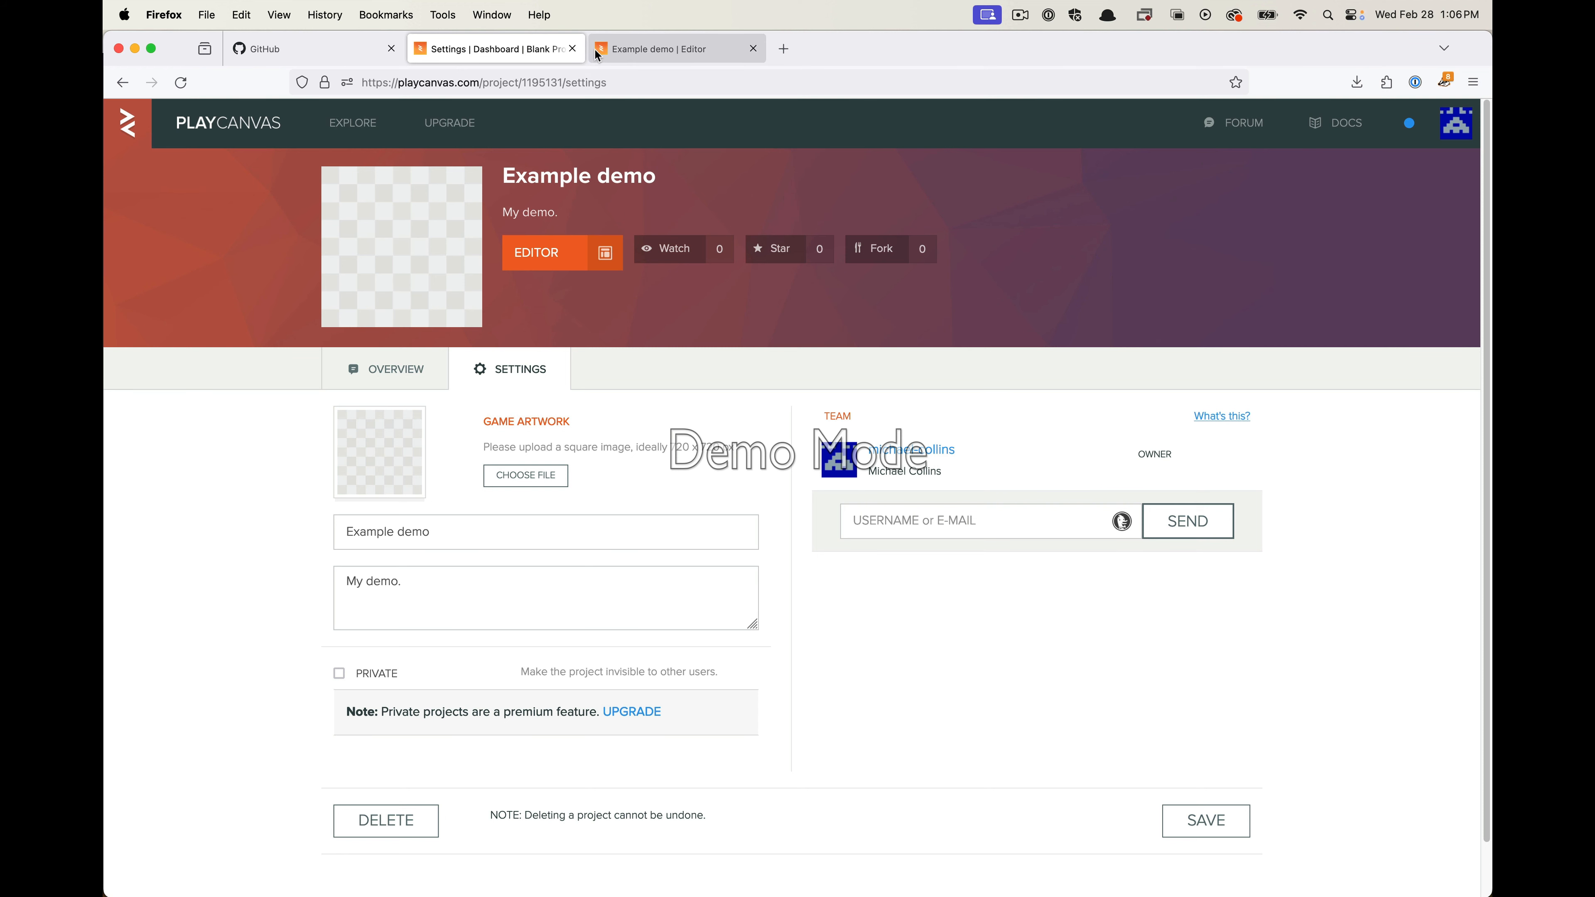
Switch to Blender and look through the models in the asset library
{"action": "key", "text": "super+Tab"}
{"action": "key", "text": "super+Tab"}
{"action": "key", "text": "super+Tab"}
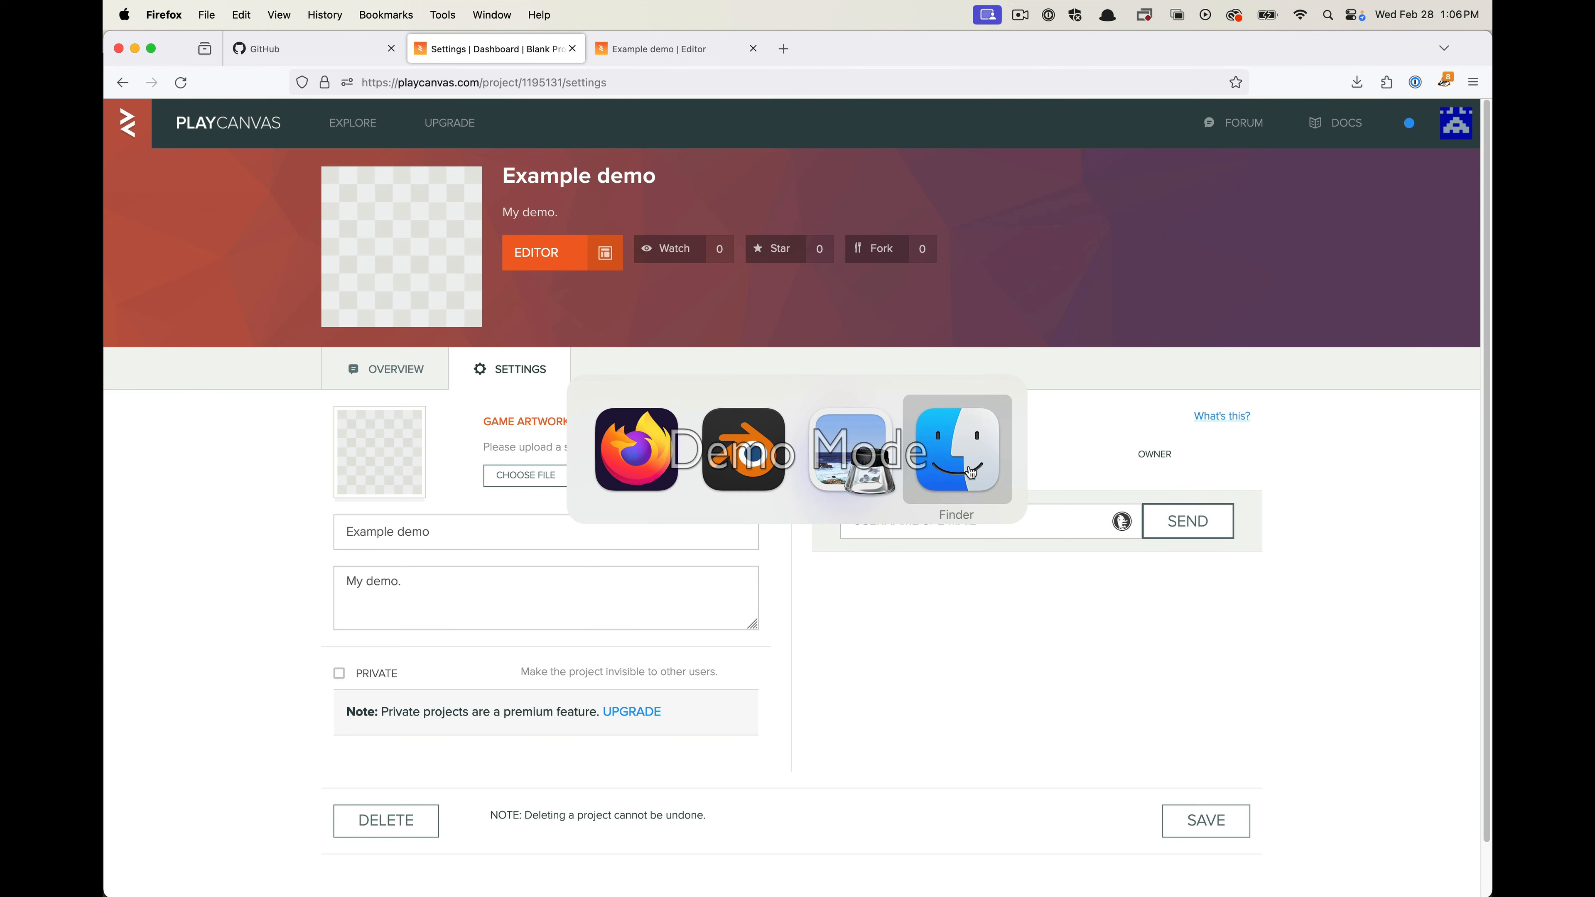
{"action": "left_click", "coordinate": [746, 474]}
{"action": "scroll", "coordinate": [747, 337], "scroll_direction": "down", "scroll_amount": 3}
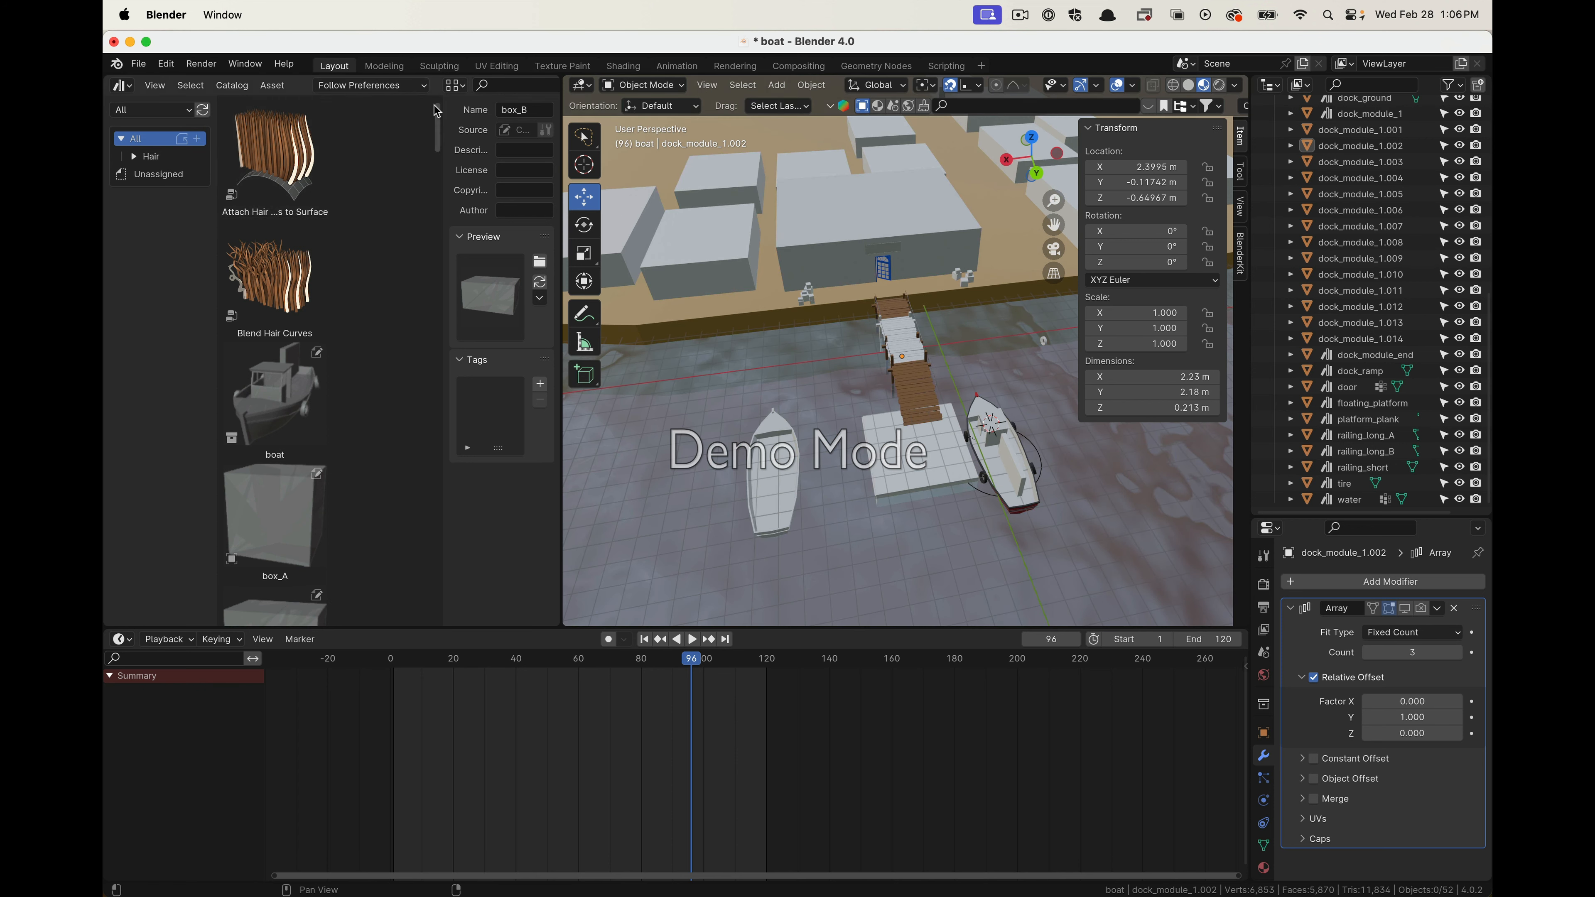
{"action": "scroll", "coordinate": [332, 337], "scroll_direction": "down", "scroll_amount": 3}
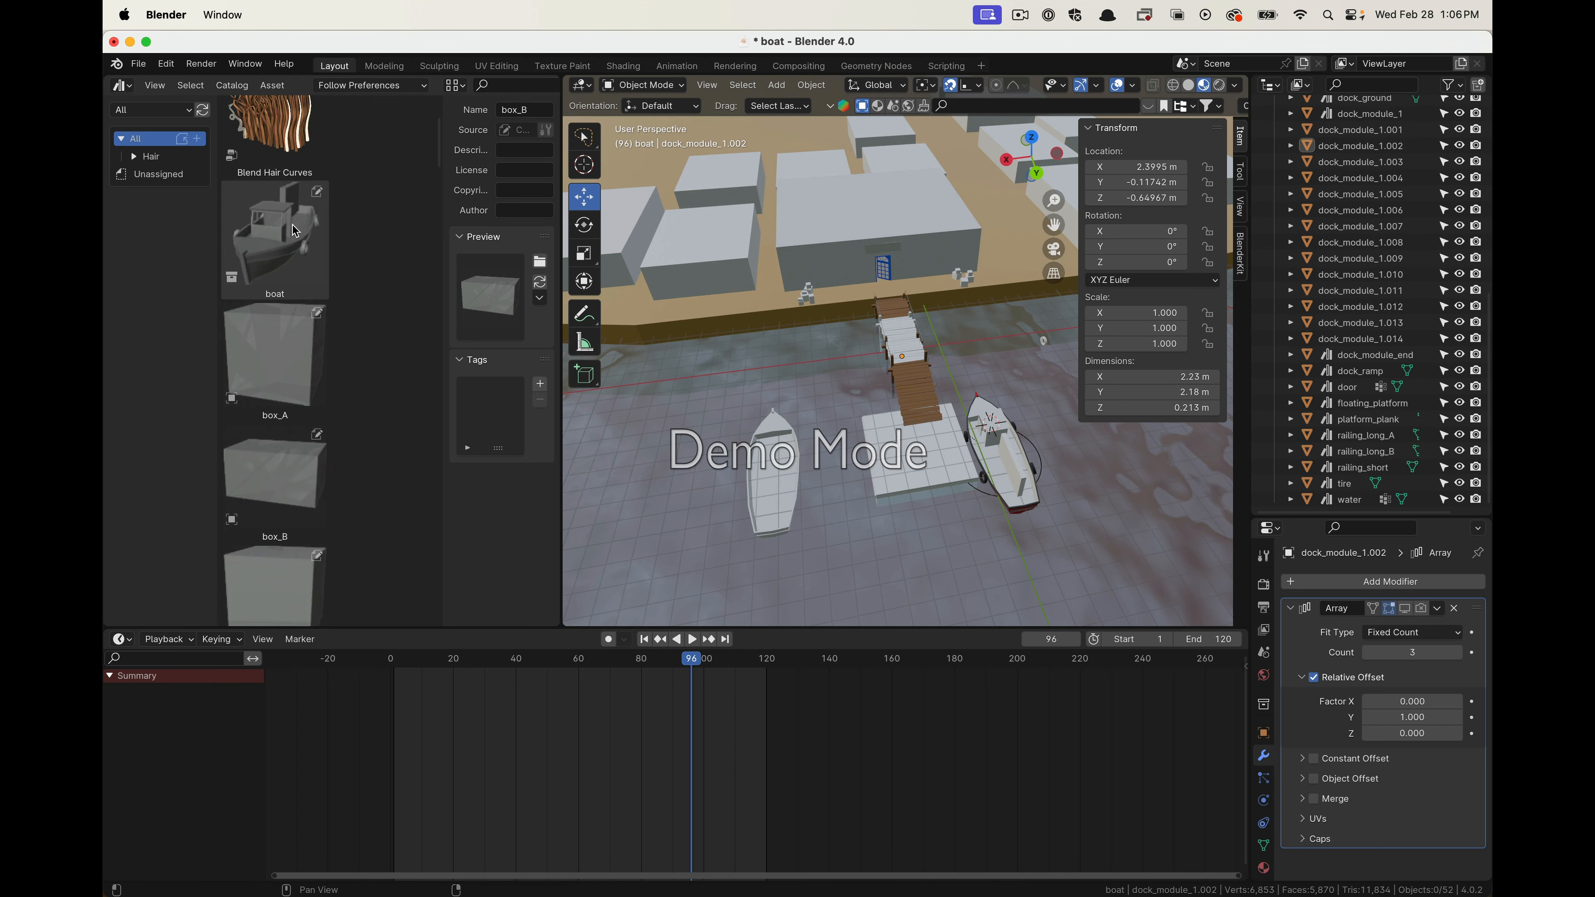
{"action": "scroll", "coordinate": [334, 337], "scroll_direction": "up", "scroll_amount": 3}
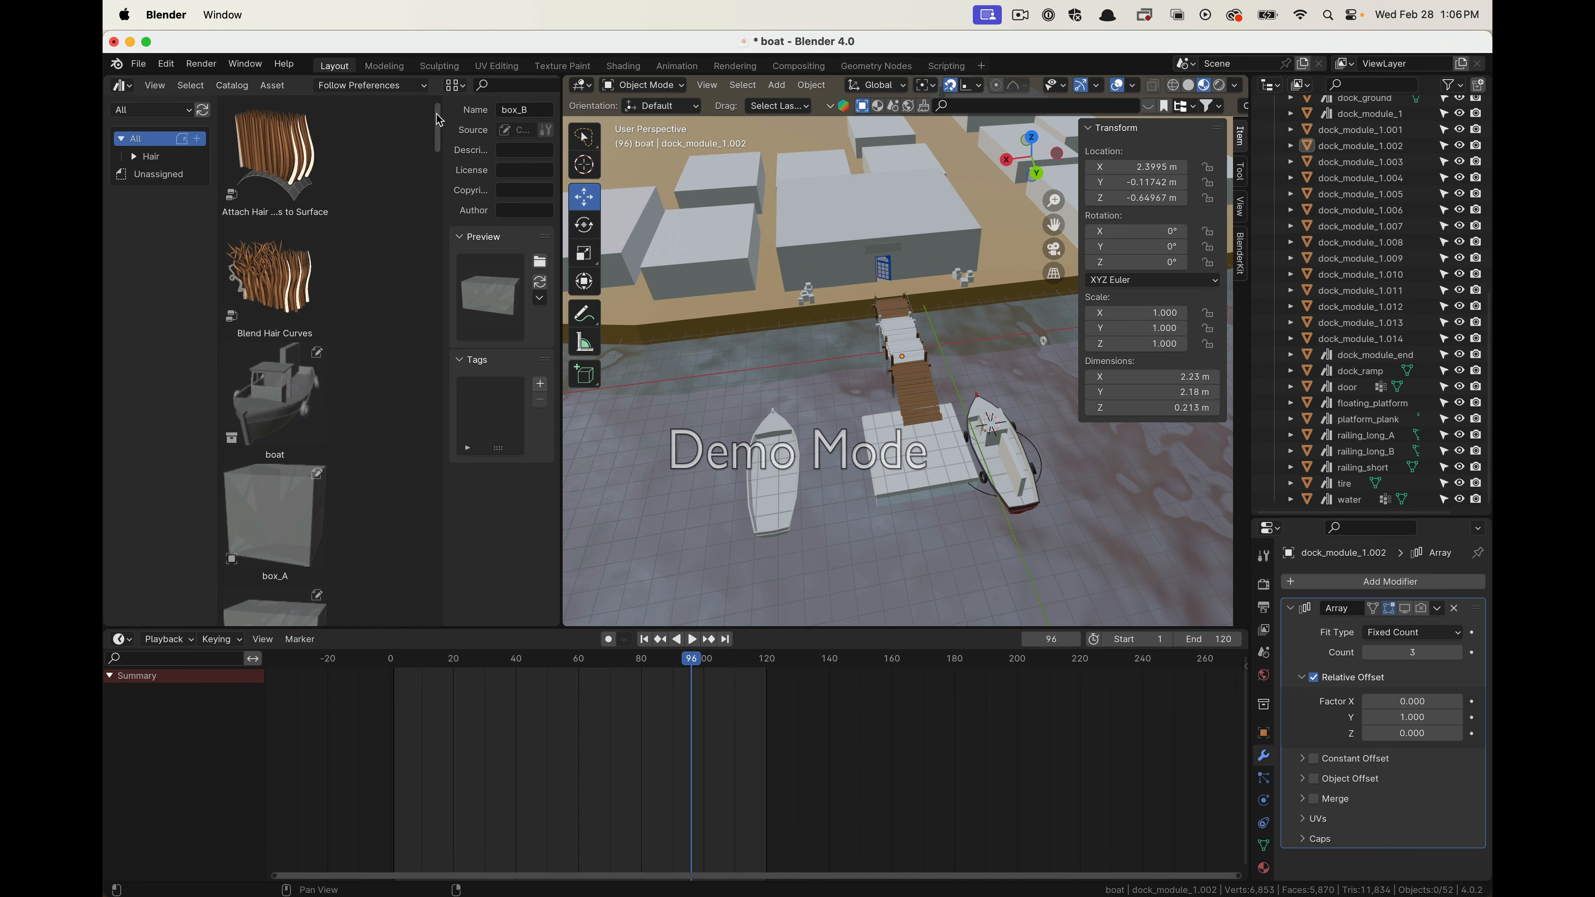
{"action": "left_click_drag", "start_coordinate": [441, 123], "coordinate": [444, 317]}
{"action": "scroll", "coordinate": [440, 320], "scroll_direction": "down", "scroll_amount": 10}
Select the original dock module nearest the shore and examine it up close
{"action": "left_click", "coordinate": [893, 305]}
{"action": "middle_click_drag", "start_coordinate": [816, 408], "coordinate": [923, 340]}
{"action": "scroll", "coordinate": [893, 314], "scroll_direction": "up", "scroll_amount": 6}
{"action": "middle_click_drag", "start_coordinate": [709, 364], "coordinate": [926, 375], "text": "shift"}
{"action": "scroll", "coordinate": [905, 377], "scroll_direction": "up", "scroll_amount": 3}
{"action": "middle_click_drag", "start_coordinate": [705, 370], "coordinate": [796, 338]}
Place a dock_module_1 asset beside the dock and shift it along Y to the neighbouring white module
{"action": "scroll", "coordinate": [408, 396], "scroll_direction": "down", "scroll_amount": 10}
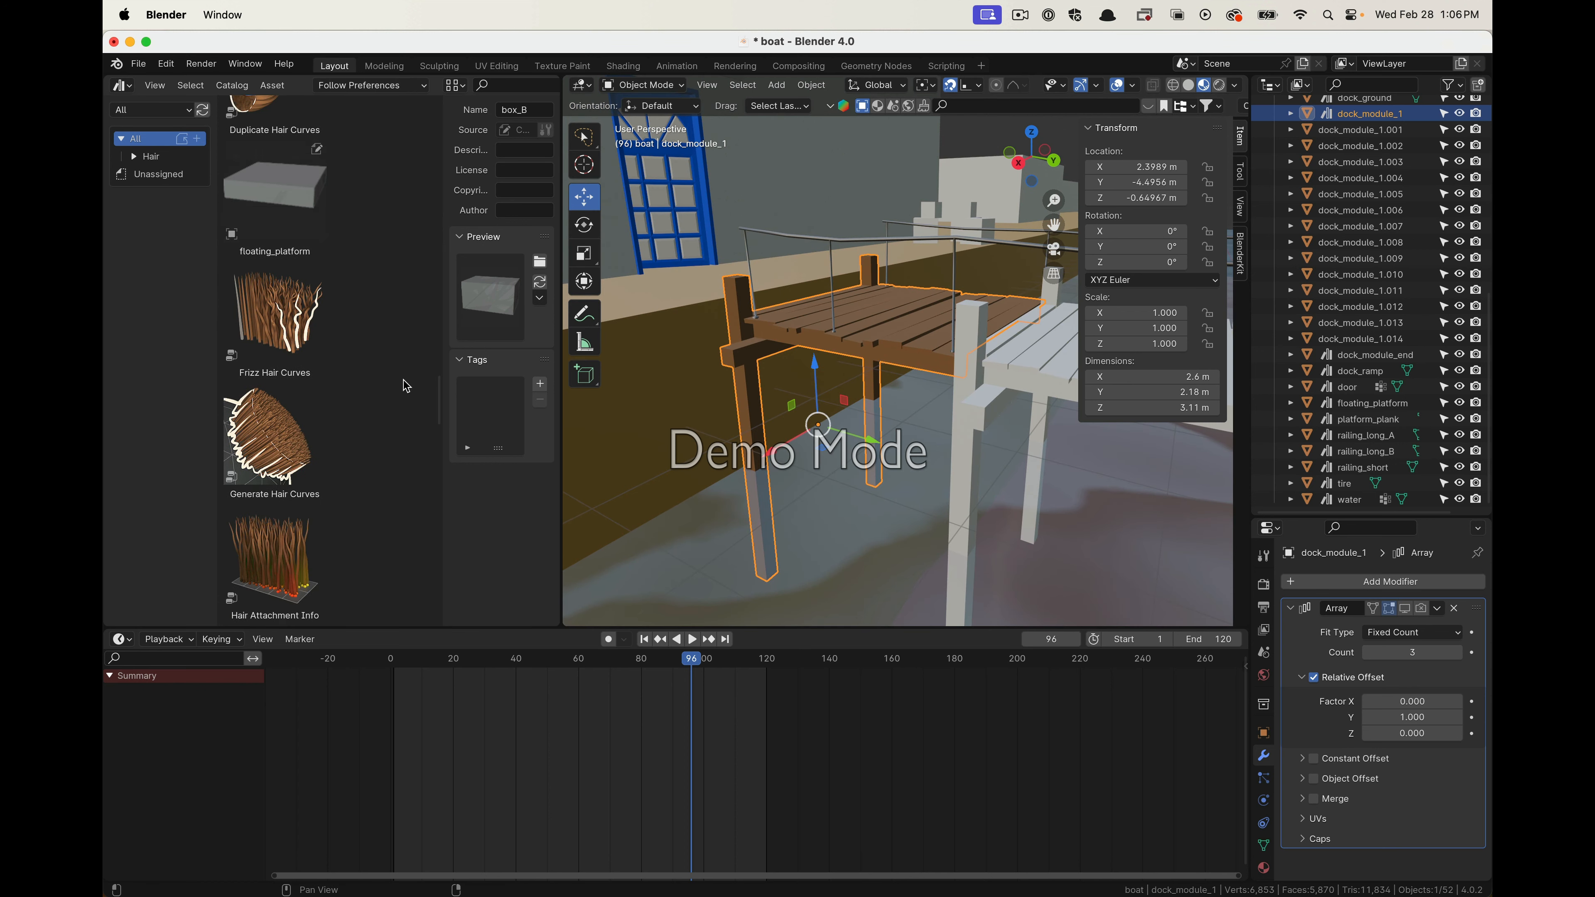
{"action": "scroll", "coordinate": [408, 396], "scroll_direction": "down", "scroll_amount": 15}
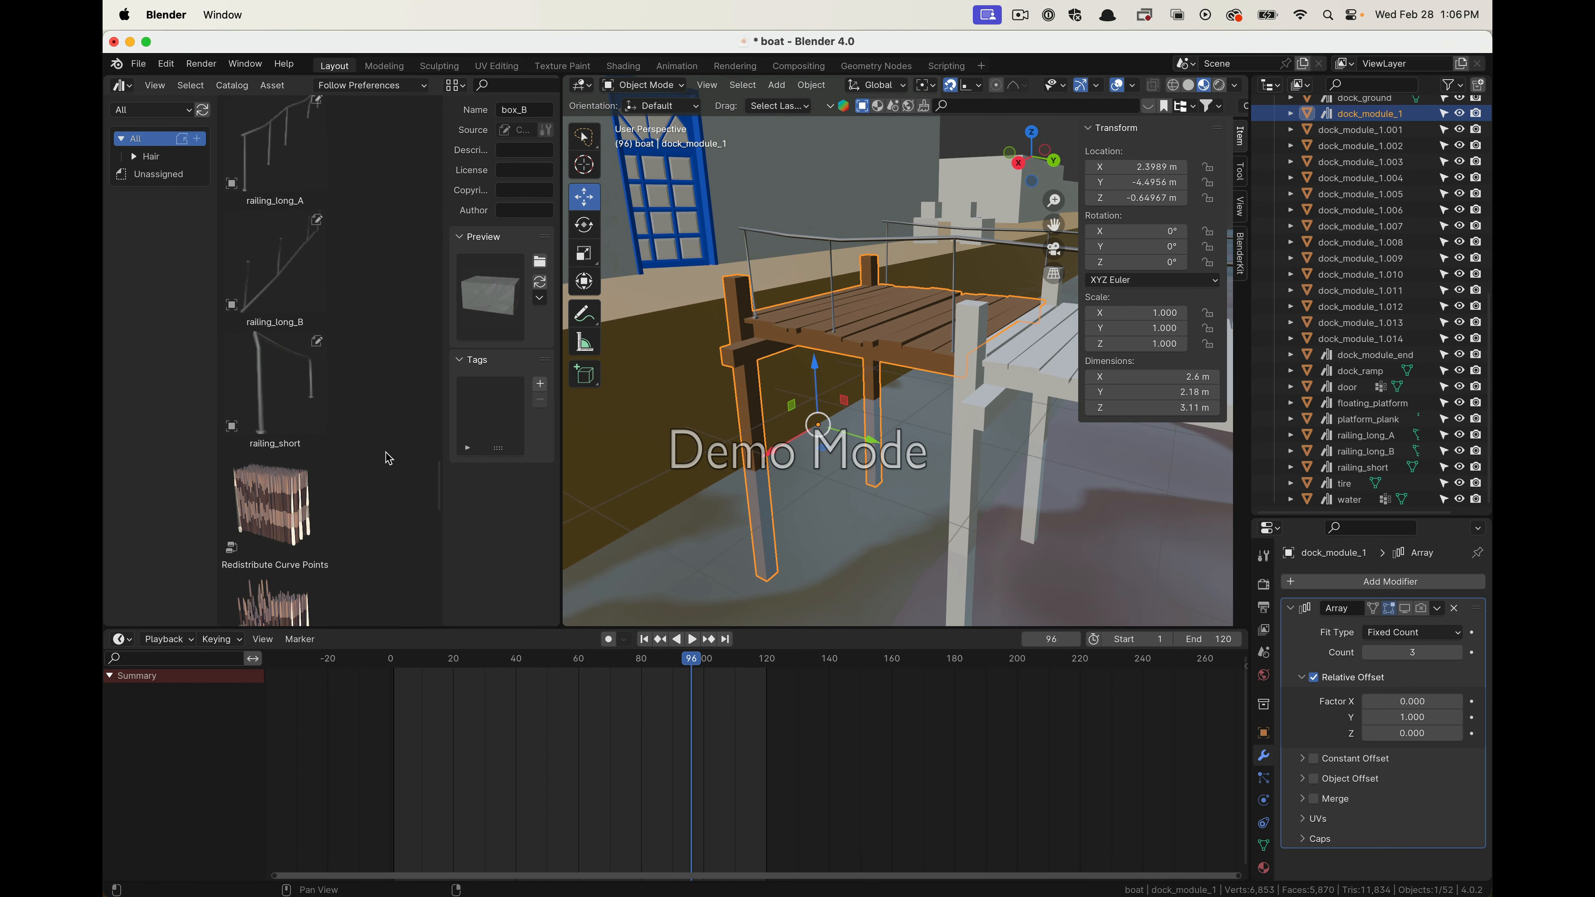
{"action": "scroll", "coordinate": [385, 452], "scroll_direction": "down", "scroll_amount": 3}
{"action": "left_click_drag", "start_coordinate": [439, 520], "coordinate": [424, 336]}
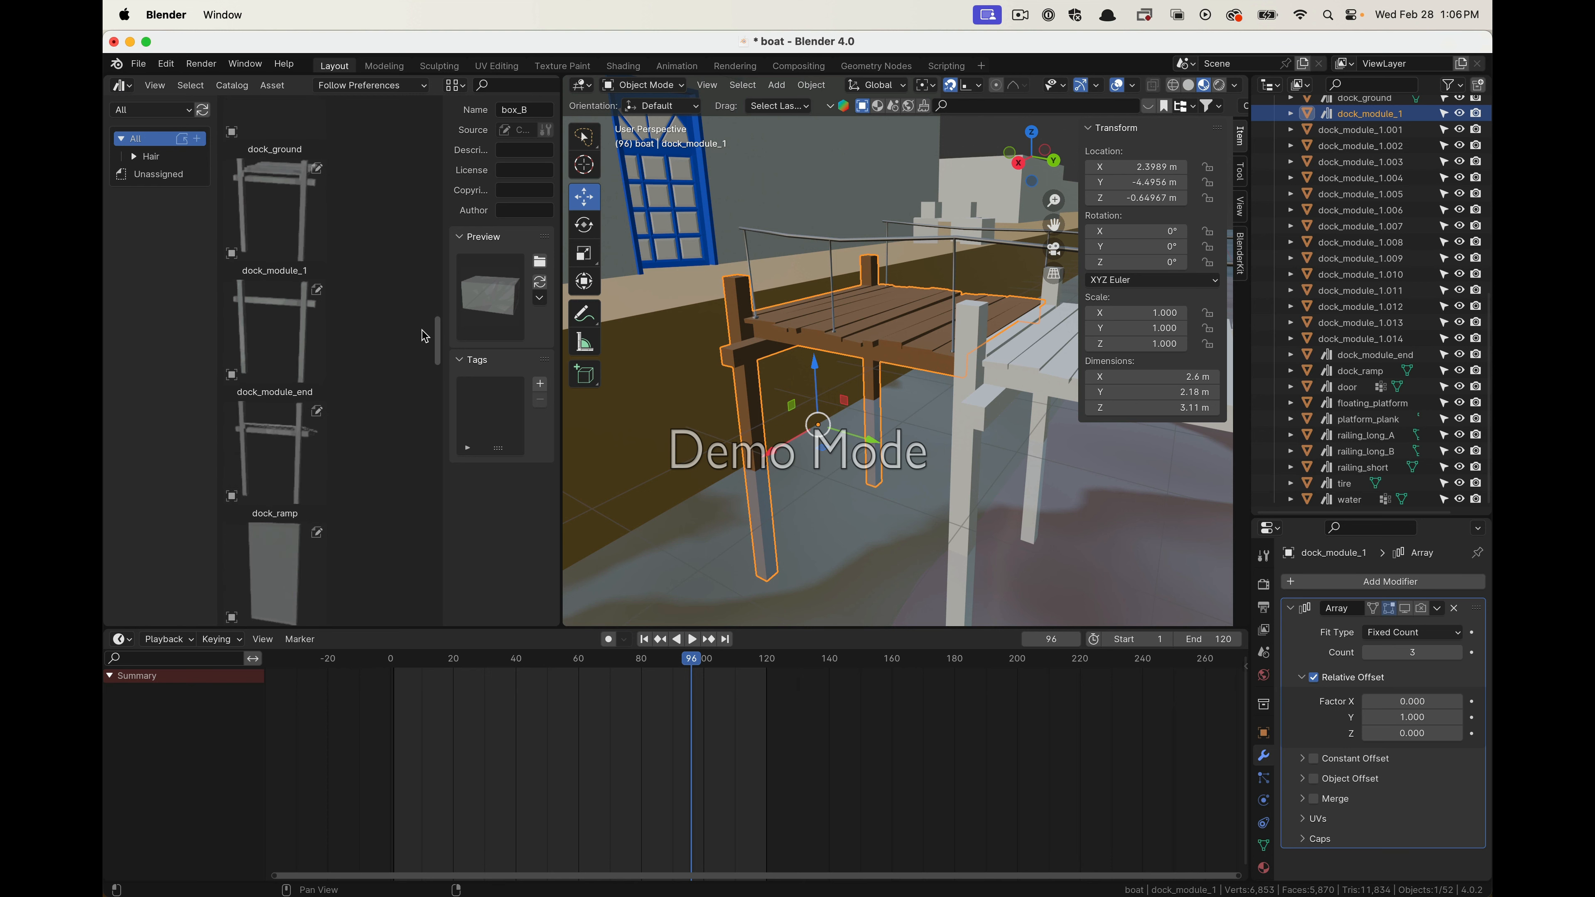
{"action": "left_click_drag", "start_coordinate": [278, 208], "coordinate": [753, 503]}
{"action": "scroll", "coordinate": [811, 391], "scroll_direction": "down", "scroll_amount": 3}
{"action": "left_click_drag", "start_coordinate": [749, 291], "coordinate": [763, 386]}
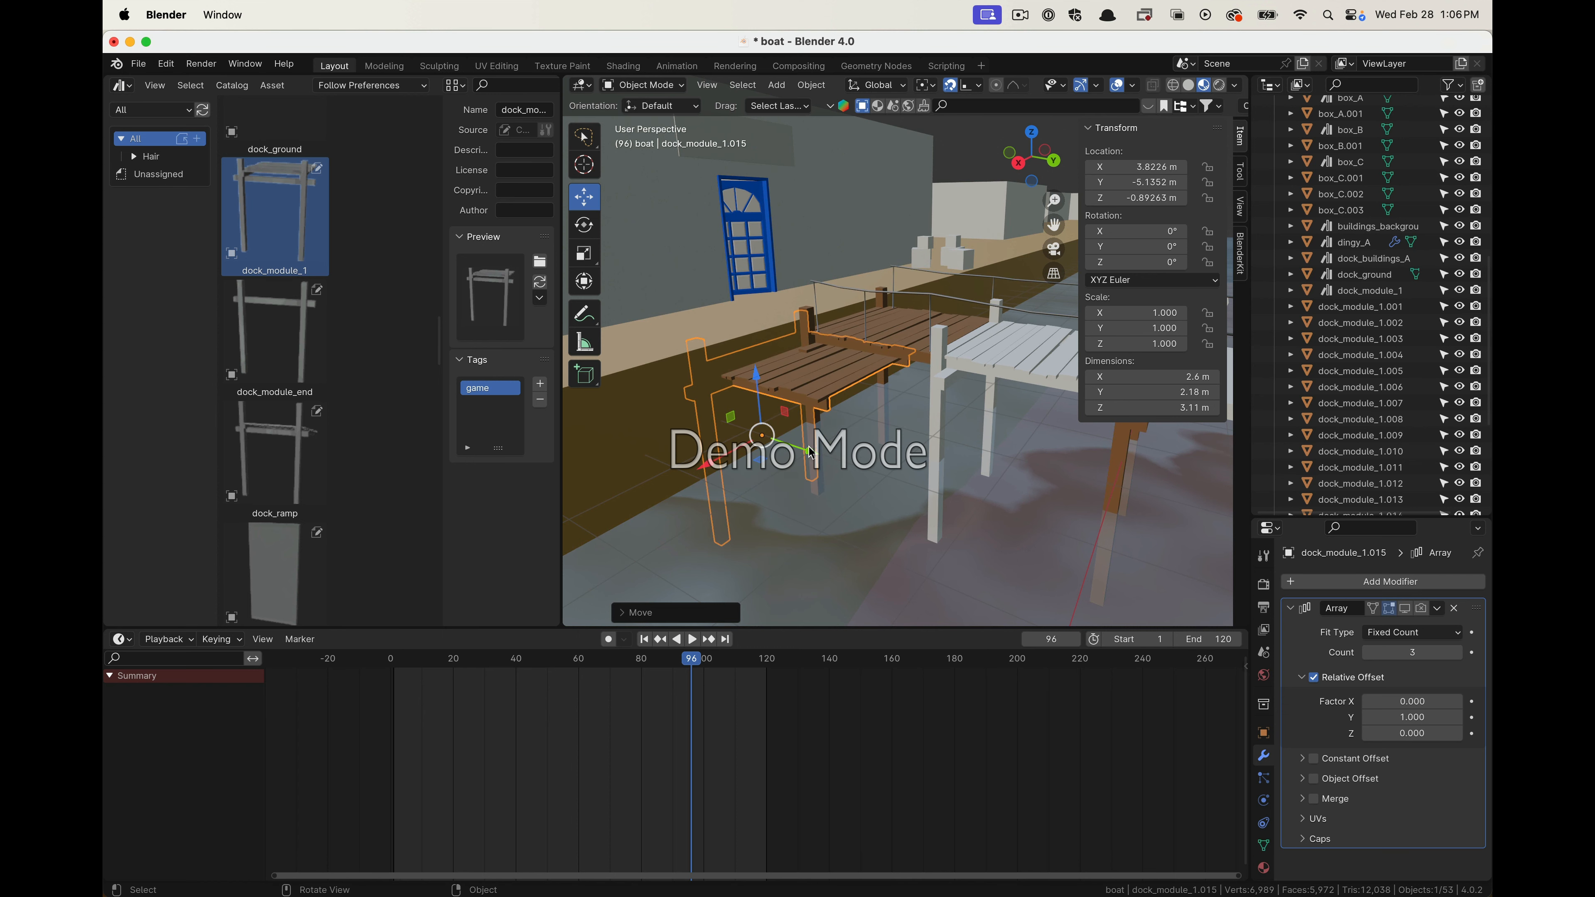
{"action": "left_click_drag", "start_coordinate": [811, 453], "coordinate": [927, 465]}
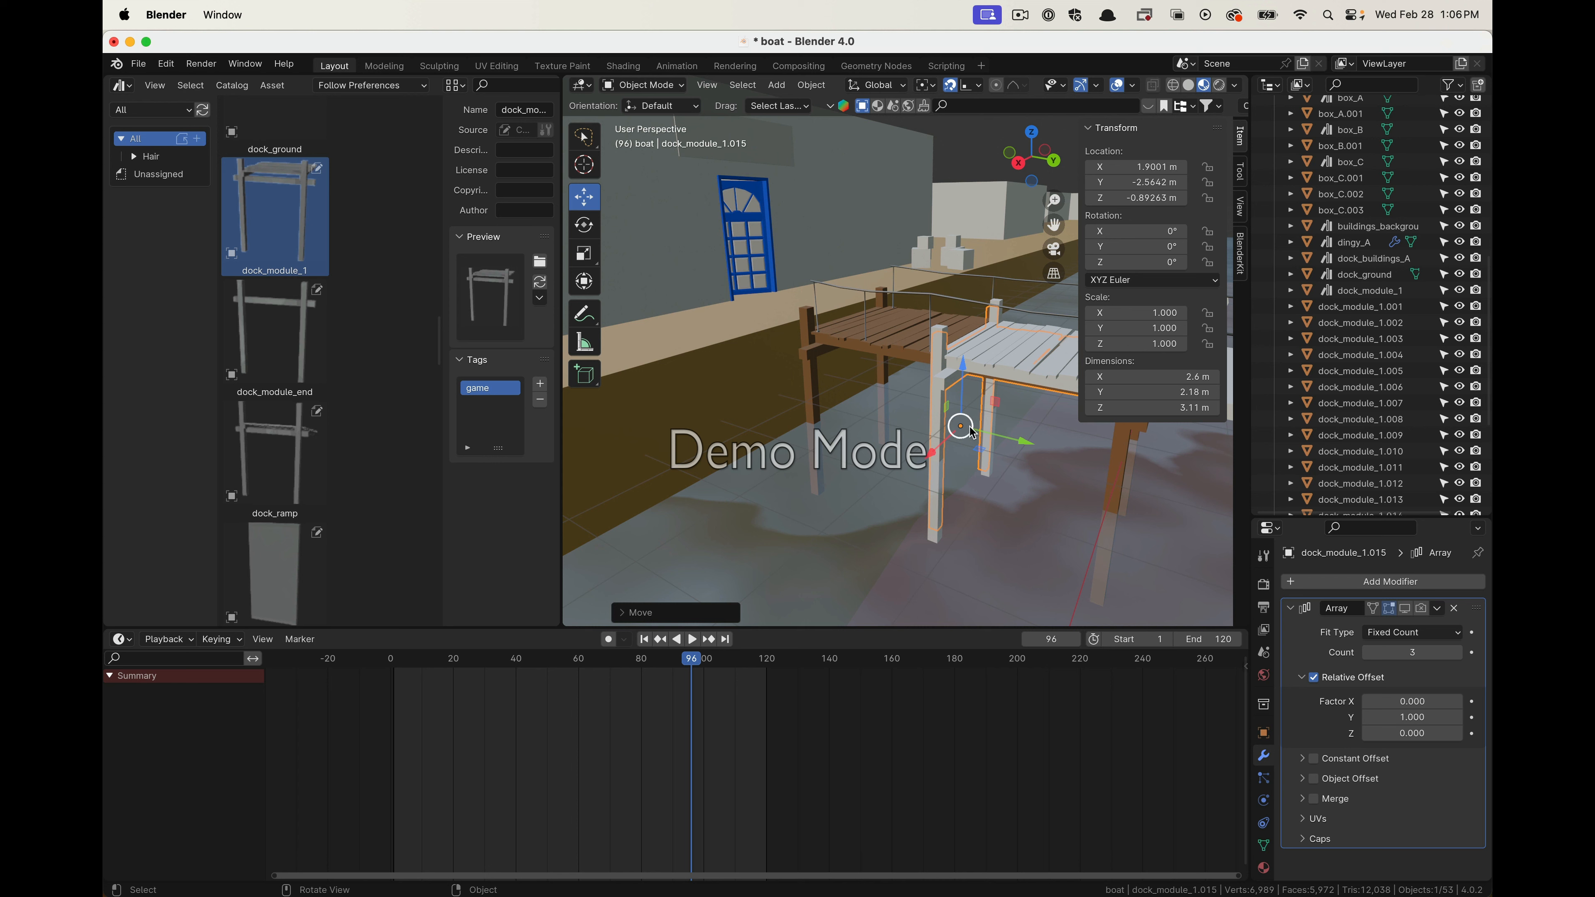
Delete the newly placed dock module
{"action": "key", "text": "x"}
{"action": "left_click", "coordinate": [966, 447]}
{"action": "scroll", "coordinate": [968, 451], "scroll_direction": "up", "scroll_amount": 5}
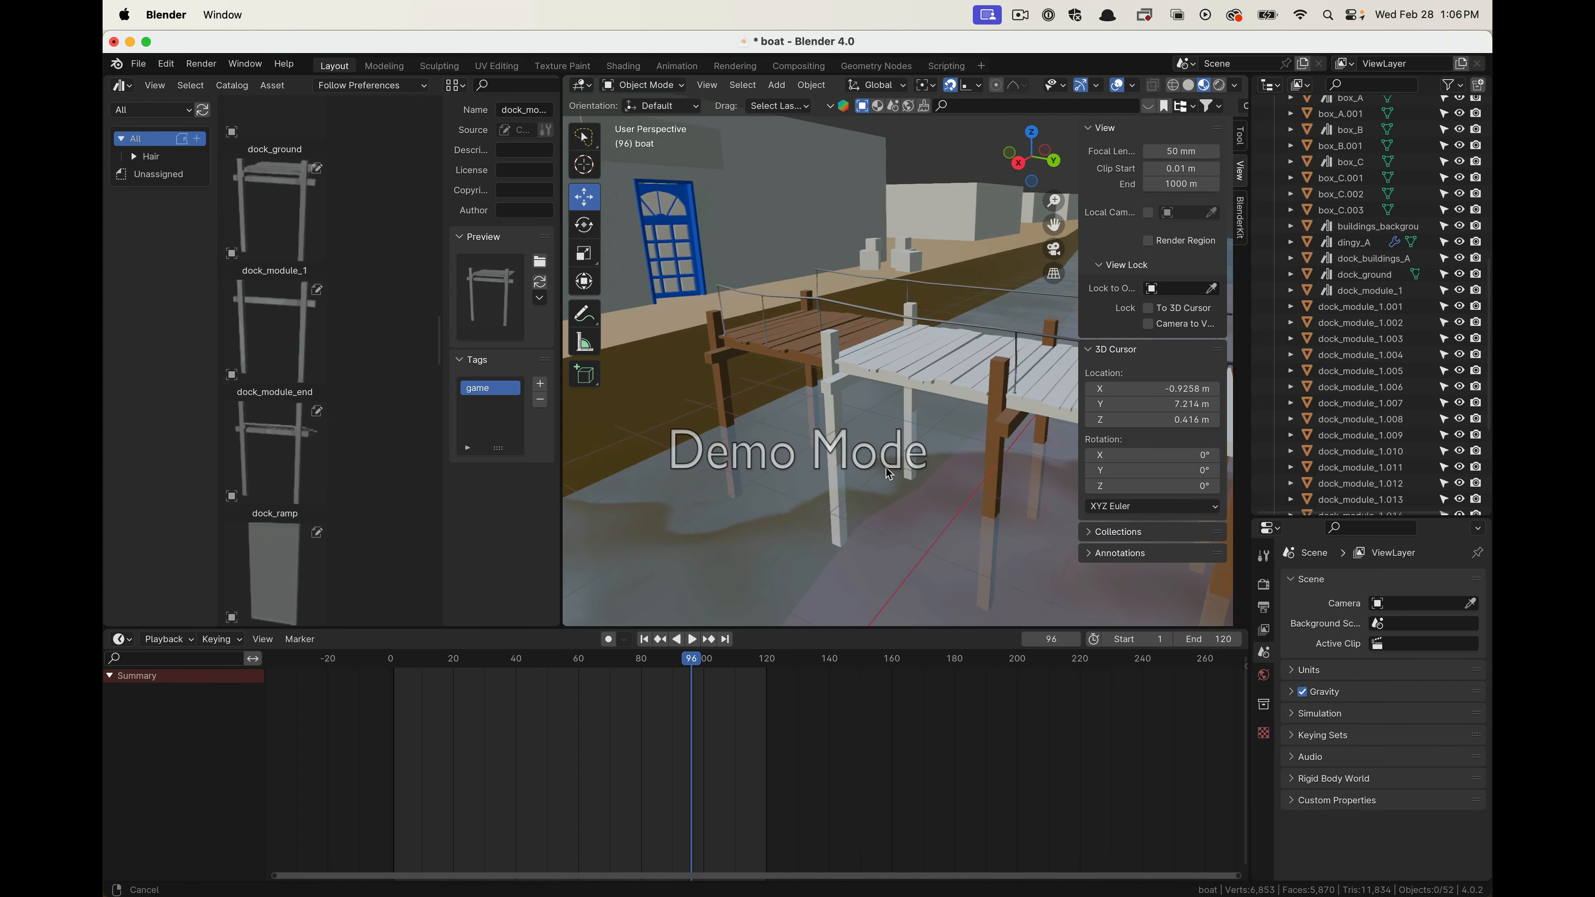
Examine the reused dock modules in the main dock and the two distant piers, selecting several copies
{"action": "scroll", "coordinate": [867, 416], "scroll_direction": "down", "scroll_amount": 3}
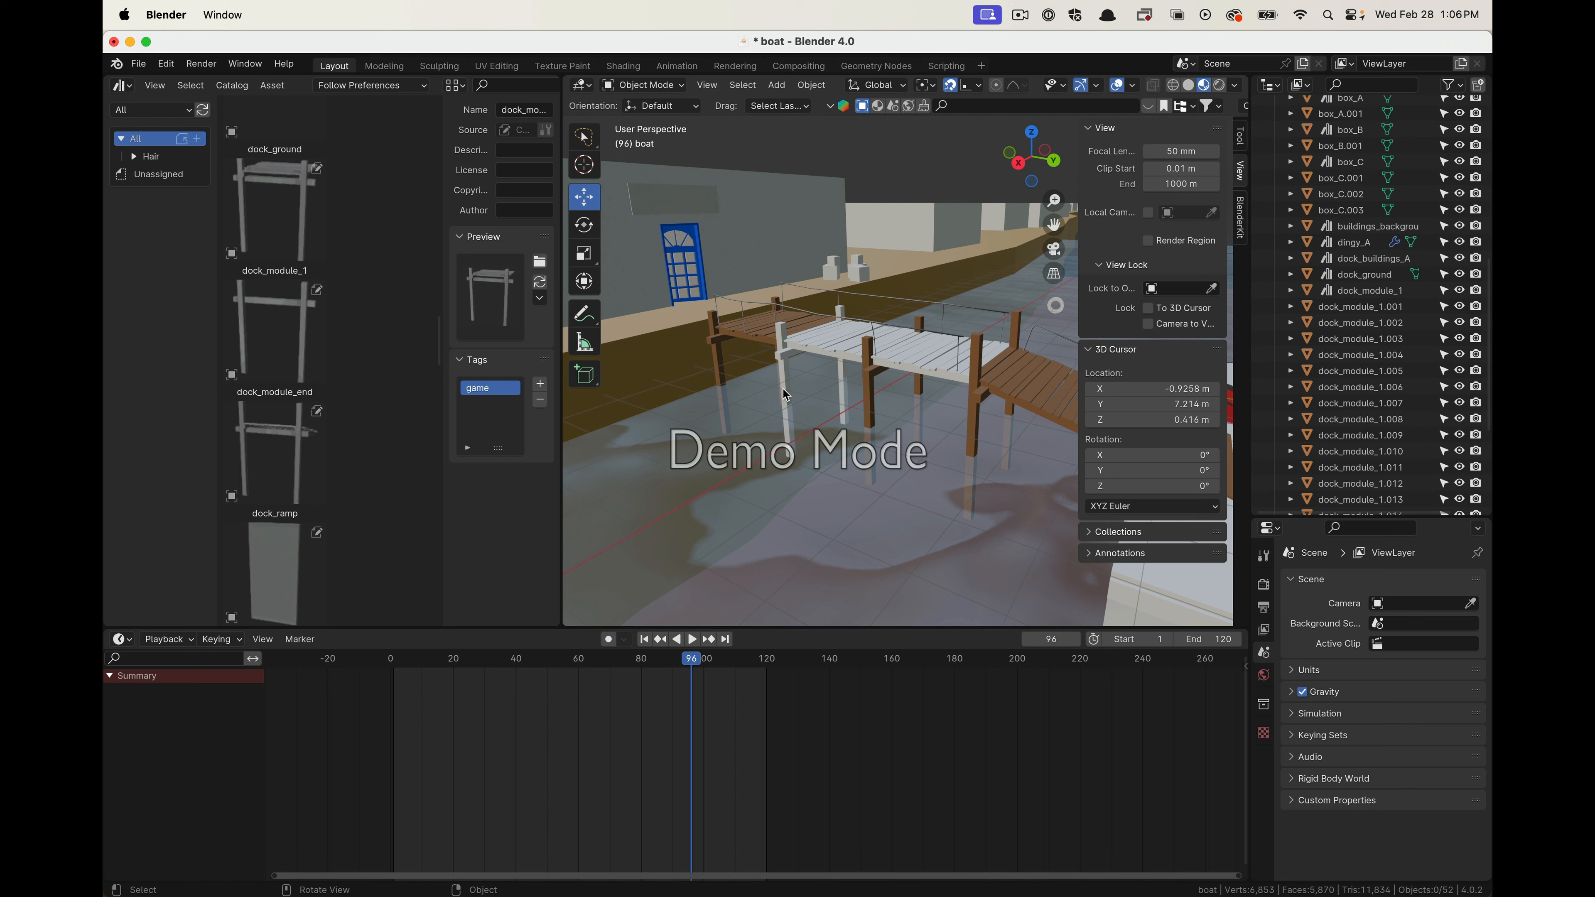
{"action": "scroll", "coordinate": [755, 368], "scroll_direction": "up", "scroll_amount": 4}
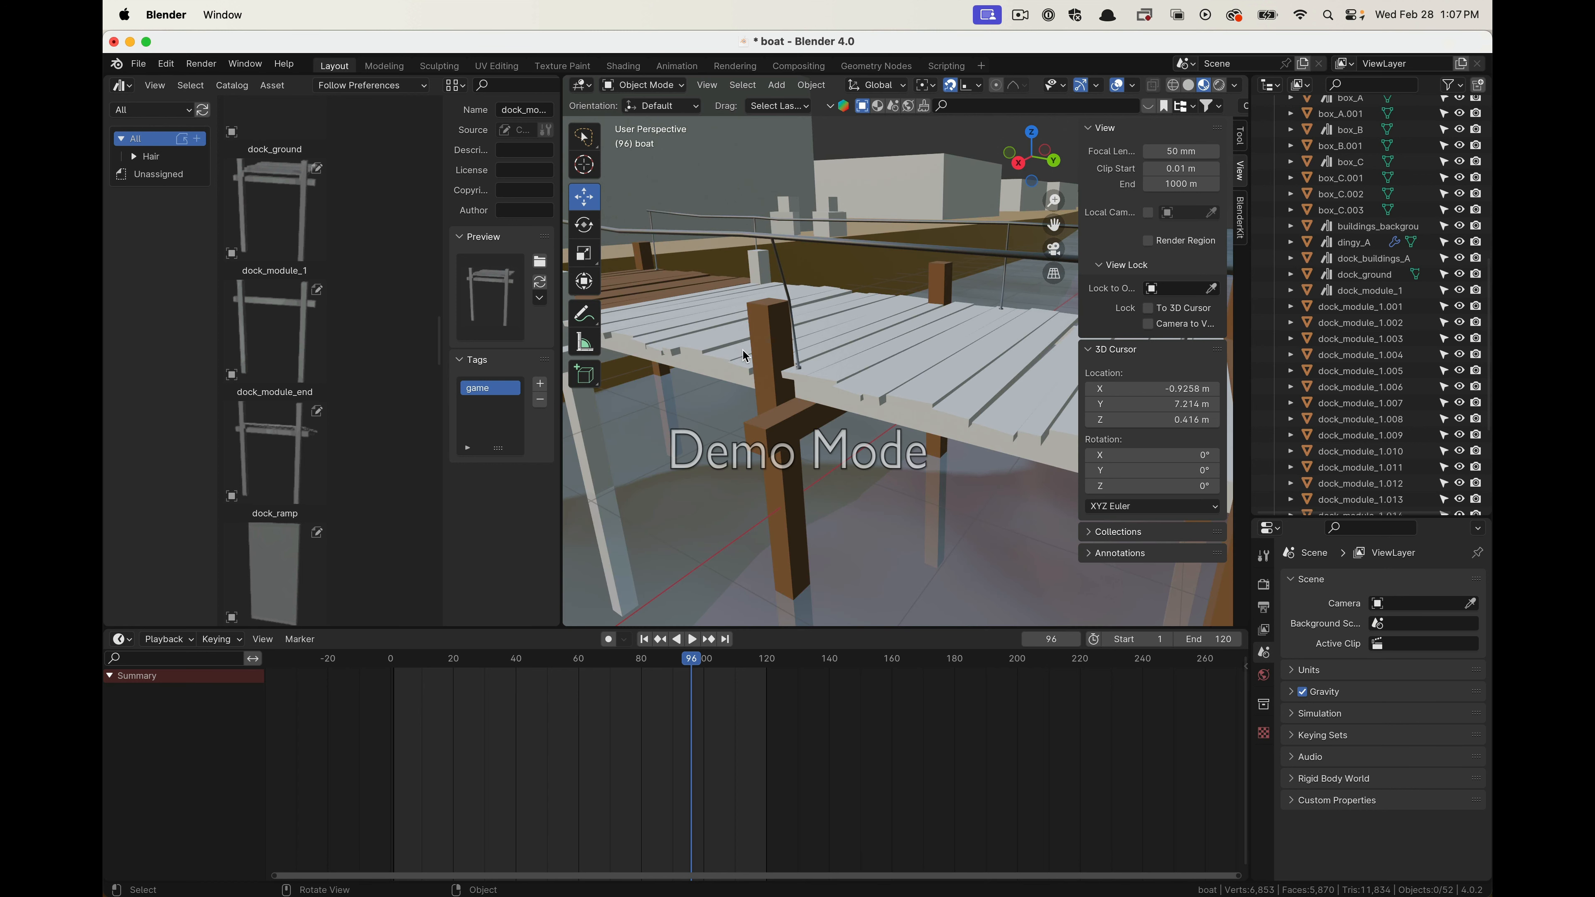
{"action": "middle_click_drag", "start_coordinate": [716, 404], "coordinate": [848, 385]}
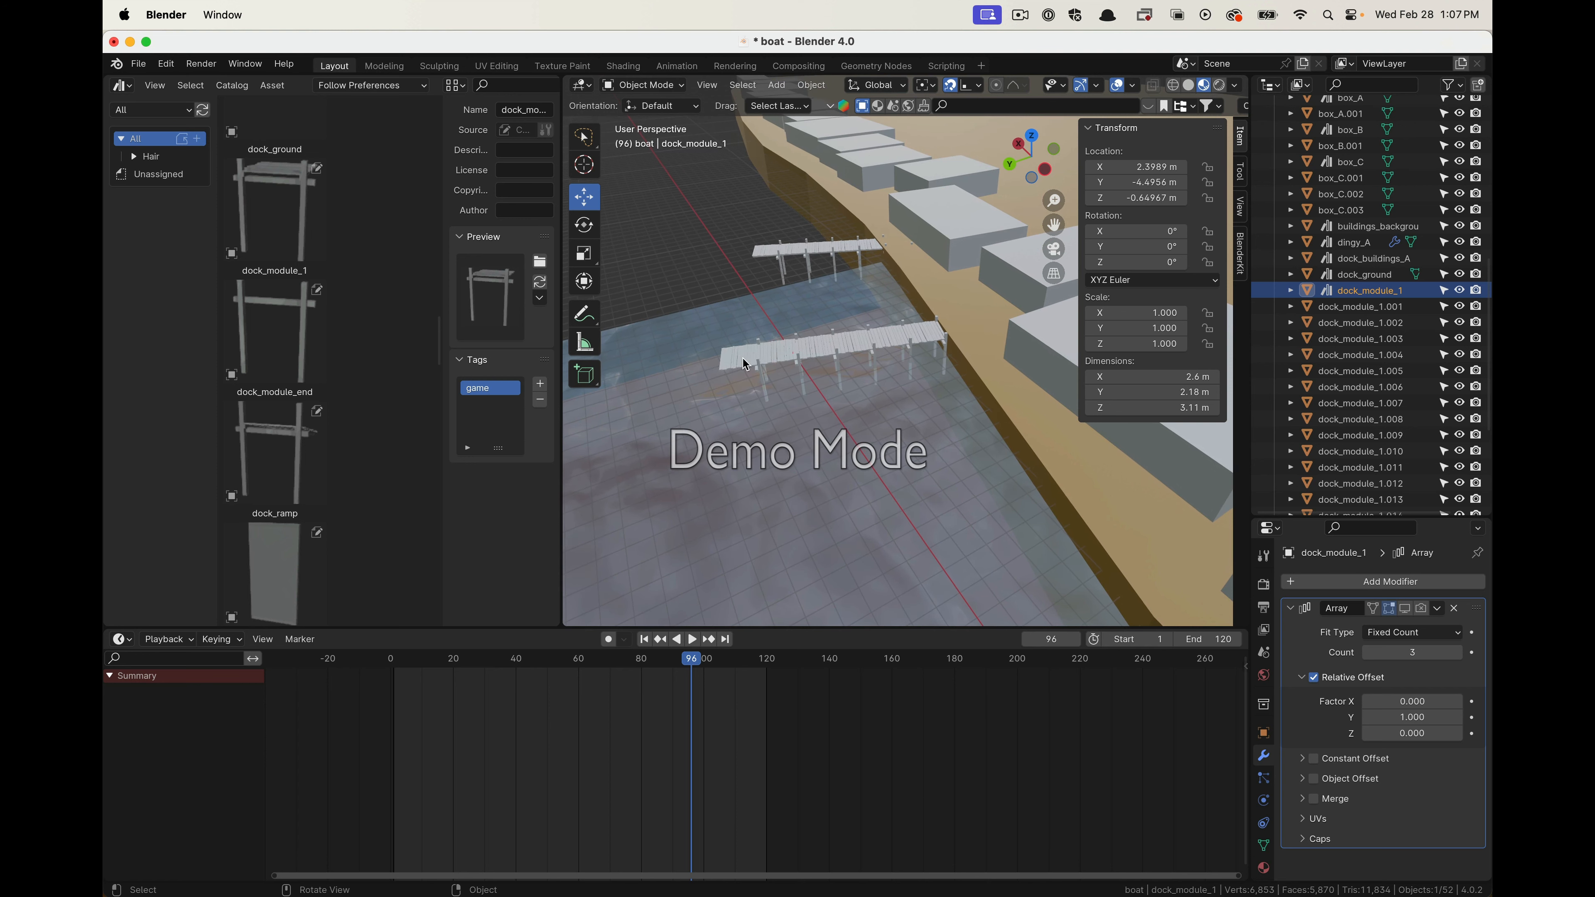
{"action": "left_click", "coordinate": [757, 367]}
{"action": "left_click", "coordinate": [913, 339]}
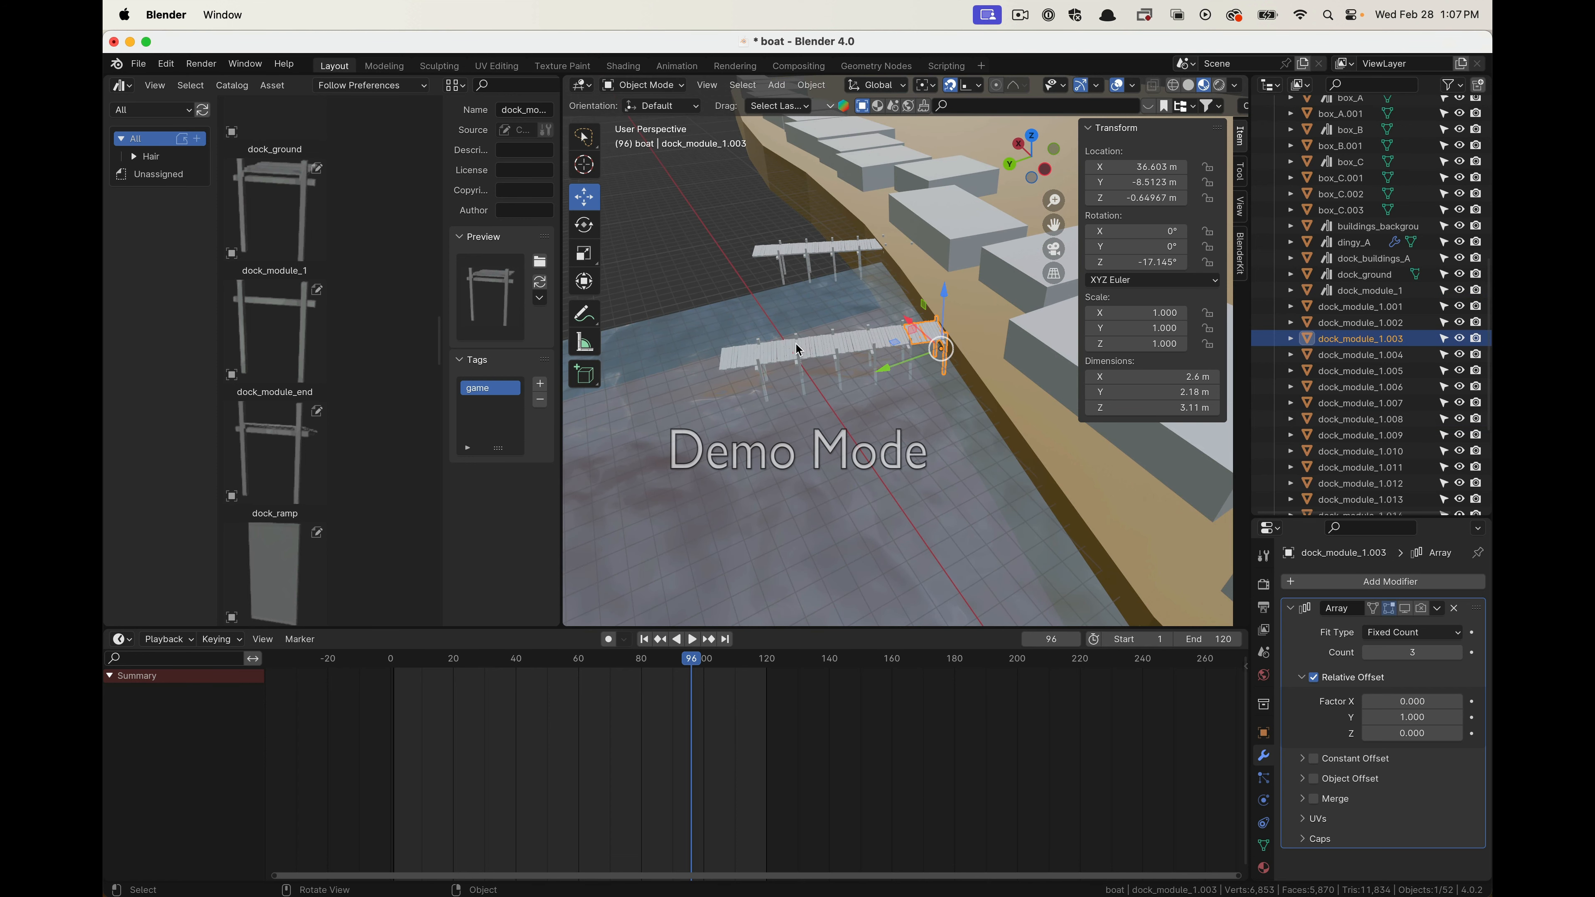
{"action": "left_click", "coordinate": [845, 252]}
{"action": "left_click", "coordinate": [772, 254]}
{"action": "left_click", "coordinate": [772, 253]}
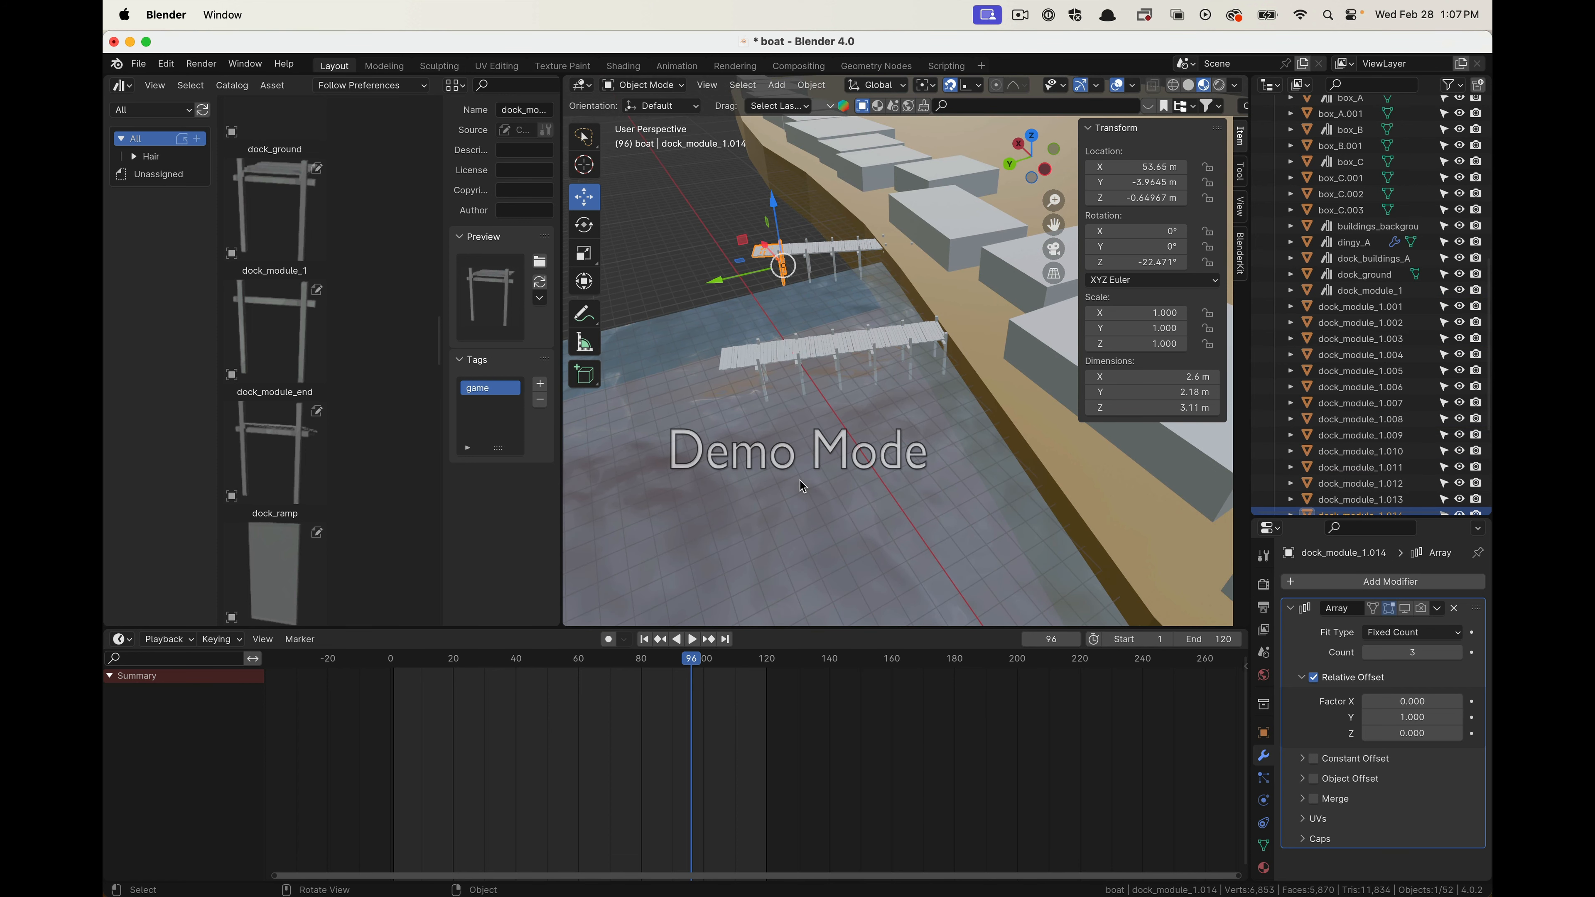
Select the shore-side dock_module_1 and inspect it together with the surrounding dock and buildings
{"action": "middle_click_drag", "start_coordinate": [800, 481], "coordinate": [759, 336]}
{"action": "left_click", "coordinate": [761, 338]}
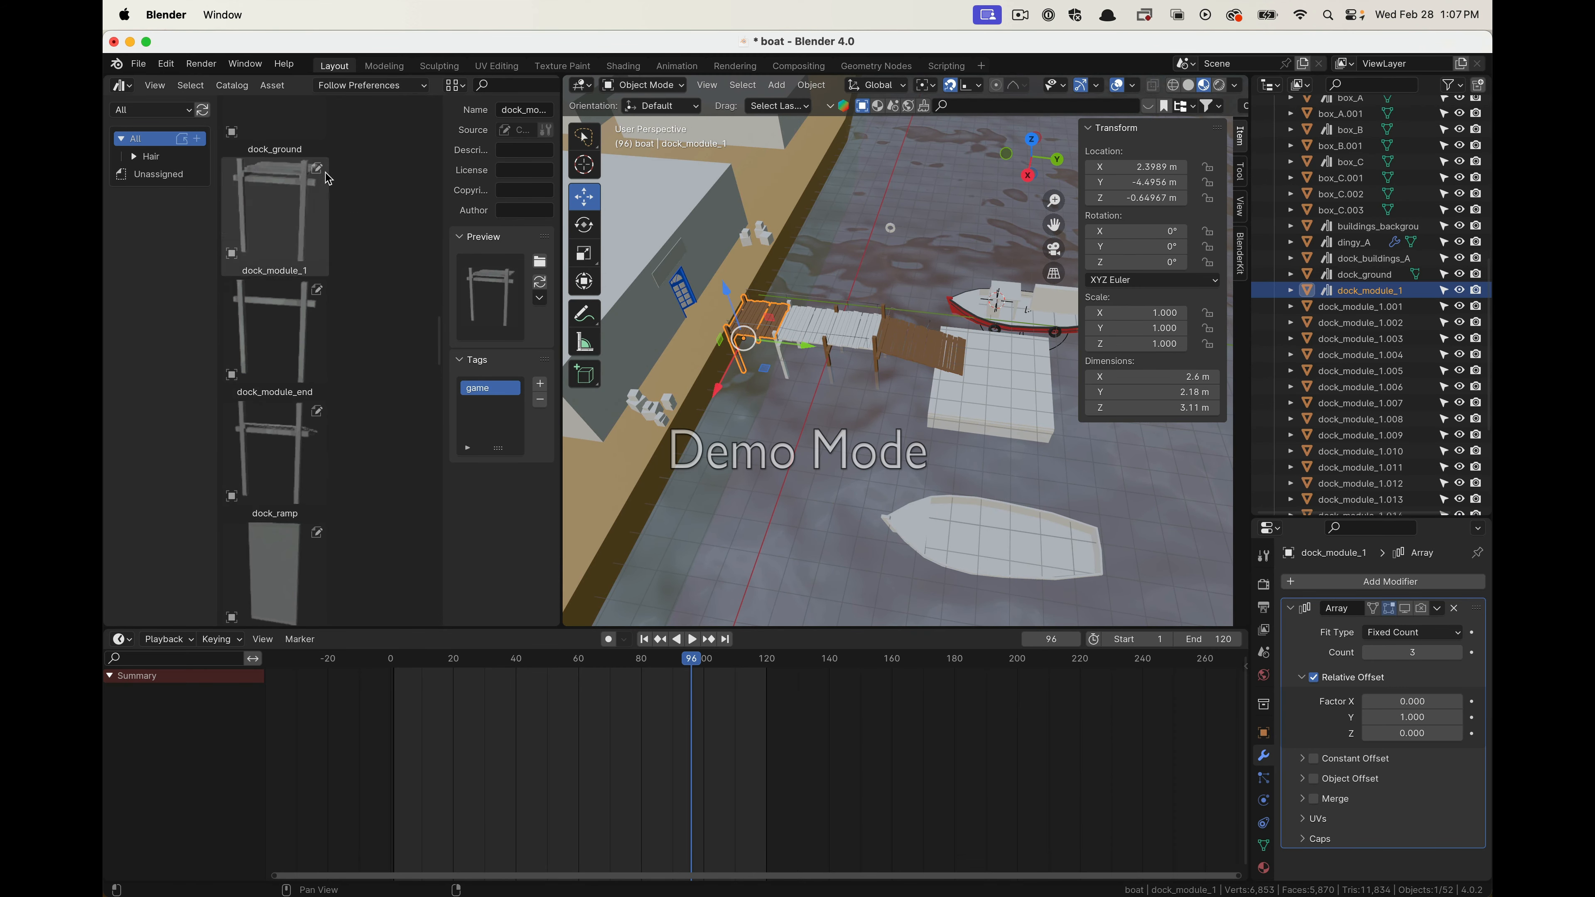
{"action": "middle_click_drag", "start_coordinate": [852, 338], "coordinate": [907, 350]}
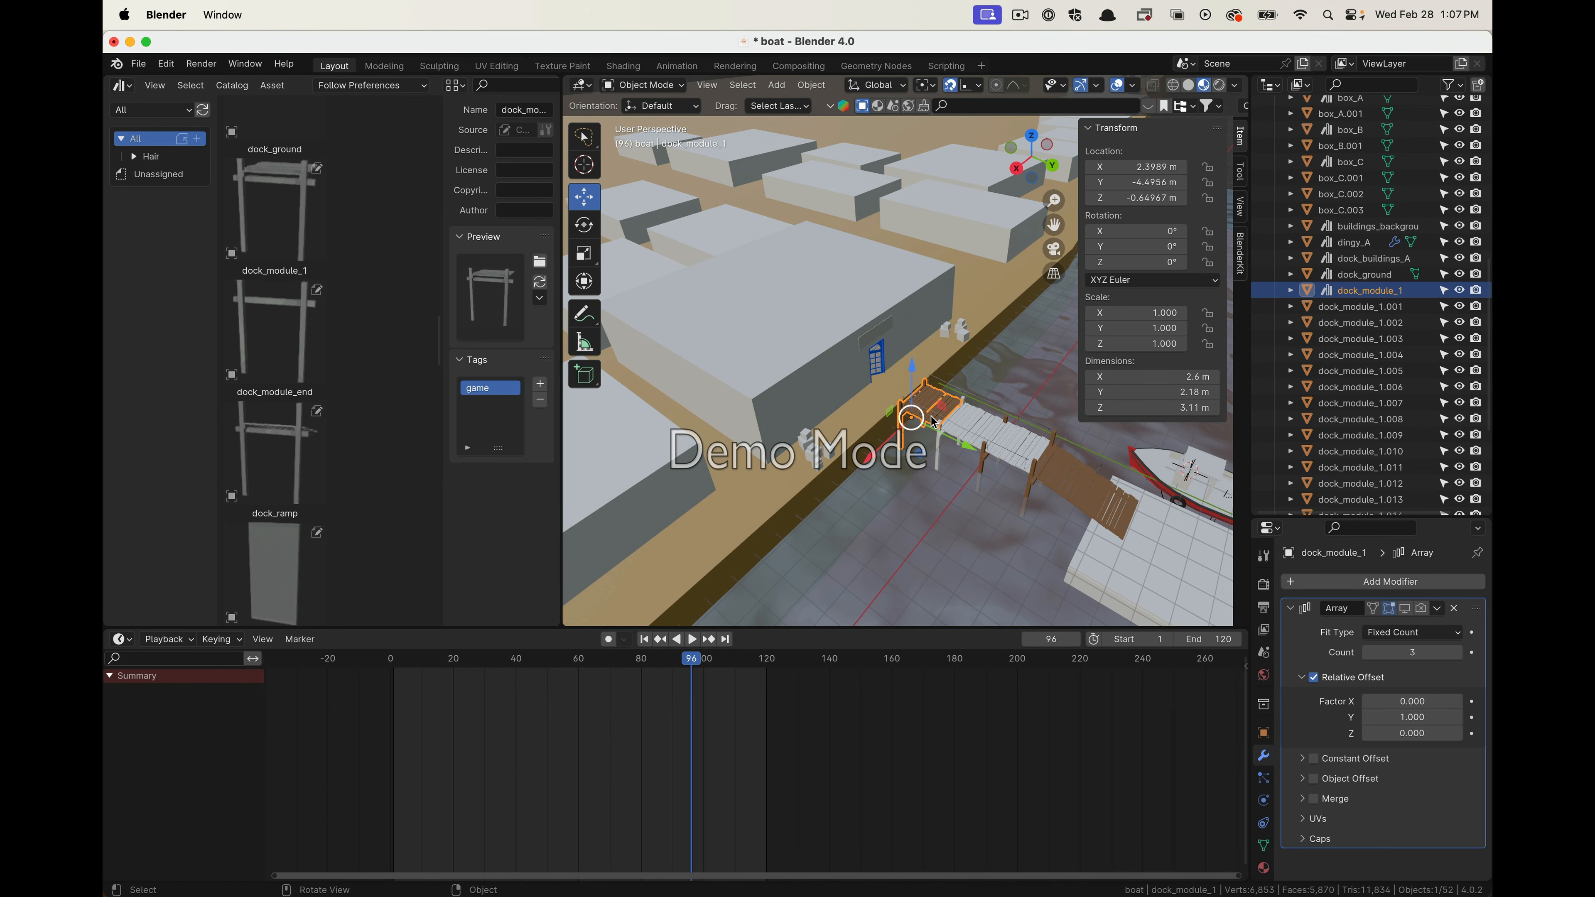
{"action": "key", "text": "q"}
{"action": "left_click", "coordinate": [956, 434]}
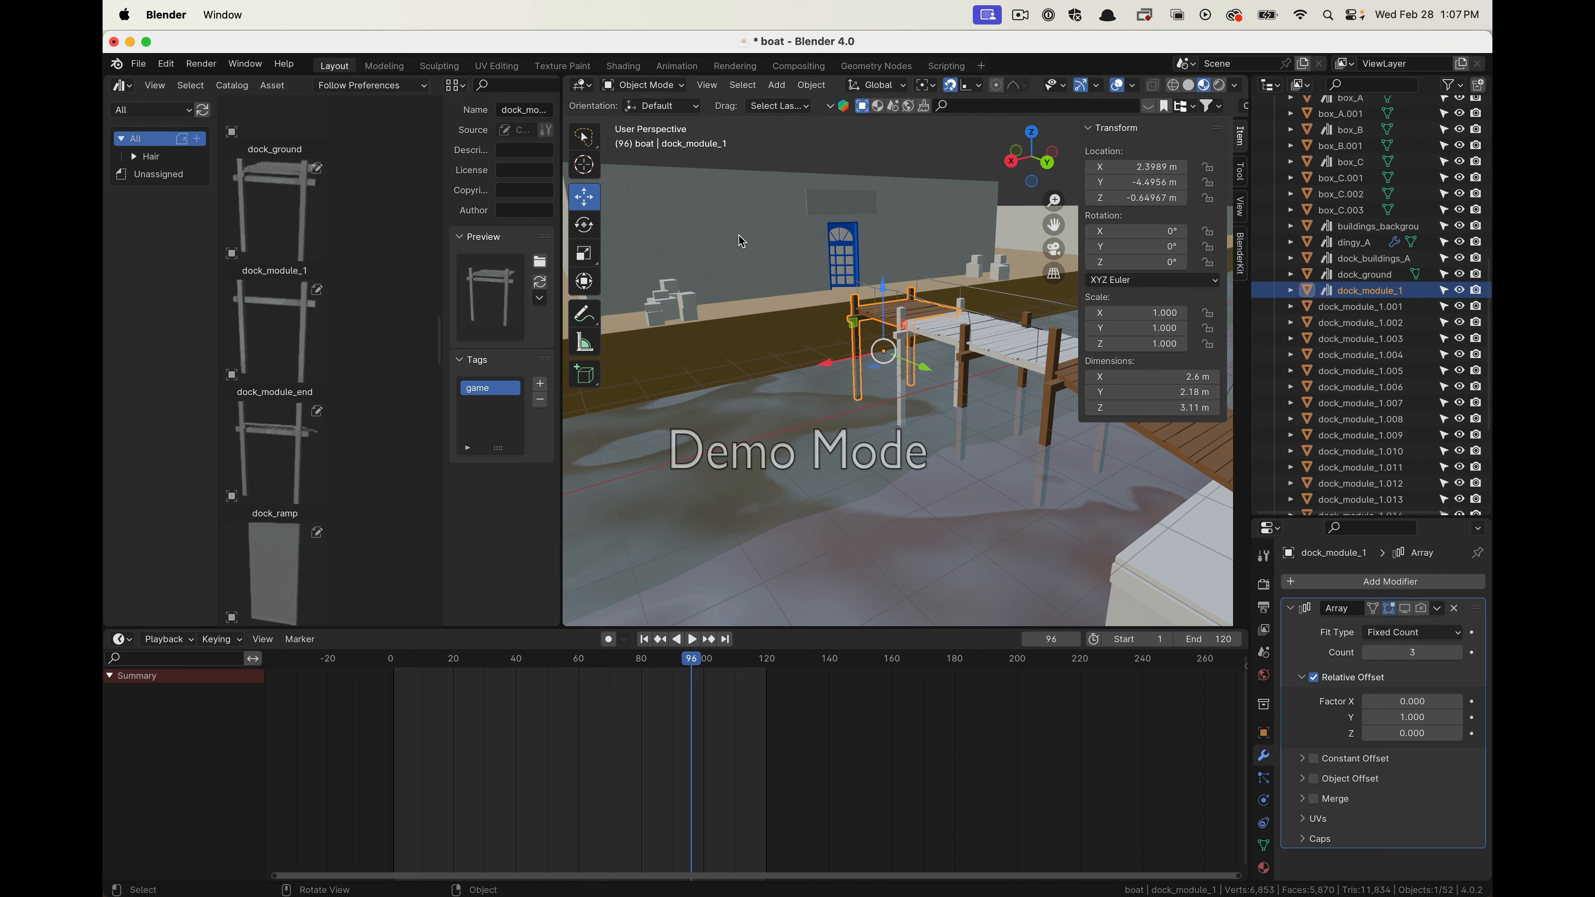
Switch to Finder and enlarge and reposition the window showing the Blender Assets folder
{"action": "key", "text": "super+Tab"}
{"action": "key", "text": "super+Tab"}
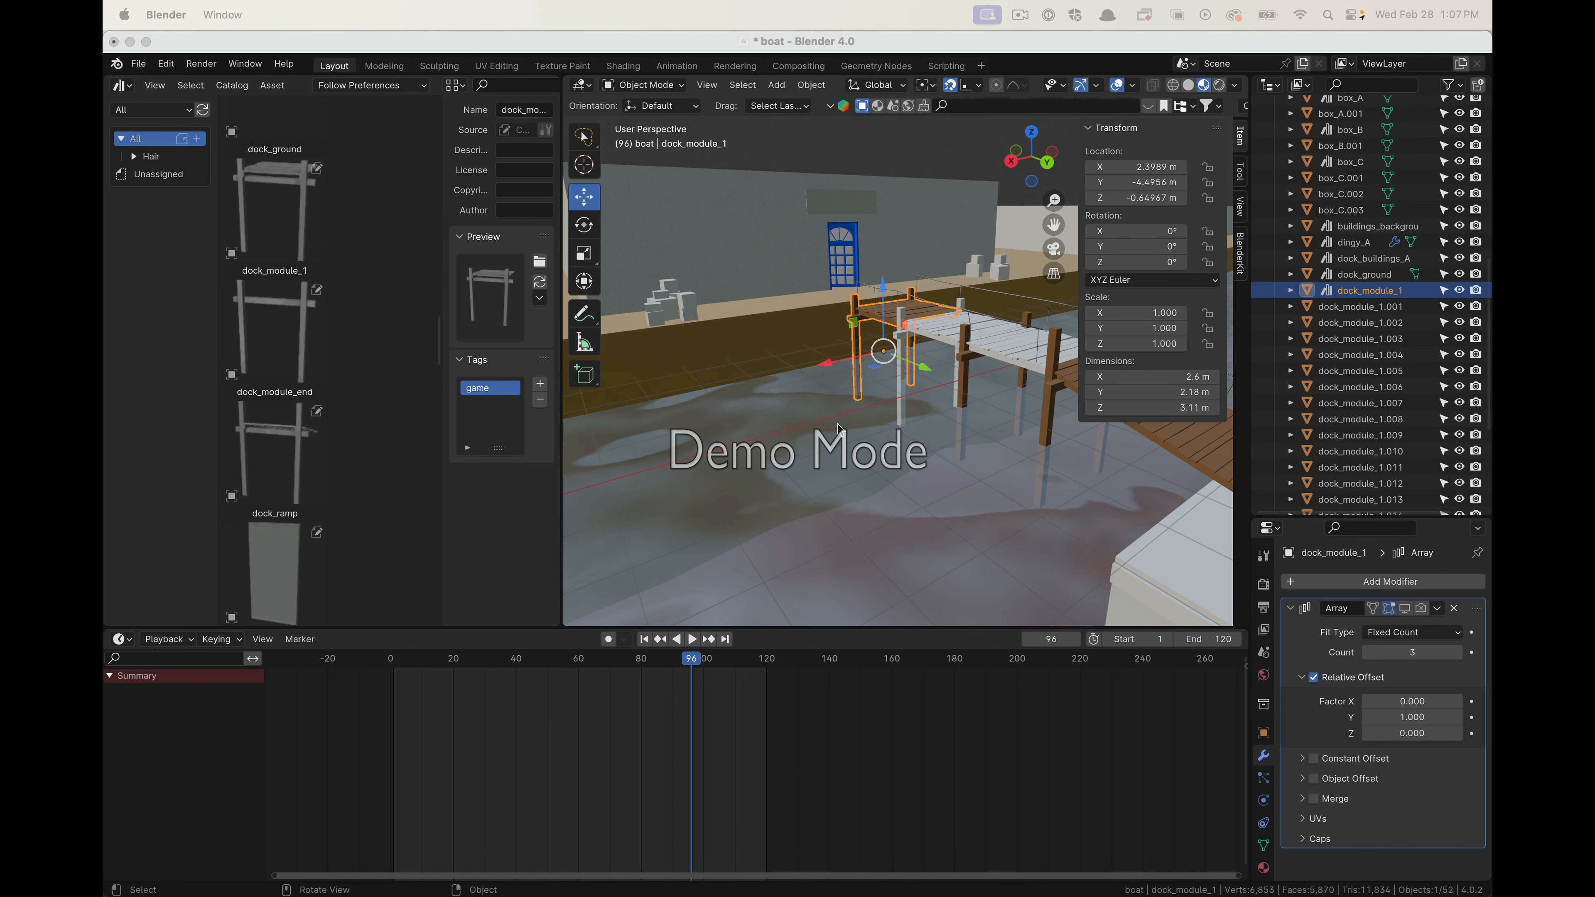
{"action": "key", "text": "super+Tab"}
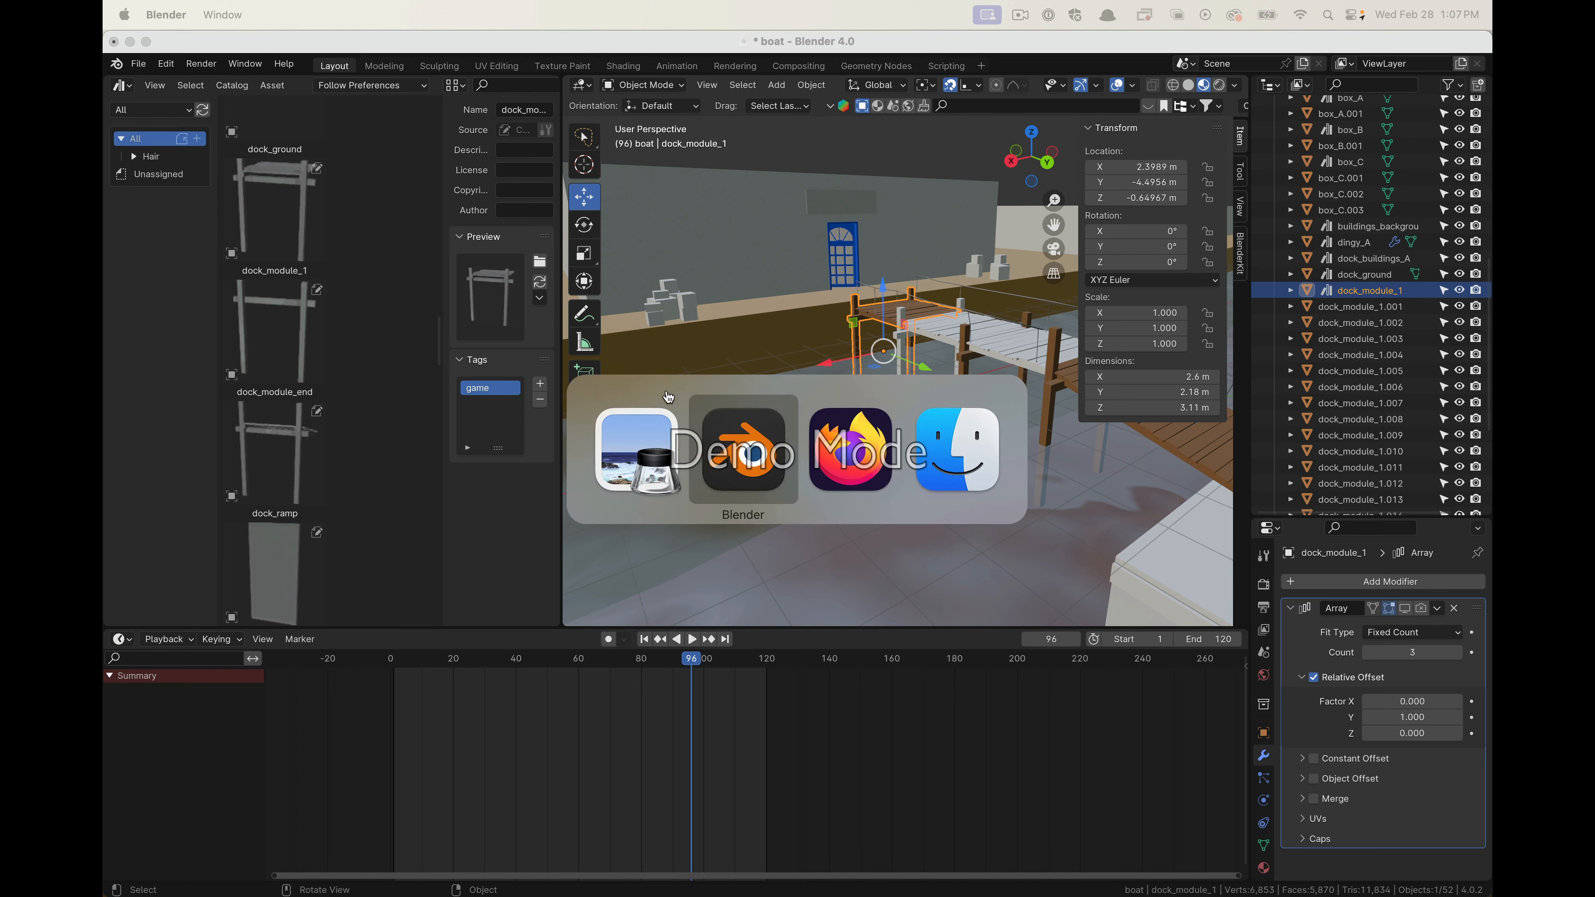
{"action": "key", "text": "super+shift+Tab"}
{"action": "key", "text": "super+Tab"}
{"action": "key", "text": "super+Tab"}
{"action": "key", "text": "super+Tab"}
{"action": "left_click_drag", "start_coordinate": [794, 248], "coordinate": [697, 196]}
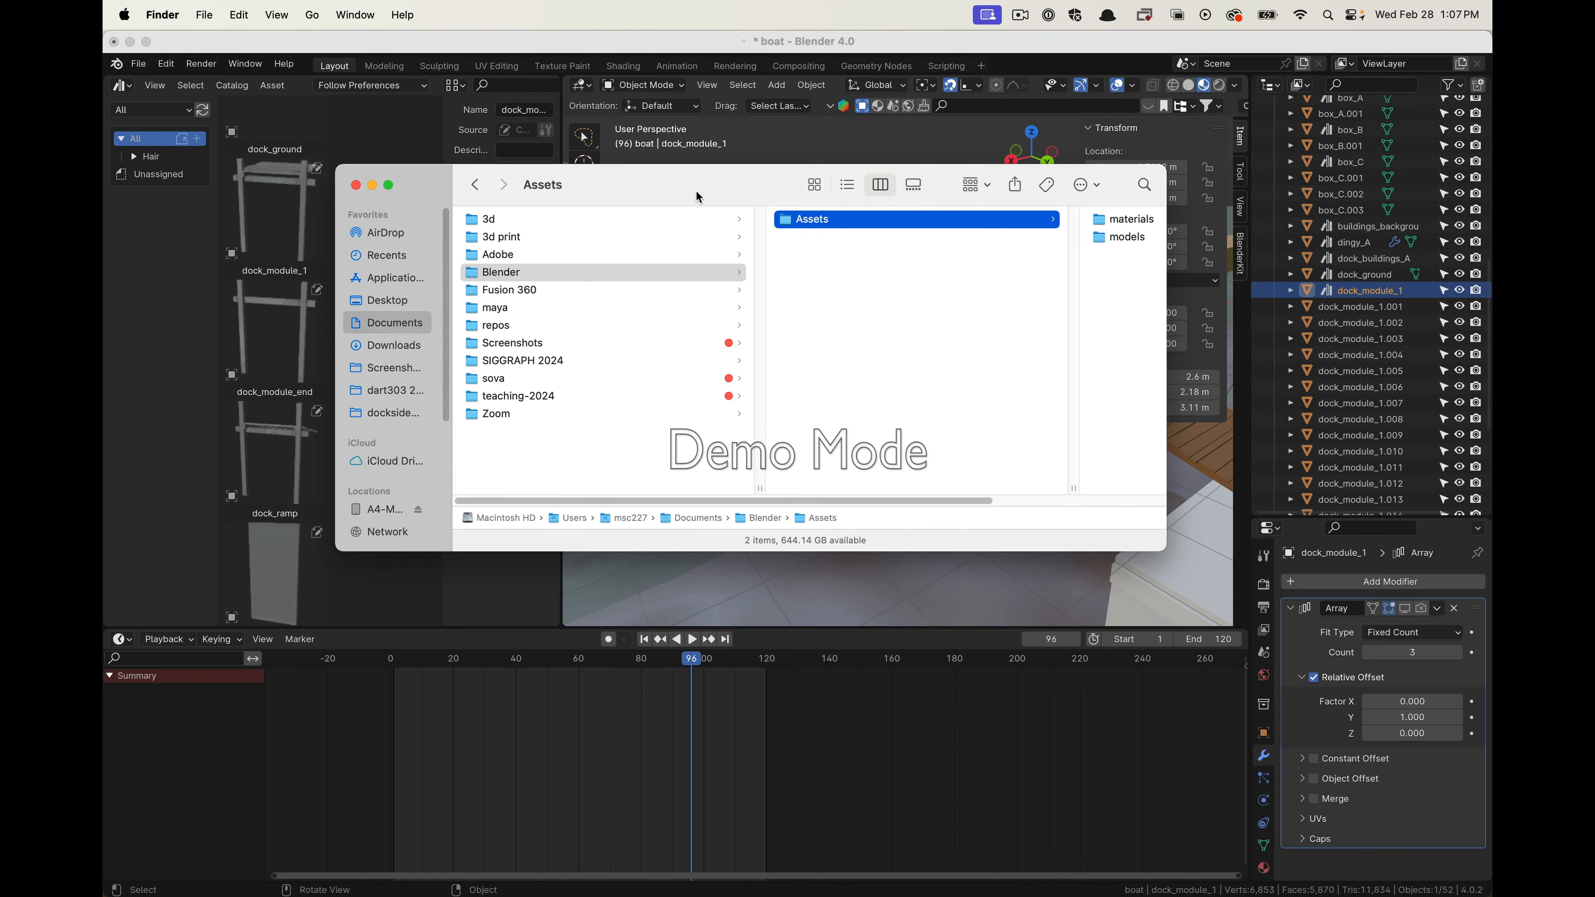
{"action": "left_click_drag", "start_coordinate": [1180, 555], "coordinate": [1303, 633]}
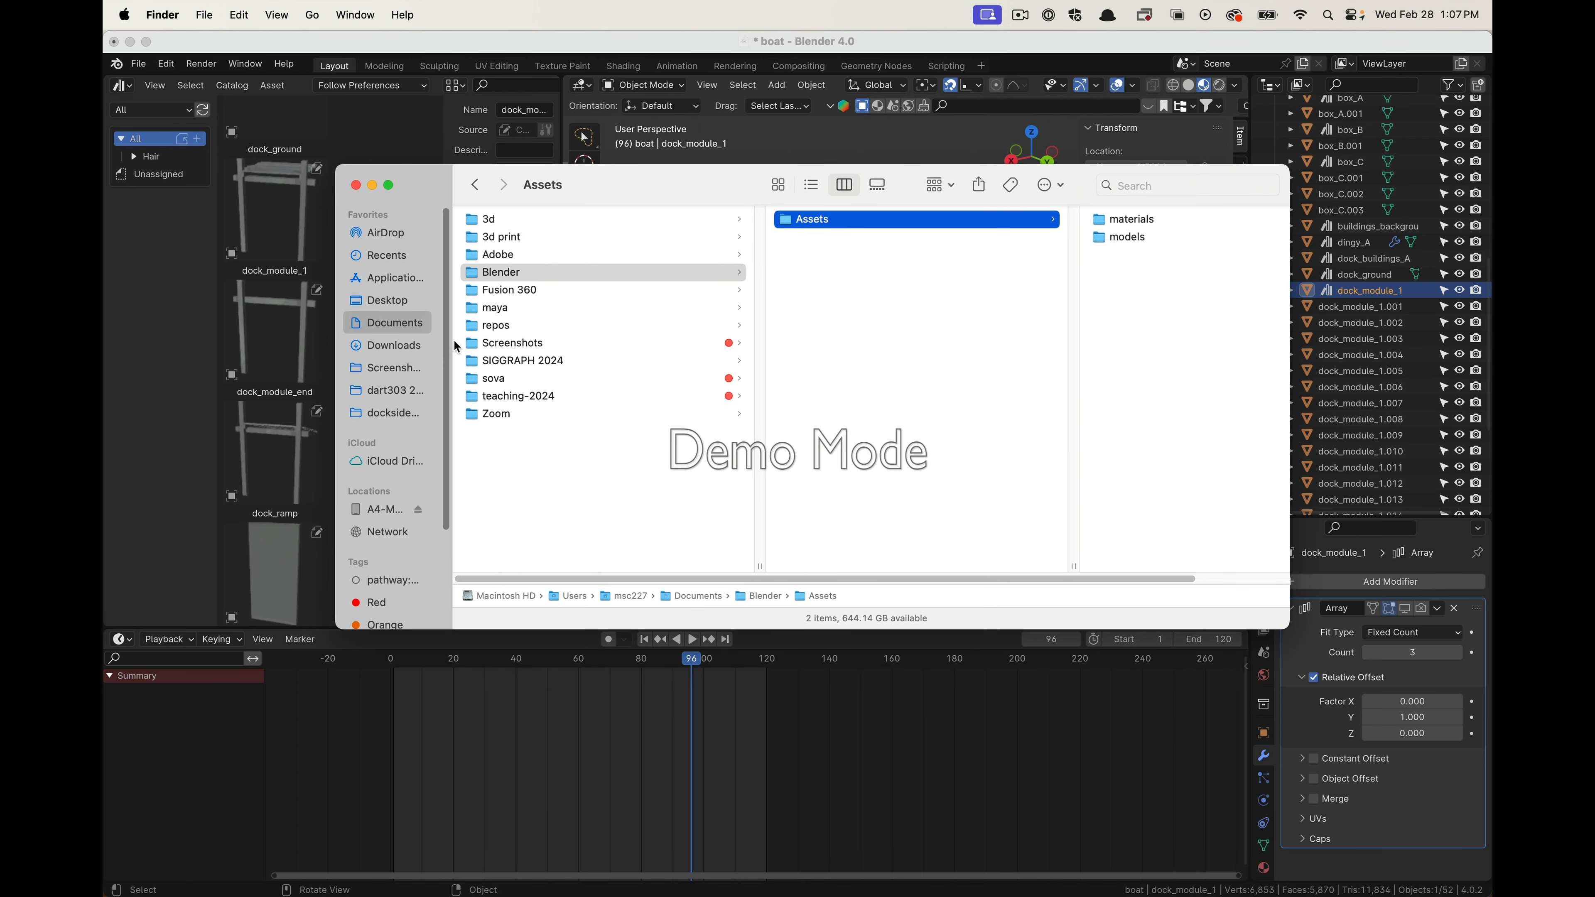
{"action": "left_click_drag", "start_coordinate": [674, 192], "coordinate": [645, 213]}
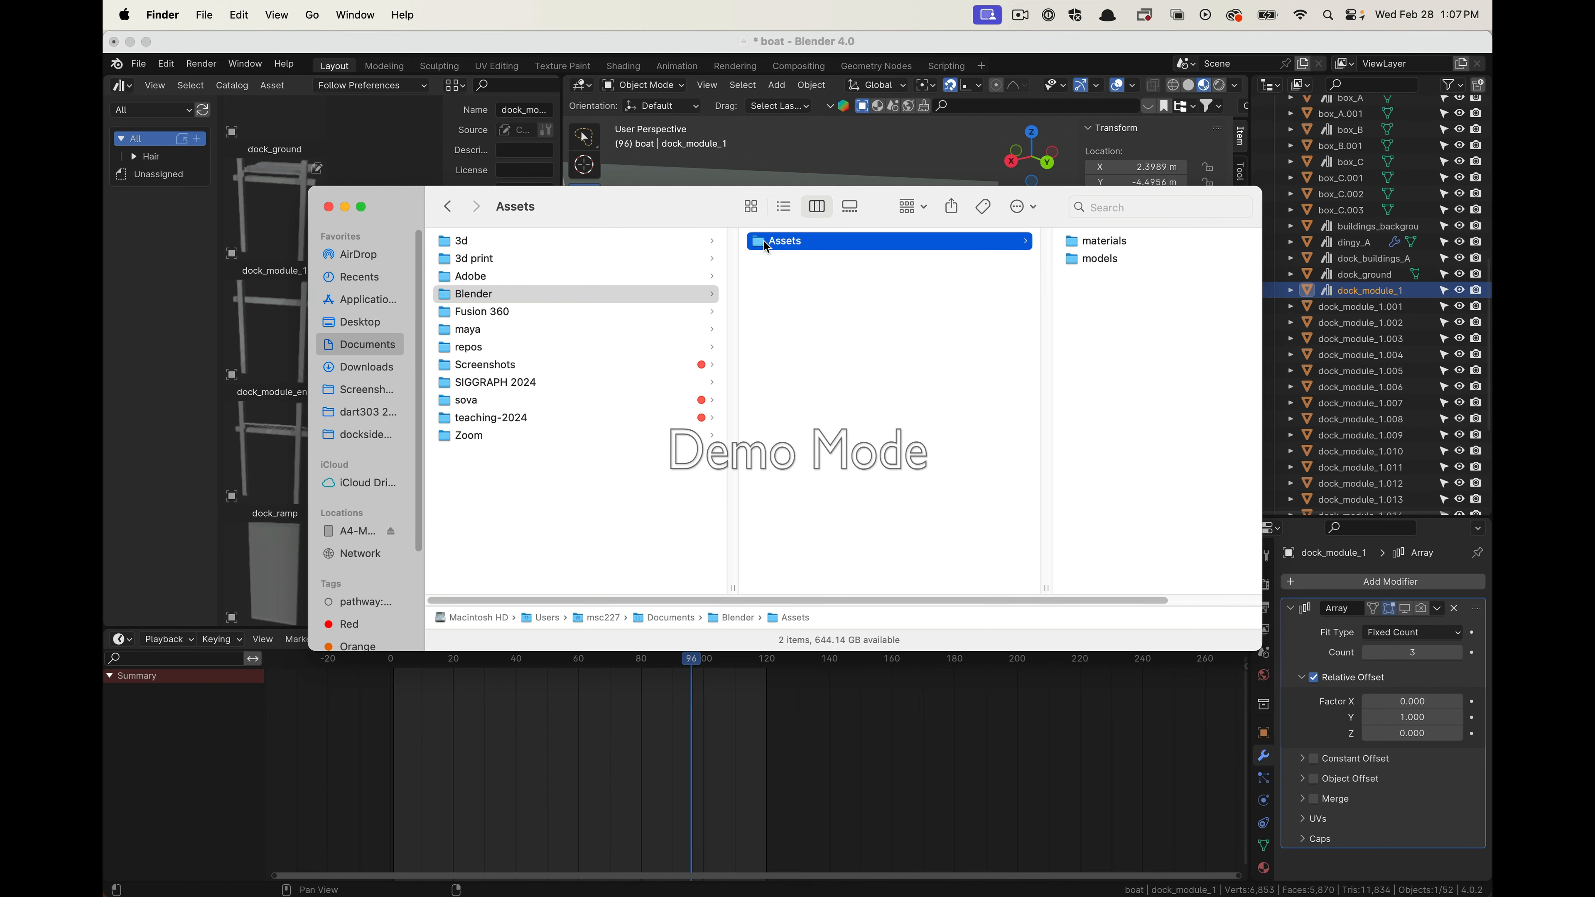
{"action": "left_click_drag", "start_coordinate": [728, 228], "coordinate": [655, 248]}
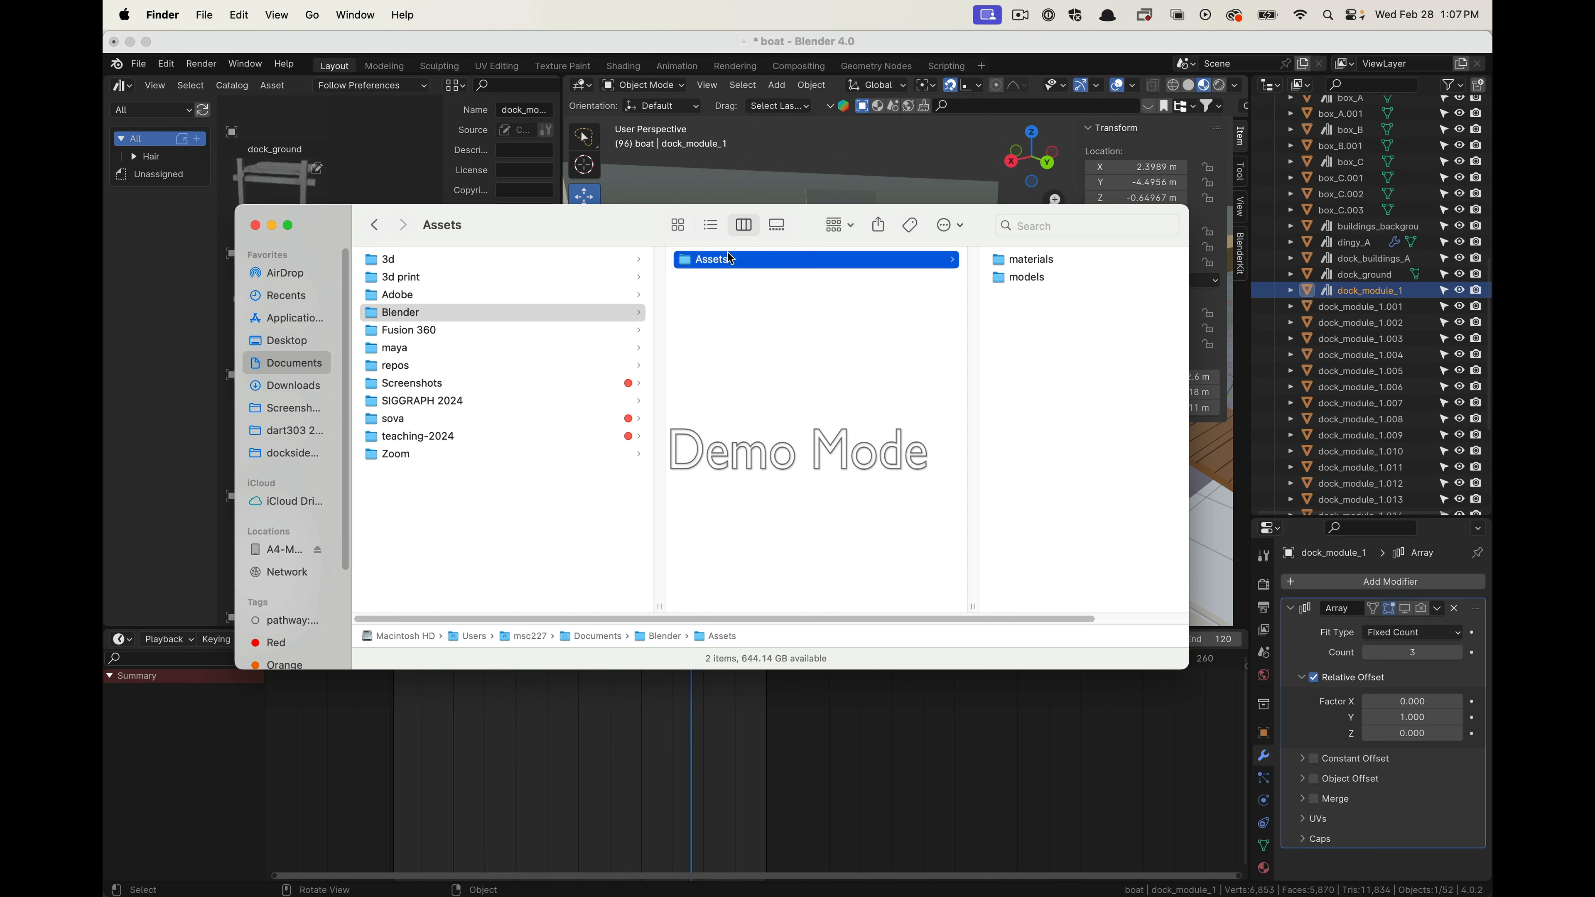
Look through the materials and models asset folders, opening "dockside and boats" and selecting boat.blend
{"action": "left_click", "coordinate": [1035, 260]}
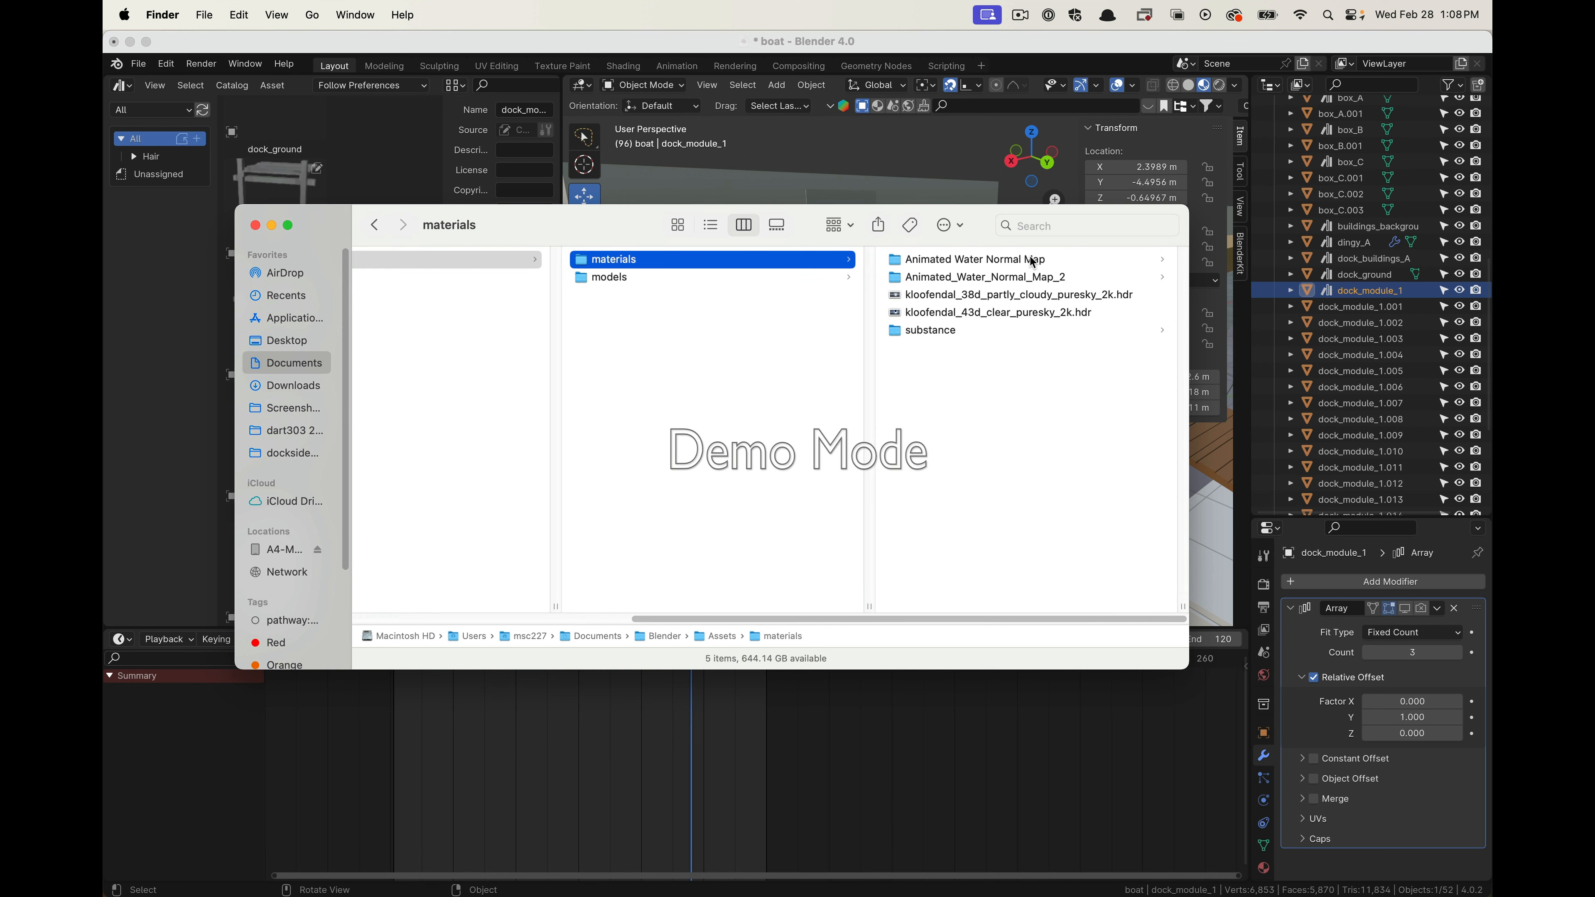
{"action": "left_click", "coordinate": [735, 278]}
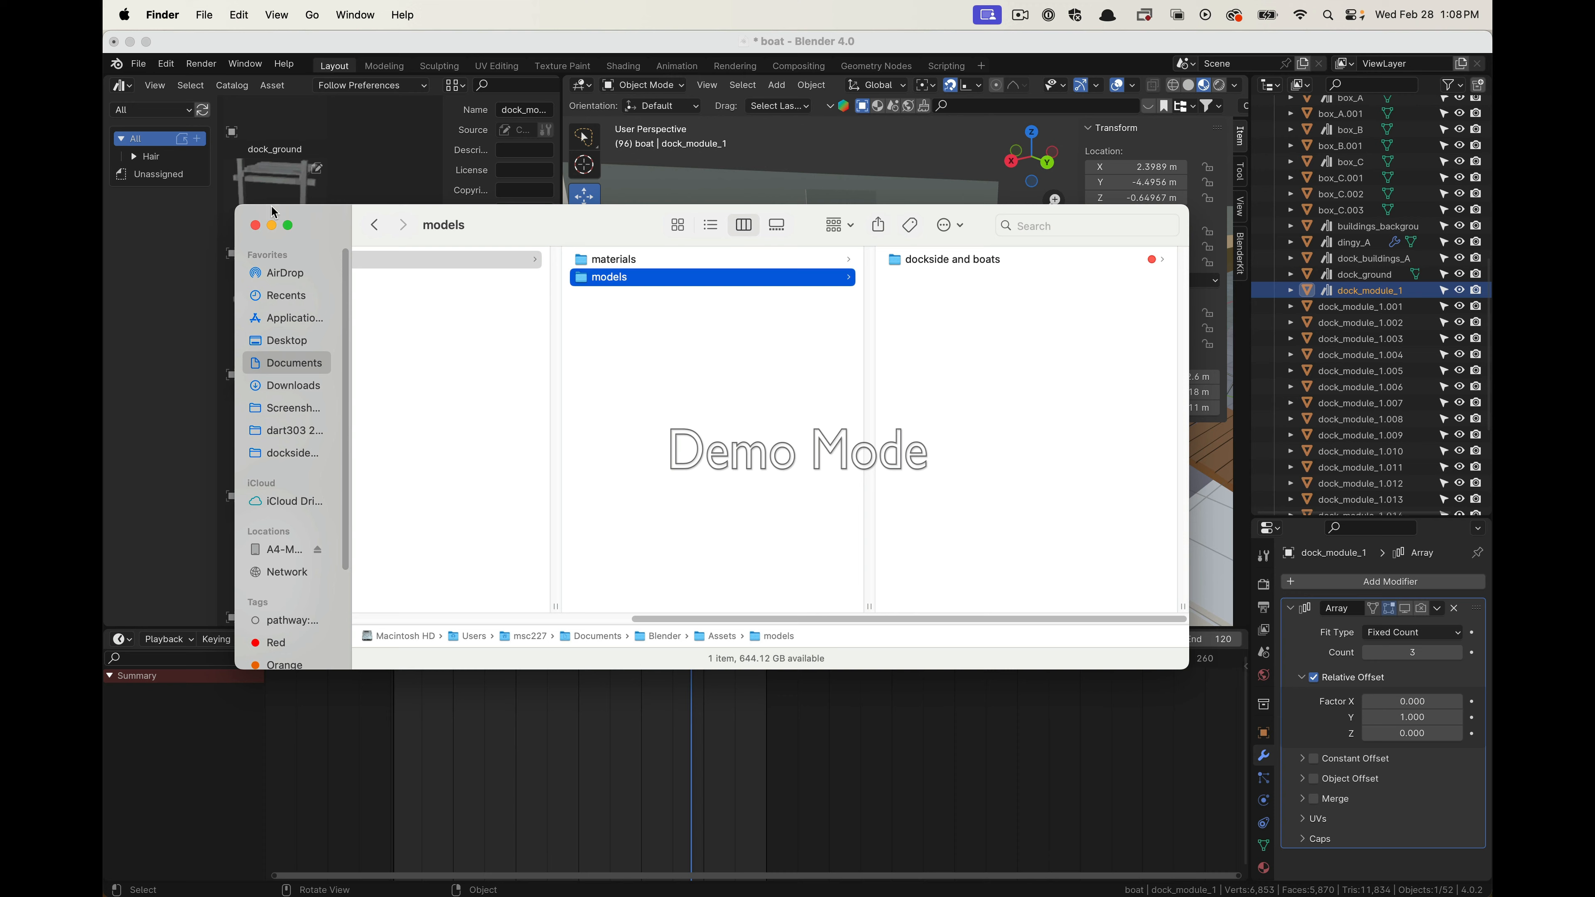
{"action": "left_click_drag", "start_coordinate": [330, 216], "coordinate": [361, 205]}
{"action": "left_click", "coordinate": [937, 249]}
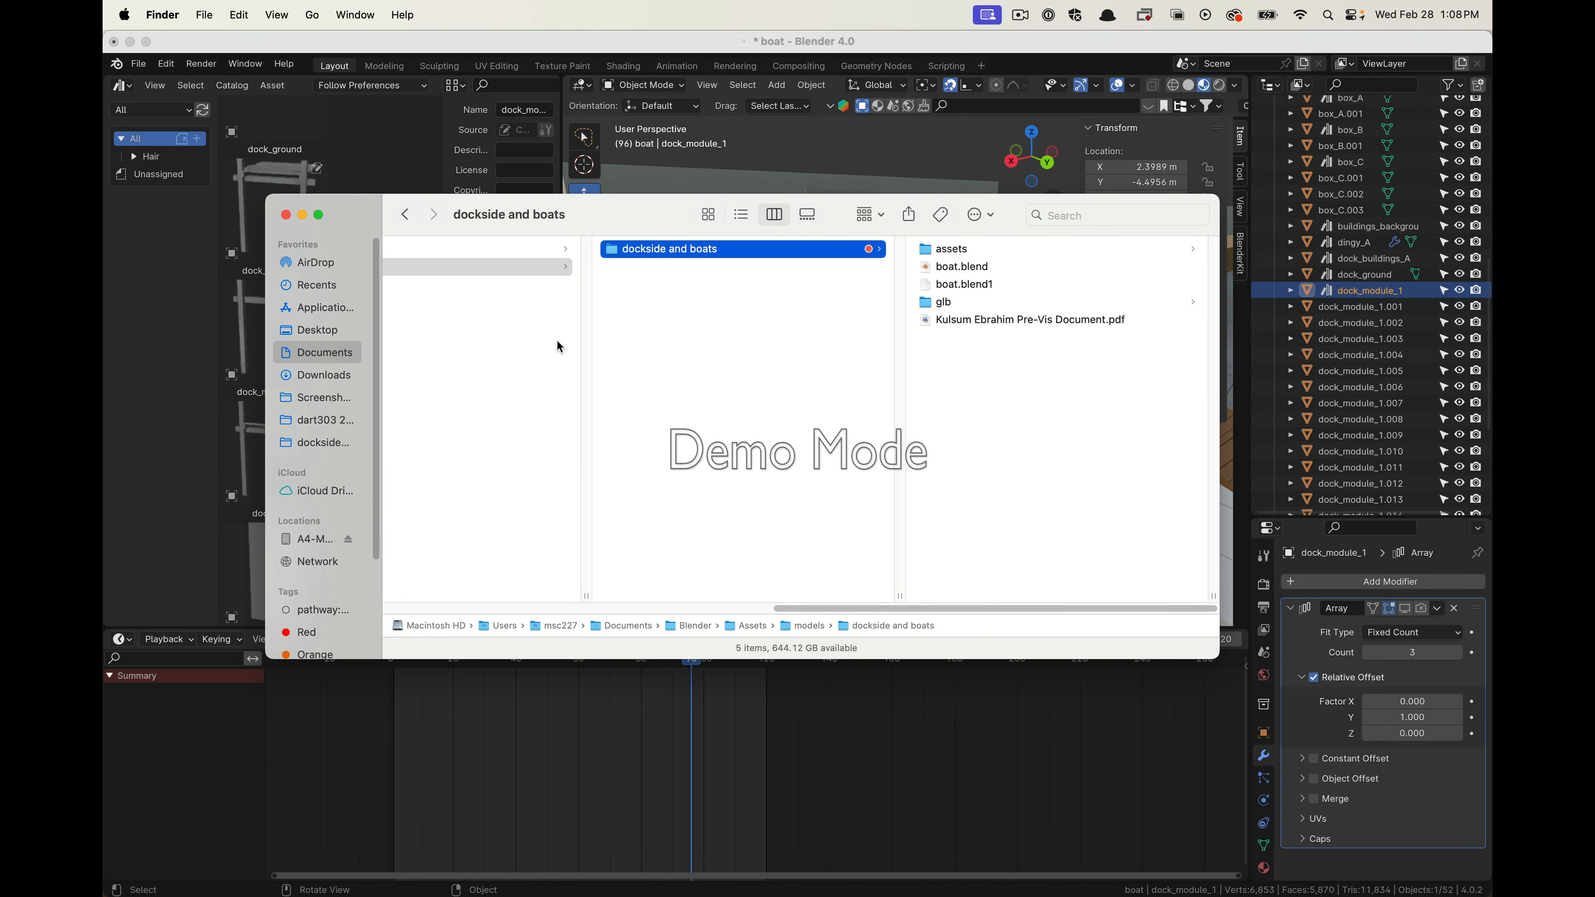
{"action": "left_click_drag", "start_coordinate": [1064, 608], "coordinate": [902, 608]}
{"action": "scroll", "coordinate": [708, 287], "scroll_direction": "right", "scroll_amount": 5}
{"action": "left_click", "coordinate": [942, 266]}
{"action": "left_click_drag", "start_coordinate": [866, 663], "coordinate": [879, 808], "text": "alt"}
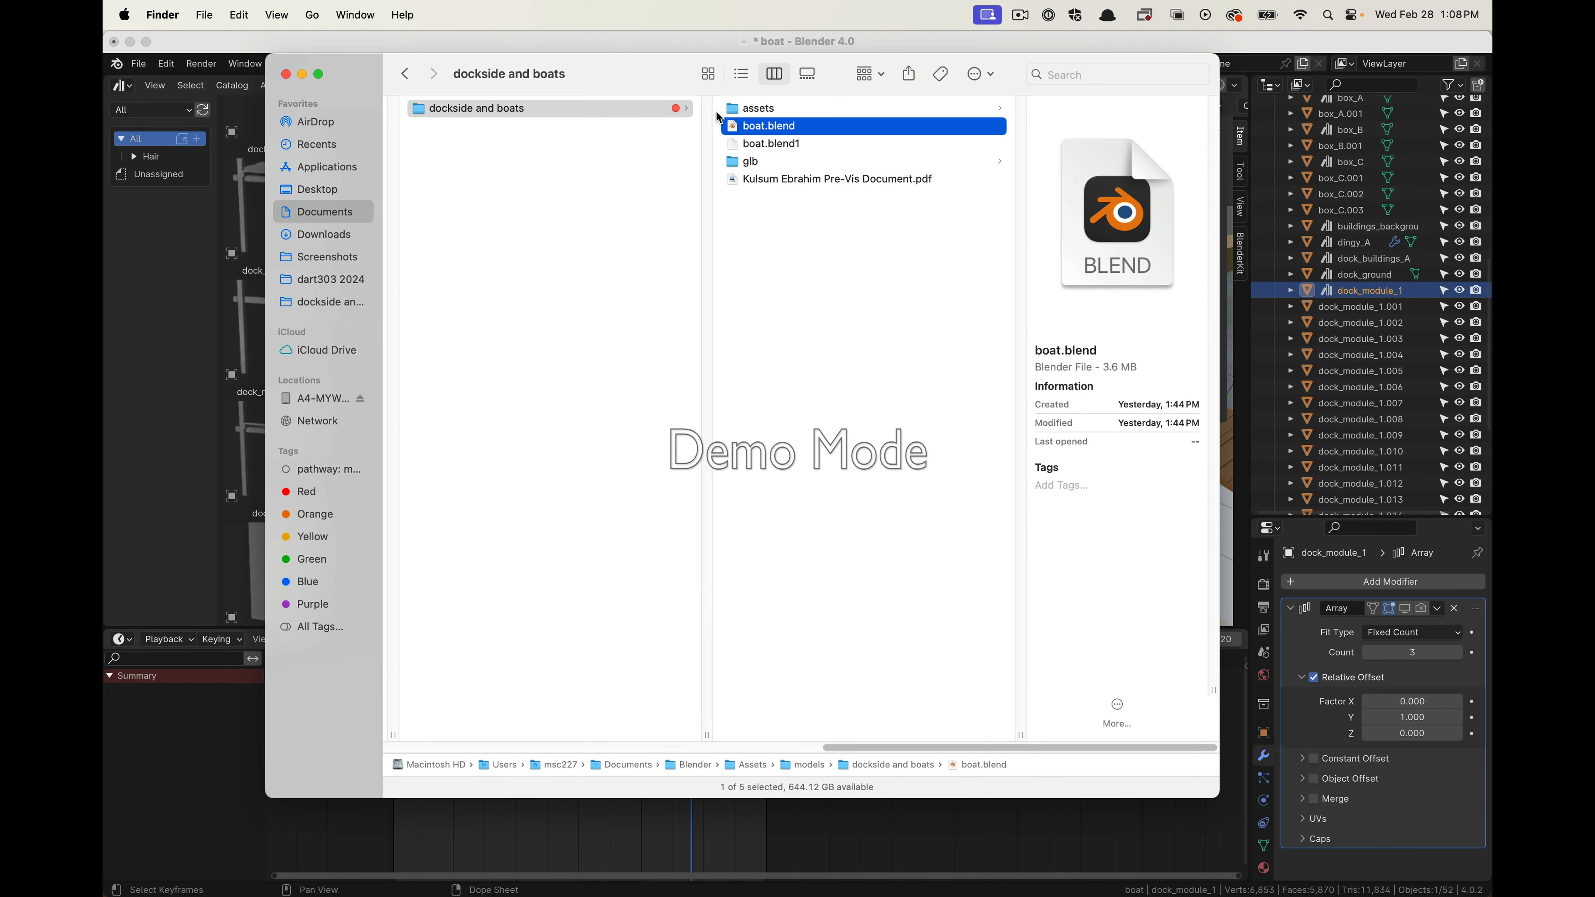
{"action": "left_click_drag", "start_coordinate": [669, 78], "coordinate": [840, 182]}
{"action": "left_click_drag", "start_coordinate": [1195, 852], "coordinate": [1149, 848]}
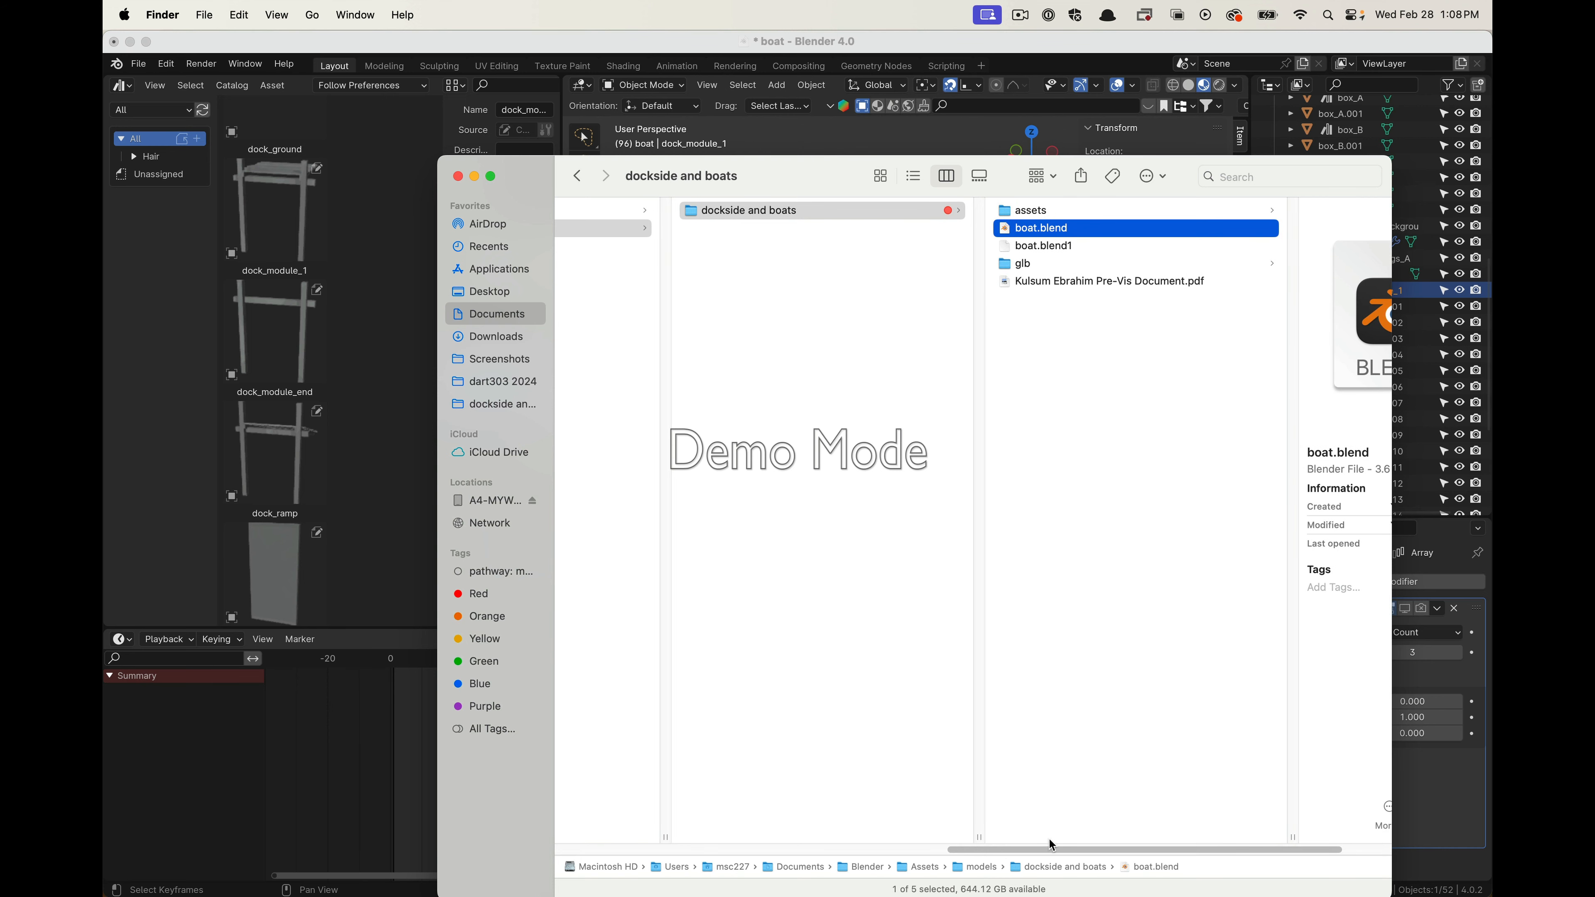
{"action": "left_click_drag", "start_coordinate": [1052, 846], "coordinate": [848, 847]}
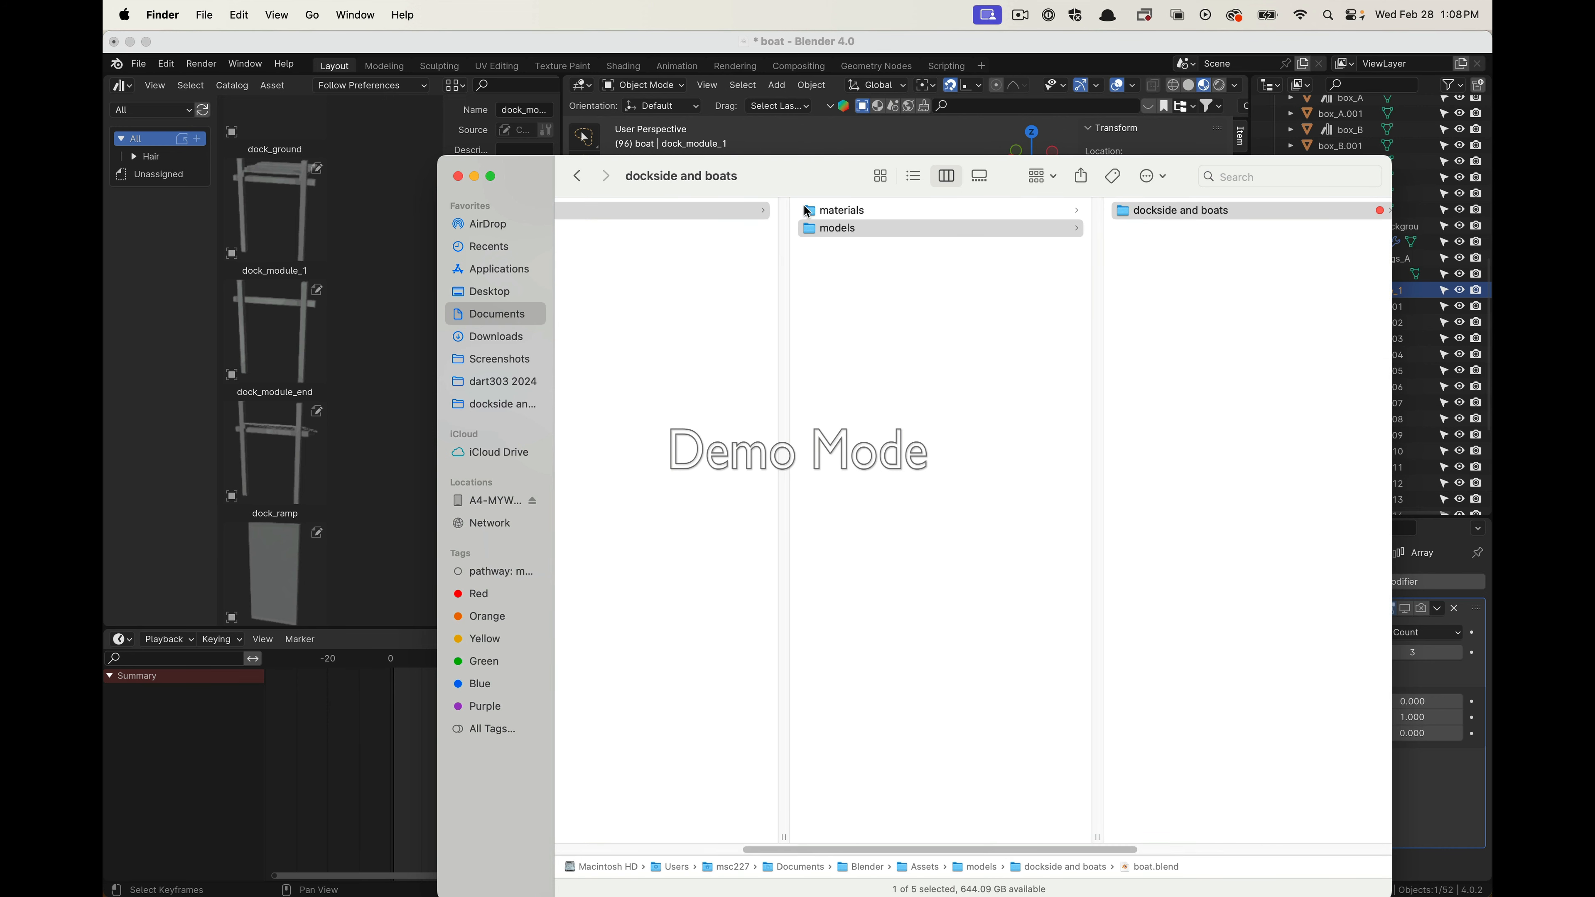
Return to Blender, view its preferences and close them
{"action": "left_click", "coordinate": [442, 167]}
{"action": "left_click", "coordinate": [213, 65]}
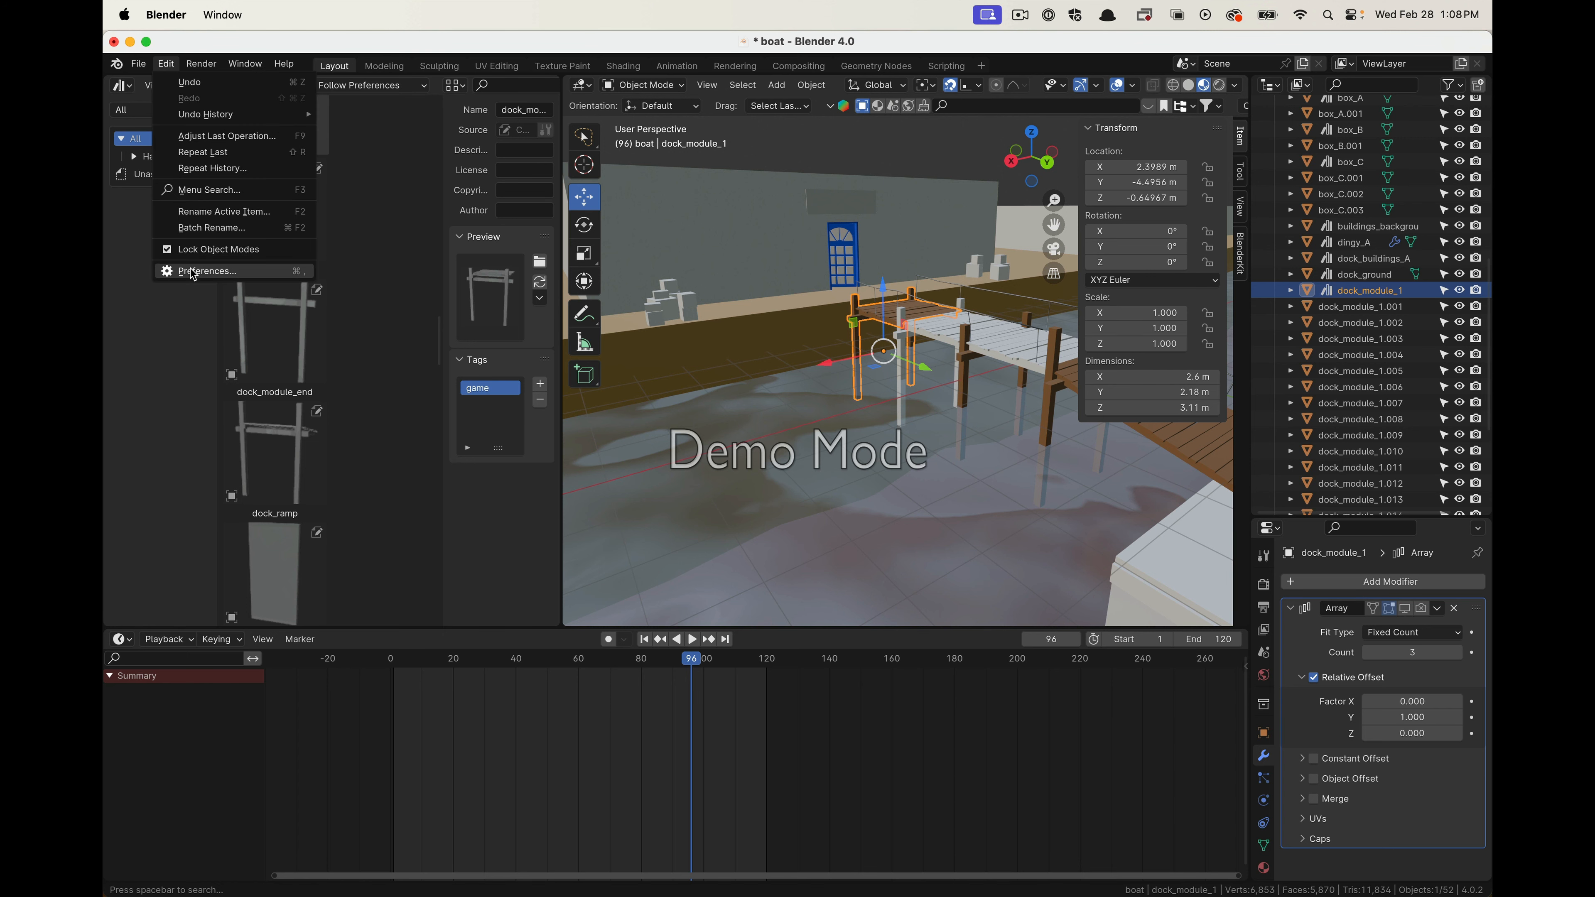
{"action": "left_click", "coordinate": [191, 270]}
{"action": "left_click_drag", "start_coordinate": [310, 51], "coordinate": [311, 51]}
{"action": "left_click", "coordinate": [115, 50]}
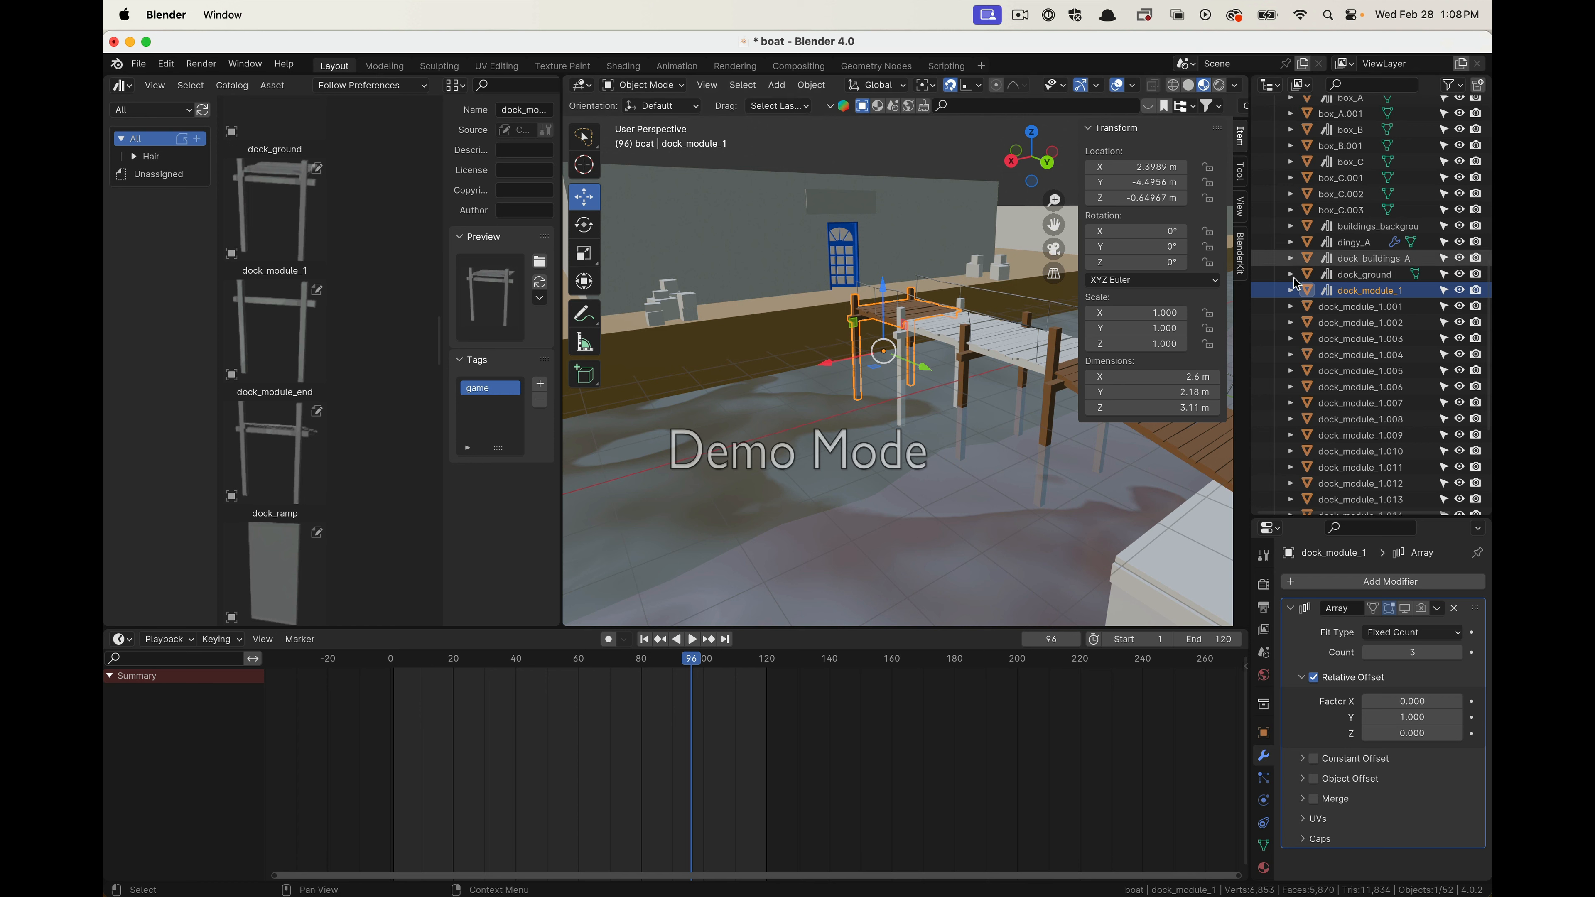
Look through the dock models in the asset library and the objects in the outliner's Assets collection
{"action": "scroll", "coordinate": [276, 462], "scroll_direction": "down", "scroll_amount": 4}
{"action": "scroll", "coordinate": [271, 390], "scroll_direction": "up", "scroll_amount": 3}
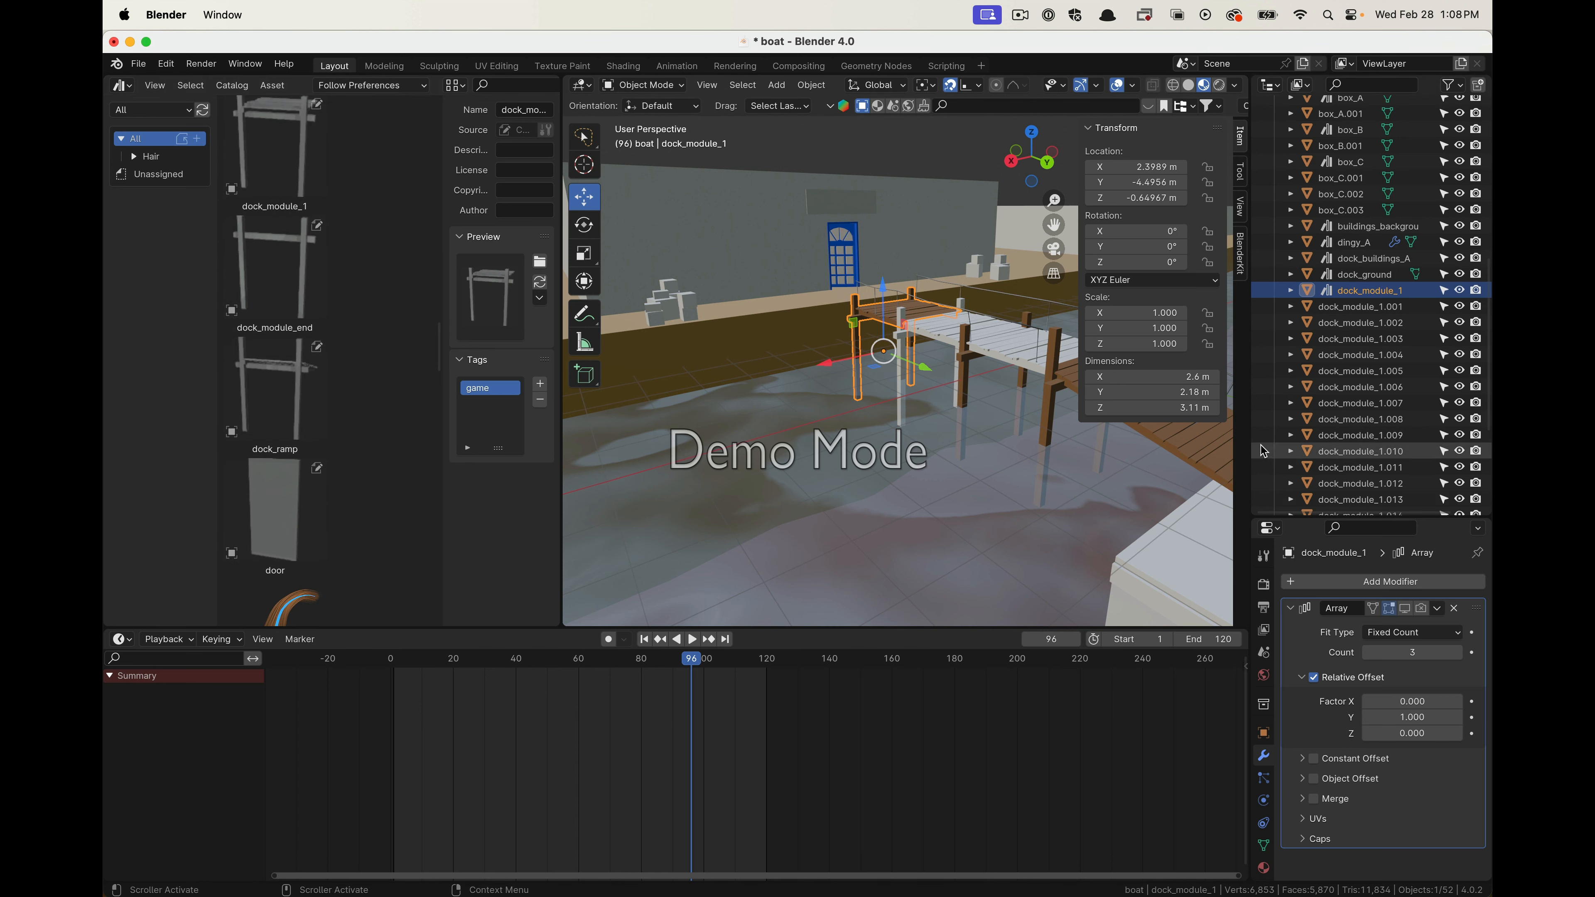
{"action": "scroll", "coordinate": [1317, 445], "scroll_direction": "down", "scroll_amount": 5}
{"action": "scroll", "coordinate": [1316, 445], "scroll_direction": "up", "scroll_amount": 6}
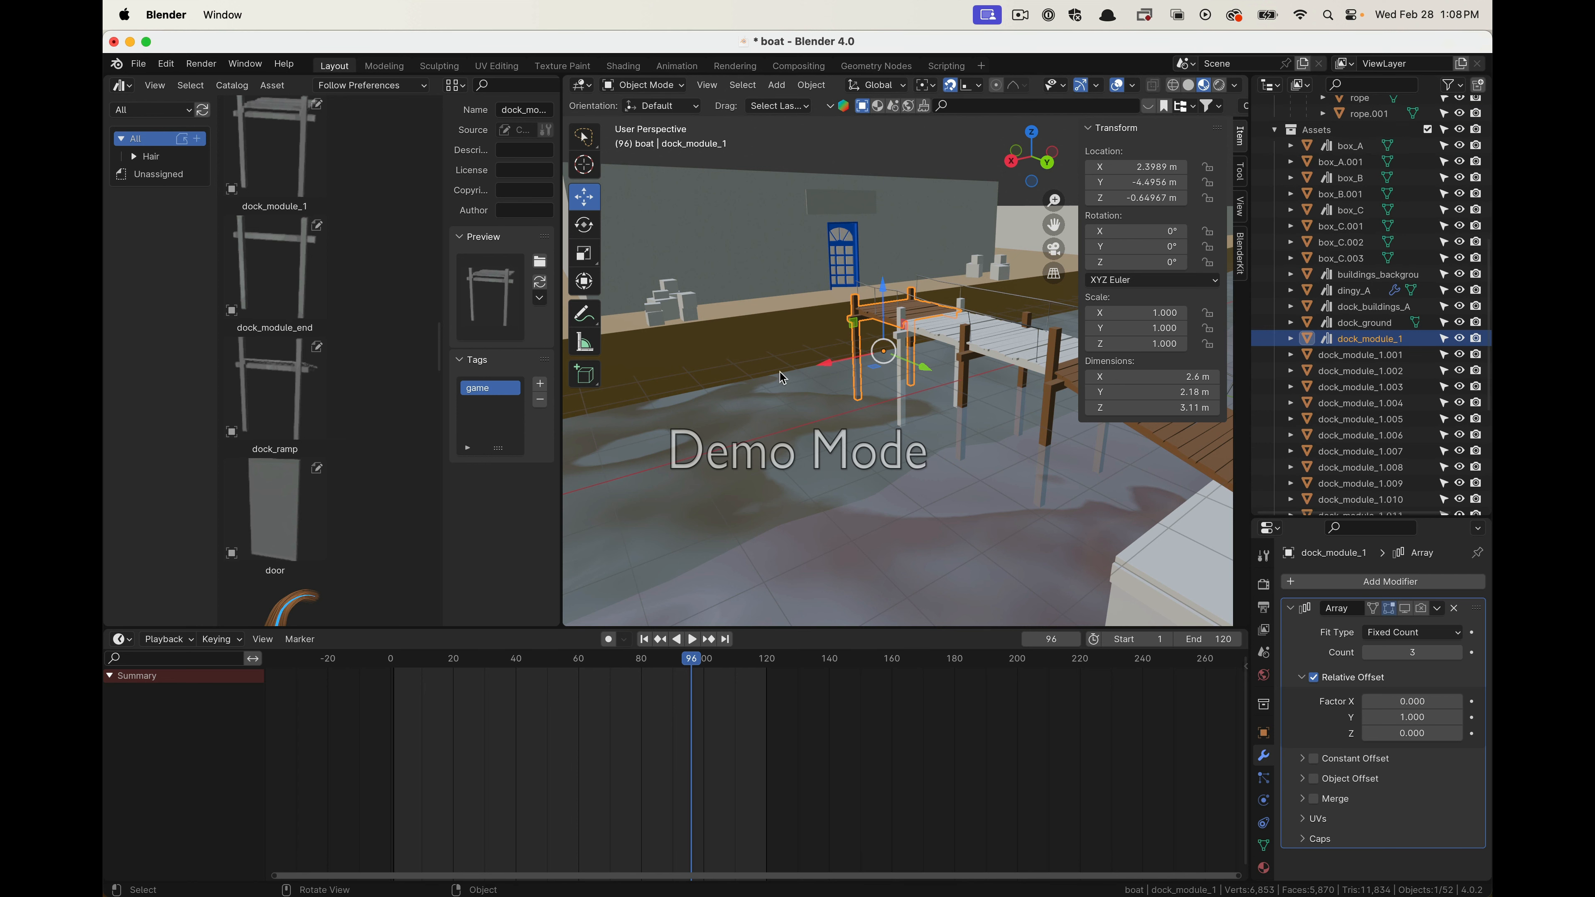
Add a Monkey mesh to the scene and frame it in the viewport
{"action": "key", "text": "shift+a"}
{"action": "key", "text": "shift+a"}
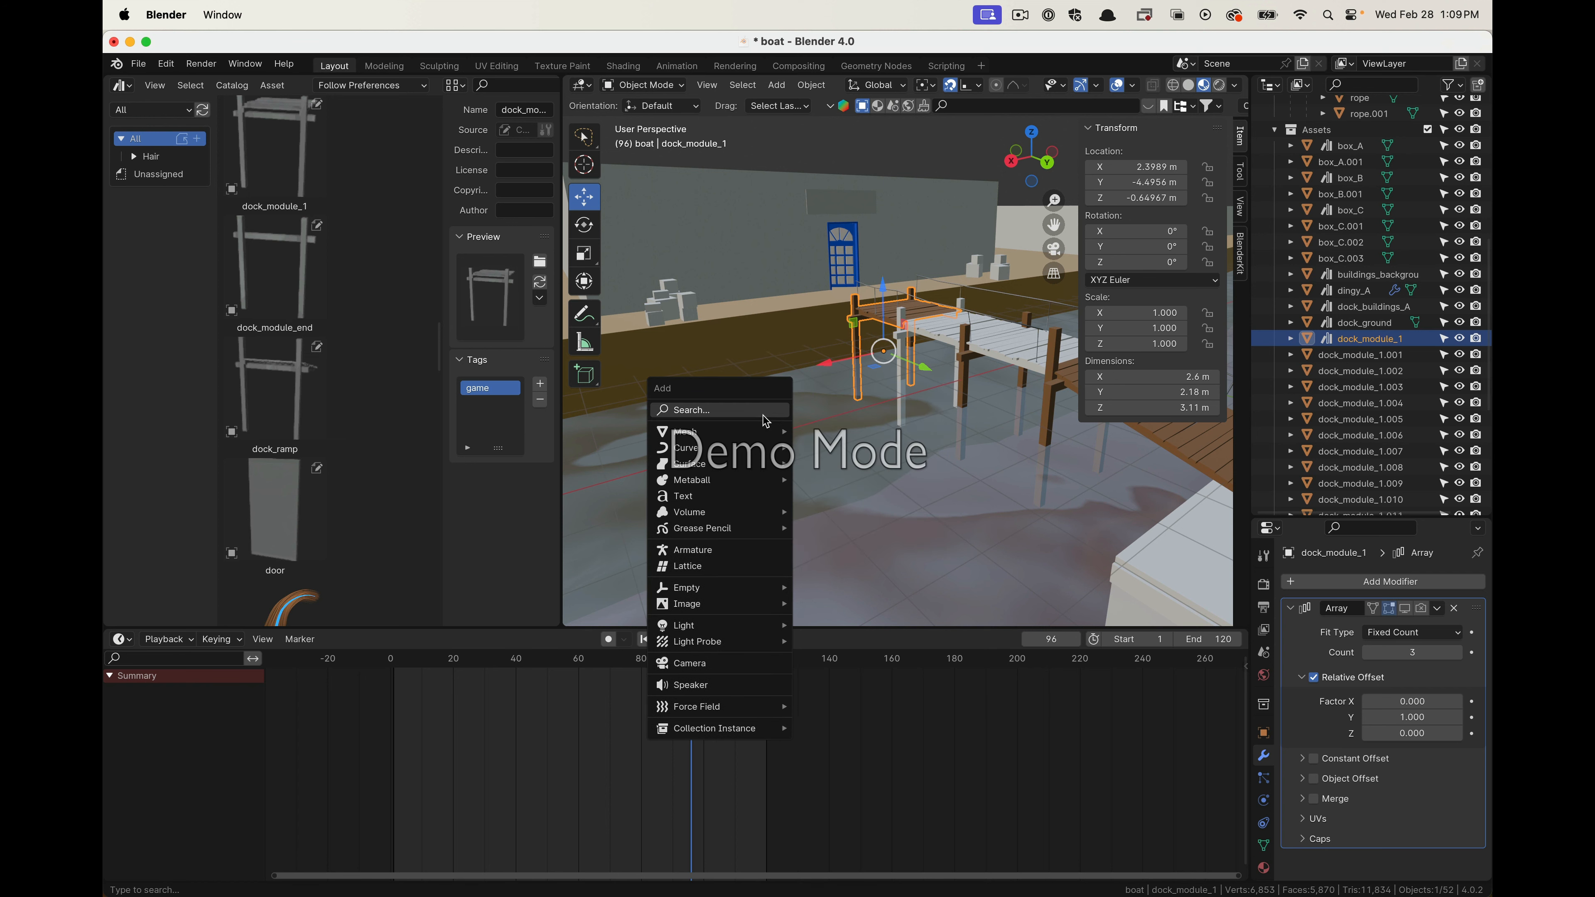
{"action": "mouse_move", "coordinate": [761, 436]}
{"action": "left_click", "coordinate": [859, 578]}
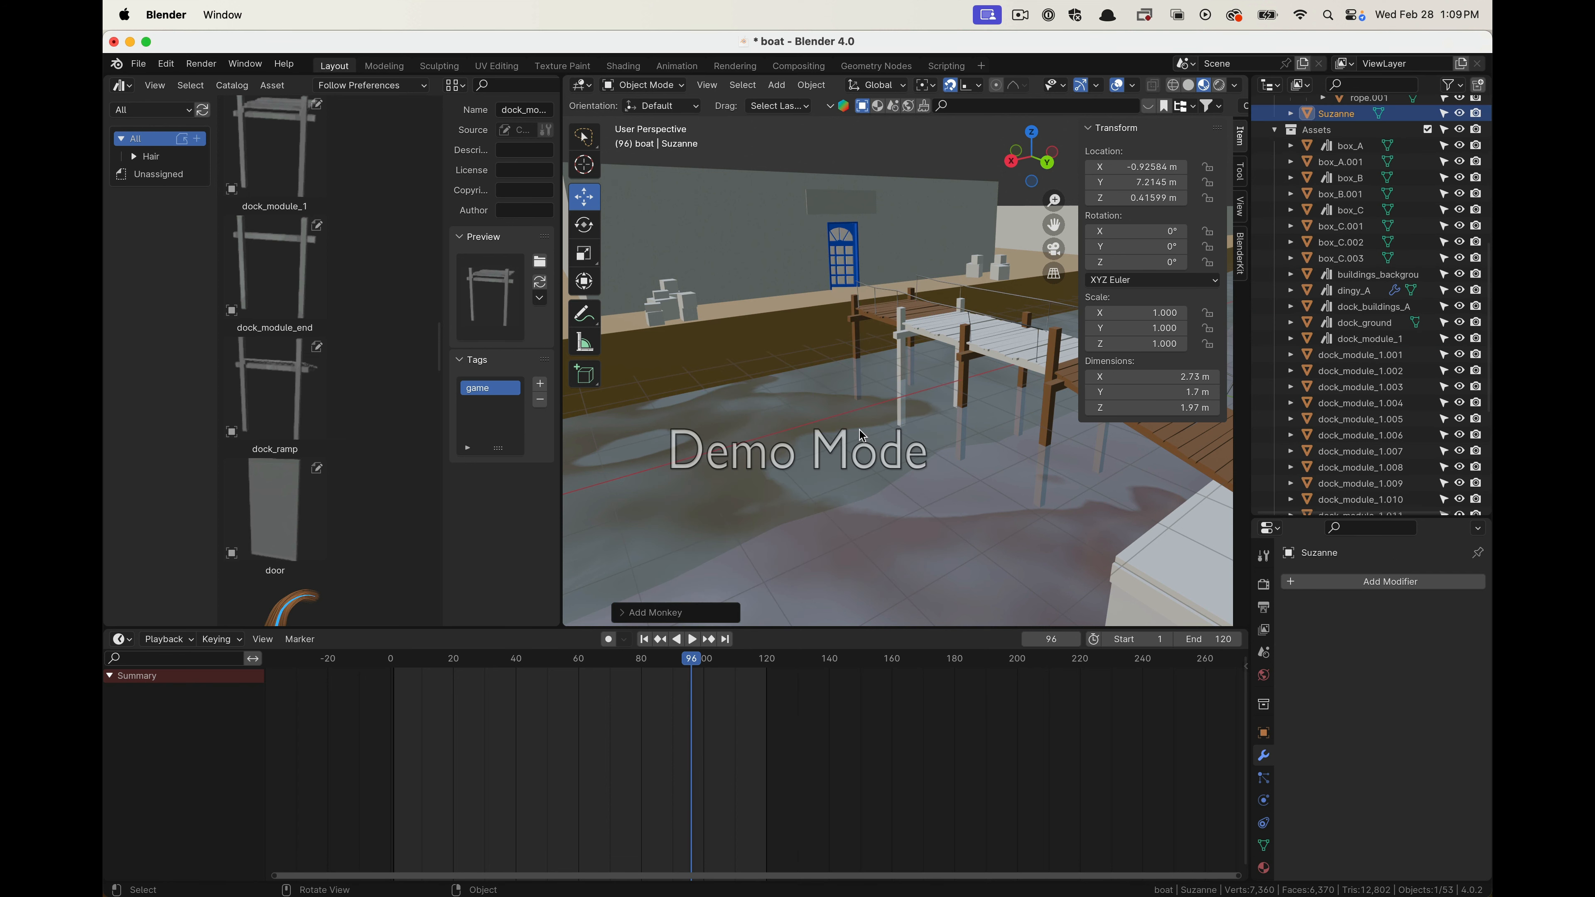
{"action": "scroll", "coordinate": [860, 430], "scroll_direction": "down", "scroll_amount": 6}
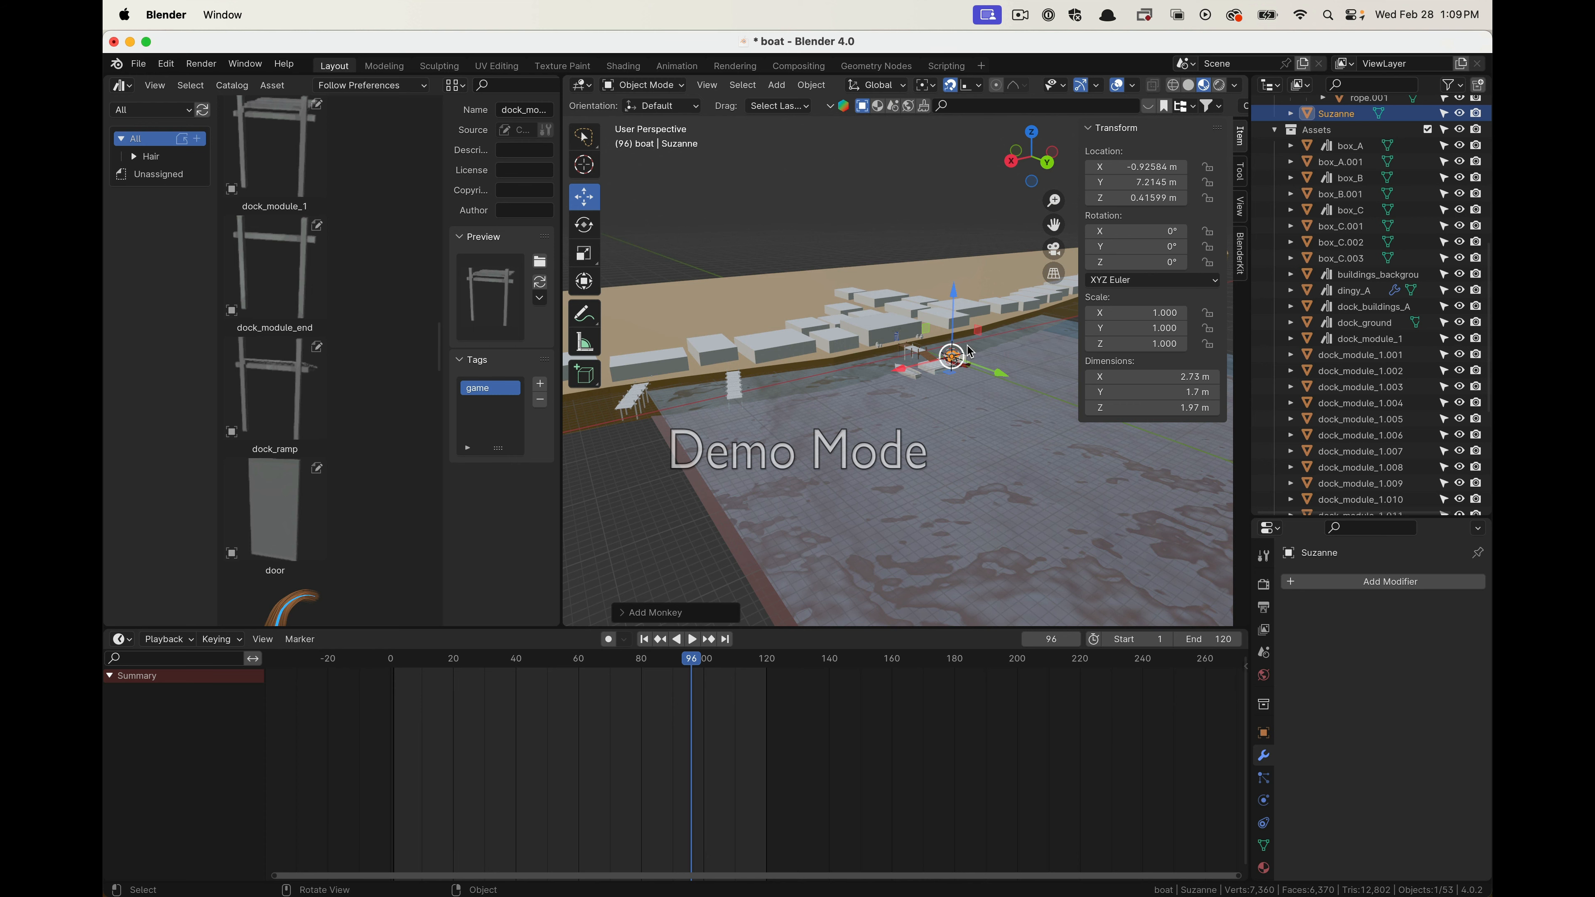
{"action": "key", "text": "KP_Decimal"}
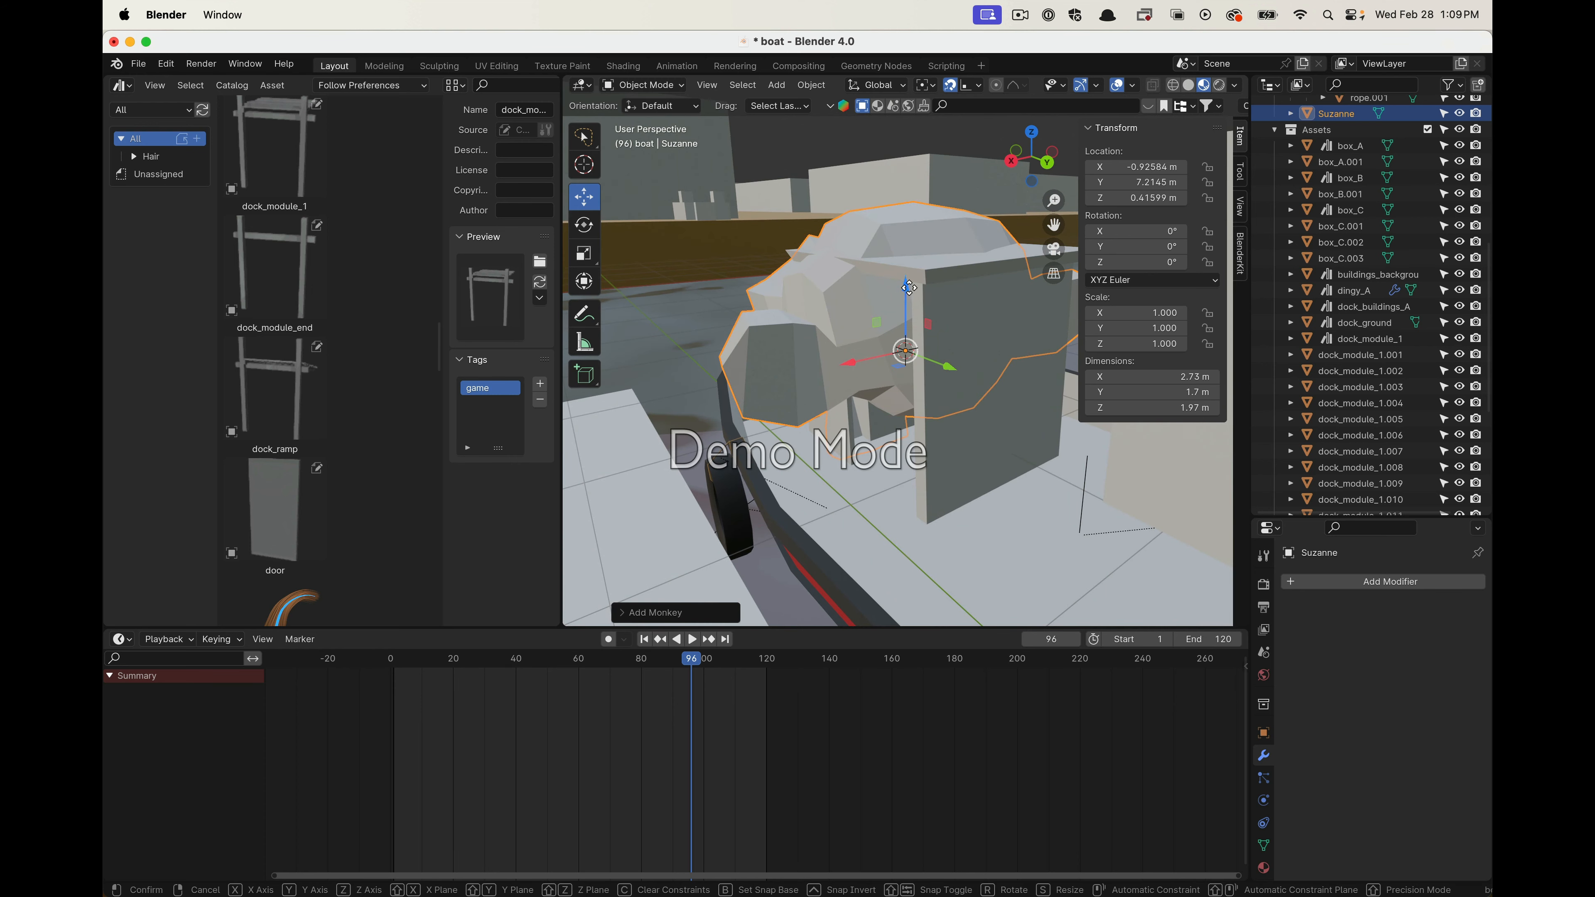
Raise the monkey head along the Z axis to about 4.7 m, above the boat
{"action": "left_click_drag", "start_coordinate": [905, 291], "coordinate": [905, 111]}
{"action": "scroll", "coordinate": [872, 289], "scroll_direction": "down", "scroll_amount": 4}
{"action": "middle_click_drag", "start_coordinate": [872, 290], "coordinate": [965, 408], "text": "shift"}
{"action": "left_click_drag", "start_coordinate": [953, 385], "coordinate": [953, 173]}
{"action": "scroll", "coordinate": [904, 314], "scroll_direction": "up", "scroll_amount": 4}
{"action": "middle_click_drag", "start_coordinate": [904, 188], "coordinate": [904, 352], "text": "shift"}
{"action": "middle_click_drag", "start_coordinate": [842, 327], "coordinate": [879, 352]}
{"action": "scroll", "coordinate": [1357, 162], "scroll_direction": "up", "scroll_amount": 10}
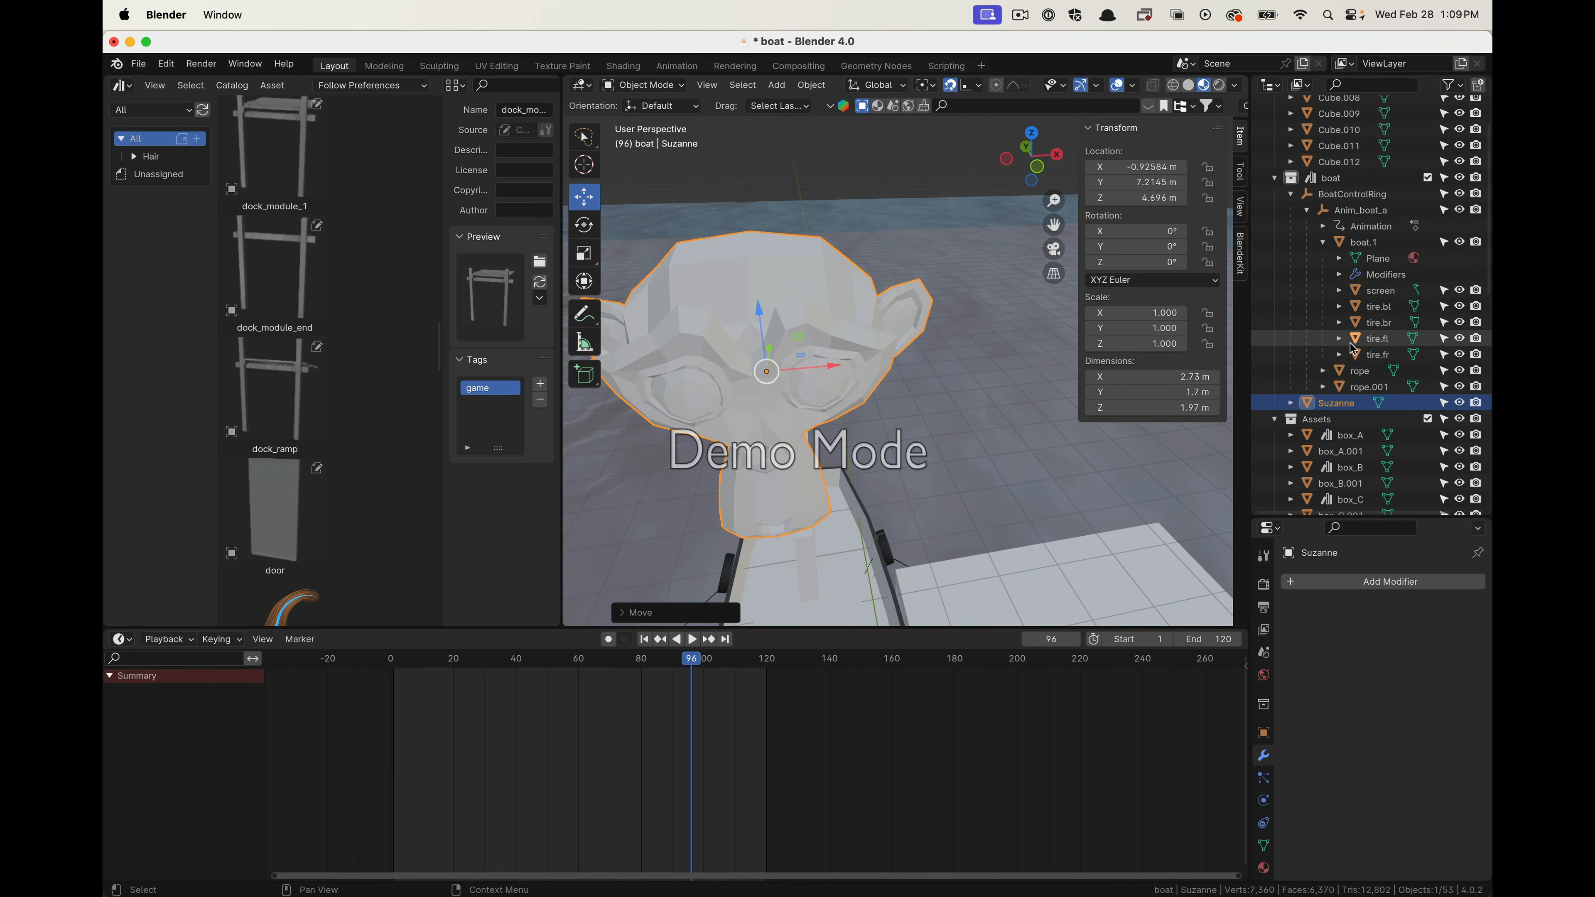
Move Suzanne from the boat collection into the Assets collection and mark it as an asset
{"action": "scroll", "coordinate": [1356, 333], "scroll_direction": "down", "scroll_amount": 4}
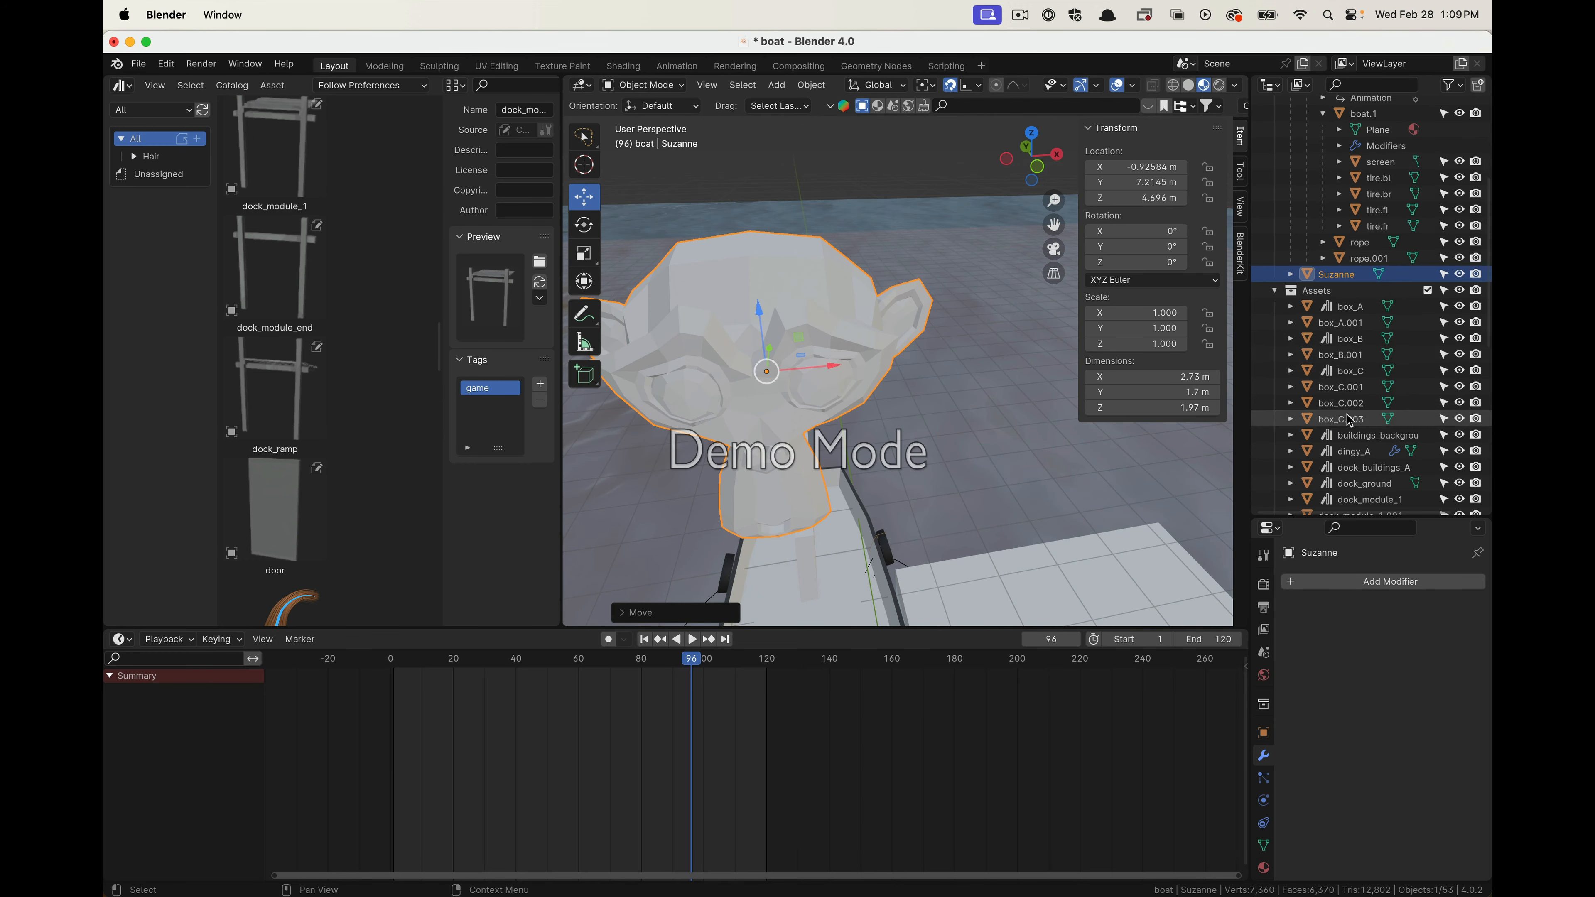
{"action": "mouse_move", "coordinate": [1341, 275]}
{"action": "left_mouse_down"}
{"action": "mouse_move", "coordinate": [1335, 306]}
{"action": "mouse_move", "coordinate": [1313, 289]}
{"action": "left_mouse_up"}
{"action": "scroll", "coordinate": [1369, 389], "scroll_direction": "down", "scroll_amount": 10}
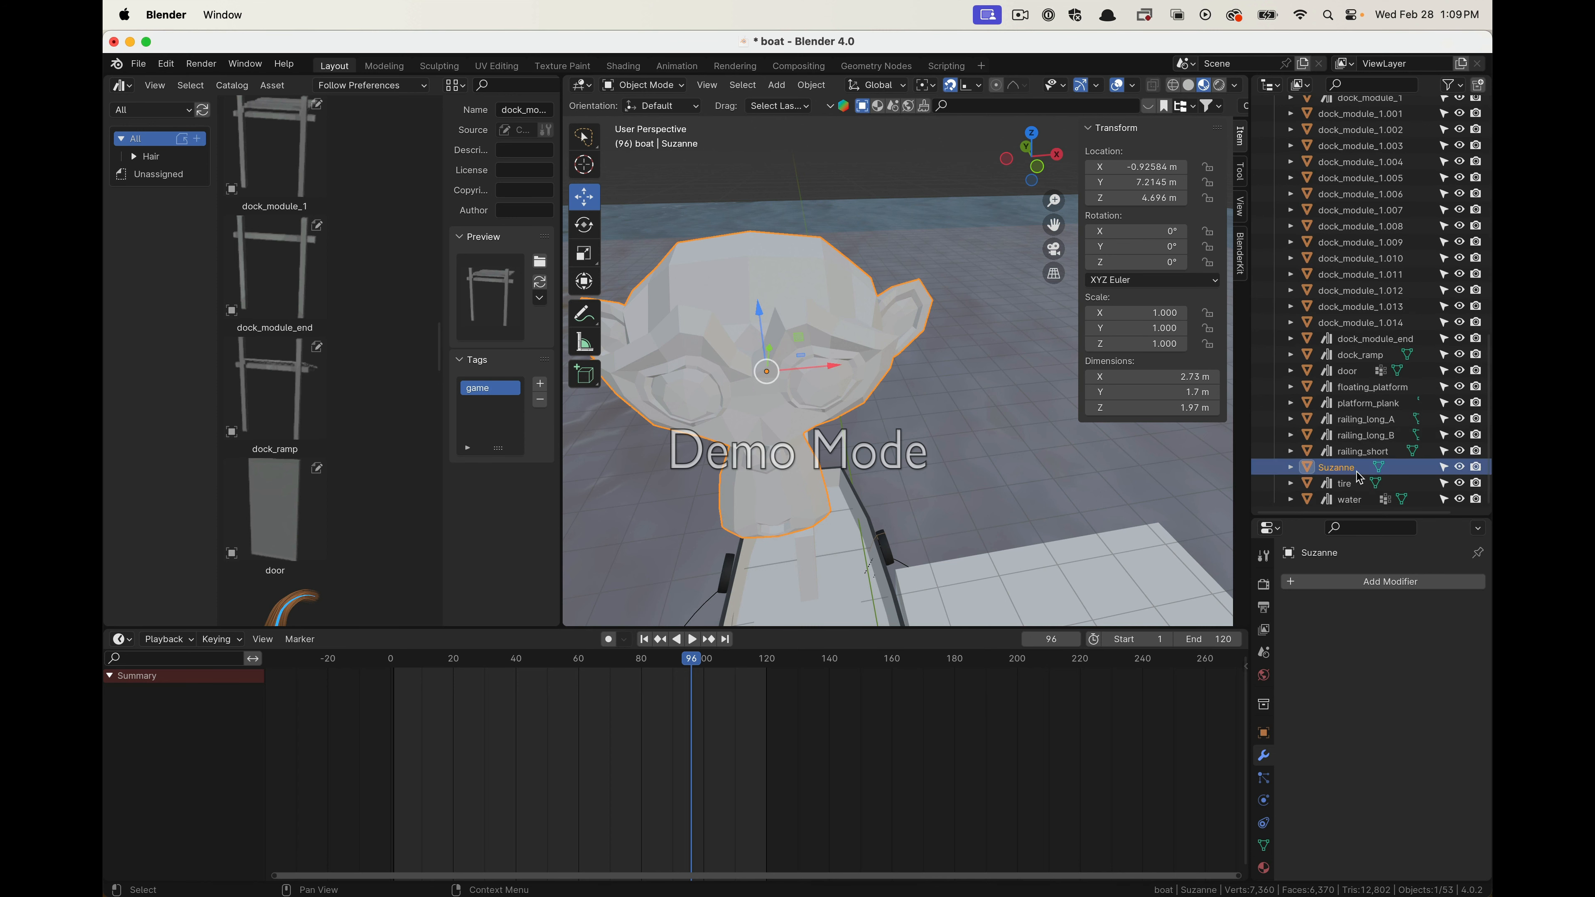
{"action": "scroll", "coordinate": [1356, 473], "scroll_direction": "up", "scroll_amount": 10}
{"action": "scroll", "coordinate": [1346, 320], "scroll_direction": "down", "scroll_amount": 10}
{"action": "right_click", "coordinate": [1349, 476]}
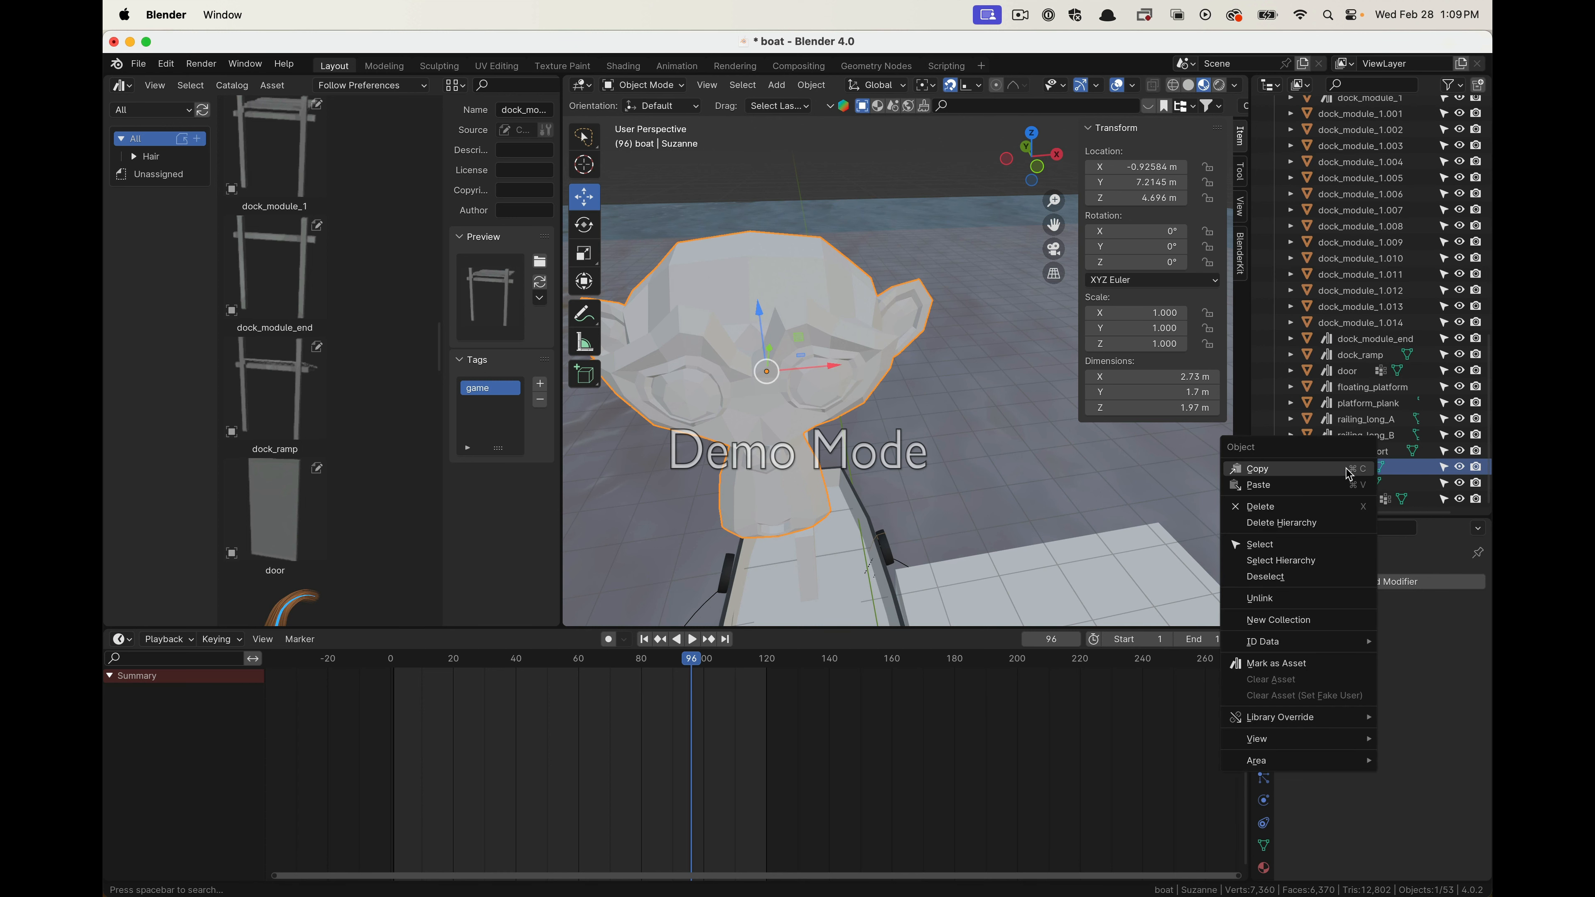
{"action": "left_click", "coordinate": [1294, 664]}
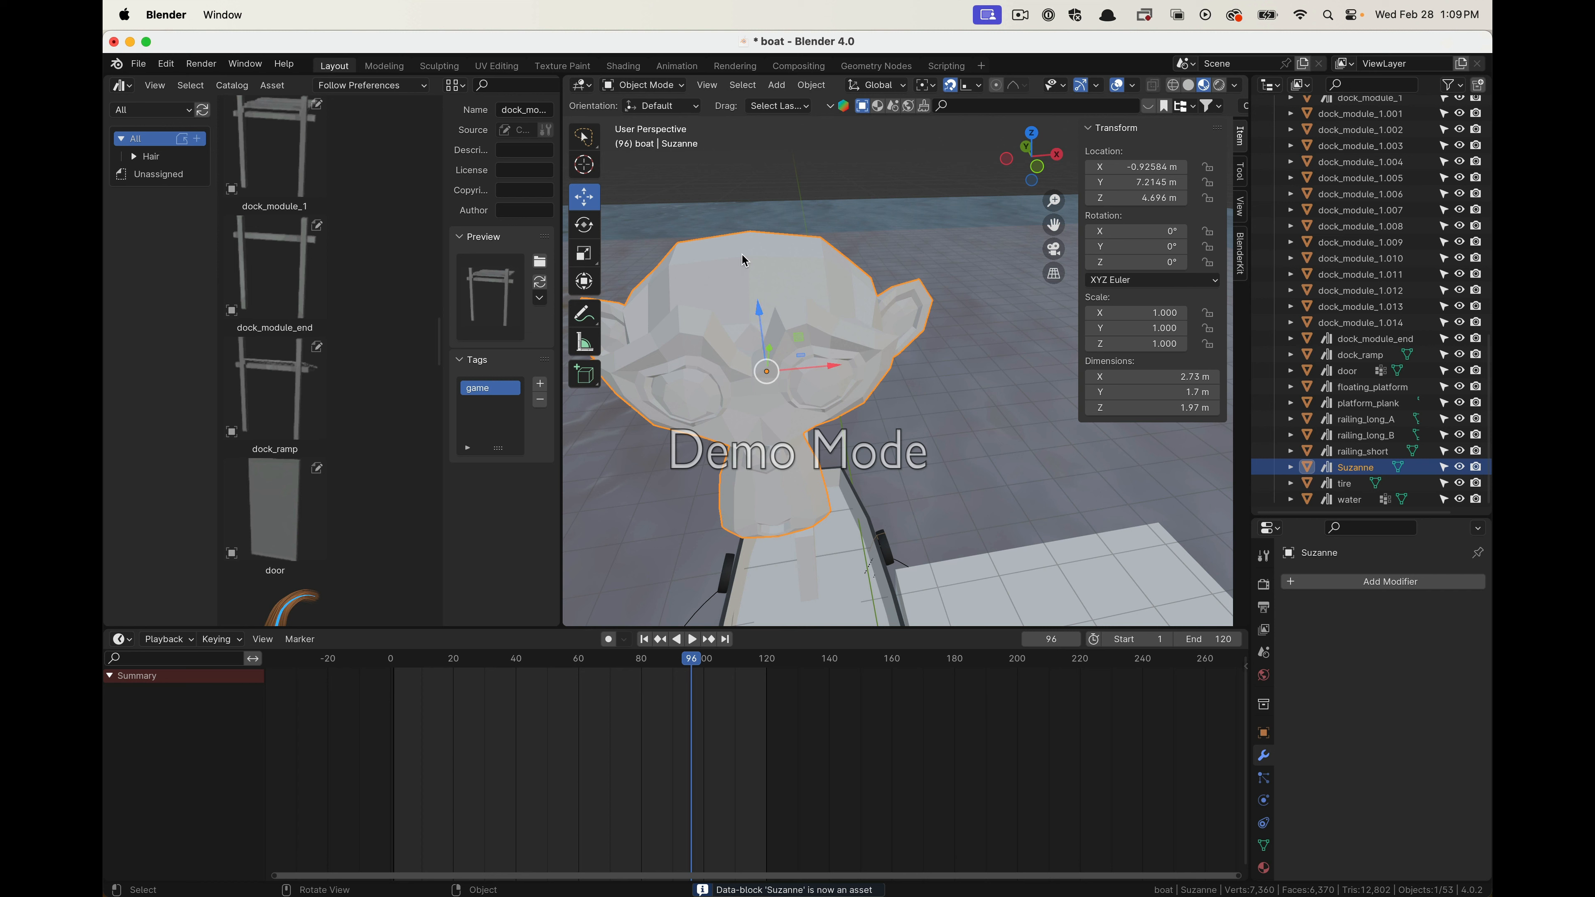
Place a copy of the Suzanne asset from the asset library against the original monkey head and delete the copy
{"action": "middle_click_drag", "start_coordinate": [975, 438], "coordinate": [853, 340]}
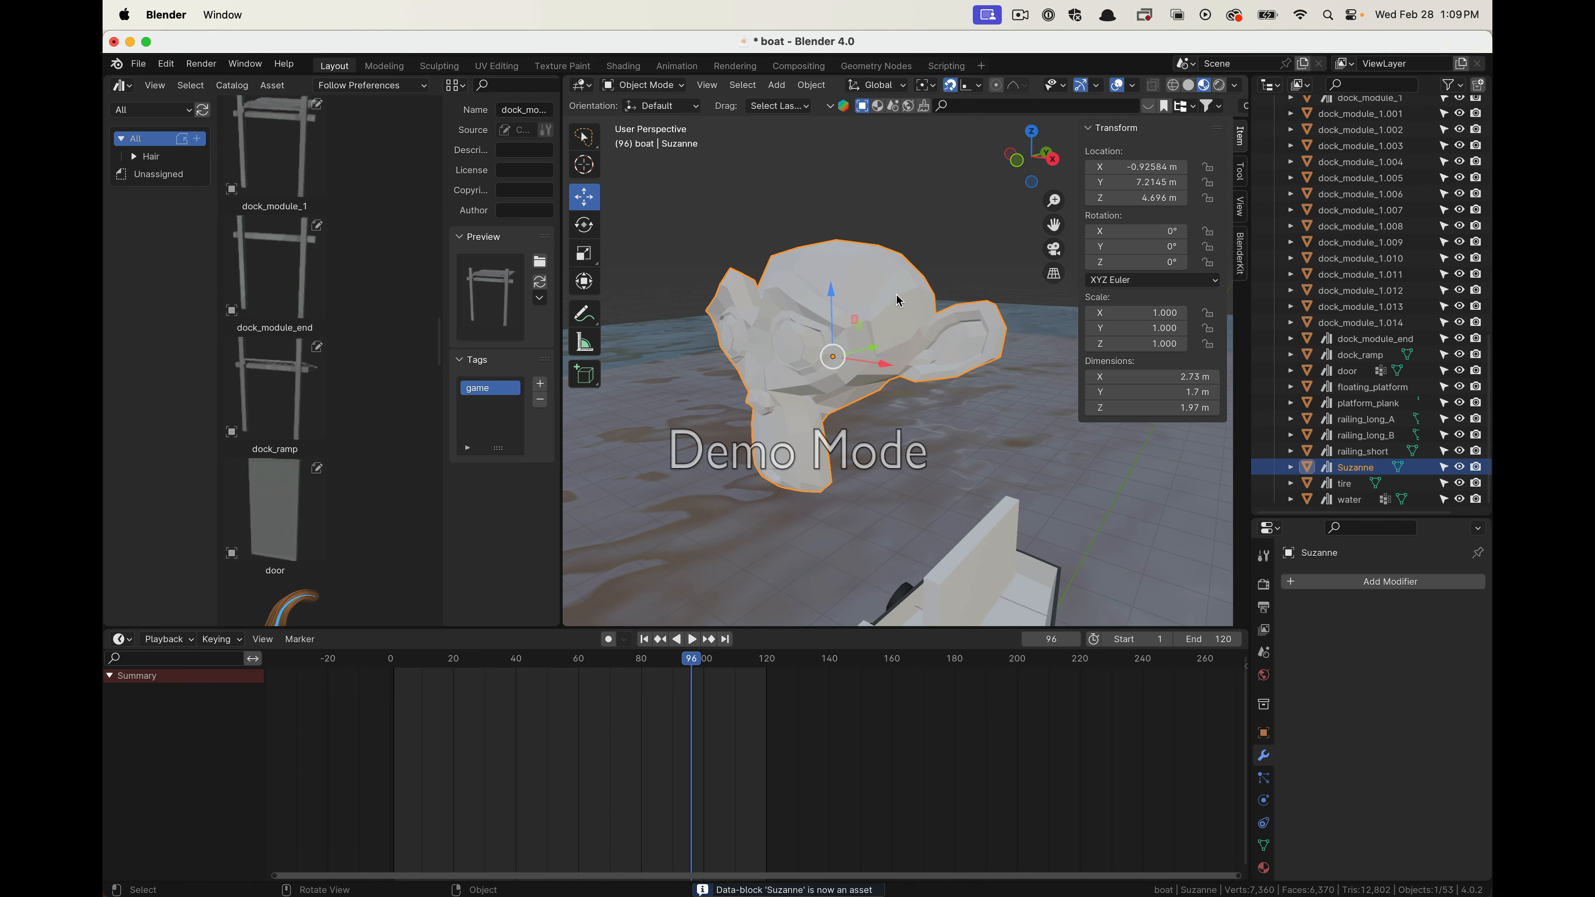
{"action": "scroll", "coordinate": [408, 302], "scroll_direction": "down", "scroll_amount": 5}
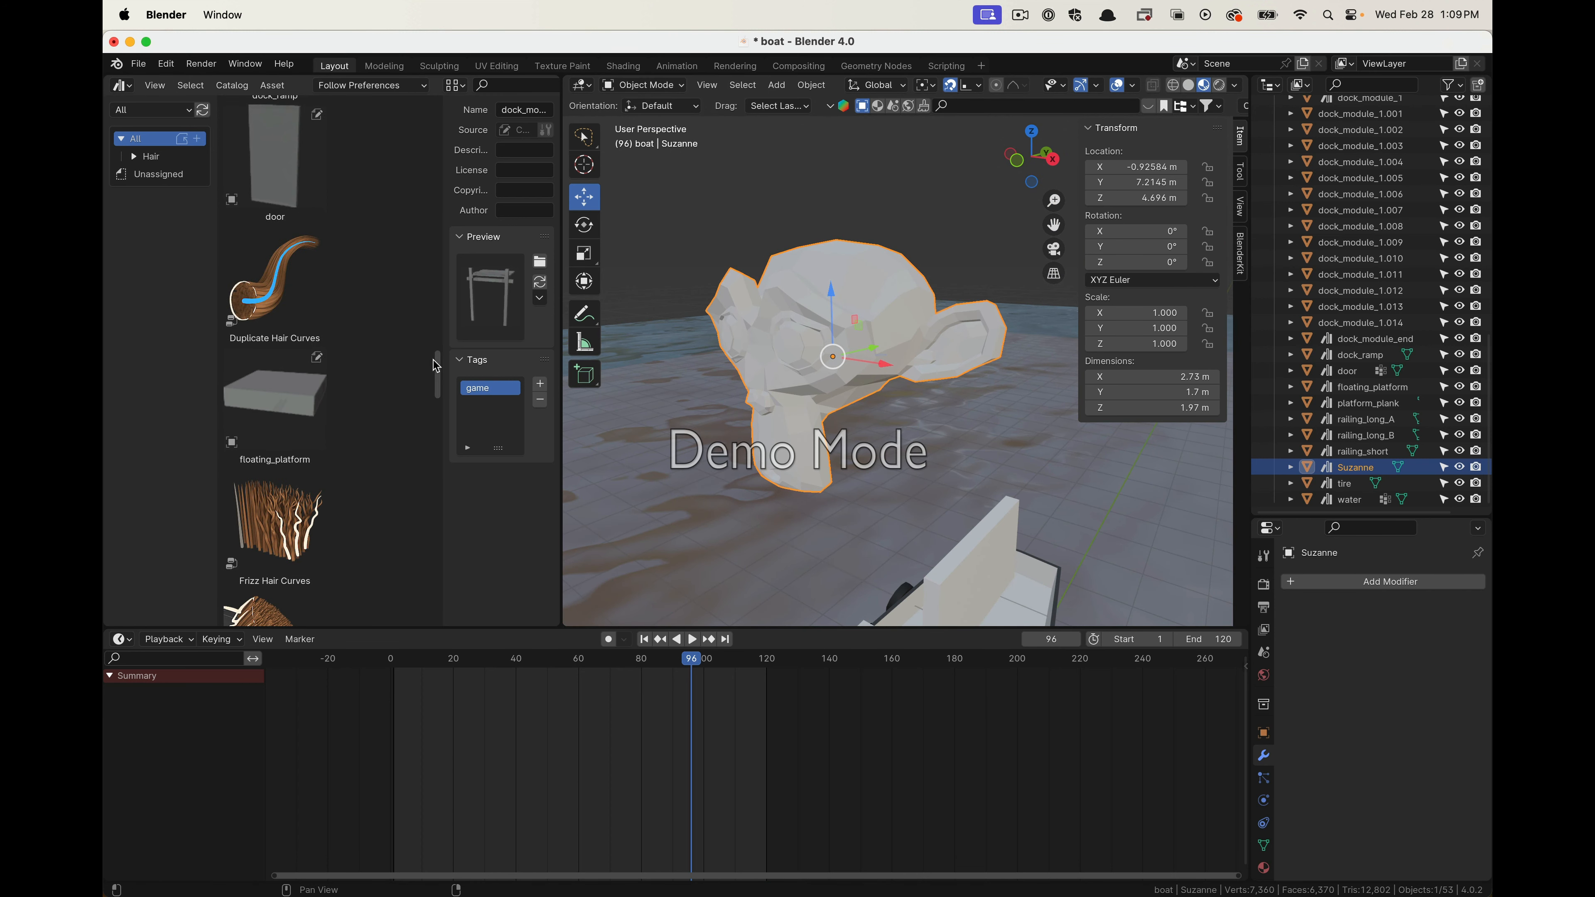
{"action": "left_click_drag", "start_coordinate": [437, 366], "coordinate": [438, 594]}
{"action": "left_click", "coordinate": [274, 230]}
{"action": "left_click_drag", "start_coordinate": [274, 230], "coordinate": [677, 445]}
{"action": "middle_click_drag", "start_coordinate": [677, 444], "coordinate": [876, 427]}
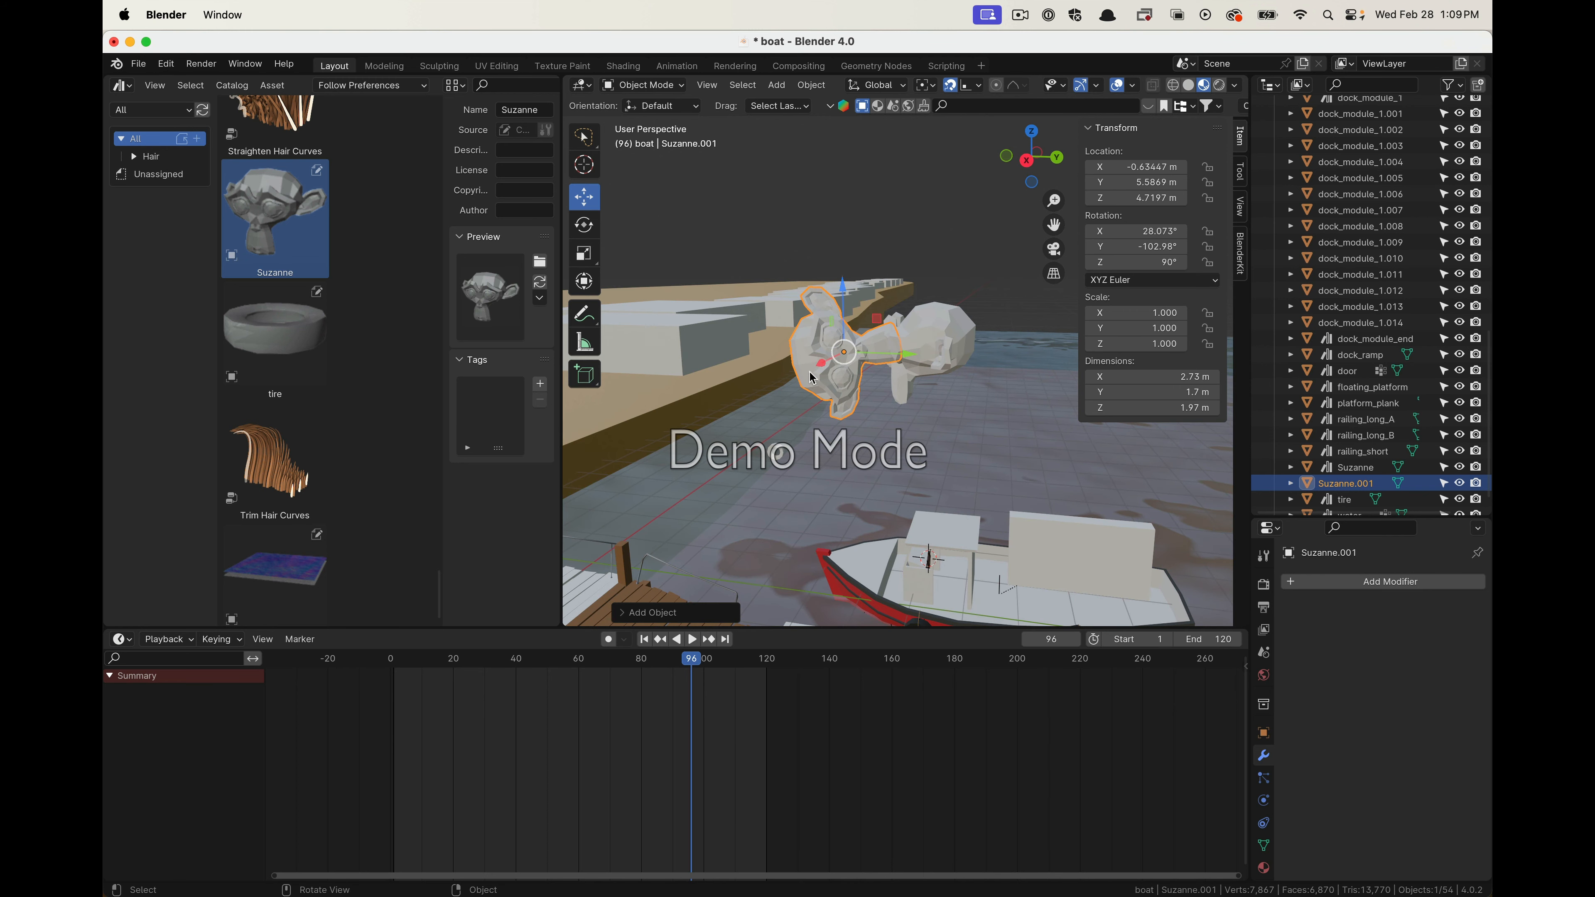
{"action": "scroll", "coordinate": [876, 336], "scroll_direction": "up", "scroll_amount": 5}
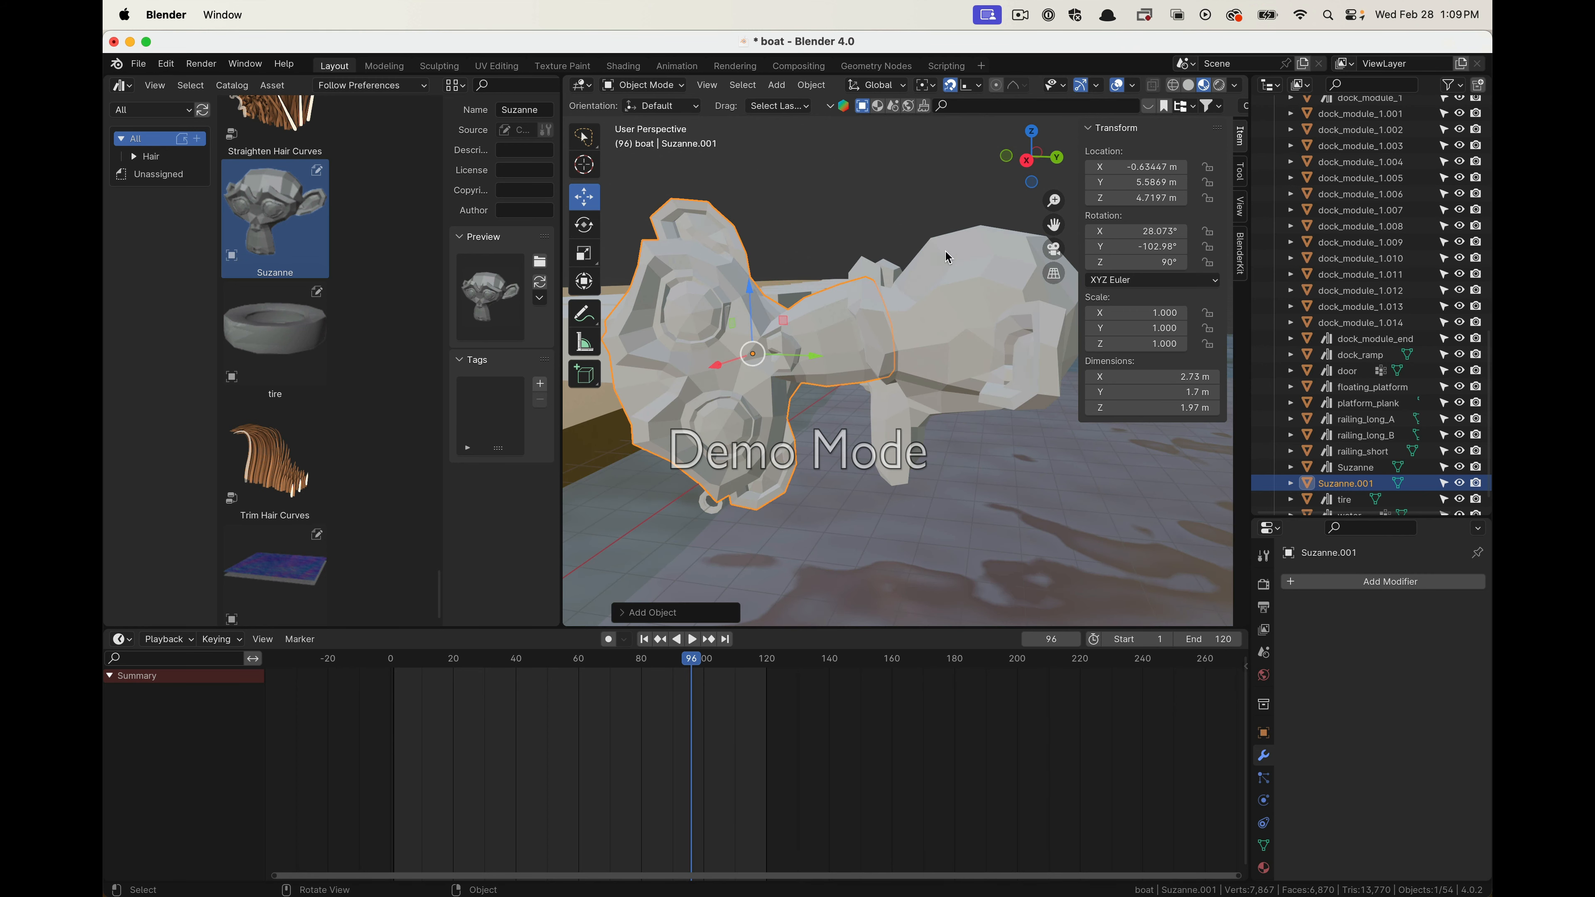
{"action": "scroll", "coordinate": [972, 285], "scroll_direction": "down", "scroll_amount": 5}
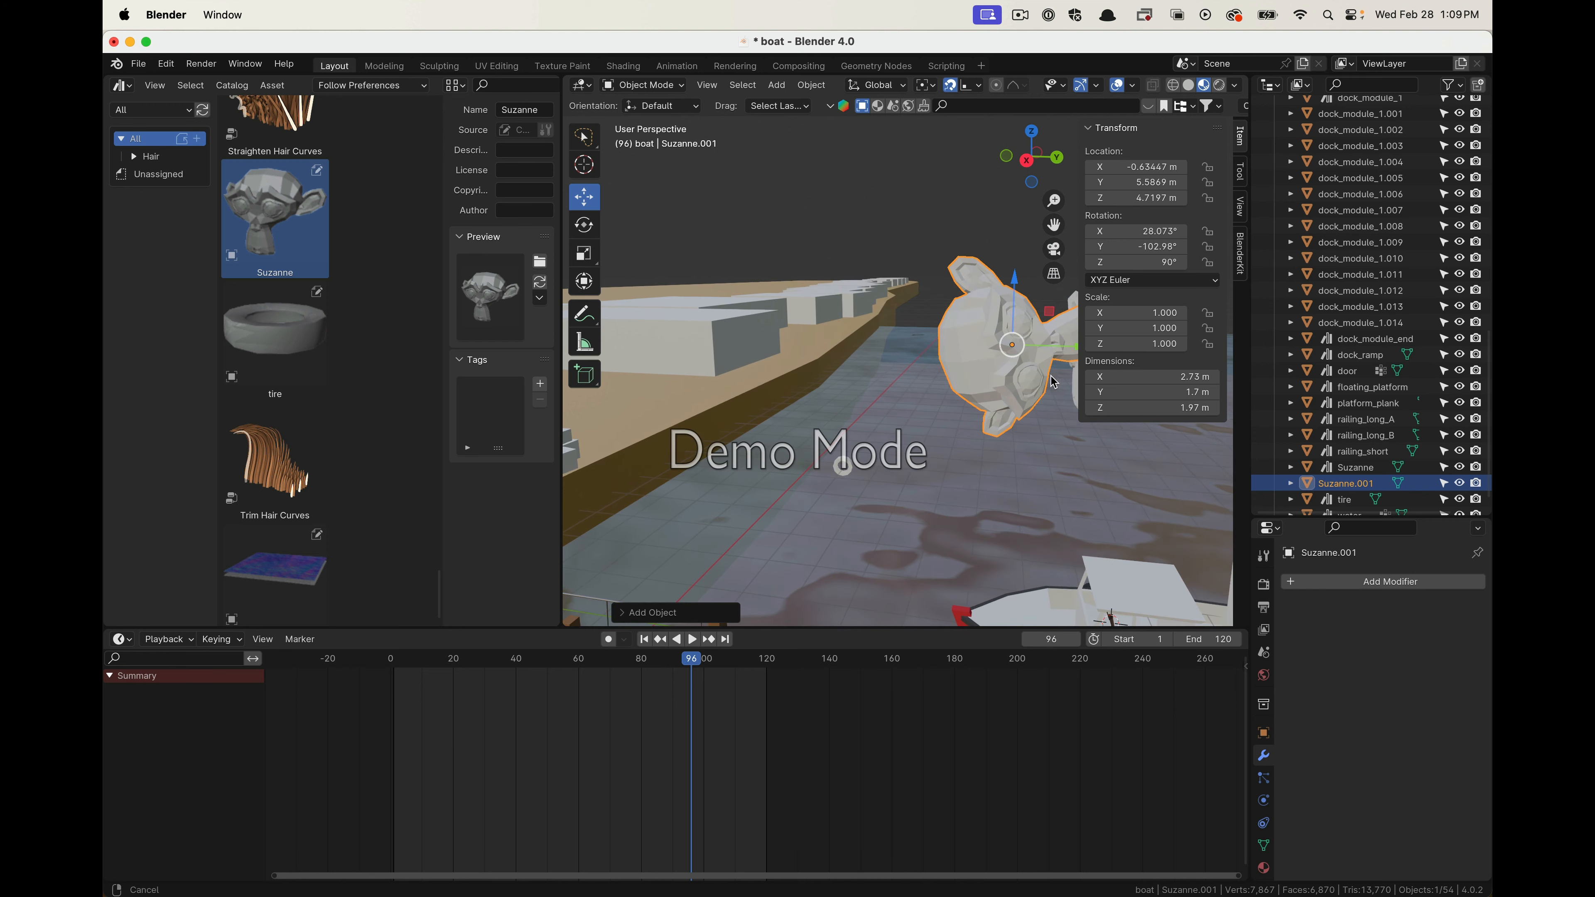
{"action": "key", "text": "x"}
{"action": "left_click", "coordinate": [1007, 380]}
Place a copy of the Suzanne asset on the side of a dockside building and delete it
{"action": "left_click_drag", "start_coordinate": [276, 217], "coordinate": [679, 347]}
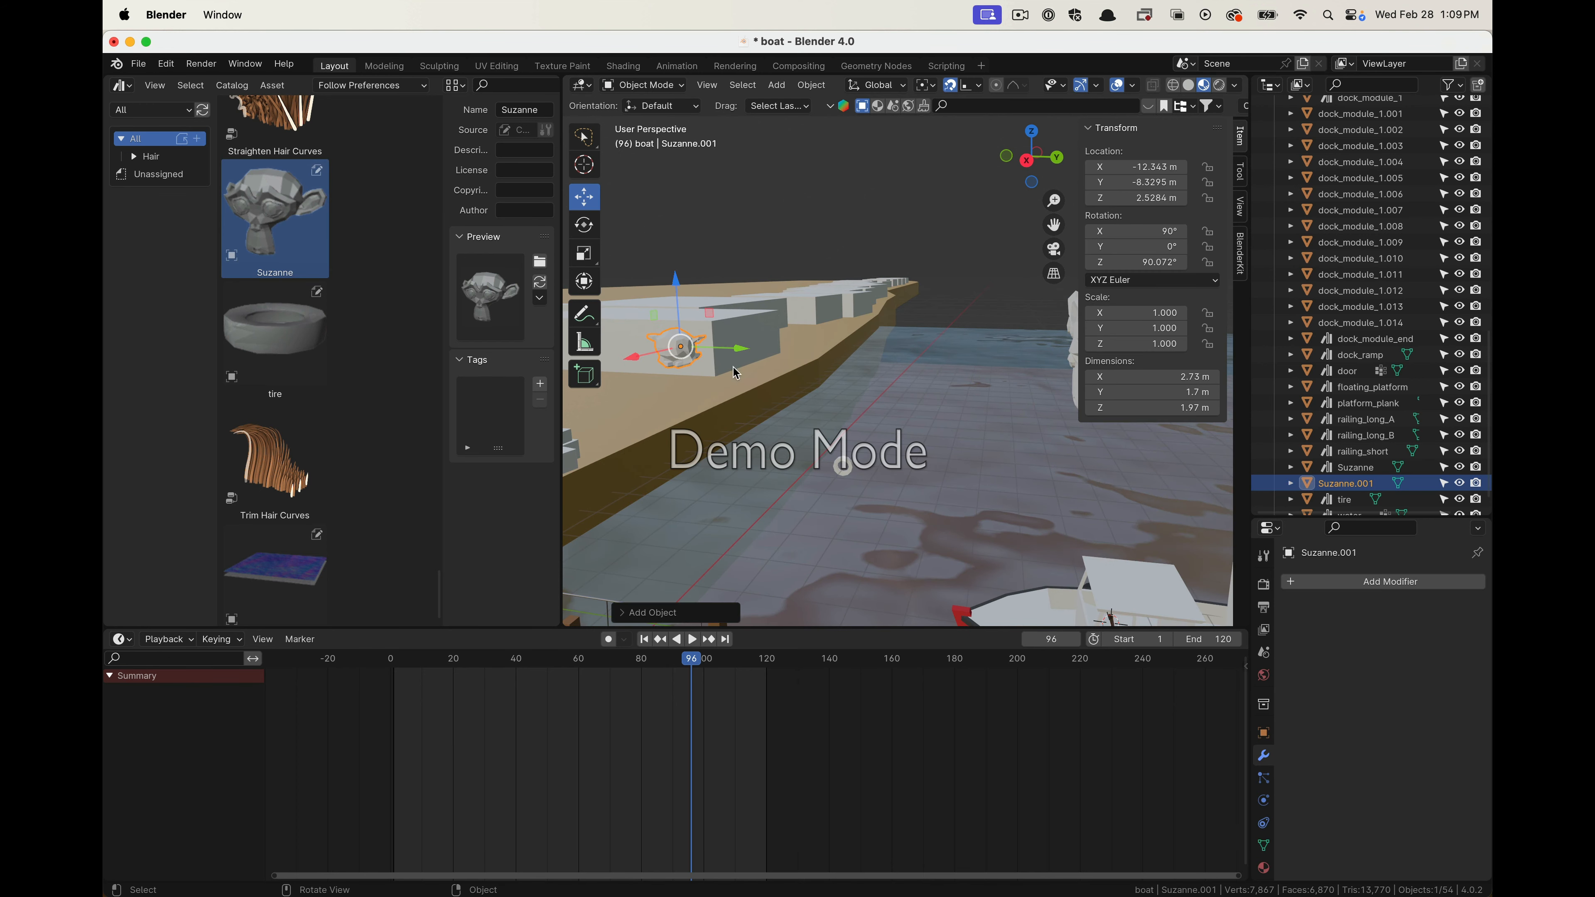
{"action": "middle_click_drag", "start_coordinate": [818, 418], "coordinate": [563, 438]}
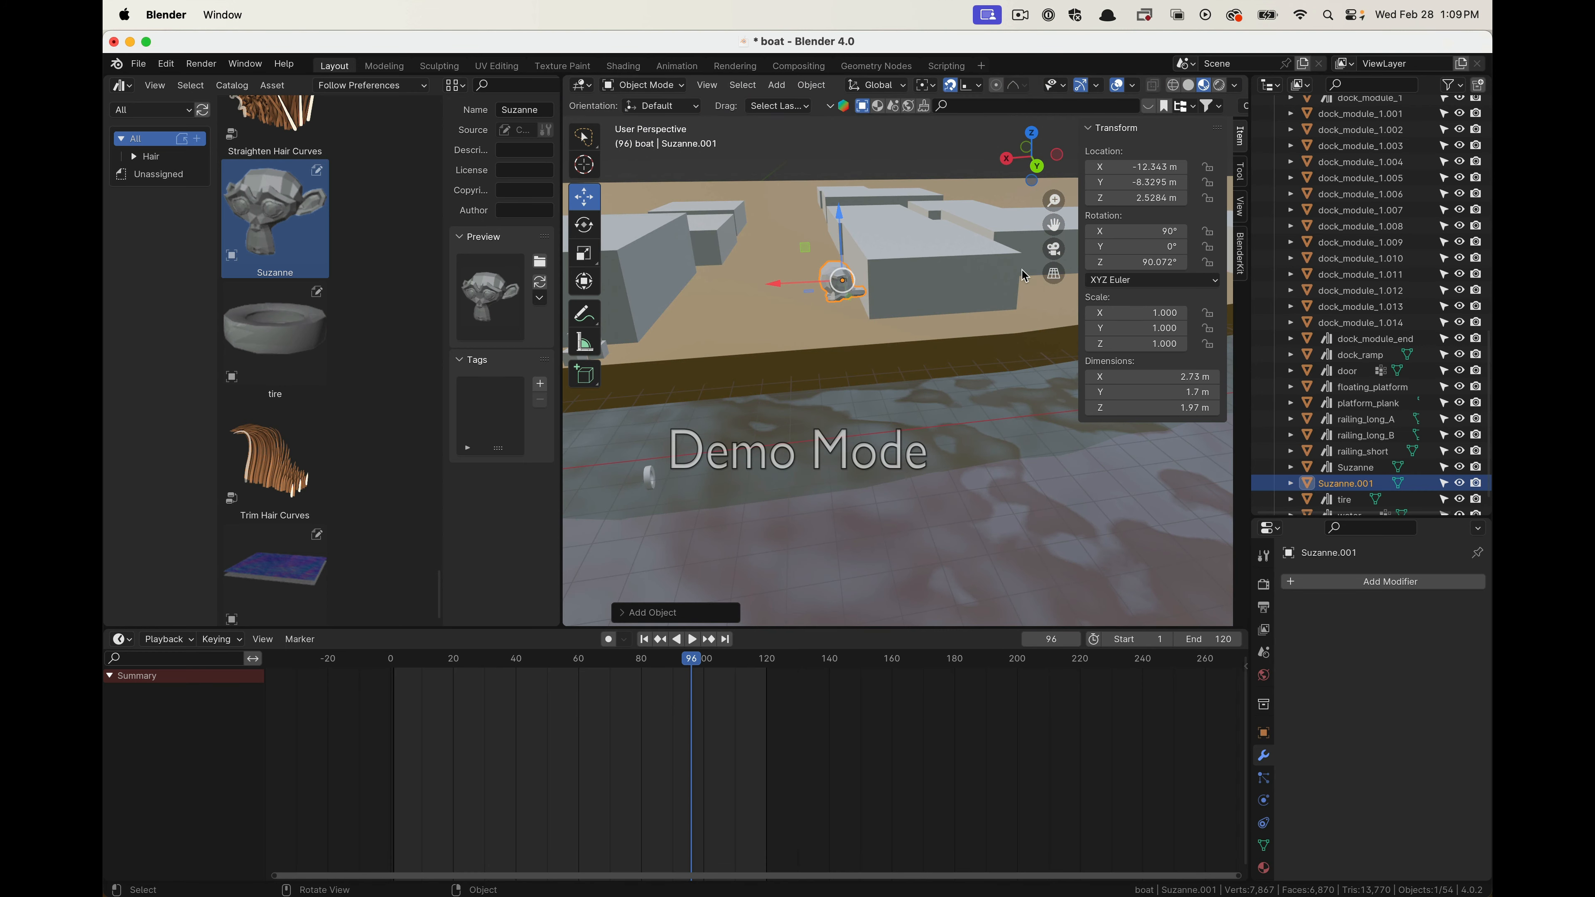
{"action": "scroll", "coordinate": [868, 275], "scroll_direction": "up", "scroll_amount": 1}
{"action": "key", "text": "Delete"}
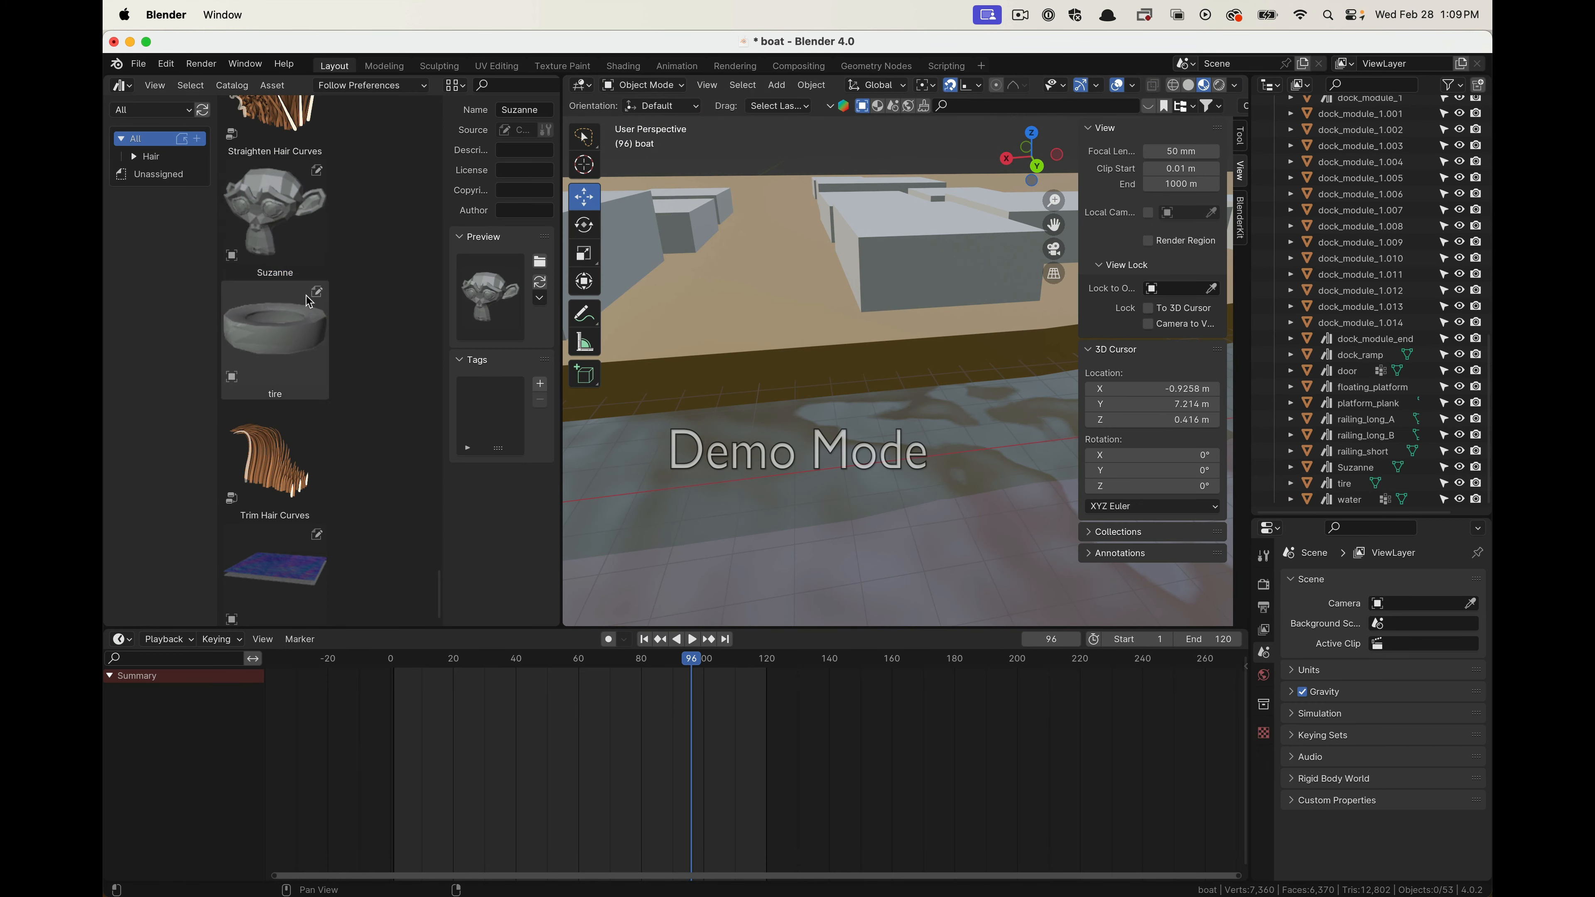
Place a copy of the Suzanne asset upright on the dock ground, inspect it and delete it
{"action": "left_click_drag", "start_coordinate": [280, 227], "coordinate": [753, 325]}
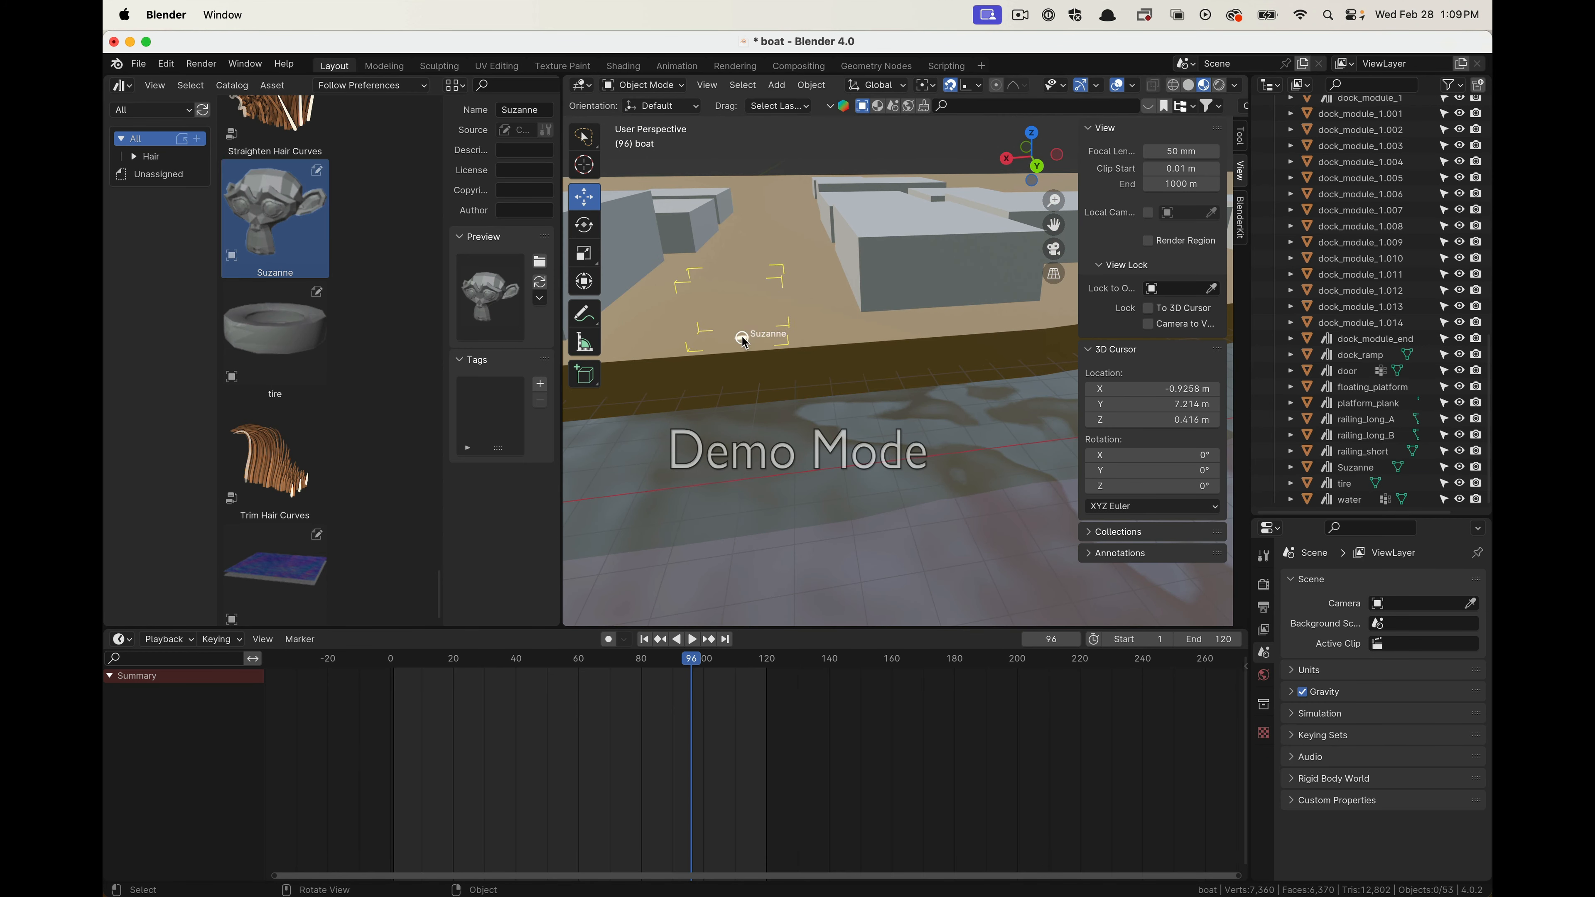
{"action": "middle_click_drag", "start_coordinate": [767, 308], "coordinate": [1063, 394]}
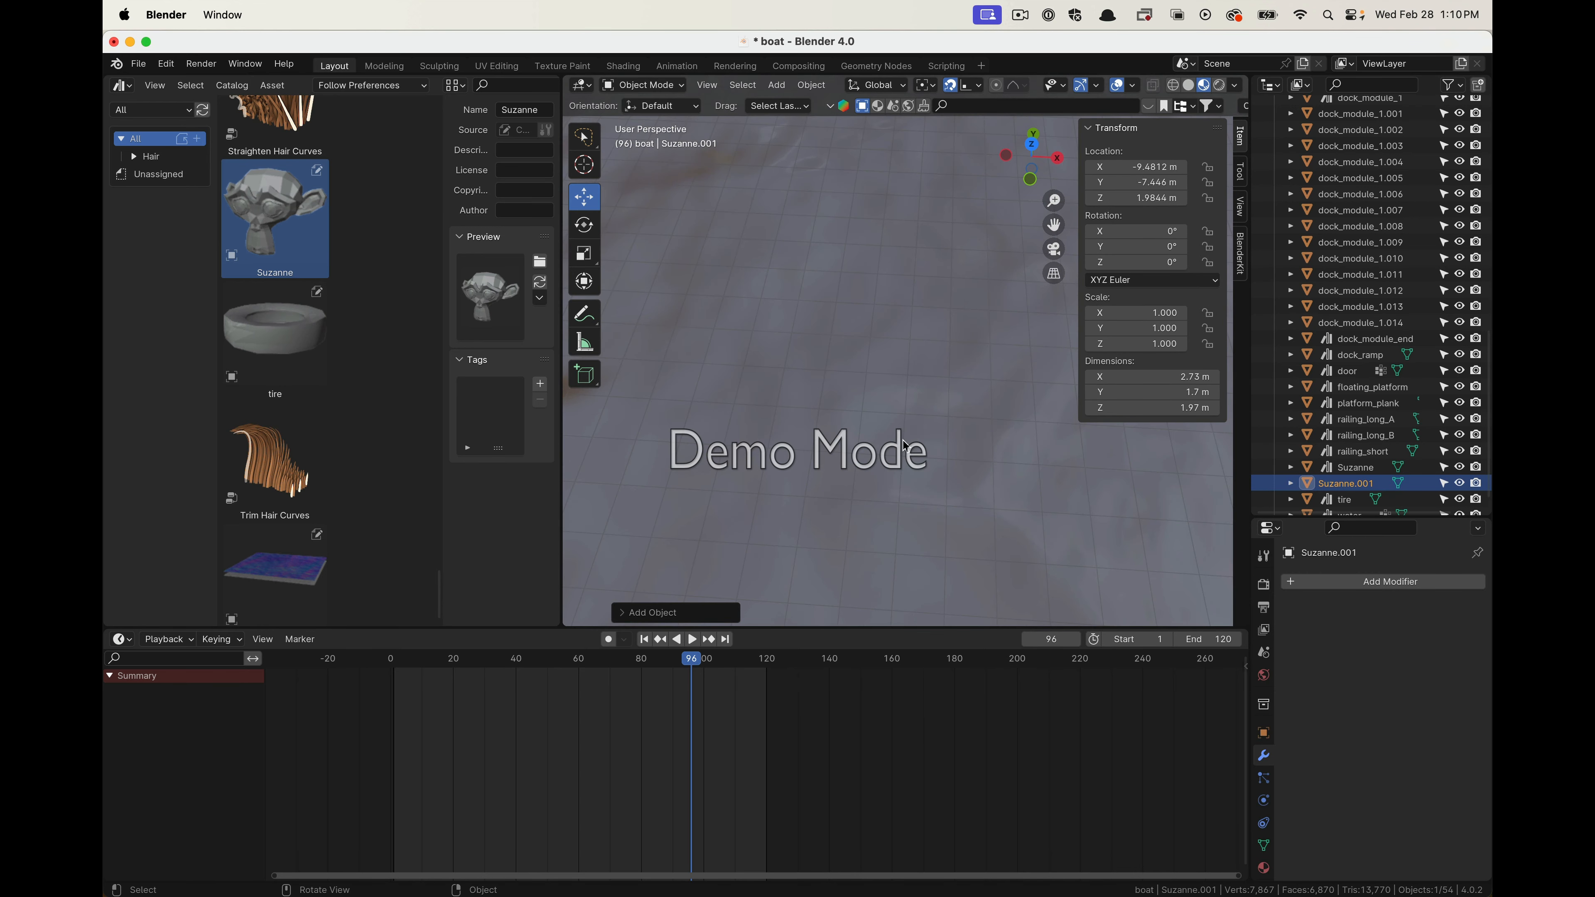
{"action": "key", "text": "x"}
{"action": "key", "text": "Escape"}
{"action": "scroll", "coordinate": [901, 442], "scroll_direction": "down", "scroll_amount": 3}
{"action": "scroll", "coordinate": [901, 443], "scroll_direction": "down", "scroll_amount": 5}
{"action": "middle_click_drag", "start_coordinate": [900, 438], "coordinate": [880, 352]}
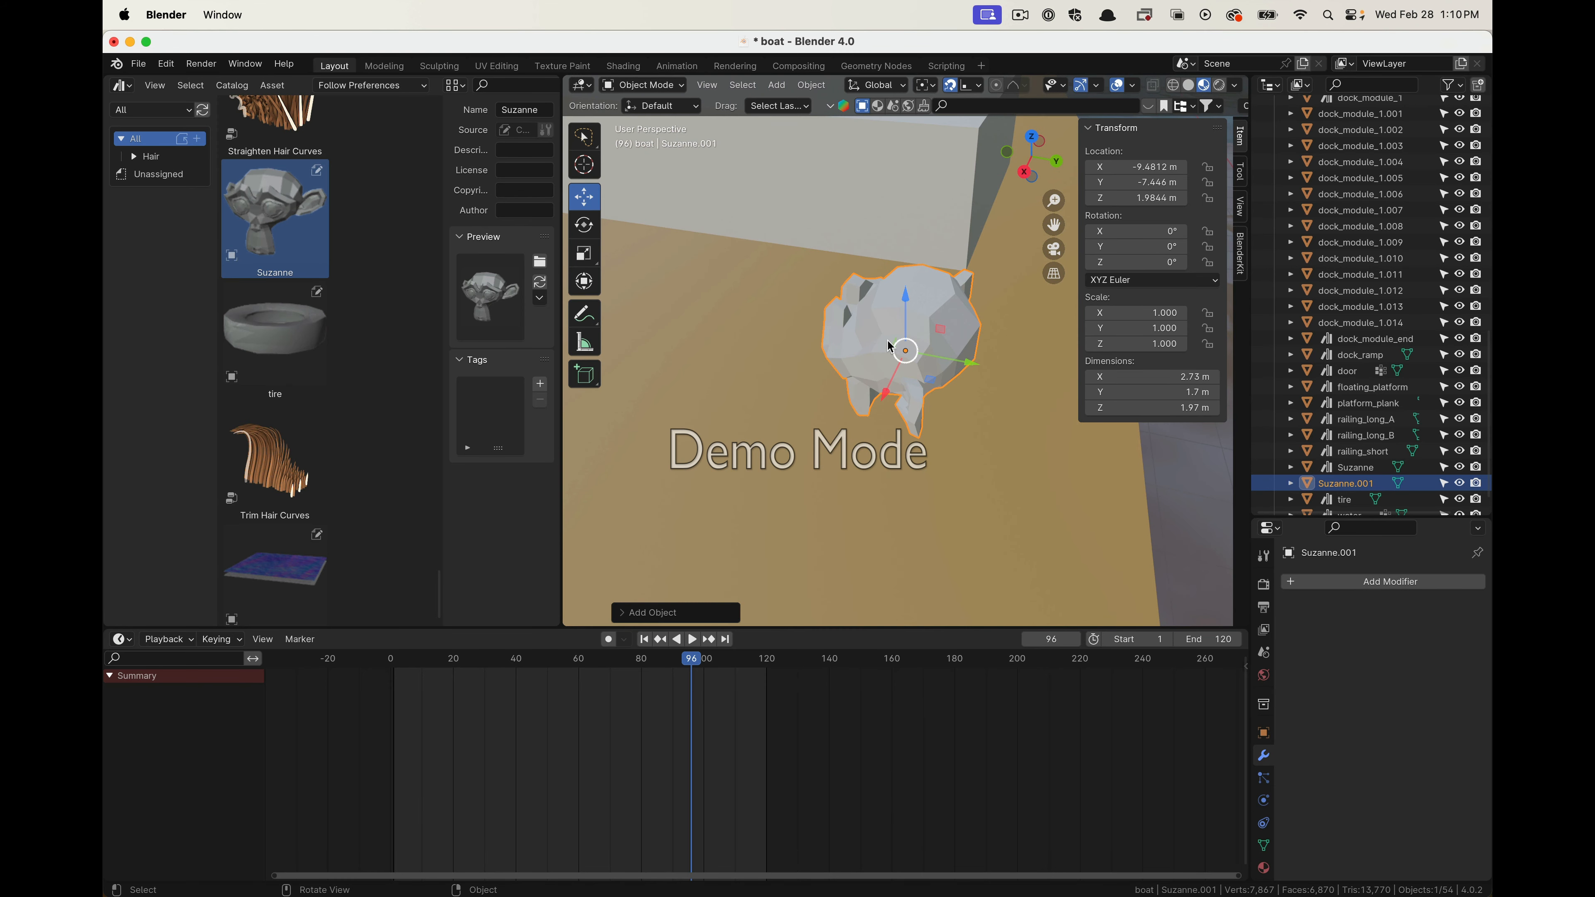
{"action": "key", "text": "x"}
{"action": "left_click", "coordinate": [829, 343]}
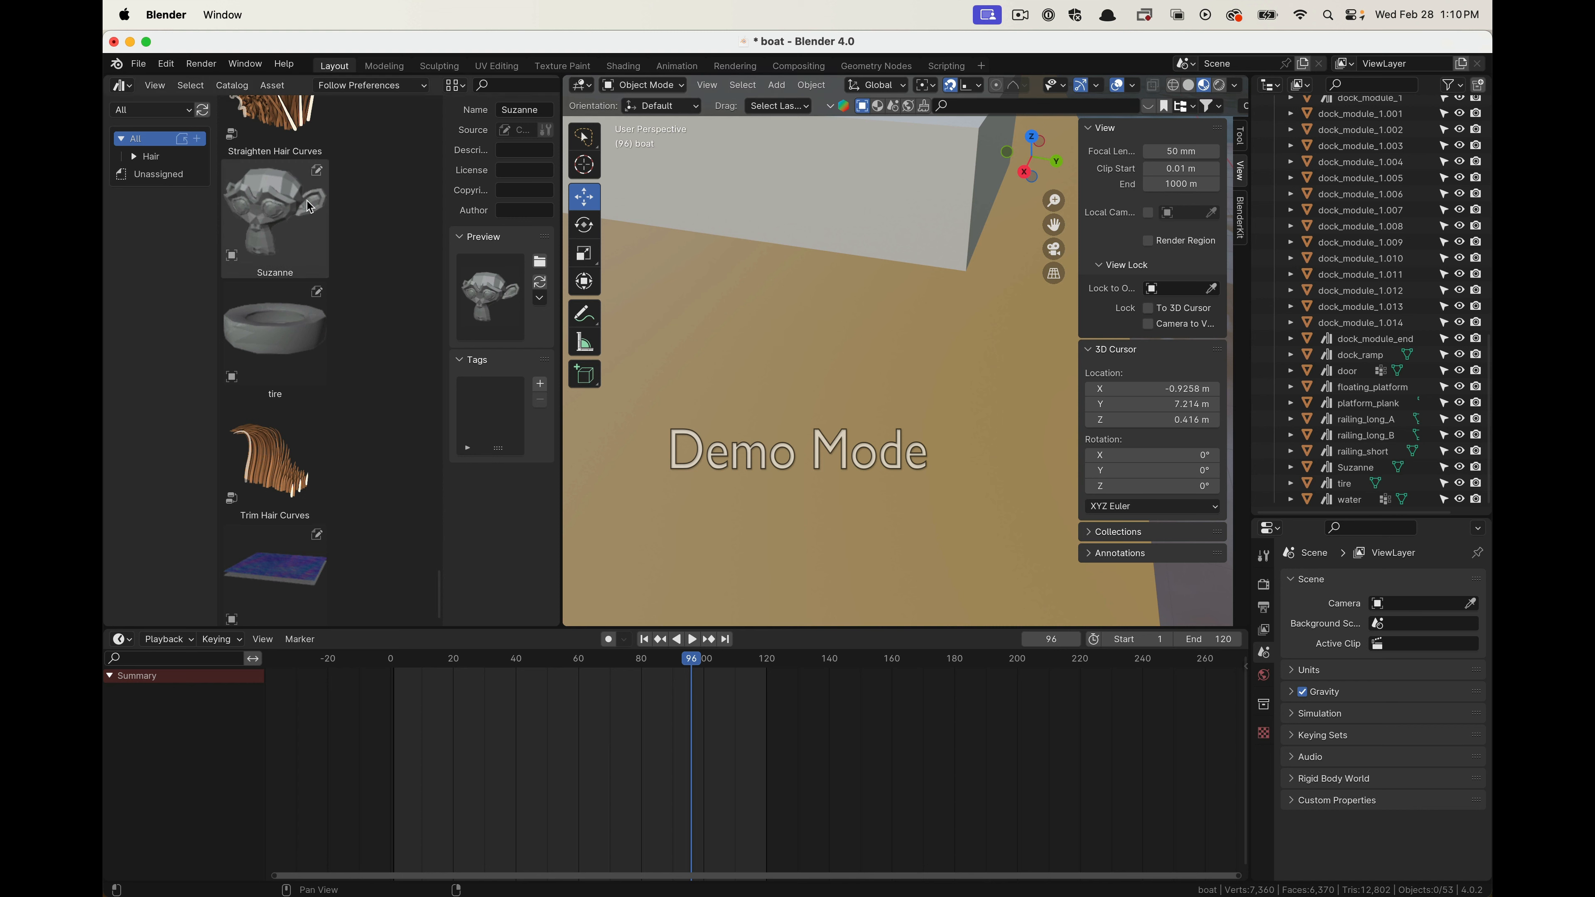
Select dock_module_1 beside the dock ground and examine how the dock modules, ramp and platform fit together
{"action": "scroll", "coordinate": [911, 347], "scroll_direction": "down", "scroll_amount": 8}
{"action": "mouse_move", "coordinate": [936, 377]}
{"action": "middle_mouse_down"}
{"action": "mouse_move", "coordinate": [797, 405]}
{"action": "mouse_move", "coordinate": [810, 377]}
{"action": "mouse_move", "coordinate": [744, 337]}
{"action": "mouse_move", "coordinate": [1002, 357]}
{"action": "mouse_move", "coordinate": [929, 377]}
{"action": "middle_mouse_up"}
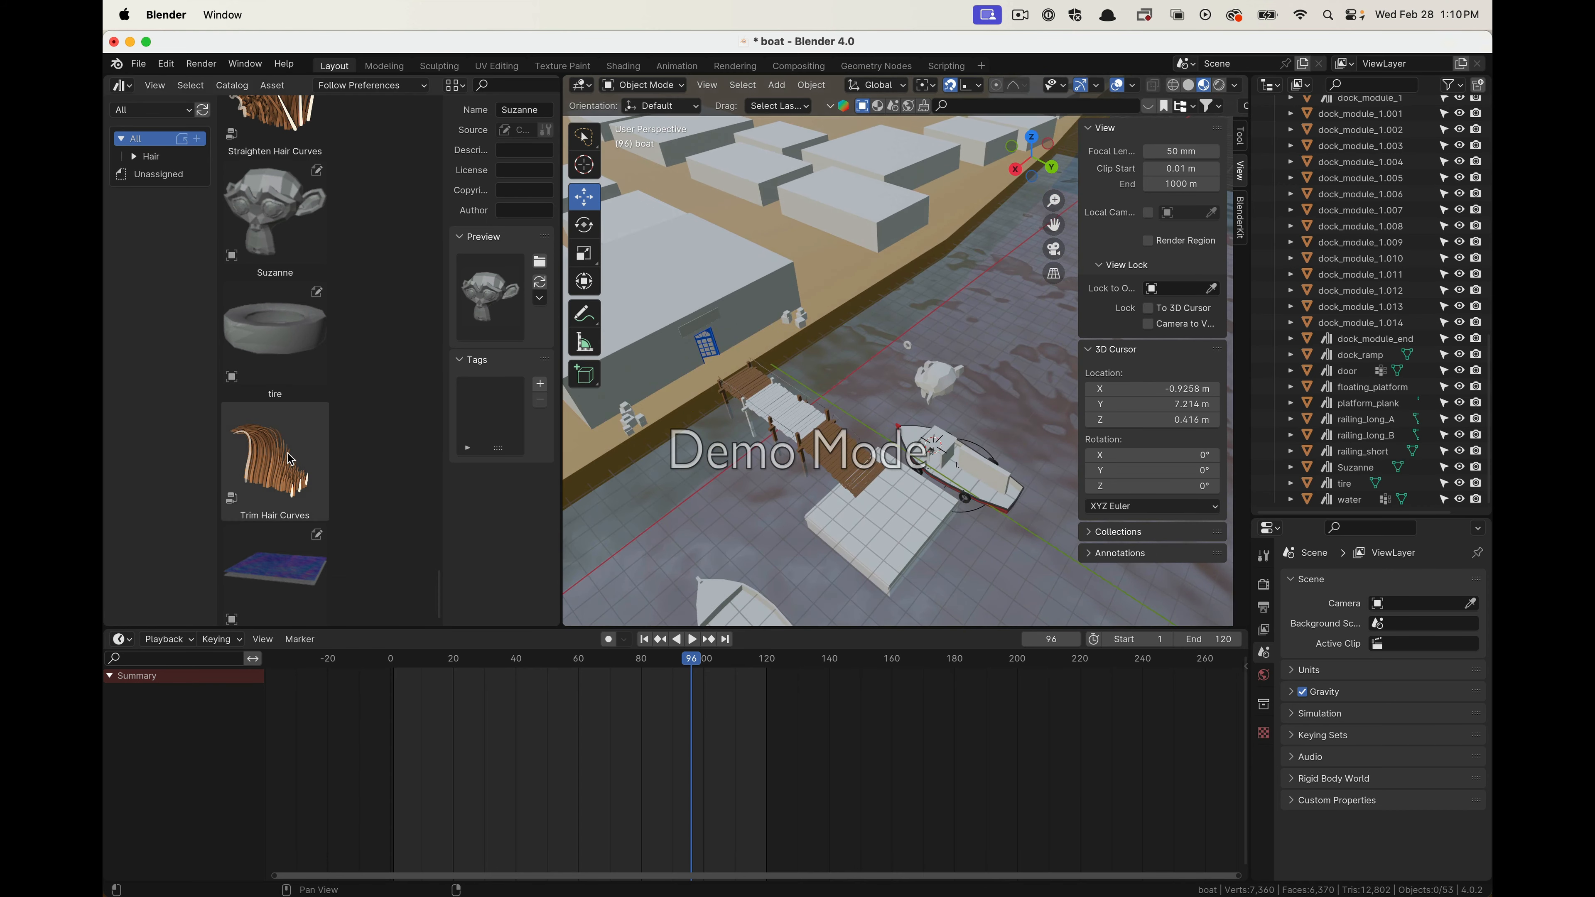
{"action": "left_click", "coordinate": [746, 388]}
{"action": "key", "text": "q"}
{"action": "left_click", "coordinate": [746, 383]}
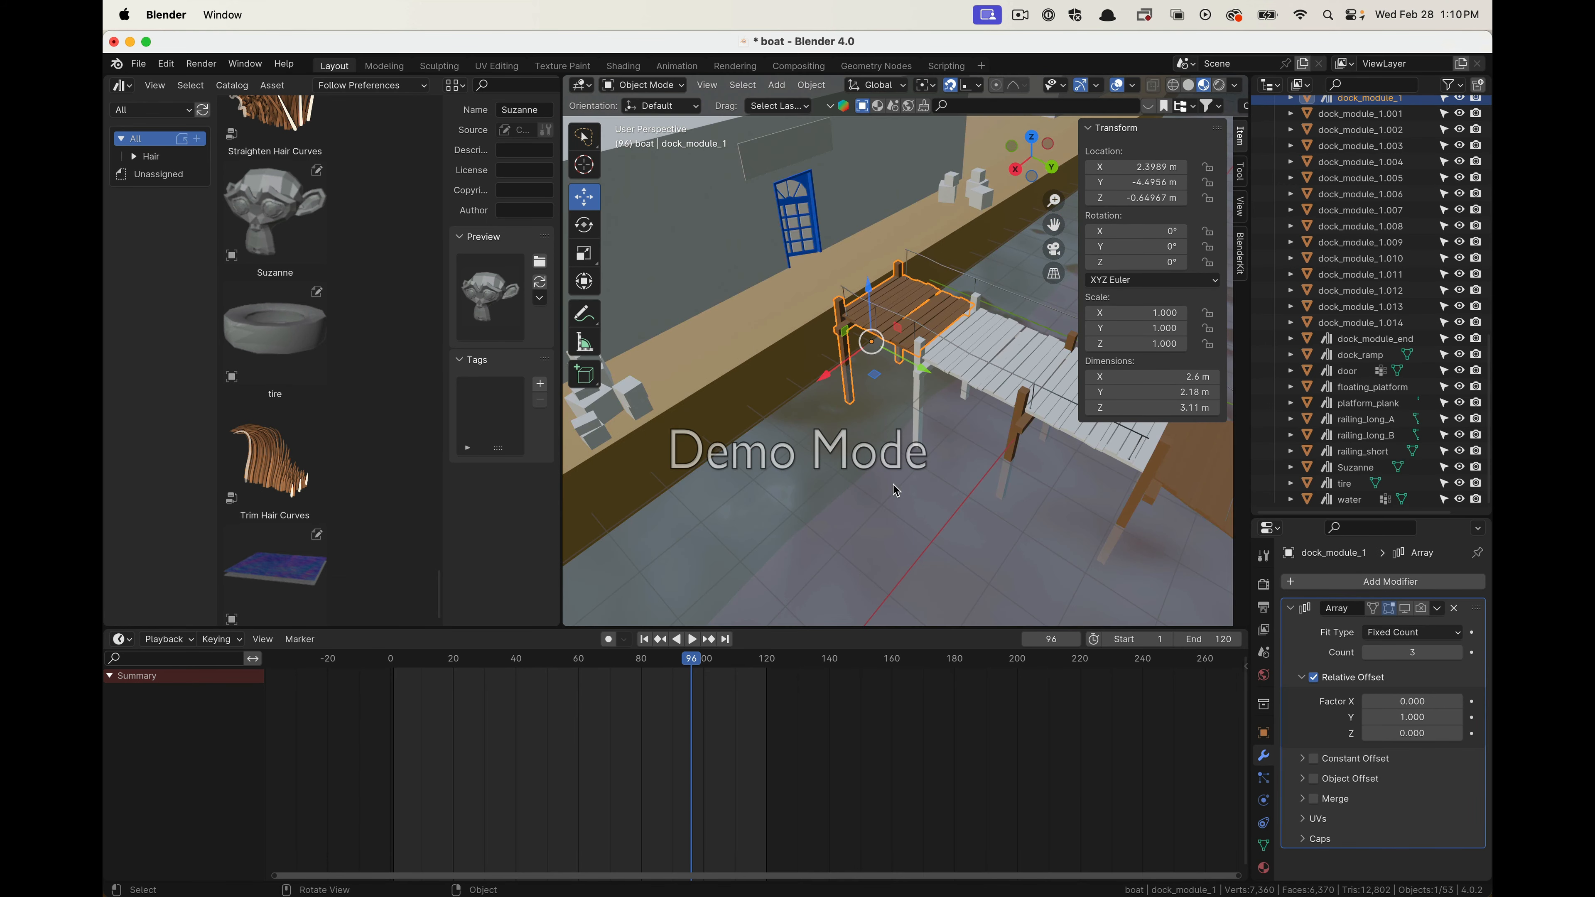
{"action": "middle_click_drag", "start_coordinate": [748, 428], "coordinate": [846, 310]}
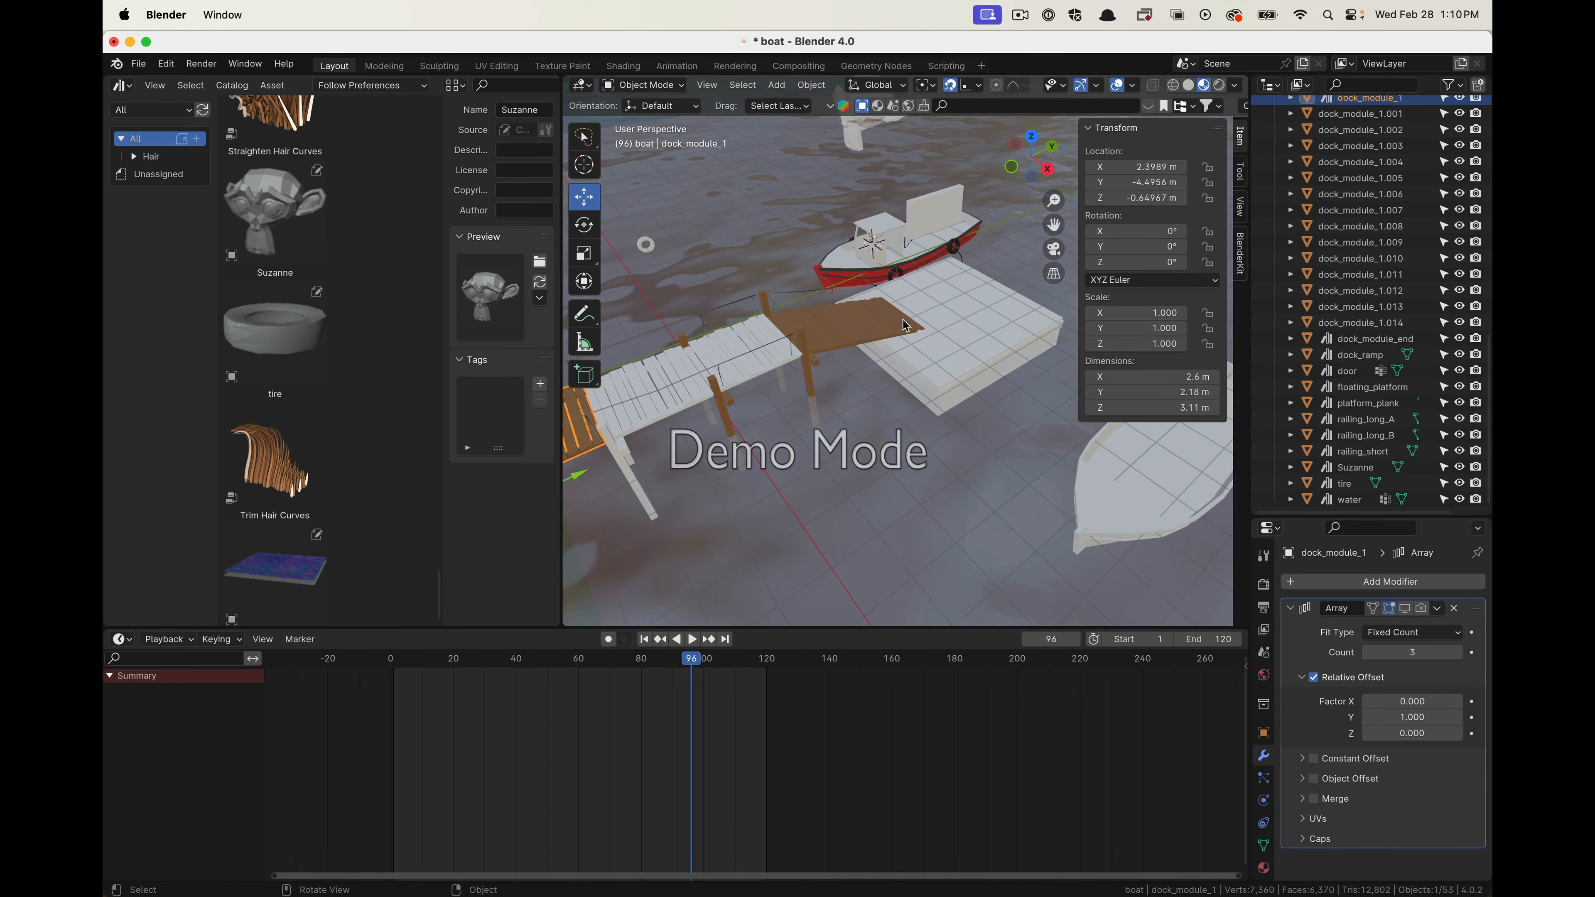
{"action": "middle_click_drag", "start_coordinate": [634, 437], "coordinate": [814, 438], "text": "shift"}
{"action": "middle_click_drag", "start_coordinate": [910, 436], "coordinate": [842, 376]}
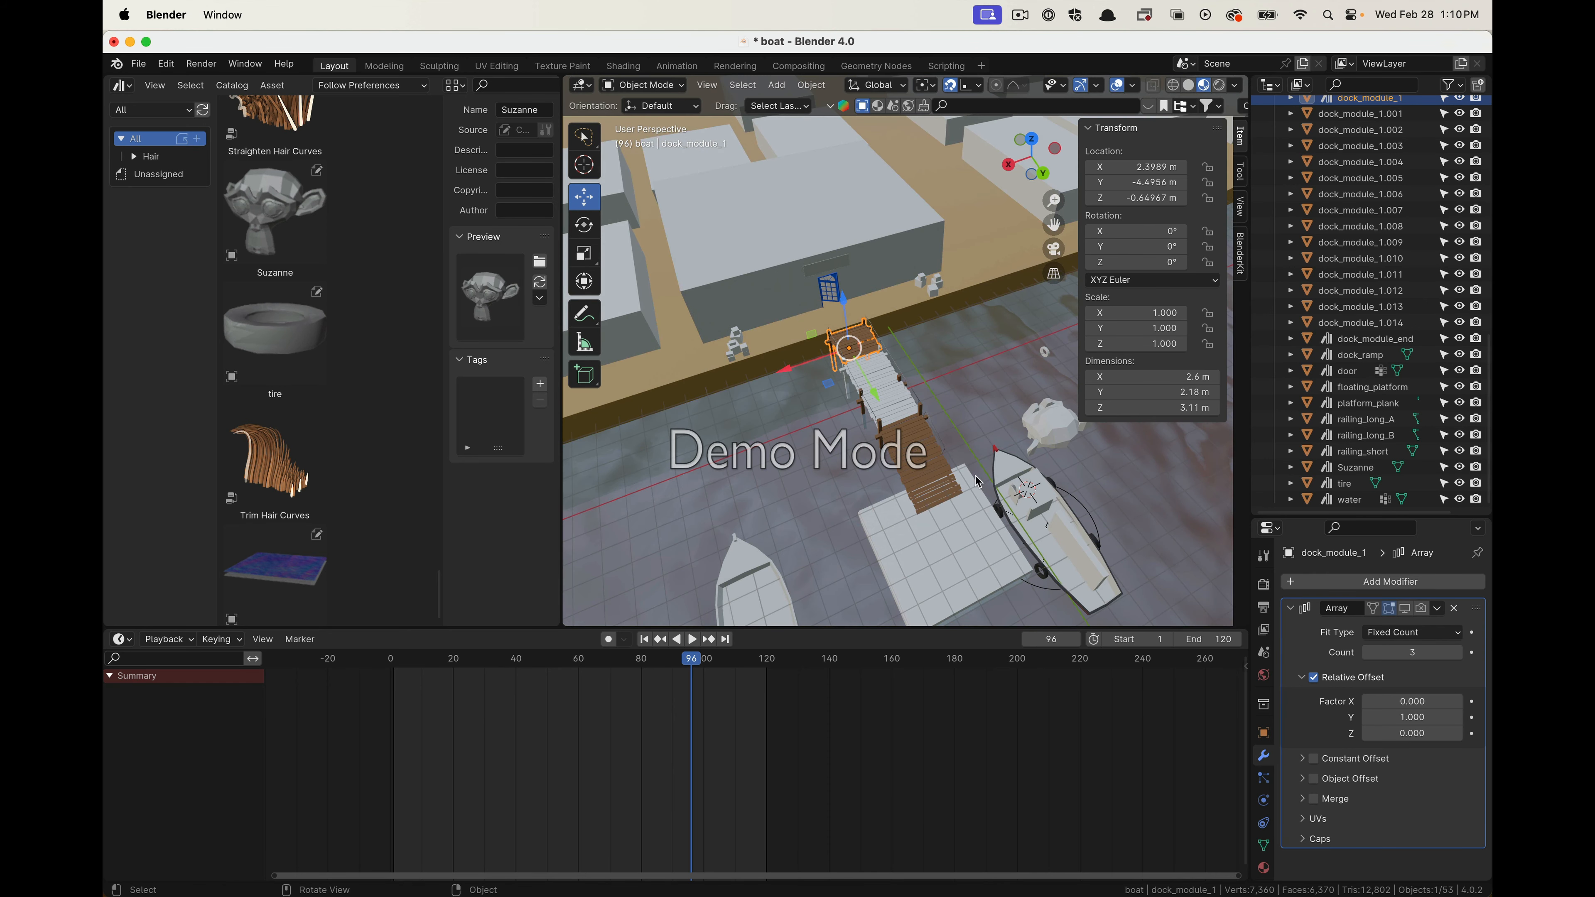
{"action": "middle_click_drag", "start_coordinate": [898, 433], "coordinate": [872, 429], "text": "shift"}
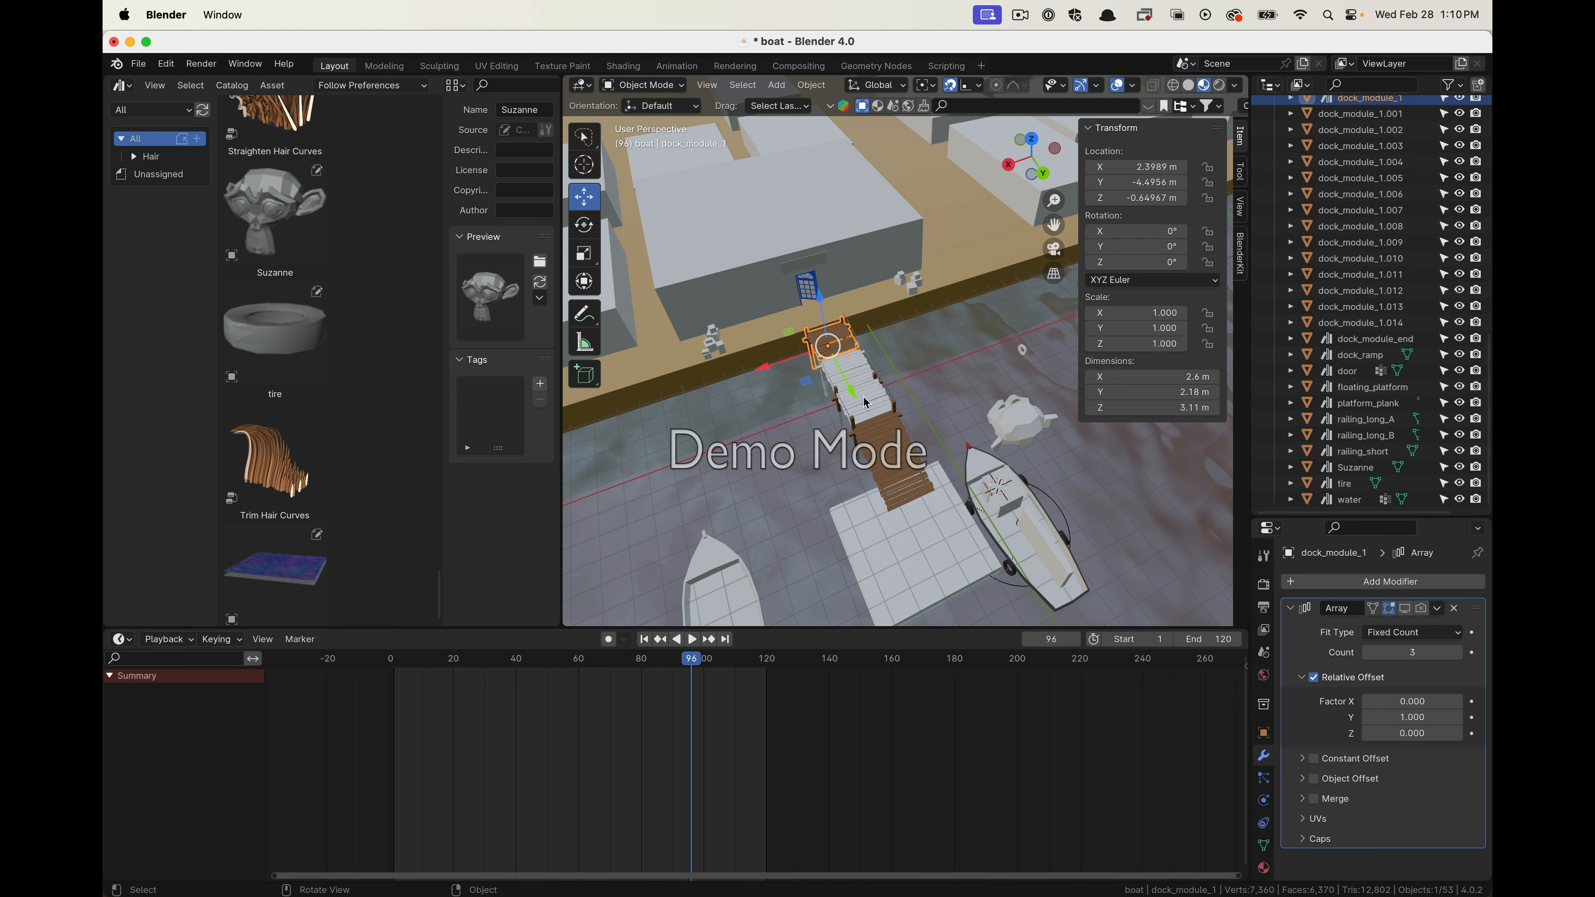
Select the floating platform and examine it with the ramp, boats and buildings around it
{"action": "key", "text": "alt+a"}
{"action": "middle_click_drag", "start_coordinate": [937, 528], "coordinate": [924, 461]}
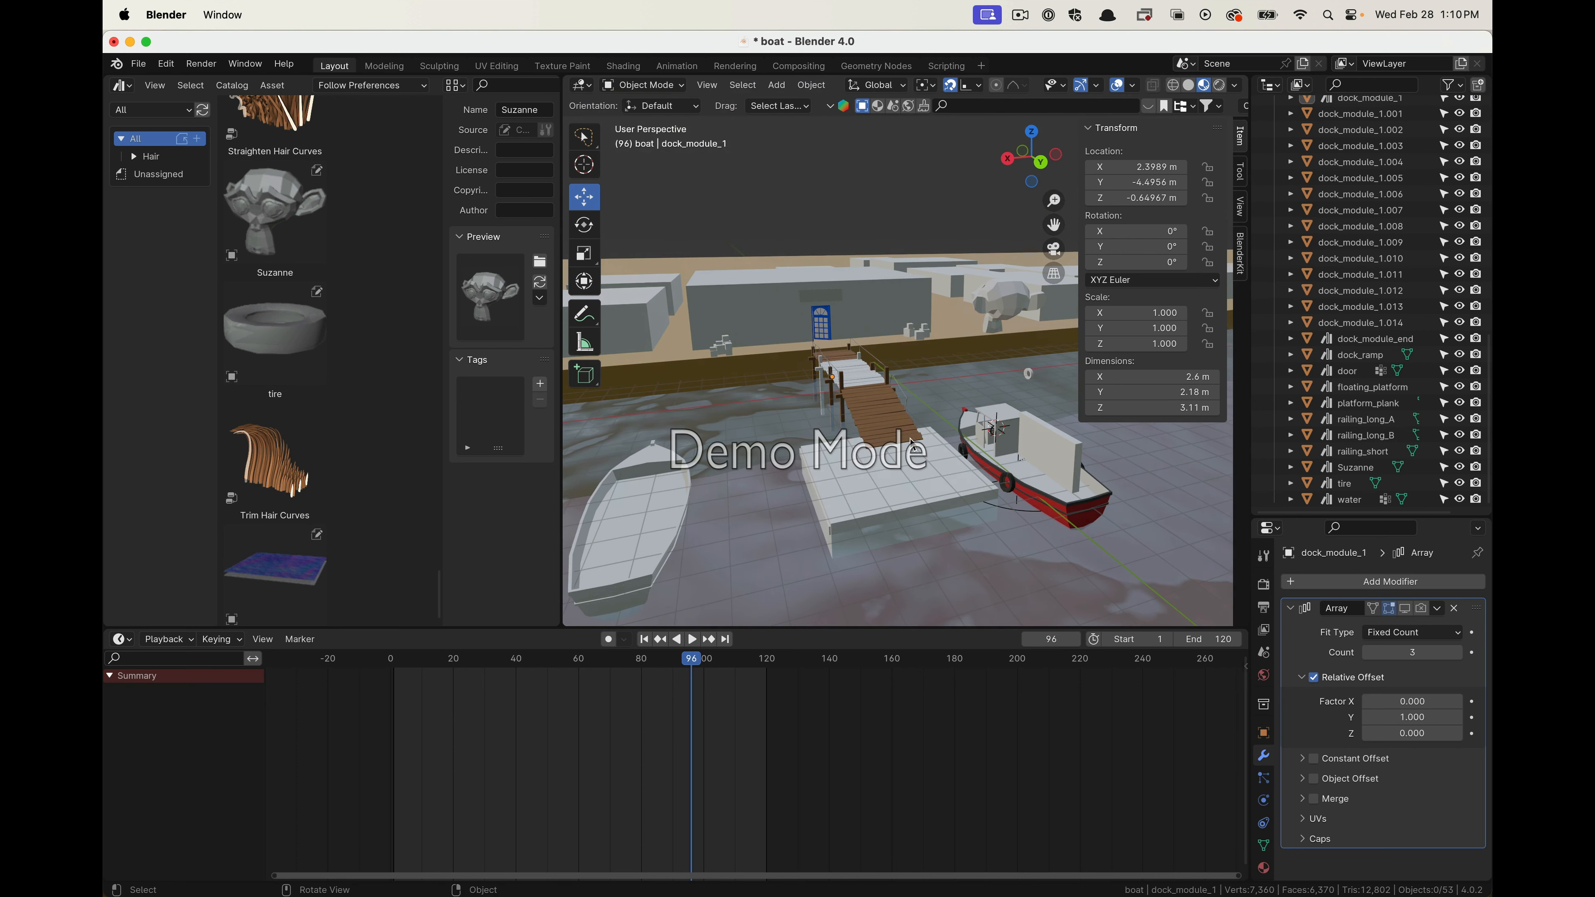
{"action": "left_click", "coordinate": [848, 498]}
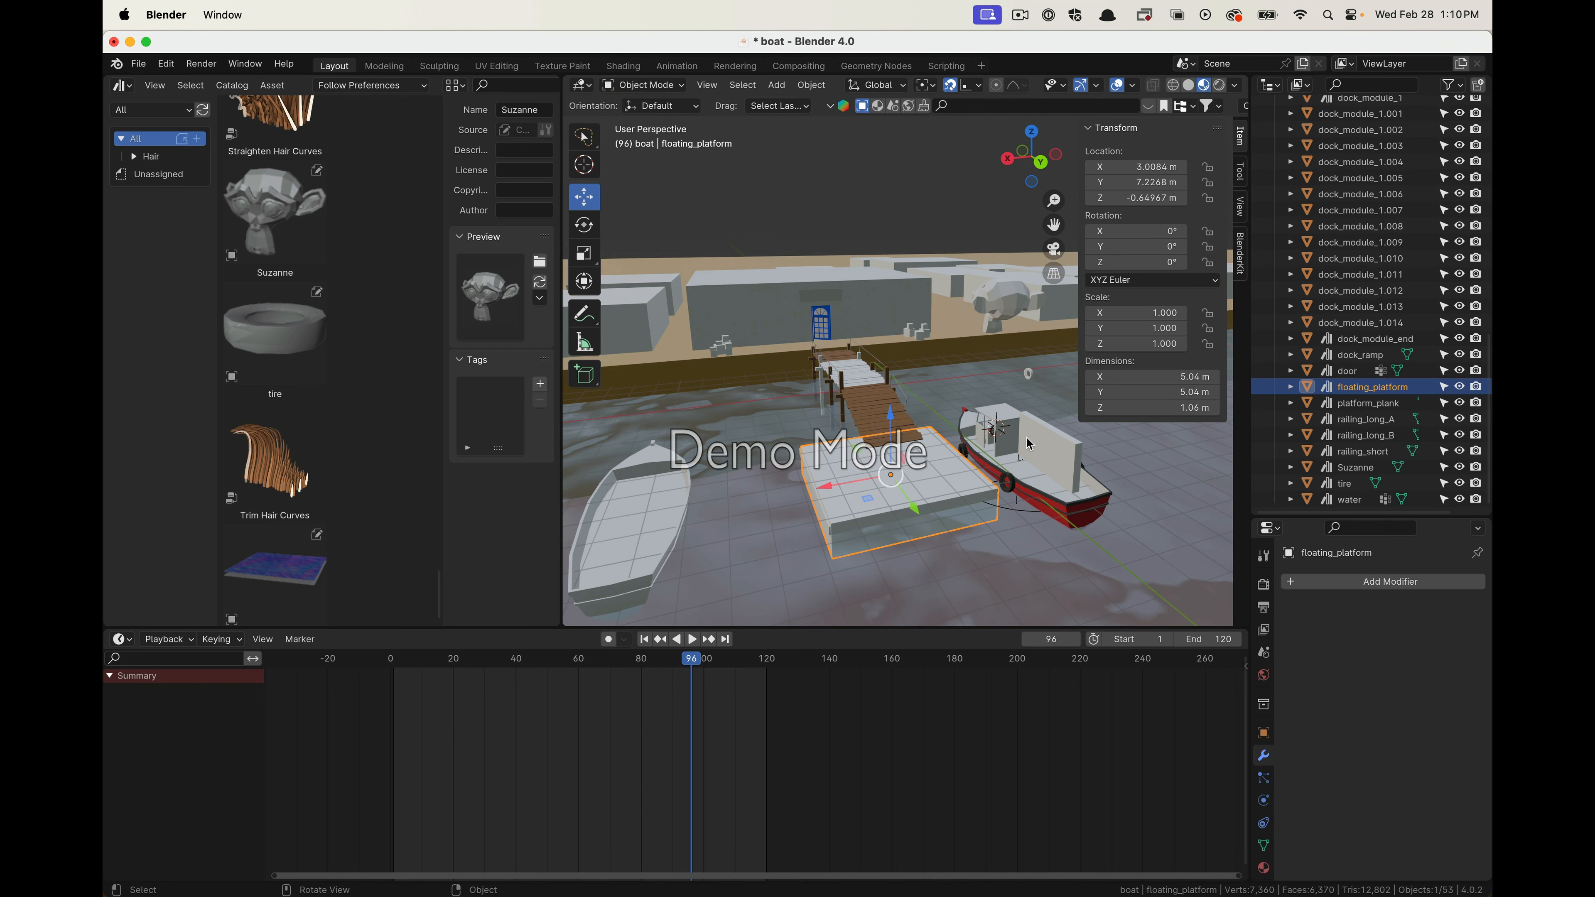
{"action": "middle_click_drag", "start_coordinate": [815, 568], "coordinate": [805, 403]}
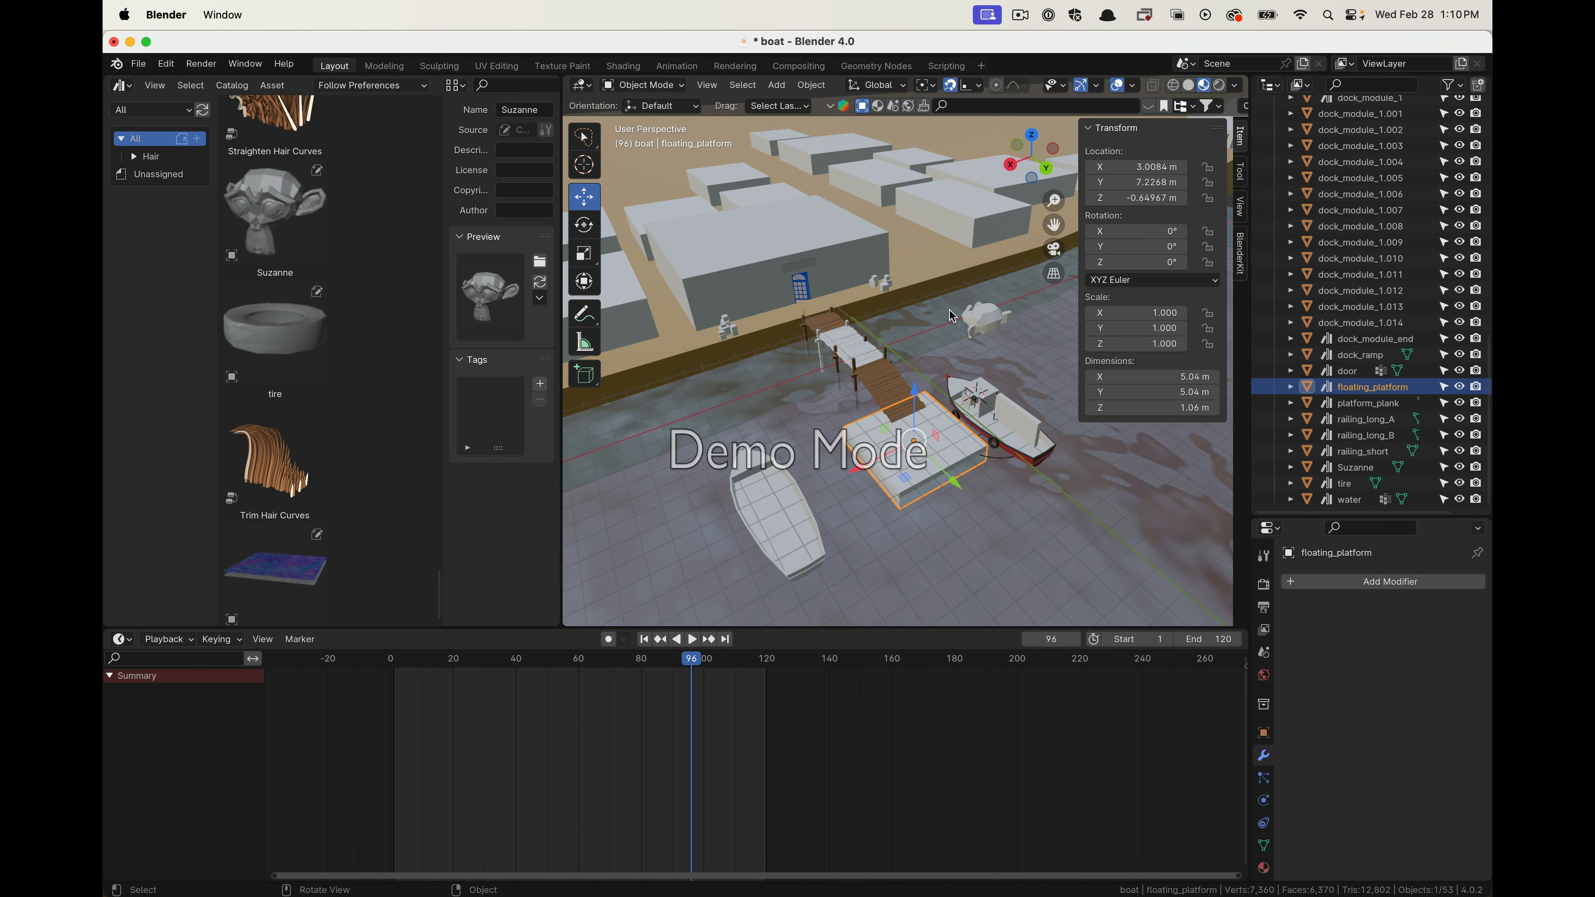
{"action": "scroll", "coordinate": [937, 313], "scroll_direction": "up", "scroll_amount": 5}
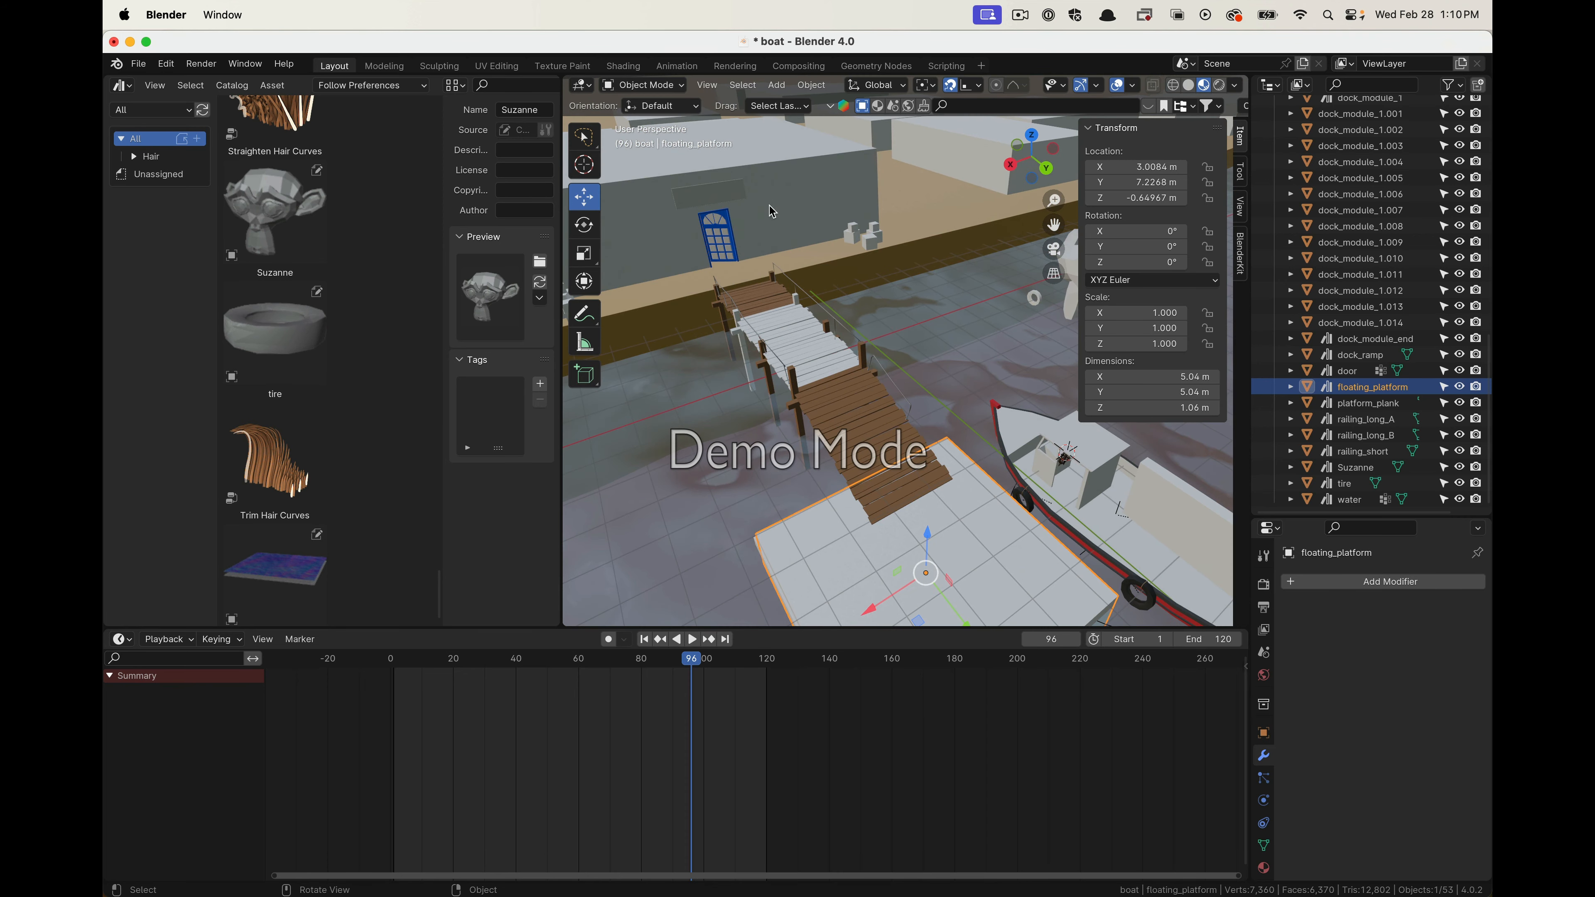
Switch to Finder, open the glb folder in "dockside and boats", reposition the window and select building_main.glb
{"action": "key", "text": "super+Tab"}
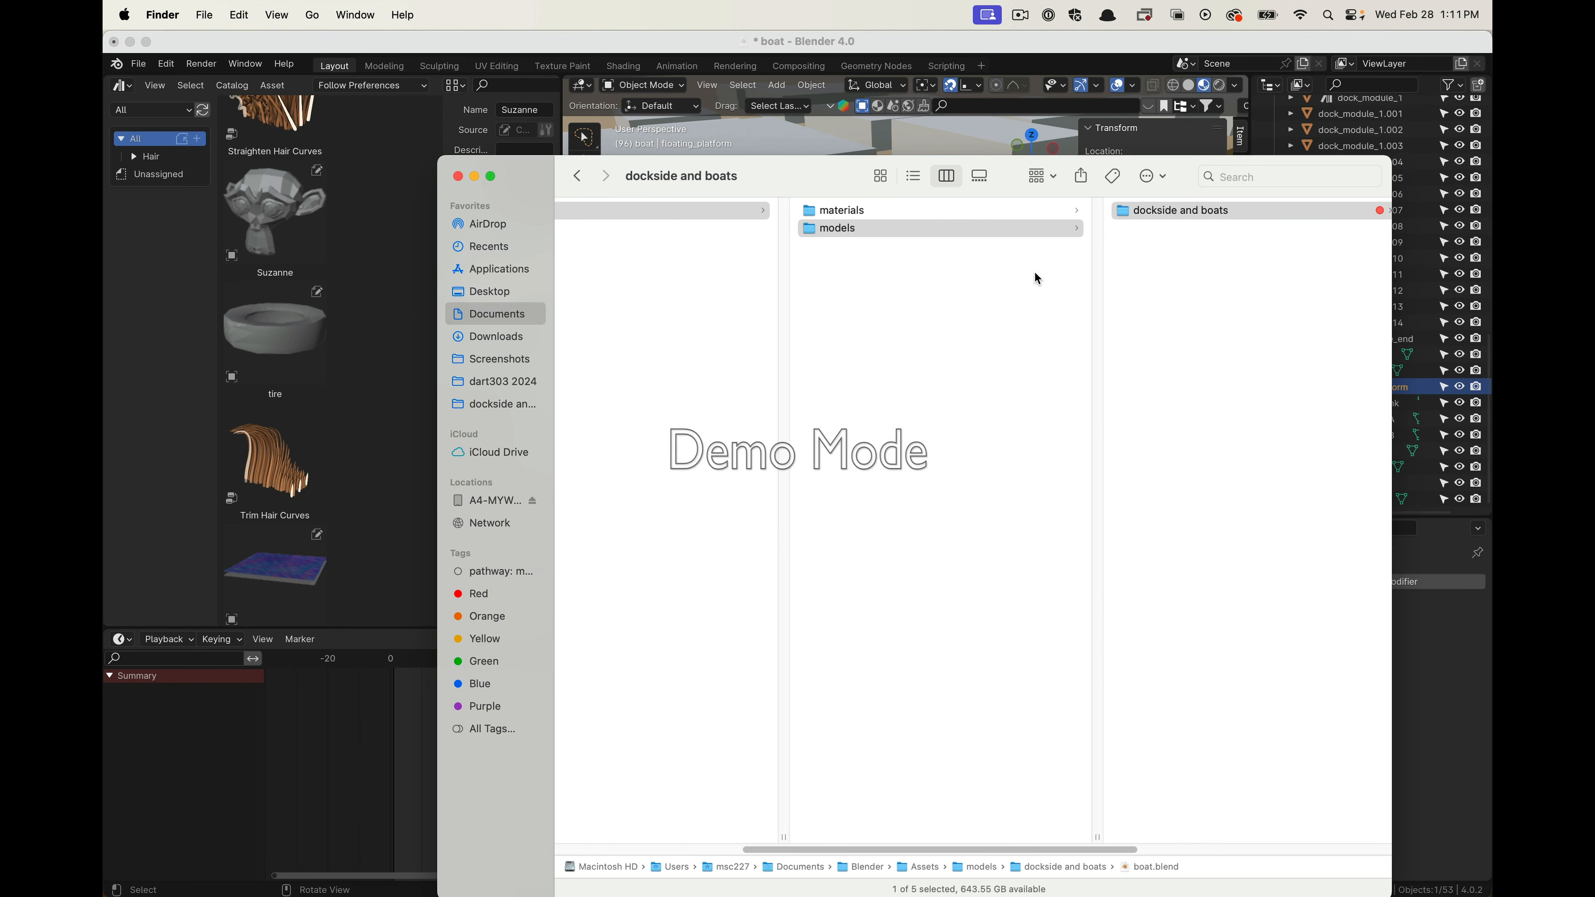
{"action": "left_click", "coordinate": [1196, 215]}
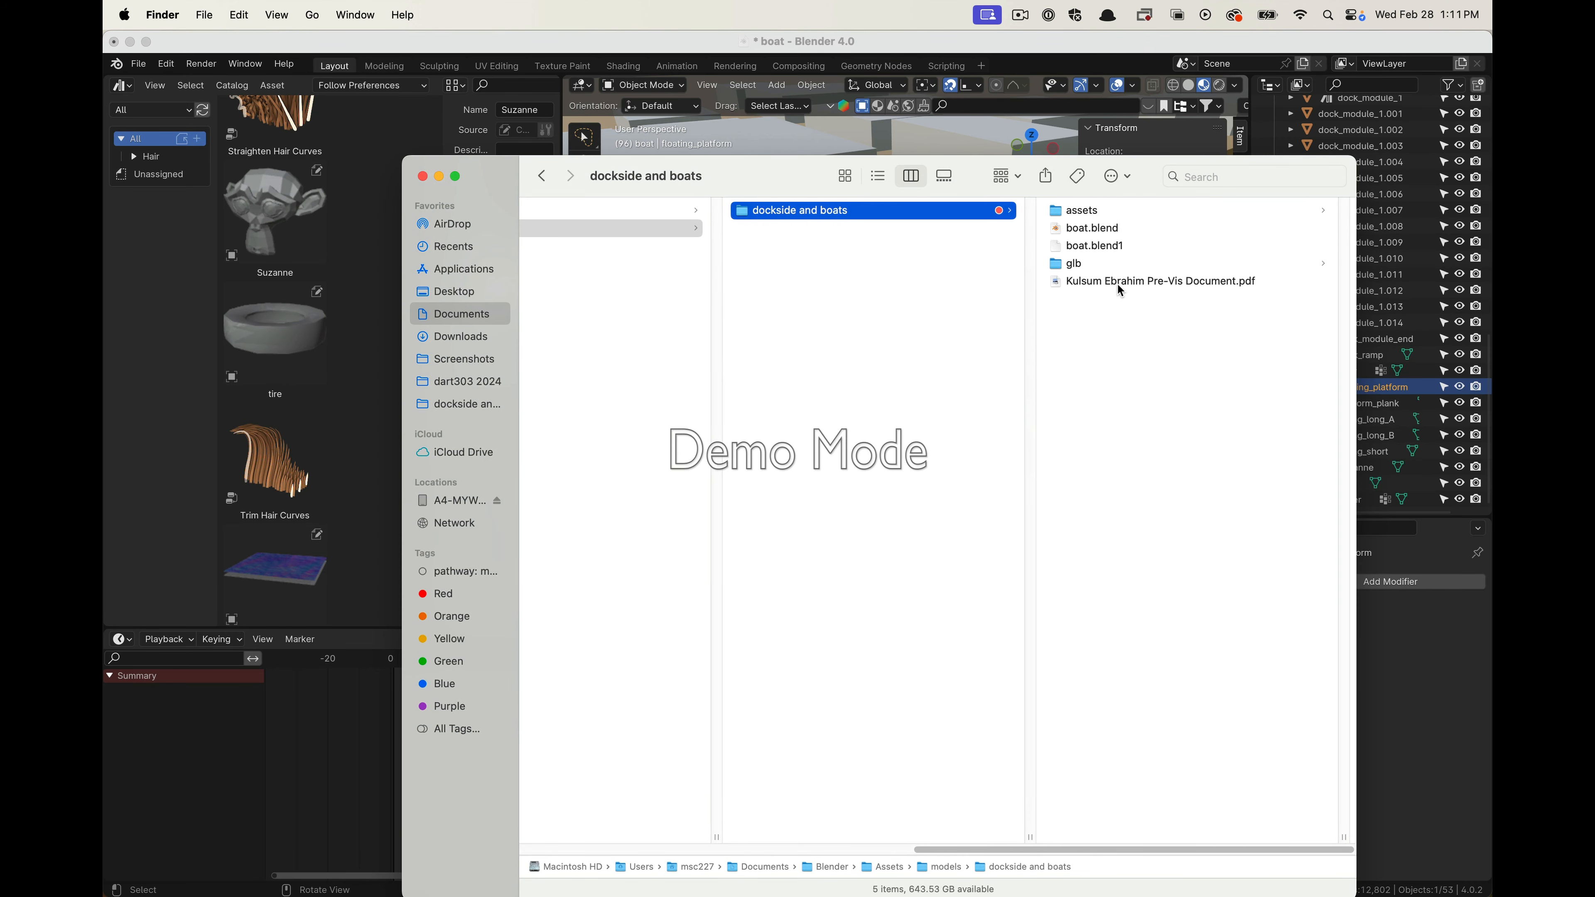
{"action": "left_click", "coordinate": [1089, 264]}
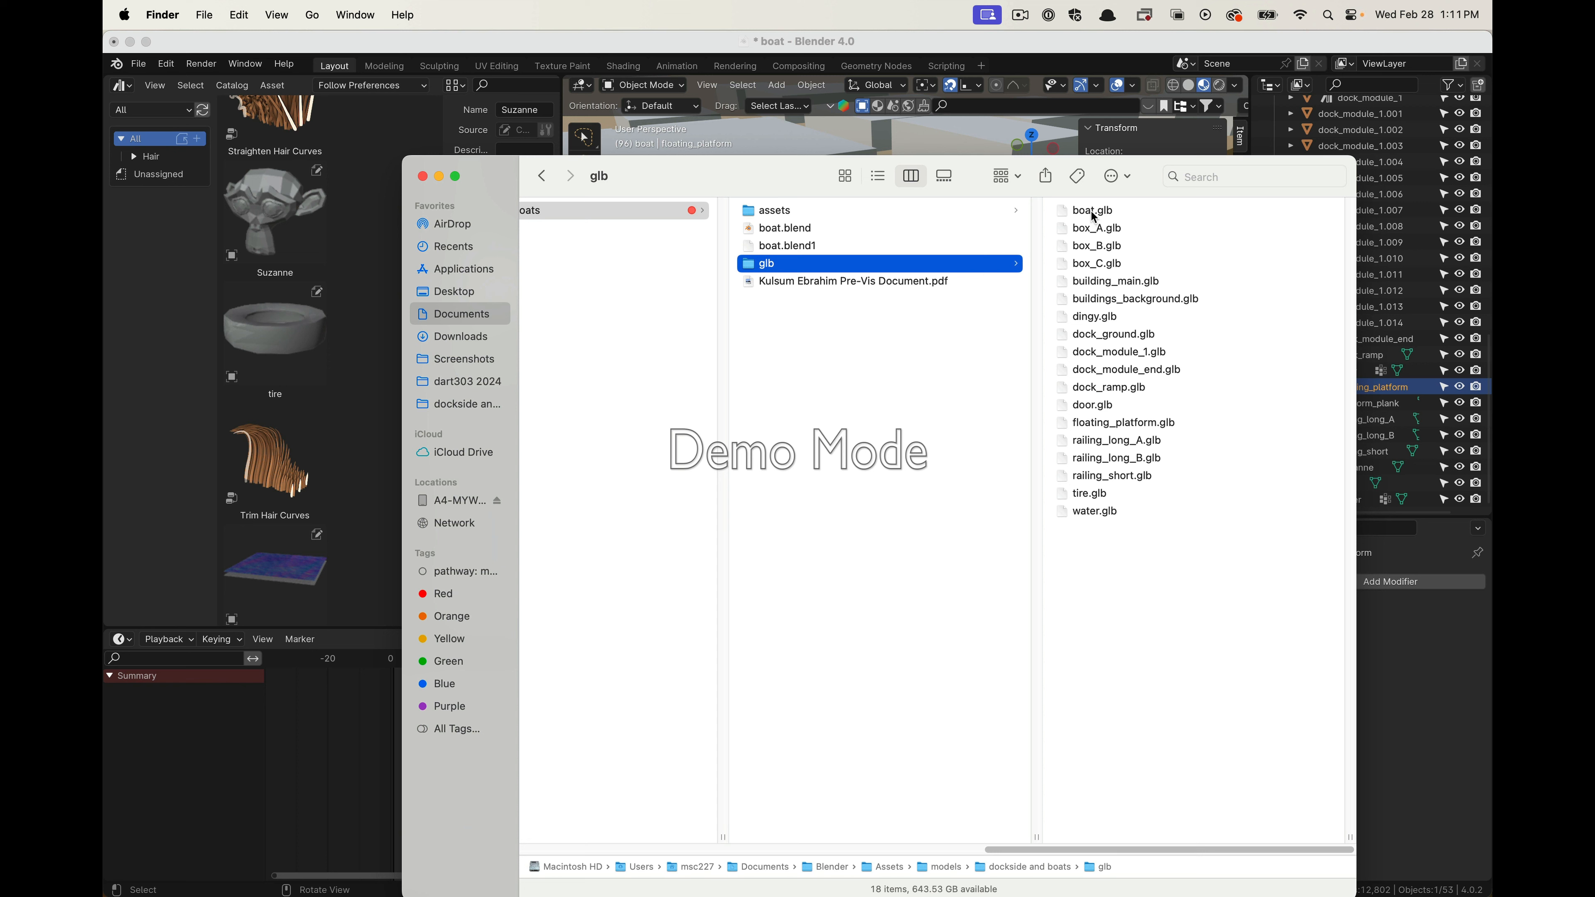
{"action": "left_click_drag", "start_coordinate": [1146, 180], "coordinate": [1063, 141]}
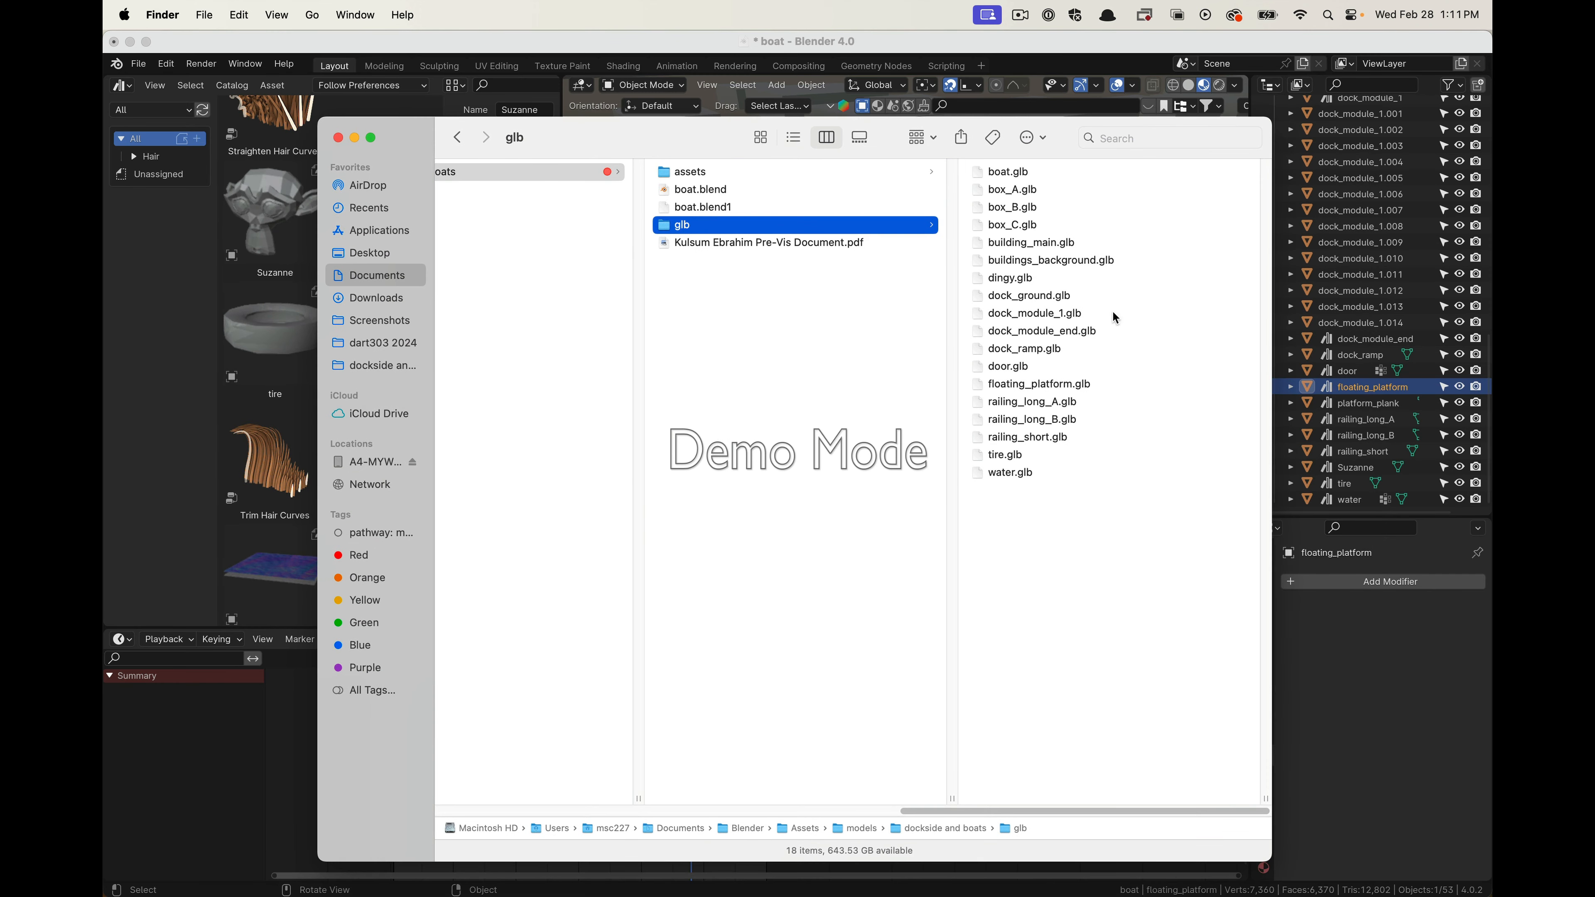
{"action": "left_click", "coordinate": [1004, 281]}
{"action": "left_click", "coordinate": [864, 242]}
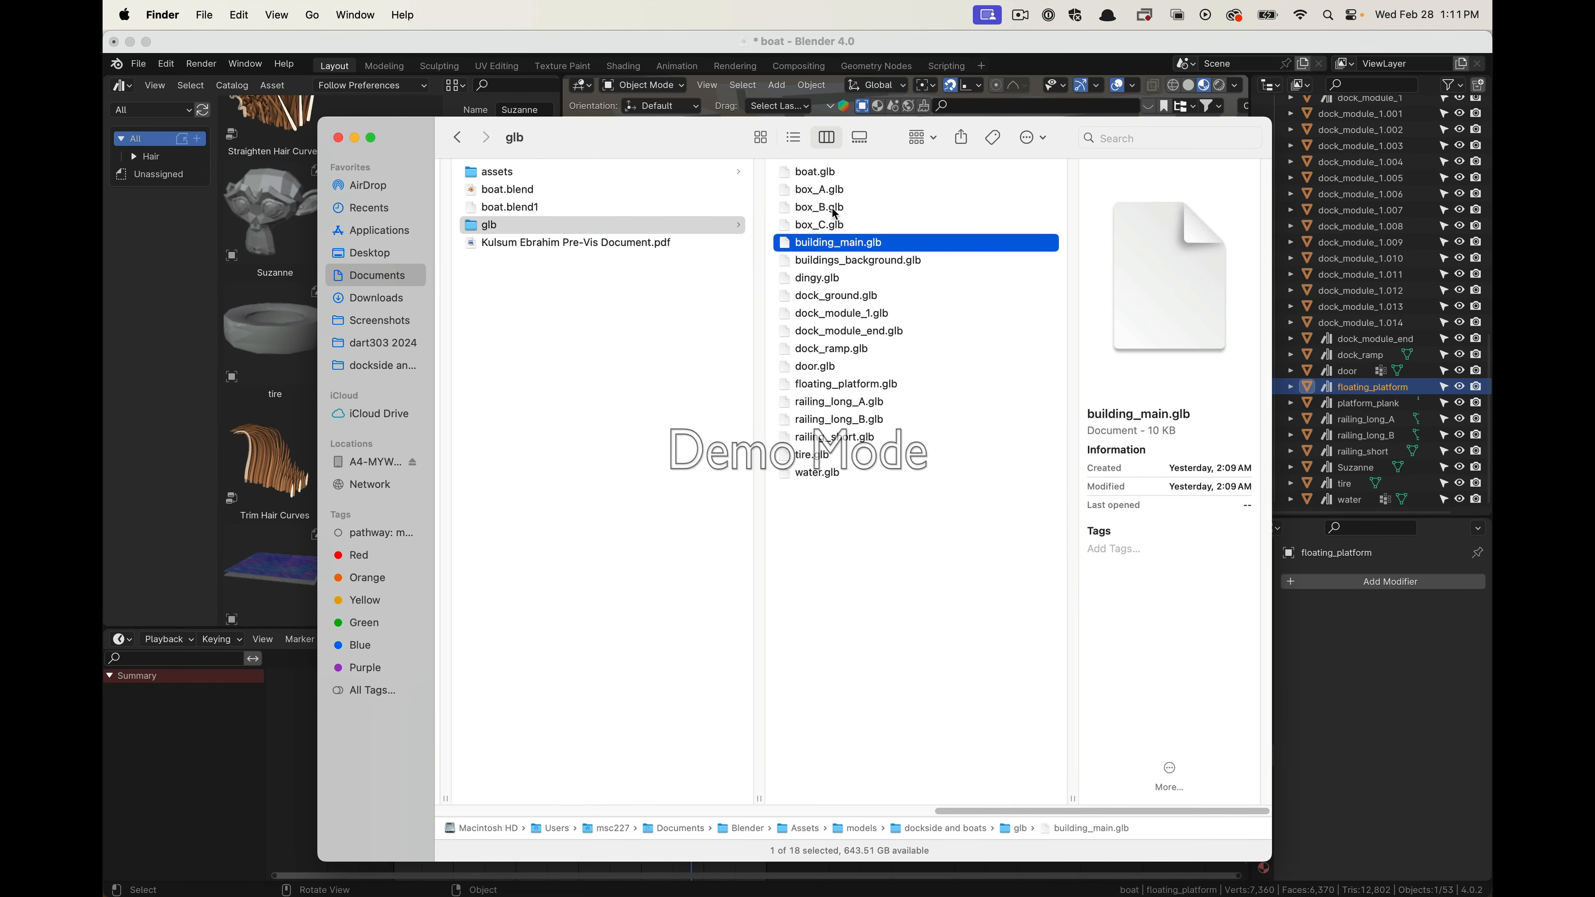
Select box_B.glb in the glb folder, switch back to Blender, select boat.1 and examine it in the scene and its object hierarchy
{"action": "left_click", "coordinate": [821, 210]}
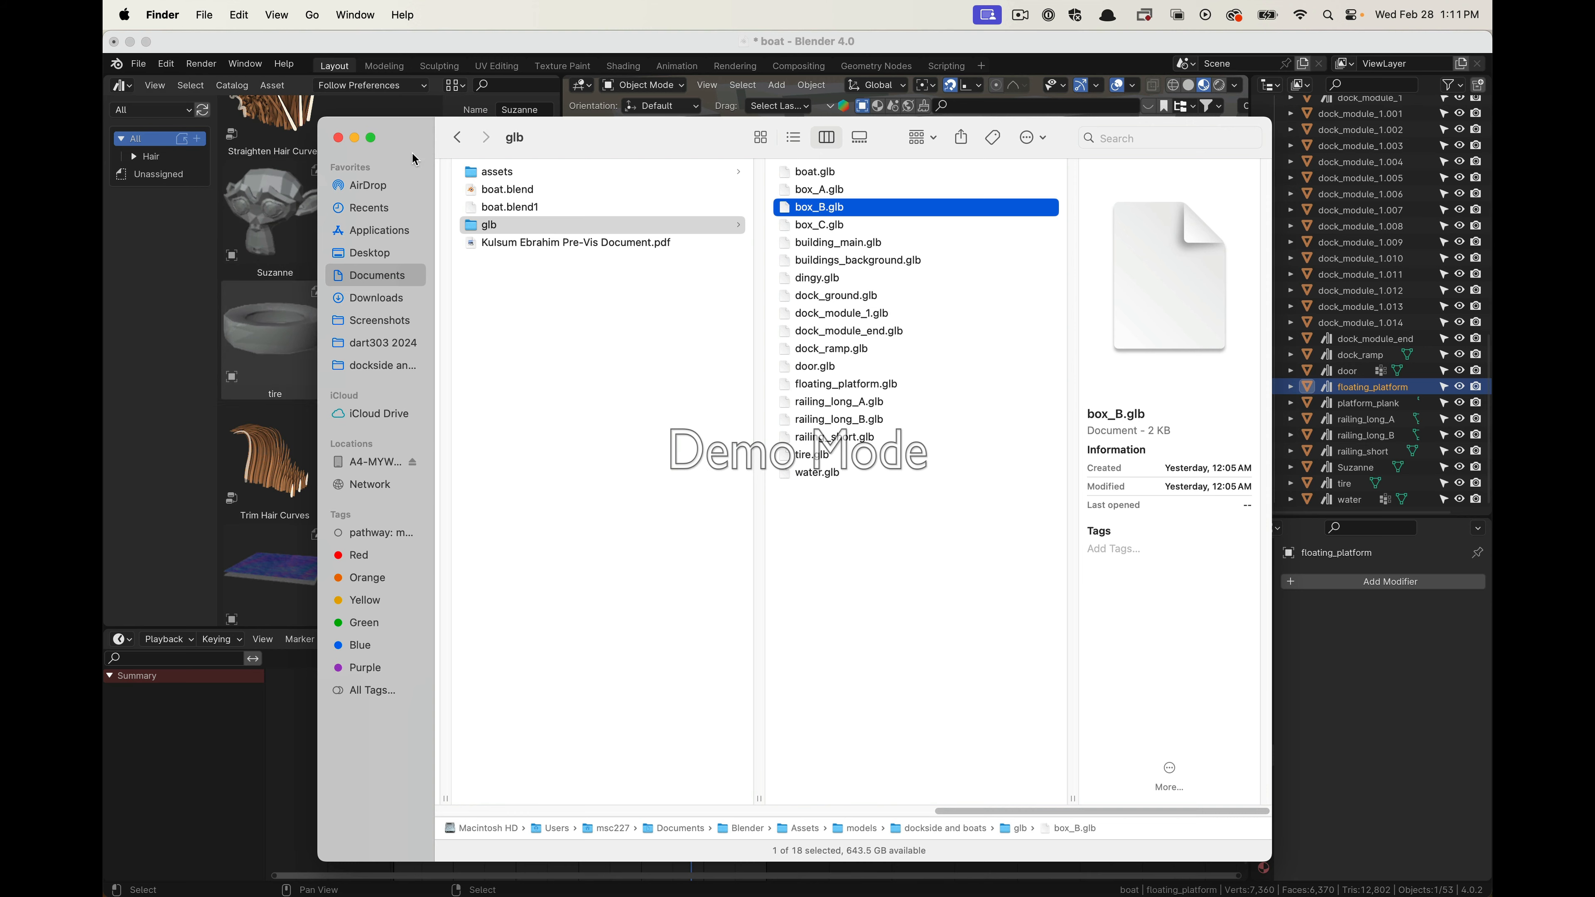
{"action": "left_click", "coordinate": [473, 53]}
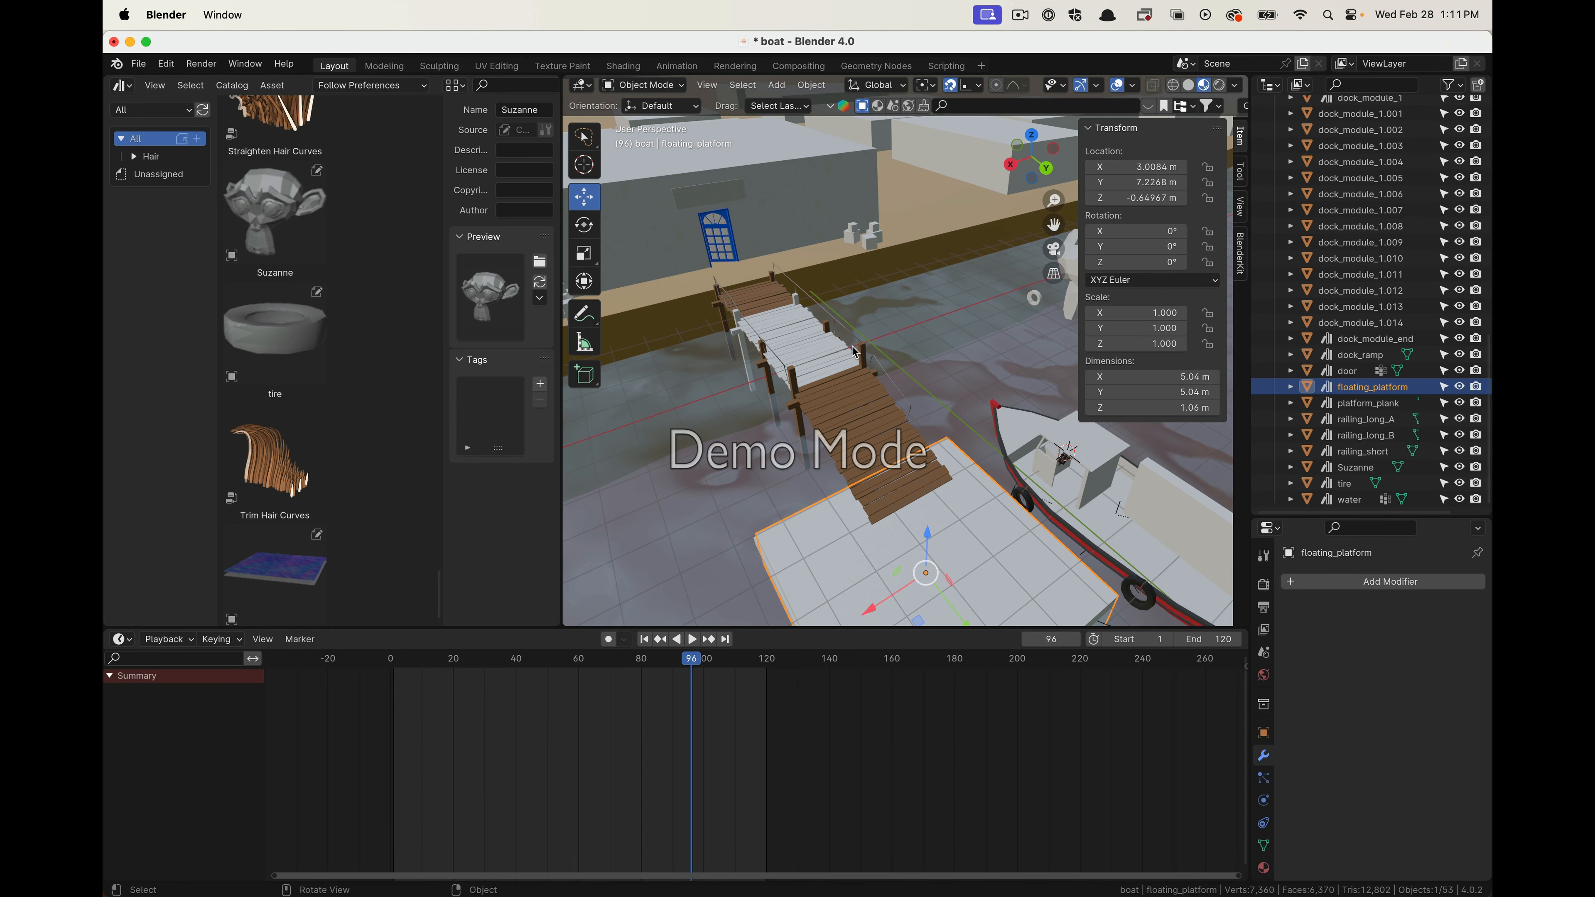
{"action": "left_click", "coordinate": [1010, 430]}
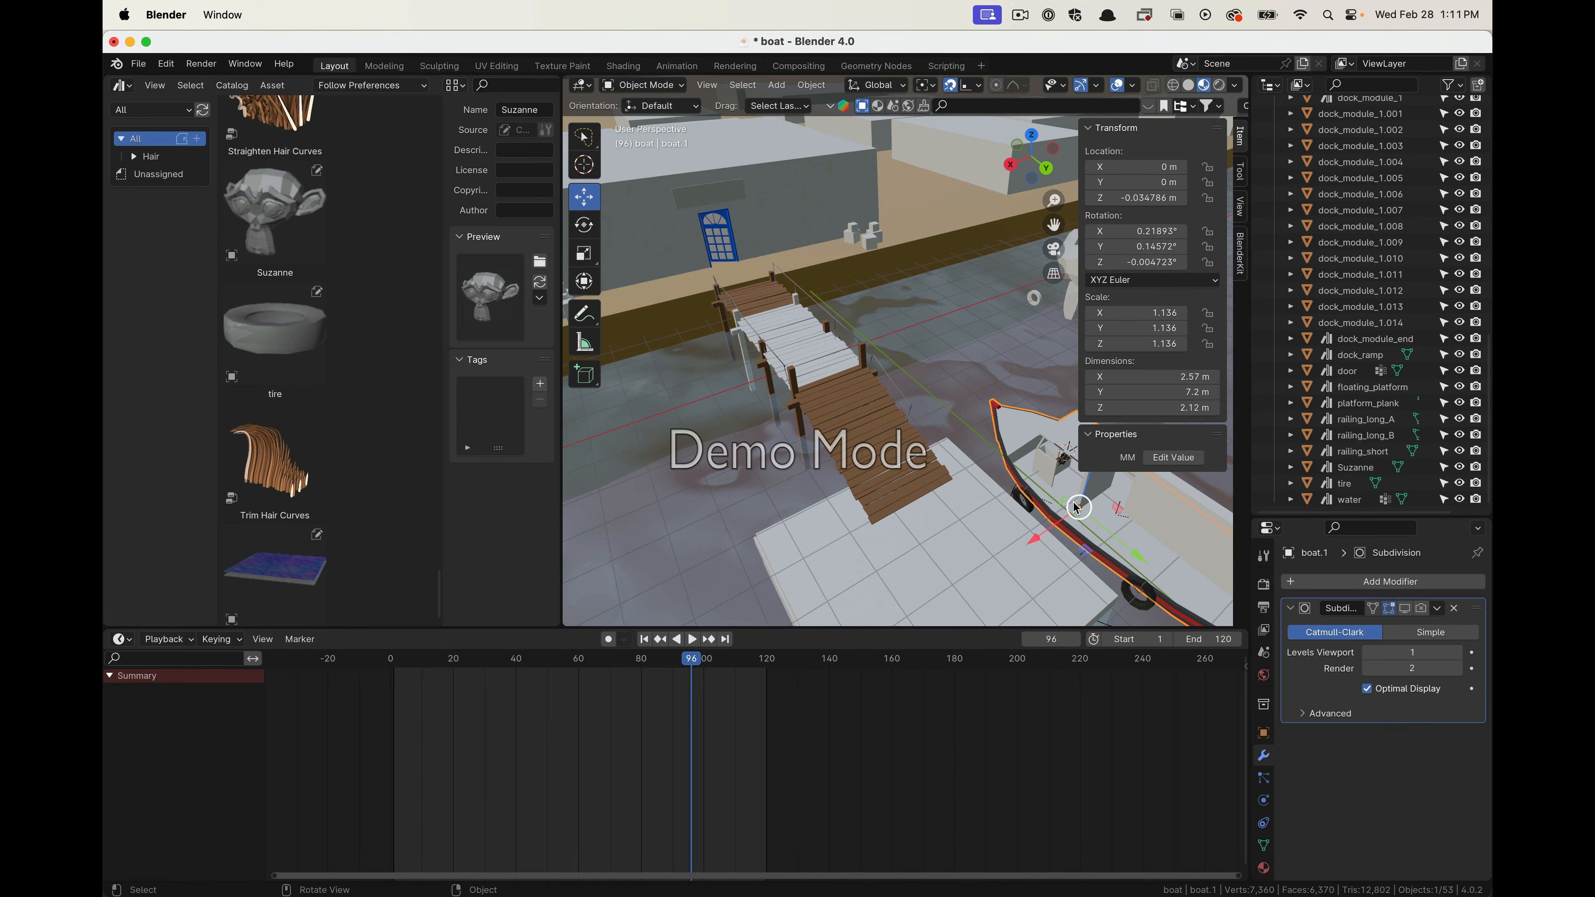
{"action": "middle_click_drag", "start_coordinate": [1009, 430], "coordinate": [981, 373], "text": "shift"}
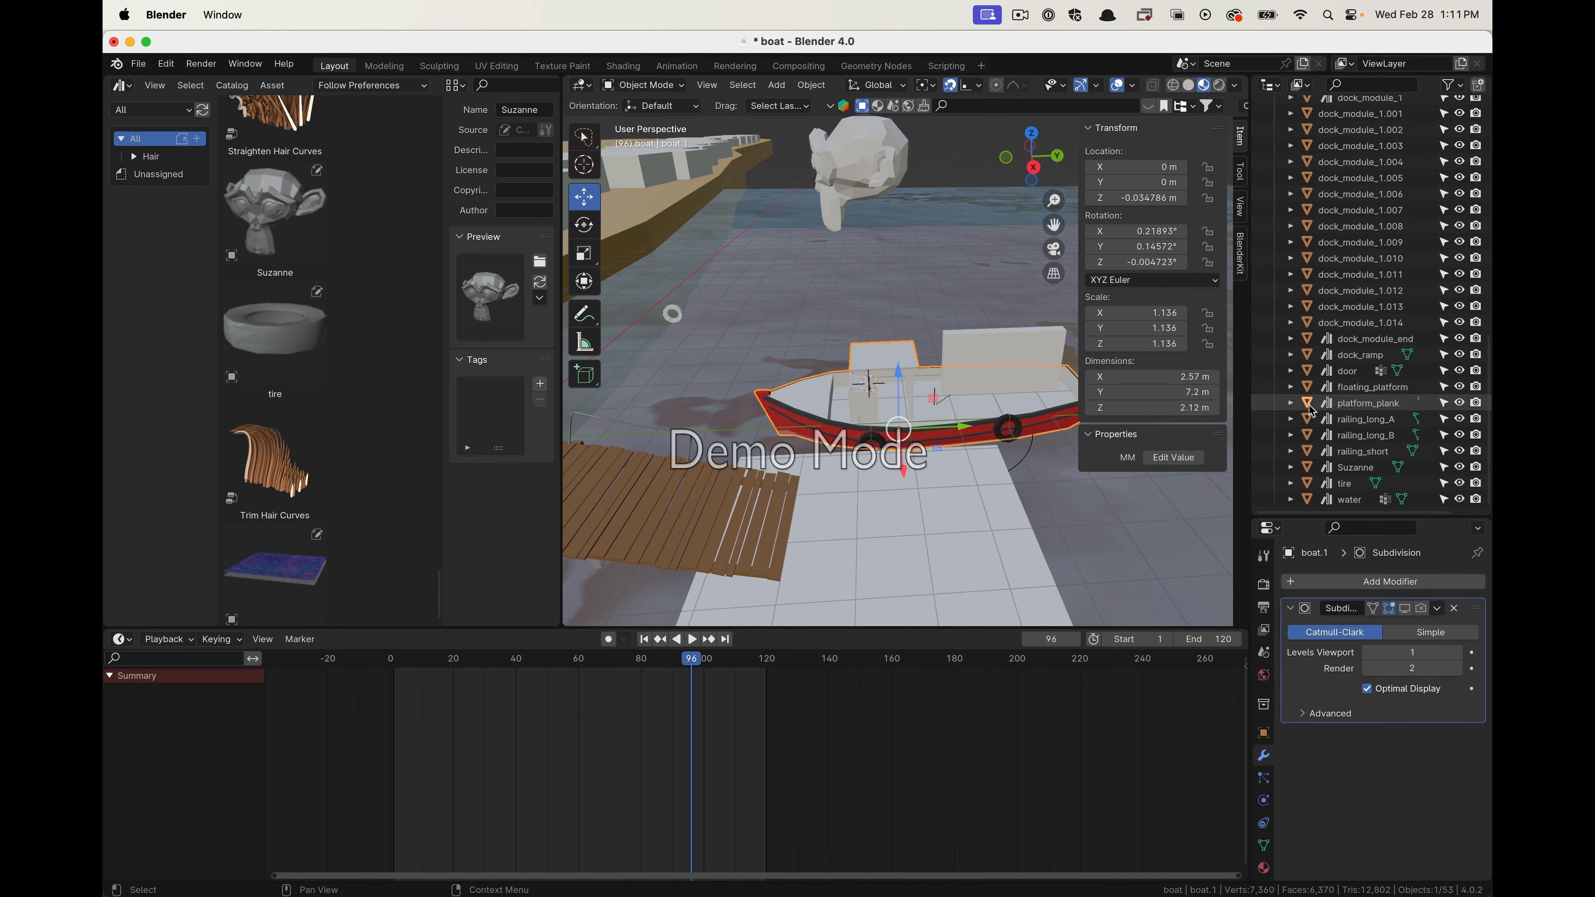
{"action": "scroll", "coordinate": [1358, 466], "scroll_direction": "up", "scroll_amount": 10}
{"action": "scroll", "coordinate": [1358, 467], "scroll_direction": "up", "scroll_amount": 3}
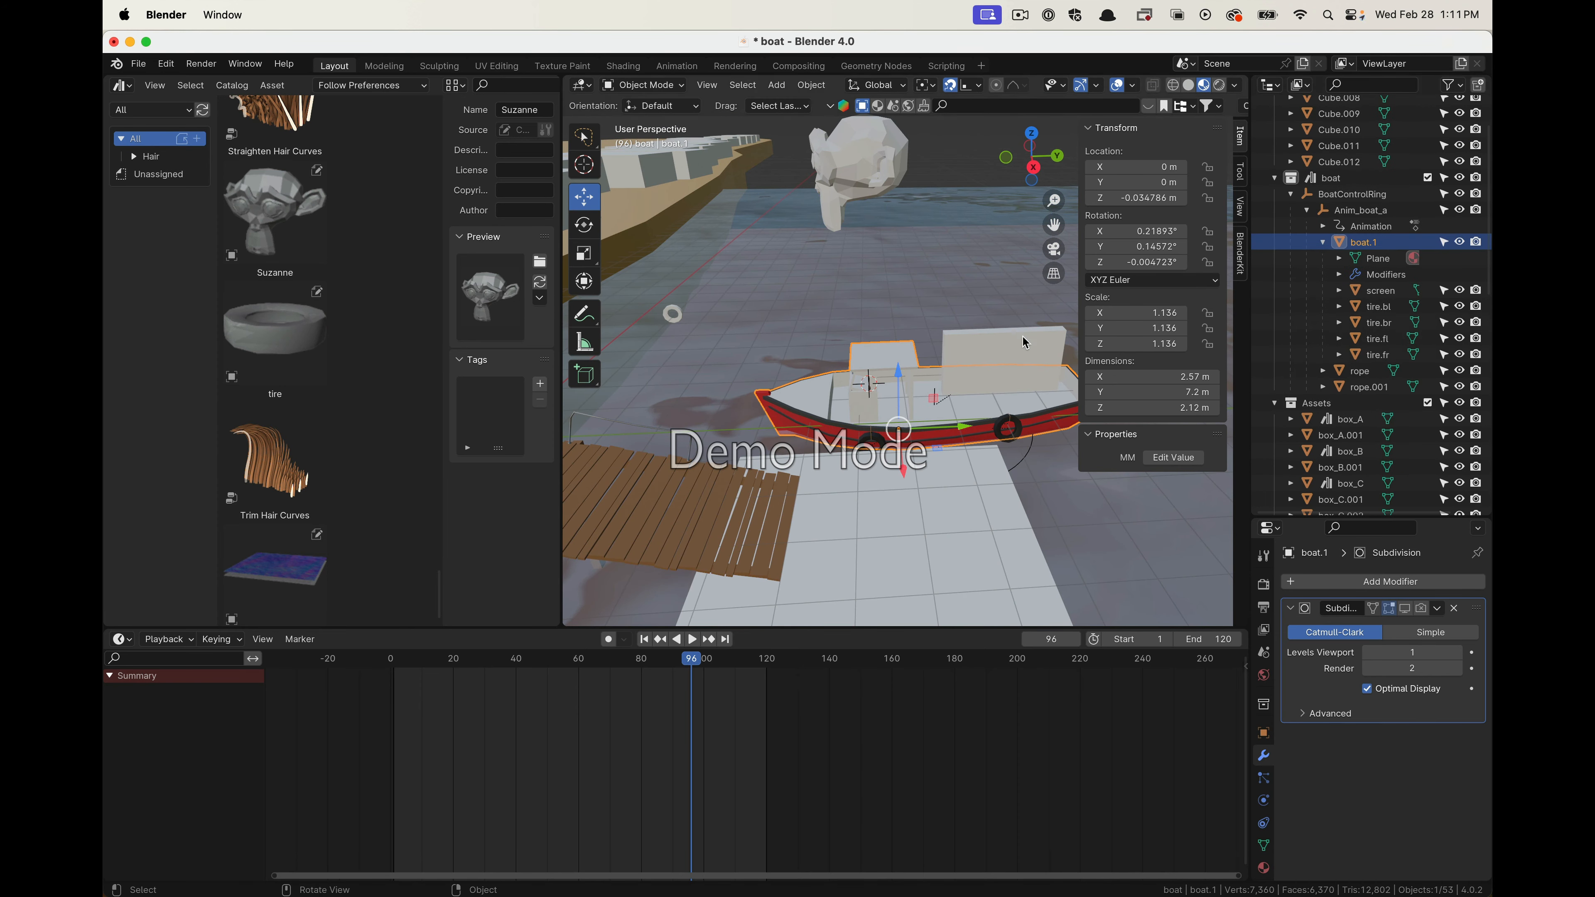
{"action": "middle_click_drag", "start_coordinate": [1004, 456], "coordinate": [904, 496]}
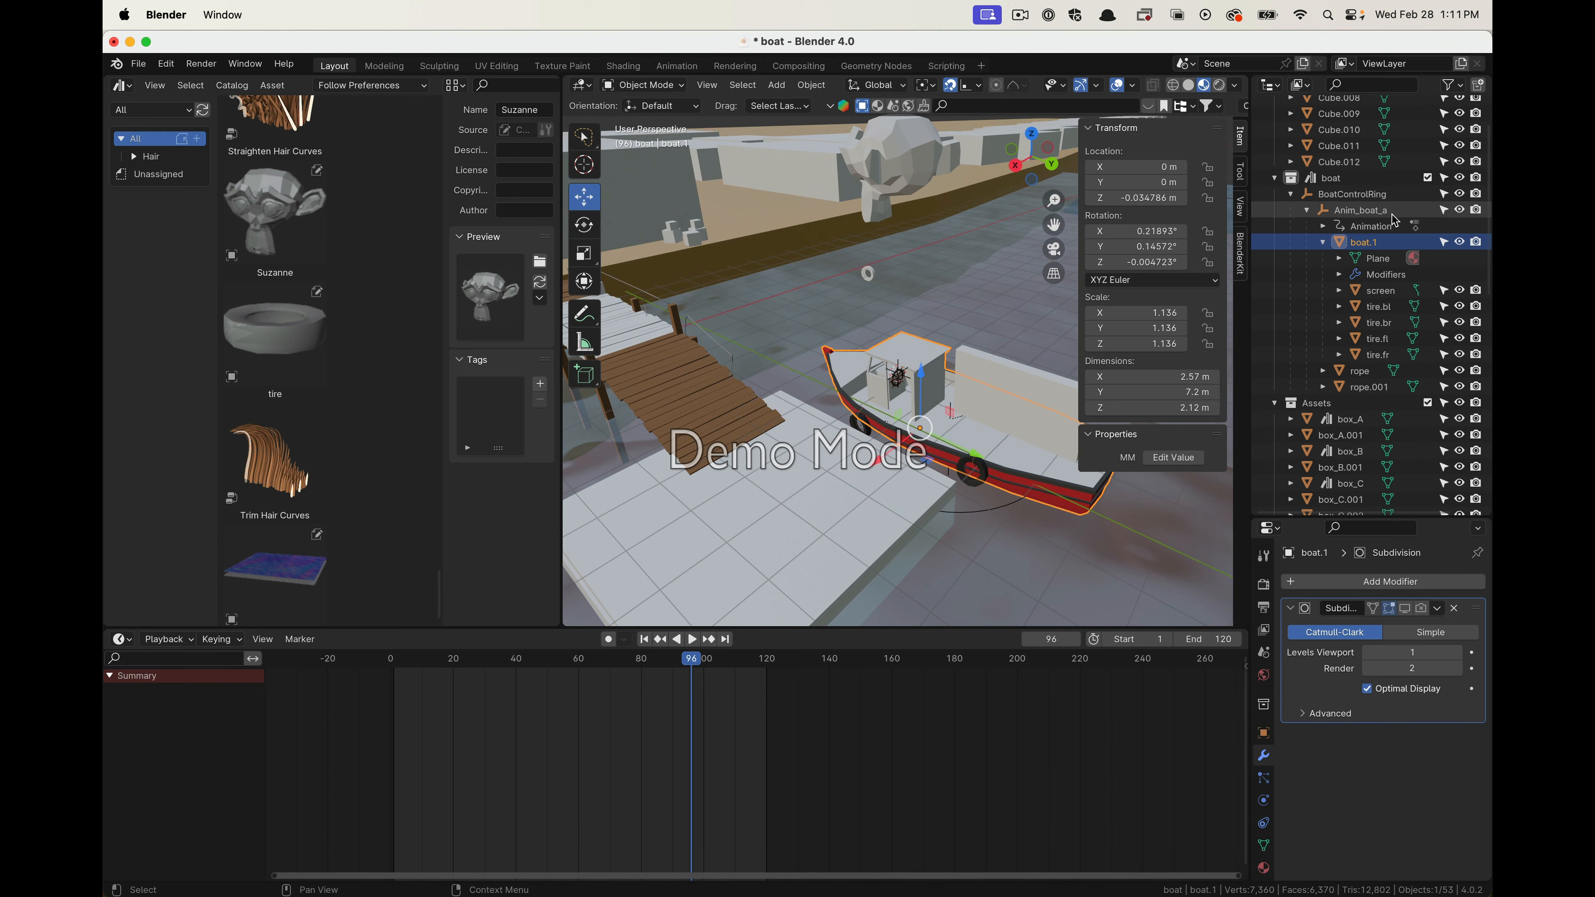
Select all objects in the boat collection, from BoatControlRing to rope.001, and examine how the boat asset is grouped
{"action": "left_click", "coordinate": [1381, 180]}
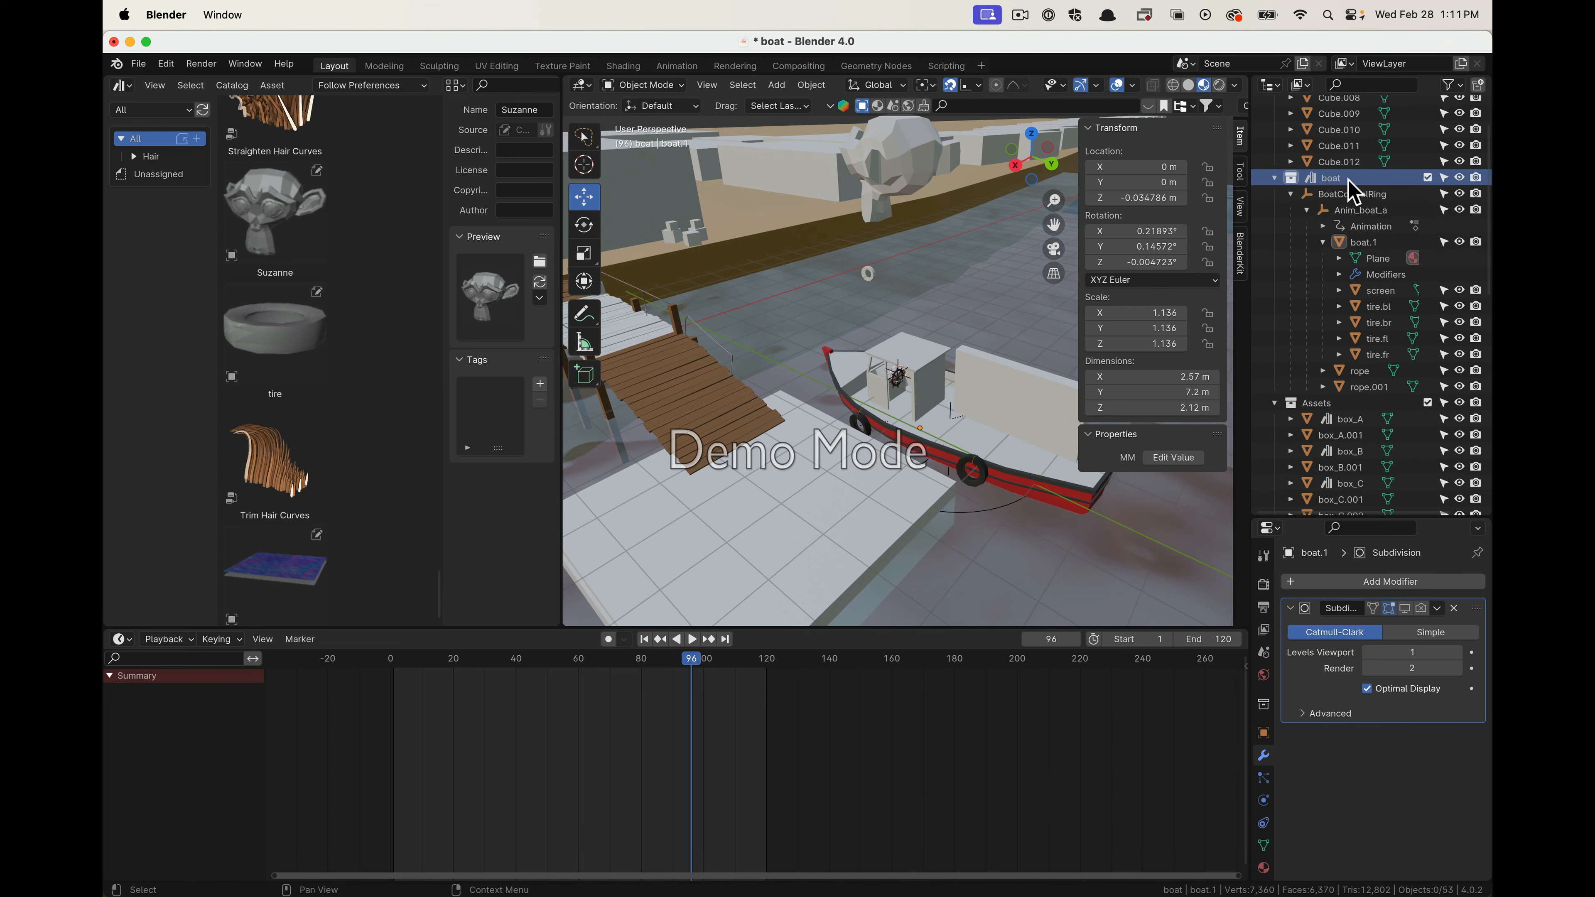
{"action": "left_click", "coordinate": [1357, 198]}
{"action": "left_click", "coordinate": [1360, 386], "text": "shift"}
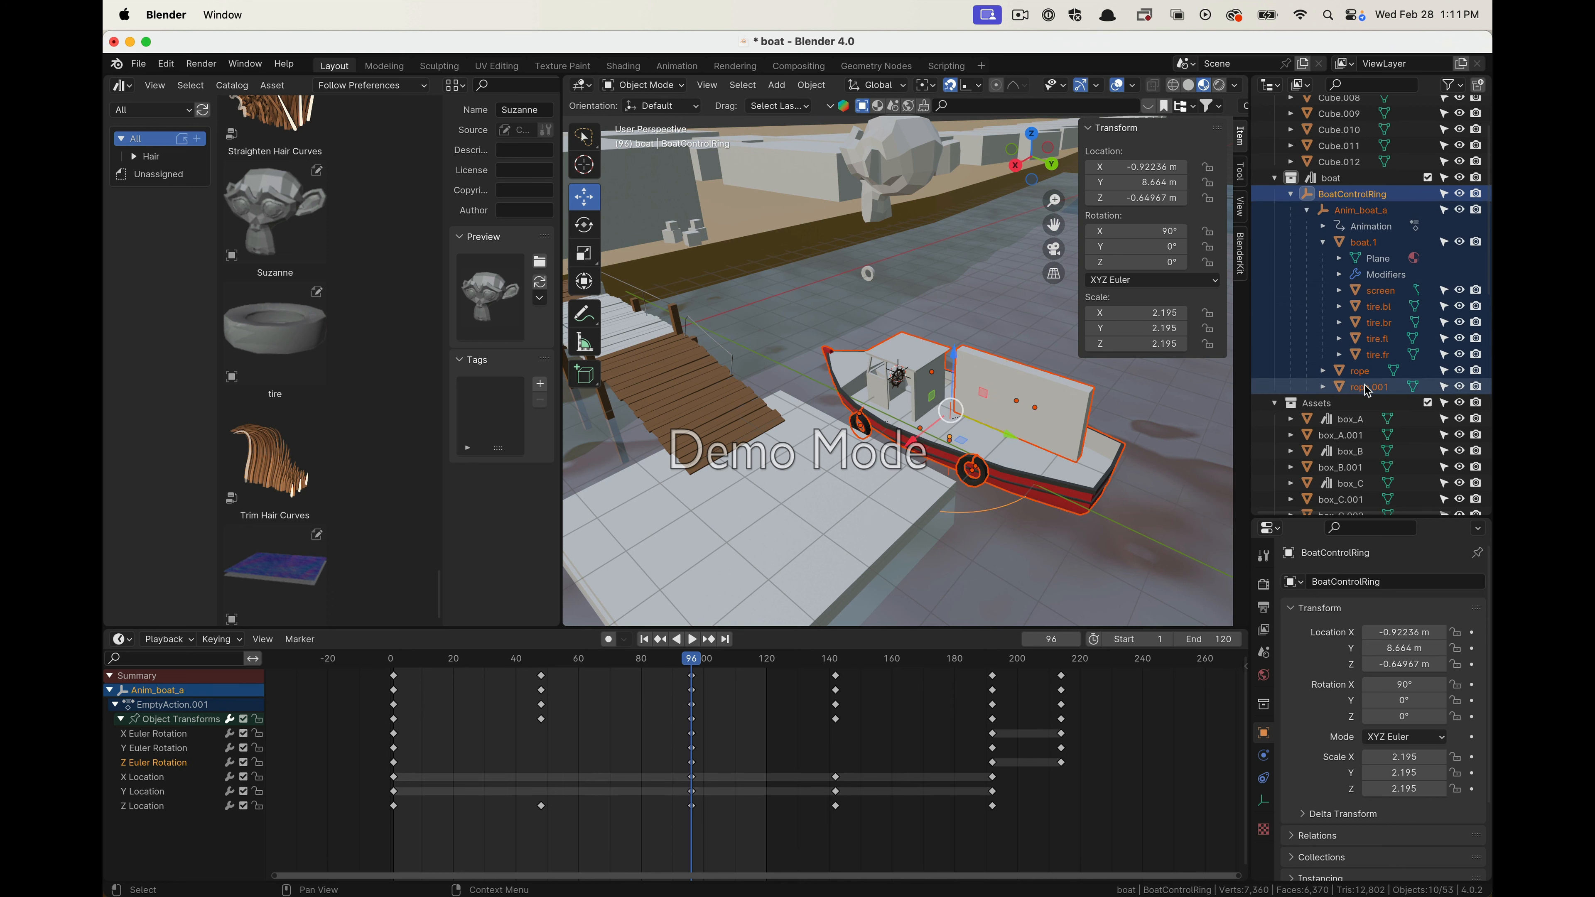
{"action": "scroll", "coordinate": [1336, 299], "scroll_direction": "down", "scroll_amount": 3}
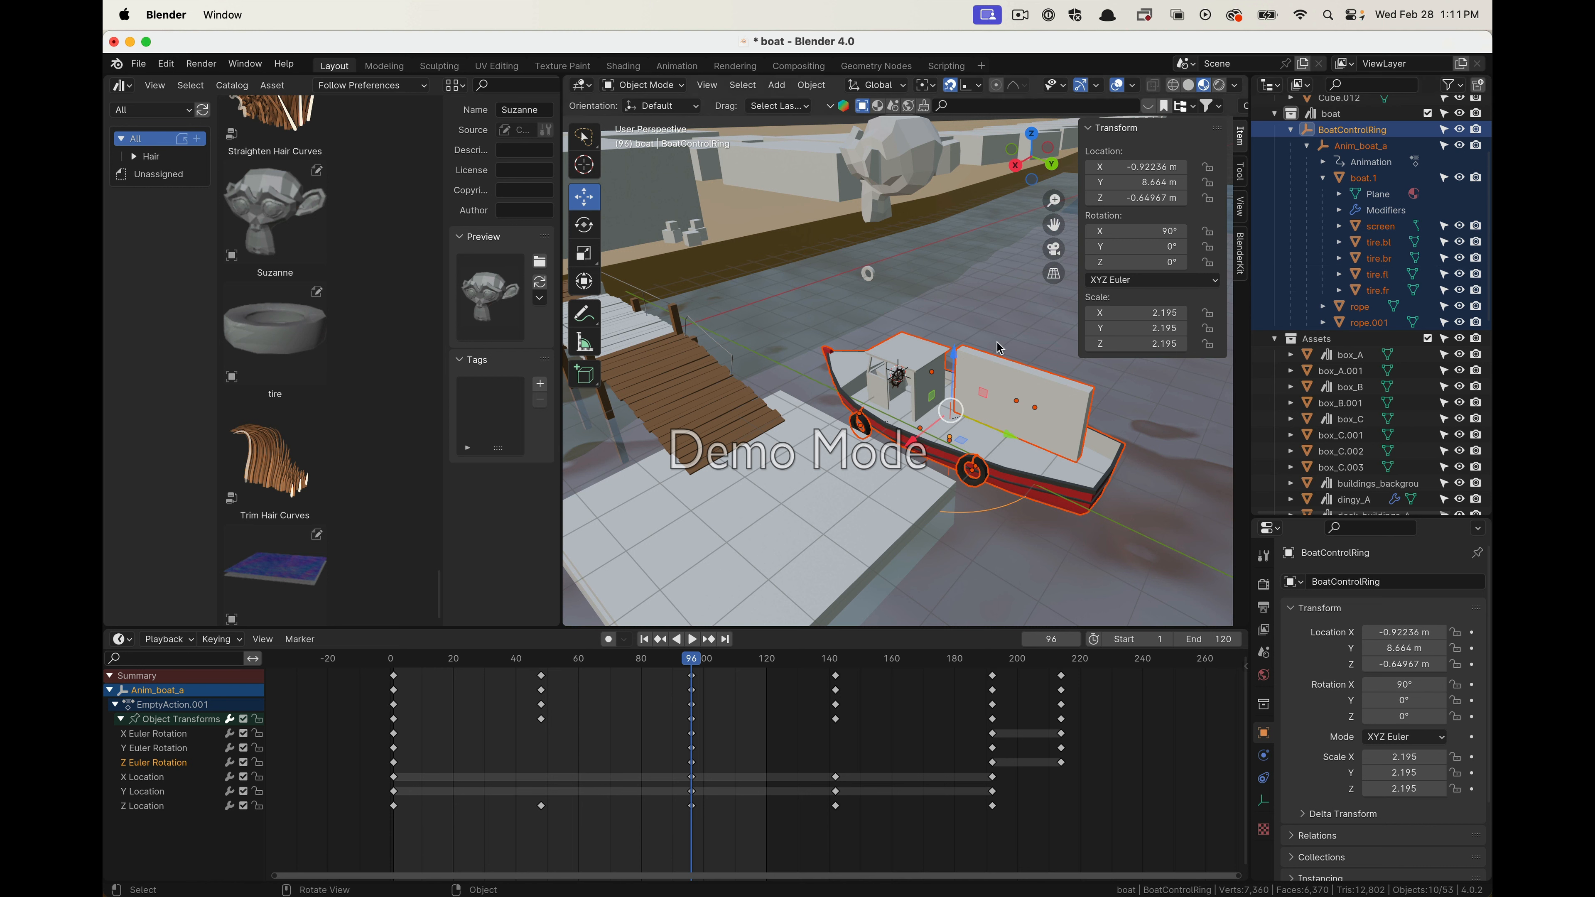
{"action": "scroll", "coordinate": [912, 425], "scroll_direction": "down", "scroll_amount": 2}
{"action": "middle_click_drag", "start_coordinate": [757, 390], "coordinate": [913, 360]}
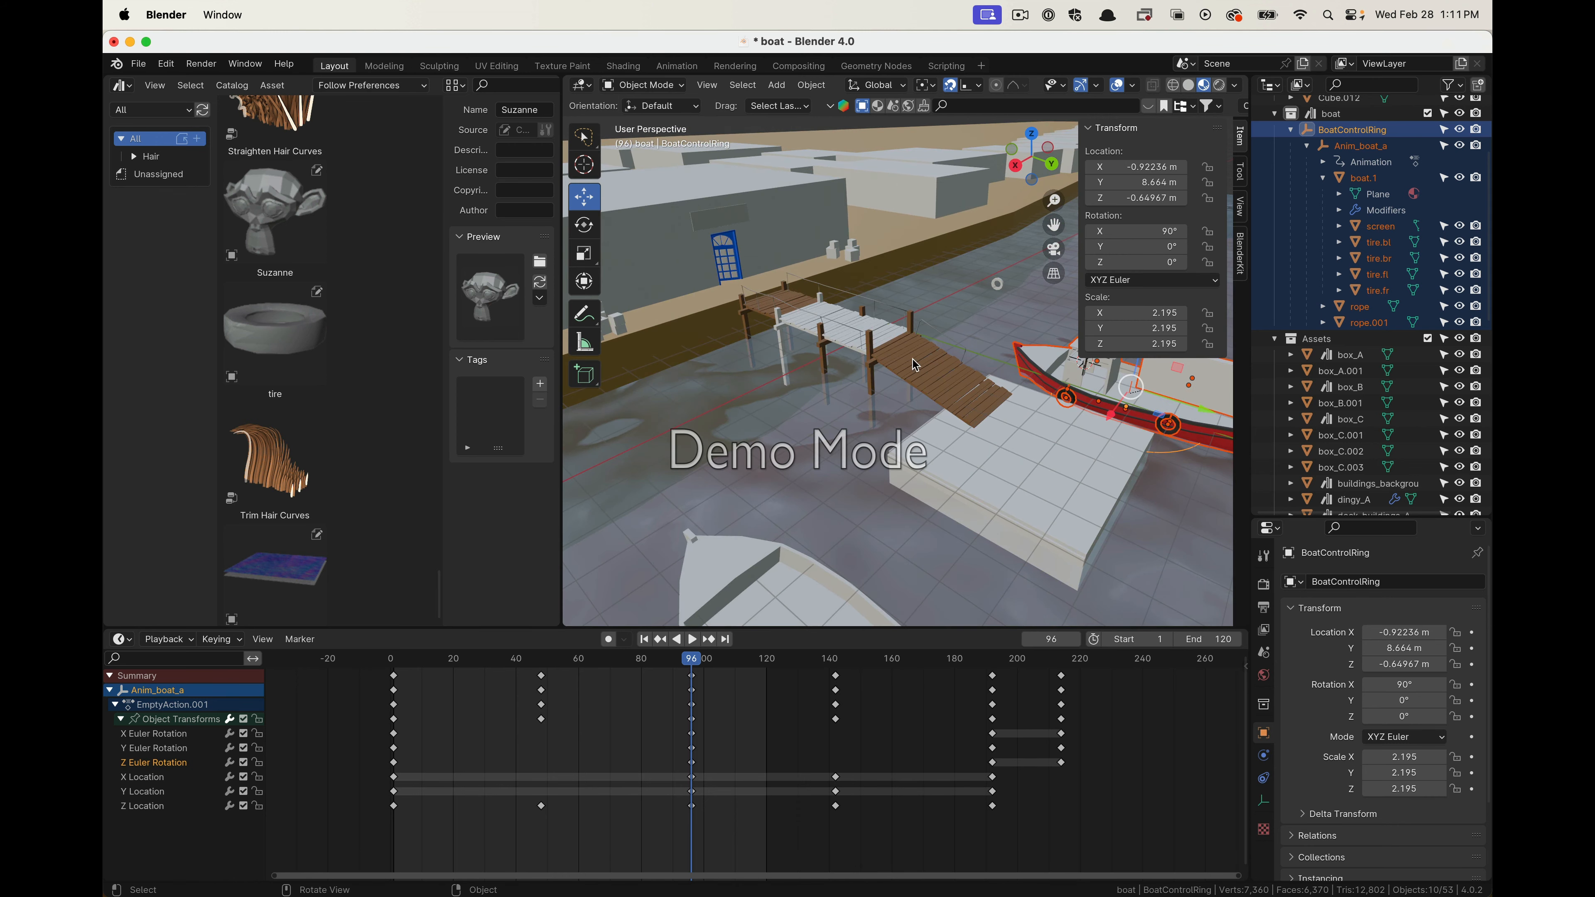
Select the wooden dock ramp and examine its planks and posts up close
{"action": "left_click", "coordinate": [912, 359]}
{"action": "middle_click_drag", "start_coordinate": [1011, 448], "coordinate": [969, 429]}
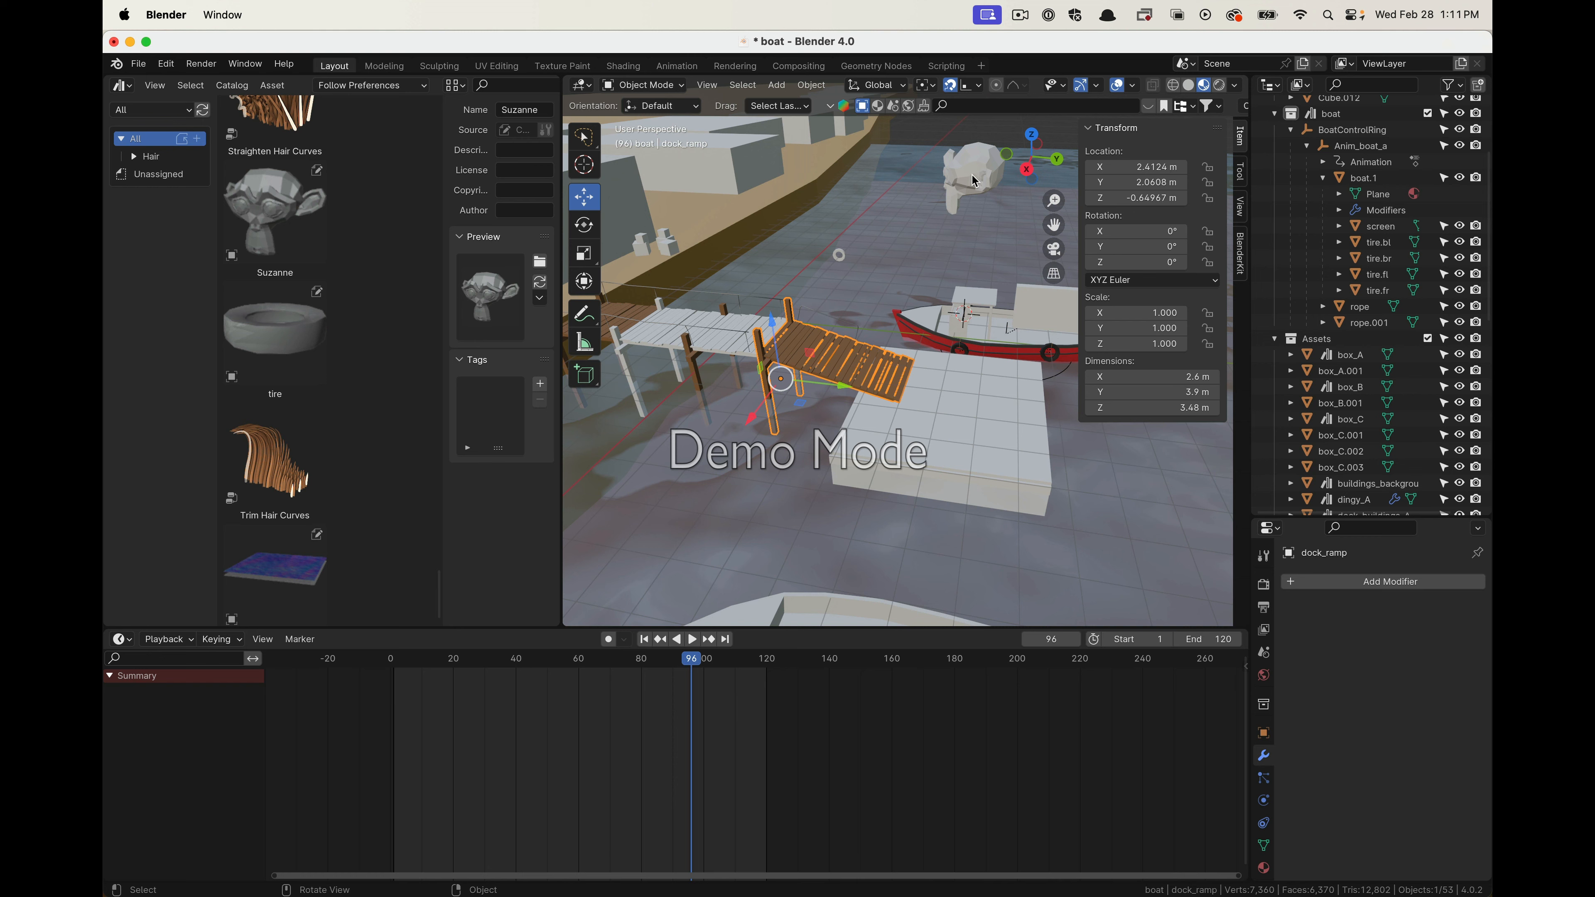
{"action": "scroll", "coordinate": [849, 408], "scroll_direction": "up", "scroll_amount": 5}
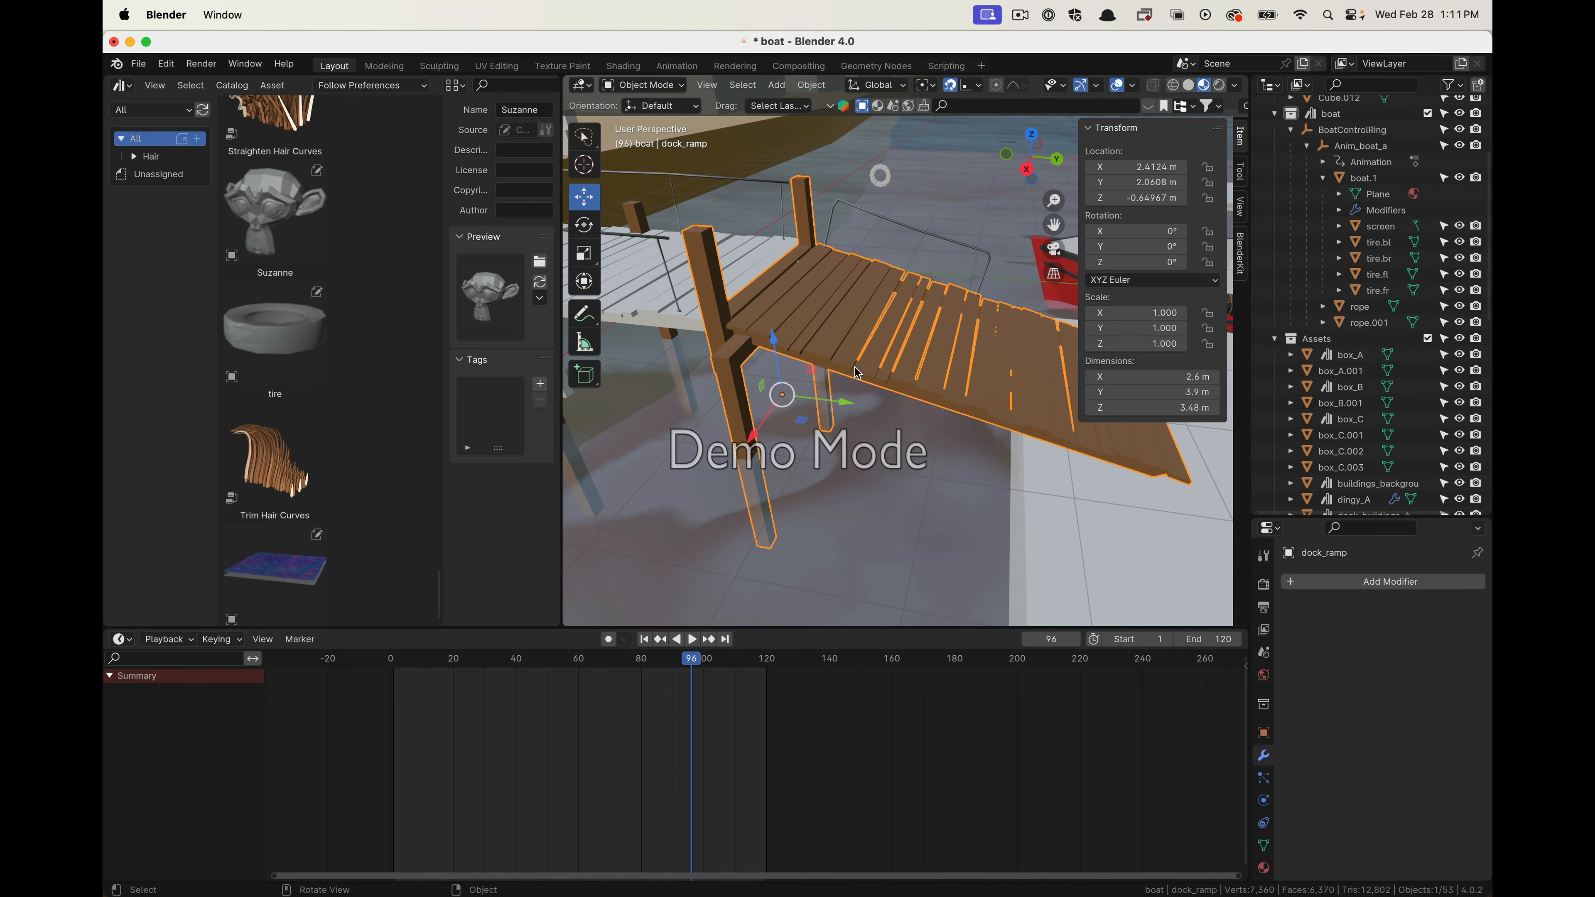
{"action": "middle_click_drag", "start_coordinate": [722, 418], "coordinate": [763, 336]}
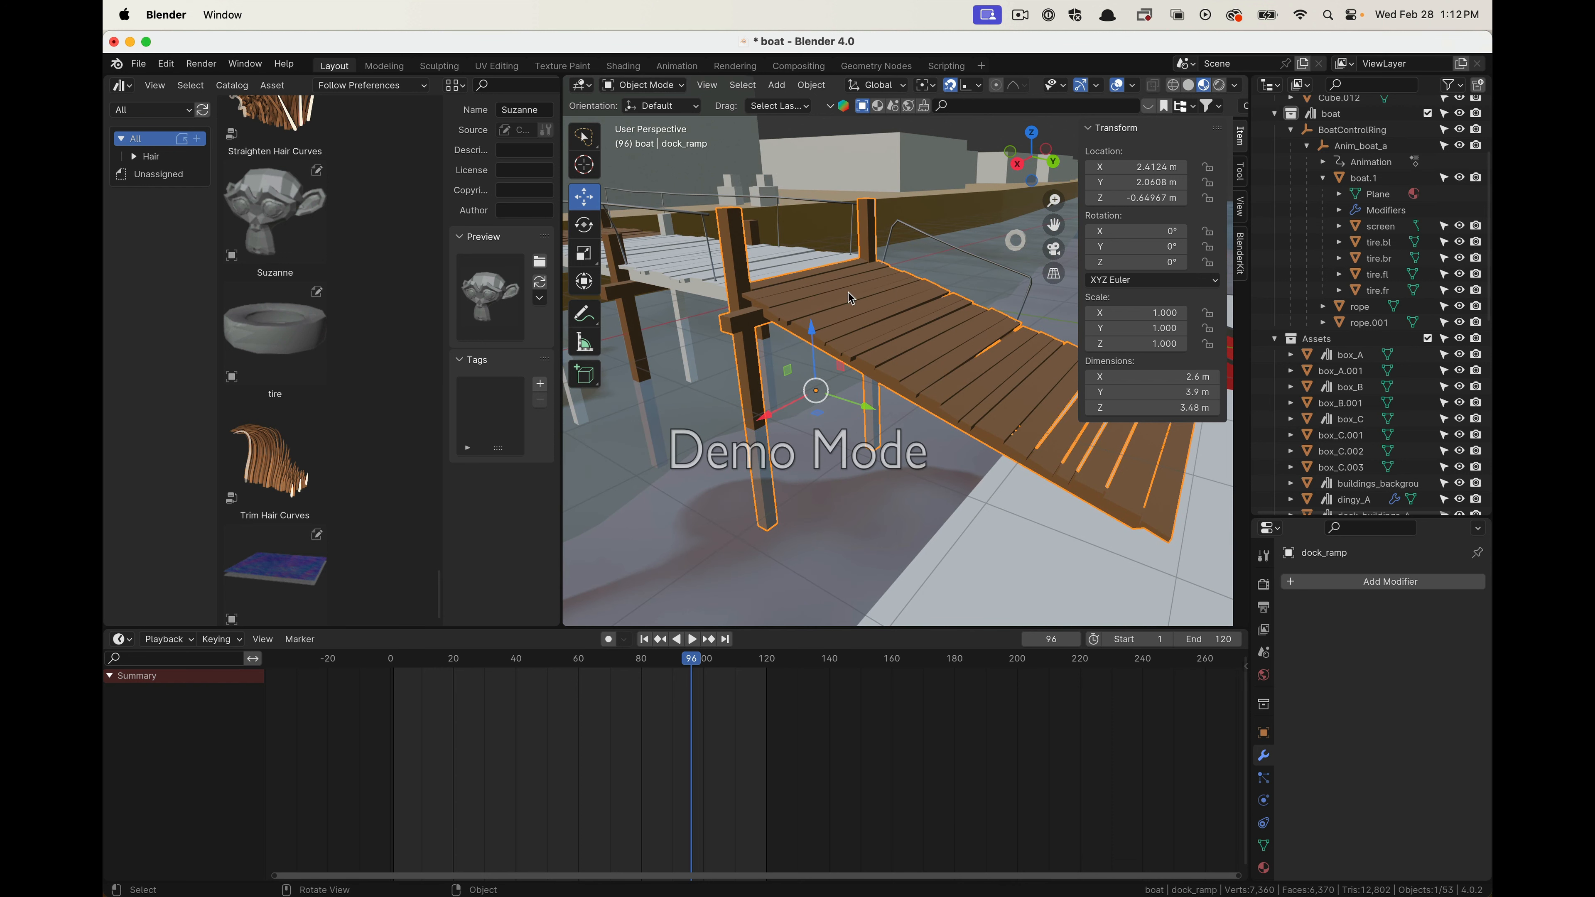
Expand dock_ramp in the scene hierarchy down to its Cube.040 mesh and select its wood-plank material
{"action": "scroll", "coordinate": [1382, 427], "scroll_direction": "down", "scroll_amount": 10}
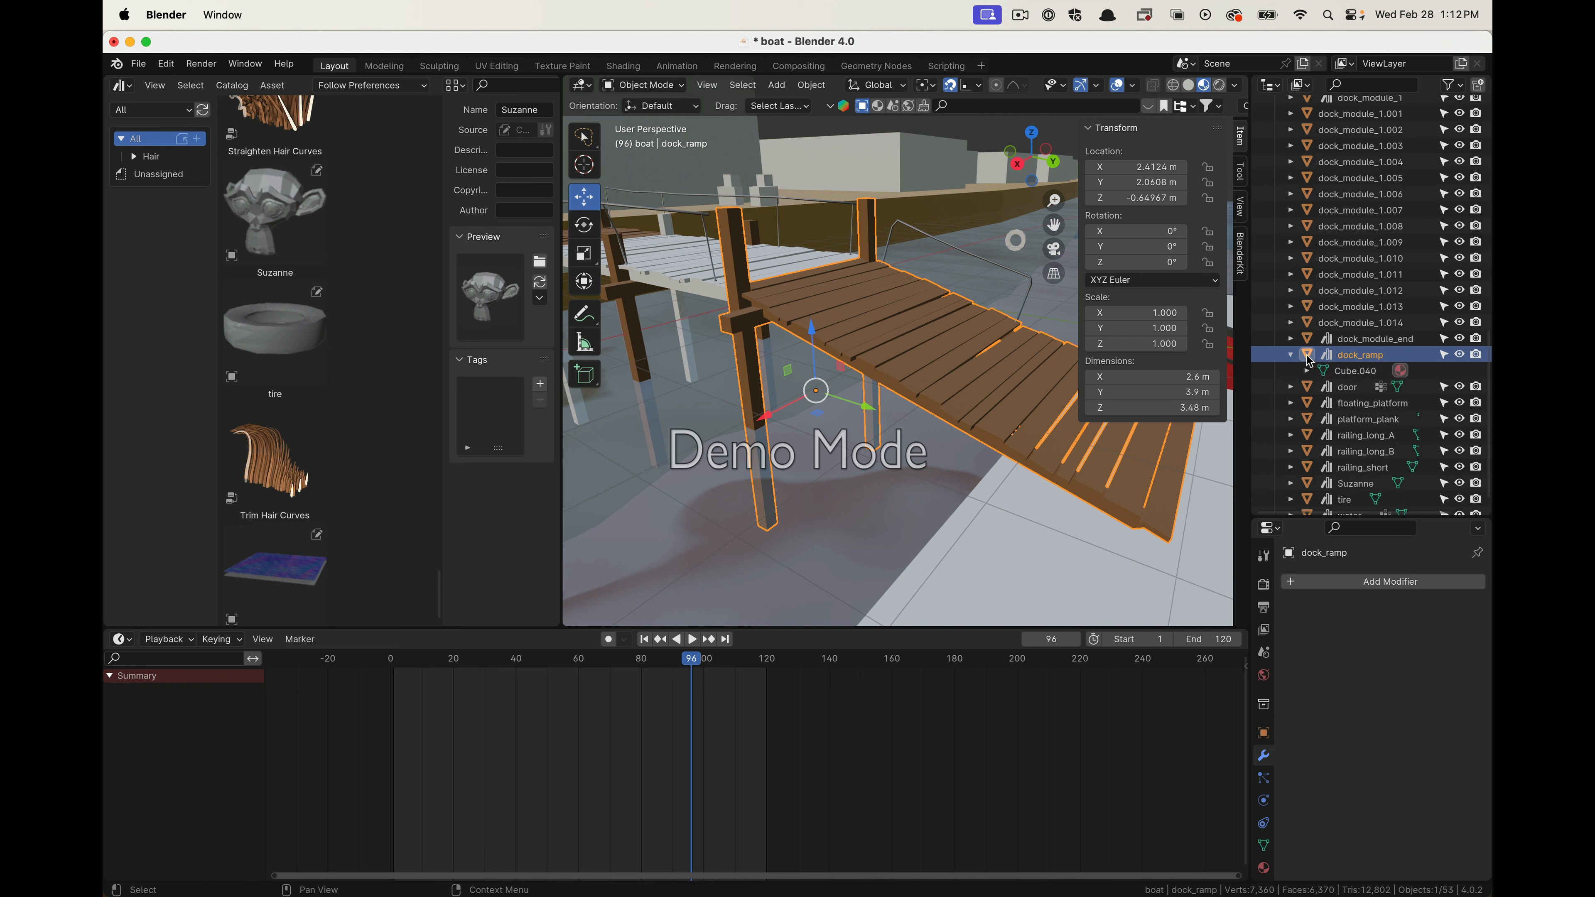
{"action": "left_click", "coordinate": [1290, 355]}
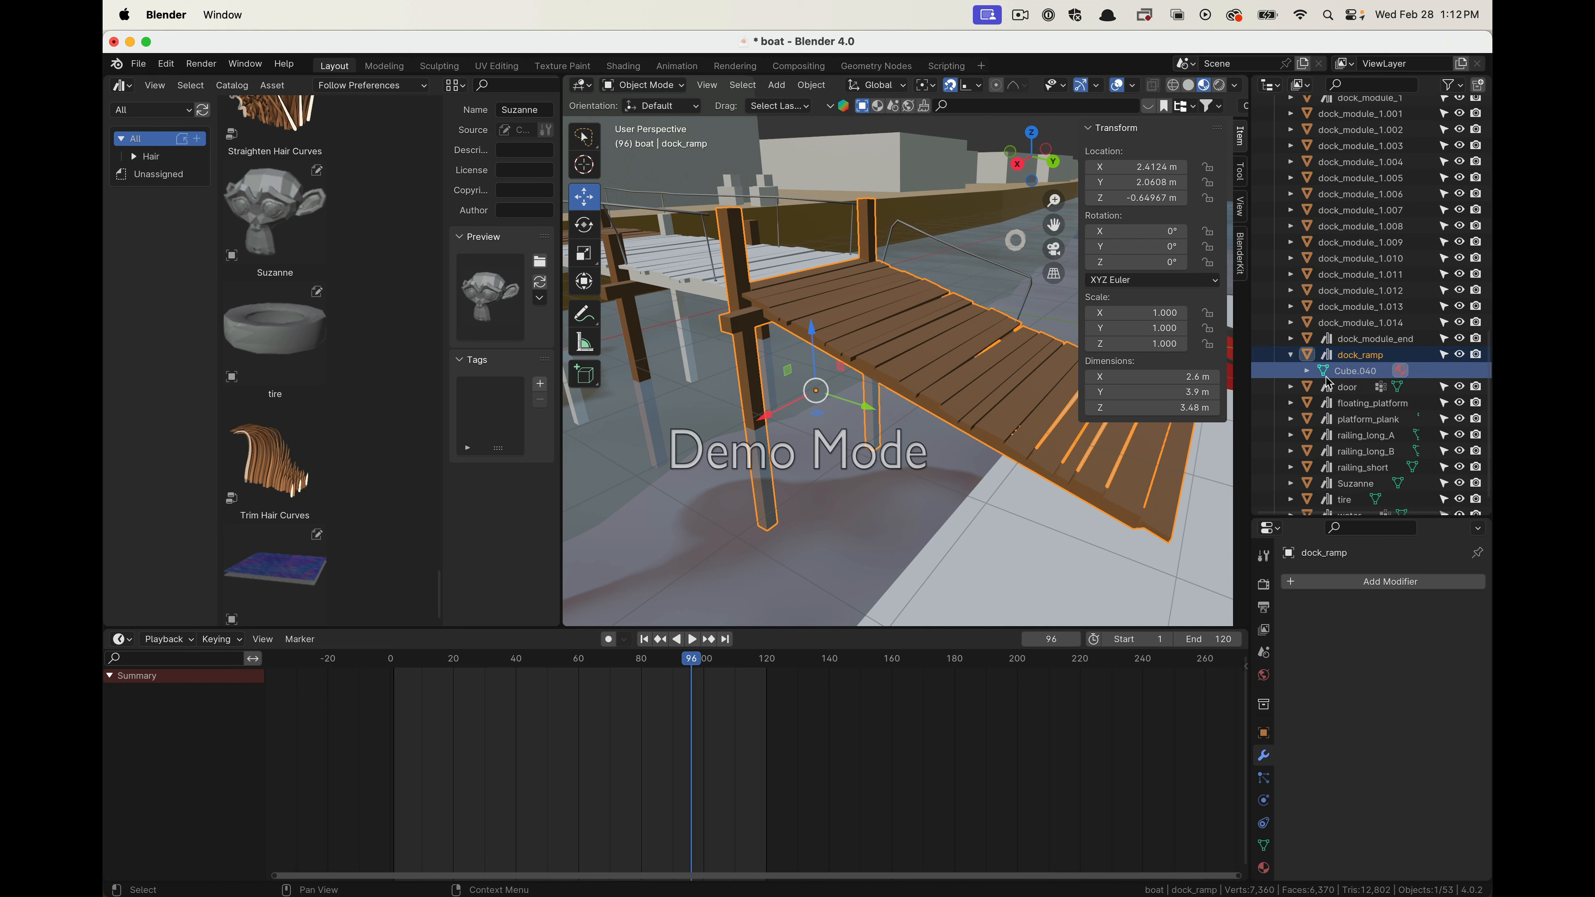
{"action": "left_click", "coordinate": [1309, 371]}
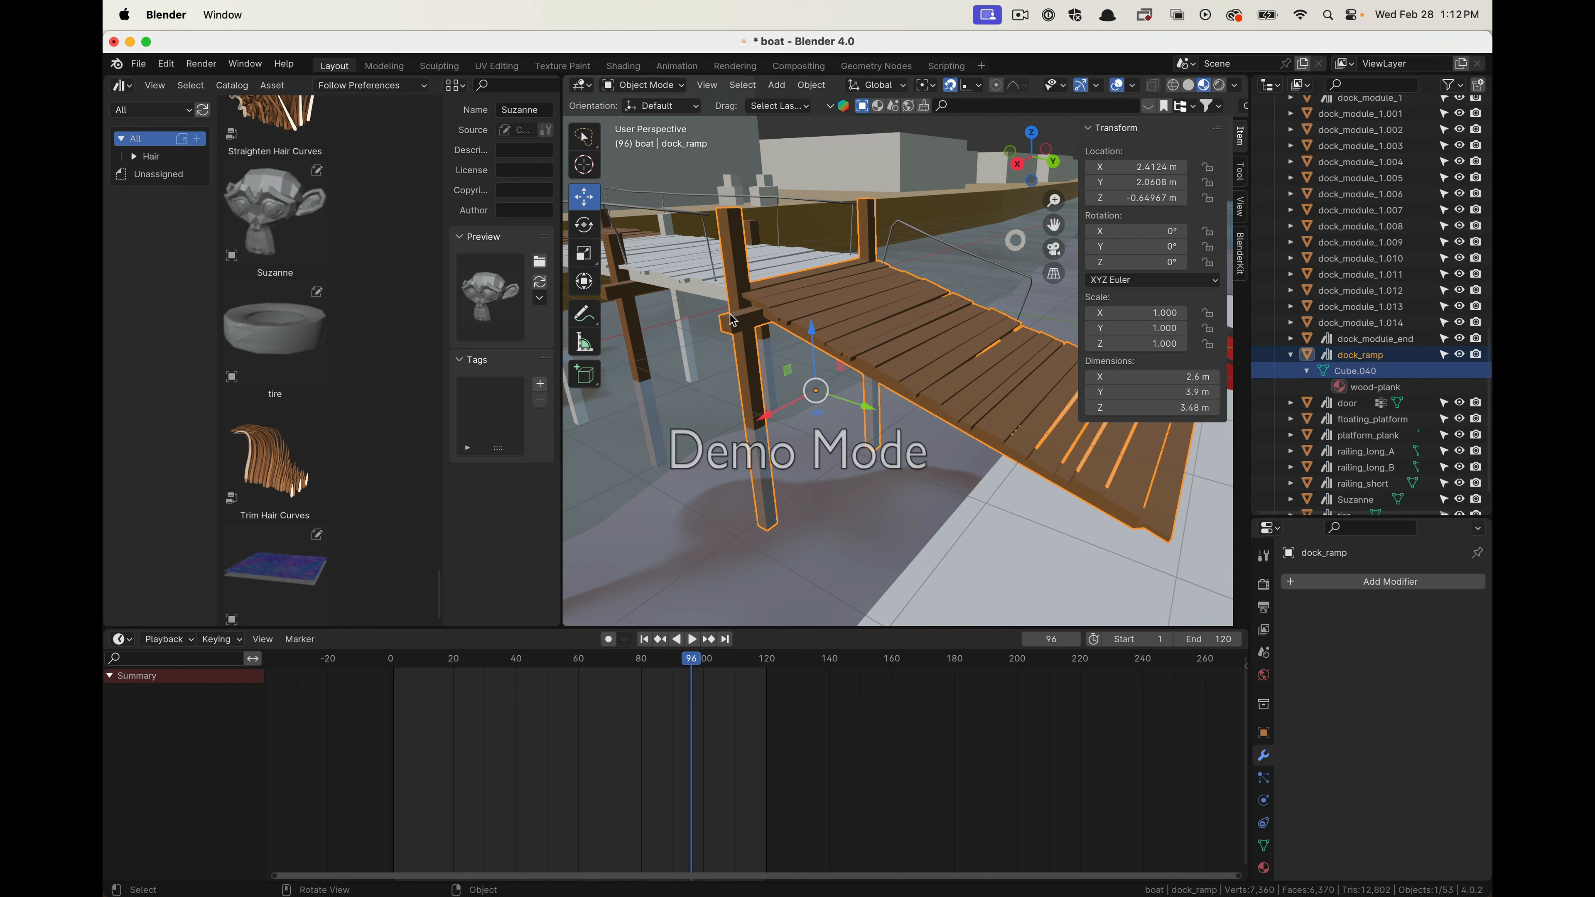
{"action": "left_click", "coordinate": [1416, 392]}
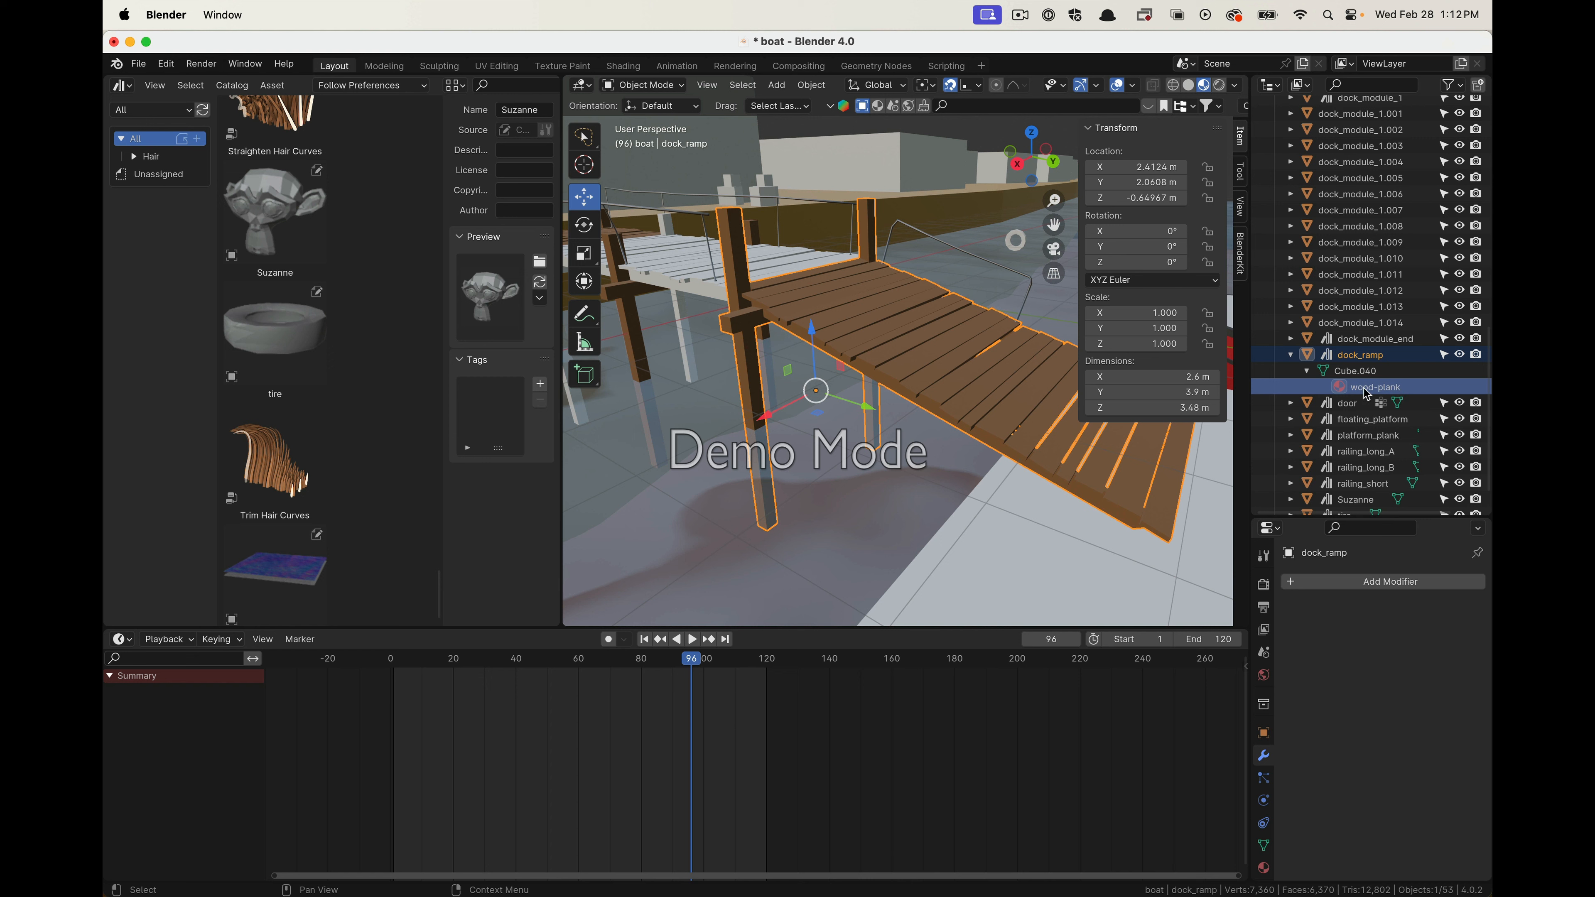
{"action": "left_click", "coordinate": [1347, 376]}
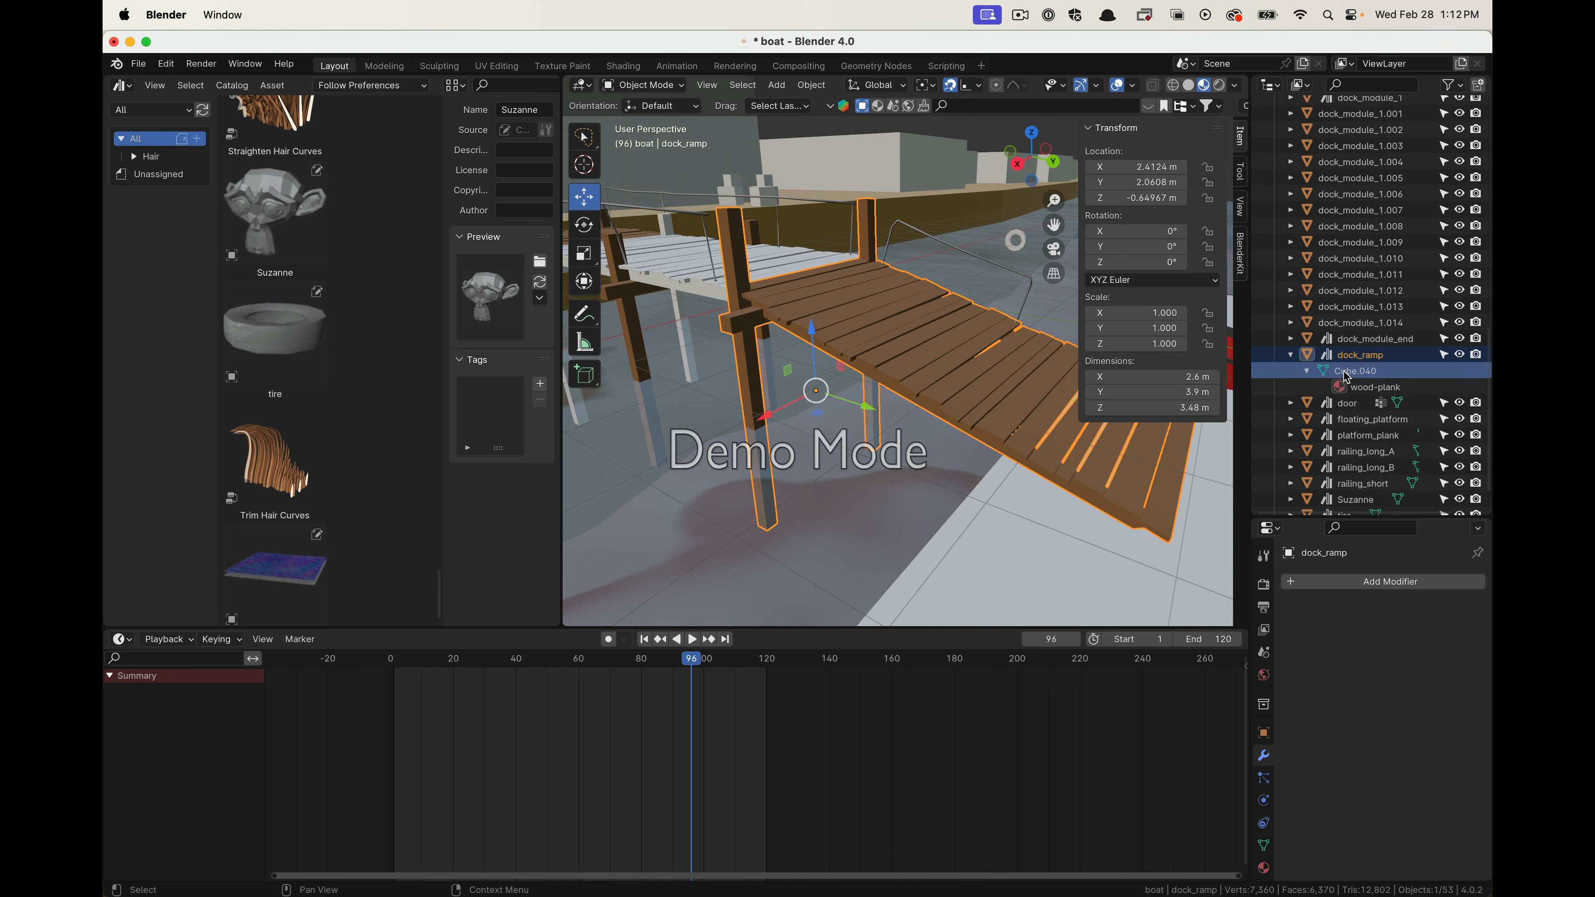
{"action": "left_click", "coordinate": [1378, 392]}
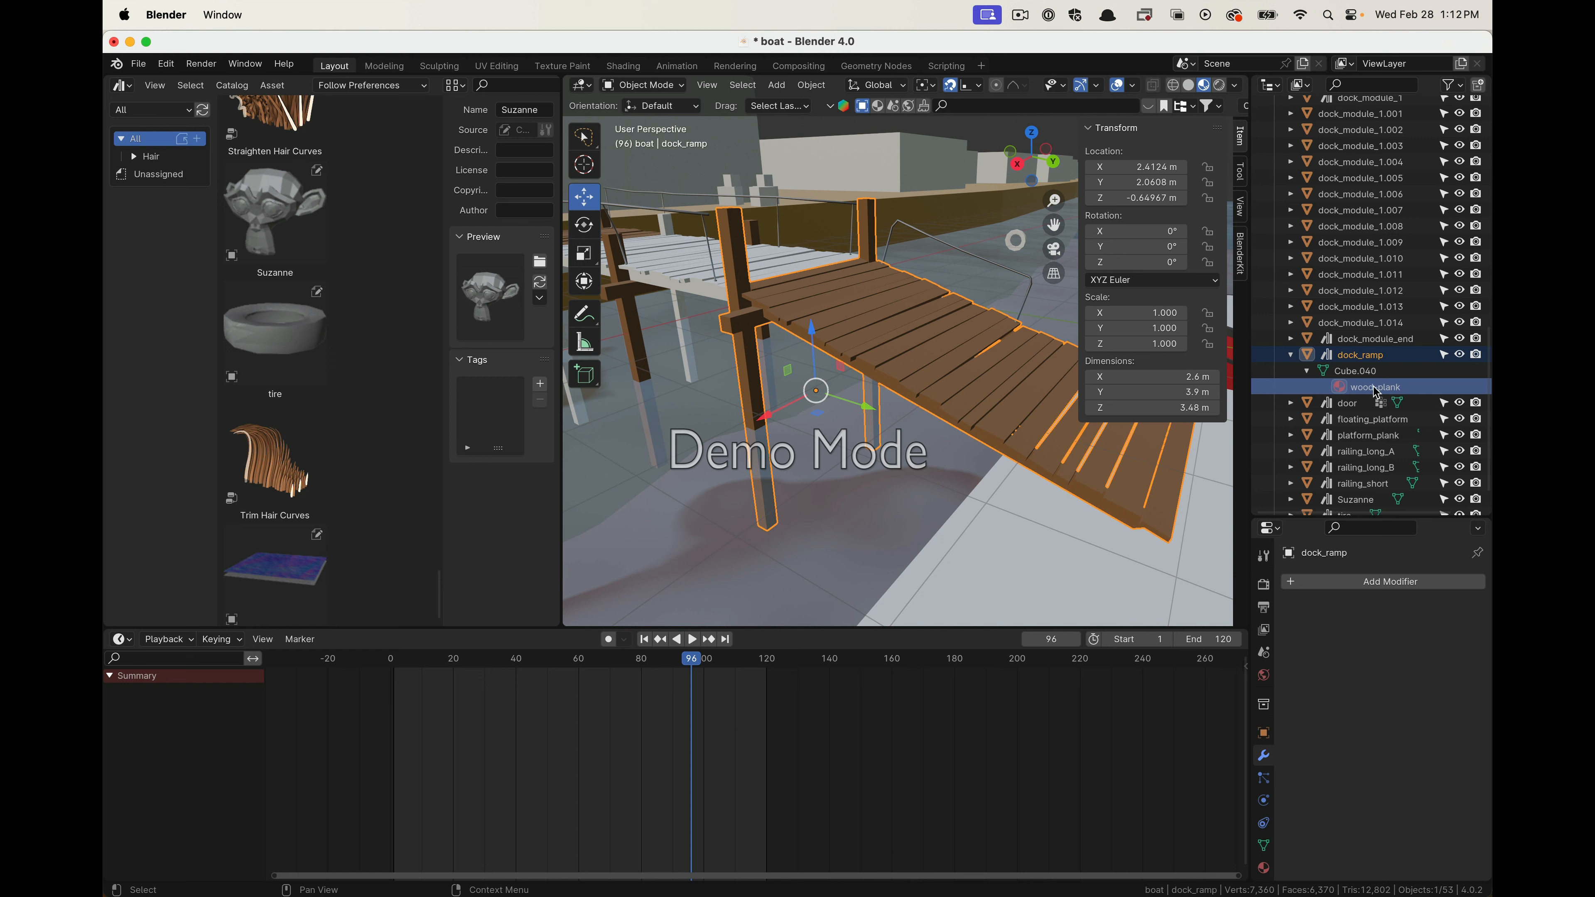
Reselect the dock ramp and set up a glTF Binary (.glb) export limited to Selected Objects
{"action": "left_click", "coordinate": [836, 307]}
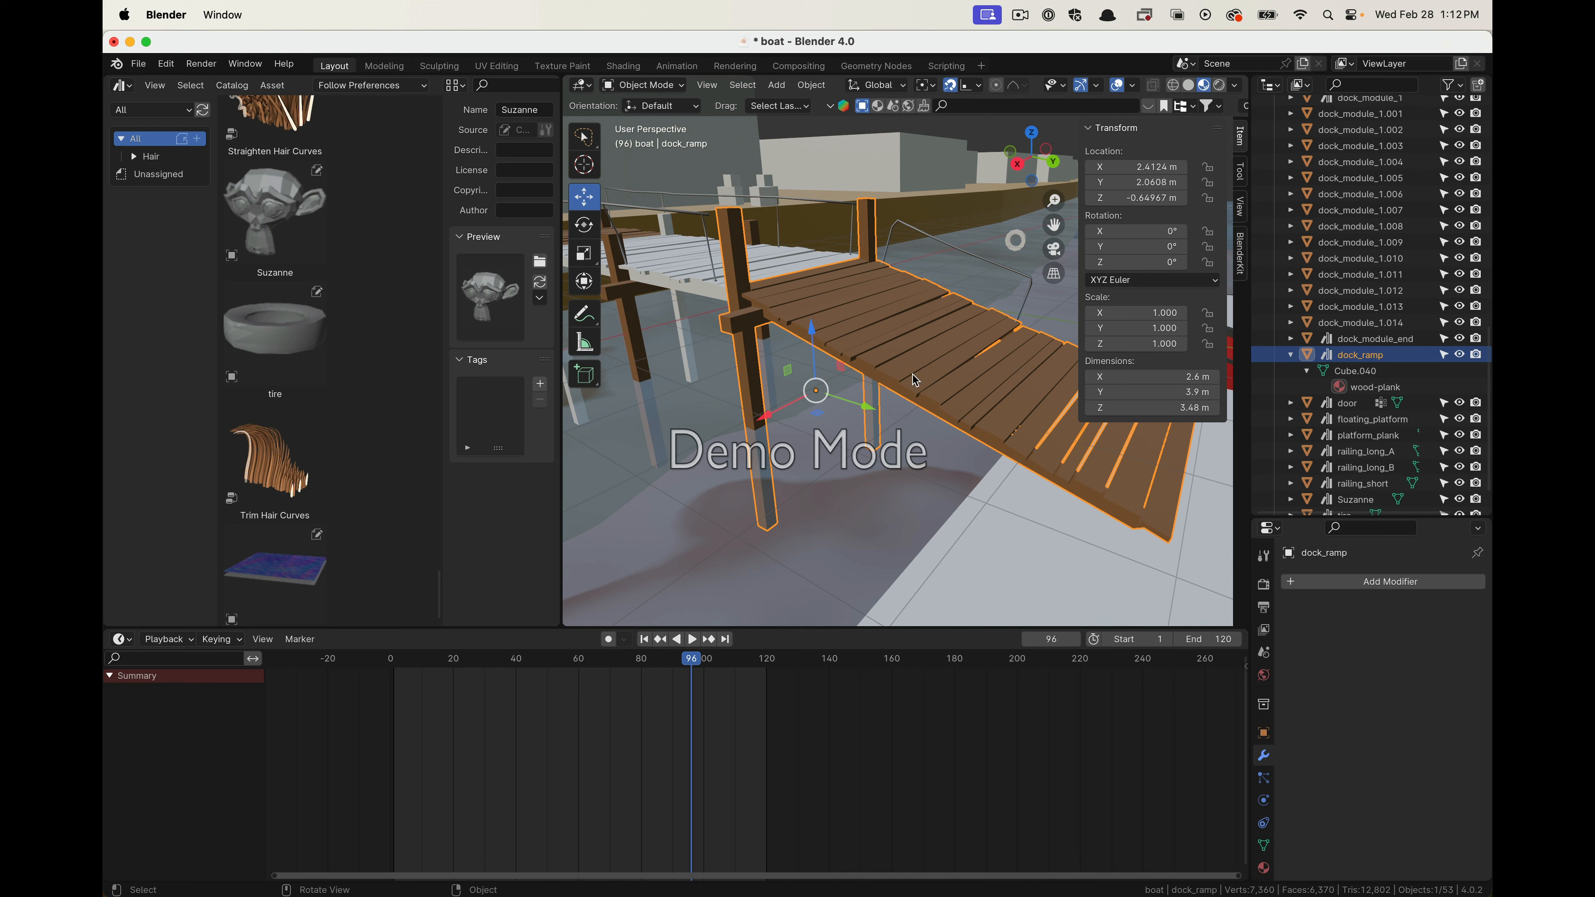
{"action": "middle_click_drag", "start_coordinate": [836, 347], "coordinate": [872, 379]}
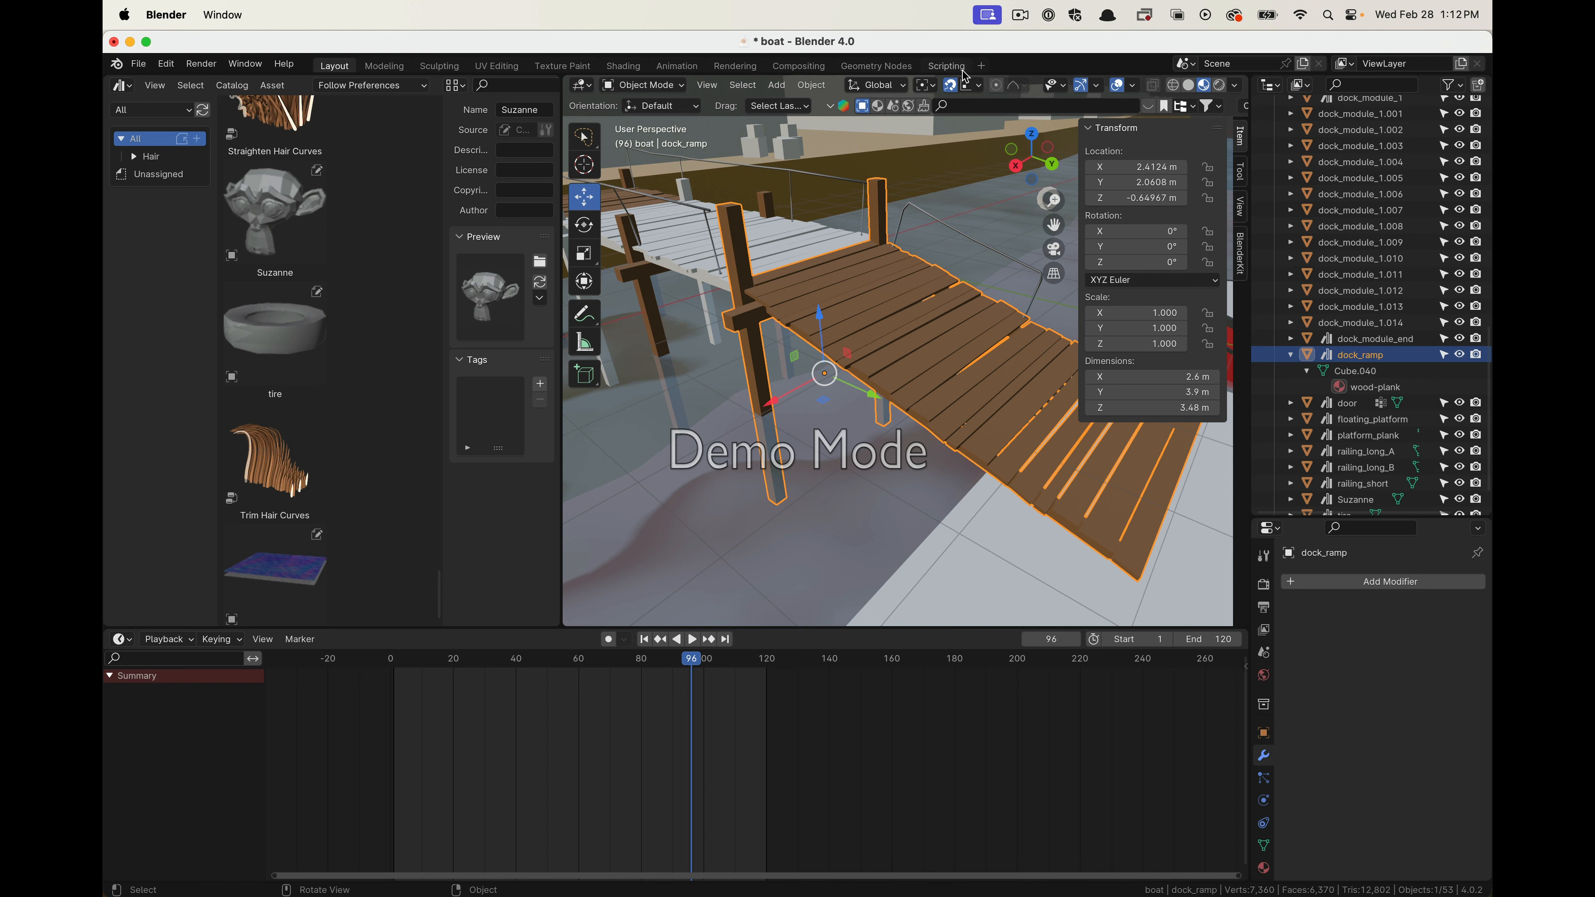
{"action": "scroll", "coordinate": [725, 116], "scroll_direction": "down", "scroll_amount": 3}
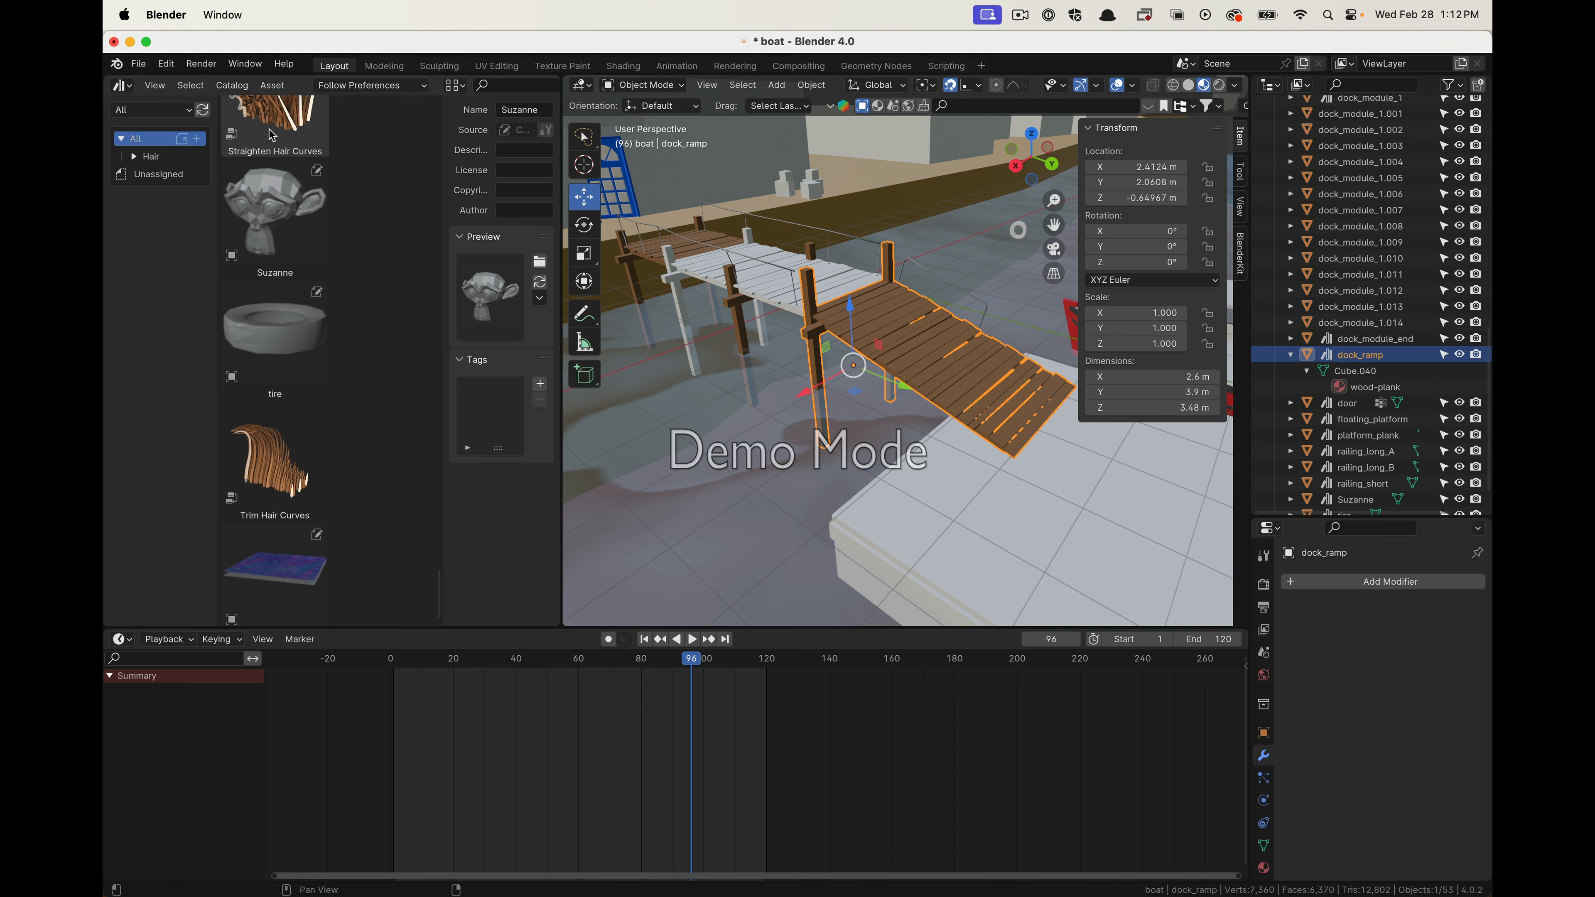
{"action": "left_click", "coordinate": [139, 64]}
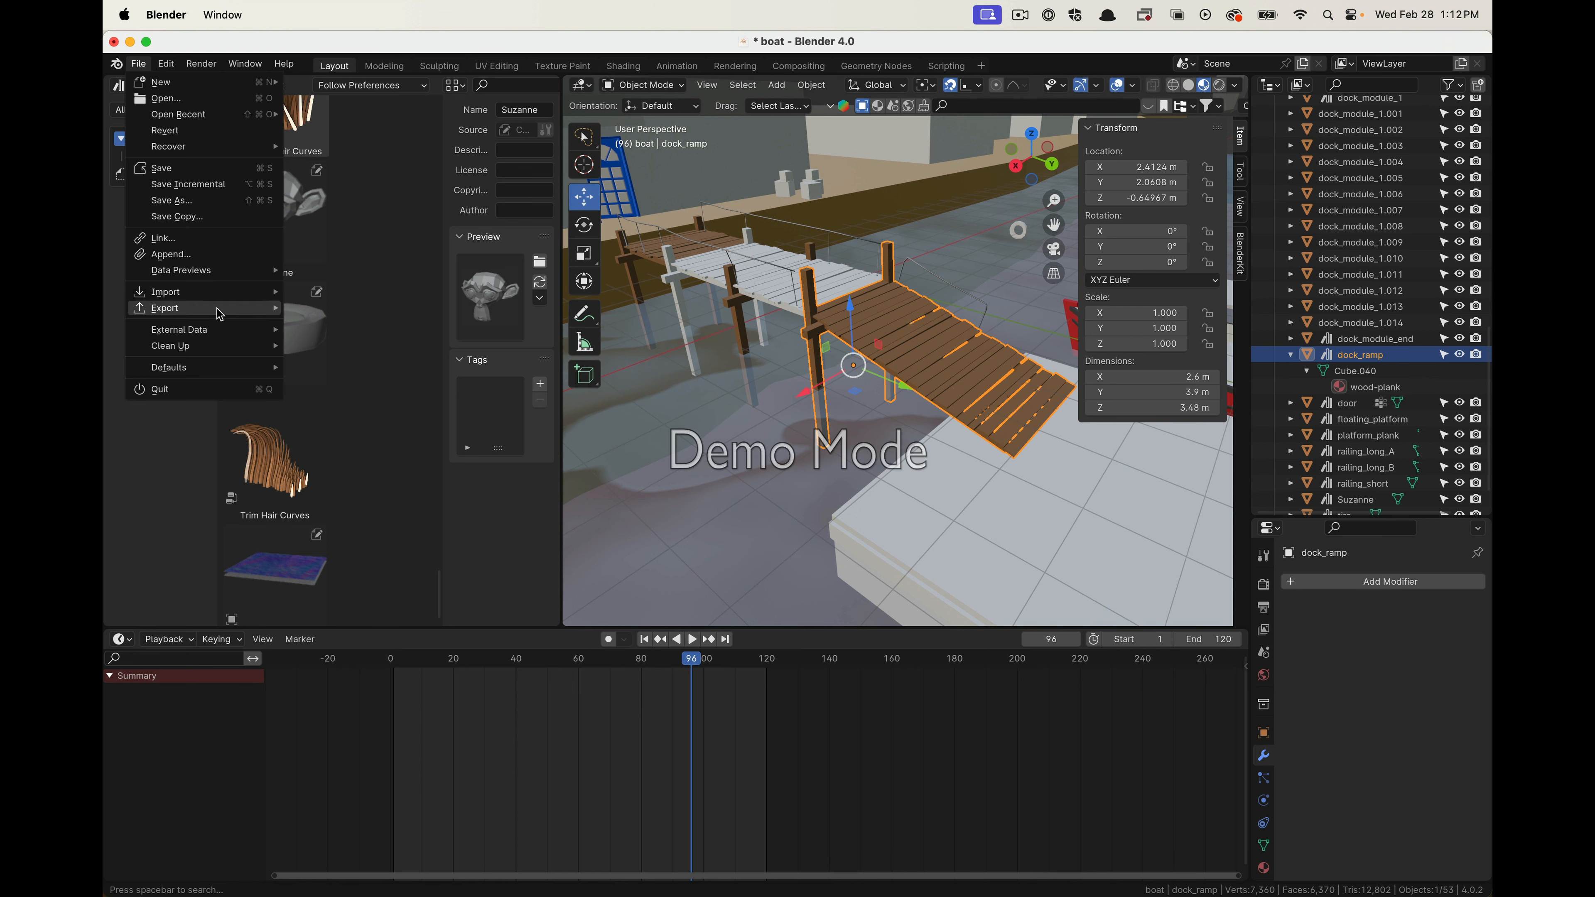
{"action": "mouse_move", "coordinate": [218, 310]}
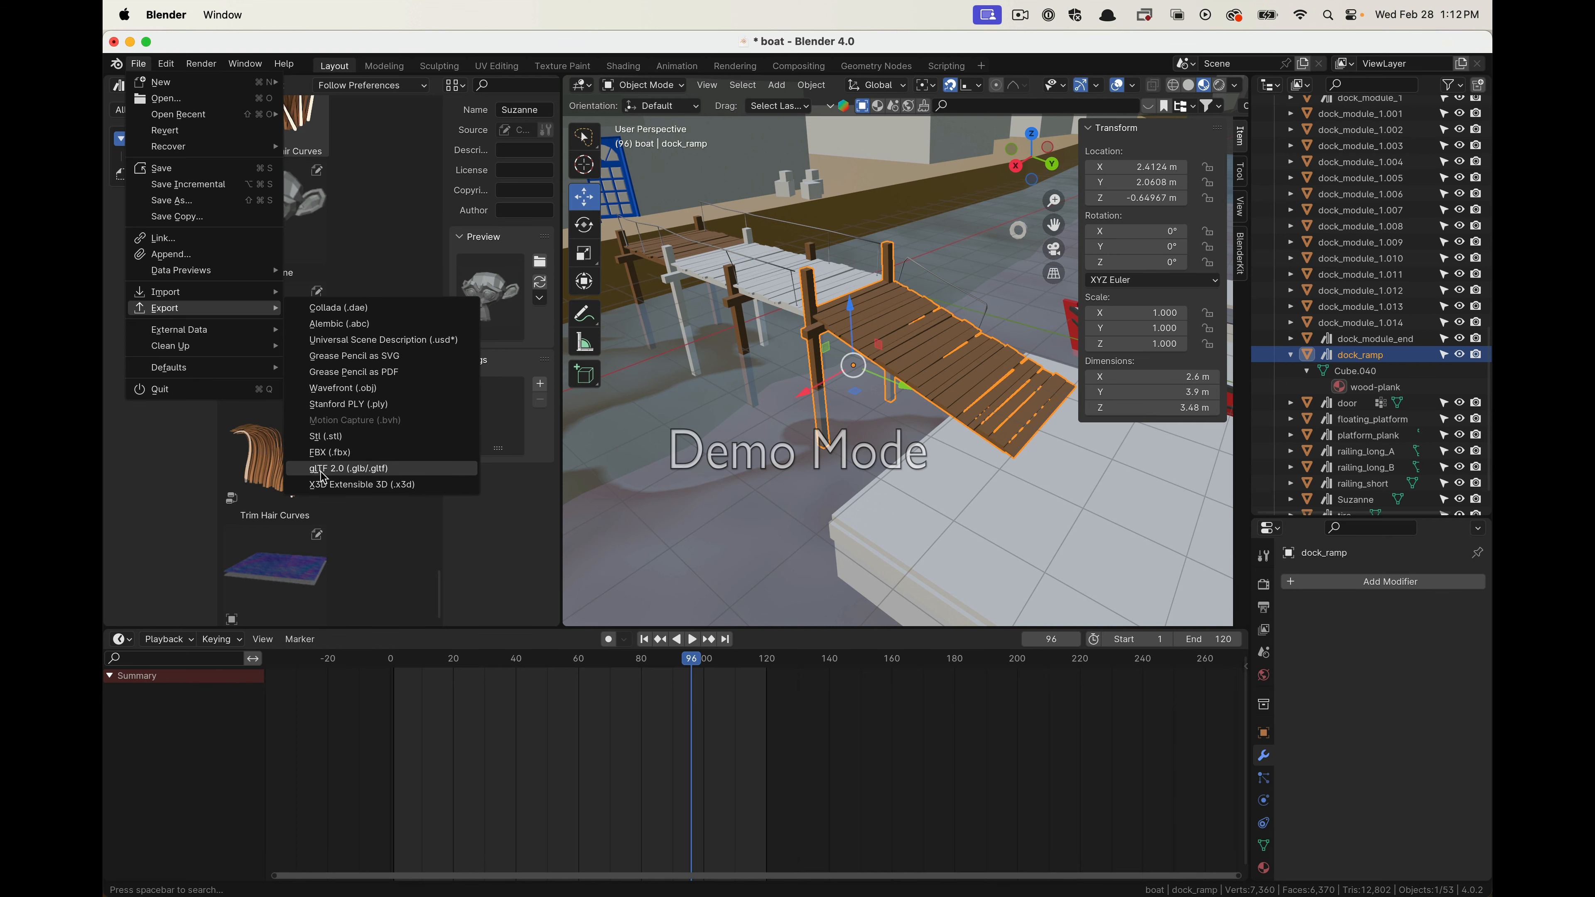
{"action": "left_click", "coordinate": [412, 474]}
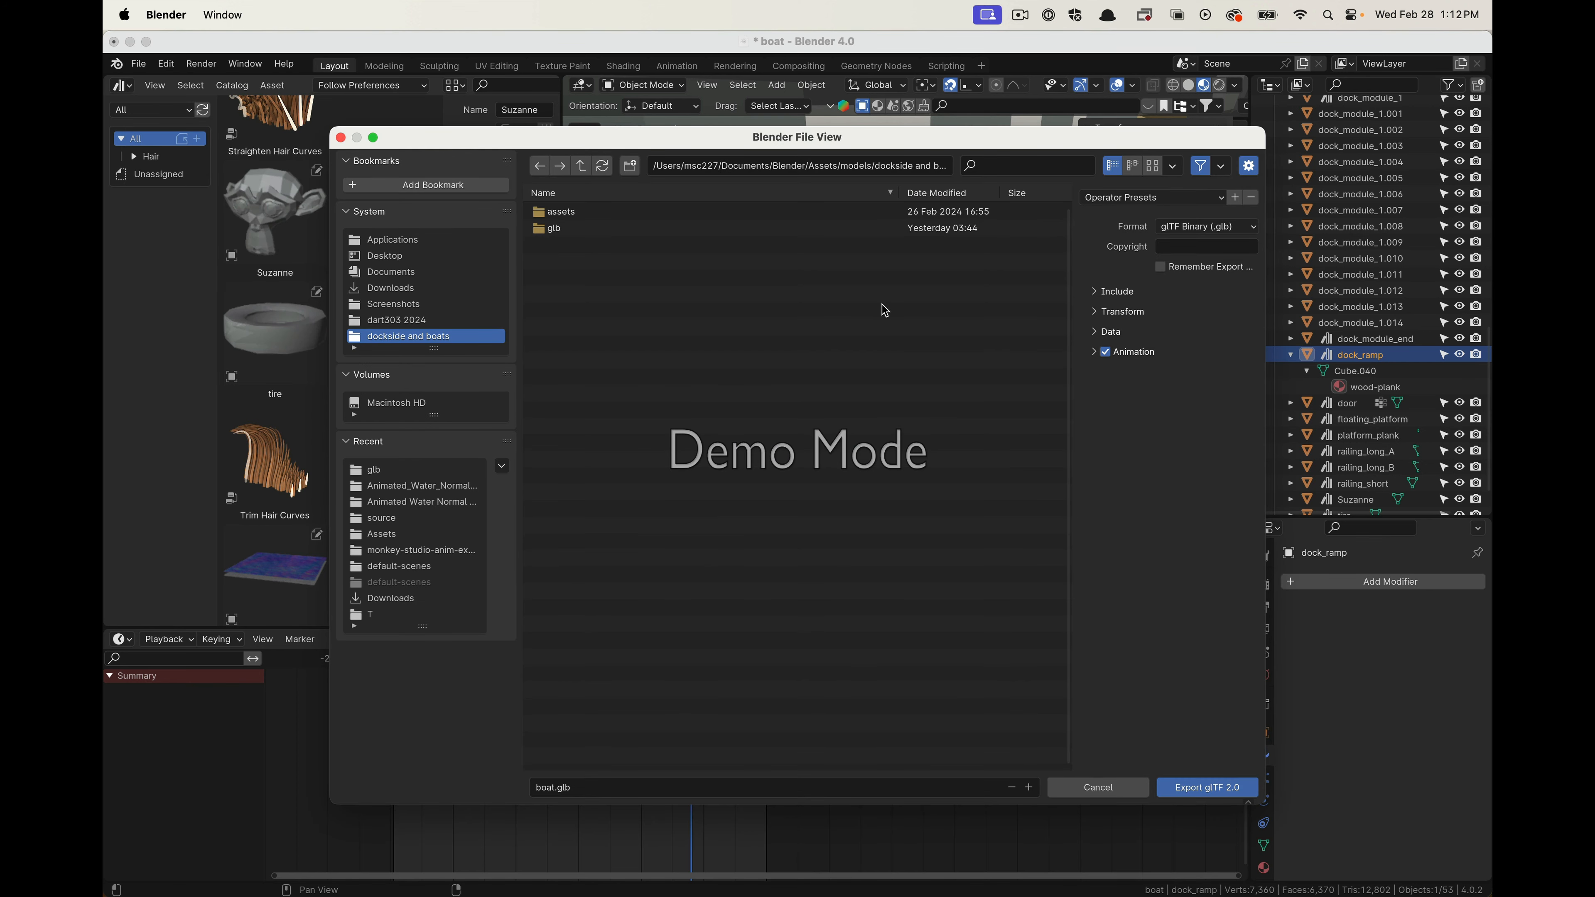
{"action": "left_click_drag", "start_coordinate": [1013, 154], "coordinate": [890, 156]}
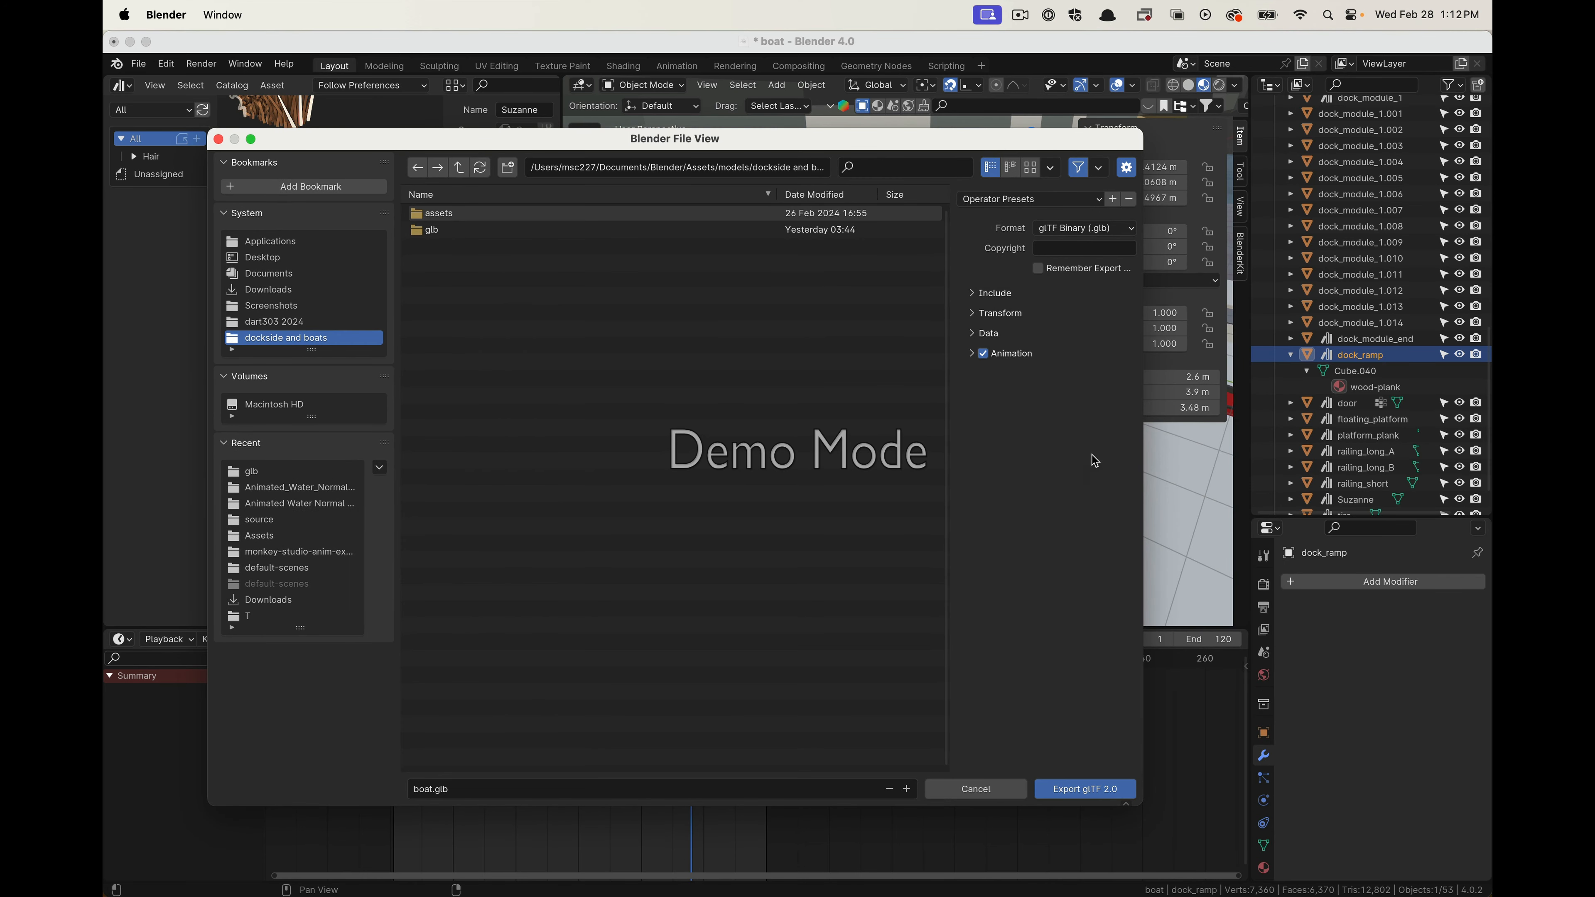
{"action": "left_click", "coordinate": [973, 293]}
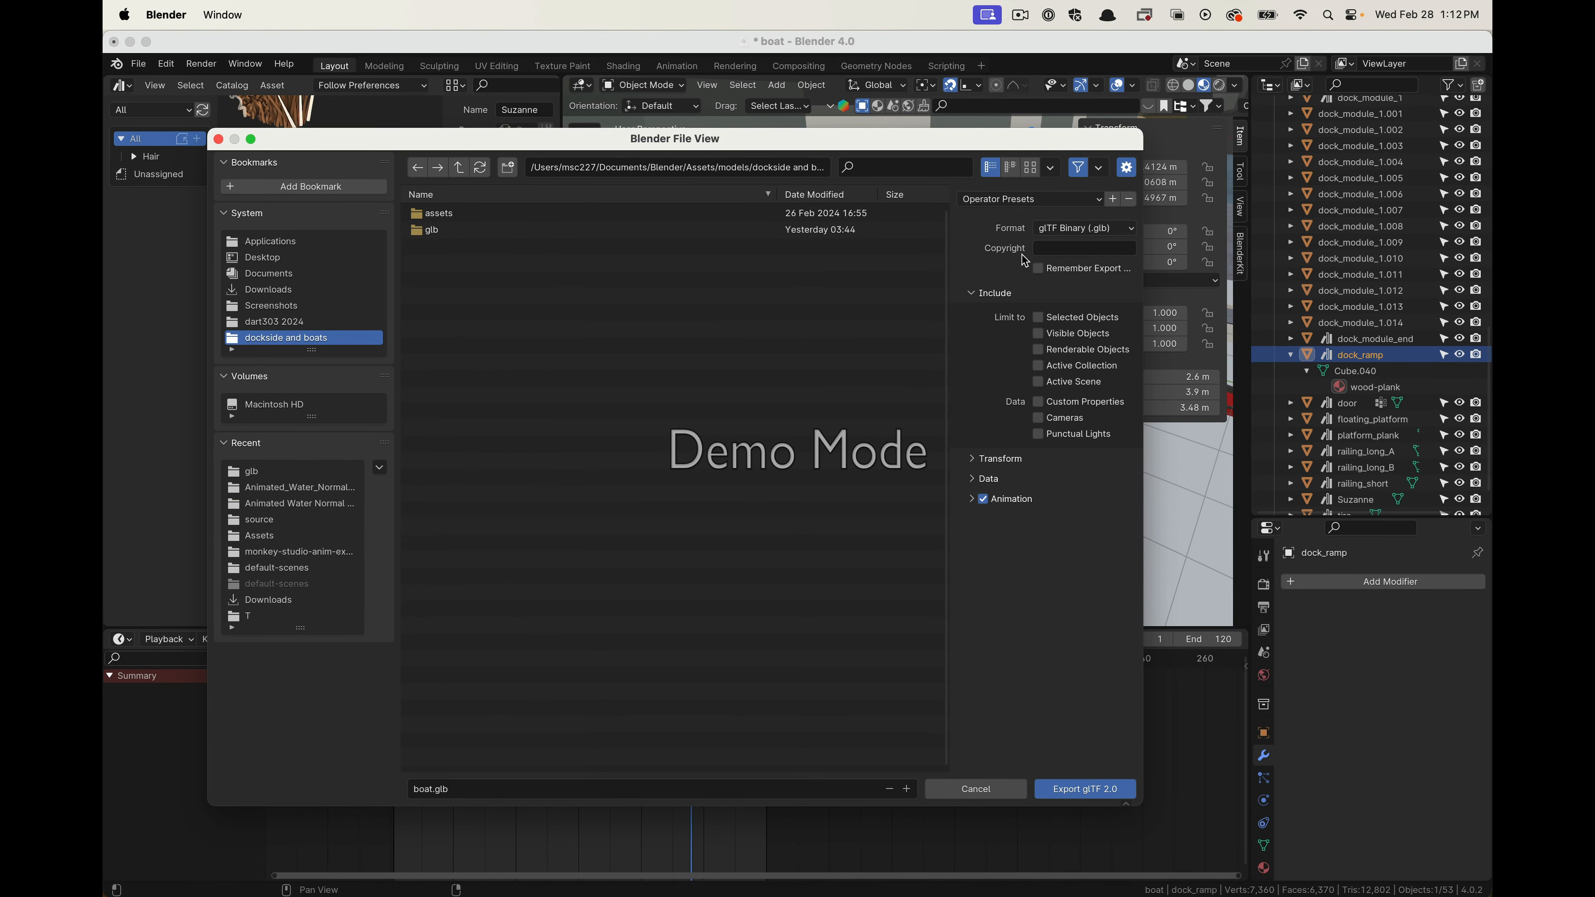
{"action": "left_click", "coordinate": [1038, 318]}
Review the export's Transform and Data settings, including Scene Graph, Mesh, Material and Armature options, and collapse Data again
{"action": "left_click", "coordinate": [970, 480]}
{"action": "left_click", "coordinate": [971, 459]}
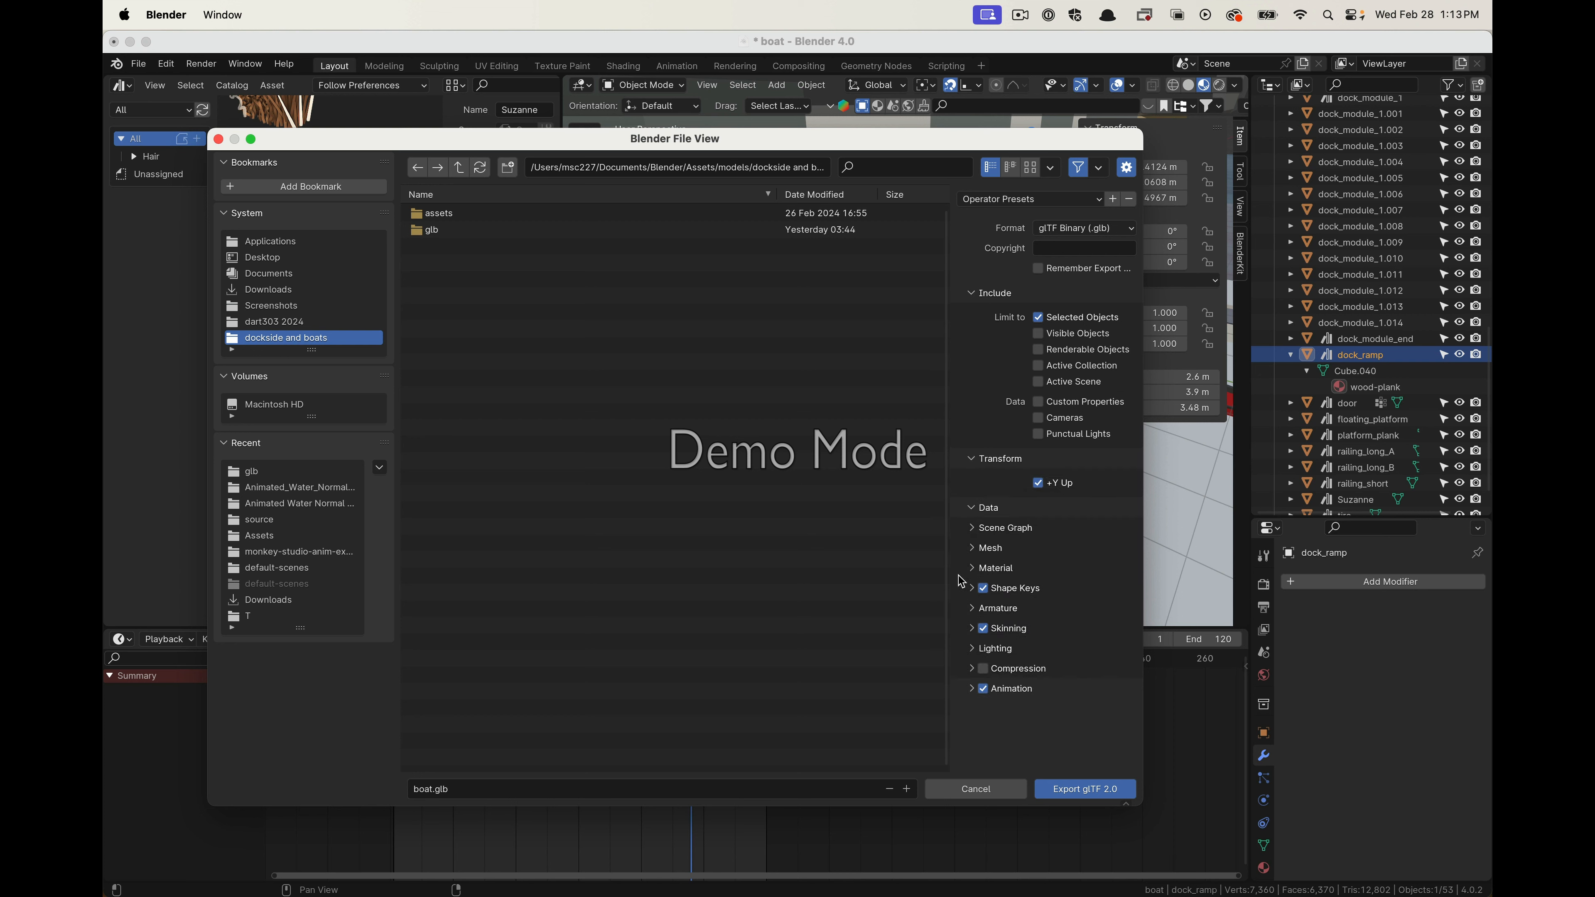
{"action": "left_click", "coordinate": [974, 609]}
{"action": "left_click", "coordinate": [974, 569]}
{"action": "left_click", "coordinate": [976, 548]}
{"action": "left_click", "coordinate": [976, 528]}
{"action": "scroll", "coordinate": [1002, 617], "scroll_direction": "down", "scroll_amount": 8}
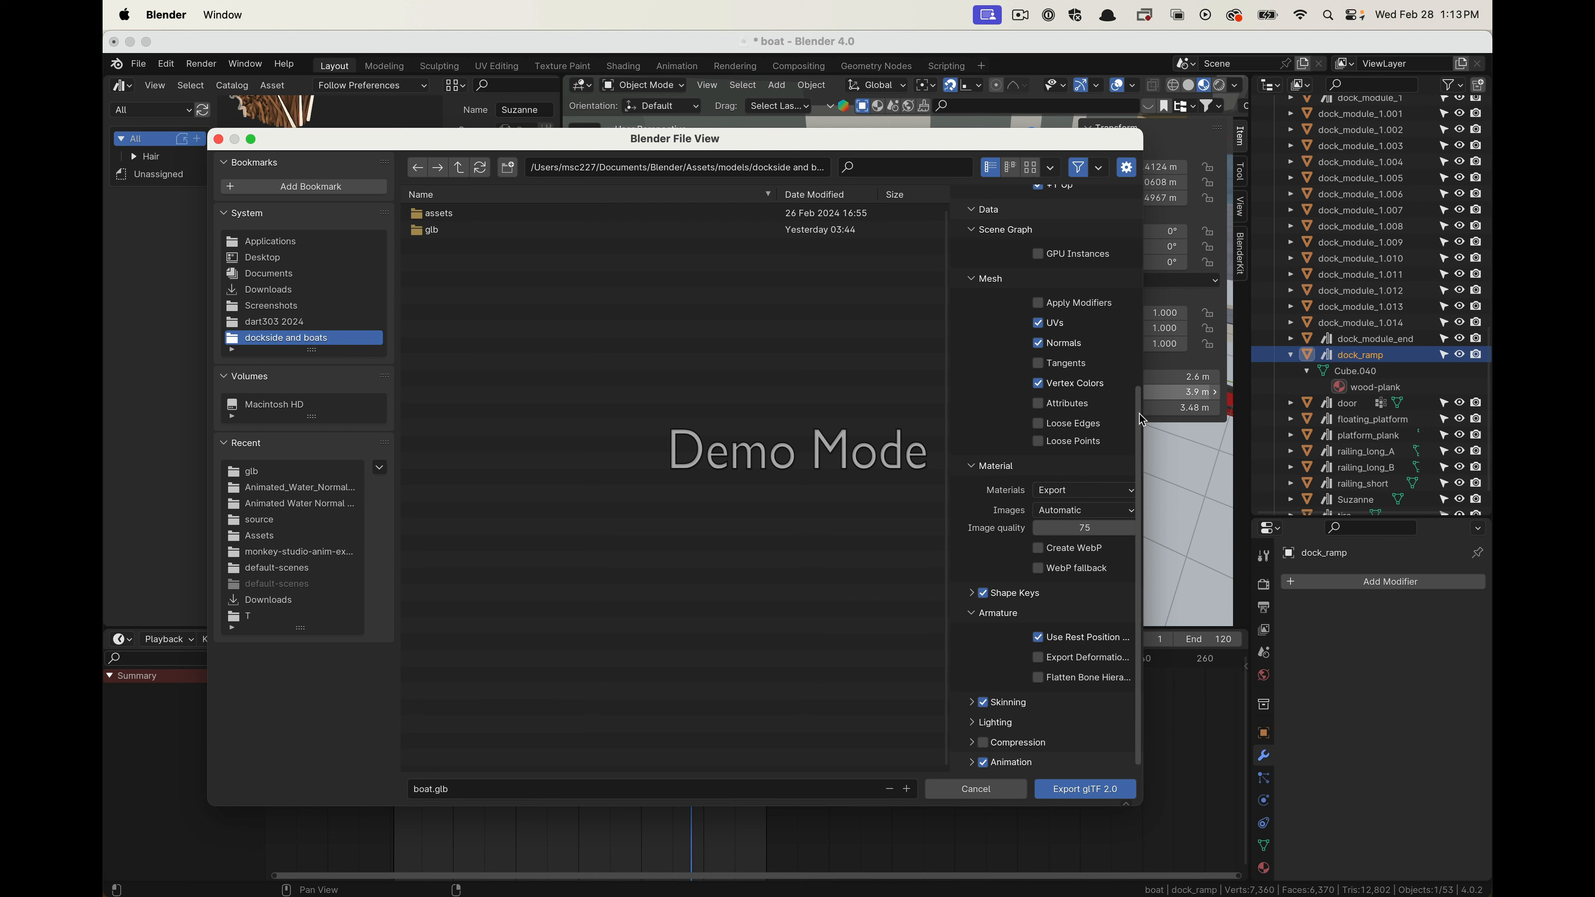
{"action": "left_click", "coordinate": [972, 279]}
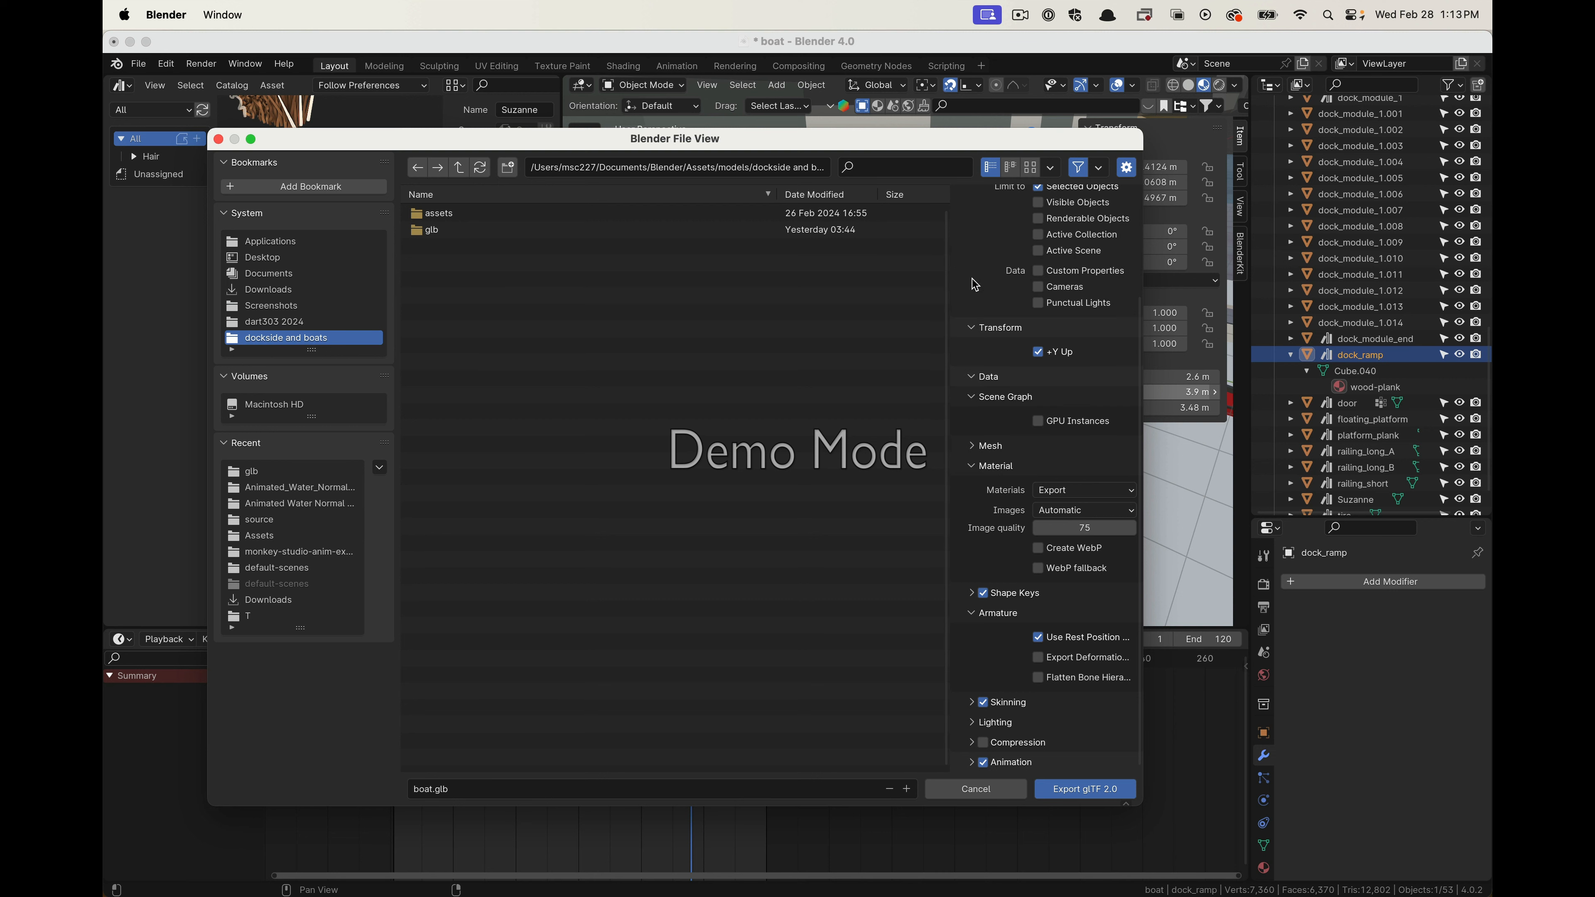
{"action": "left_click", "coordinate": [992, 508]}
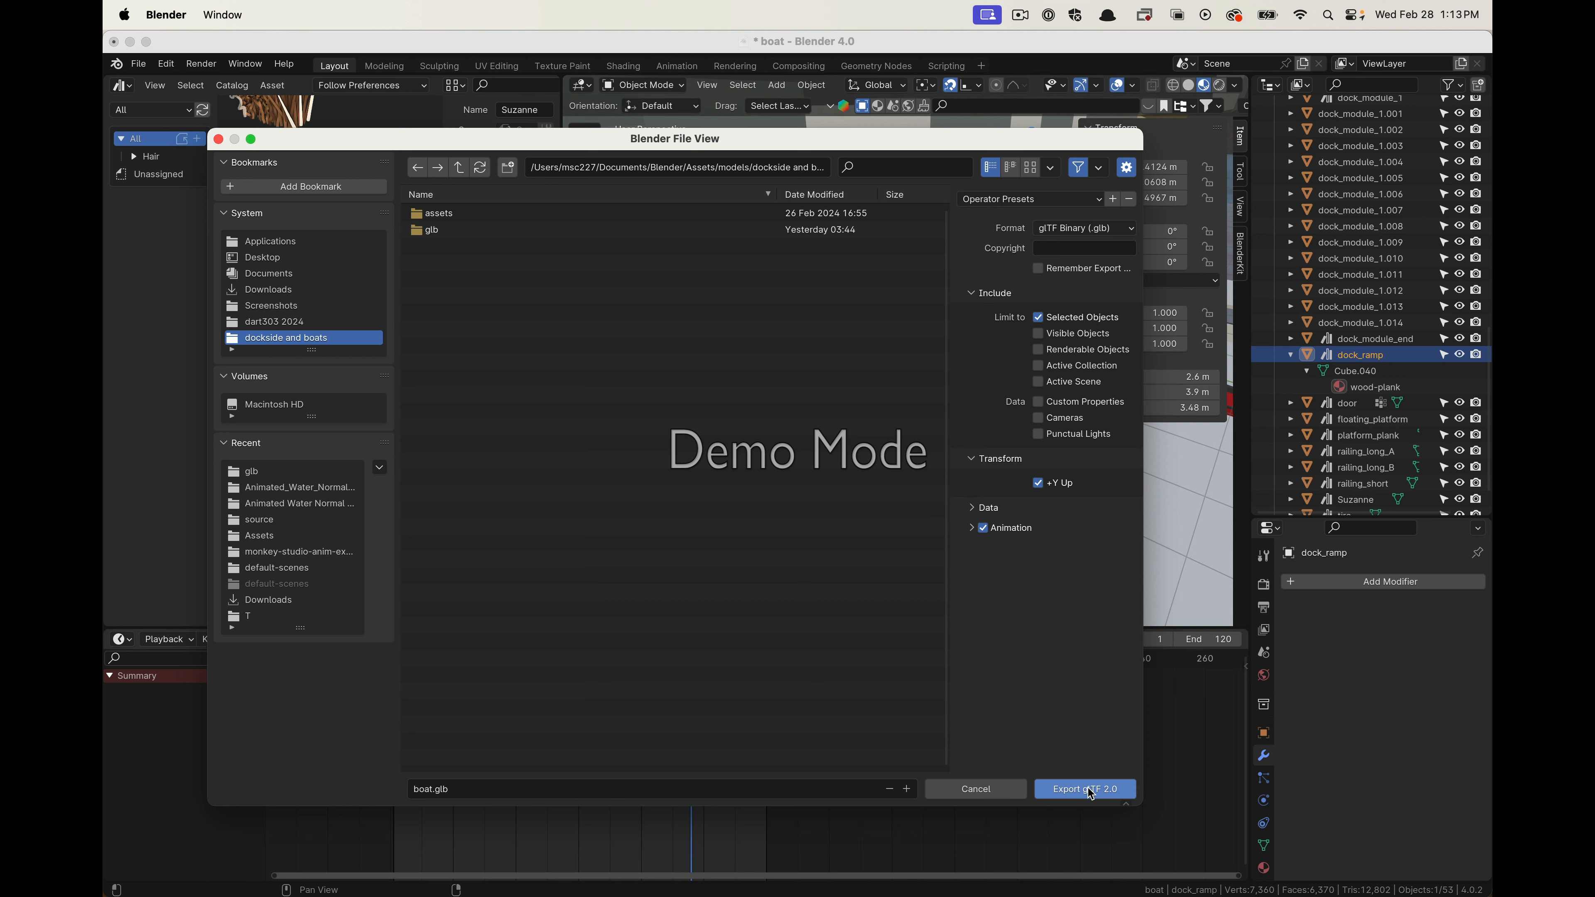
Choose dock_ramp.glb in the glb folder as the export file, cancel the export and return to the scene hierarchy
{"action": "left_click", "coordinate": [422, 789]}
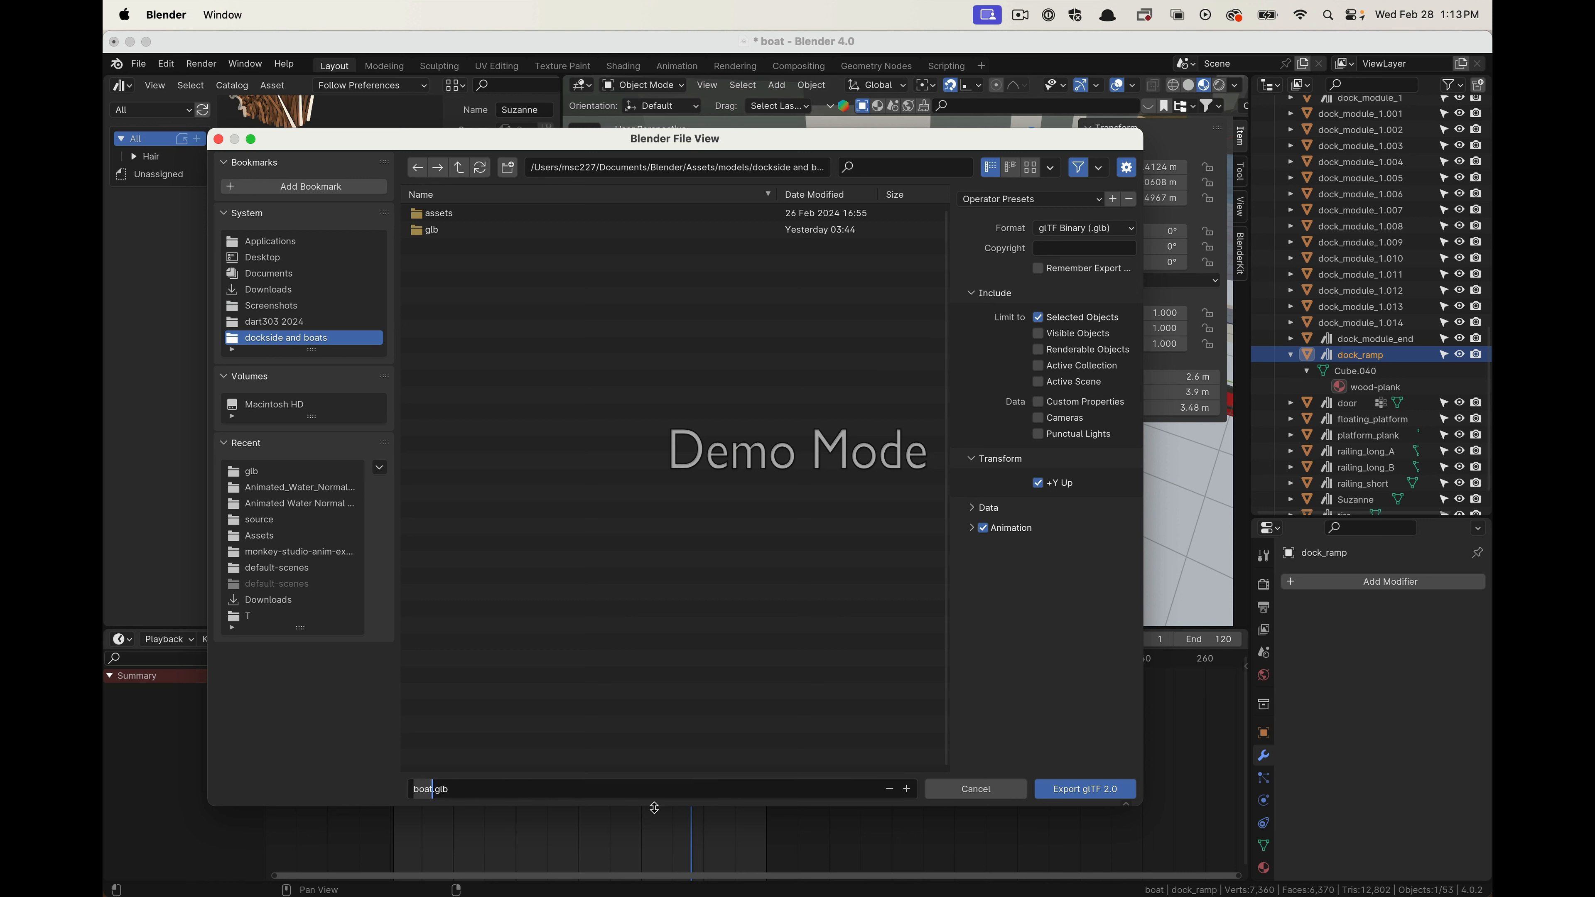
{"action": "double_click", "coordinate": [428, 231]}
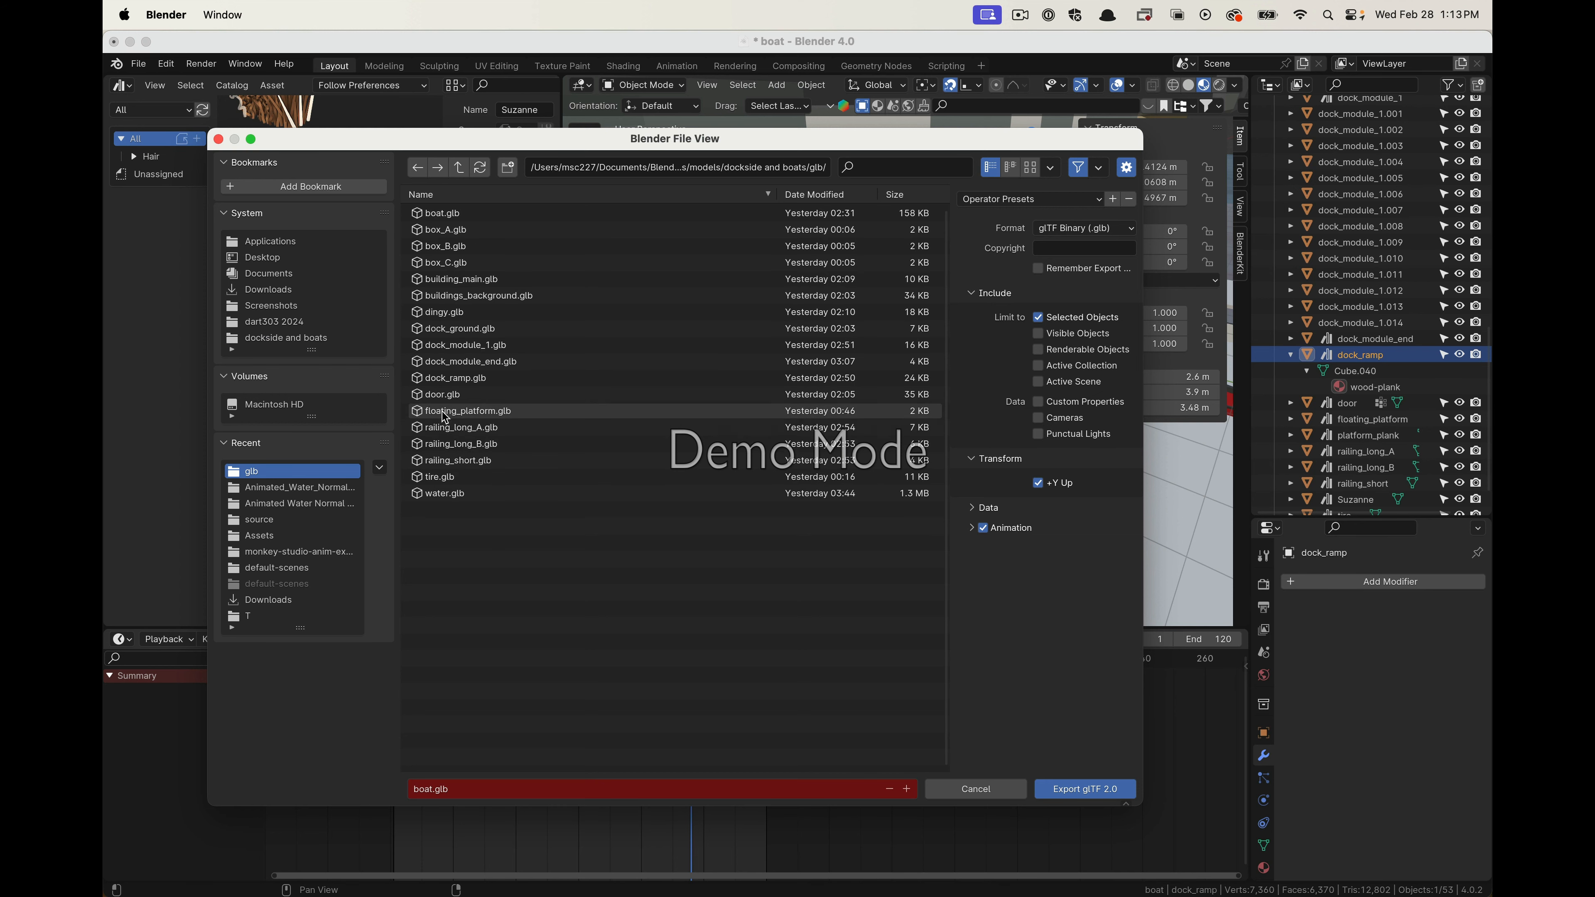
{"action": "left_click", "coordinate": [489, 378]}
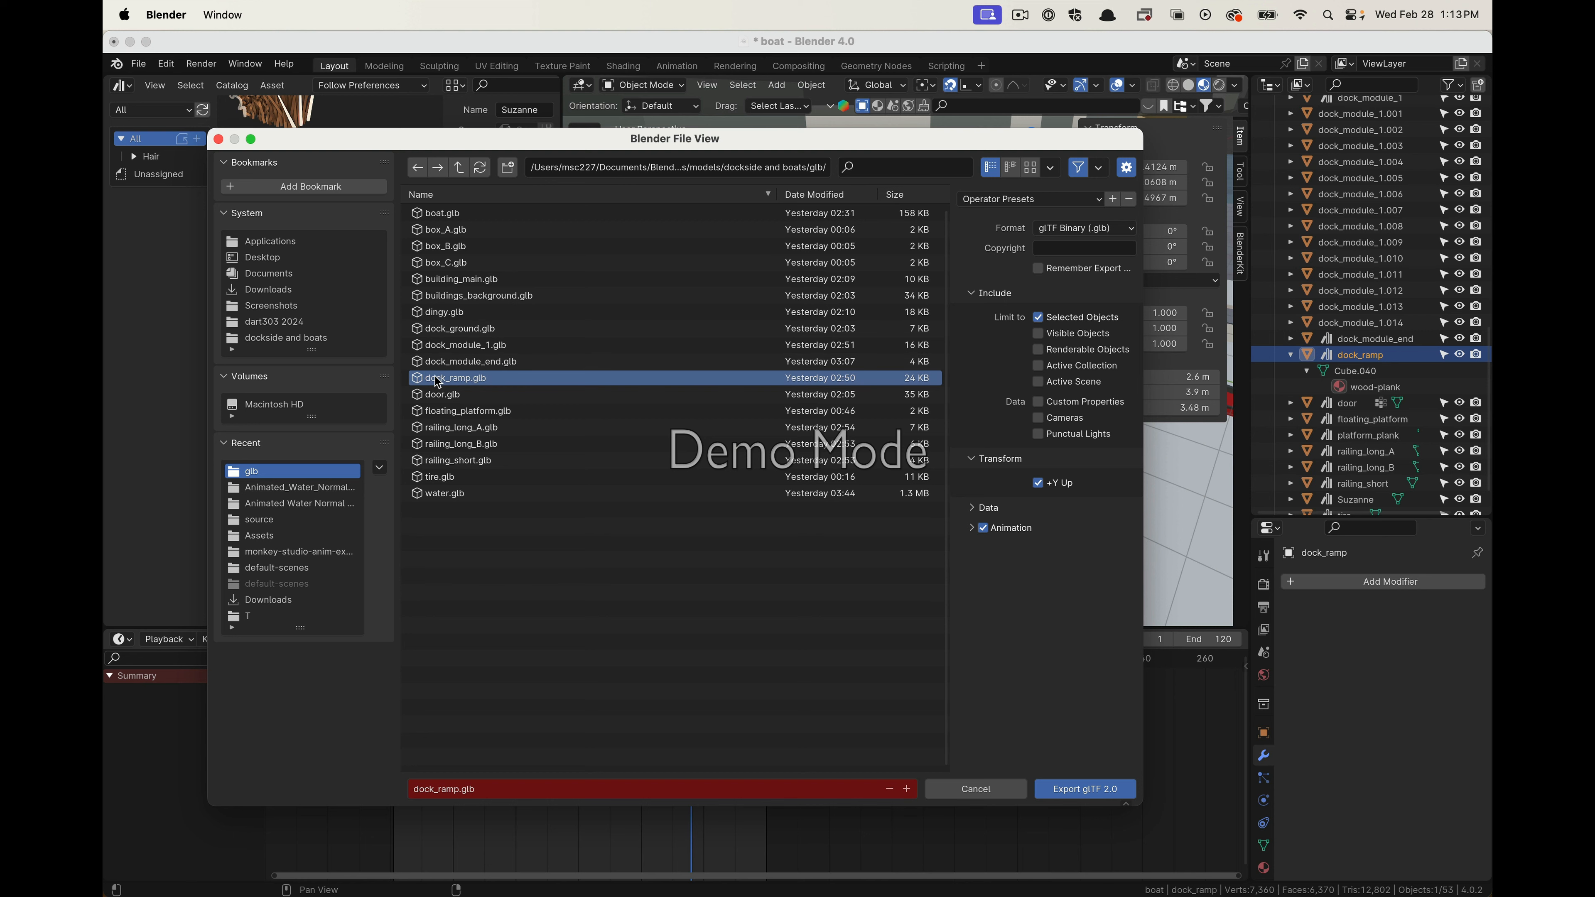
{"action": "left_click", "coordinate": [985, 791]}
{"action": "scroll", "coordinate": [1363, 377], "scroll_direction": "down", "scroll_amount": 2}
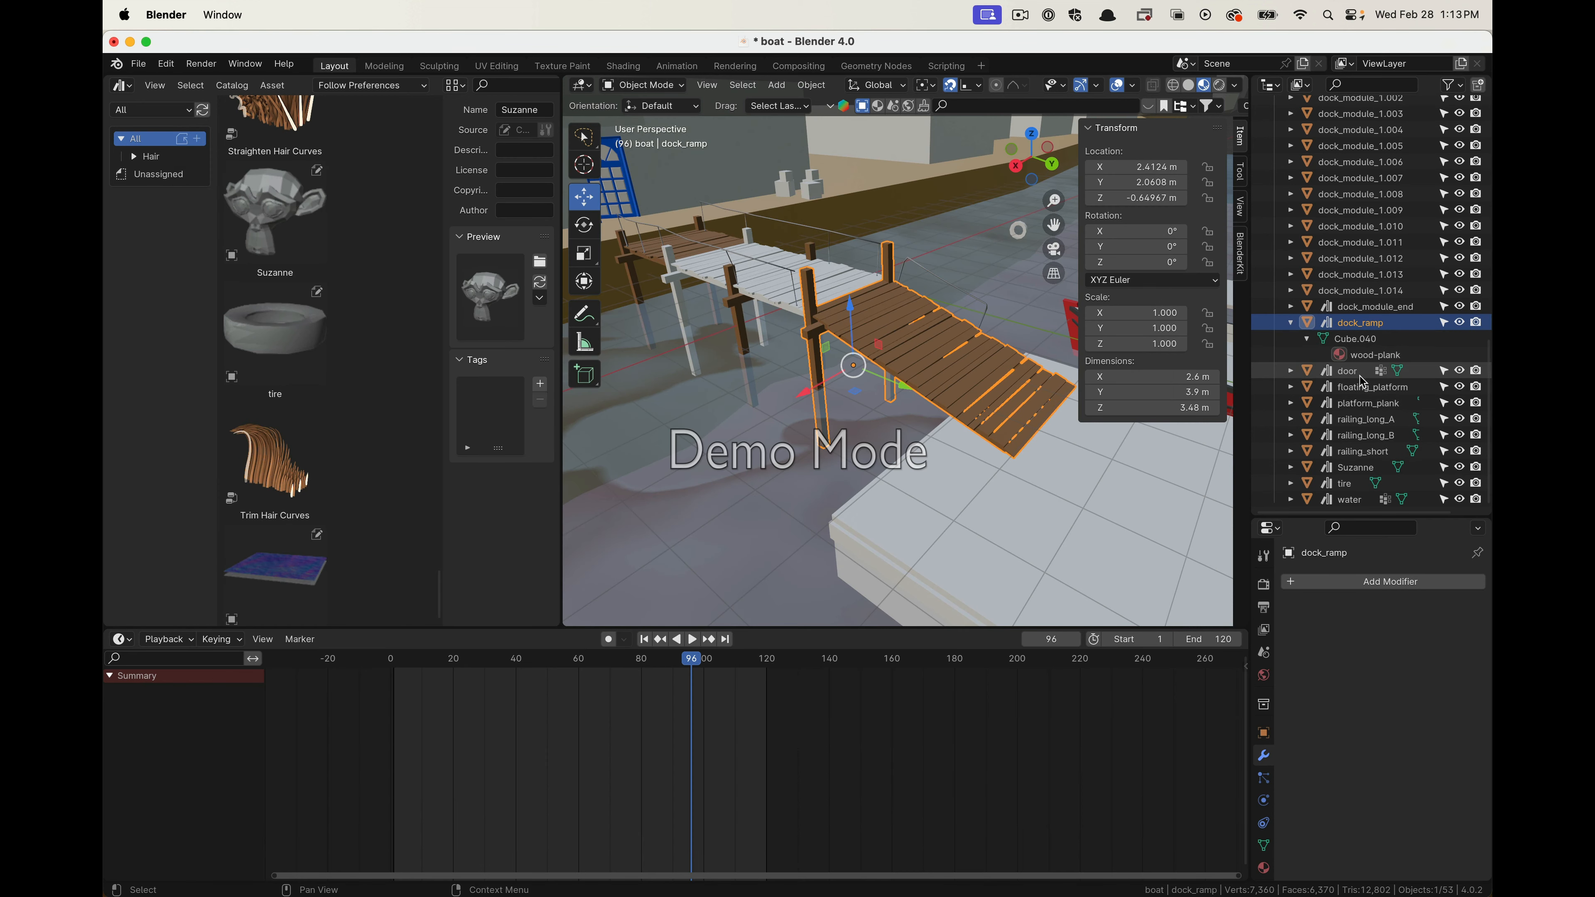
Check the exported files in Finder's glb folder and switch to the Example demo scene in the PlayCanvas editor in Firefox
{"action": "key", "text": "super+Tab"}
{"action": "left_click_drag", "start_coordinate": [811, 683], "coordinate": [870, 515]}
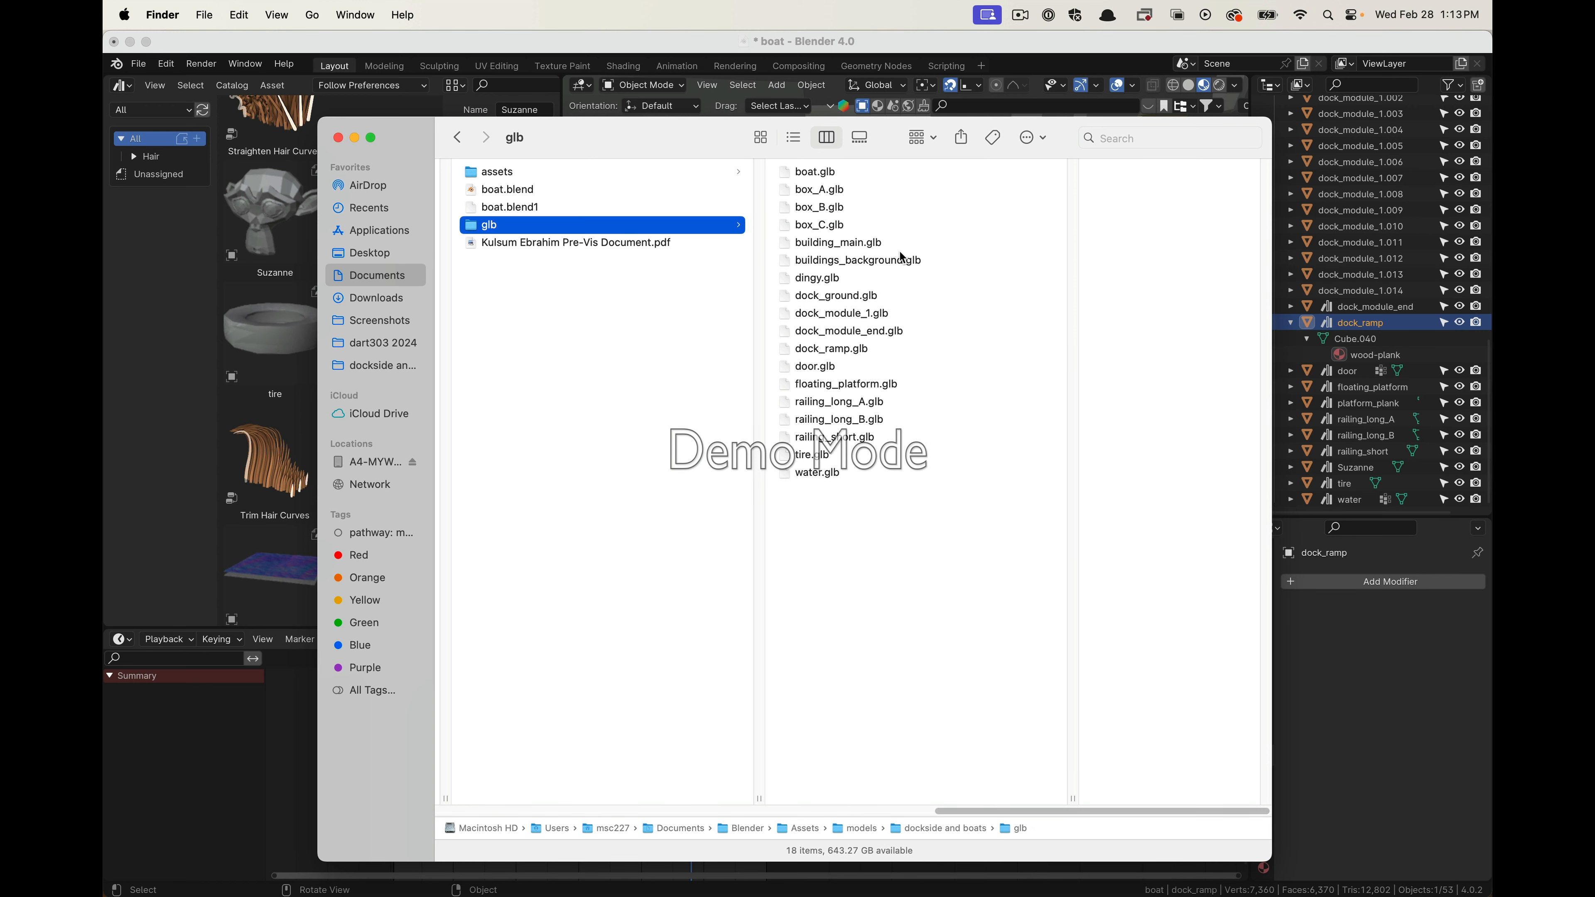
{"action": "key", "text": "super+Tab"}
{"action": "key", "text": "super+Tab"}
{"action": "key", "text": "super+Tab"}
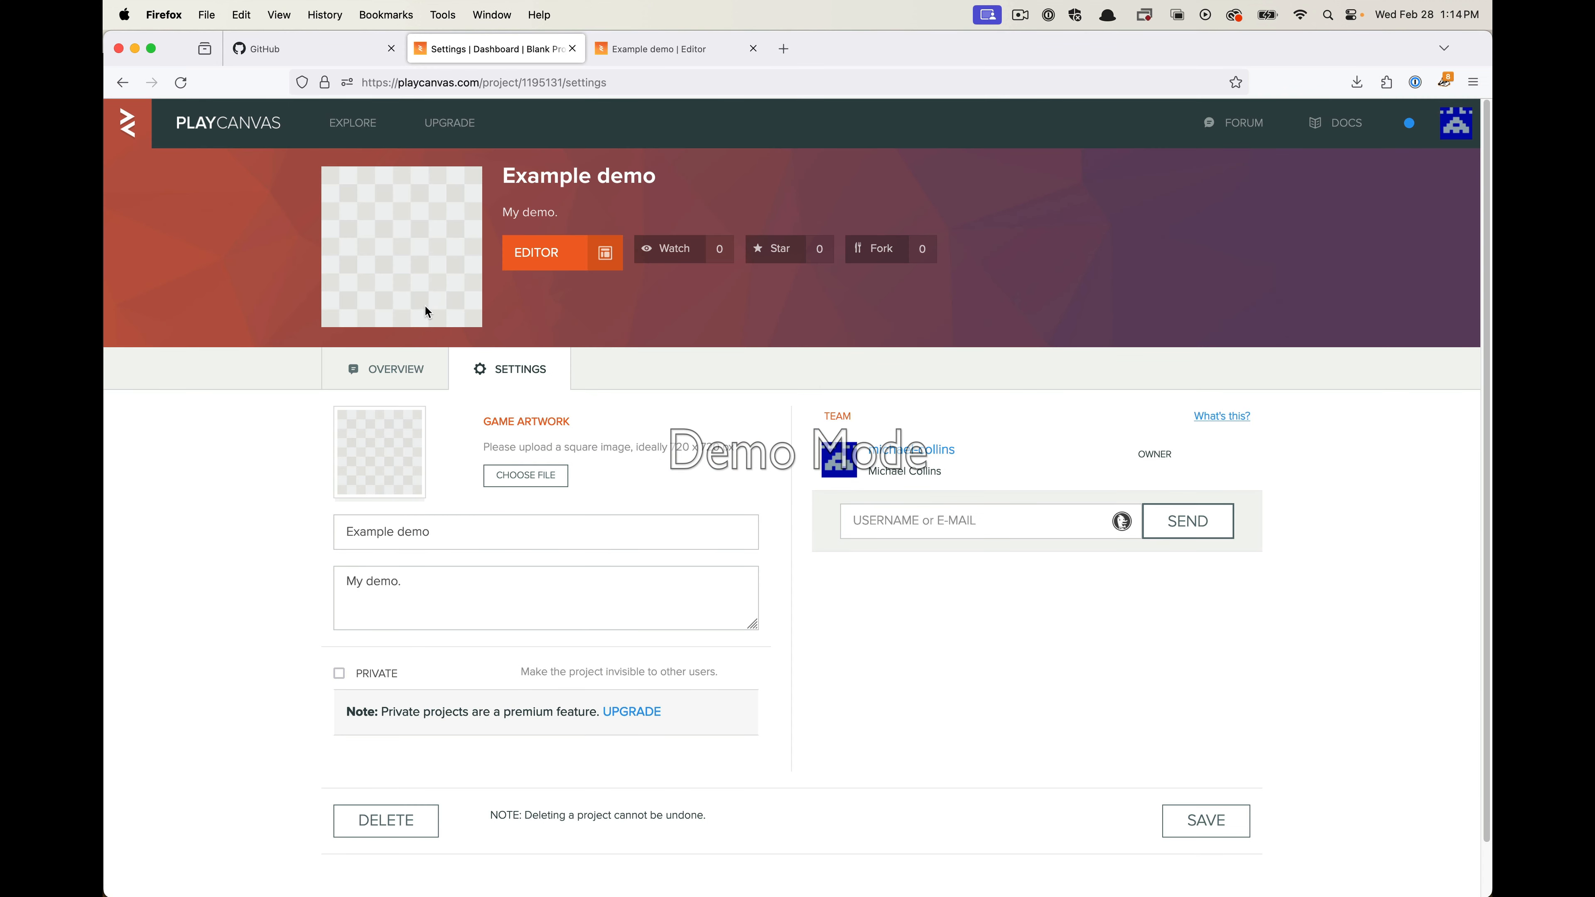
{"action": "left_click", "coordinate": [651, 53]}
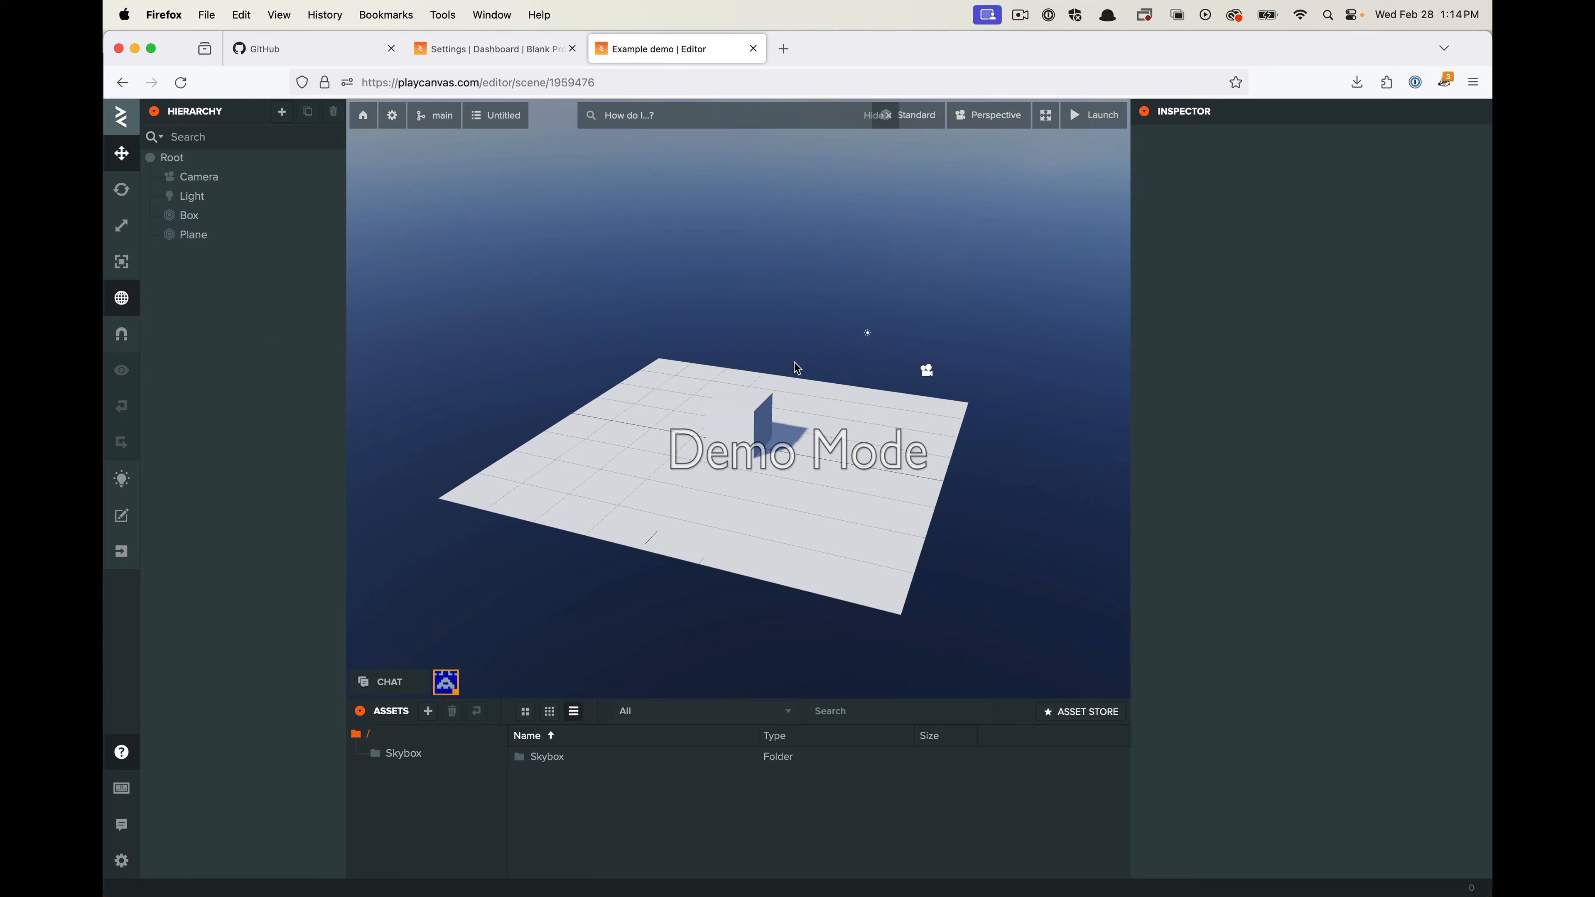
{"action": "left_click_drag", "start_coordinate": [657, 464], "coordinate": [786, 460]}
{"action": "scroll", "coordinate": [626, 383], "scroll_direction": "up", "scroll_amount": 3}
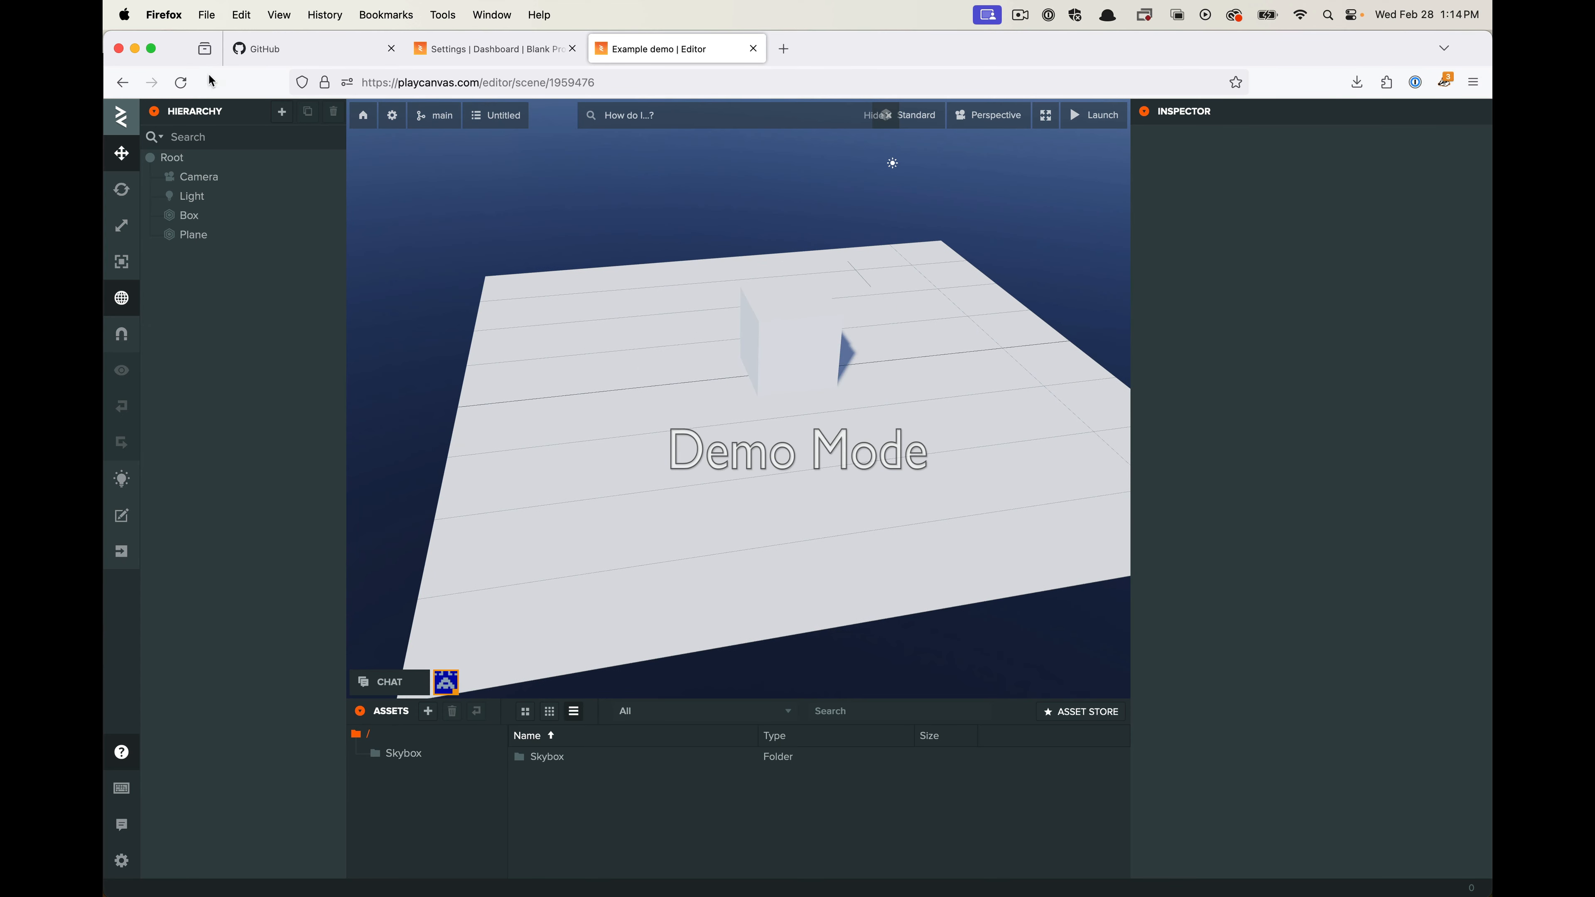
Review the version control checkpoints of the main branch and return to the scene
{"action": "left_click", "coordinate": [227, 127]}
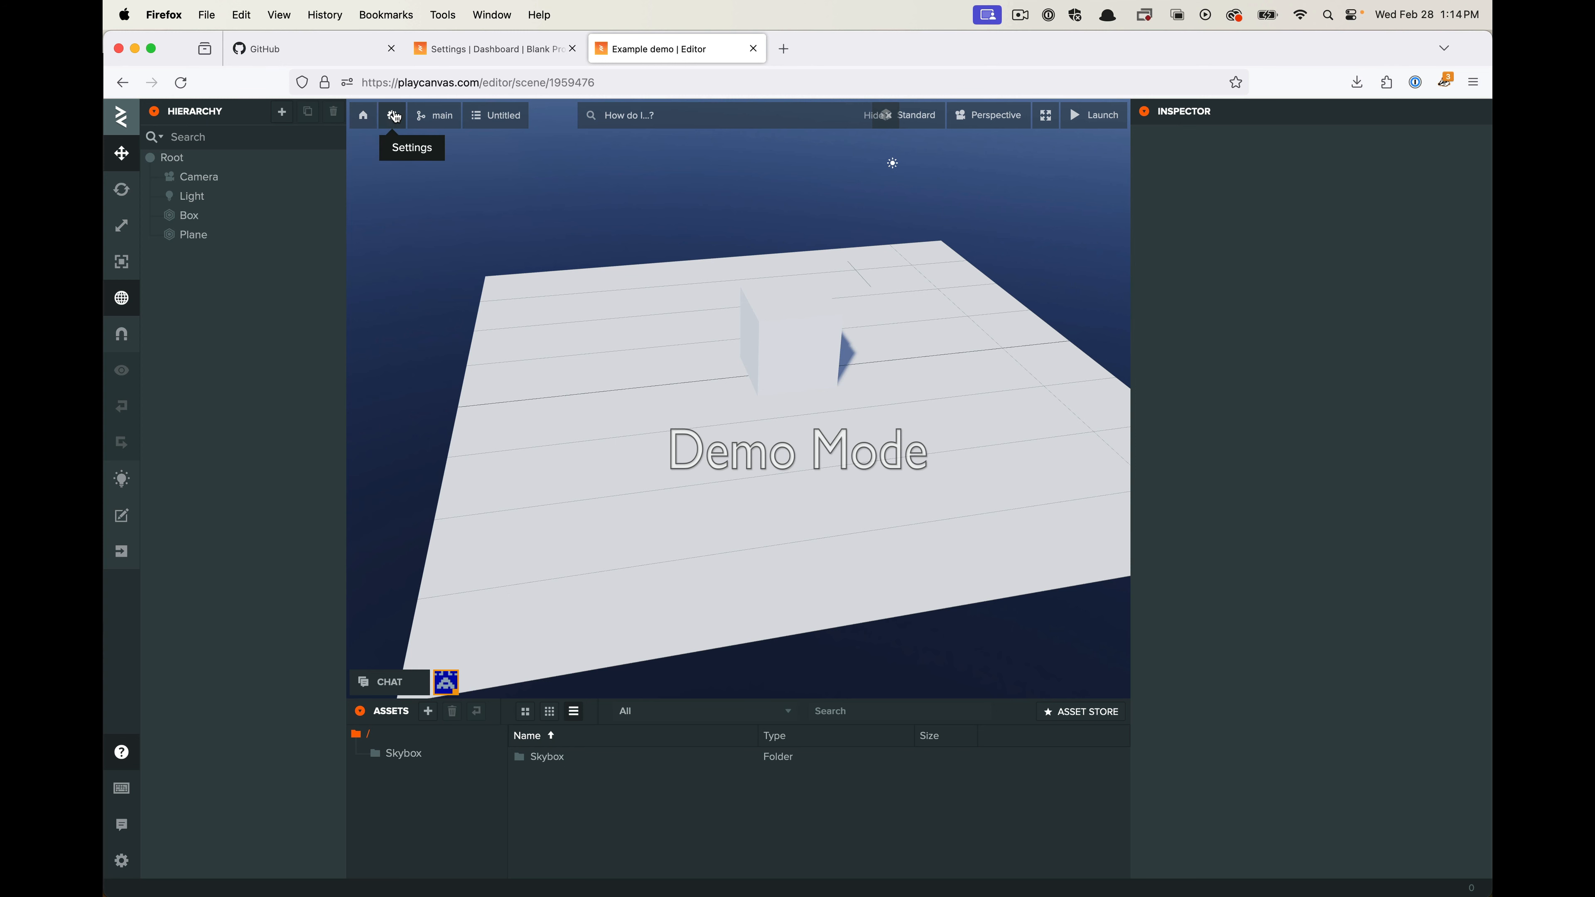
{"action": "left_click", "coordinate": [441, 120]}
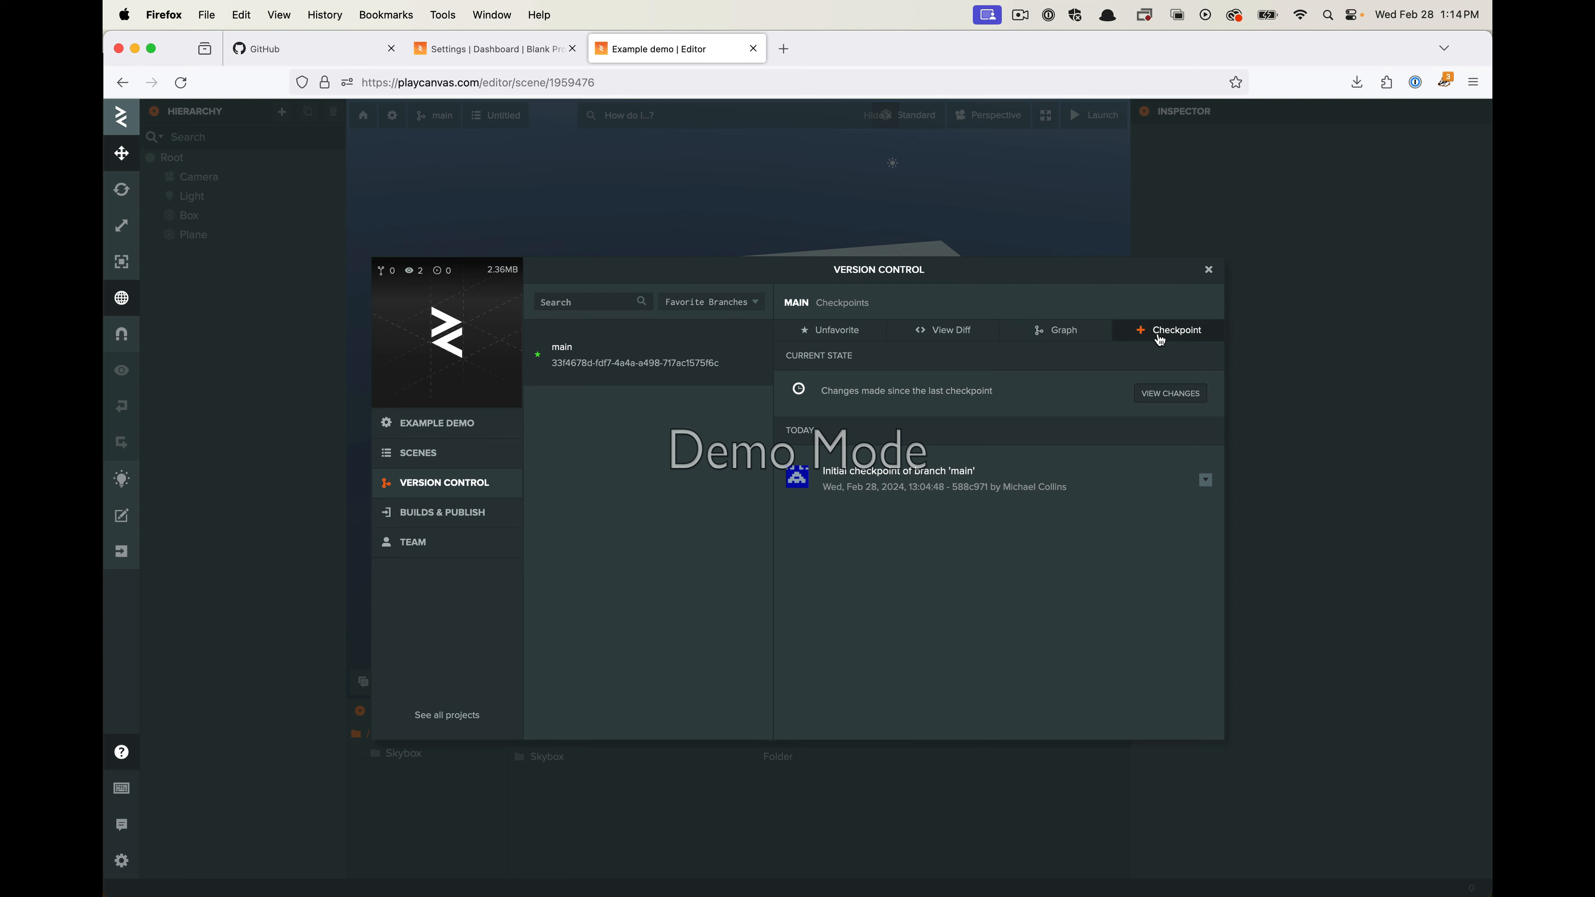
{"action": "left_click", "coordinate": [1208, 270]}
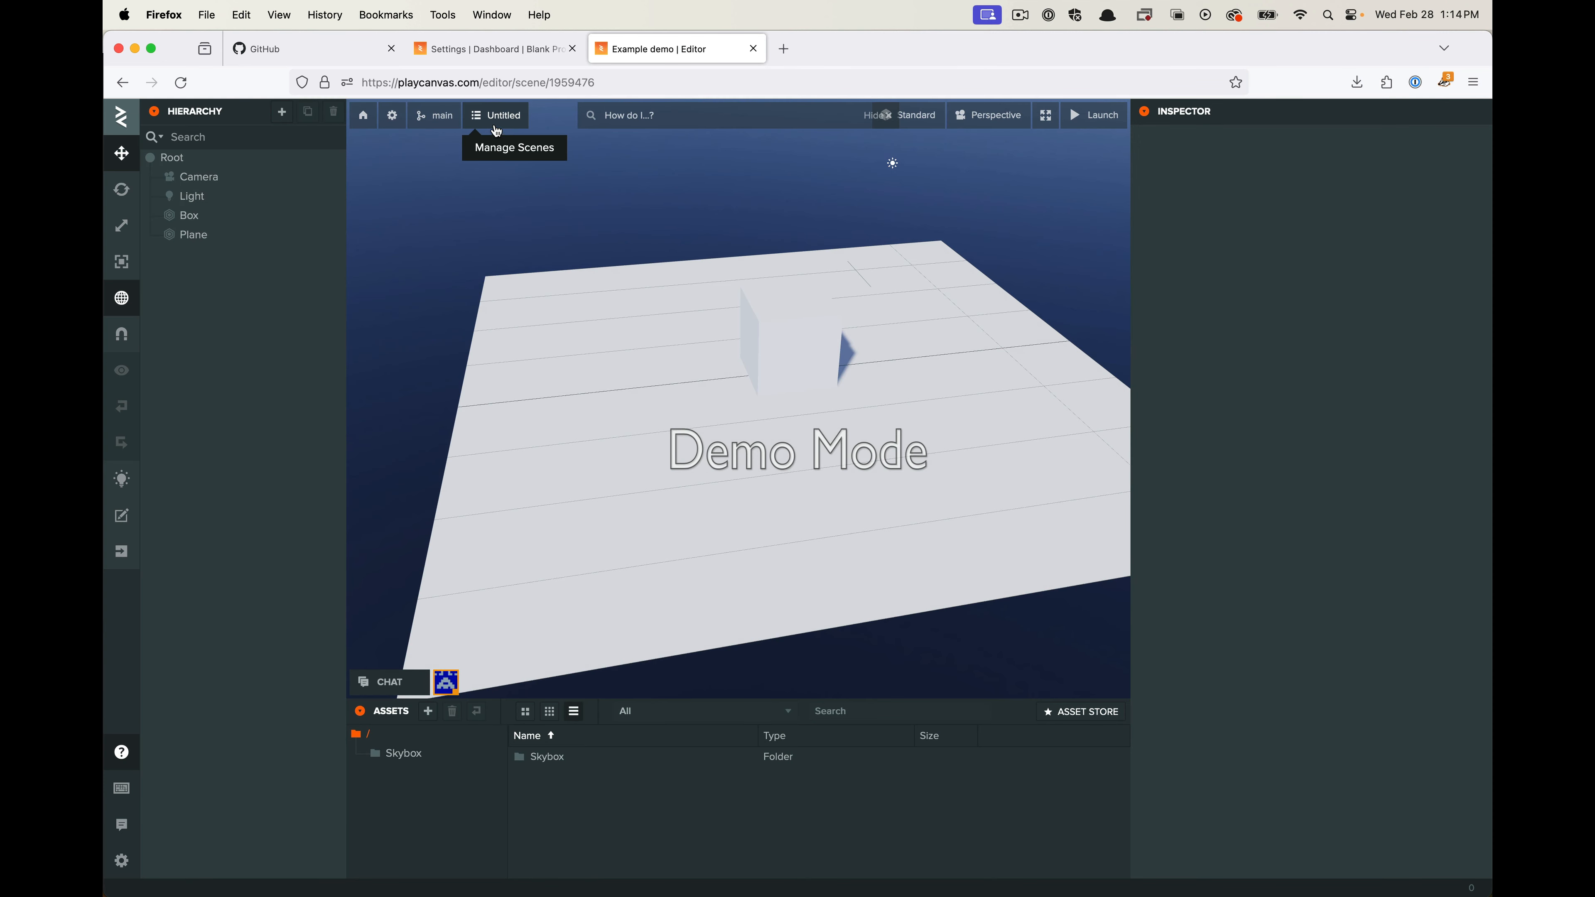
Preview the scene in the Opacity, Specularity and AO render modes and return to Standard
{"action": "left_click", "coordinate": [915, 124]}
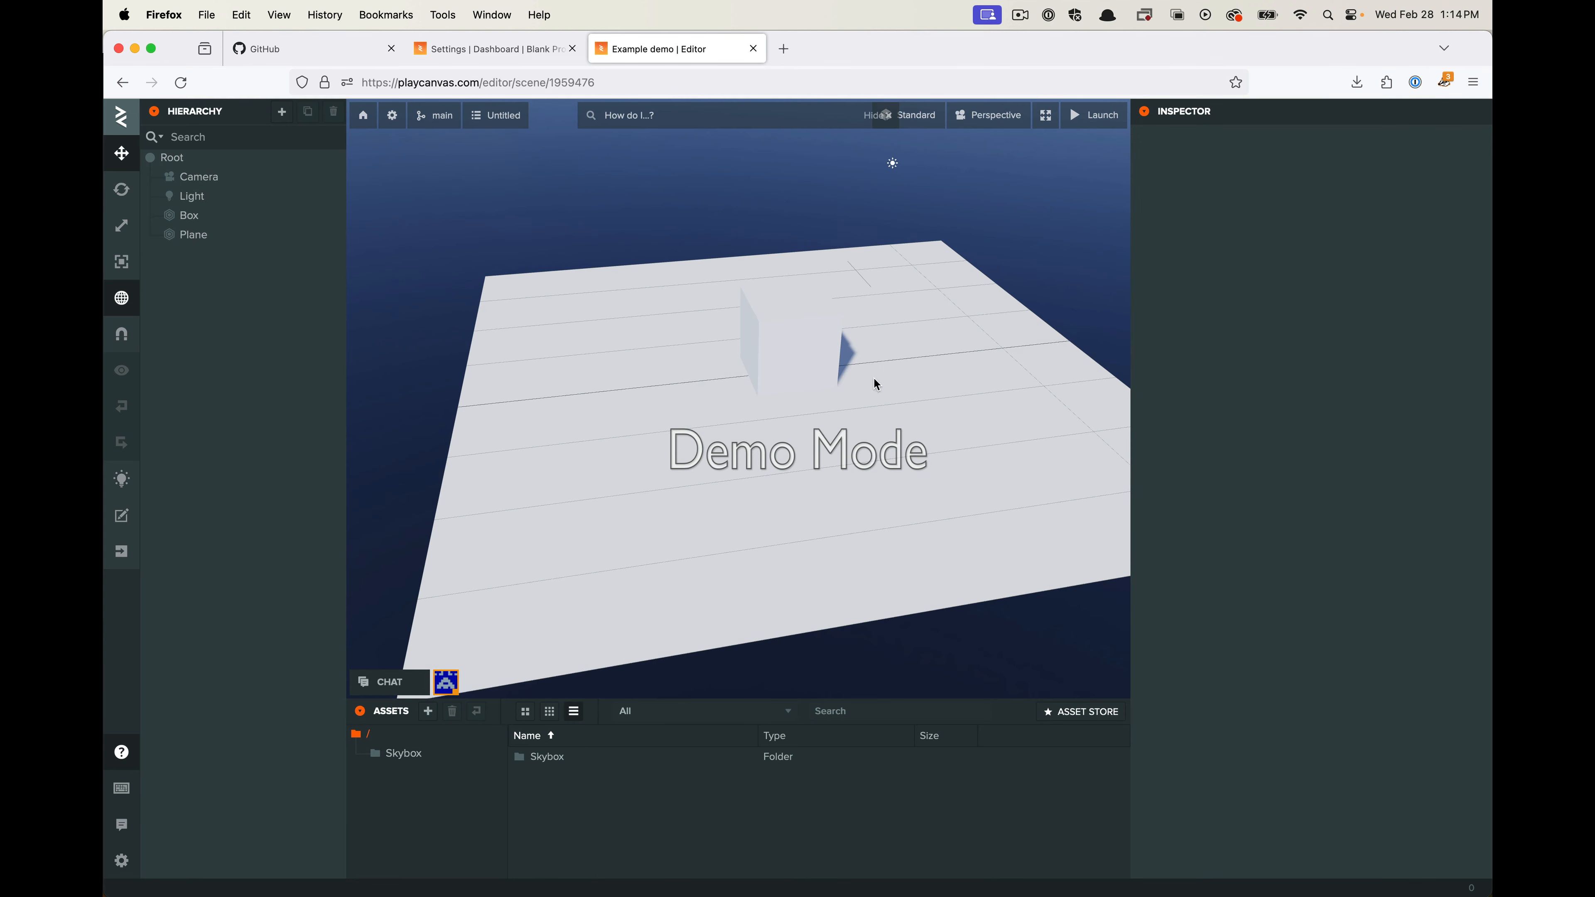
{"action": "left_click", "coordinate": [833, 225]}
{"action": "left_click", "coordinate": [832, 271]}
{"action": "left_click", "coordinate": [824, 339]}
{"action": "left_click", "coordinate": [830, 183]}
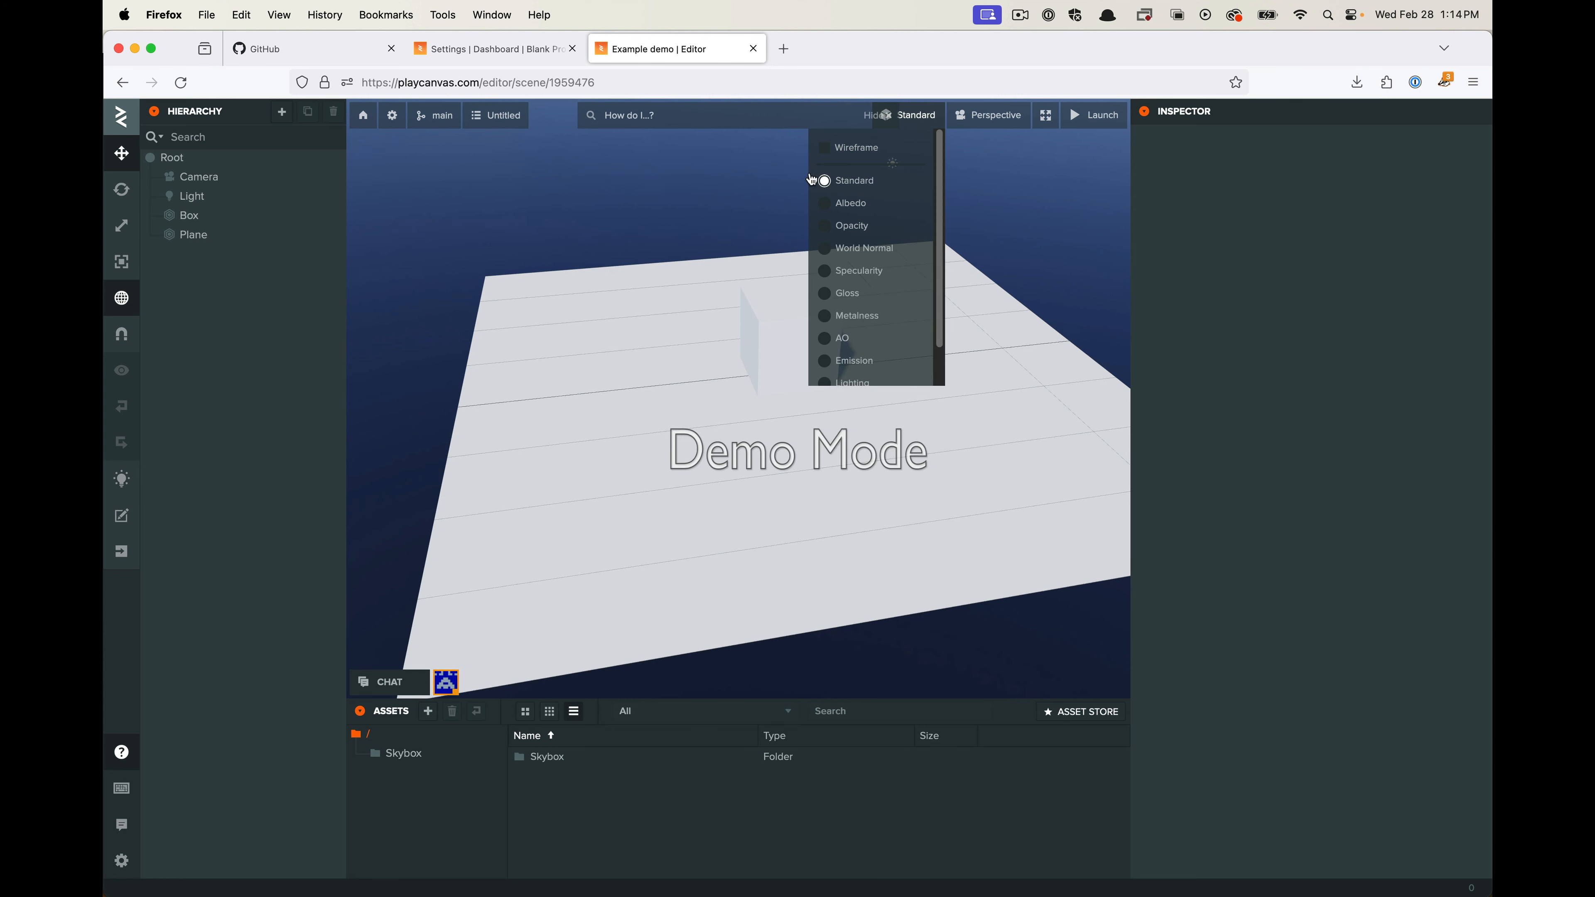
Cycle the viewport through the Top, Bottom, Front, Back, Left and Right views, ending on the Camera view
{"action": "mouse_move", "coordinate": [1001, 122]}
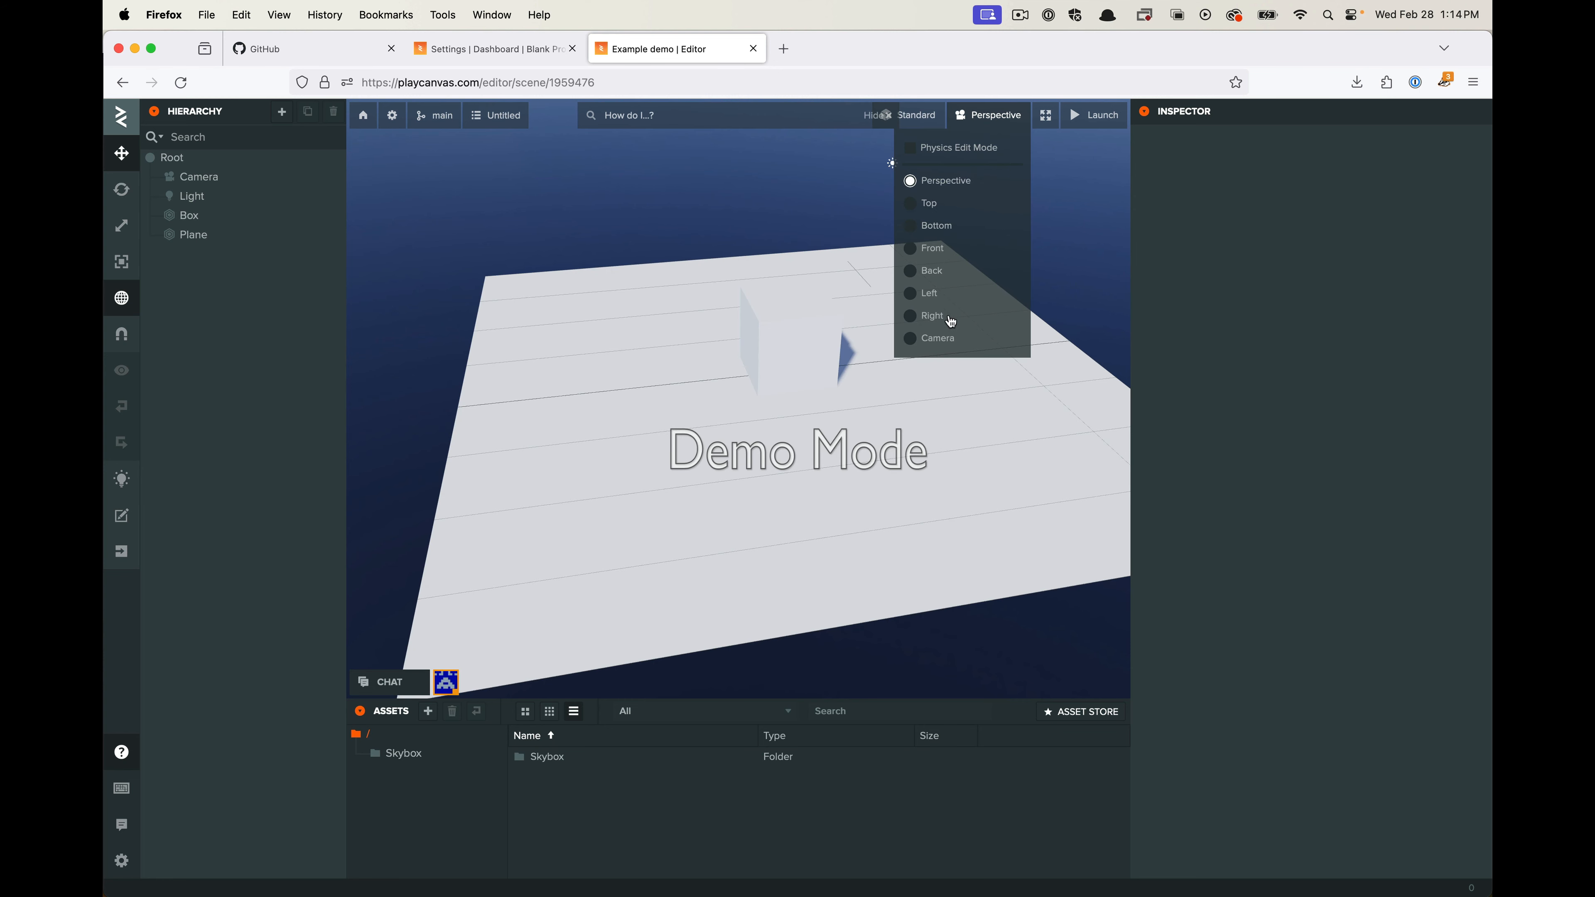
{"action": "left_click", "coordinate": [919, 204]}
{"action": "left_click", "coordinate": [912, 226]}
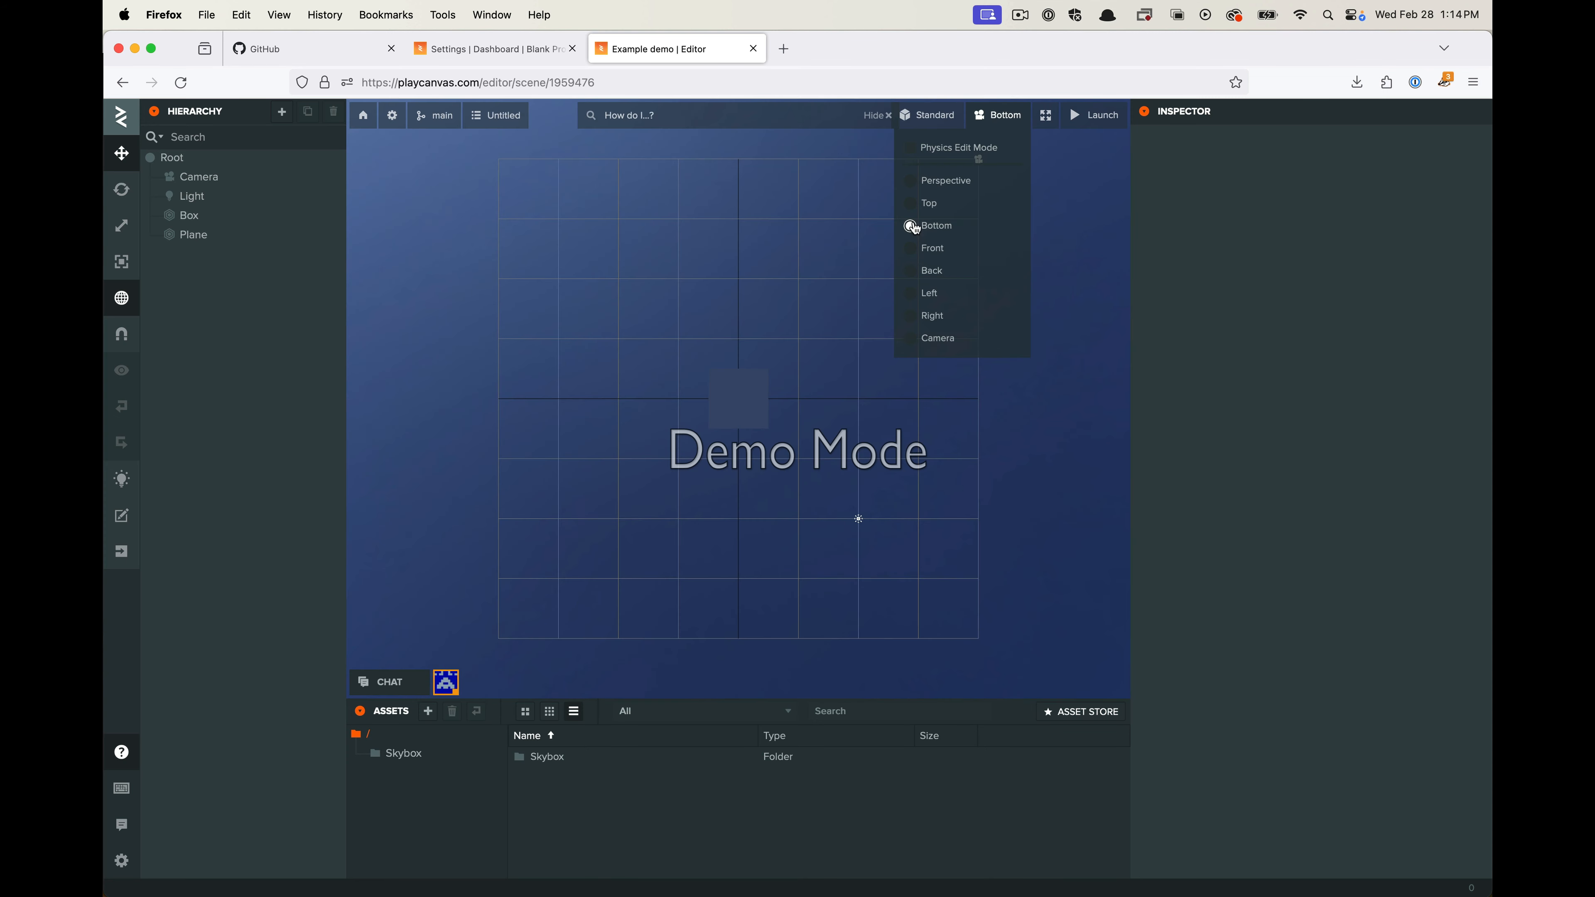
{"action": "left_click", "coordinate": [911, 249]}
{"action": "left_click", "coordinate": [911, 271]}
{"action": "left_click", "coordinate": [910, 293]}
{"action": "left_click", "coordinate": [910, 316]}
{"action": "left_click", "coordinate": [911, 339]}
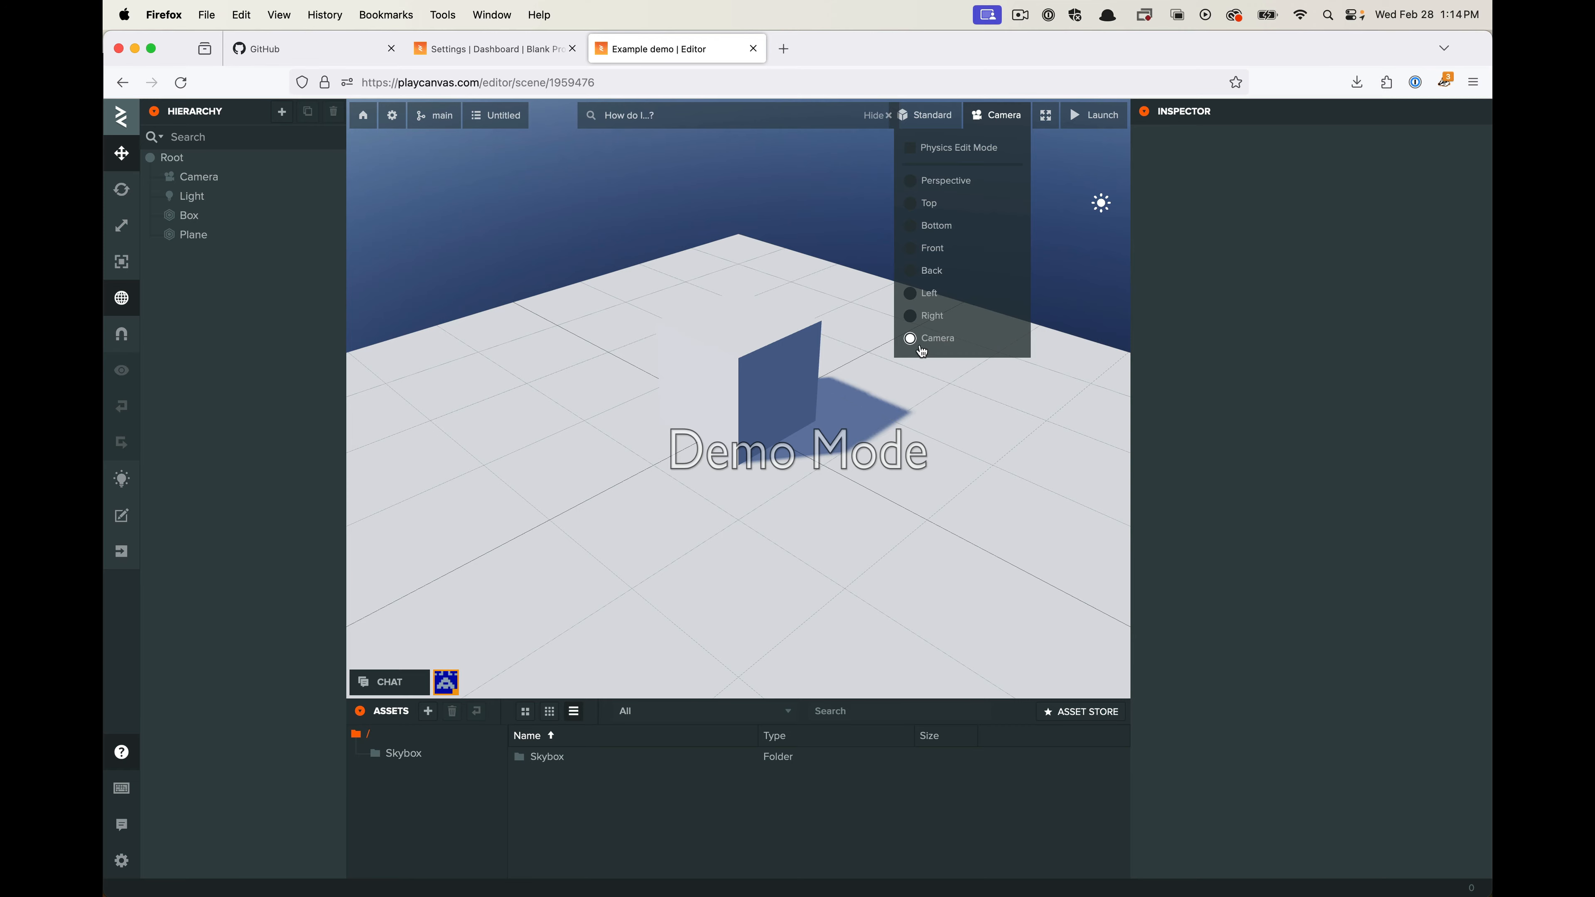
Reframe the scene through the Camera view to about X 3.611, Y 2.002, Z 5.234 and select the Camera entity
{"action": "mouse_move", "coordinate": [764, 361]}
{"action": "left_mouse_down"}
{"action": "mouse_move", "coordinate": [776, 335]}
{"action": "mouse_move", "coordinate": [616, 299]}
{"action": "mouse_move", "coordinate": [924, 358]}
{"action": "mouse_move", "coordinate": [815, 256]}
{"action": "mouse_move", "coordinate": [759, 284]}
{"action": "mouse_move", "coordinate": [758, 374]}
{"action": "mouse_move", "coordinate": [780, 373]}
{"action": "left_mouse_up"}
{"action": "left_click", "coordinate": [996, 115]}
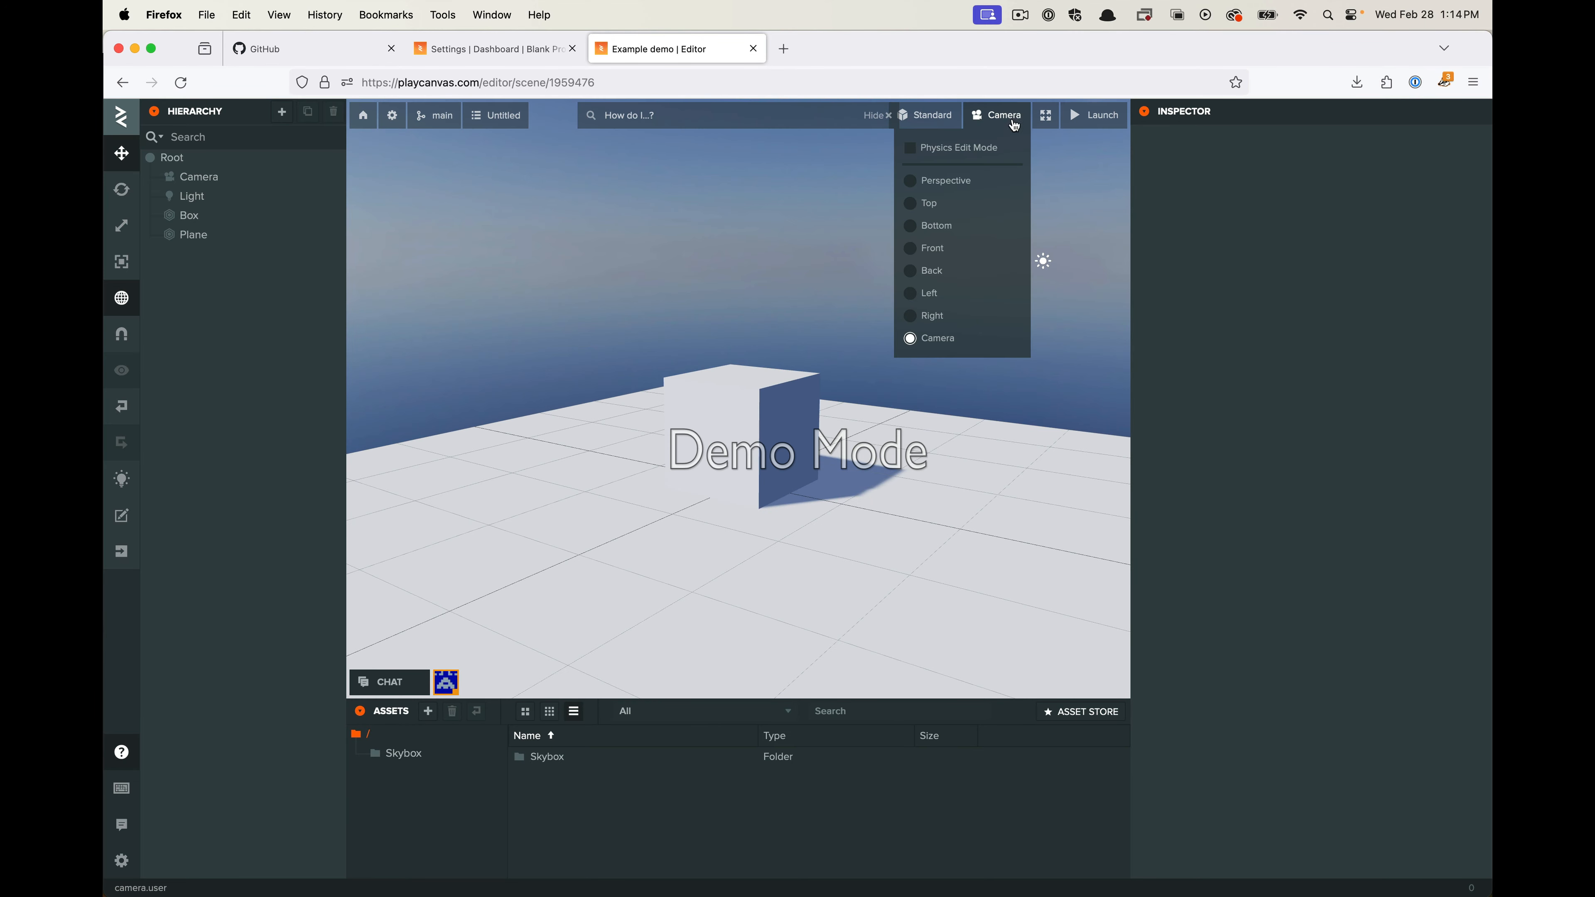
{"action": "left_click", "coordinate": [960, 339]}
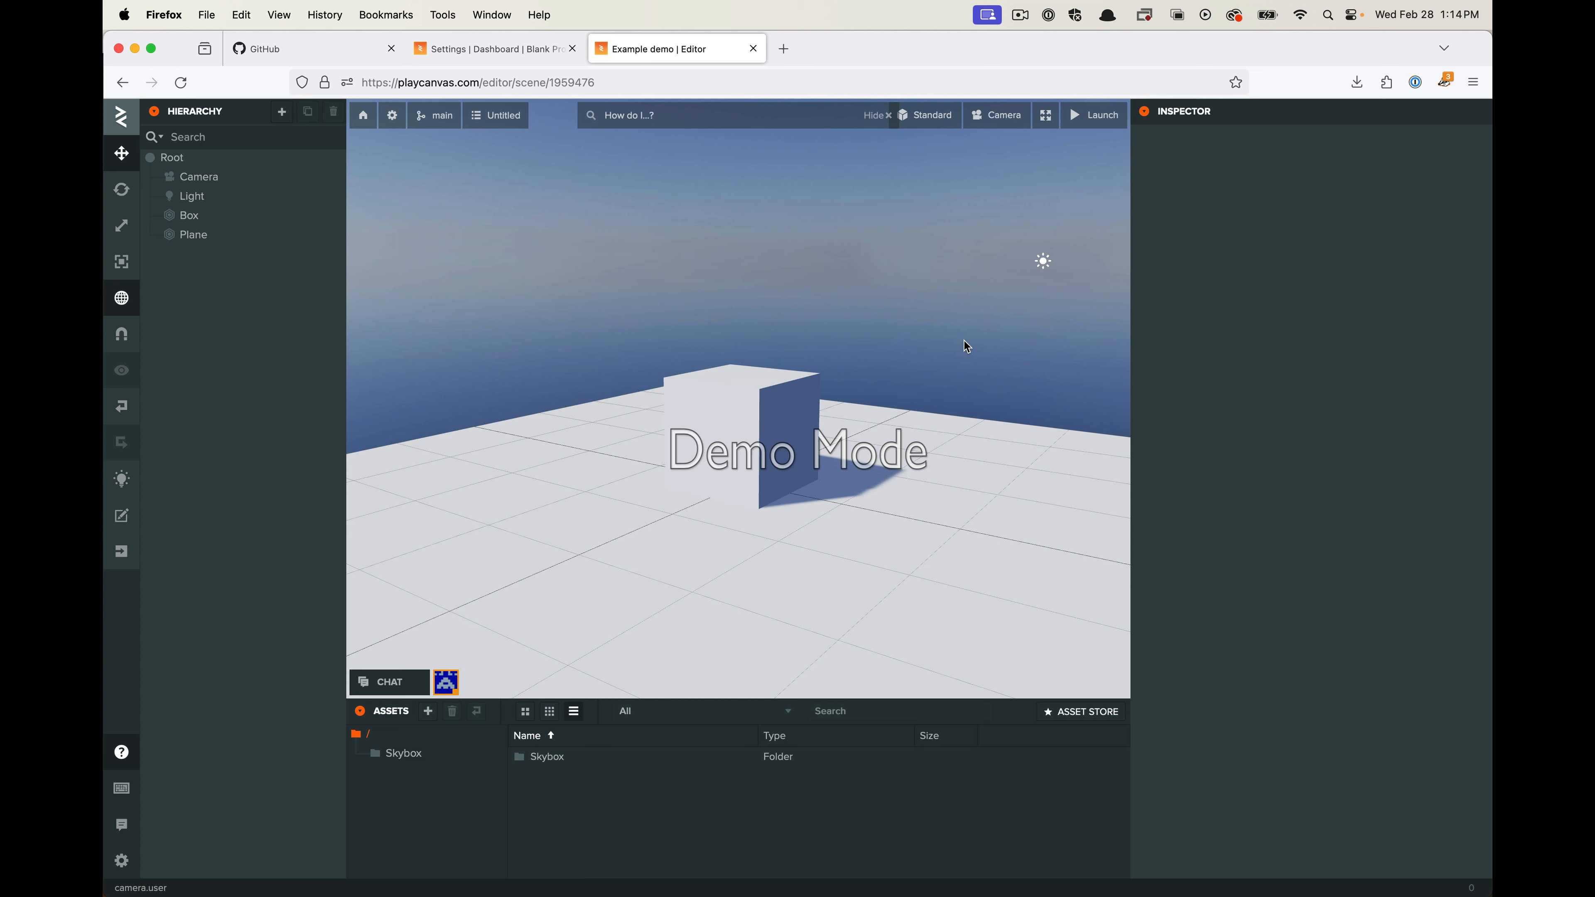
{"action": "left_click", "coordinate": [201, 178]}
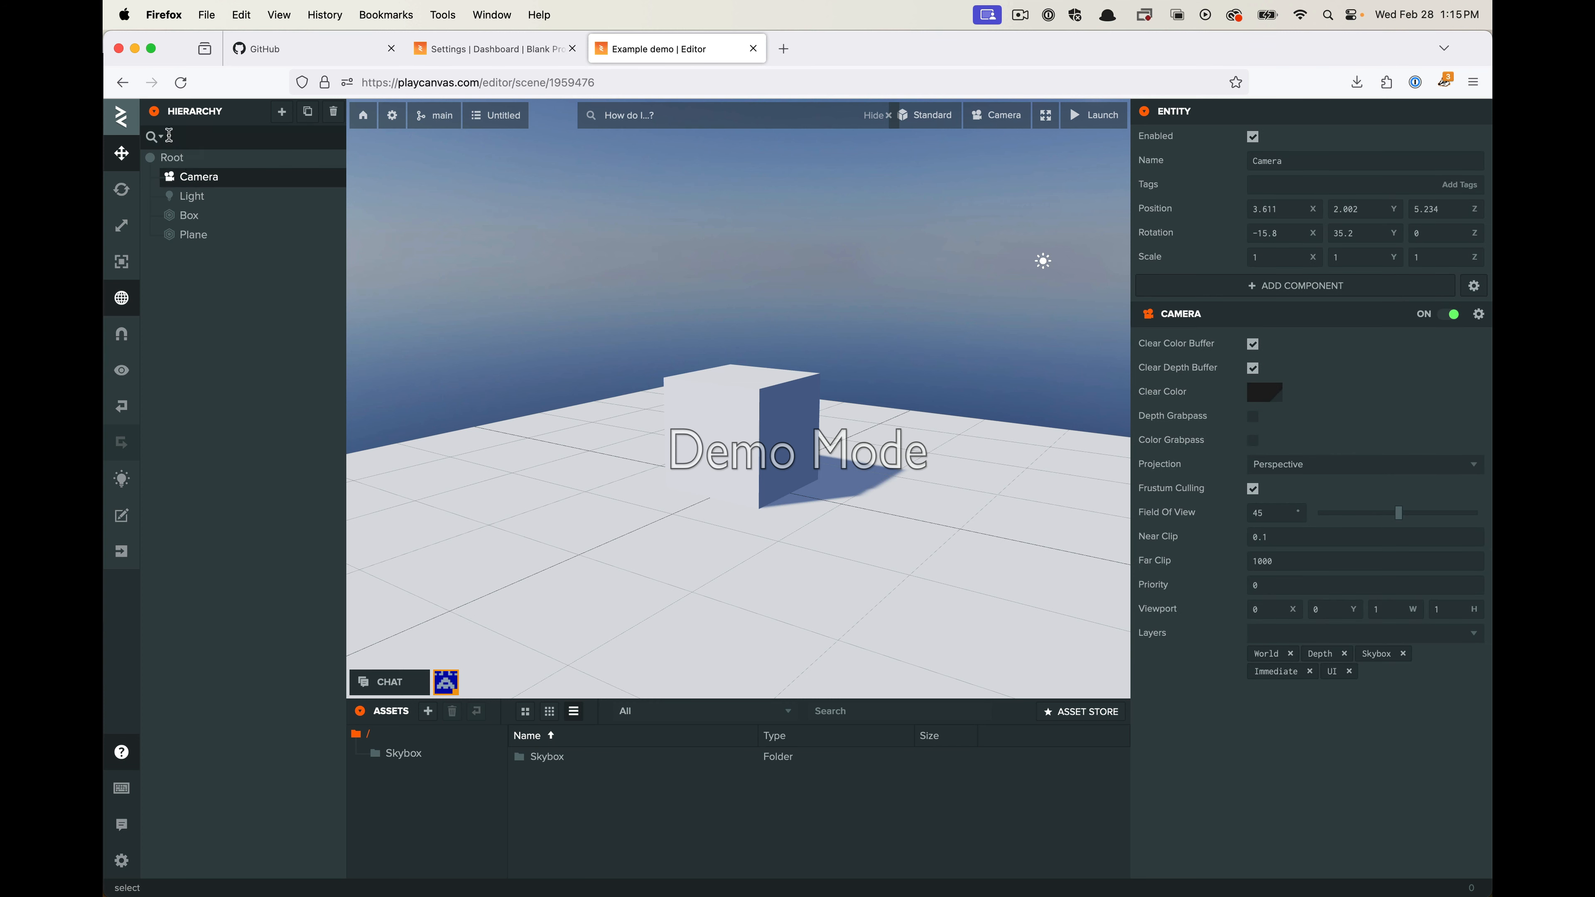
Return to the Perspective view and move the Camera entity to about X 0.498, Y 2.002, Z 3.151
{"action": "left_click", "coordinate": [996, 115]}
{"action": "left_click", "coordinate": [909, 192]}
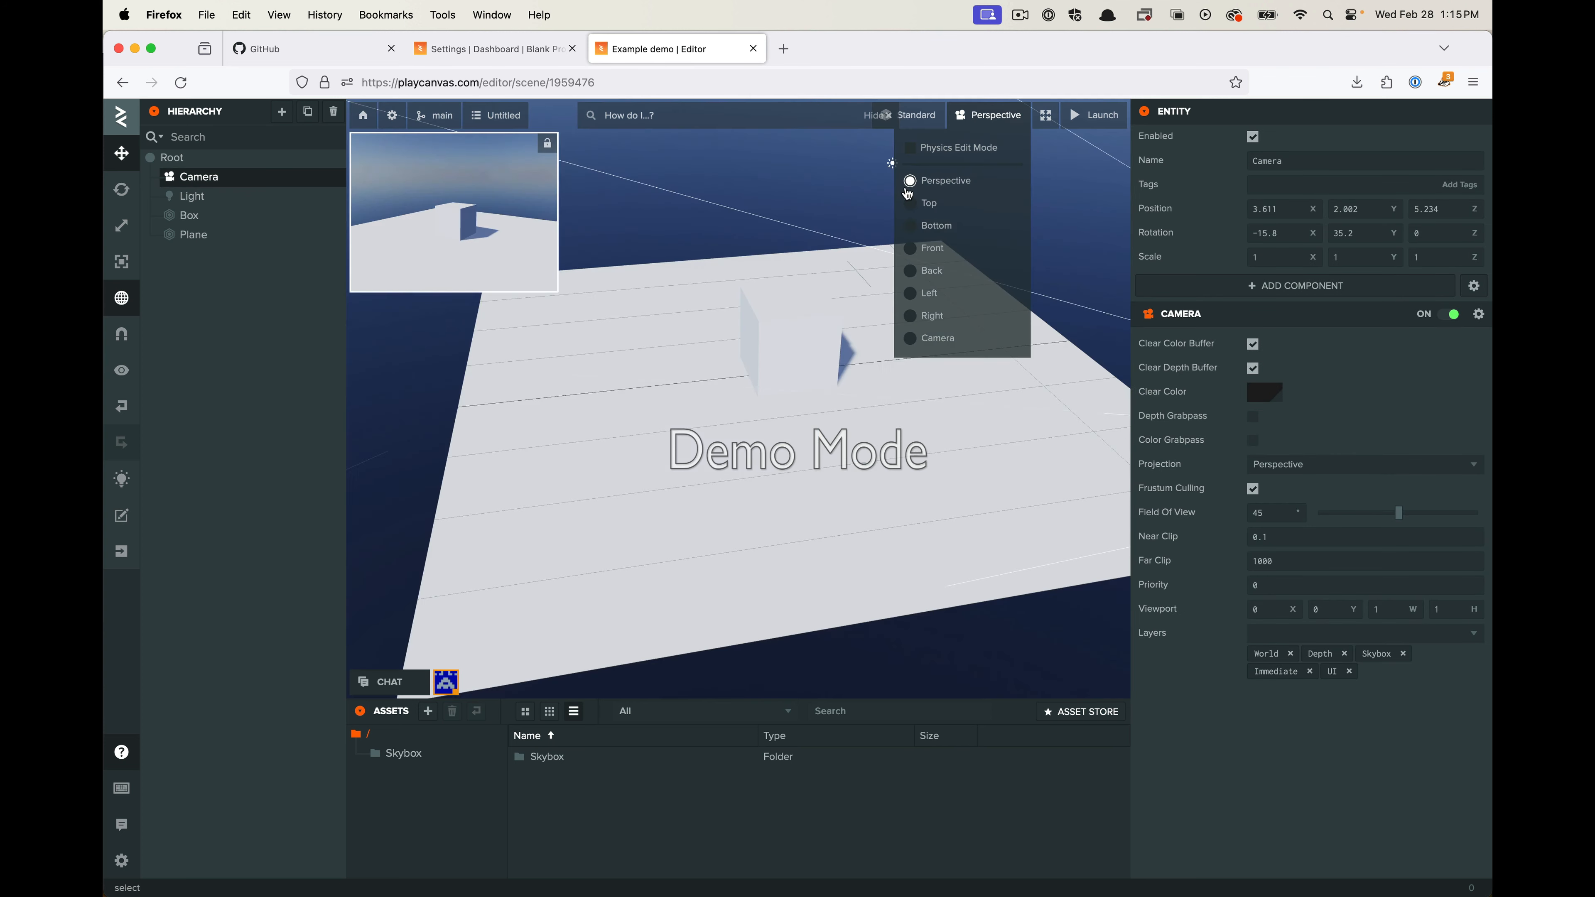
{"action": "left_click_drag", "start_coordinate": [1004, 356], "coordinate": [954, 328]}
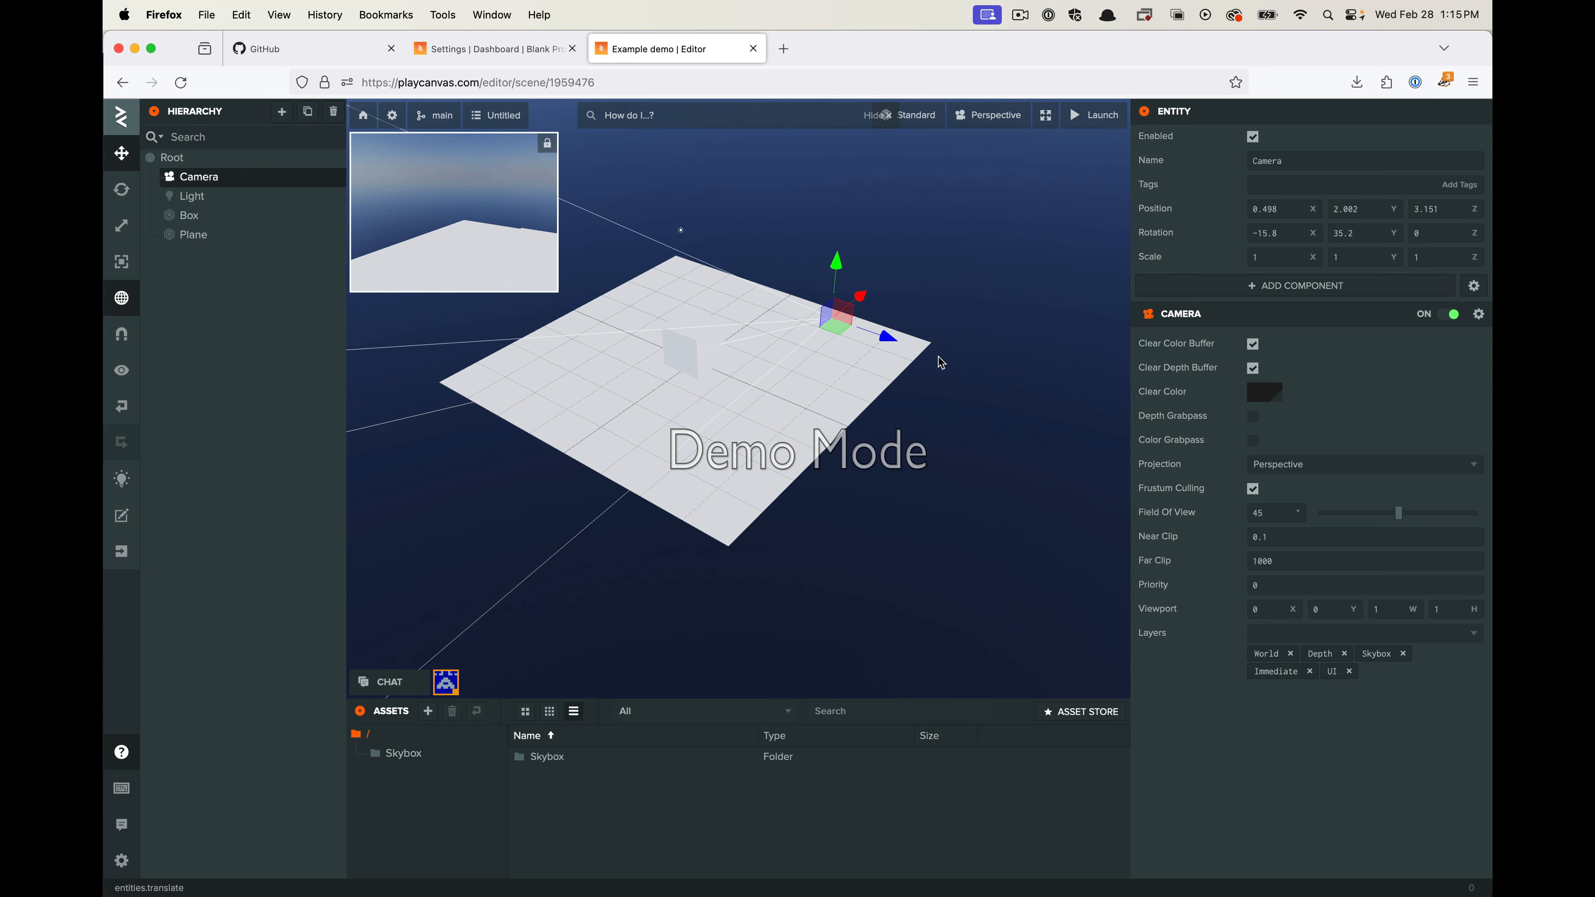
Switch to the Camera view and reposition the camera around the box to about X 5.802, Y 2.184, Z 3.321
{"action": "mouse_move", "coordinate": [974, 123]}
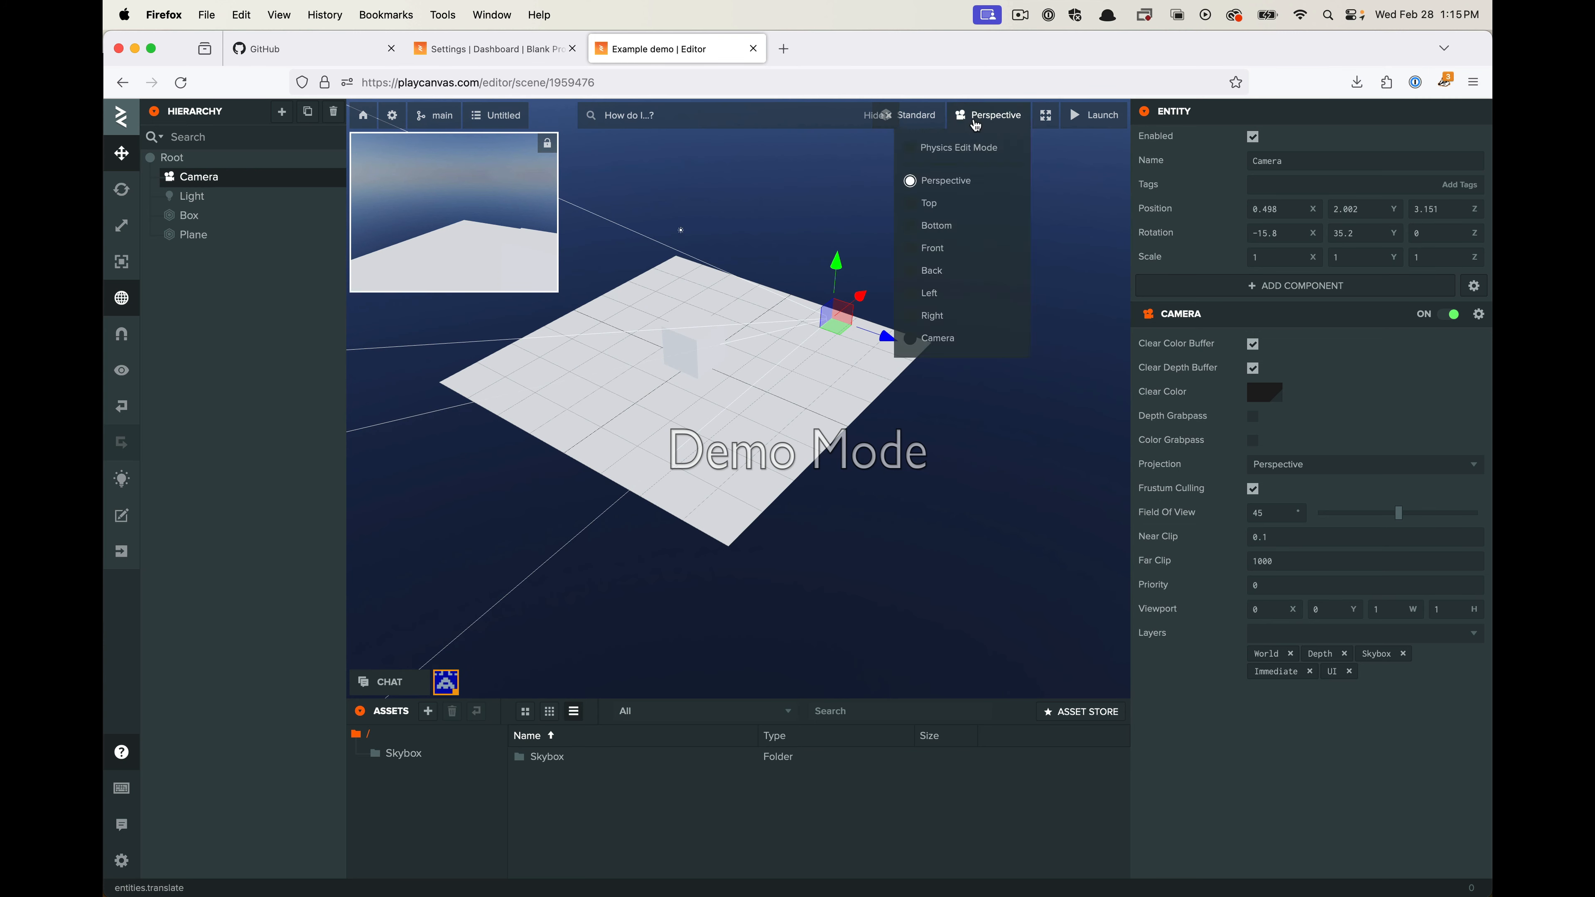
{"action": "left_click", "coordinate": [948, 340]}
{"action": "left_click_drag", "start_coordinate": [879, 408], "coordinate": [687, 370]}
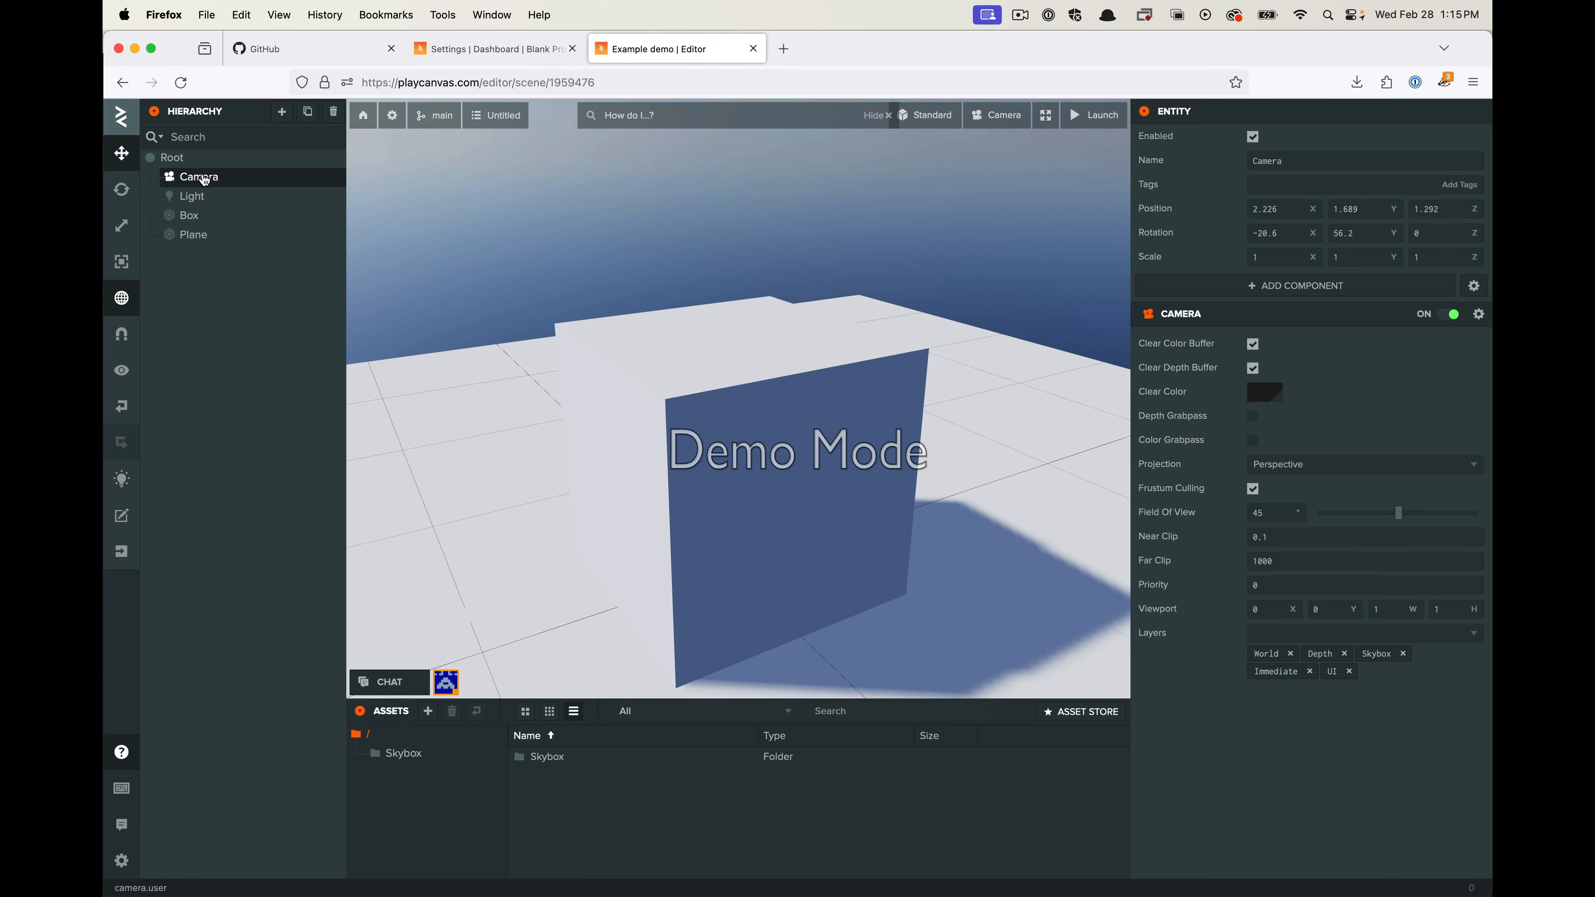
{"action": "mouse_move", "coordinate": [771, 328]}
{"action": "left_mouse_down", "text": "shift"}
{"action": "mouse_move", "coordinate": [679, 370]}
{"action": "mouse_move", "coordinate": [758, 355]}
{"action": "left_mouse_up", "text": "shift"}
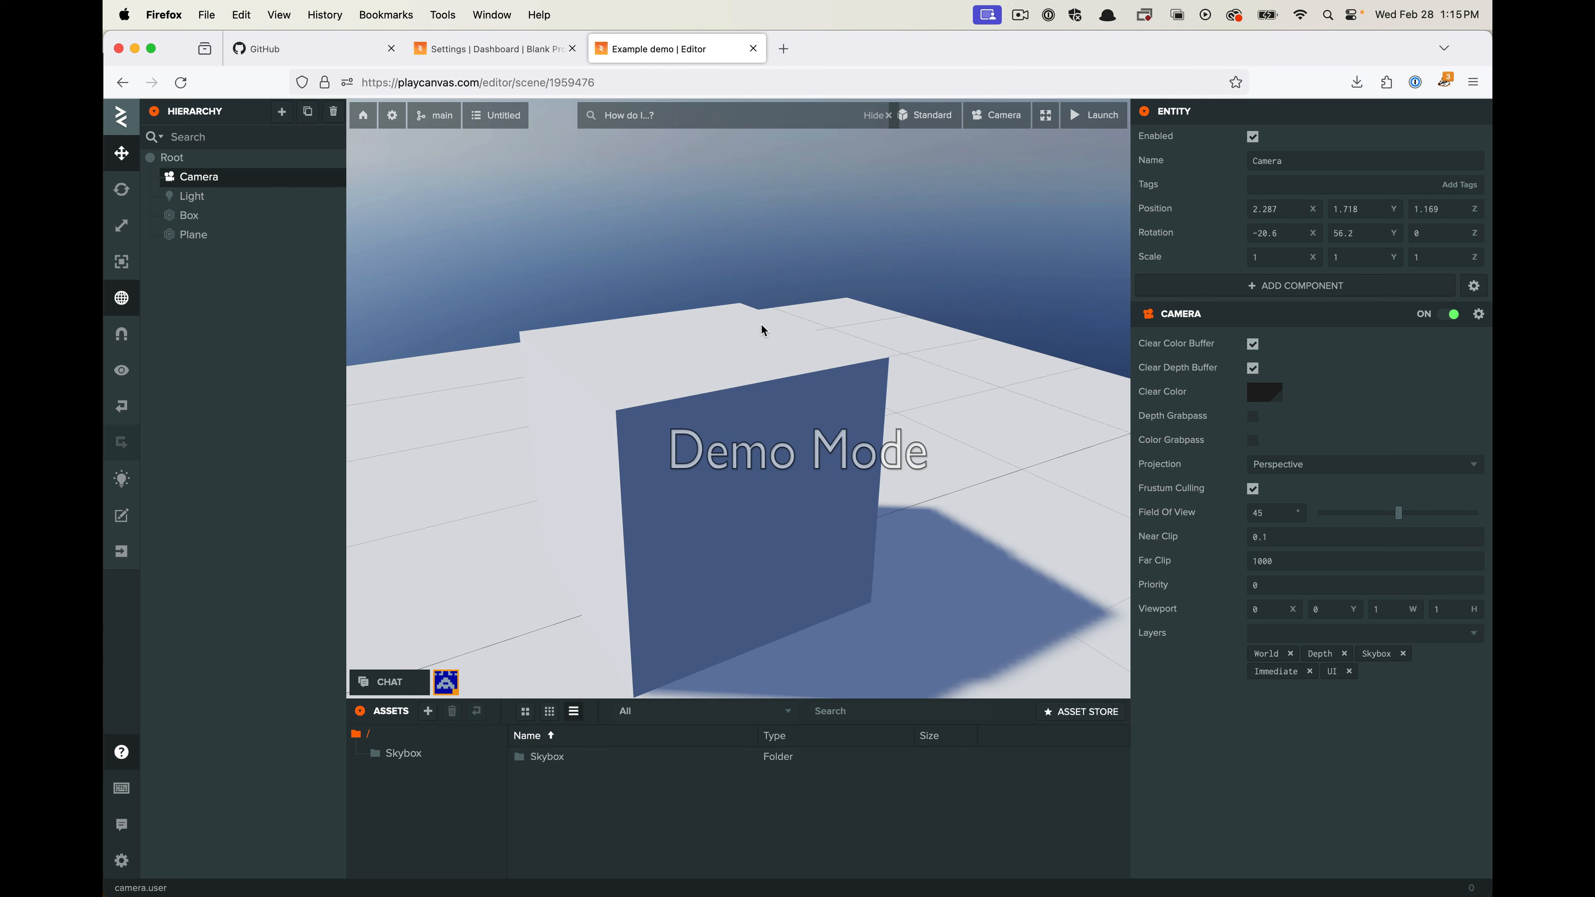
{"action": "scroll", "coordinate": [764, 331], "scroll_direction": "down", "scroll_amount": 5}
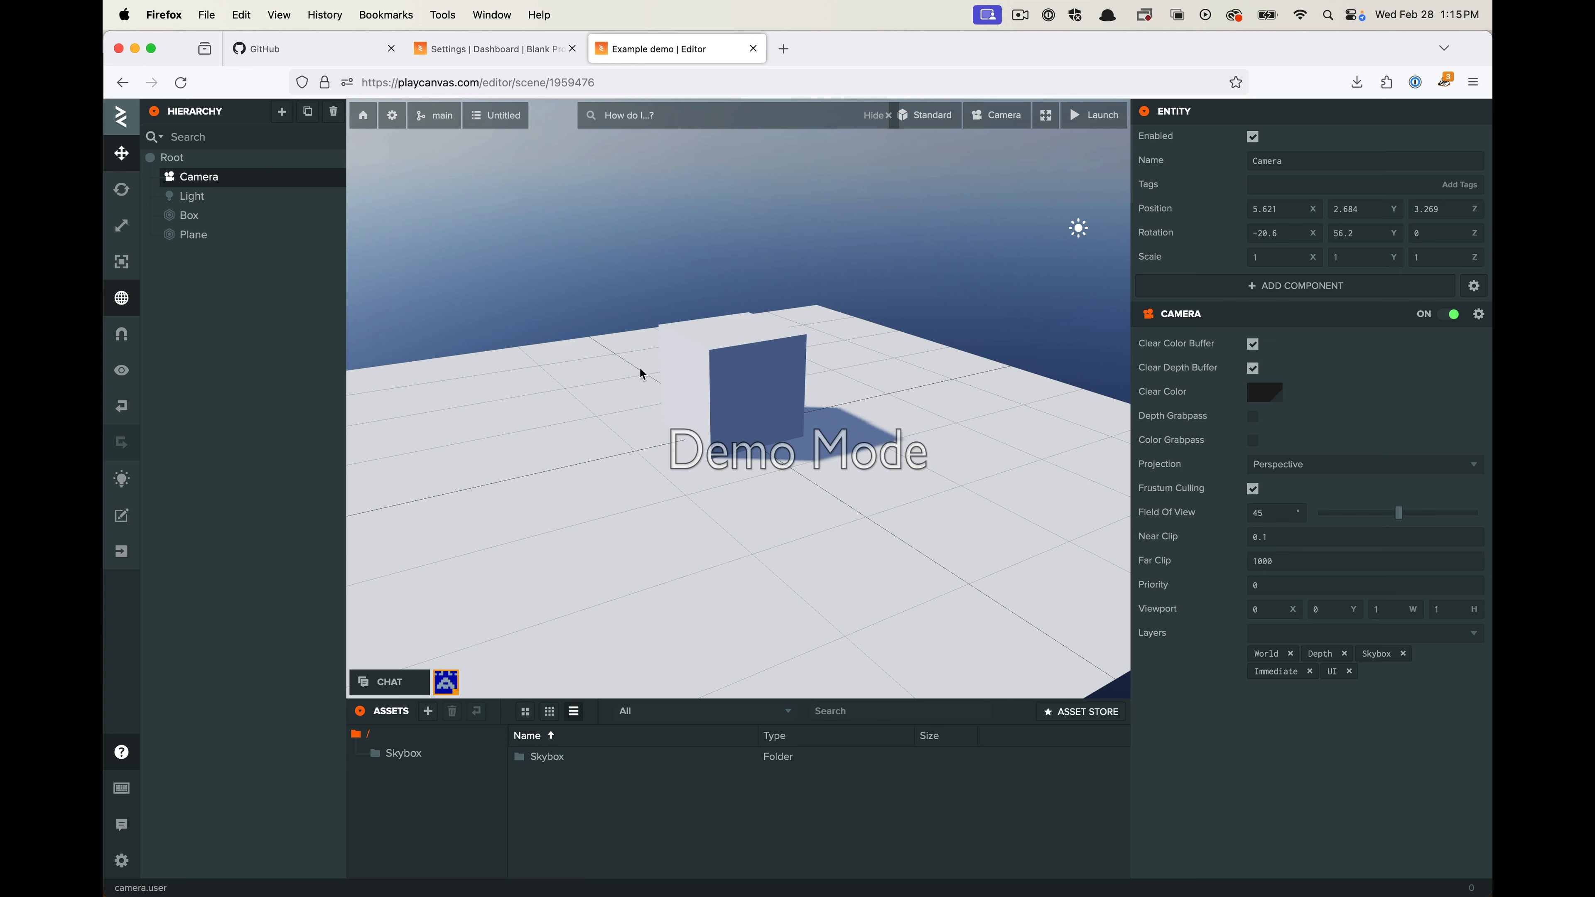
{"action": "left_click_drag", "start_coordinate": [640, 370], "coordinate": [546, 349], "text": "shift"}
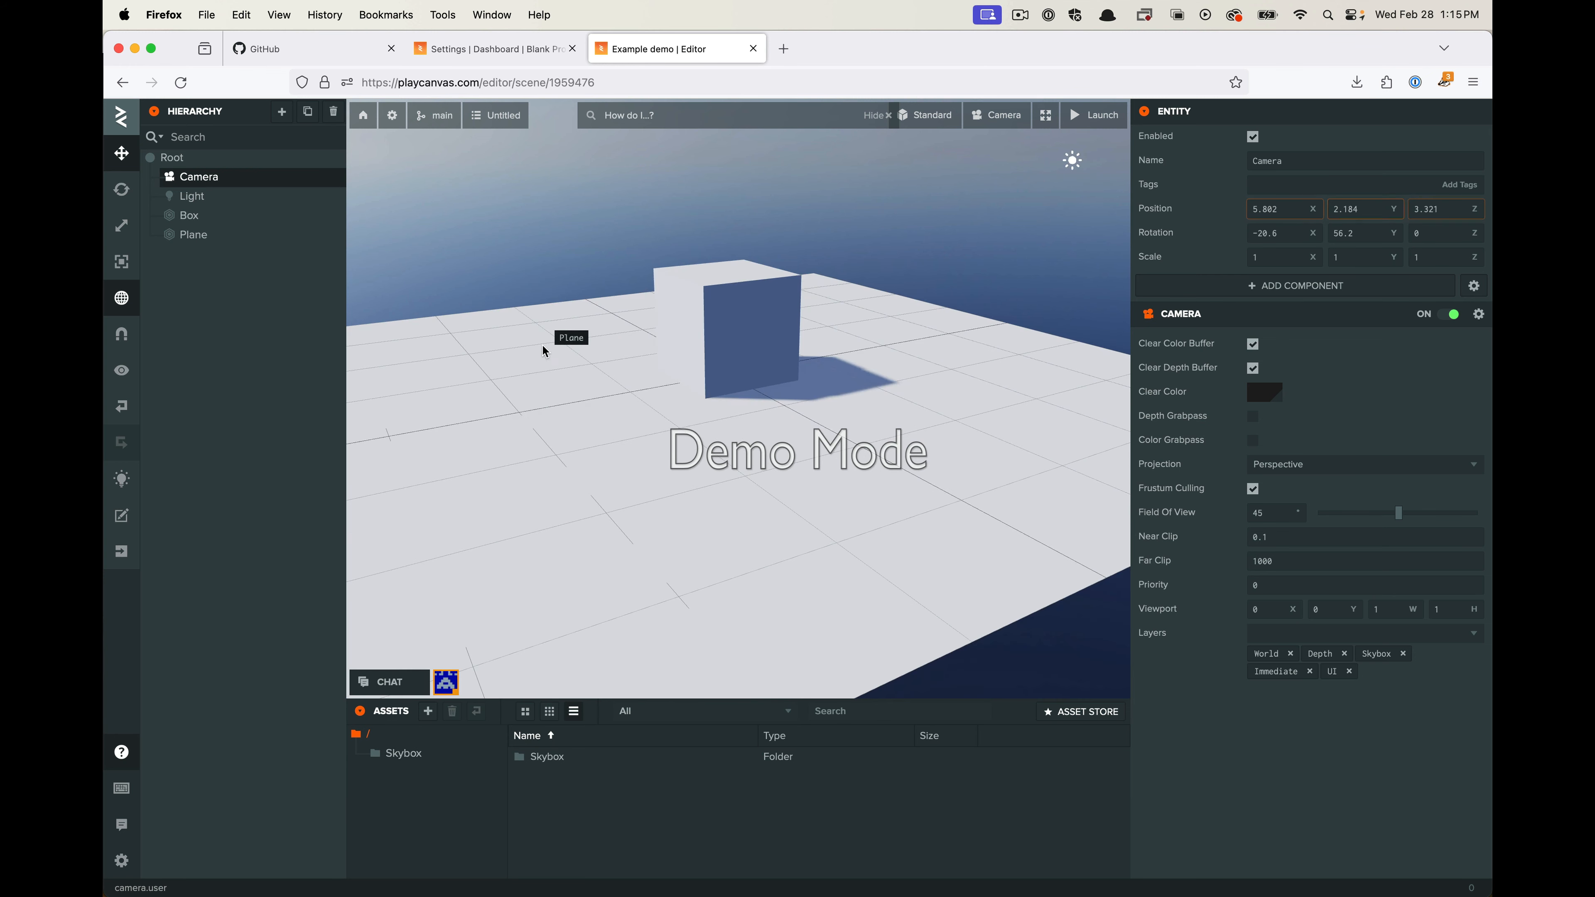
Add a 3D Capsule entity as a child of the Camera
{"action": "left_click", "coordinate": [282, 112]}
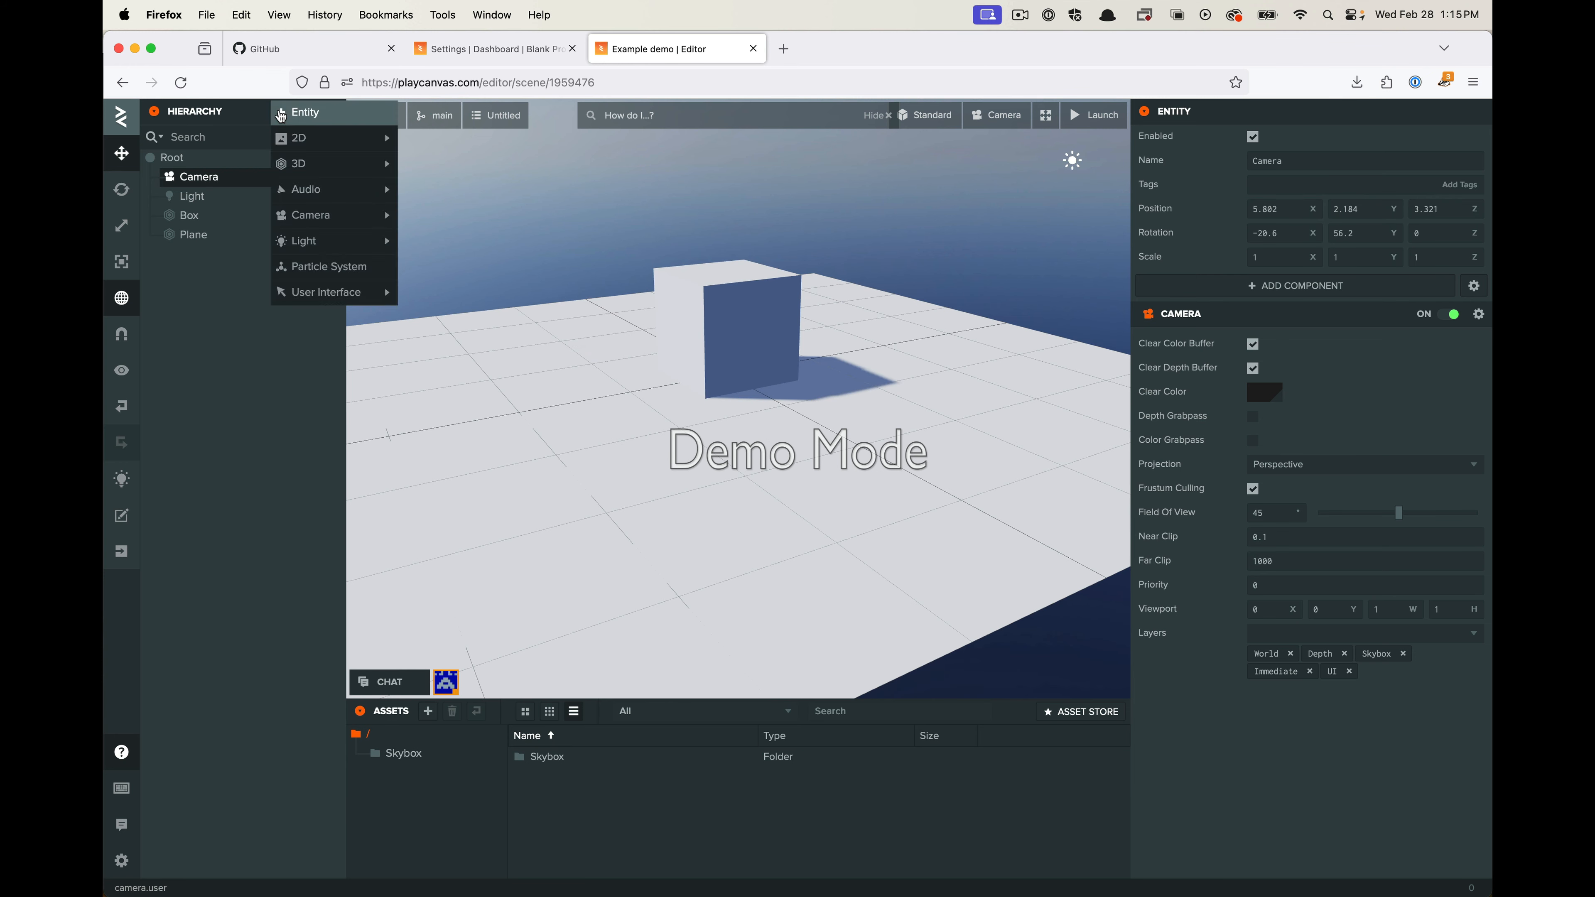
{"action": "mouse_move", "coordinate": [301, 162]}
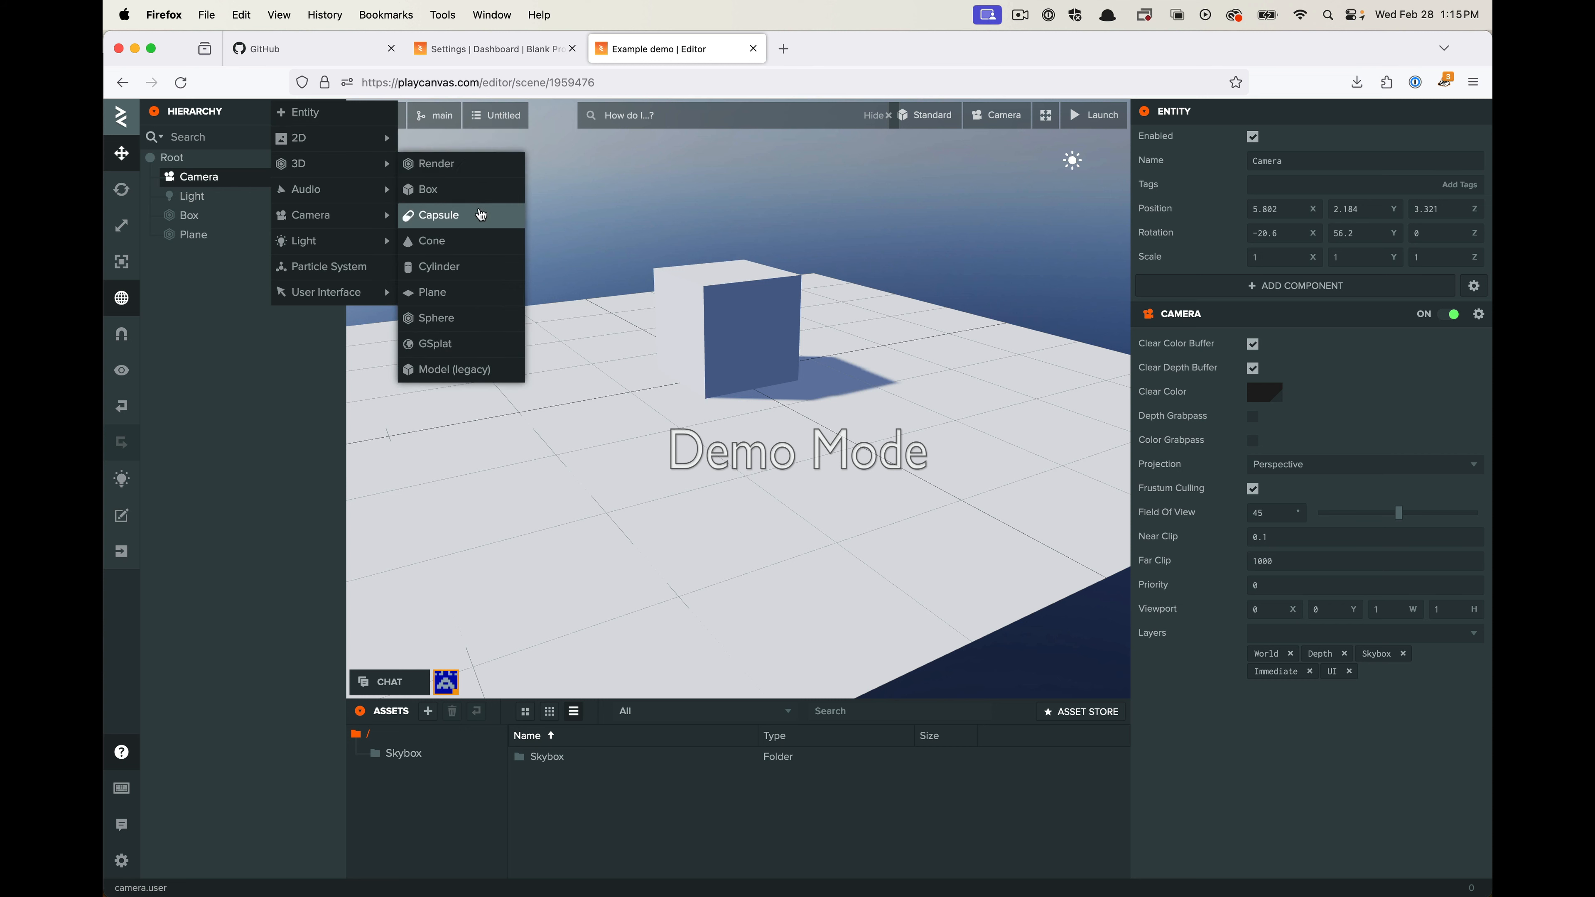
{"action": "left_click", "coordinate": [474, 225]}
Delete the Box entity from the scene
{"action": "scroll", "coordinate": [943, 256], "scroll_direction": "down", "scroll_amount": 5}
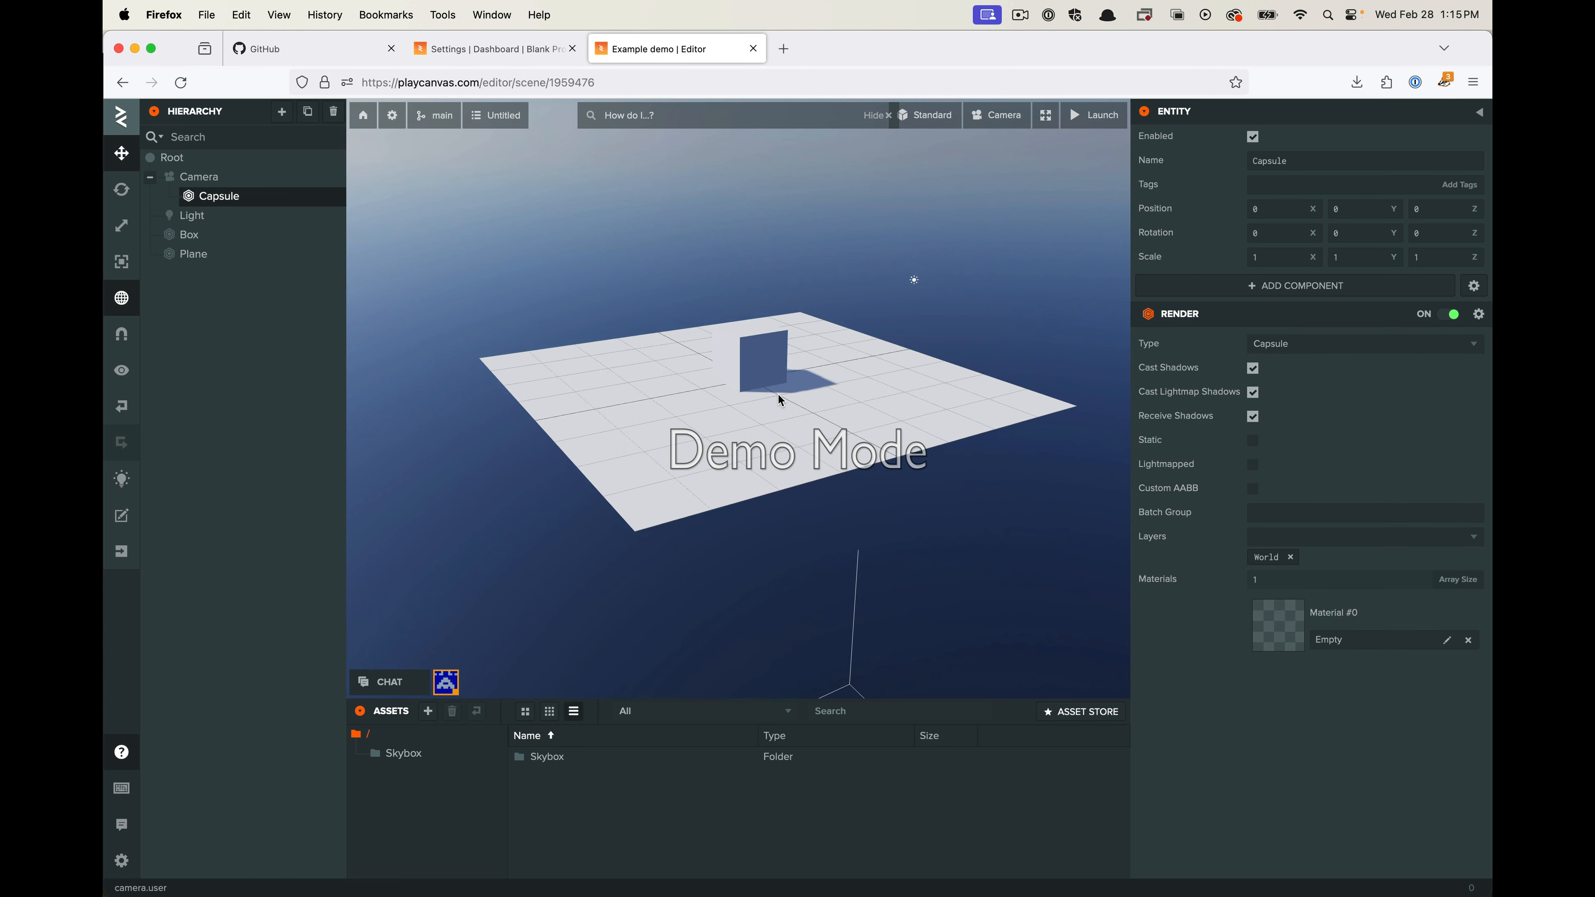
{"action": "left_click", "coordinate": [779, 372]}
{"action": "right_click", "coordinate": [189, 244]}
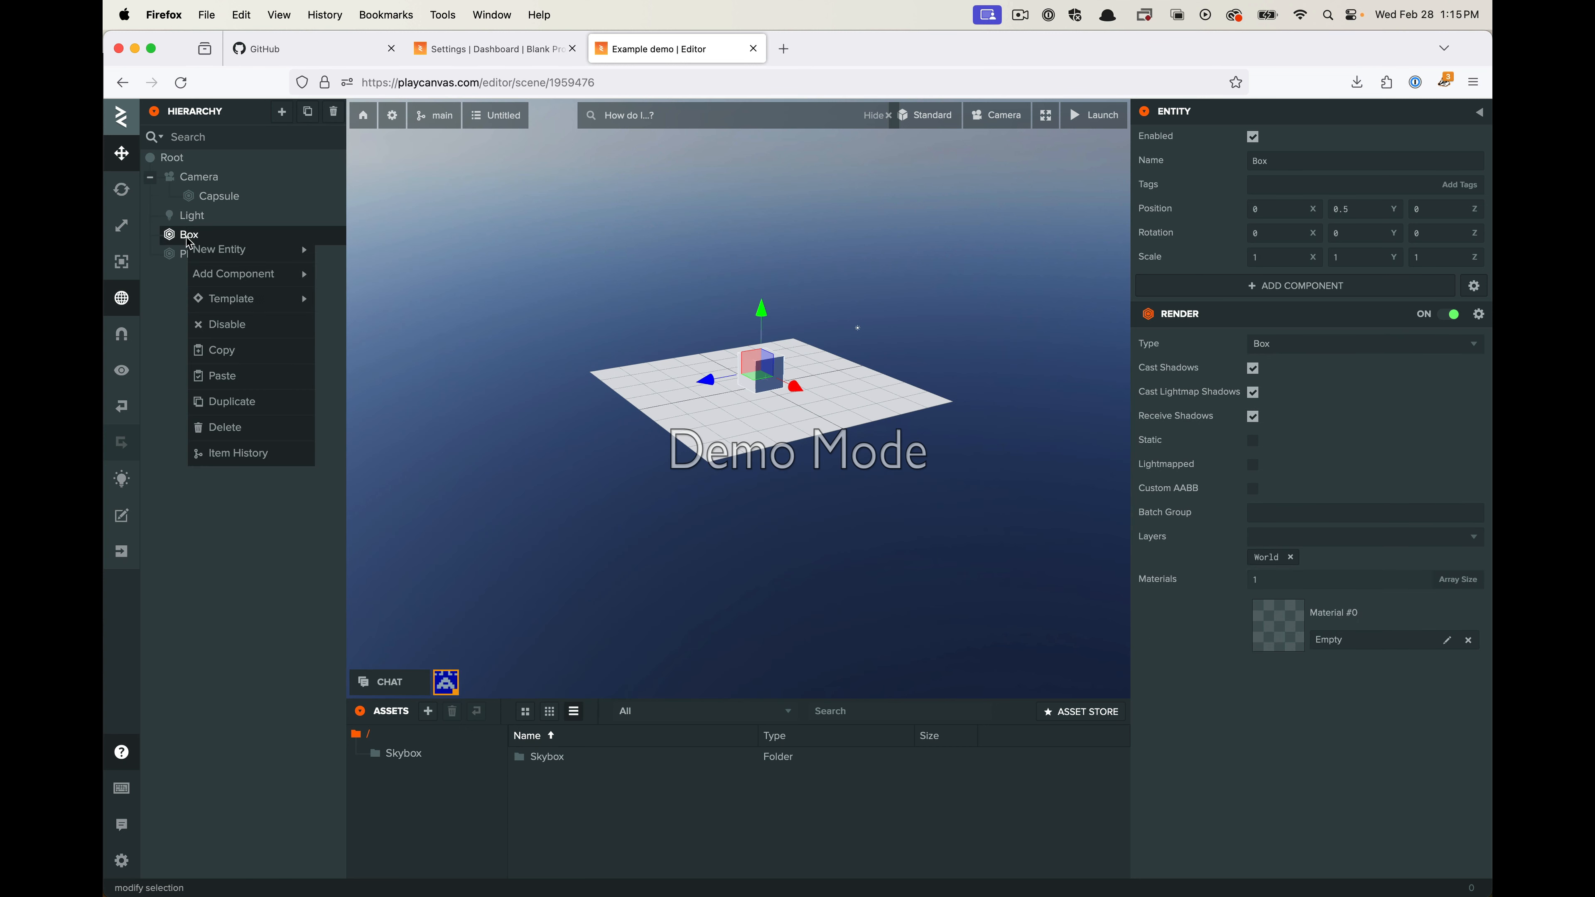
{"action": "left_click", "coordinate": [250, 430]}
{"action": "scroll", "coordinate": [785, 352], "scroll_direction": "up", "scroll_amount": 5}
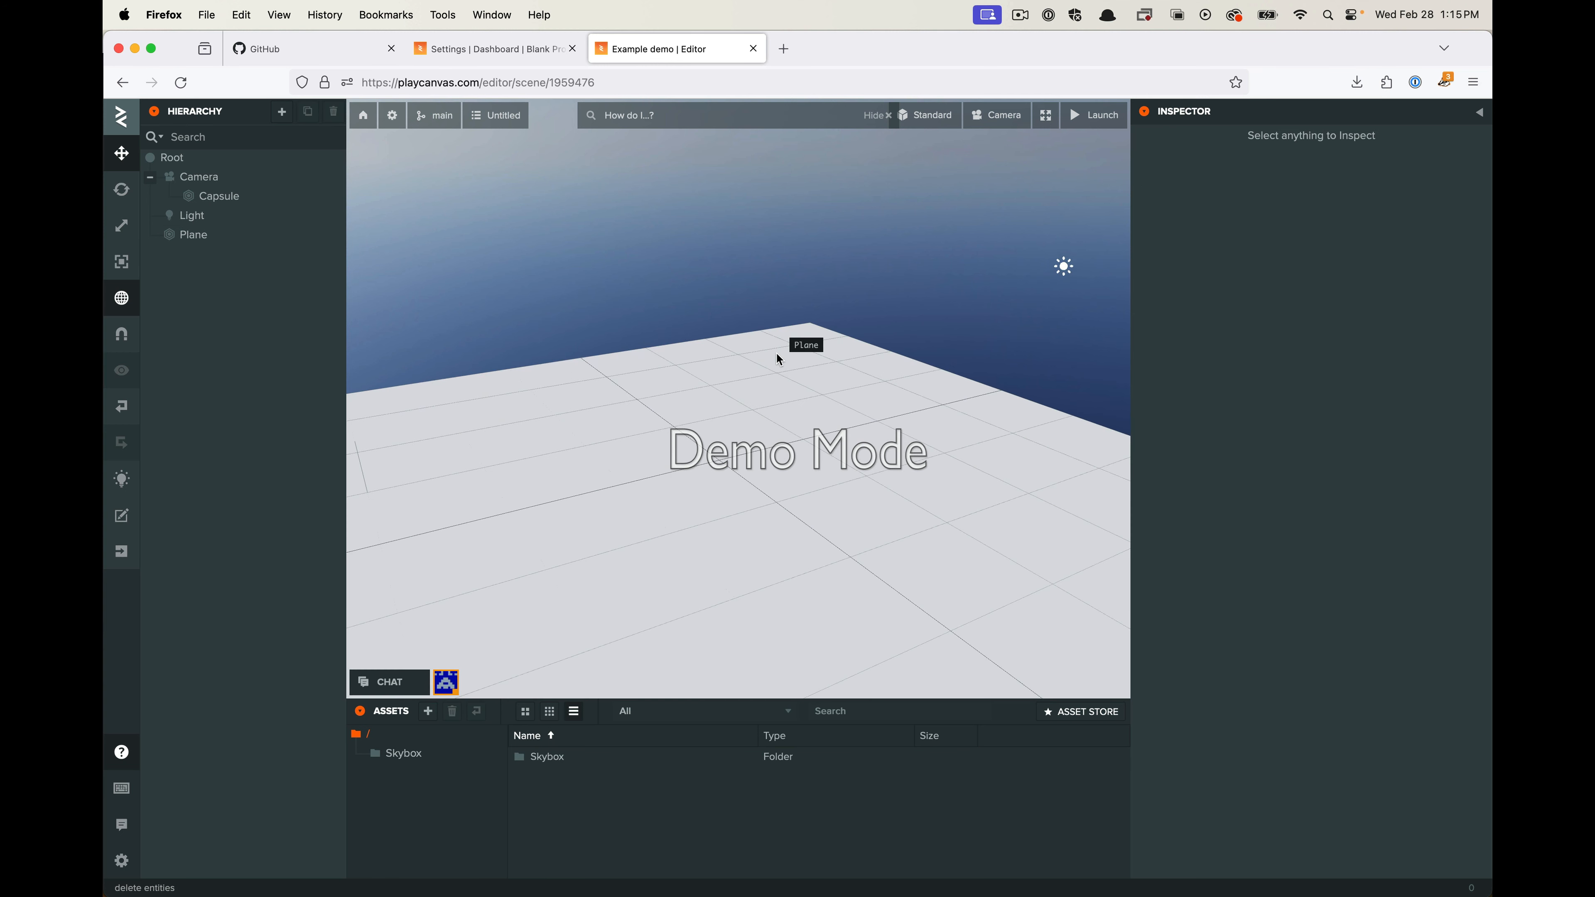
Reparent the Capsule entity from the Camera to Root in the scene hierarchy
{"action": "left_click", "coordinate": [219, 200]}
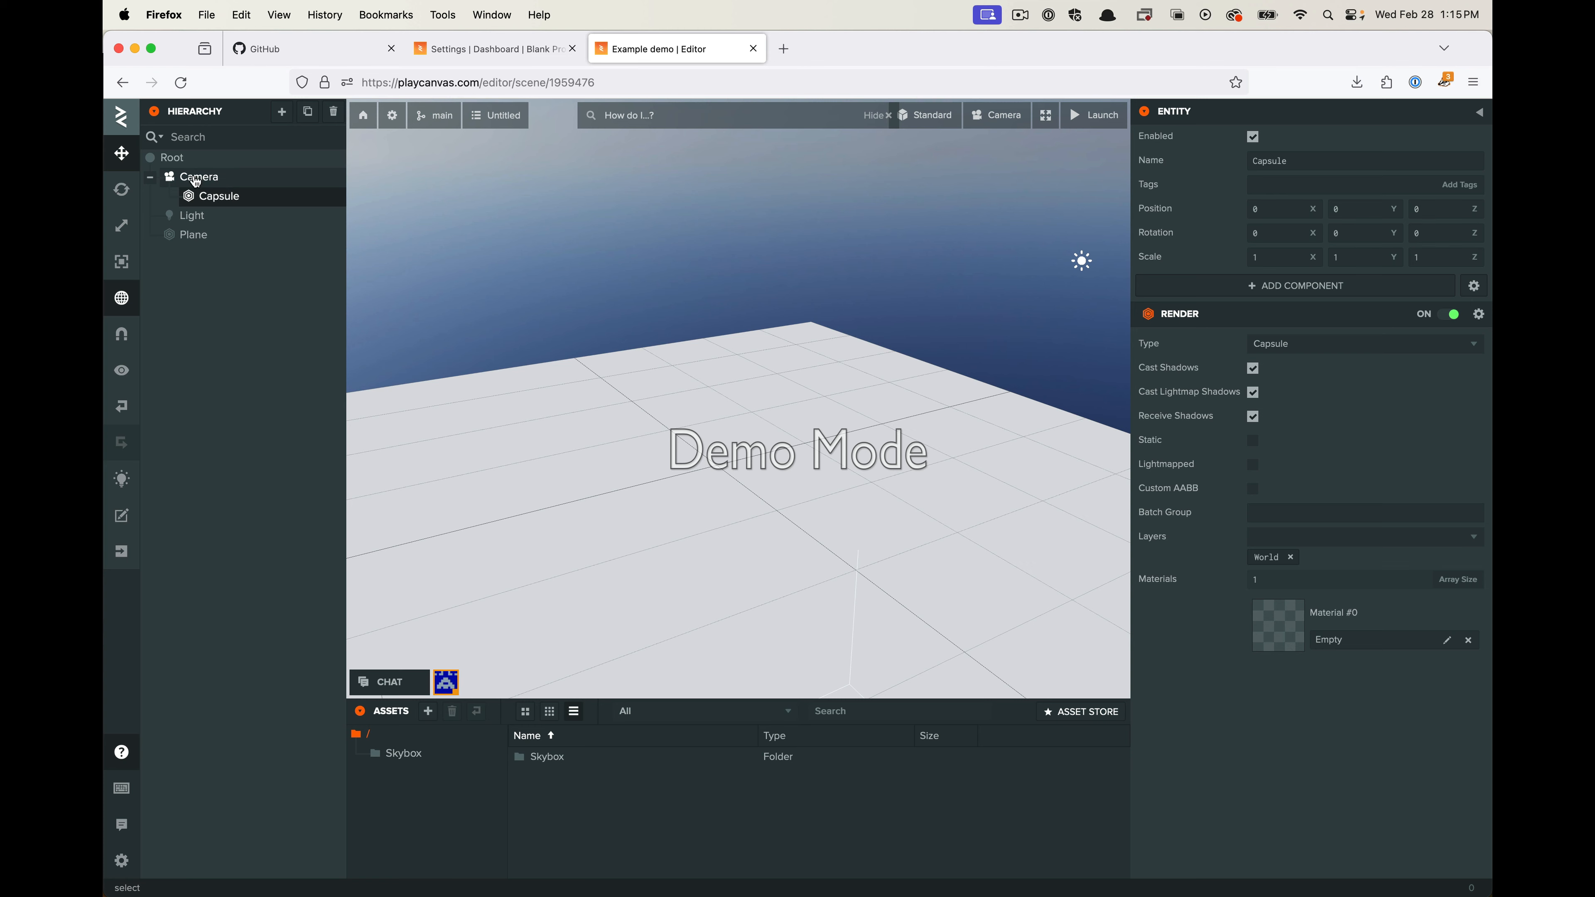
{"action": "left_click_drag", "start_coordinate": [229, 198], "coordinate": [180, 158]}
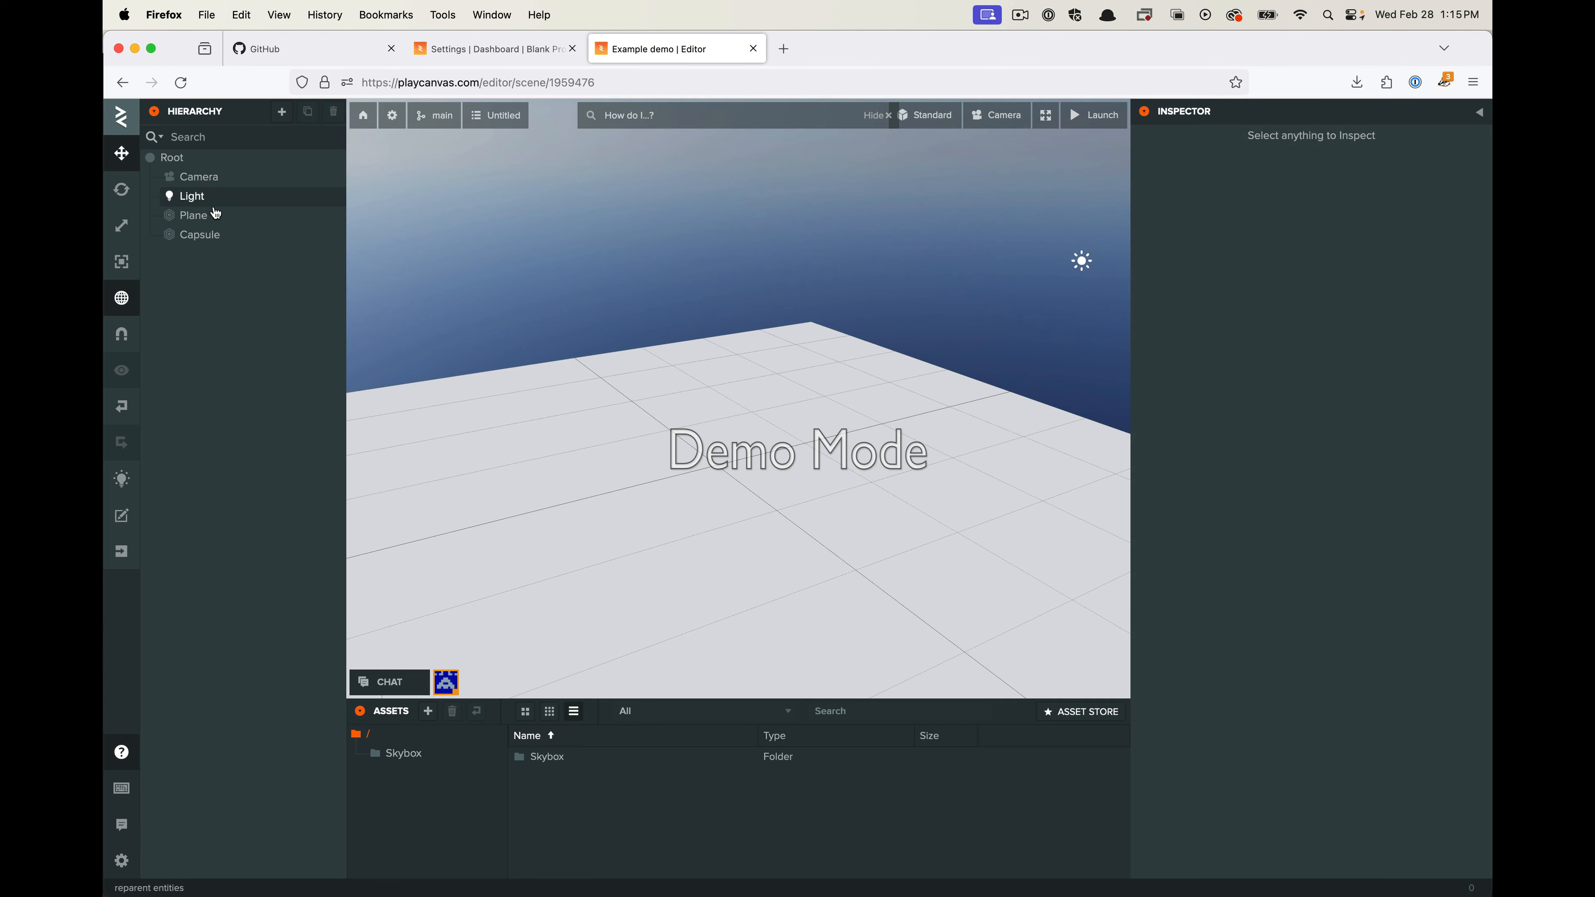
{"action": "scroll", "coordinate": [839, 358], "scroll_direction": "down", "scroll_amount": 5}
{"action": "scroll", "coordinate": [762, 370], "scroll_direction": "down", "scroll_amount": 5}
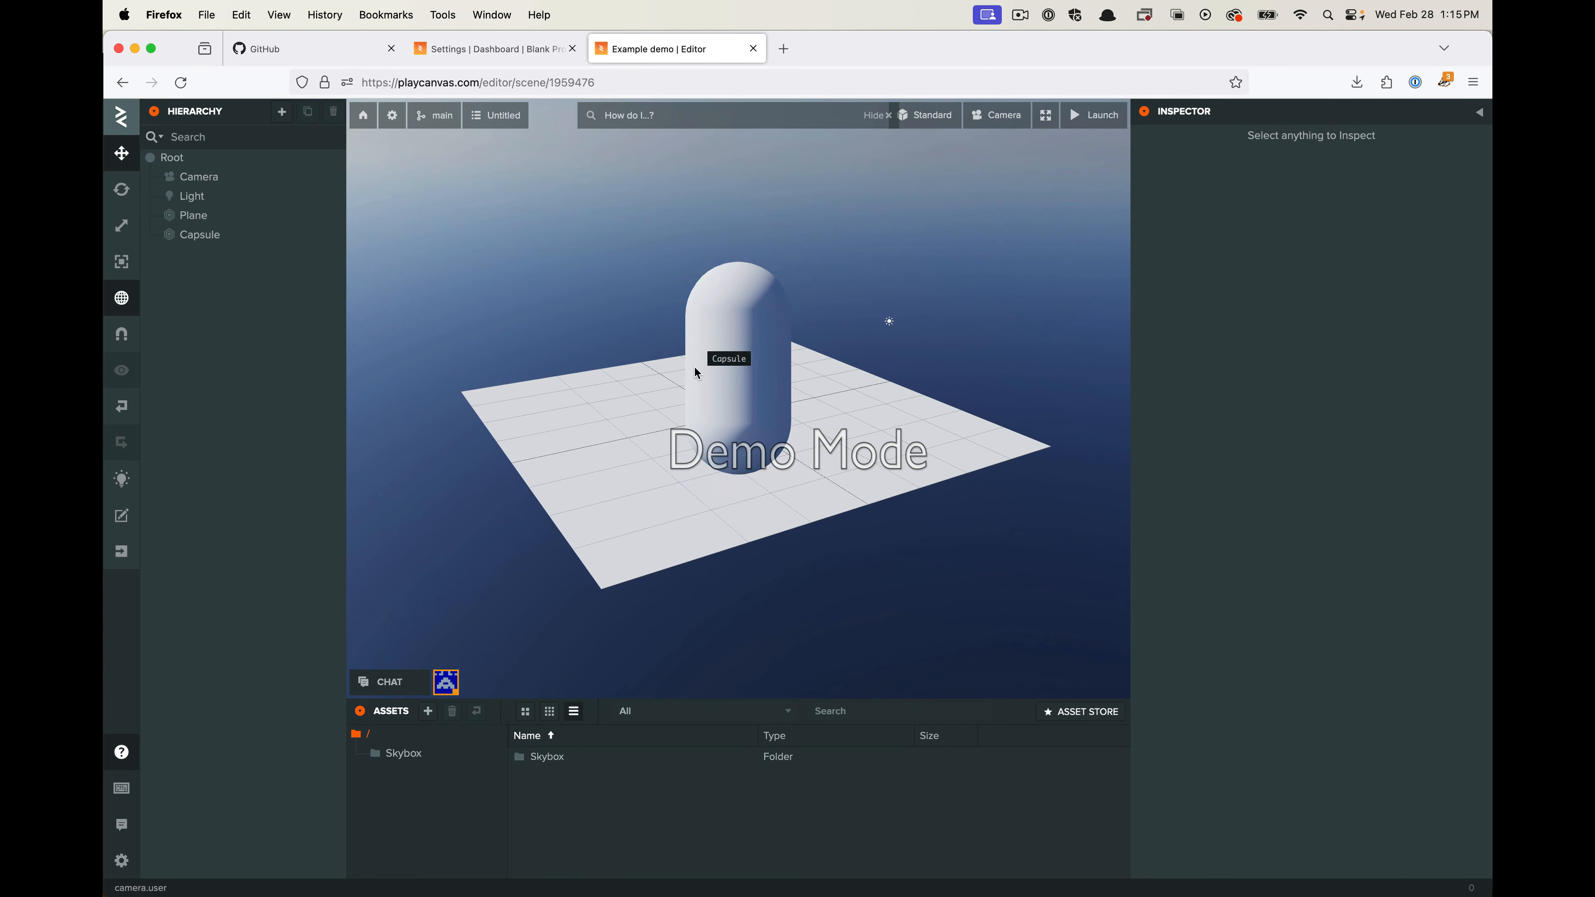
Select the capsule in the scene and set its position to X 0, Y 0, Z 0
{"action": "left_click_drag", "start_coordinate": [594, 431], "coordinate": [885, 416]}
{"action": "middle_click_drag", "start_coordinate": [885, 417], "coordinate": [716, 394]}
{"action": "left_click_drag", "start_coordinate": [719, 399], "coordinate": [972, 286]}
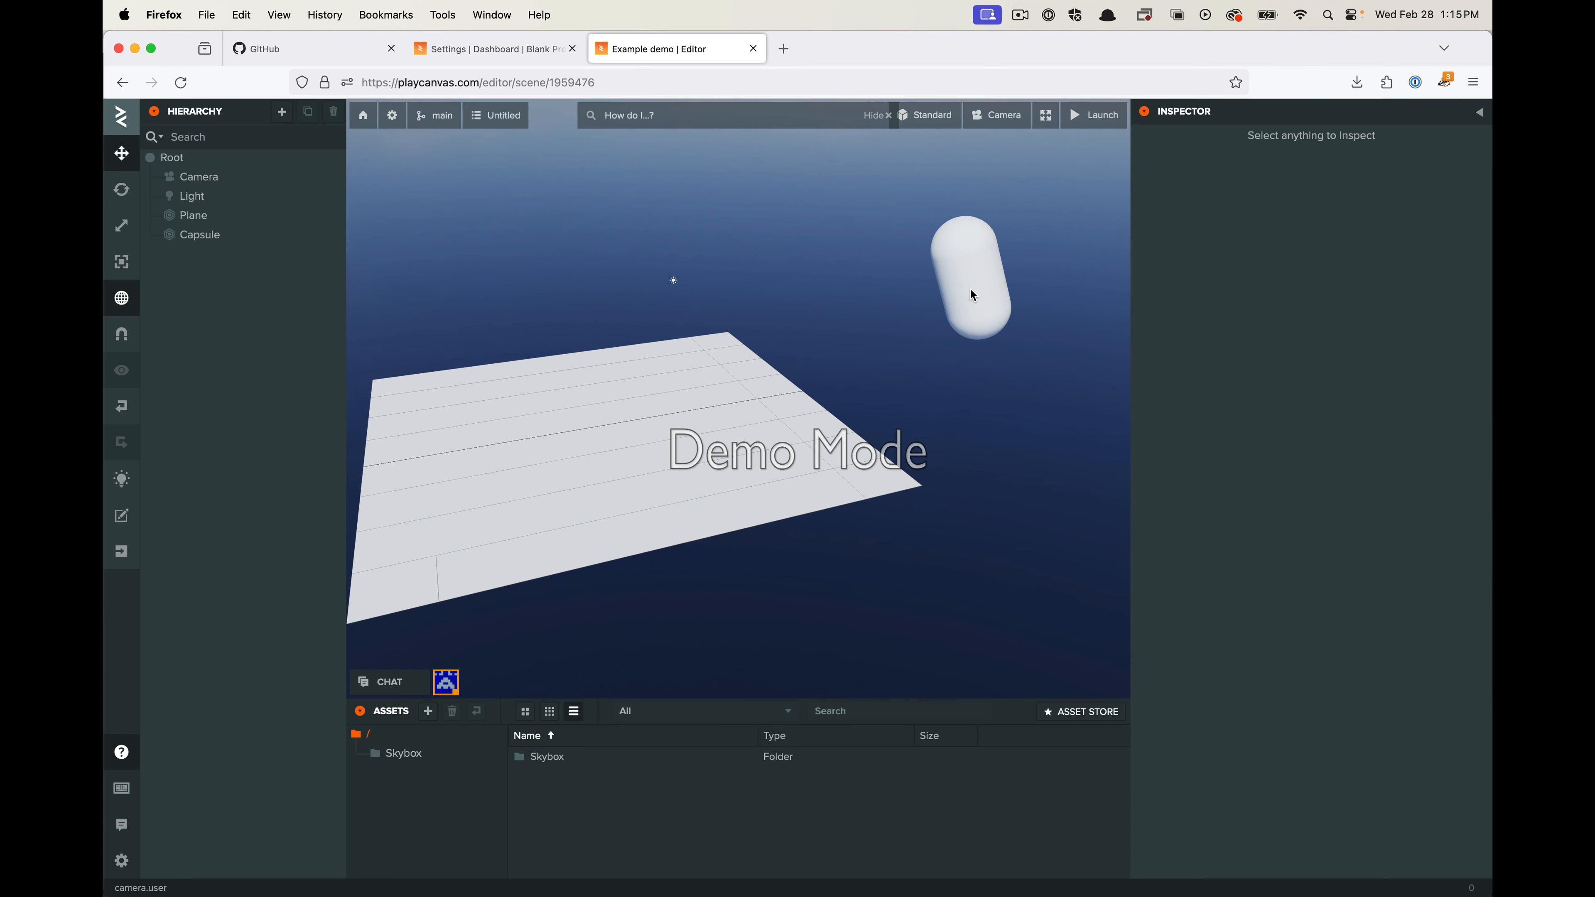
{"action": "left_click", "coordinate": [972, 283]}
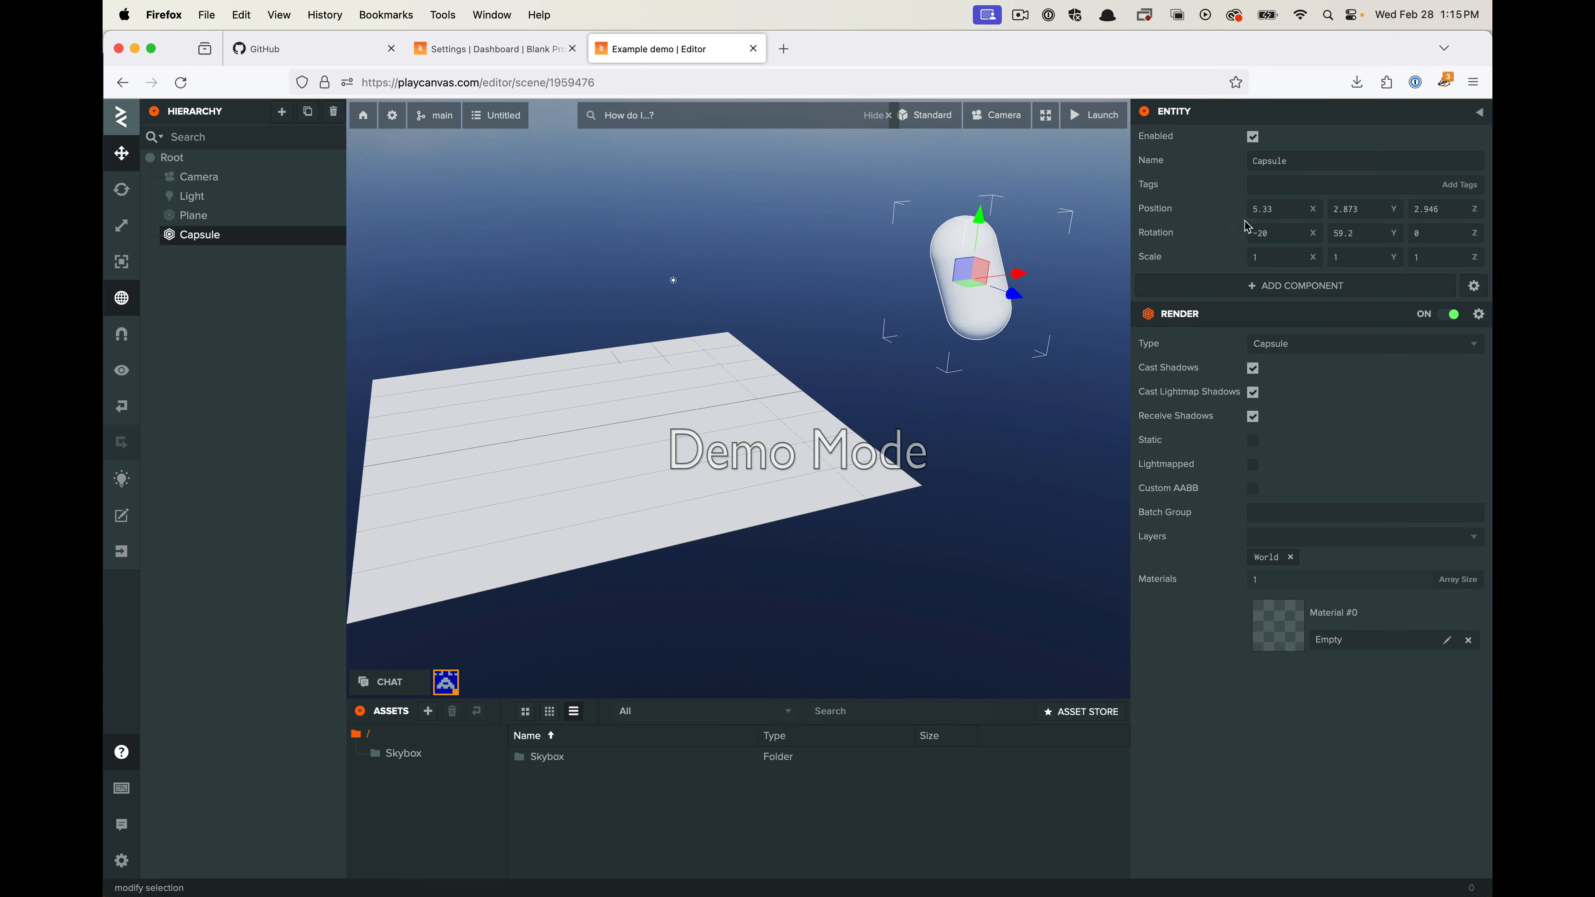
{"action": "left_click_drag", "start_coordinate": [1271, 209], "coordinate": [1211, 214]}
{"action": "type", "text": "0"}
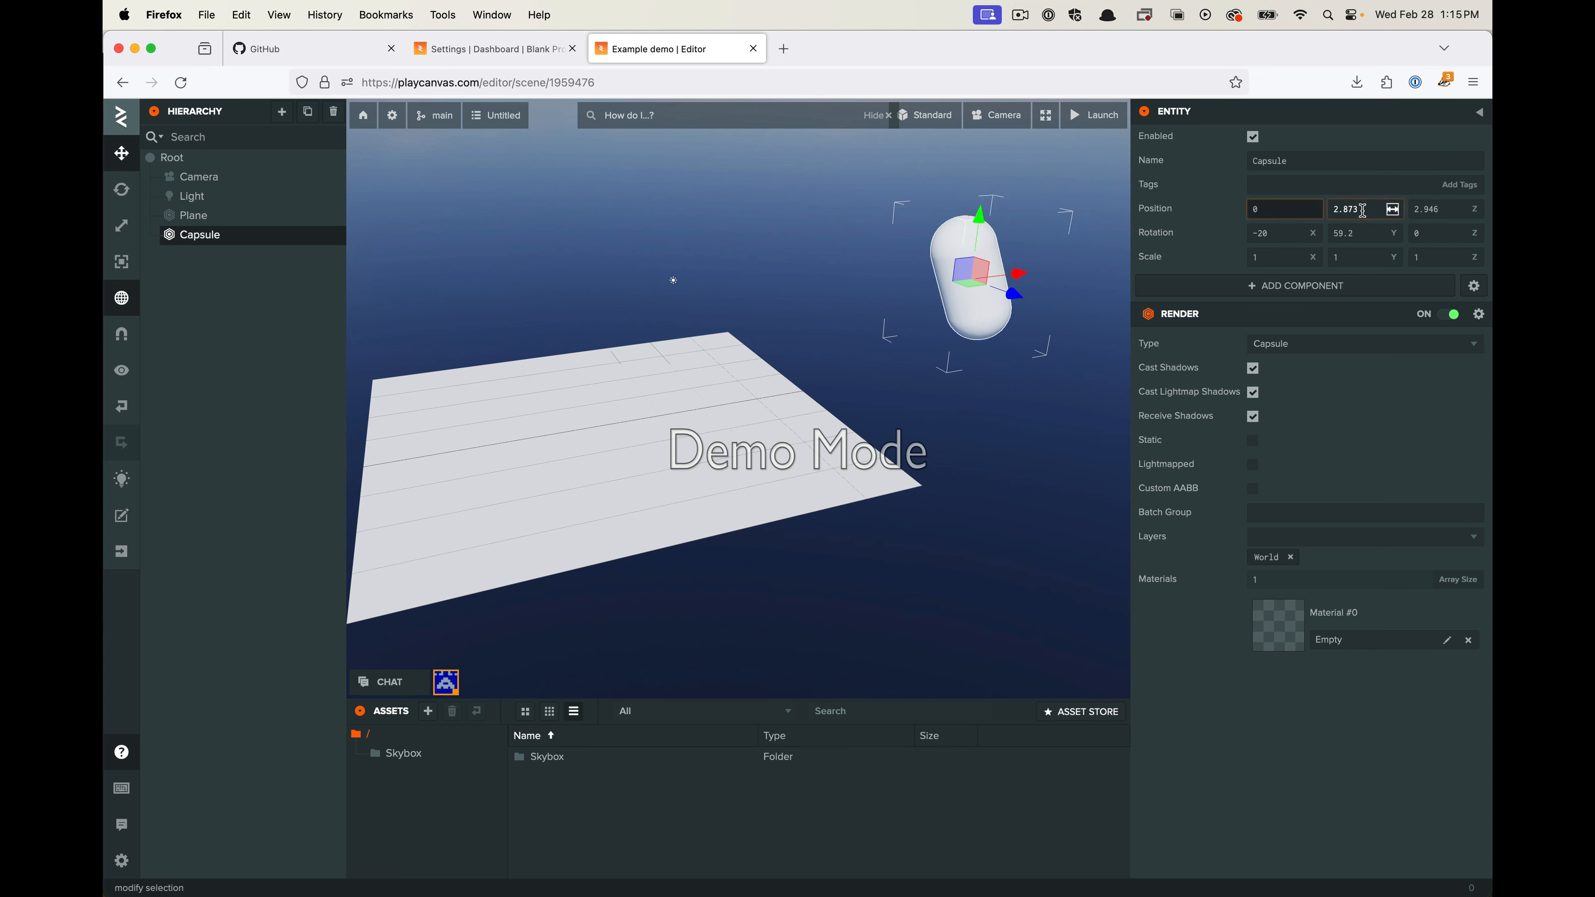
{"action": "left_click_drag", "start_coordinate": [1362, 210], "coordinate": [1314, 211]}
{"action": "type", "text": "0"}
{"action": "left_click_drag", "start_coordinate": [1444, 209], "coordinate": [1391, 212]}
{"action": "type", "text": "0"}
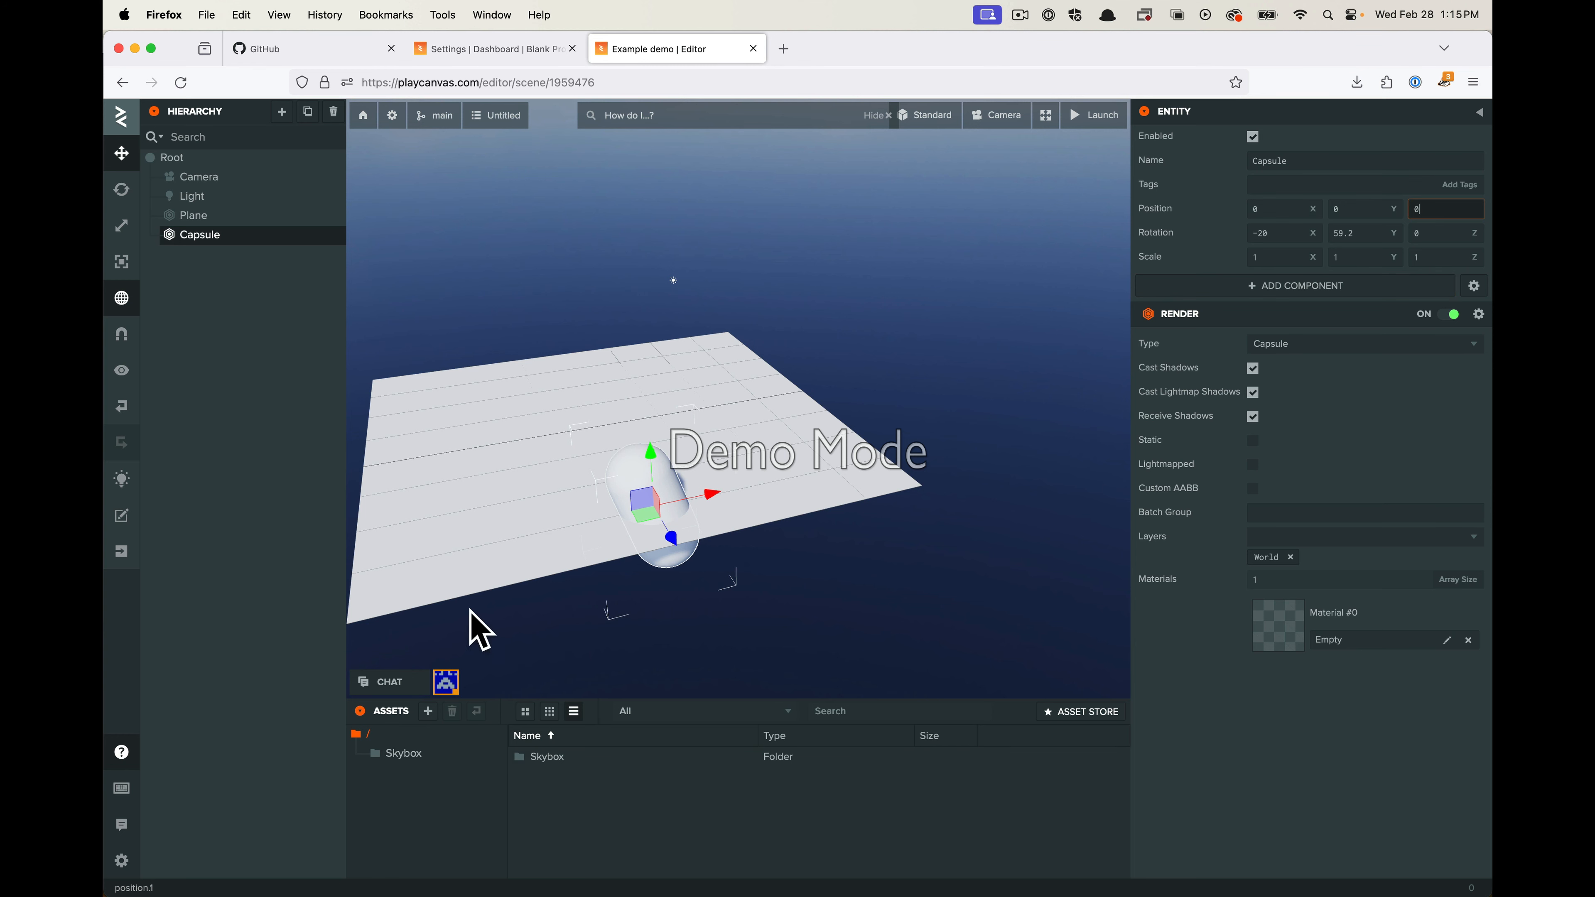
{"action": "left_click", "coordinate": [1379, 208]}
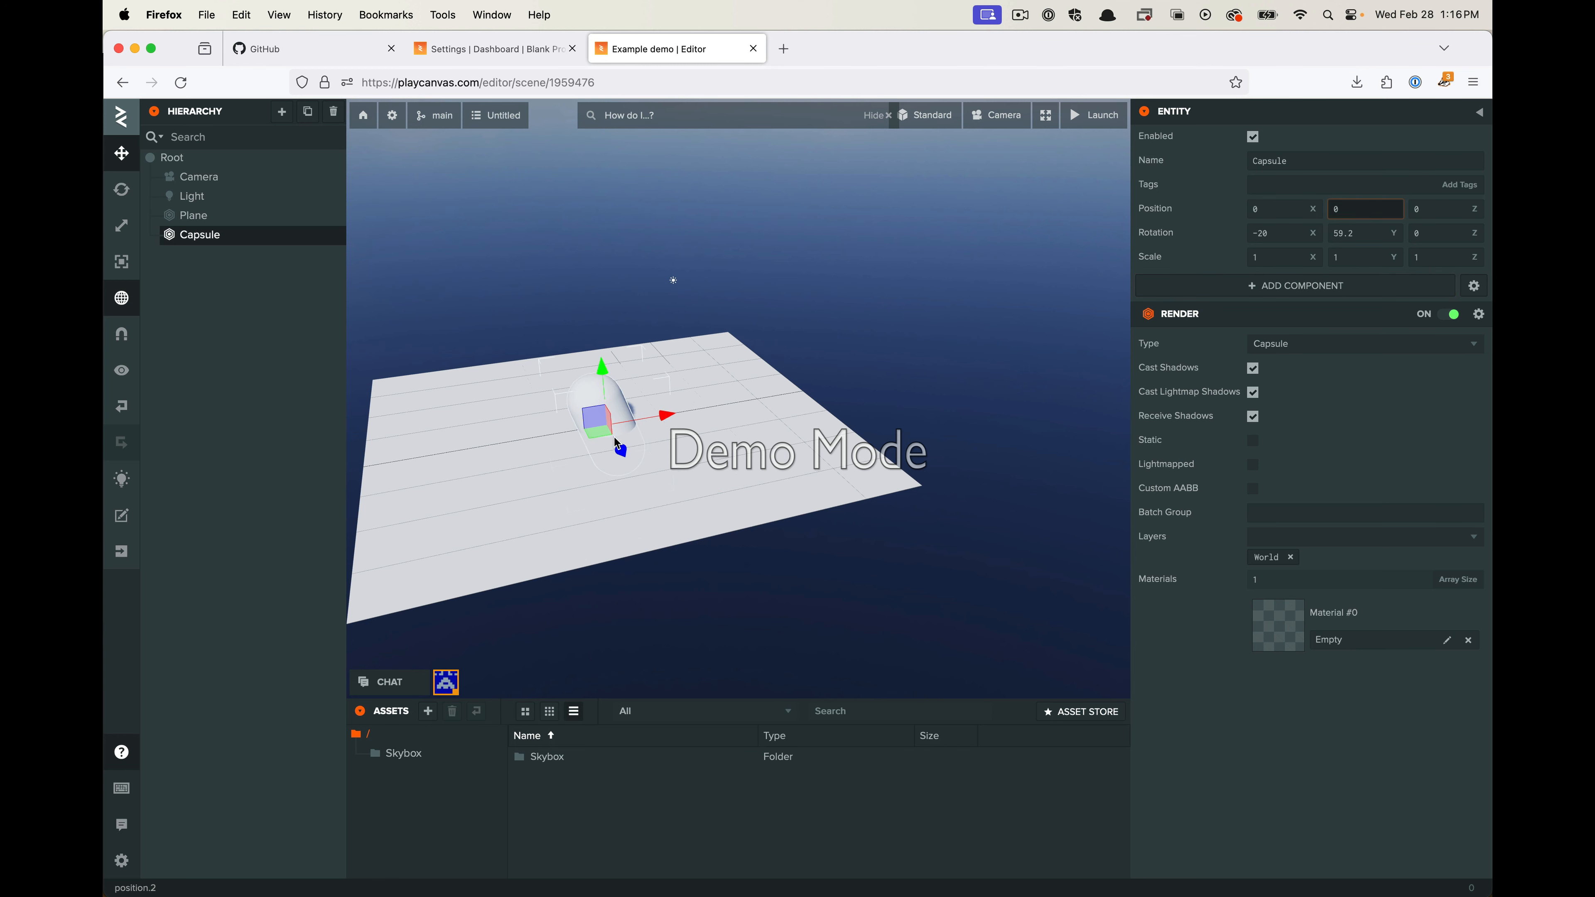
Set the capsule's rotation to X 0, Y 0, Z 0
{"action": "left_click_drag", "start_coordinate": [534, 478], "coordinate": [640, 481]}
{"action": "left_click_drag", "start_coordinate": [1275, 233], "coordinate": [1207, 234]}
{"action": "double_click", "coordinate": [1371, 233]}
{"action": "type", "text": "0"}
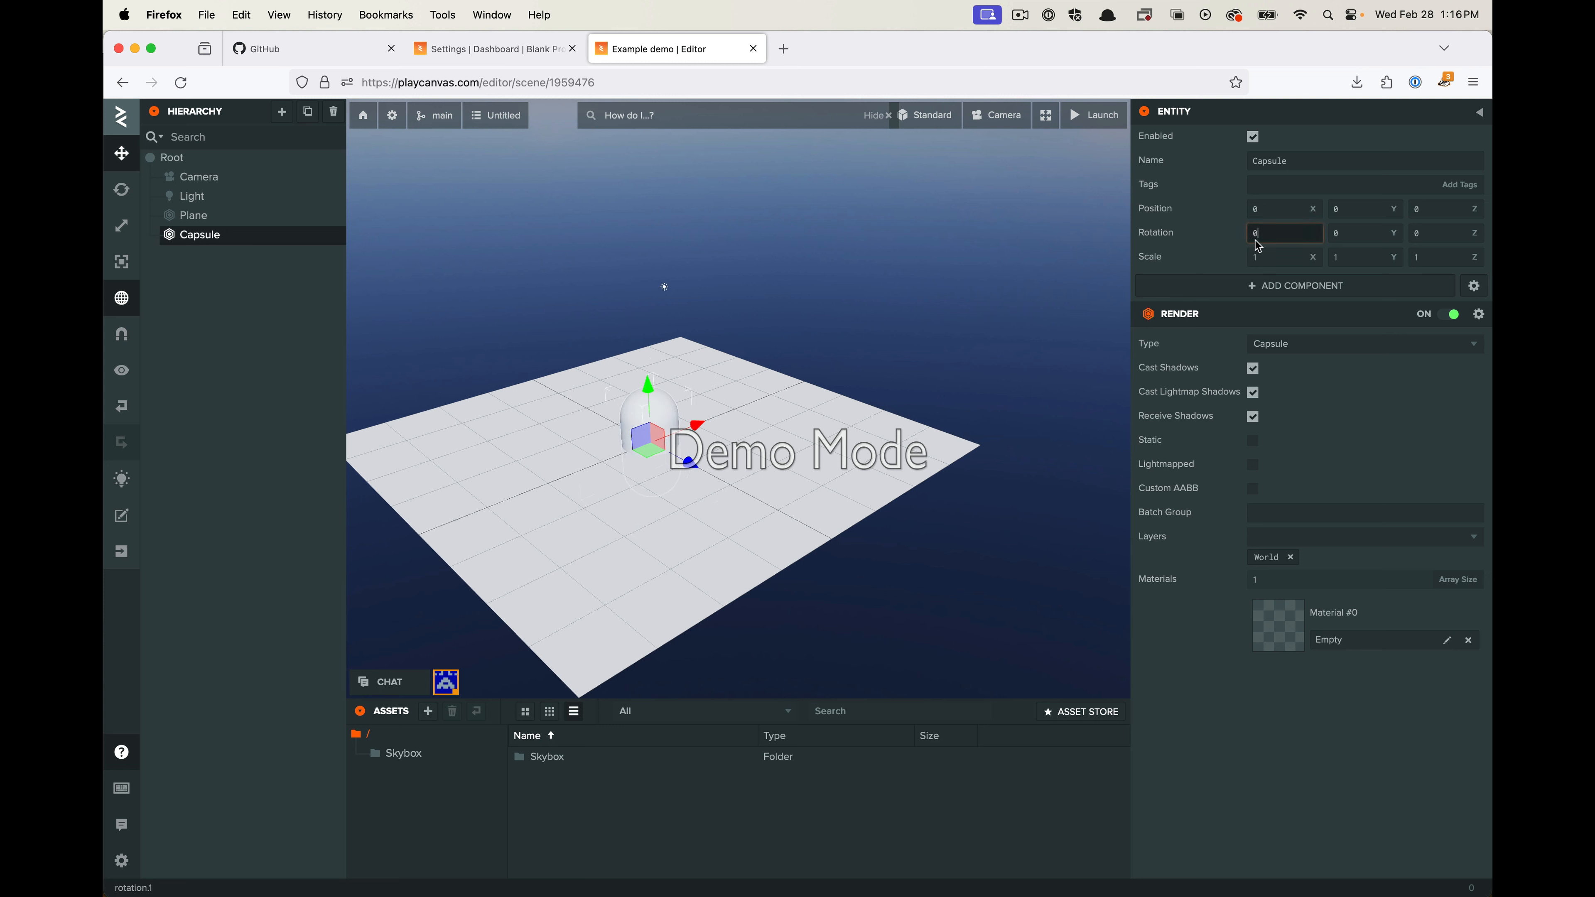
Raise the plane to about 0.849 on the Y axis and hide the editor's side panels
{"action": "left_click", "coordinate": [466, 434]}
{"action": "scroll", "coordinate": [574, 454], "scroll_direction": "up", "scroll_amount": 5}
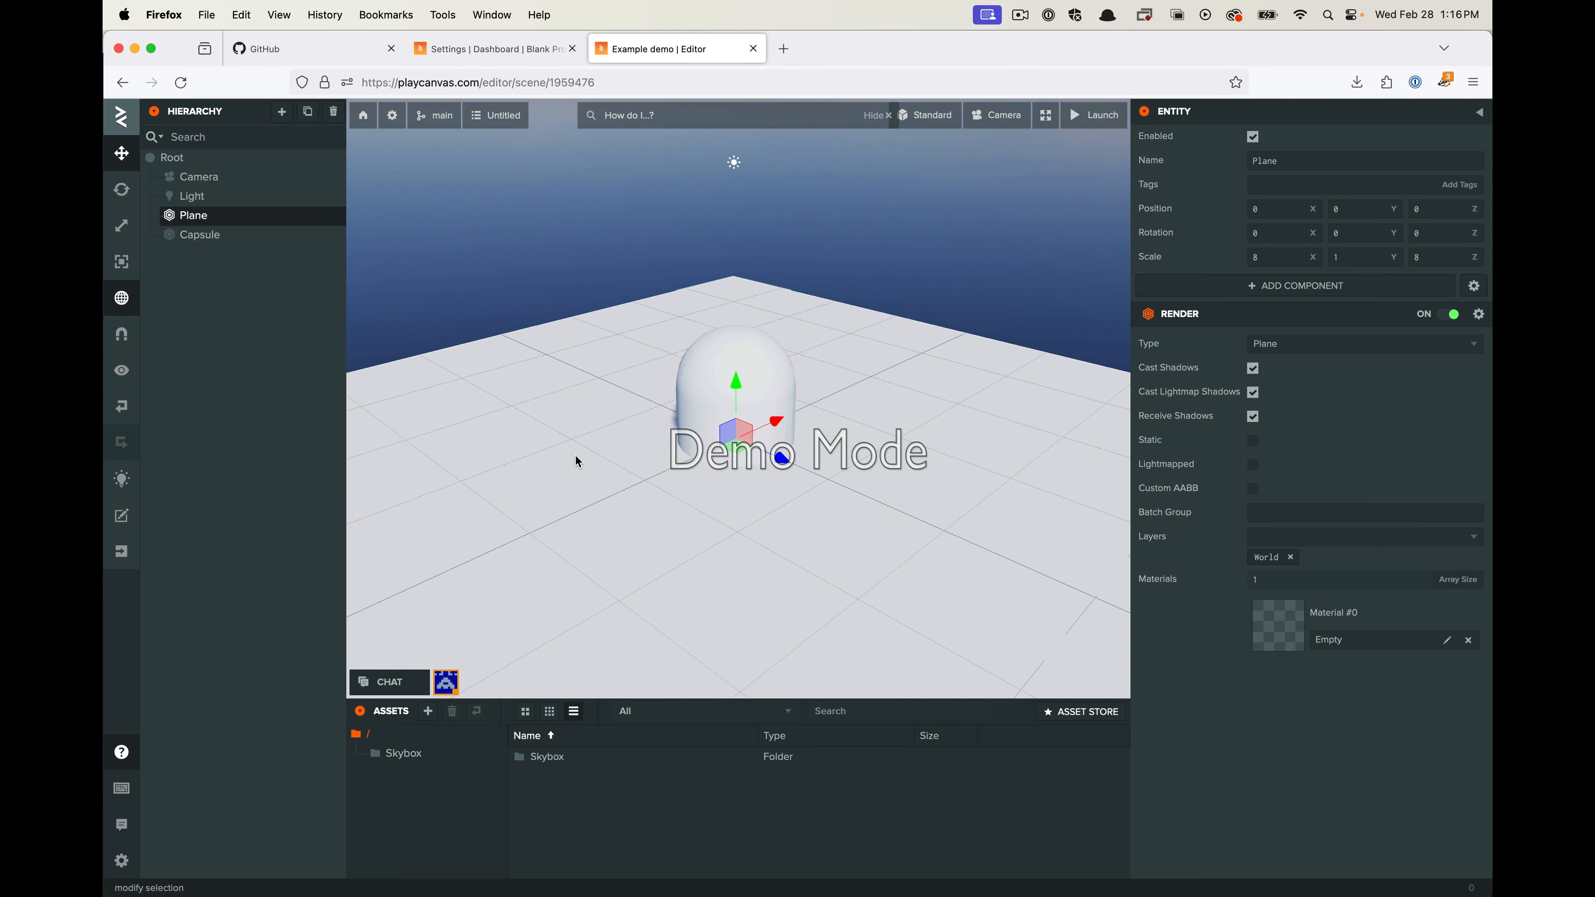
{"action": "middle_click_drag", "start_coordinate": [744, 495], "coordinate": [699, 515]}
{"action": "left_click_drag", "start_coordinate": [699, 516], "coordinate": [744, 463]}
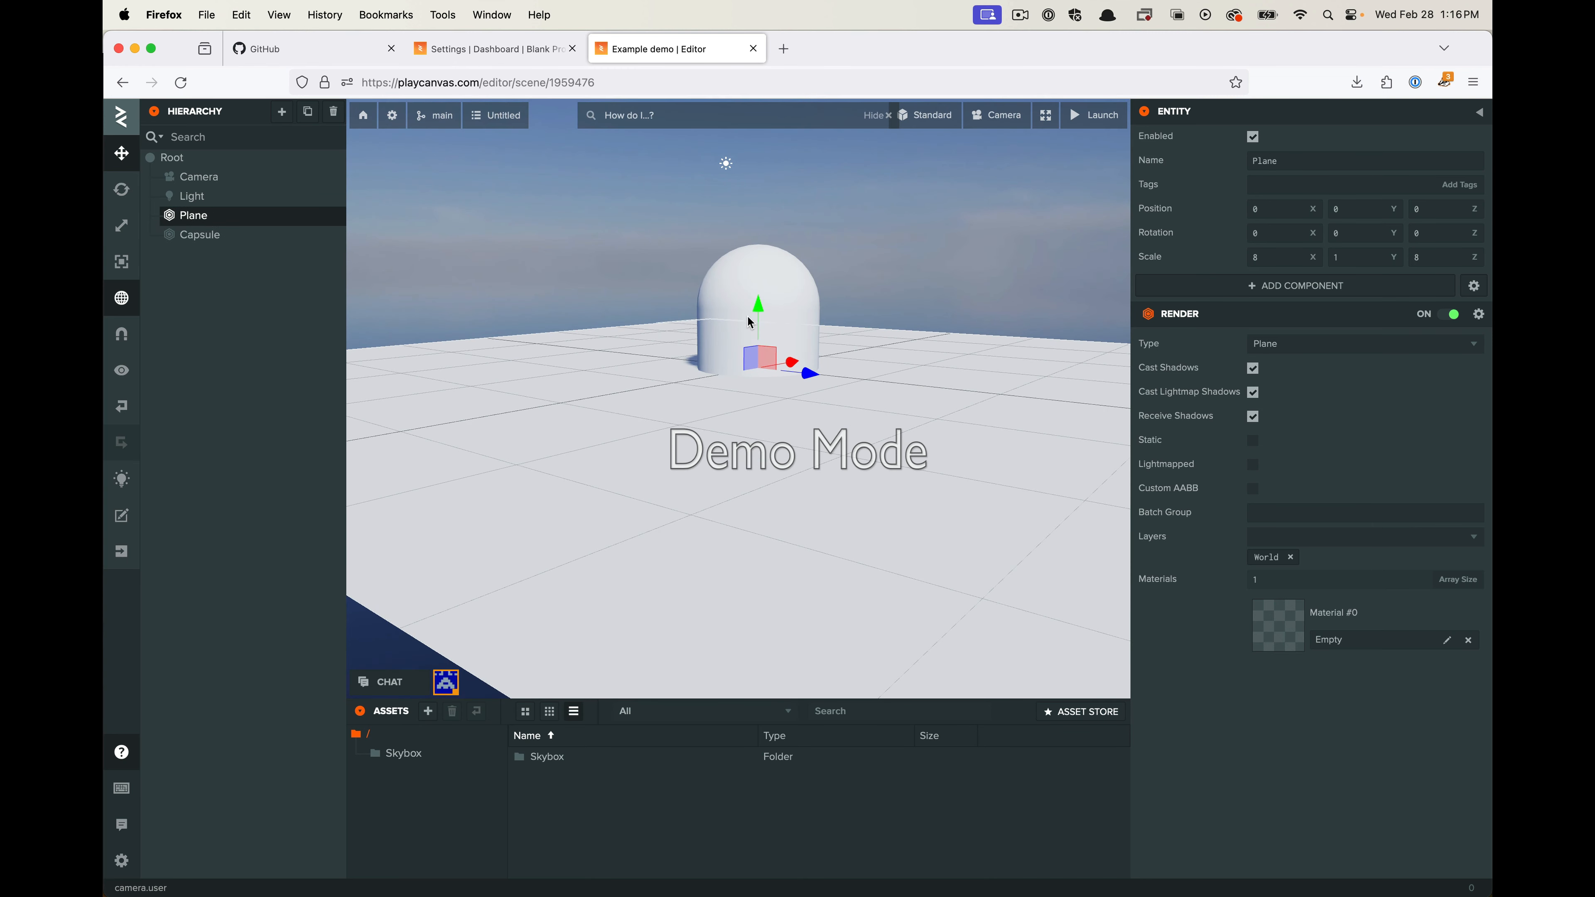
{"action": "left_click_drag", "start_coordinate": [747, 314], "coordinate": [793, 202]}
{"action": "key", "text": "space"}
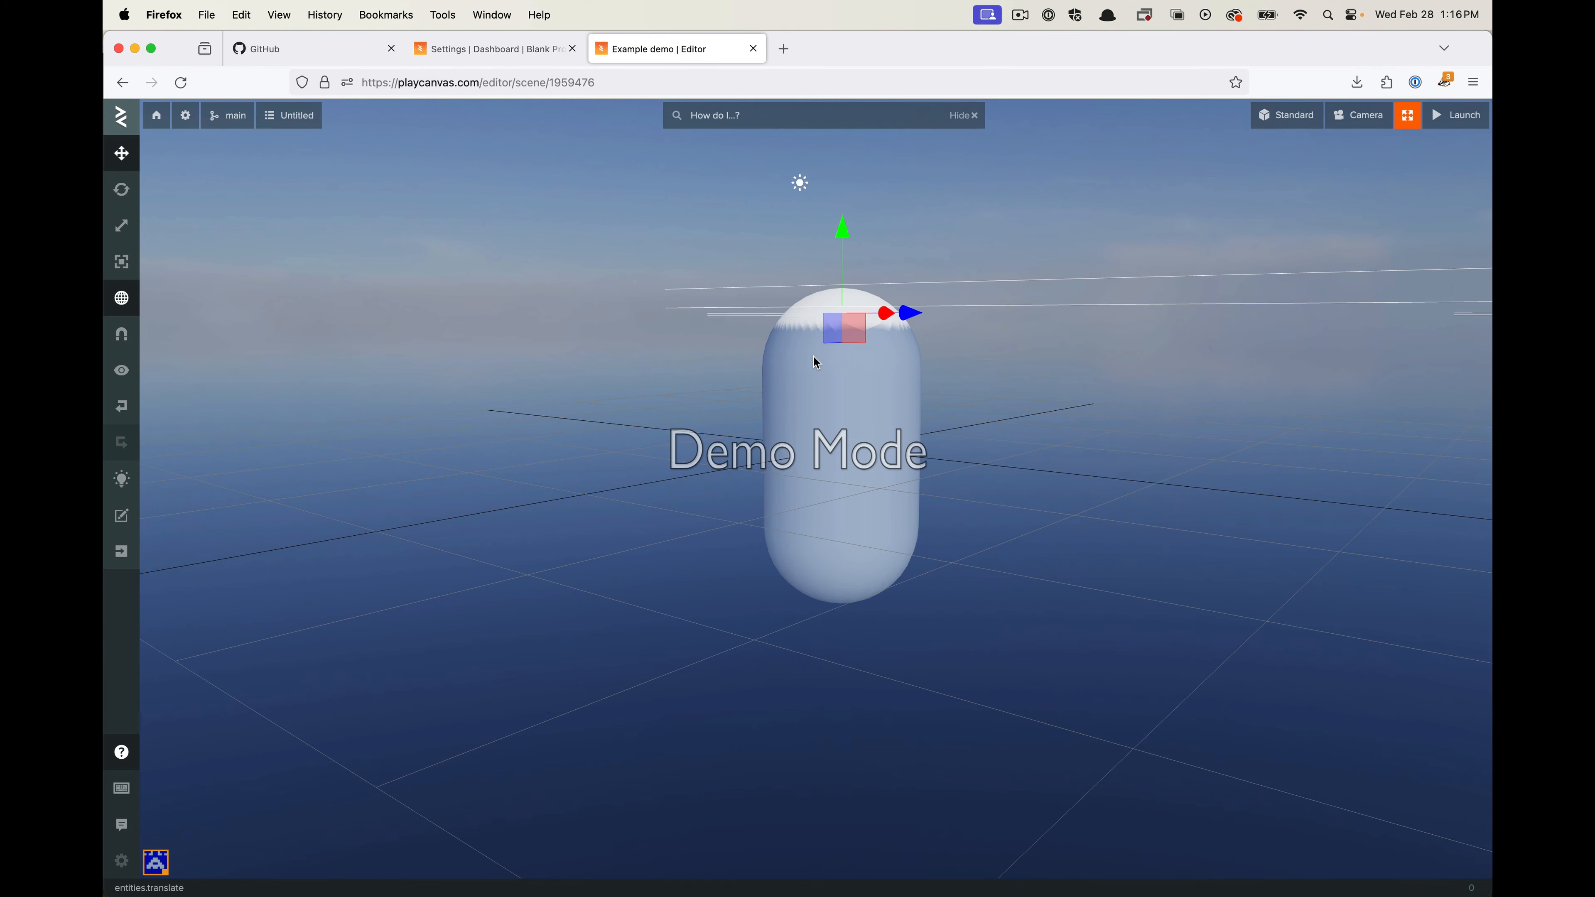
{"action": "scroll", "coordinate": [754, 404], "scroll_direction": "down", "scroll_amount": 3}
{"action": "key", "text": "super+z"}
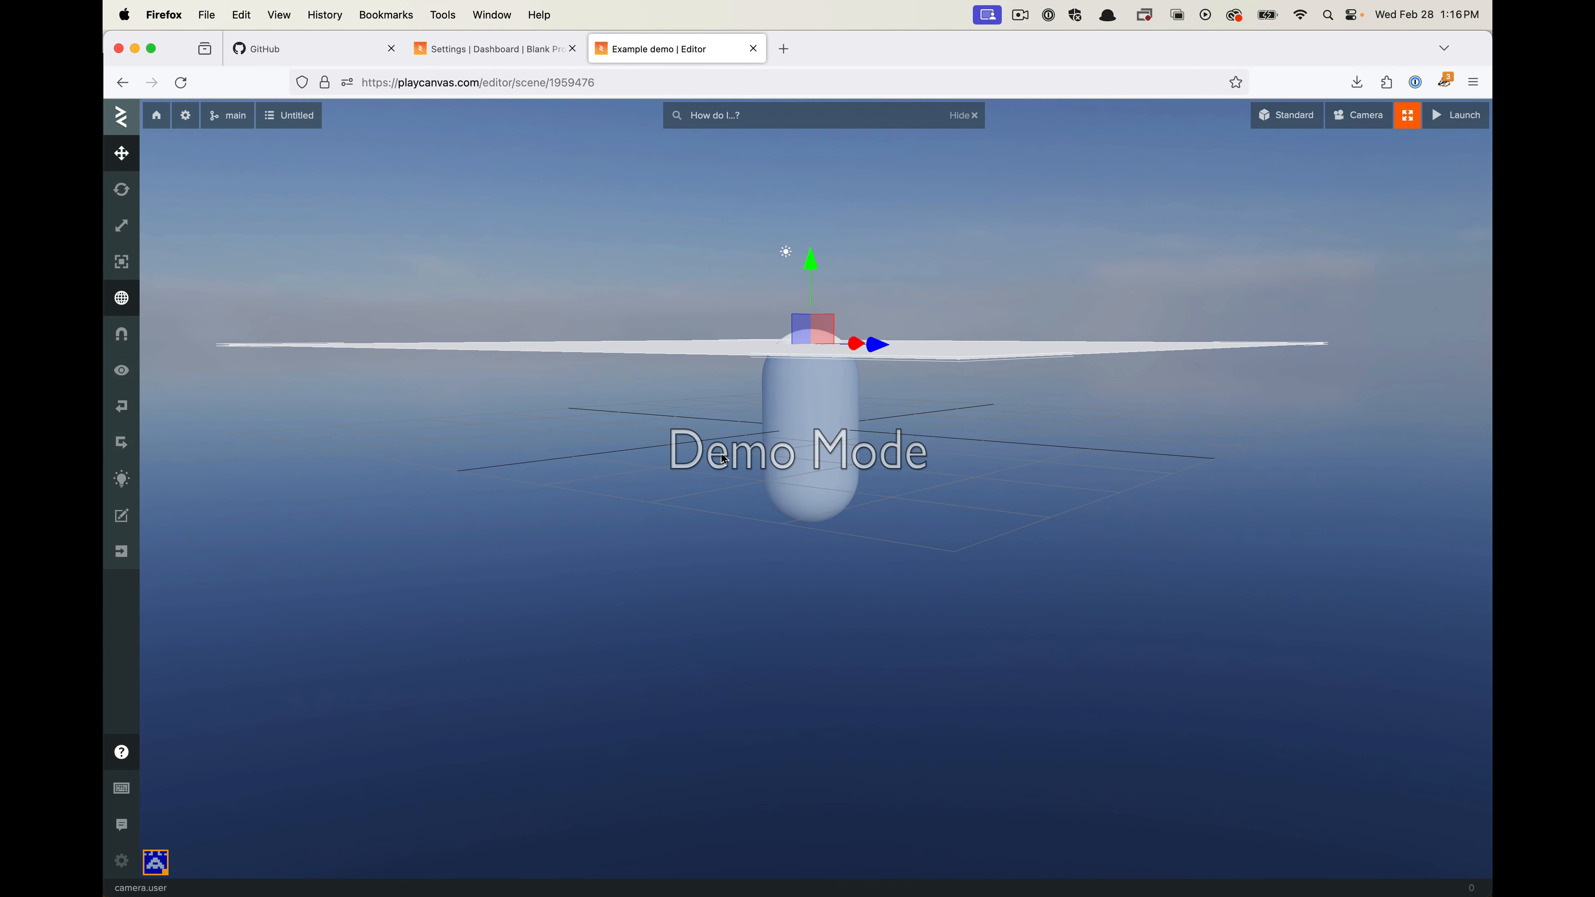
{"action": "right_click_drag", "start_coordinate": [790, 356], "coordinate": [802, 336]}
{"action": "left_click", "coordinate": [905, 414]}
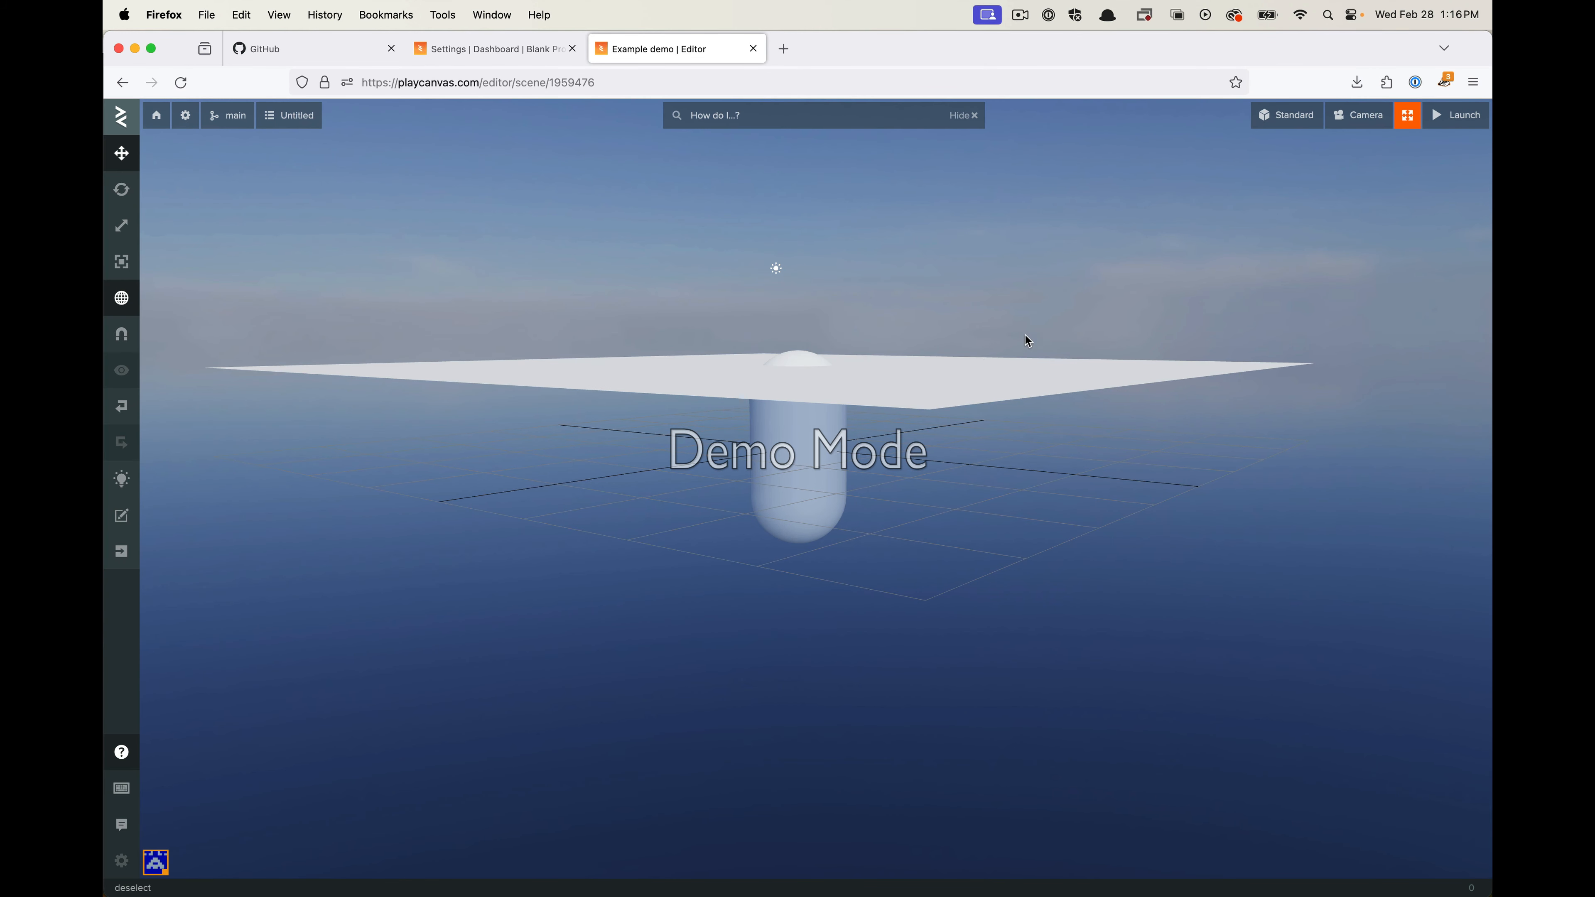
{"action": "left_click", "coordinate": [929, 367]}
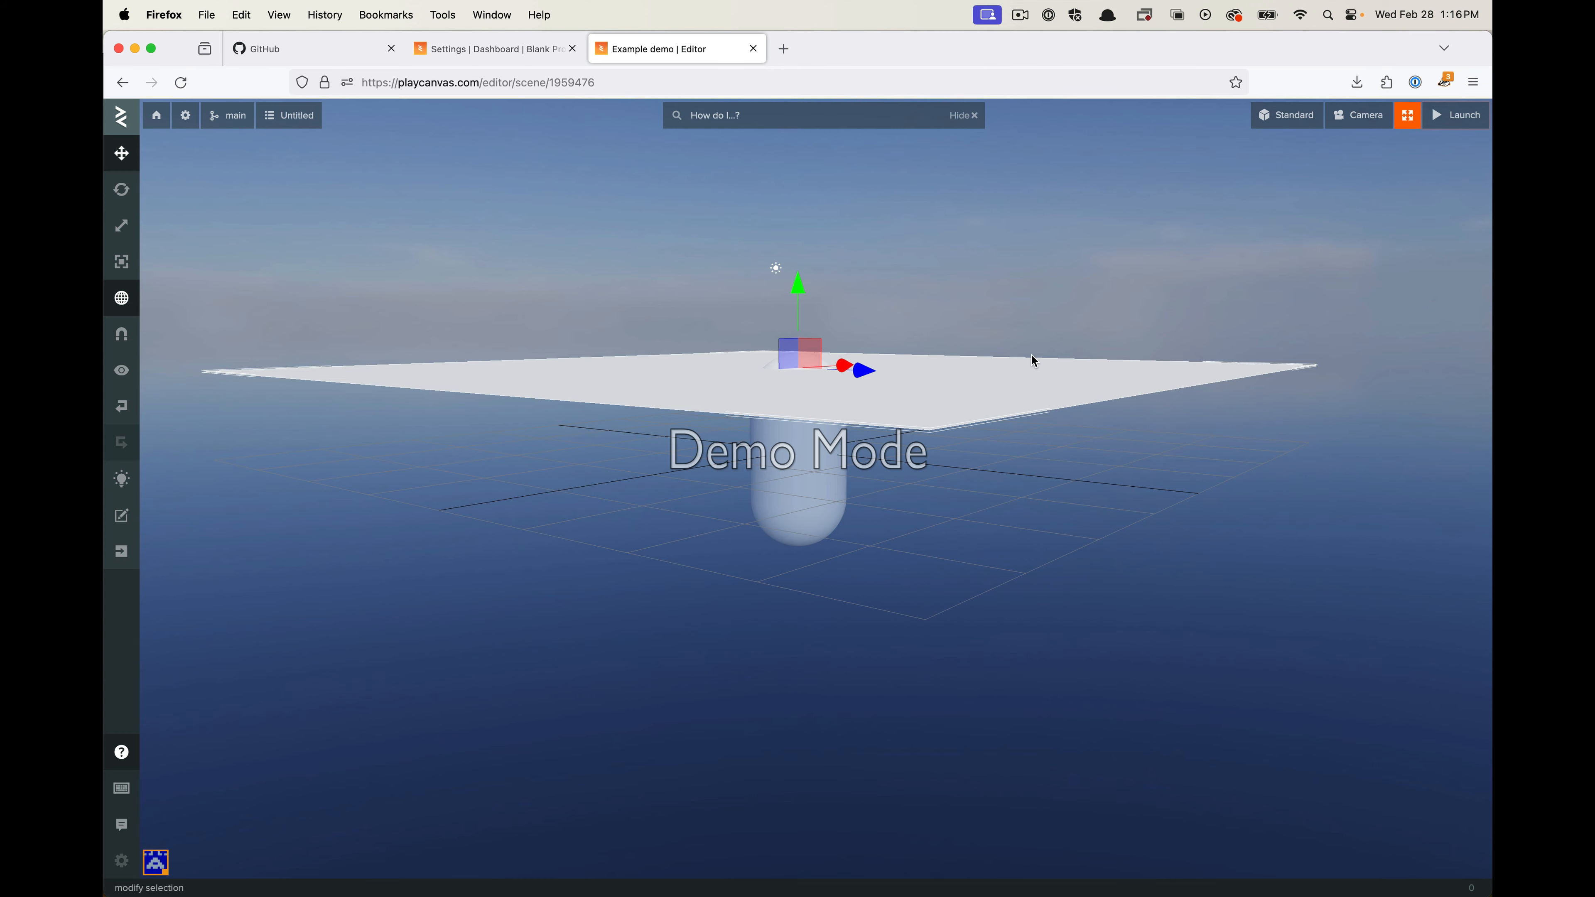
{"action": "right_click_drag", "start_coordinate": [1015, 384], "coordinate": [848, 529]}
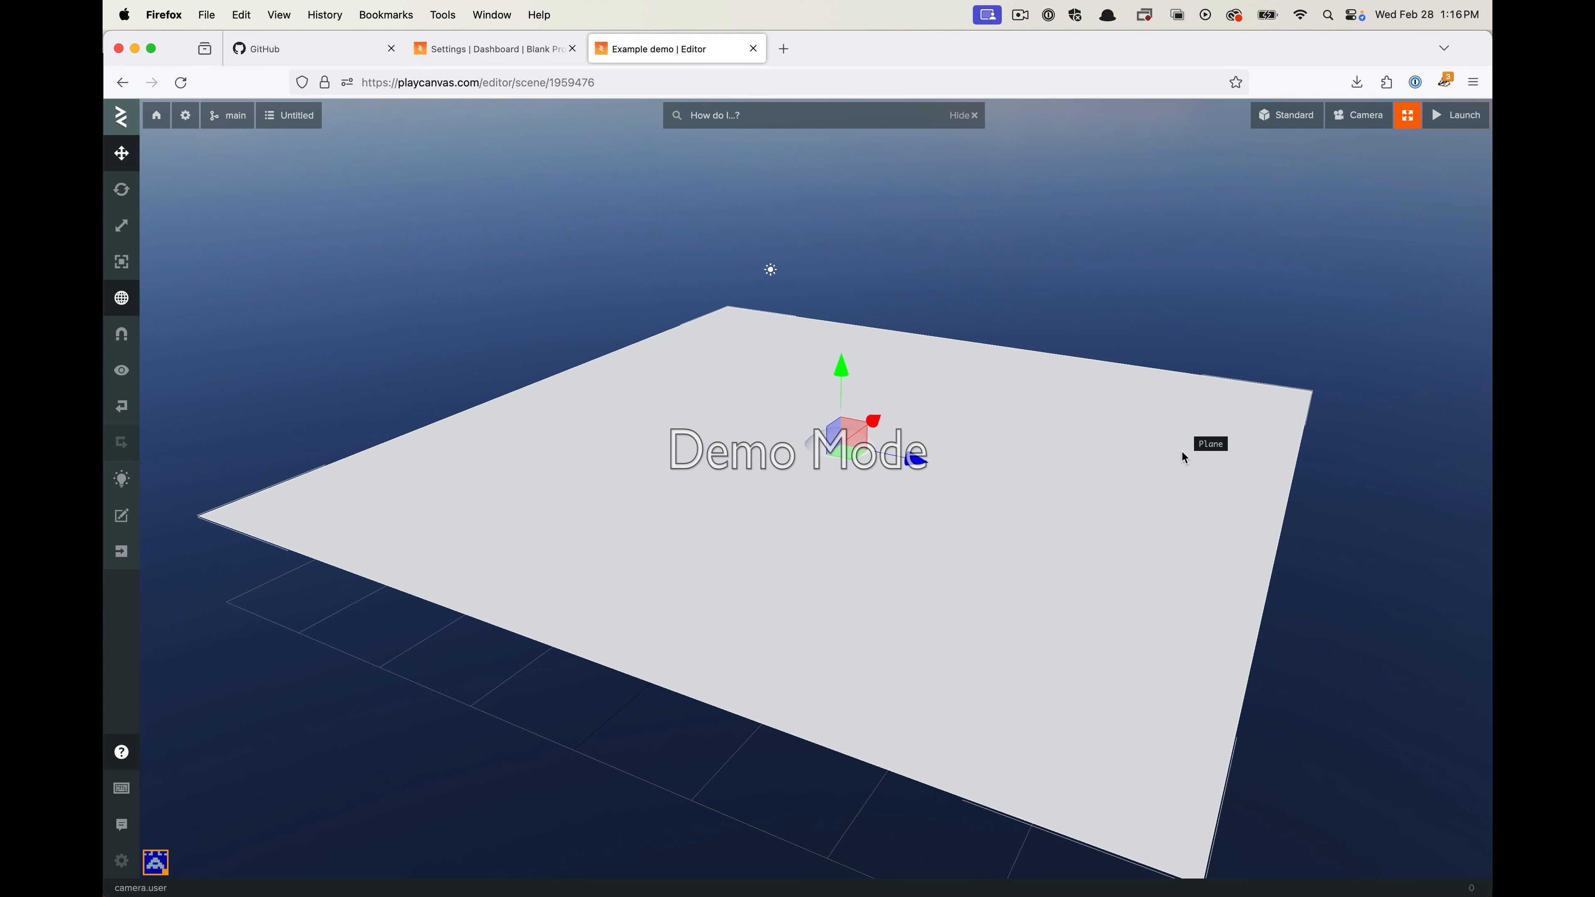
Open the editor settings and bring back the hidden side panels
{"action": "key", "text": "super+Tab"}
{"action": "key", "text": "super+Tab"}
{"action": "left_click", "coordinate": [185, 115]}
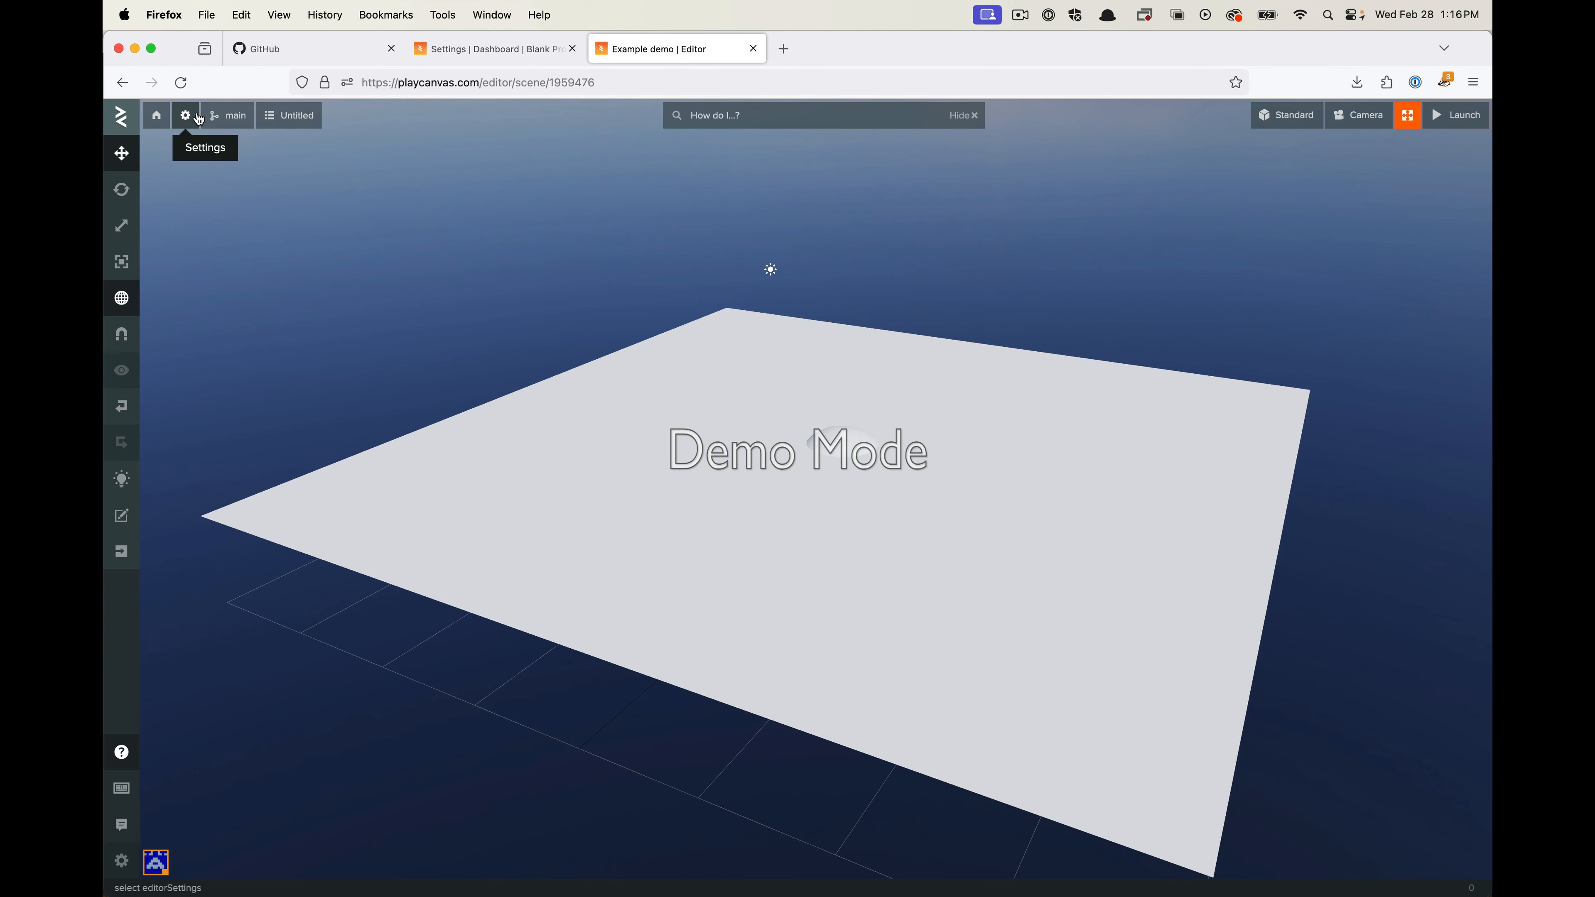
{"action": "left_click", "coordinate": [156, 116]}
{"action": "key", "text": "super+w"}
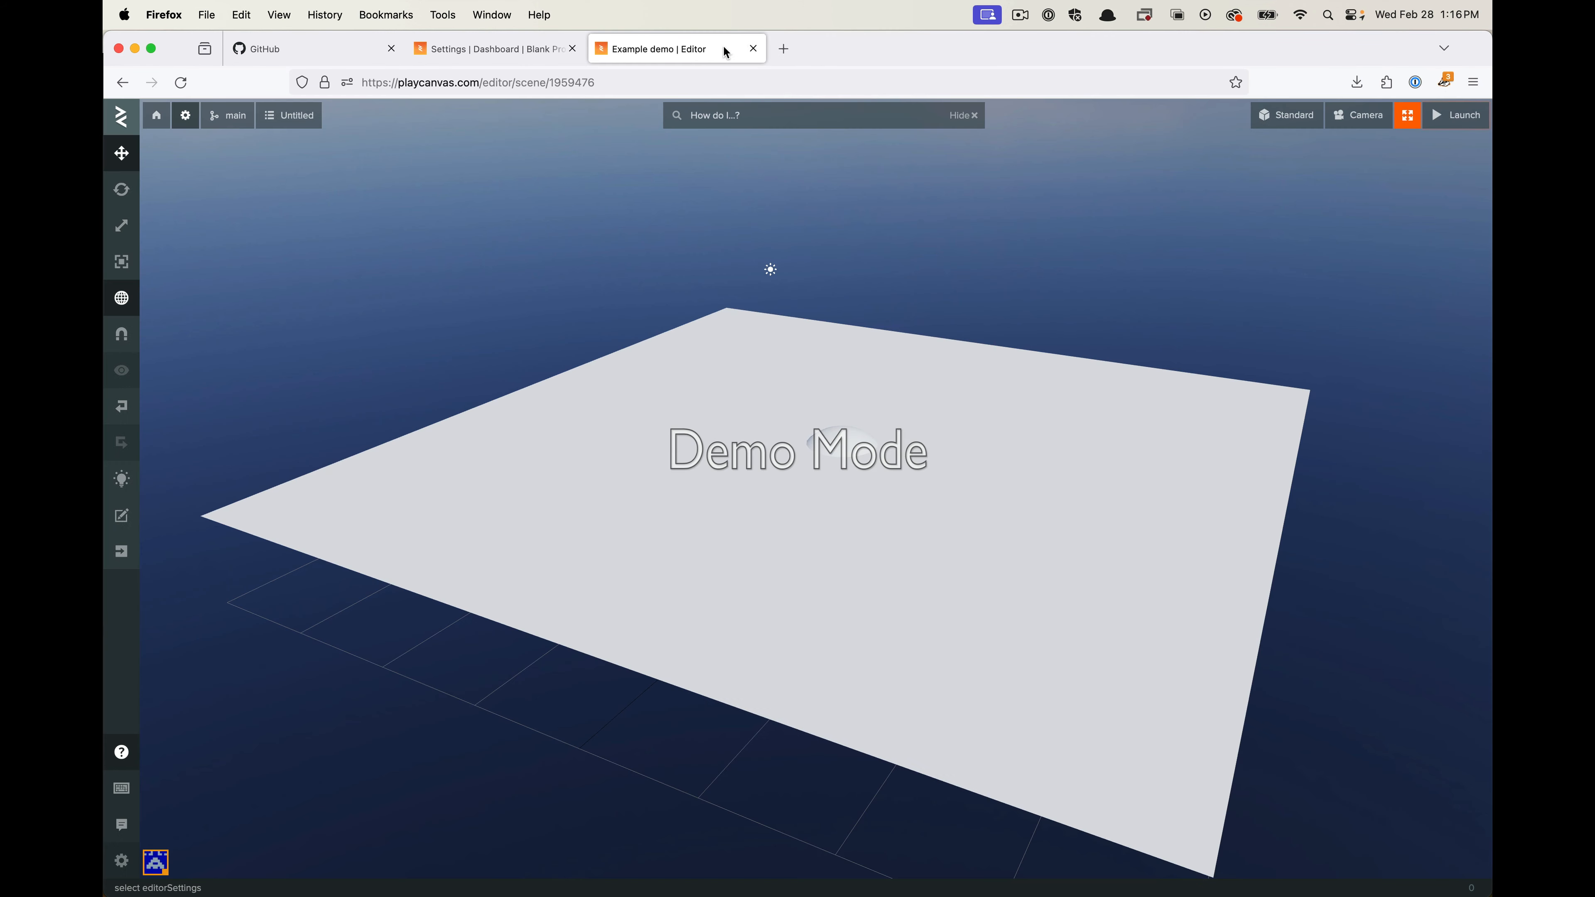
{"action": "left_click", "coordinate": [233, 116]}
{"action": "left_click", "coordinate": [257, 117]}
{"action": "left_click", "coordinate": [288, 118]}
{"action": "left_click", "coordinate": [289, 118]}
{"action": "left_click", "coordinate": [1406, 117]}
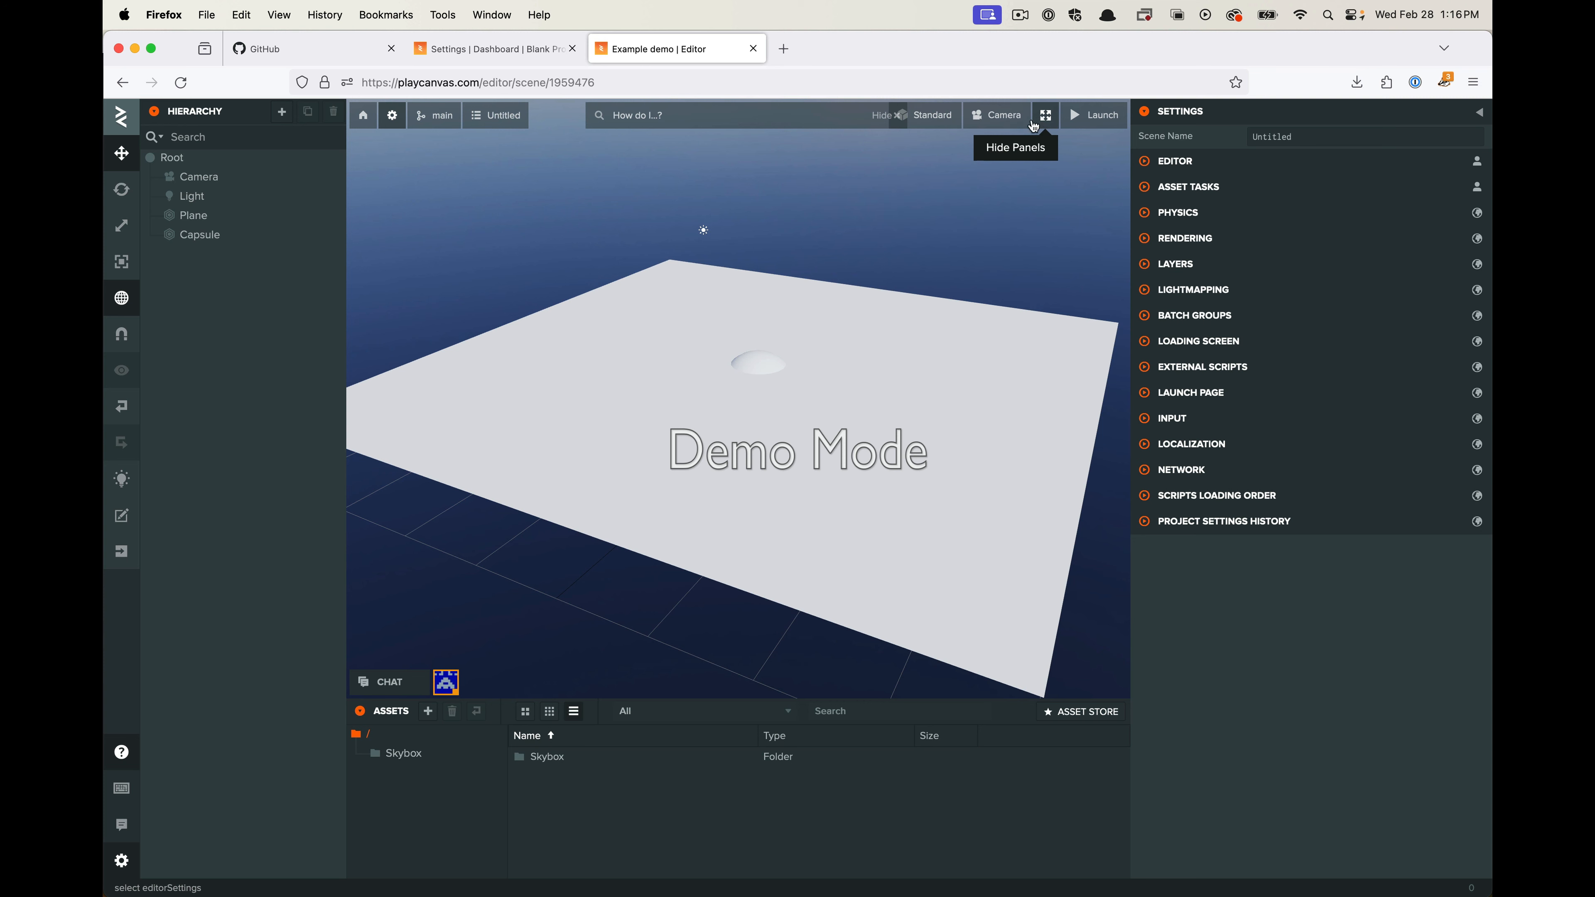
Select the plane and set its Y position to 0
{"action": "left_click", "coordinate": [962, 363]}
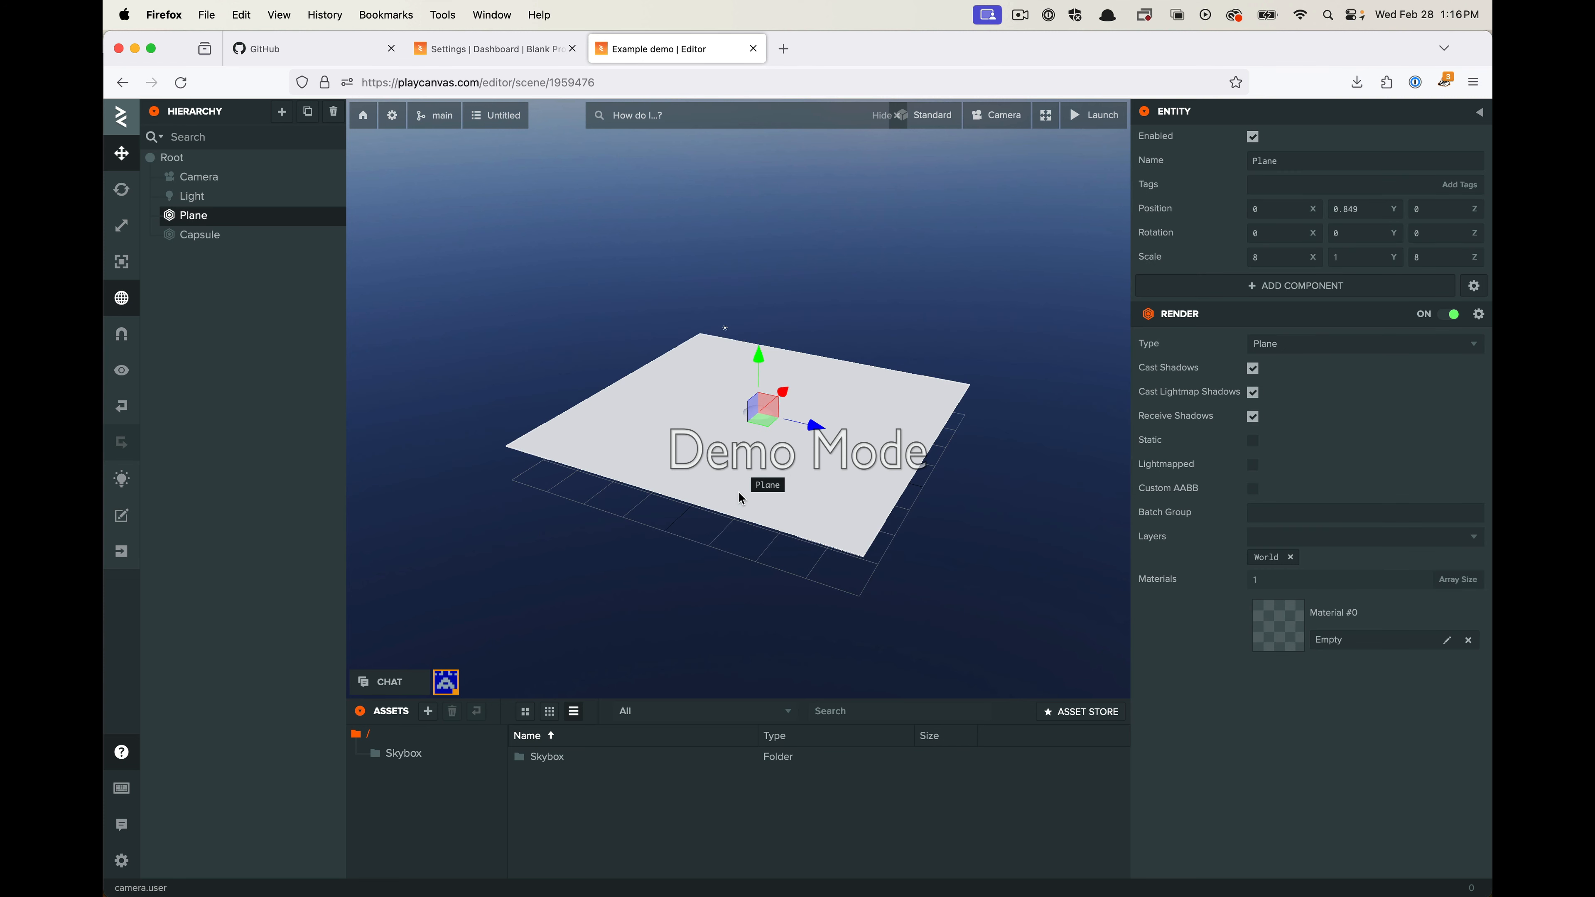
{"action": "left_click", "coordinate": [782, 506]}
{"action": "left_click", "coordinate": [748, 412]}
{"action": "left_click", "coordinate": [1350, 211]}
{"action": "type", "text": "0"}
{"action": "key", "text": "Return"}
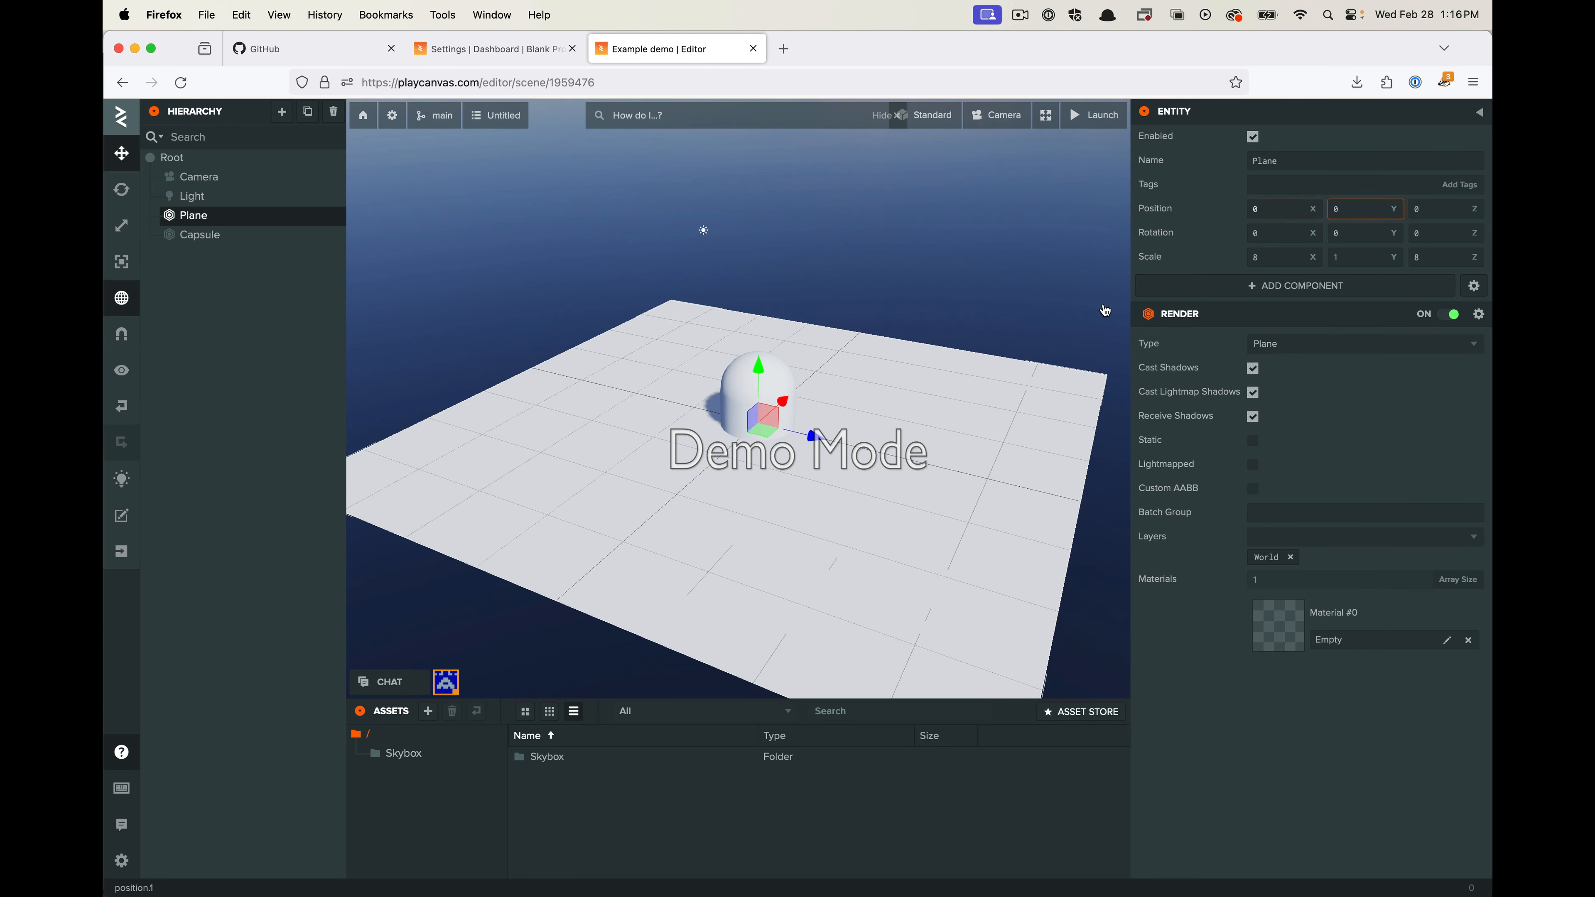
Select the capsule and raise it to about 1.002 on the Y axis so it stands on the plane
{"action": "left_click_drag", "start_coordinate": [765, 480], "coordinate": [841, 389]}
{"action": "left_click", "coordinate": [195, 235]}
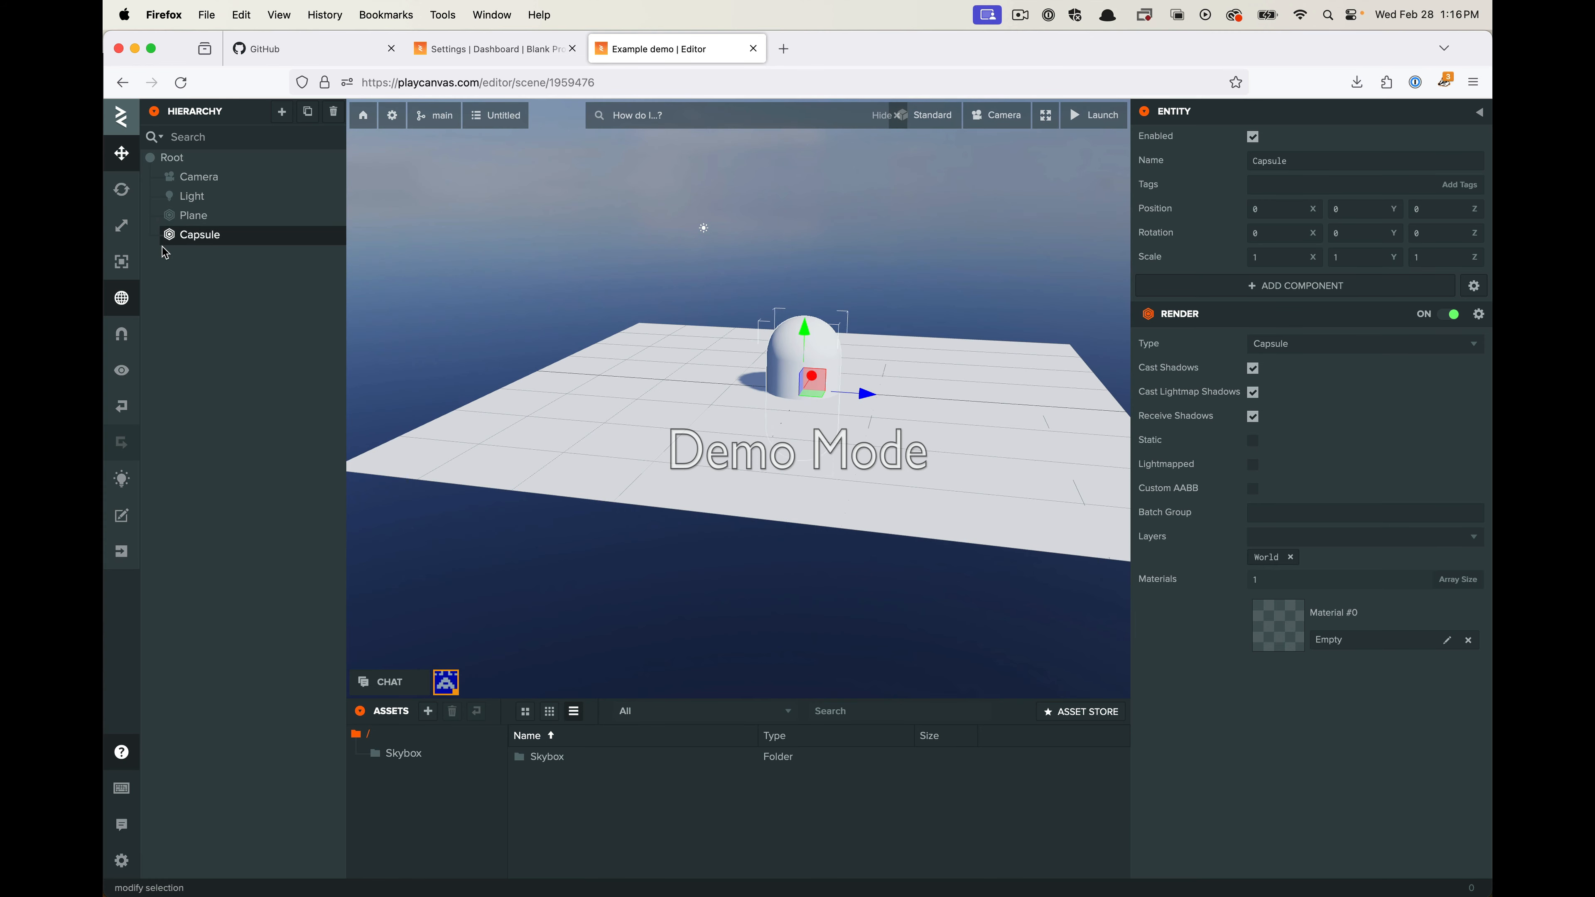
{"action": "left_click_drag", "start_coordinate": [806, 329], "coordinate": [817, 262]}
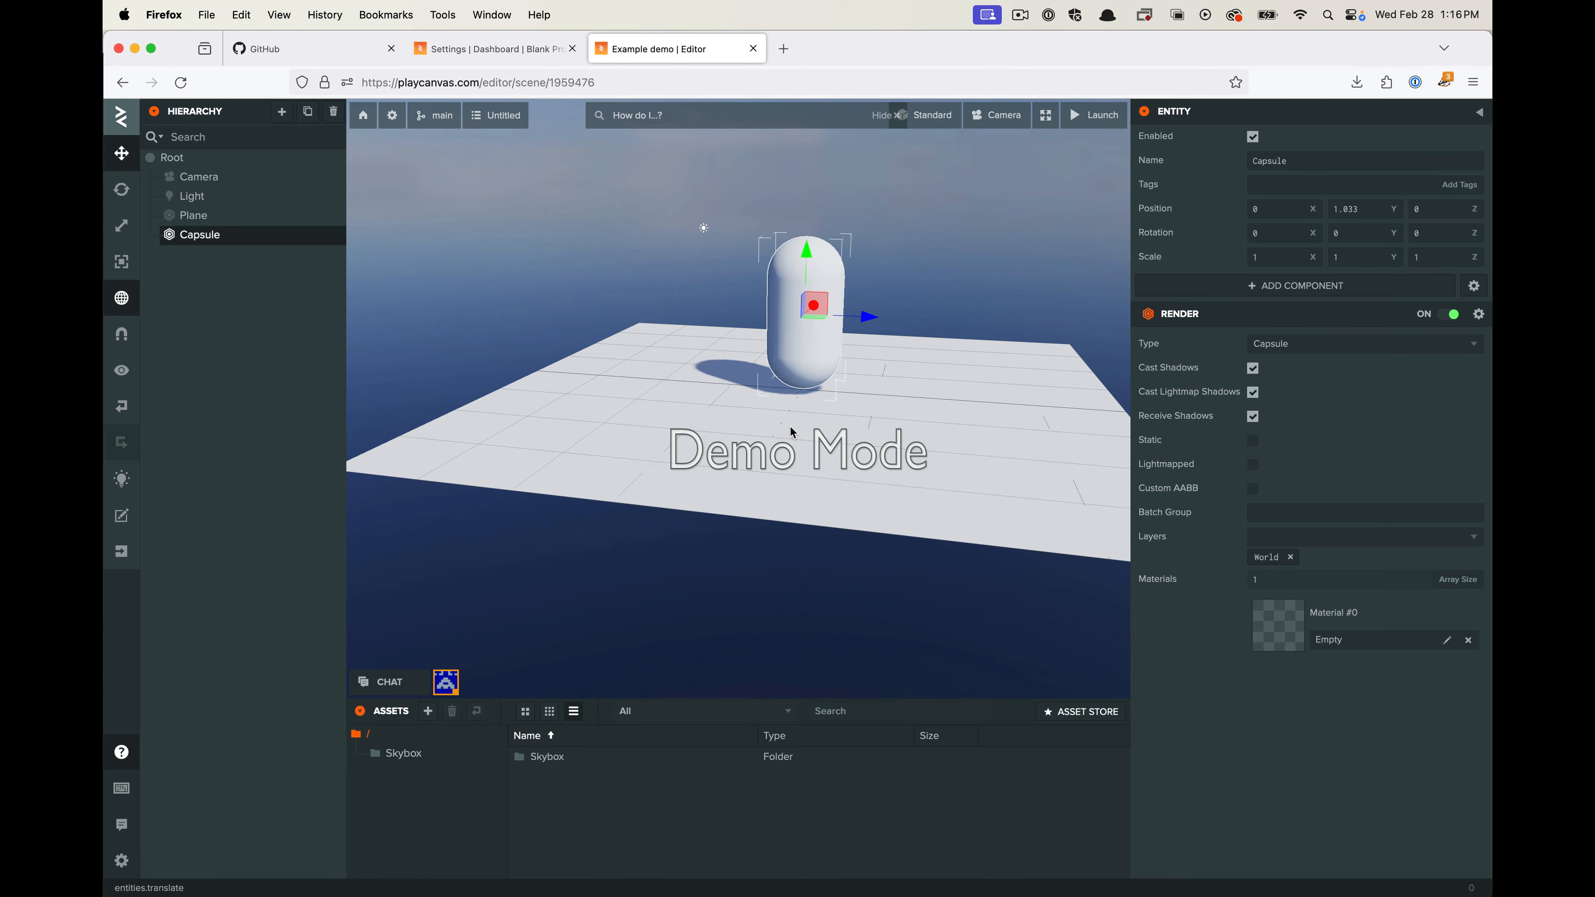
{"action": "left_click_drag", "start_coordinate": [790, 431], "coordinate": [712, 393]}
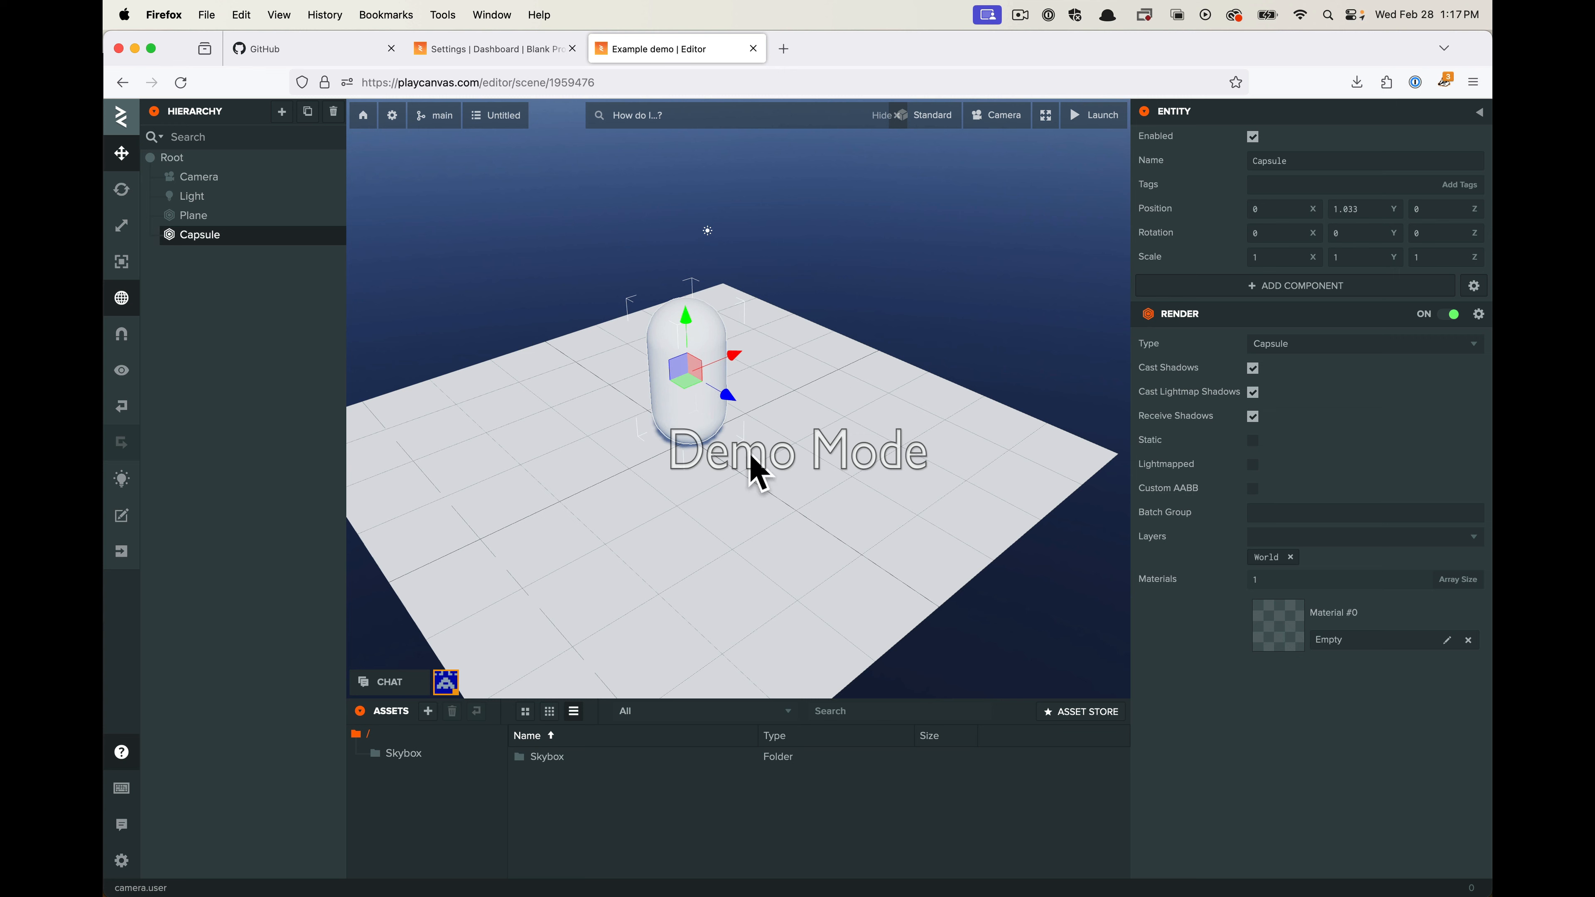
{"action": "left_click_drag", "start_coordinate": [751, 456], "coordinate": [898, 311]}
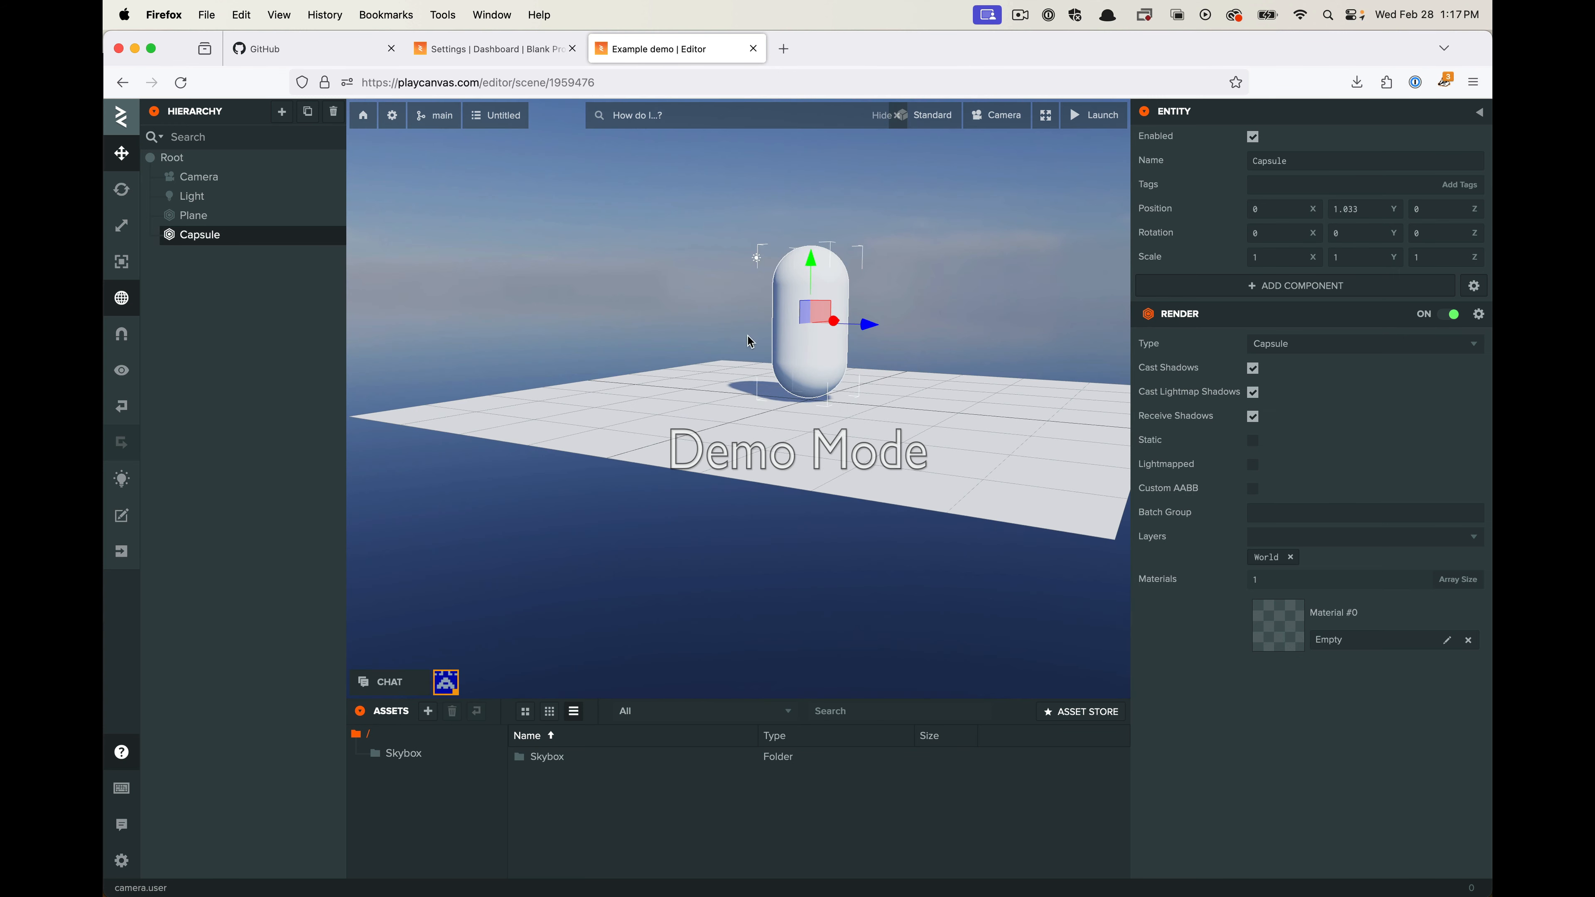
{"action": "scroll", "coordinate": [751, 341], "scroll_direction": "up", "scroll_amount": 10}
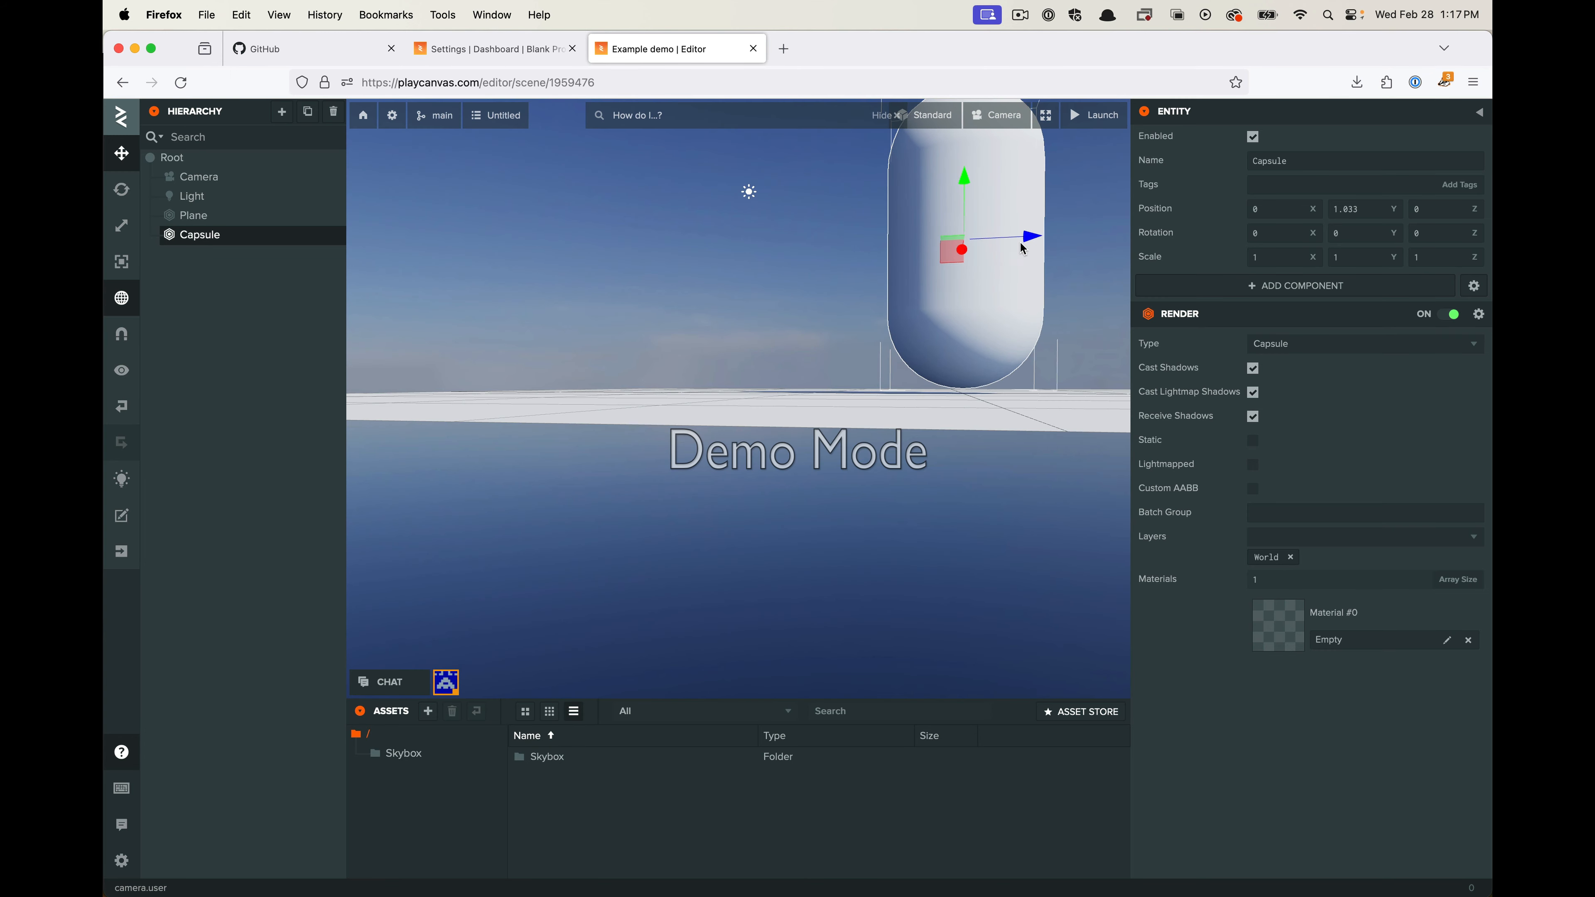
{"action": "left_click_drag", "start_coordinate": [964, 177], "coordinate": [960, 183]}
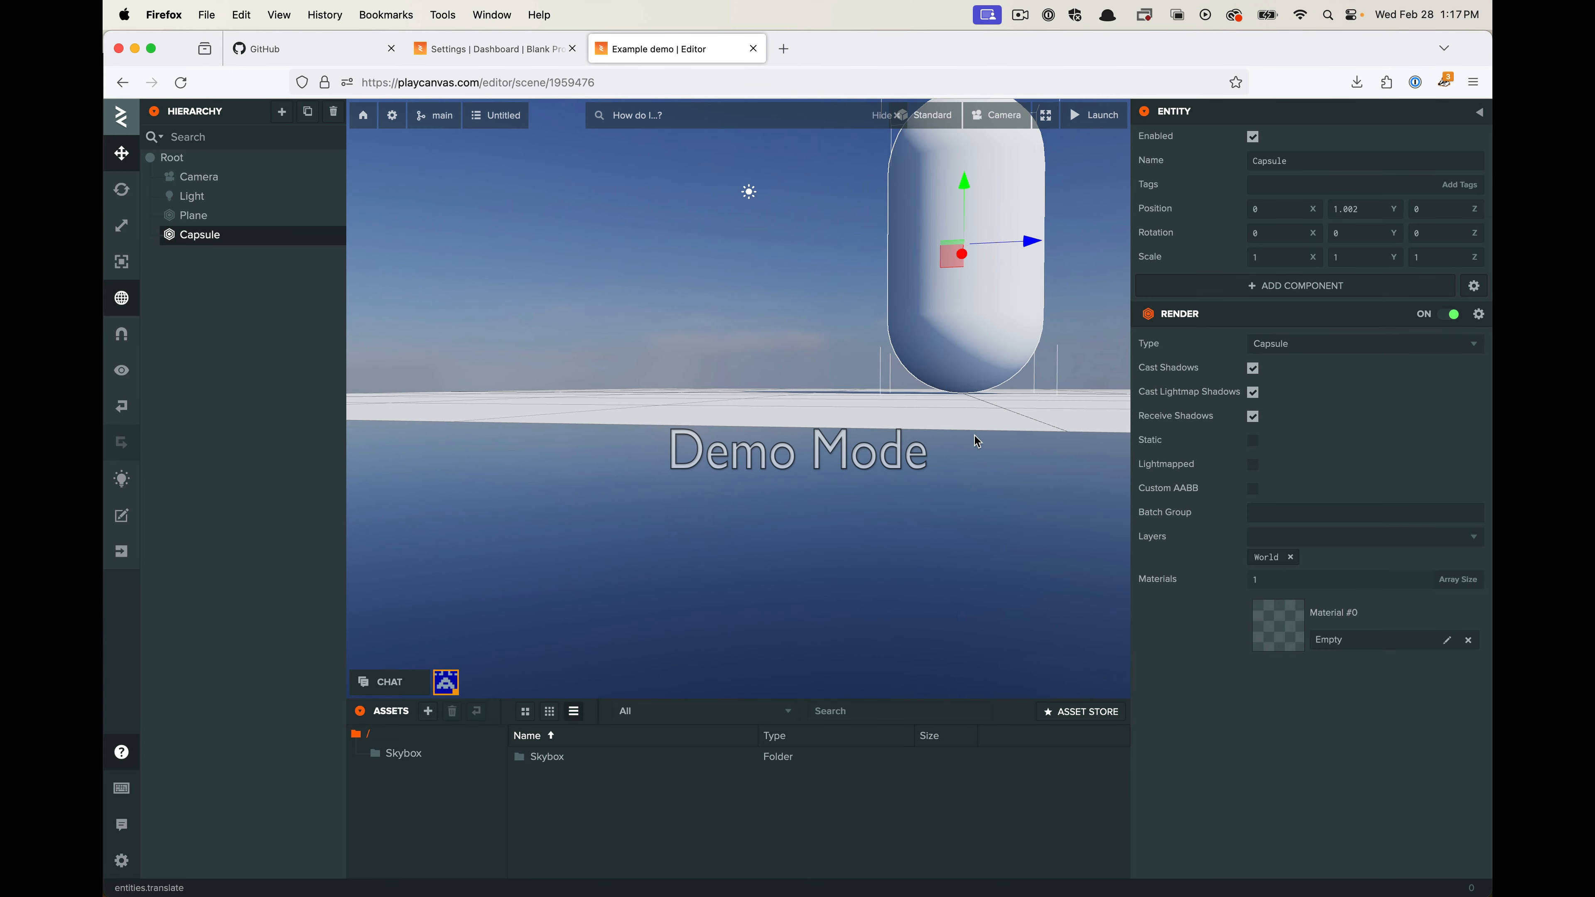
Examine the capsule on the plane from several angles and check the transform values of both entities
{"action": "left_click_drag", "start_coordinate": [926, 408], "coordinate": [738, 538]}
{"action": "scroll", "coordinate": [728, 490], "scroll_direction": "down", "scroll_amount": 5}
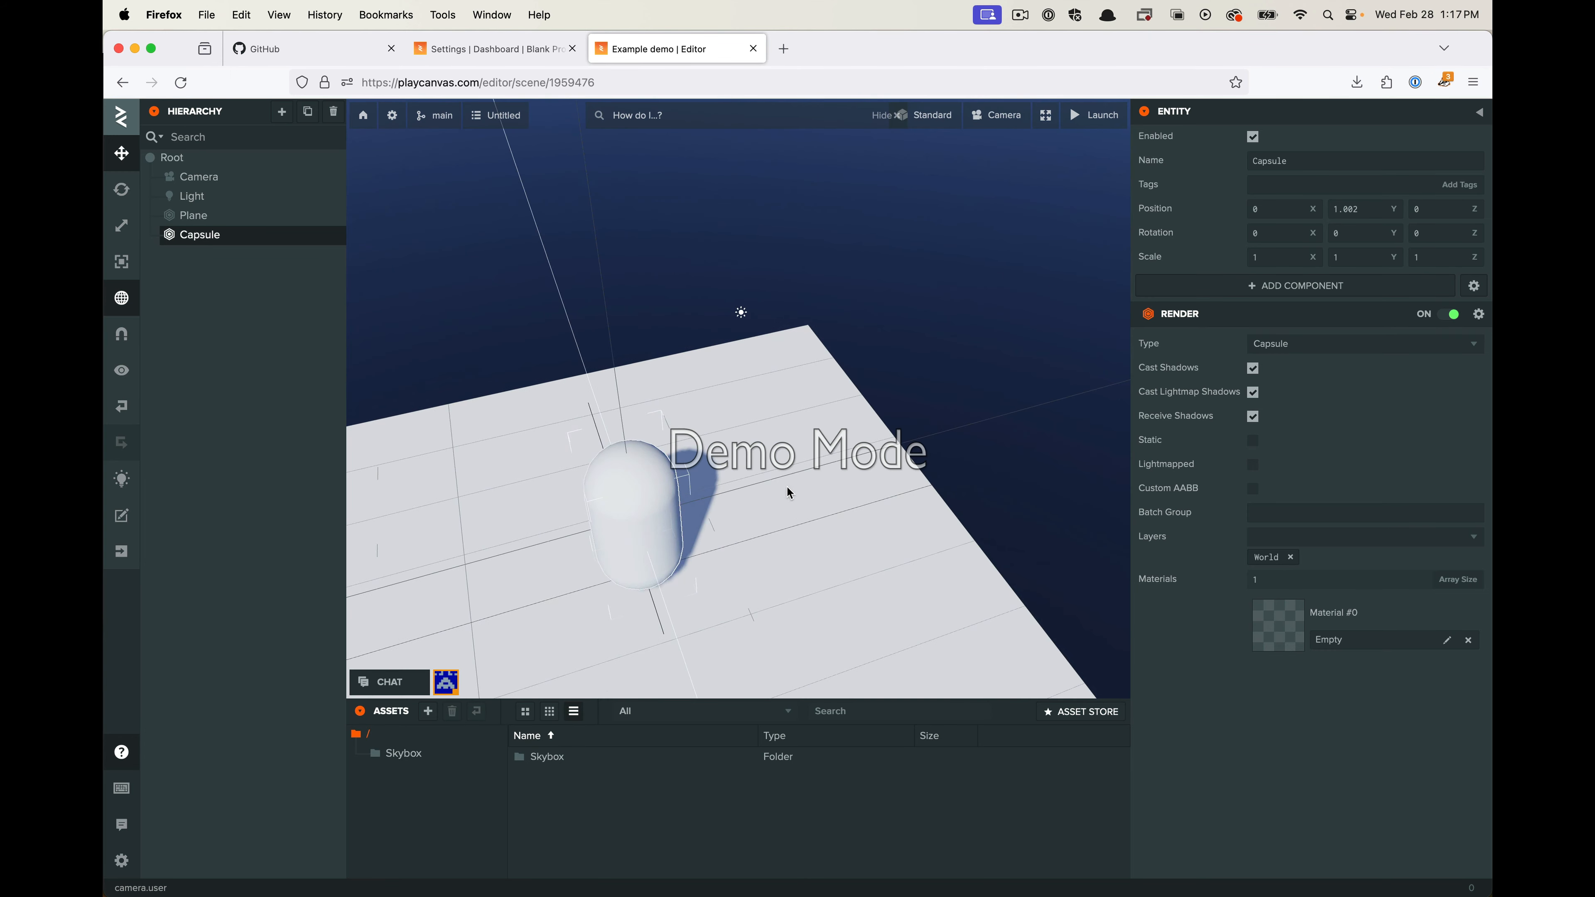
{"action": "left_click", "coordinate": [938, 480]}
{"action": "left_click_drag", "start_coordinate": [776, 562], "coordinate": [870, 514]}
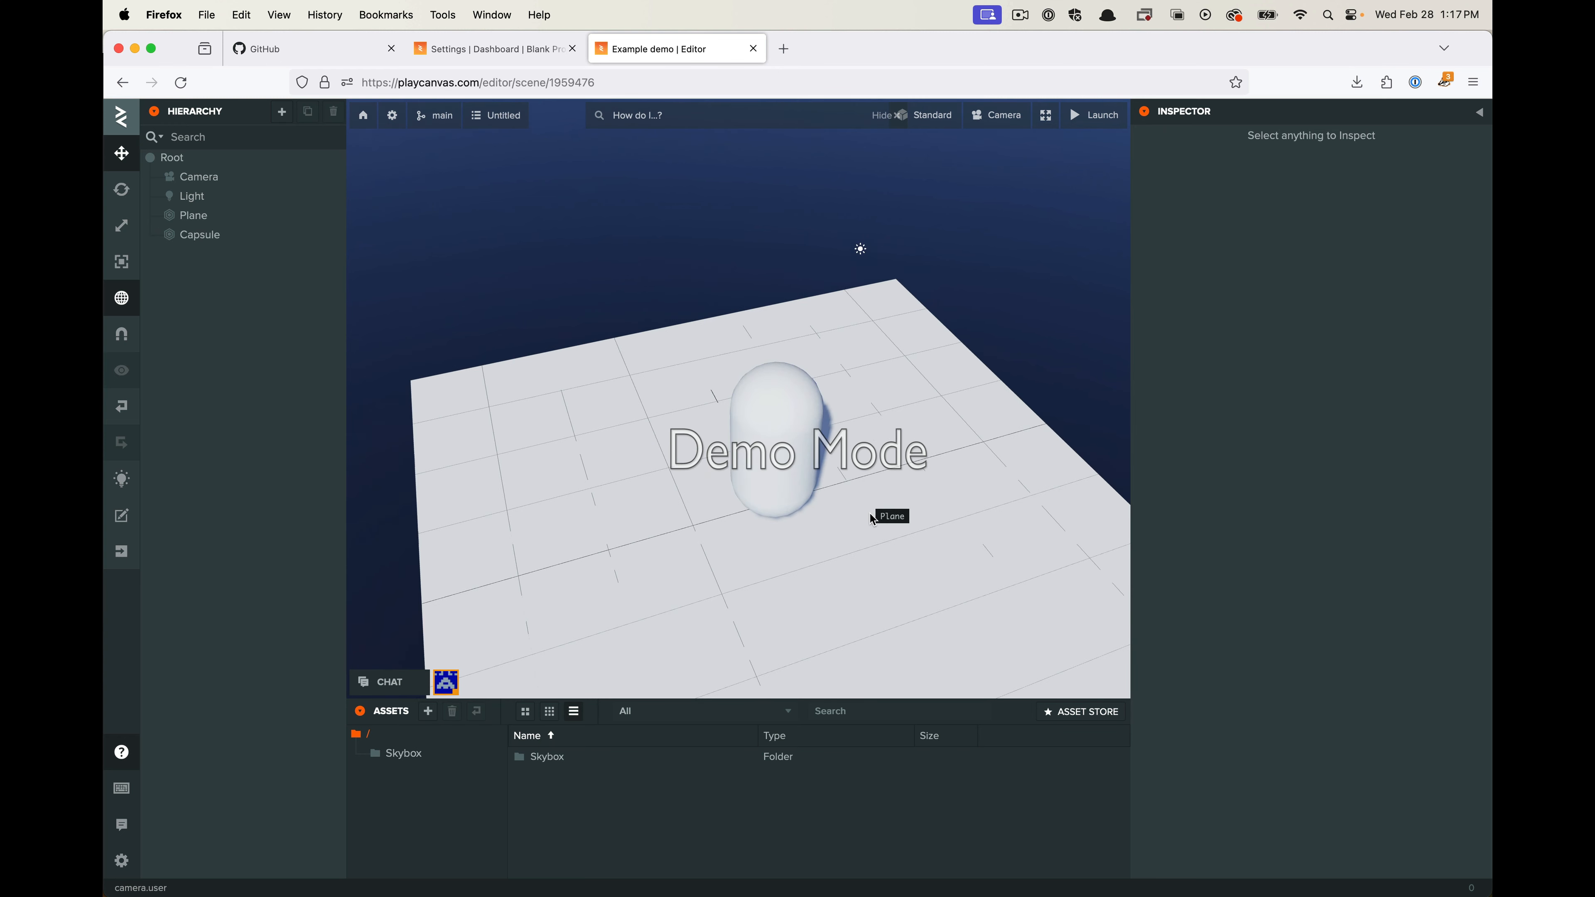
{"action": "left_click", "coordinate": [820, 429]}
{"action": "left_click", "coordinate": [1377, 209]}
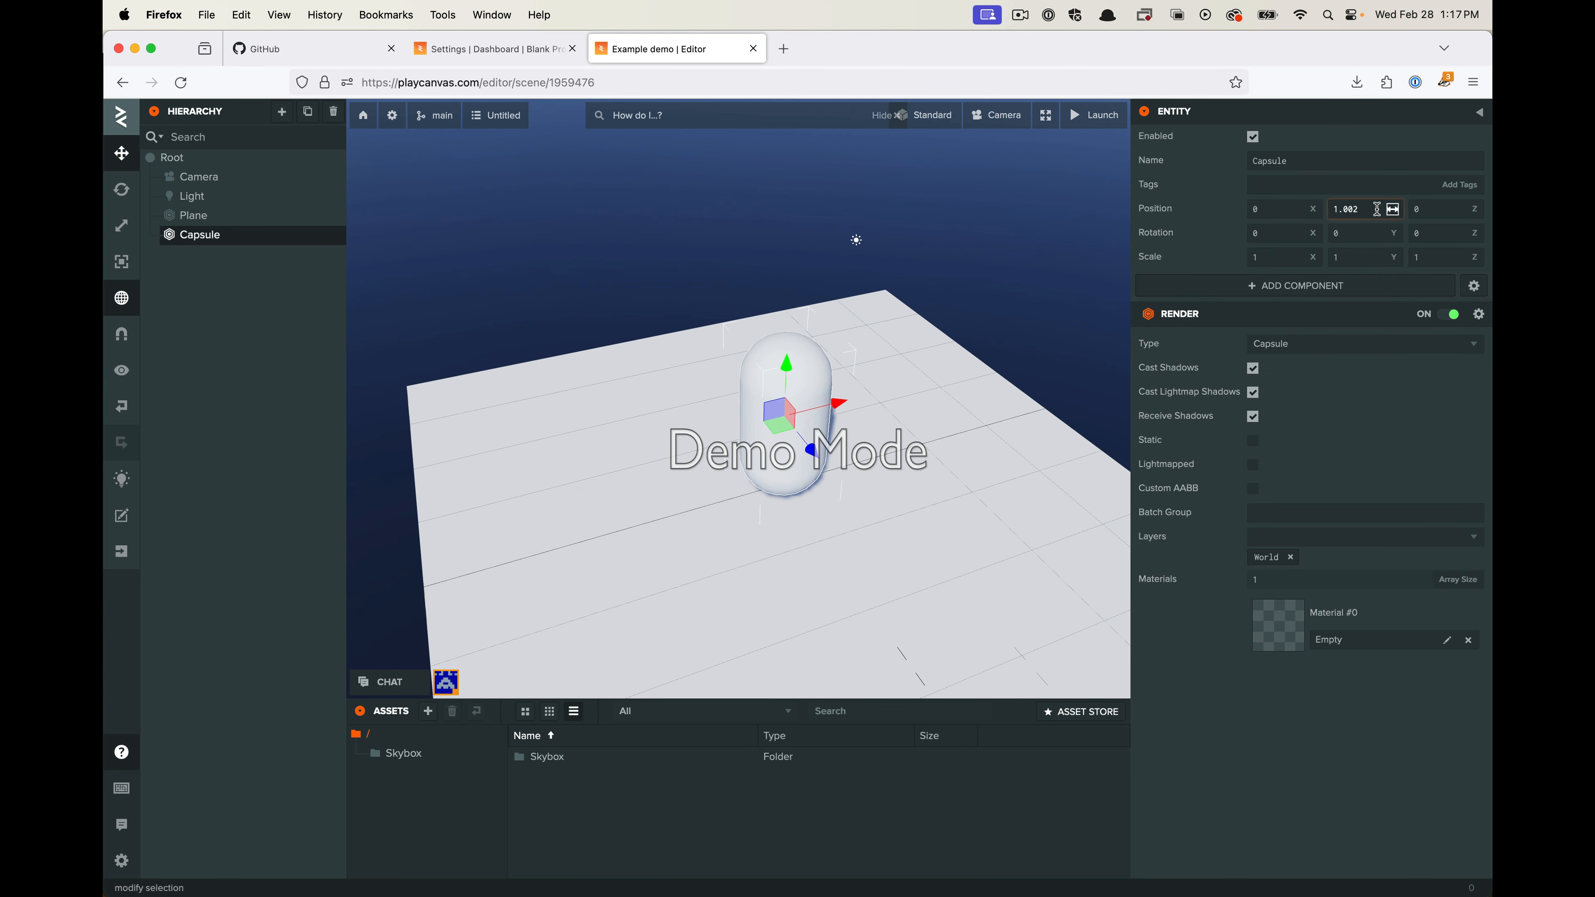
{"action": "left_click_drag", "start_coordinate": [950, 385], "coordinate": [795, 511]}
{"action": "left_click", "coordinate": [795, 510]}
{"action": "scroll", "coordinate": [798, 496], "scroll_direction": "up", "scroll_amount": 2}
{"action": "scroll", "coordinate": [801, 479], "scroll_direction": "down", "scroll_amount": 6}
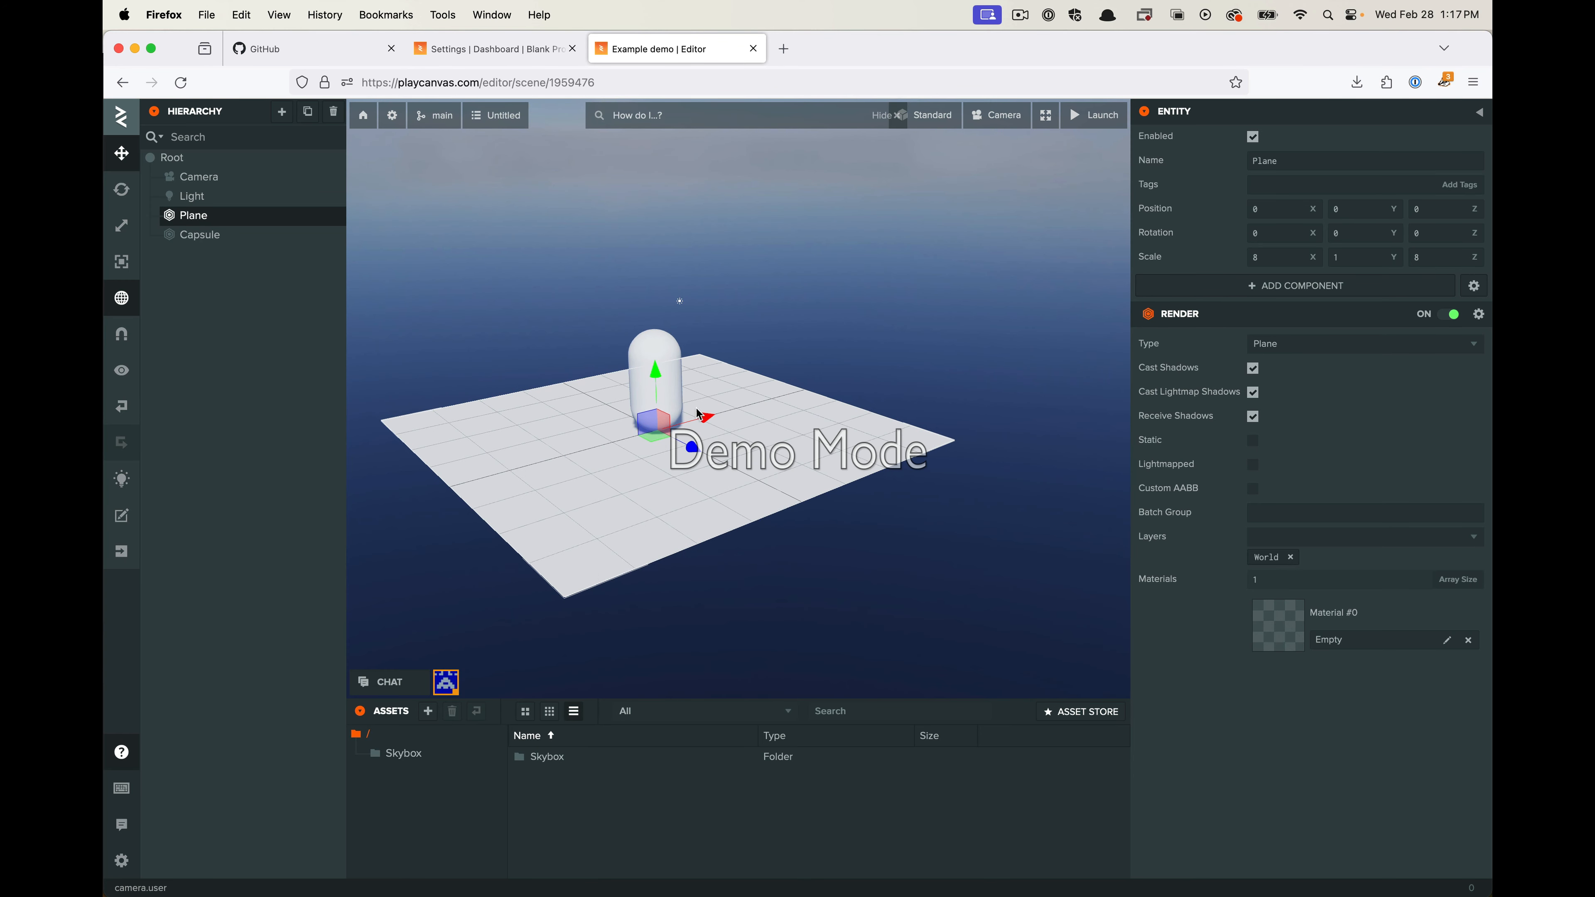
{"action": "left_click", "coordinate": [671, 345]}
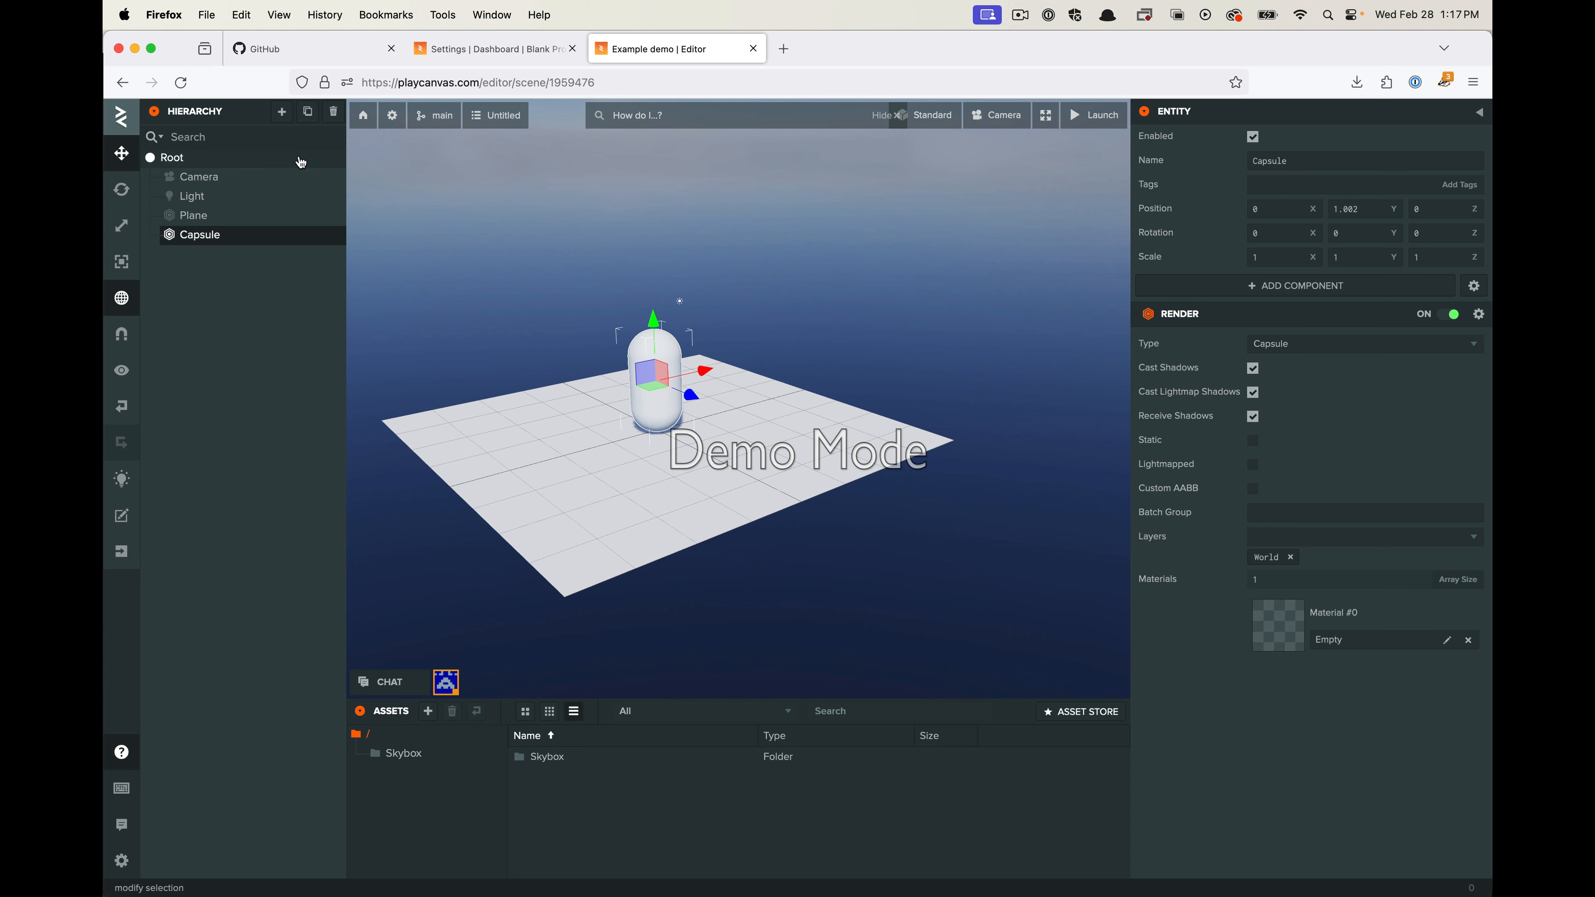
{"action": "left_click_drag", "start_coordinate": [789, 343], "coordinate": [520, 382]}
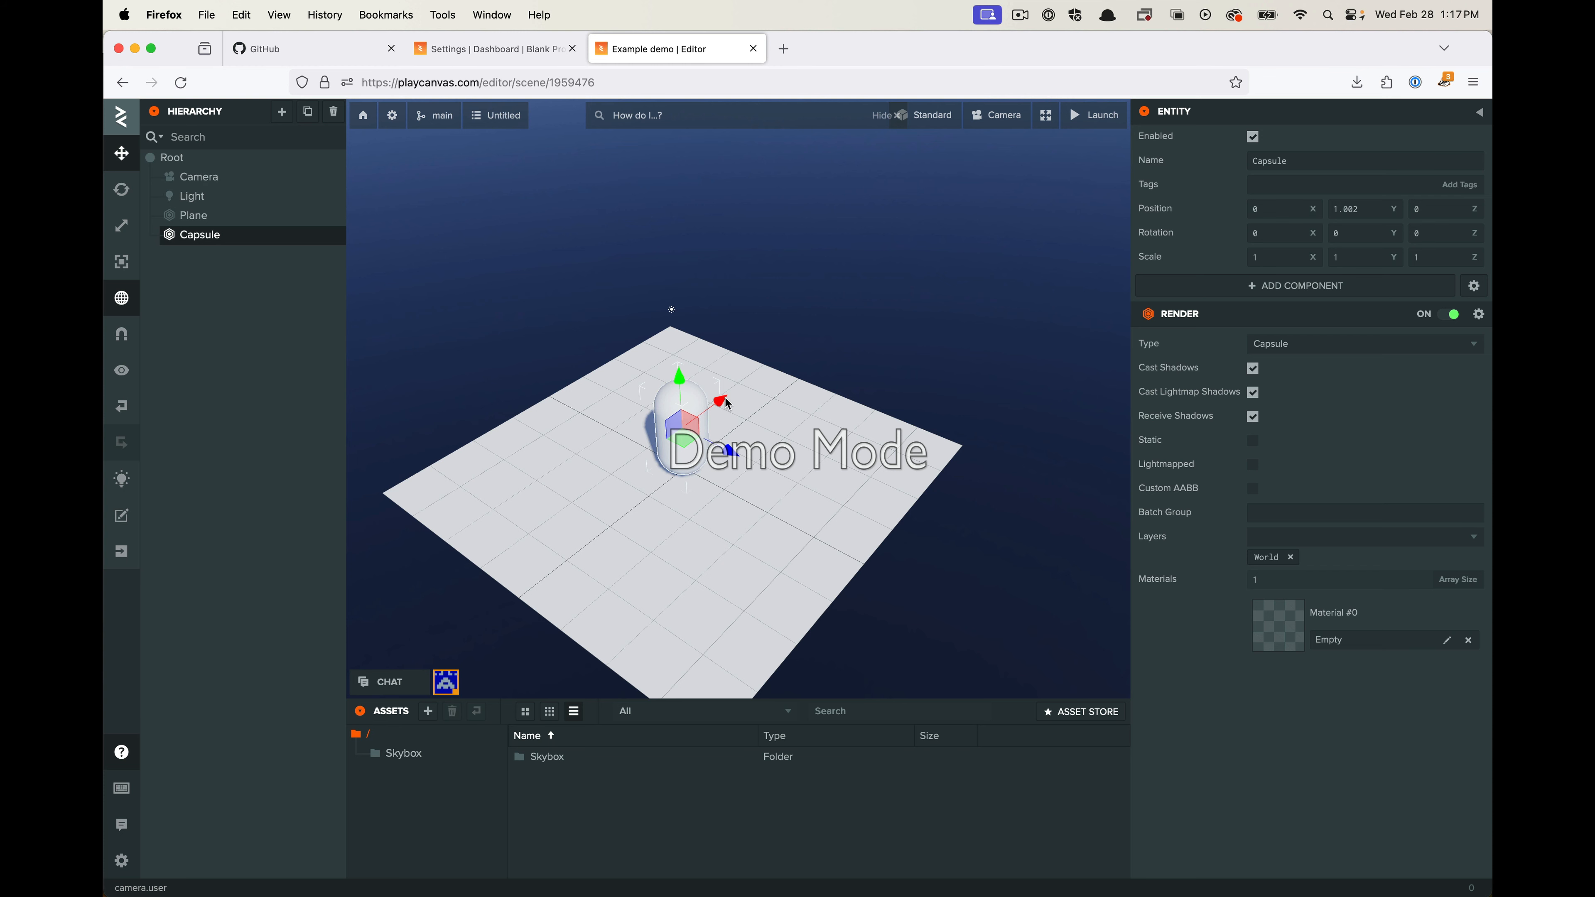
{"action": "left_click_drag", "start_coordinate": [925, 355], "coordinate": [641, 390]}
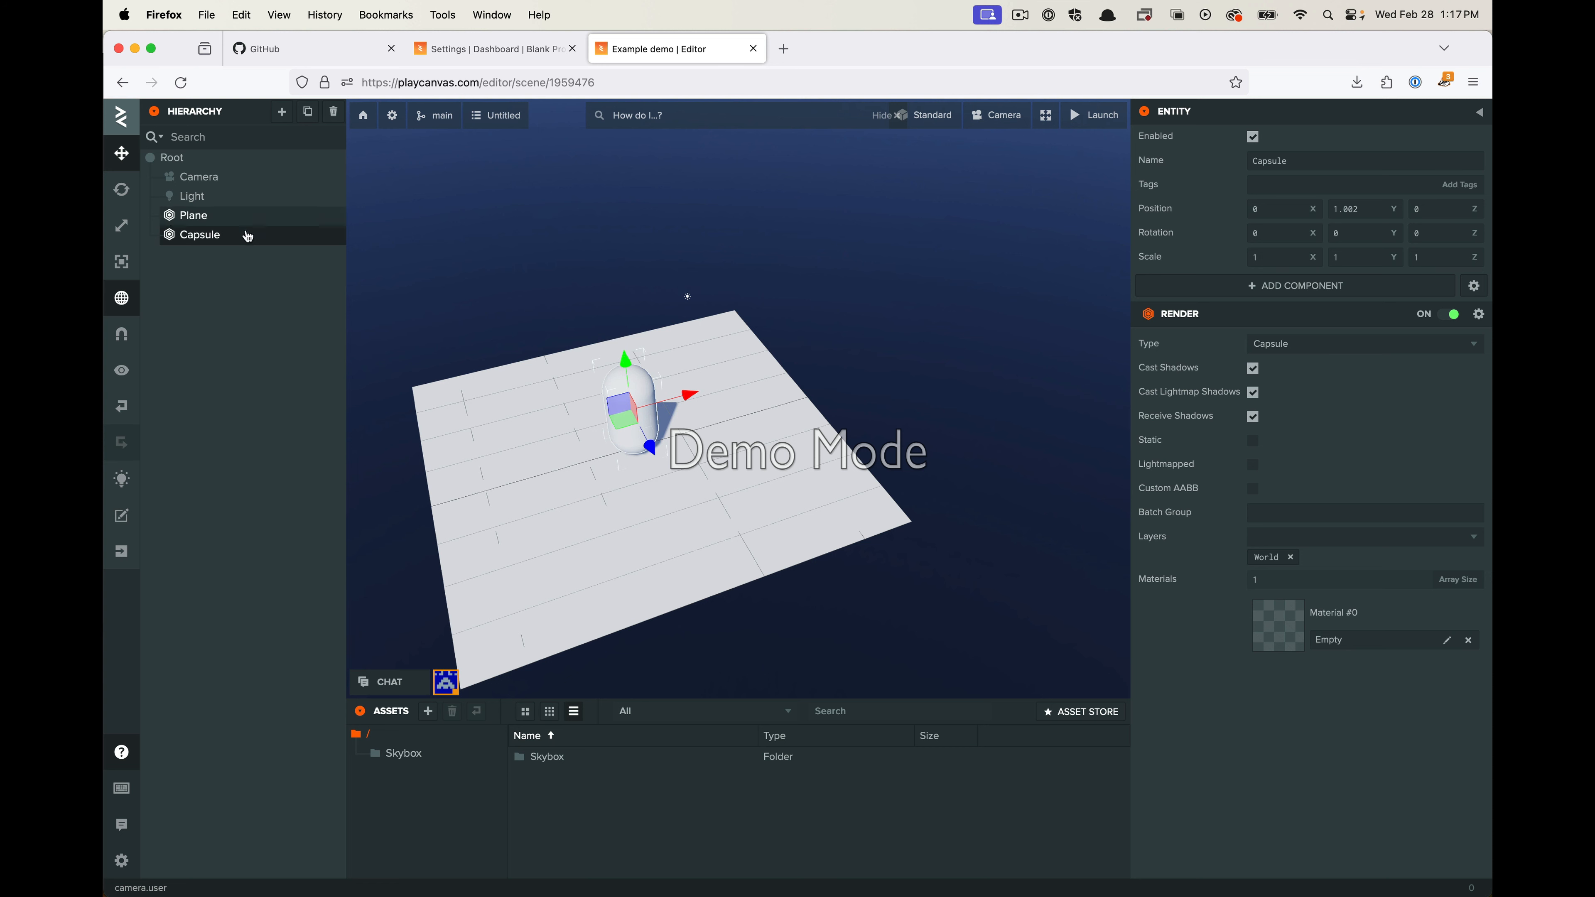
Select the Camera entity and set its rotation to X 0, Y 0, Z 0
{"action": "left_click", "coordinate": [211, 177]}
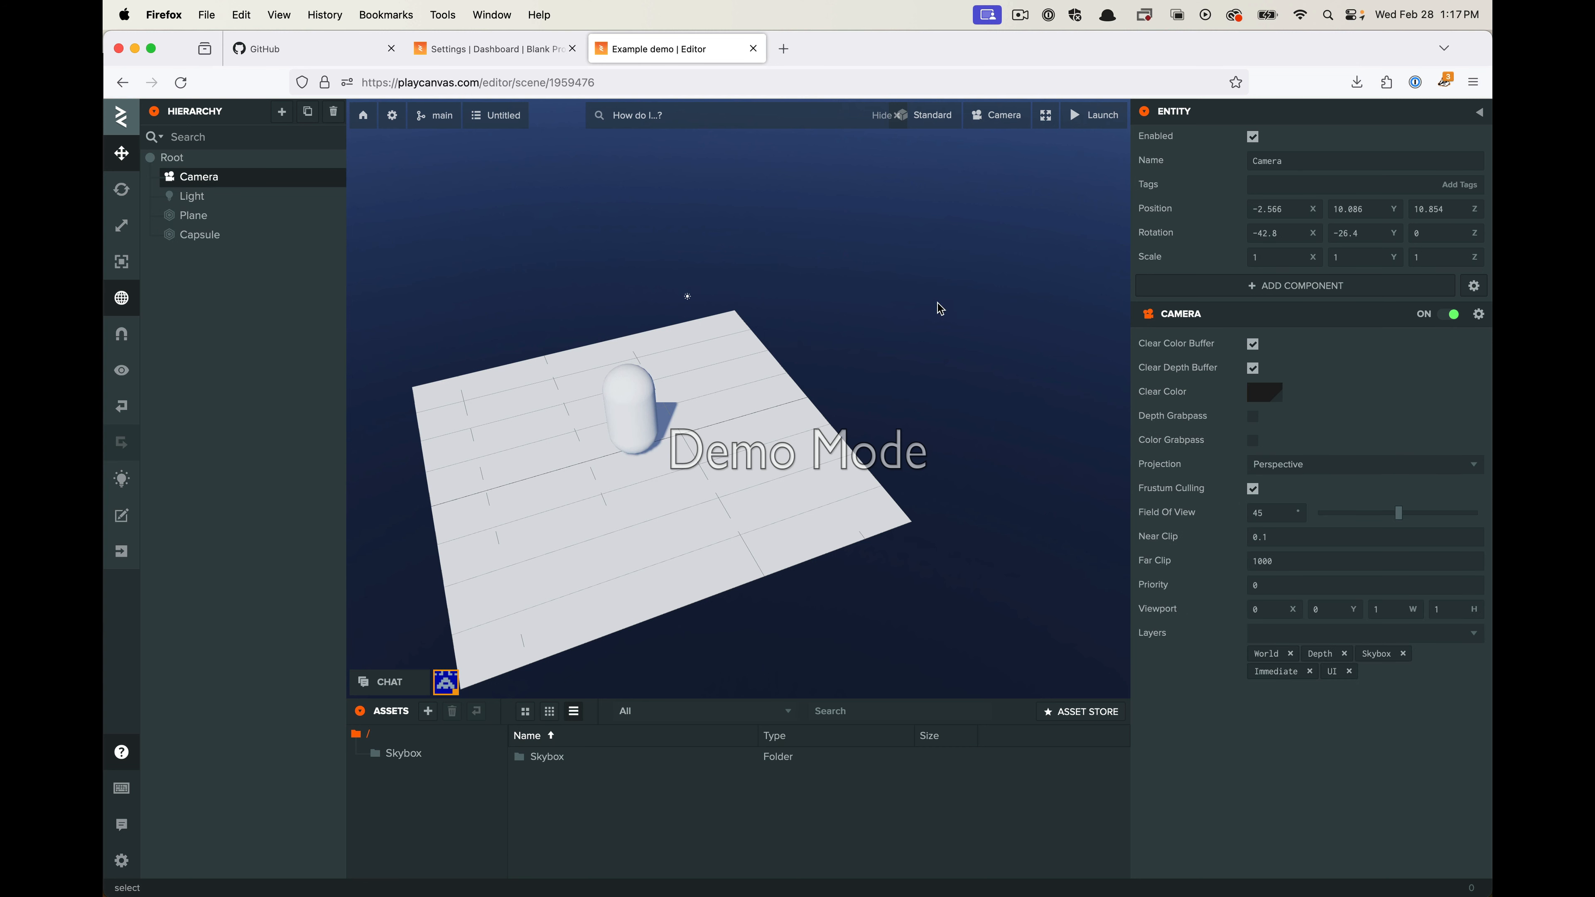
{"action": "left_click_drag", "start_coordinate": [1369, 235], "coordinate": [1206, 234]}
{"action": "type", "text": "0"}
{"action": "type", "text": "0"}
{"action": "left_click", "coordinate": [1363, 235]}
Set the Camera's position to X 0, Y 0, Z 0
{"action": "left_click_drag", "start_coordinate": [1371, 211], "coordinate": [1246, 208]}
{"action": "type", "text": "00"}
{"action": "left_click", "coordinate": [1354, 211]}
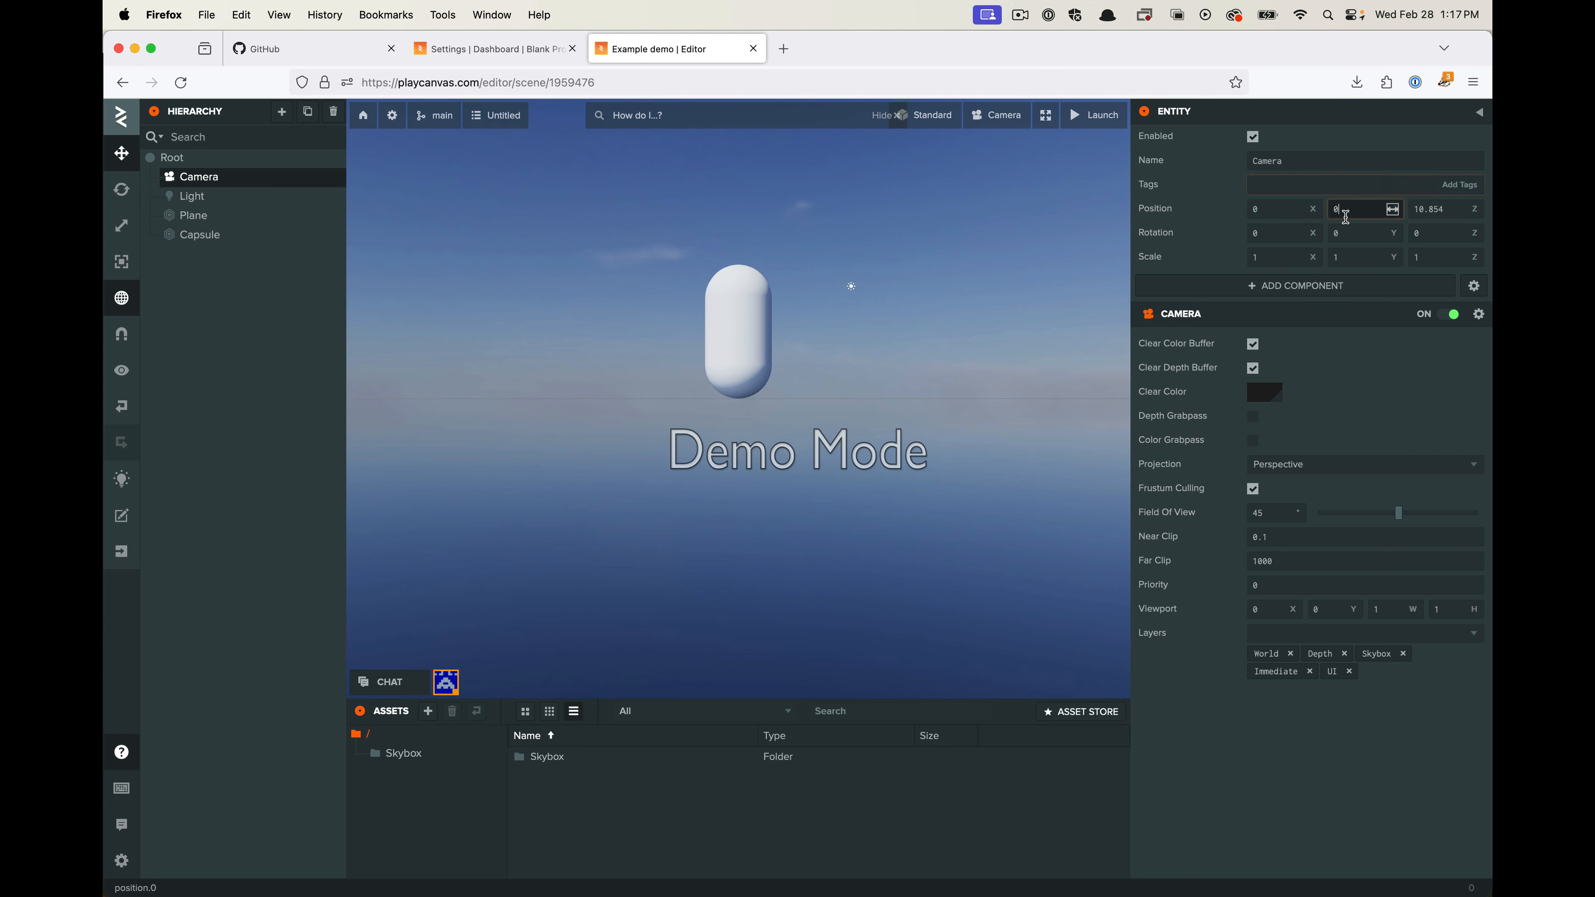
{"action": "key", "text": "Tab"}
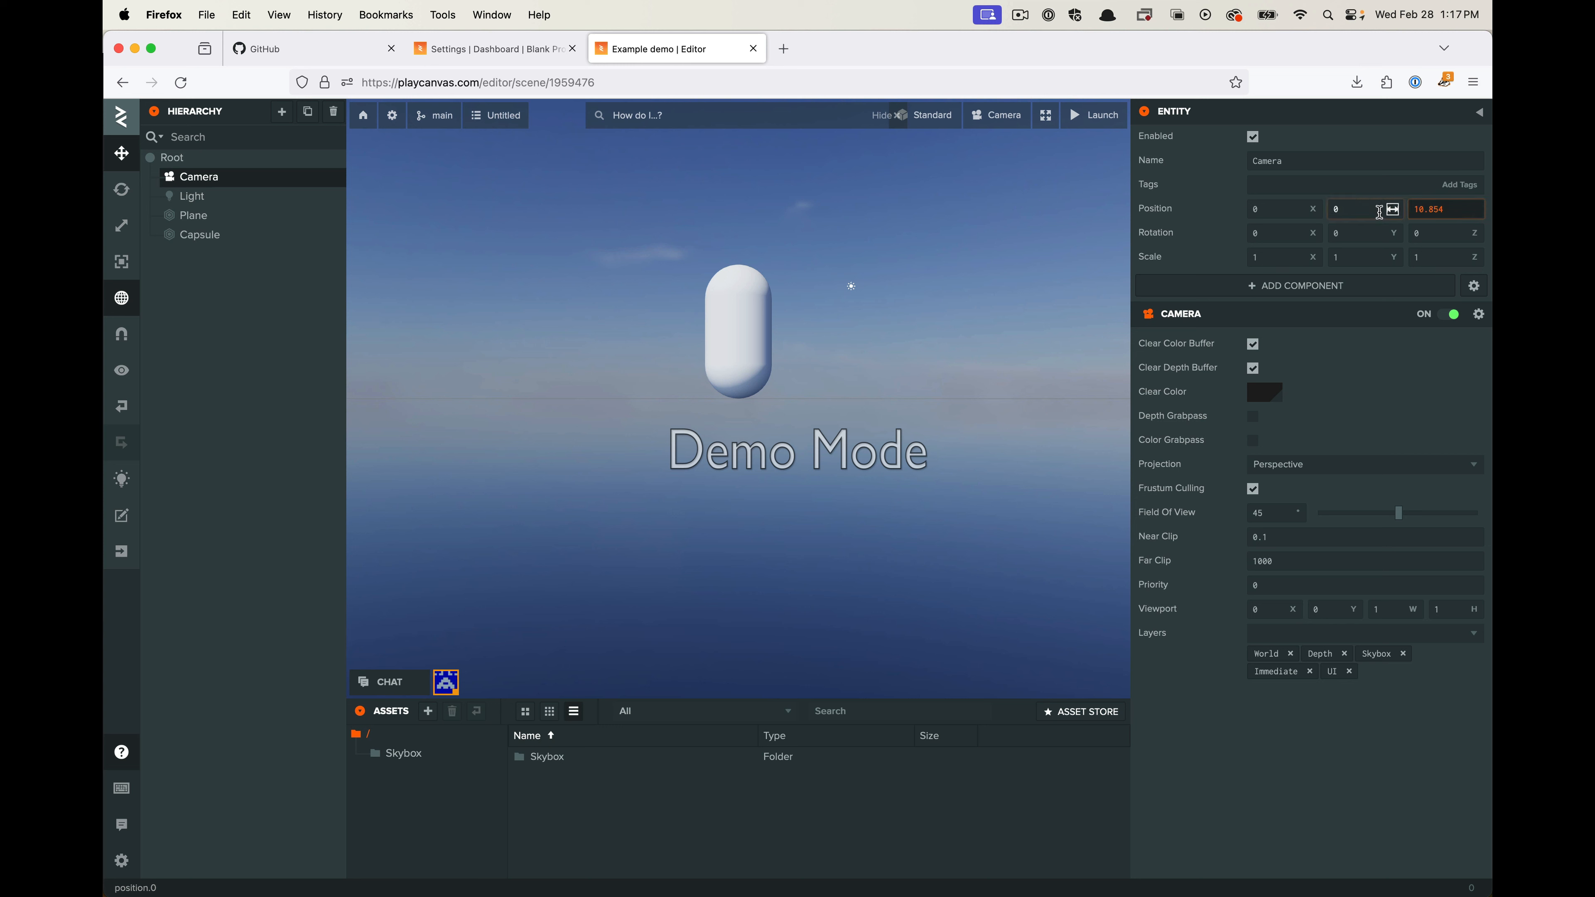
{"action": "type", "text": "0"}
{"action": "left_click", "coordinate": [1353, 211]}
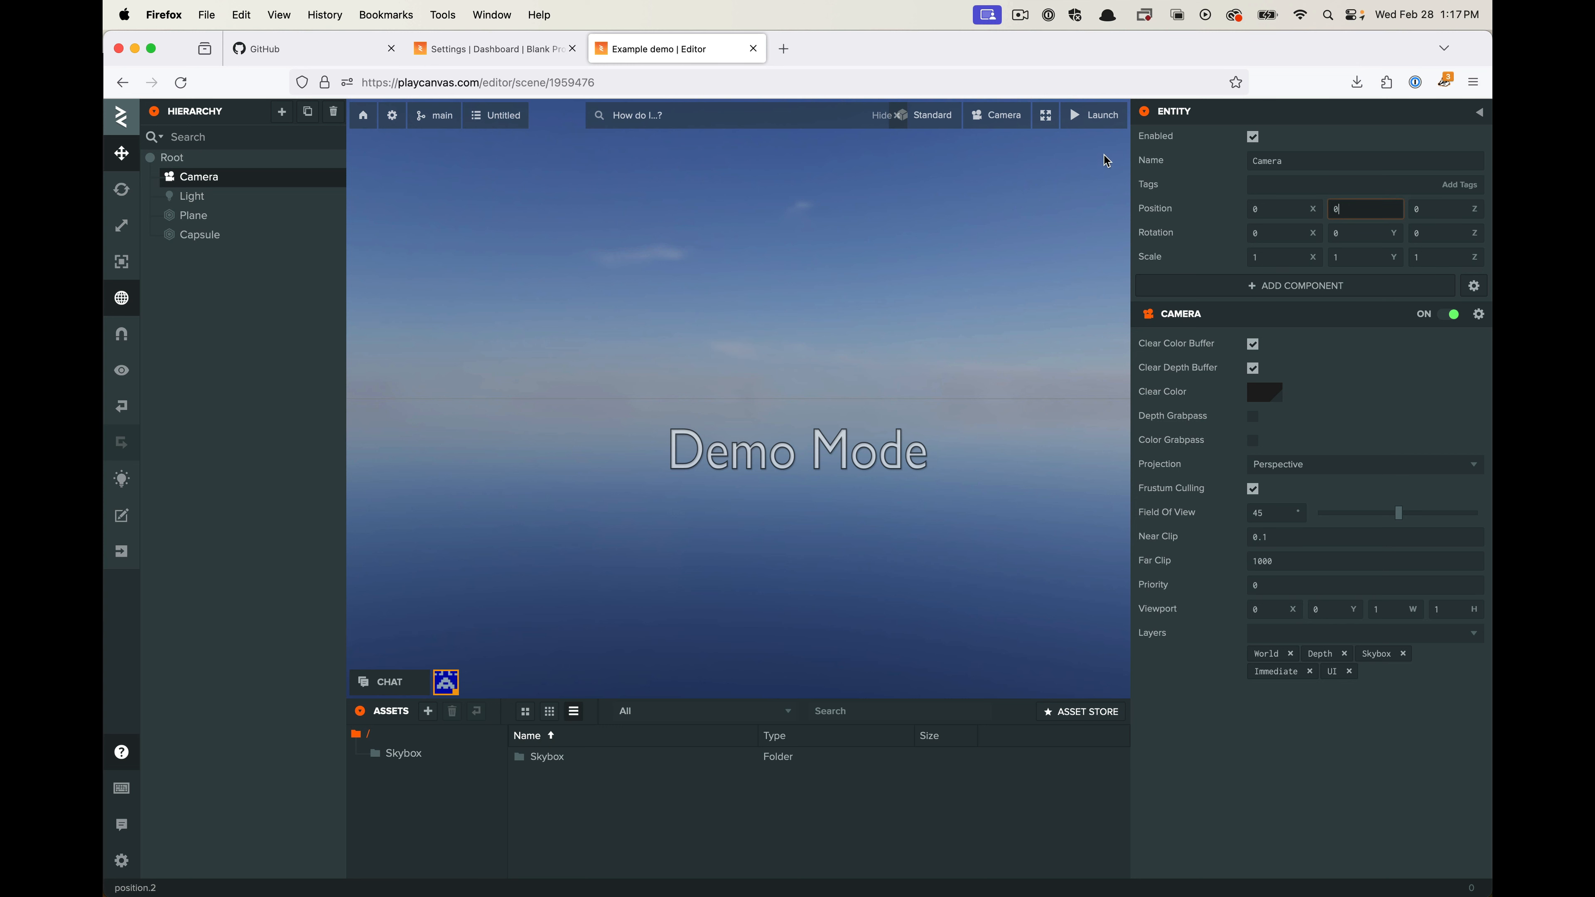
Switch the viewport to the Perspective view and raise the Camera to about 2.012 on the Y axis
{"action": "left_click", "coordinate": [996, 115]}
{"action": "left_click", "coordinate": [910, 182]}
{"action": "left_click_drag", "start_coordinate": [703, 320], "coordinate": [760, 218]}
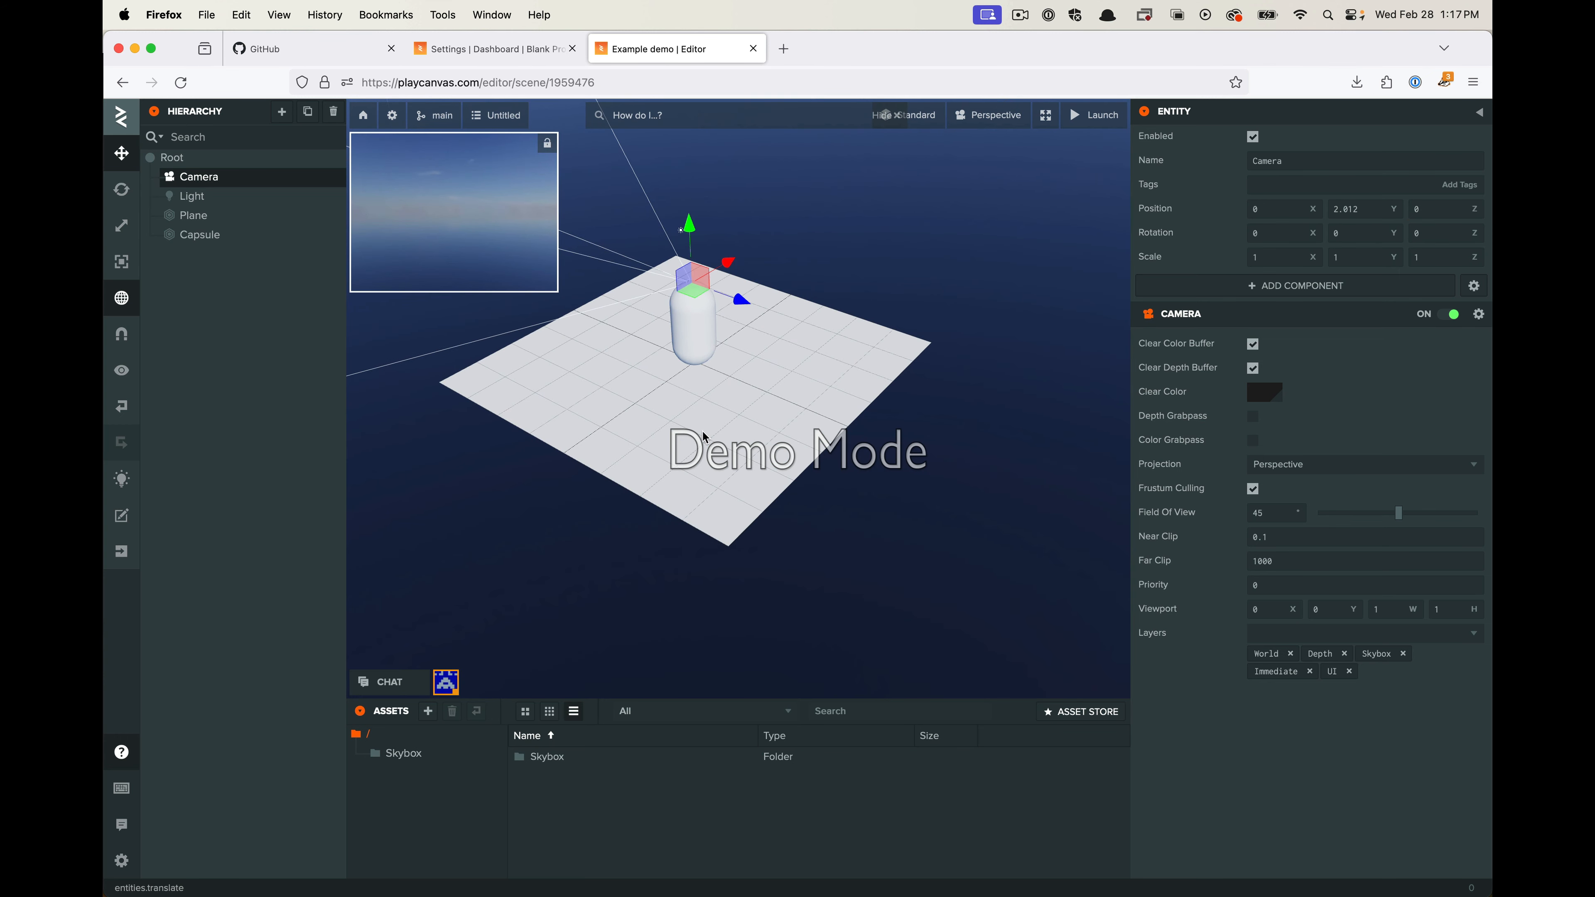
Move the Camera to about -0.374 on the Z axis, near the front of the capsule's top
{"action": "scroll", "coordinate": [706, 435], "scroll_direction": "up", "scroll_amount": 10}
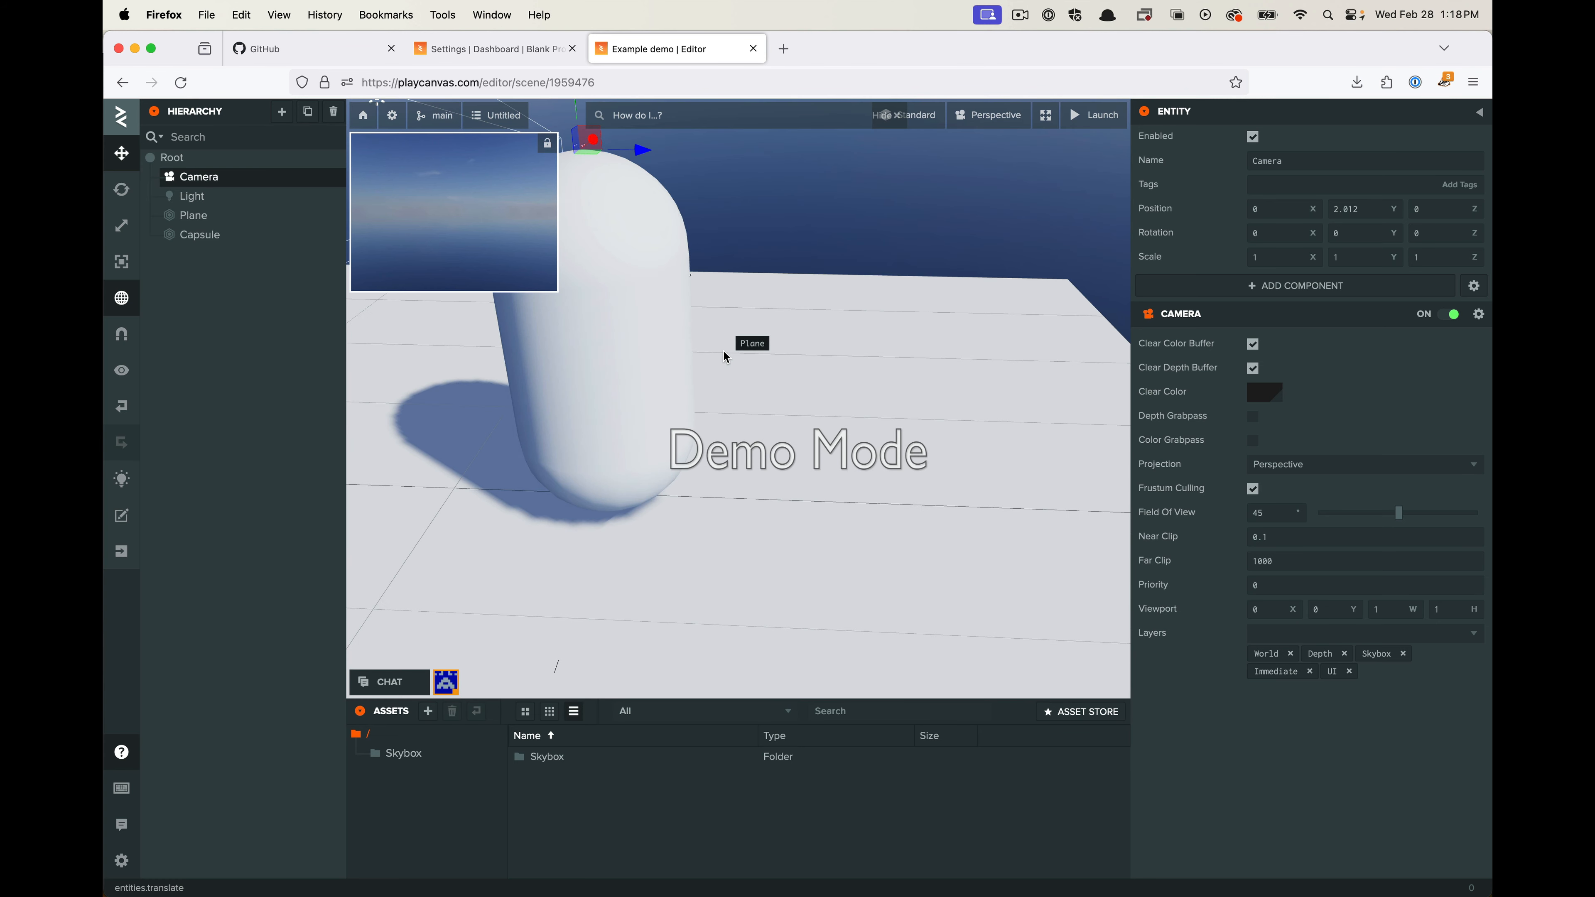
{"action": "middle_click_drag", "start_coordinate": [723, 351], "coordinate": [1053, 463]}
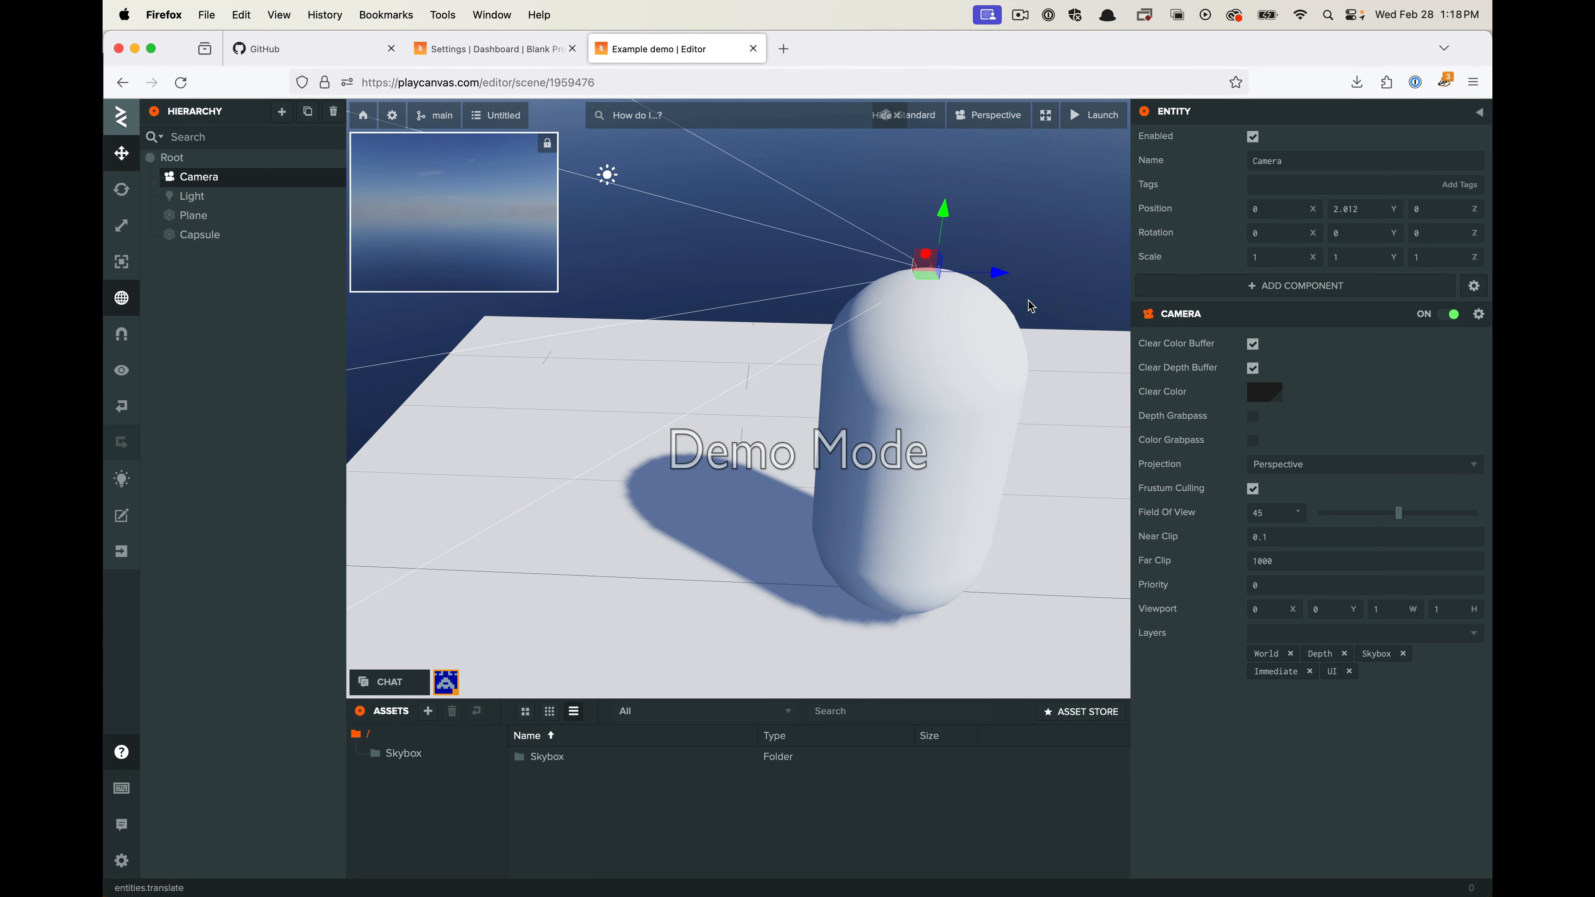
{"action": "left_click_drag", "start_coordinate": [1000, 271], "coordinate": [919, 275]}
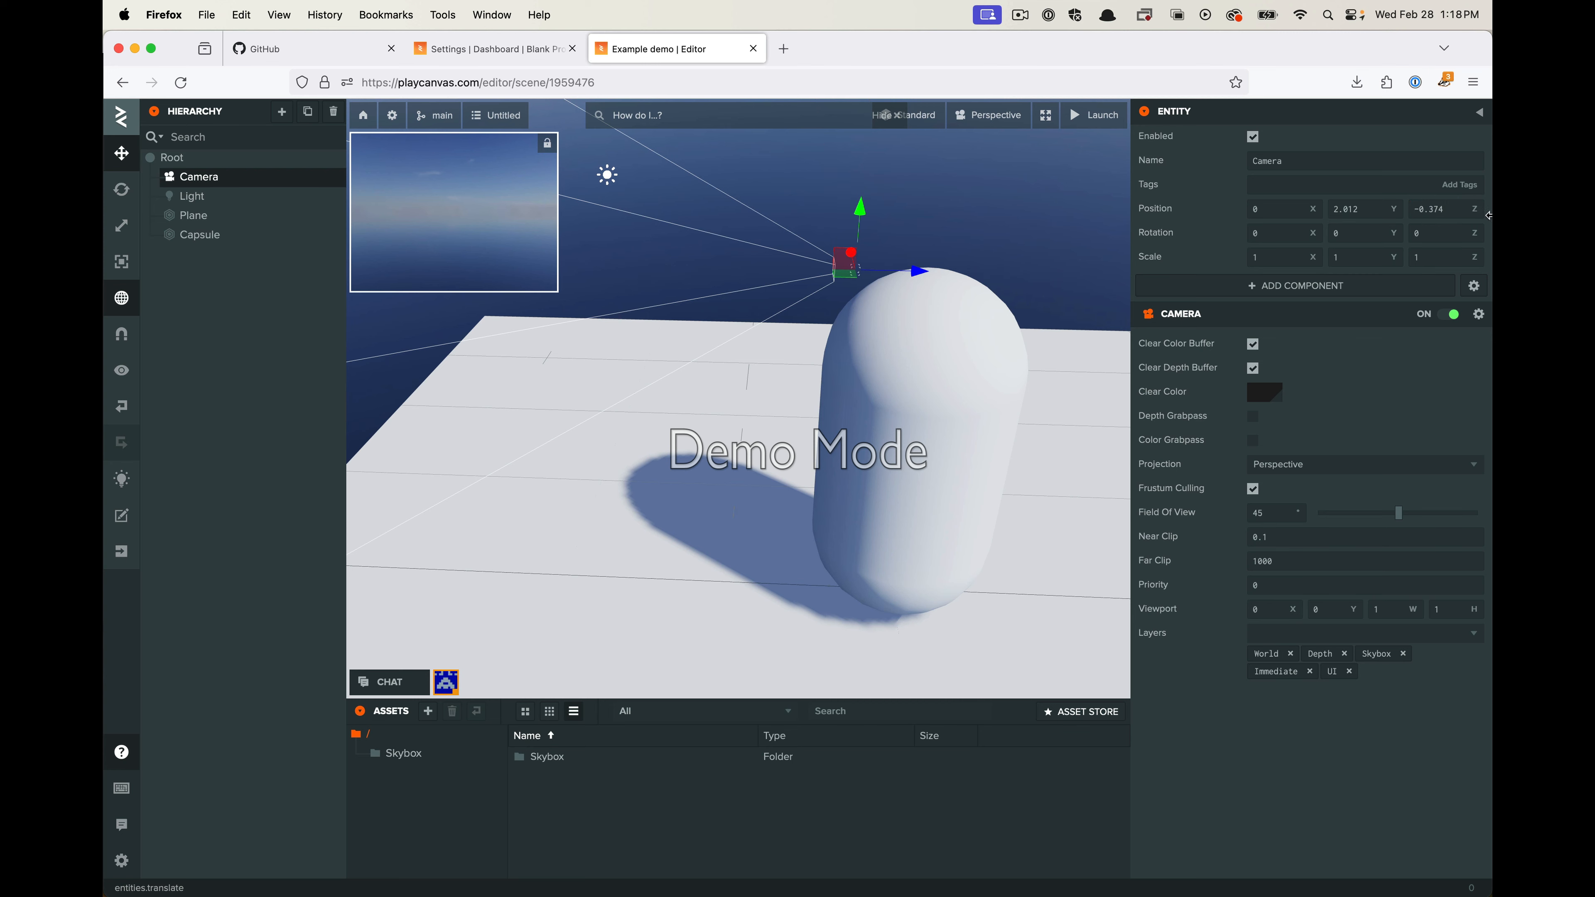
{"action": "left_click_drag", "start_coordinate": [859, 440], "coordinate": [1083, 406]}
{"action": "left_click_drag", "start_coordinate": [846, 416], "coordinate": [930, 333]}
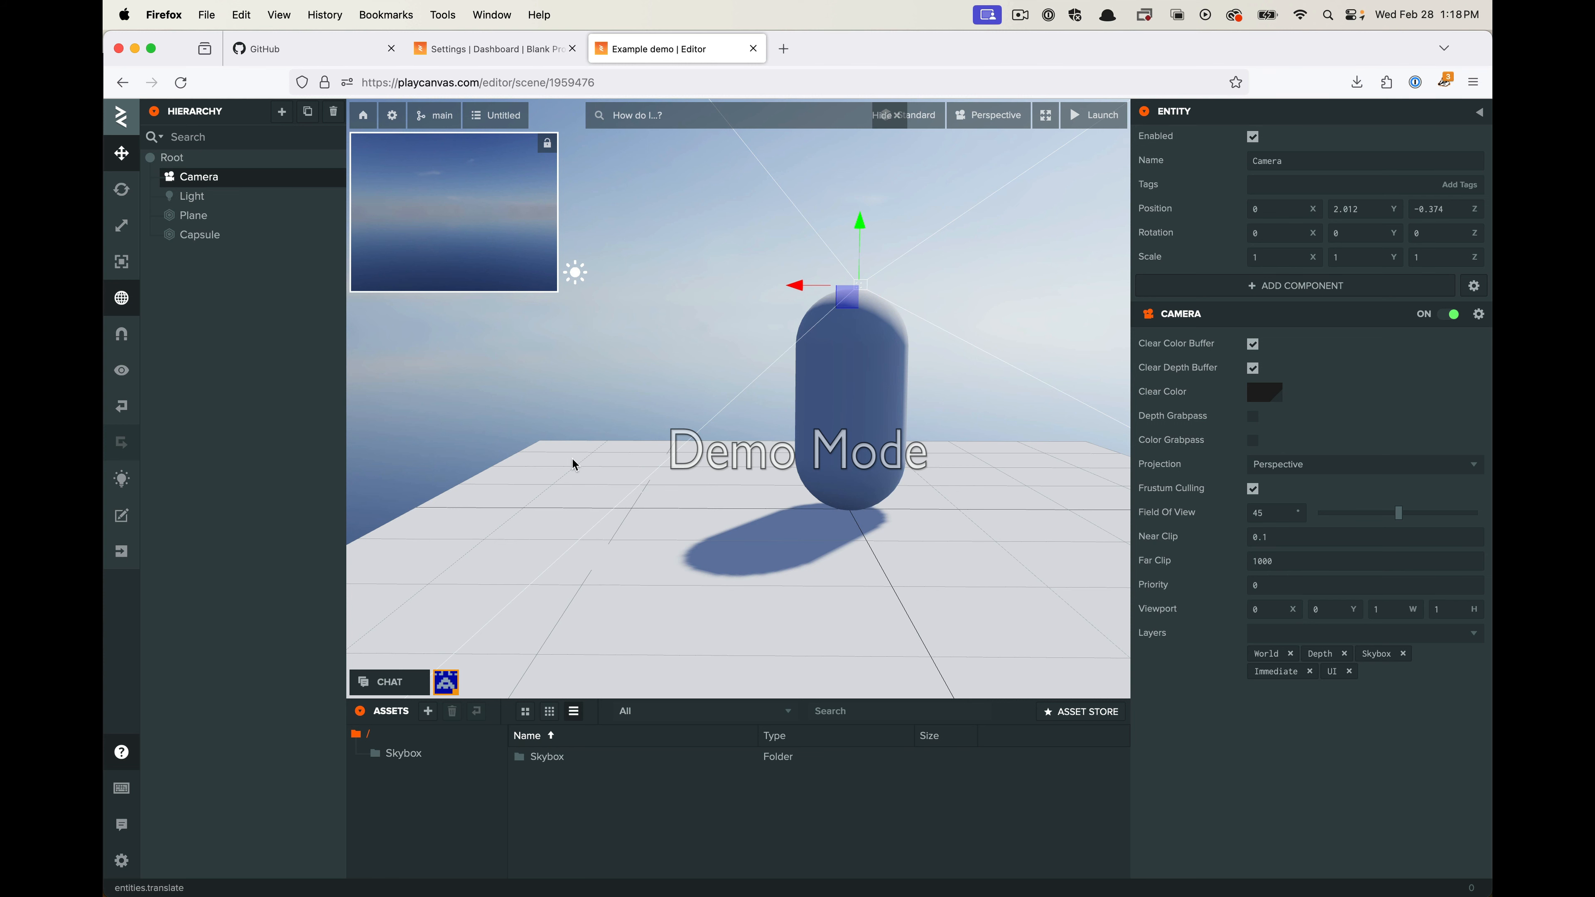
Lower the Camera to about 1.425 on Y and shift it to about 0.169 on Z, inside the capsule's upper part
{"action": "left_click_drag", "start_coordinate": [1039, 516], "coordinate": [744, 534]}
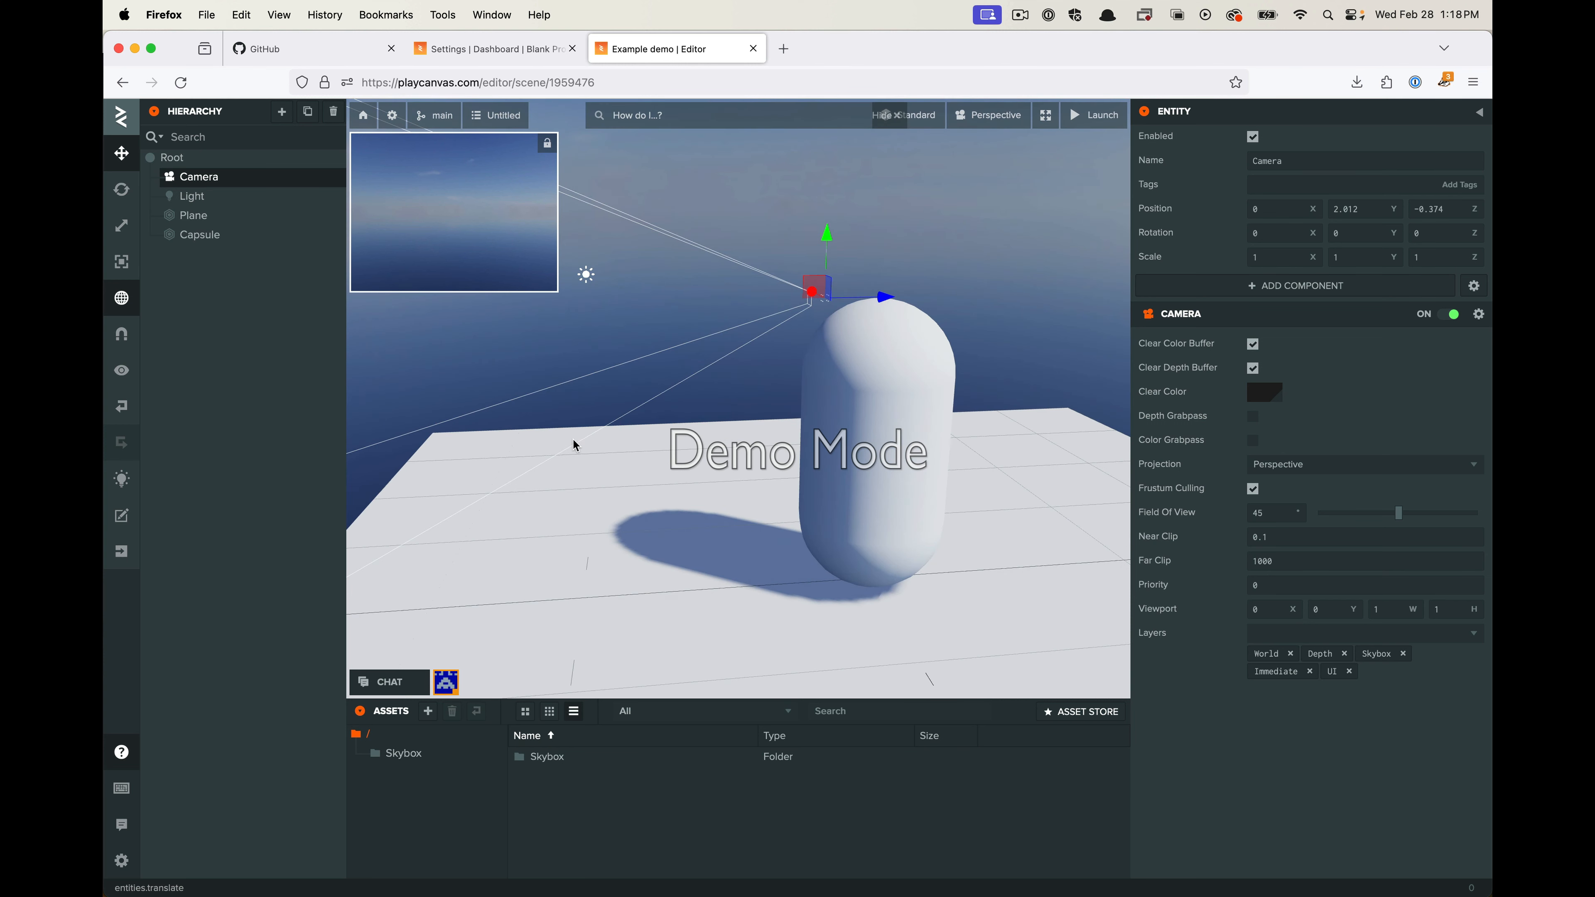
{"action": "left_click_drag", "start_coordinate": [577, 432], "coordinate": [679, 526]}
{"action": "left_click_drag", "start_coordinate": [910, 487], "coordinate": [815, 454]}
{"action": "left_click_drag", "start_coordinate": [767, 237], "coordinate": [772, 302]}
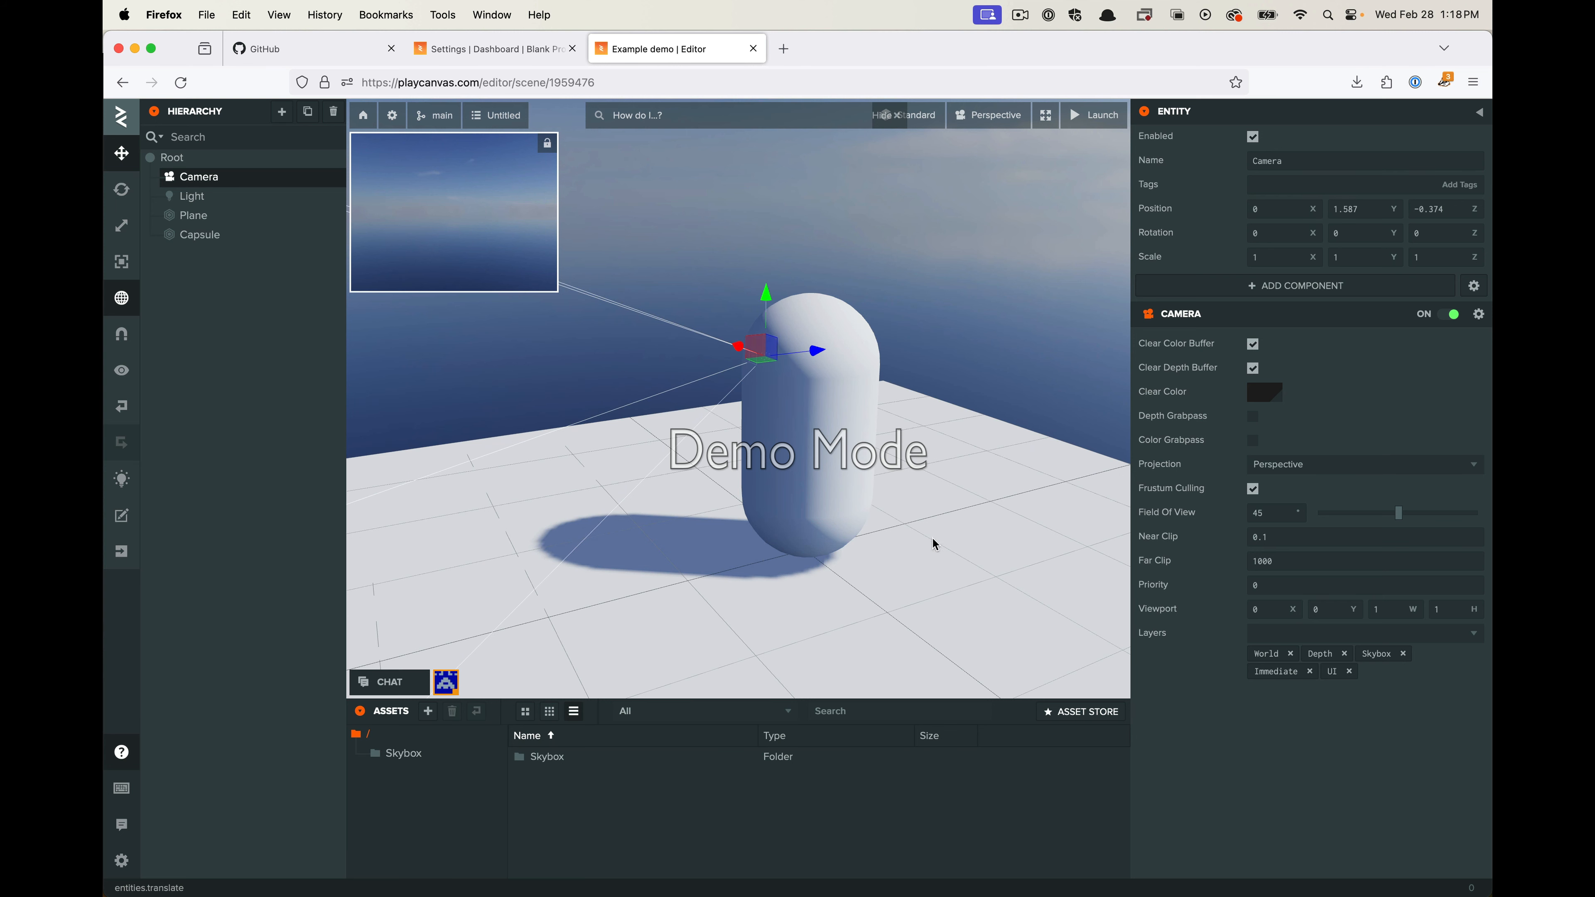
{"action": "left_click_drag", "start_coordinate": [934, 541], "coordinate": [869, 314]}
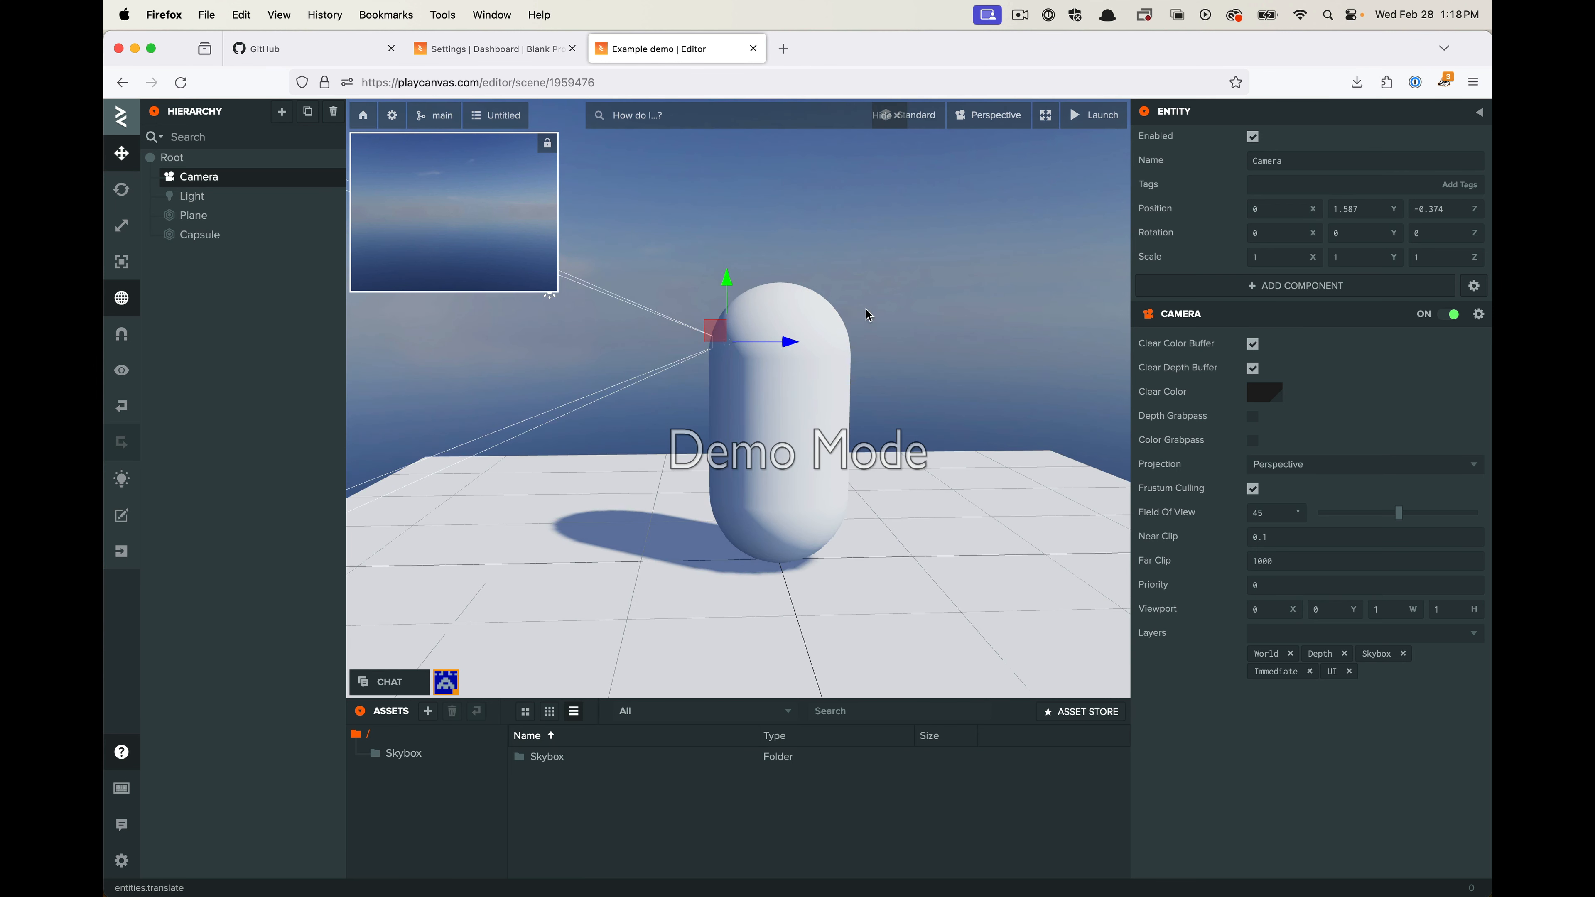
{"action": "left_click_drag", "start_coordinate": [722, 280], "coordinate": [866, 367]}
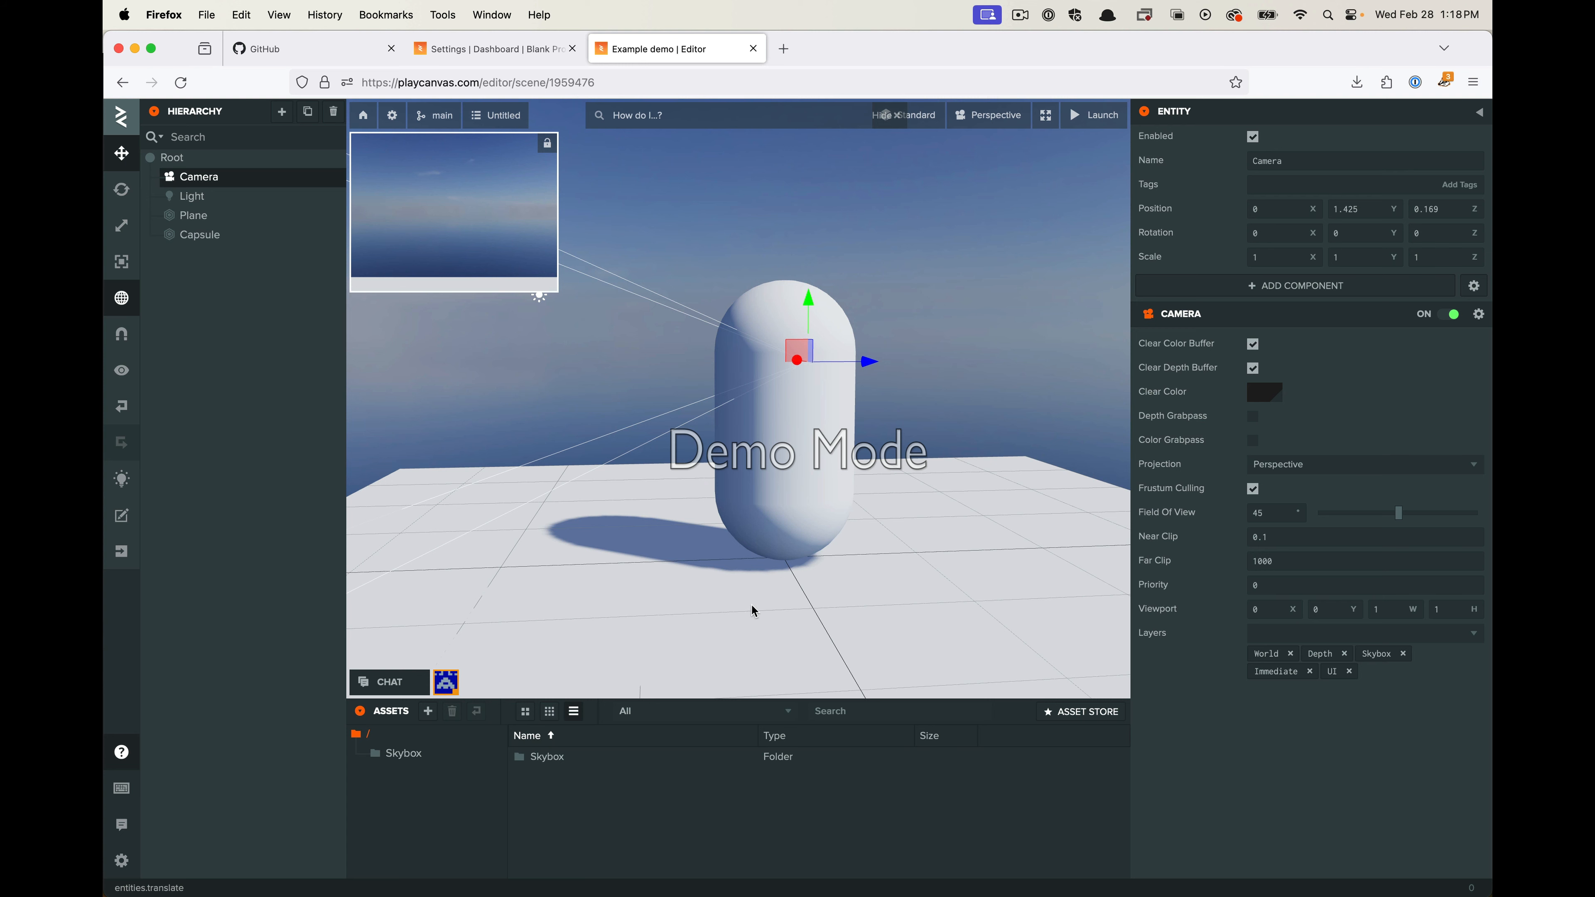
Examine the Camera's placement inside the capsule from below, from a distance and close up
{"action": "left_click_drag", "start_coordinate": [896, 405], "coordinate": [800, 462]}
{"action": "left_click_drag", "start_coordinate": [929, 502], "coordinate": [798, 402]}
{"action": "scroll", "coordinate": [794, 396], "scroll_direction": "down", "scroll_amount": 3}
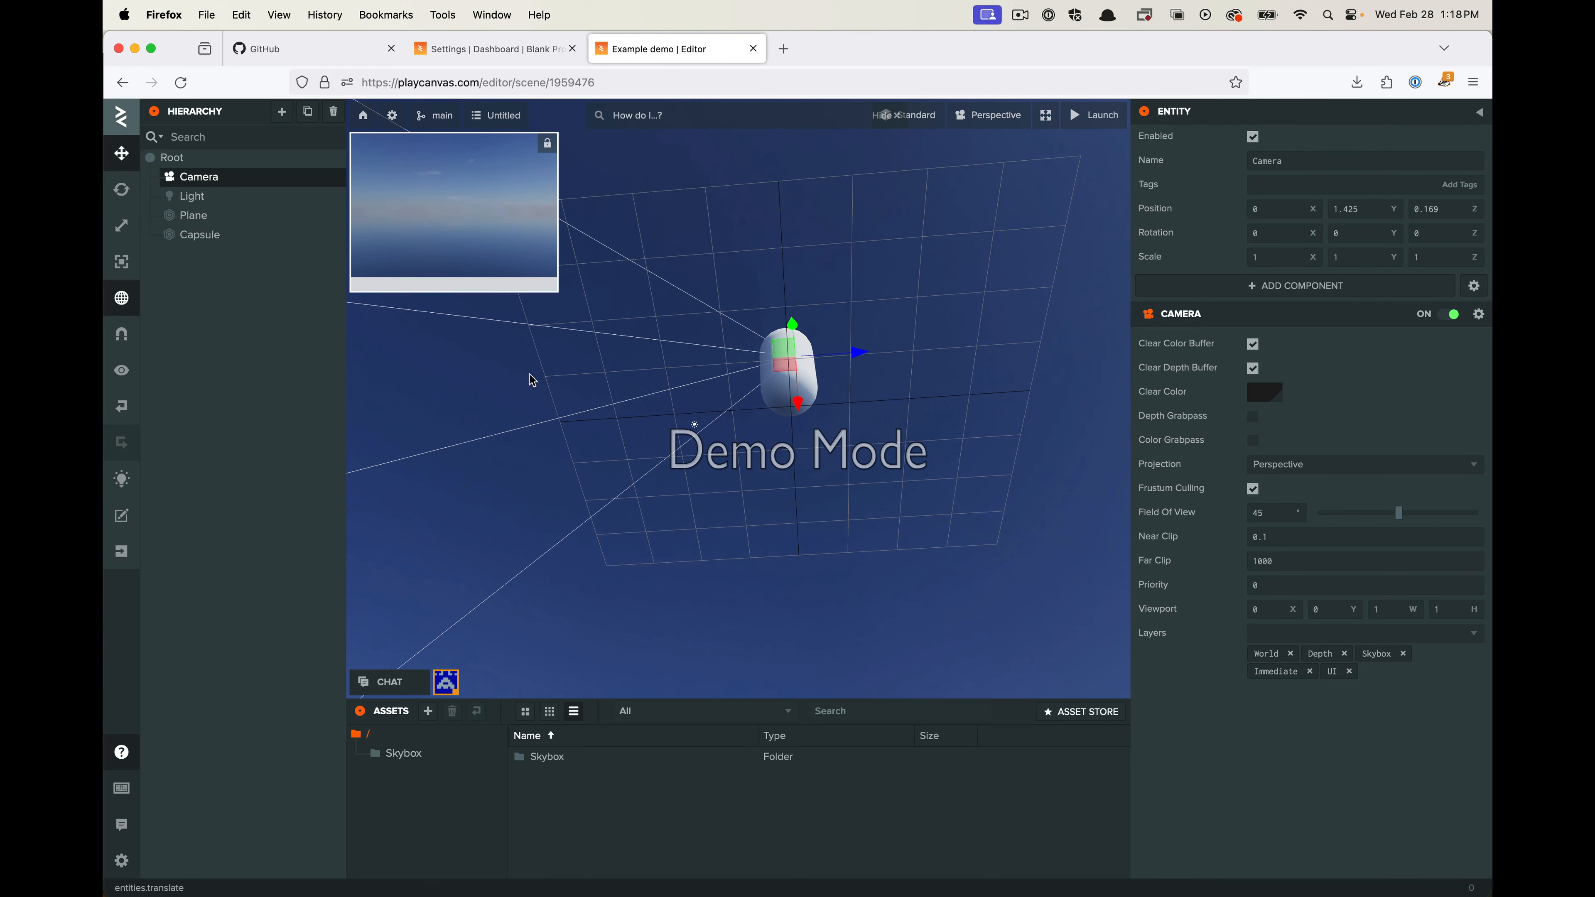
{"action": "left_click_drag", "start_coordinate": [983, 234], "coordinate": [835, 542]}
{"action": "left_click_drag", "start_coordinate": [705, 552], "coordinate": [823, 404]}
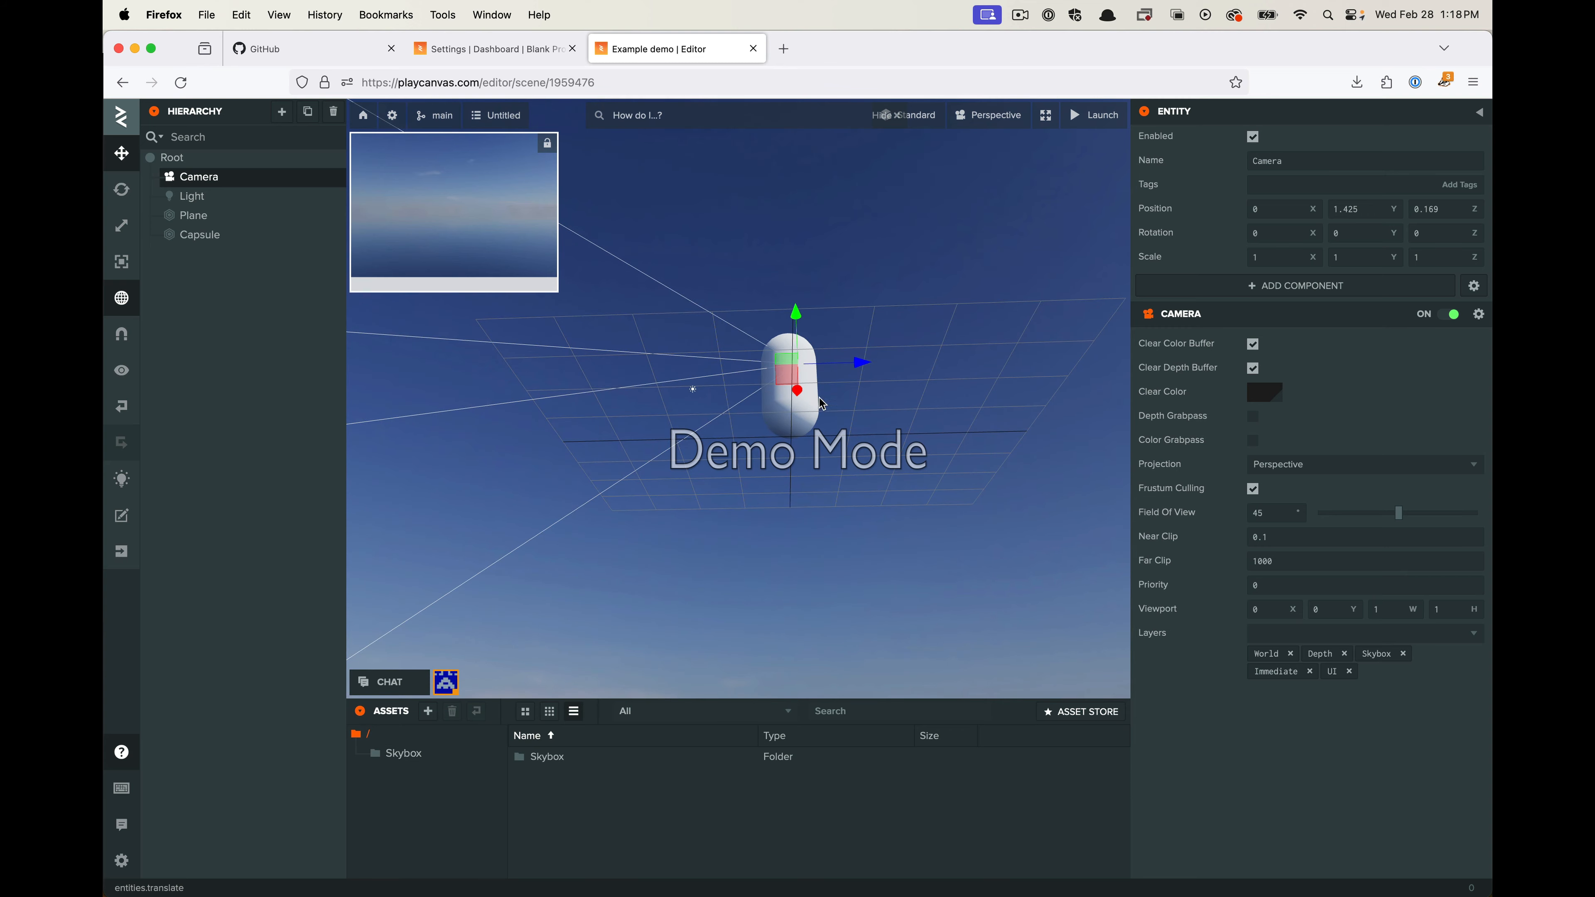
{"action": "left_click_drag", "start_coordinate": [919, 412], "coordinate": [842, 462]}
{"action": "scroll", "coordinate": [839, 462], "scroll_direction": "up", "scroll_amount": 5}
{"action": "middle_click_drag", "start_coordinate": [780, 377], "coordinate": [957, 461]}
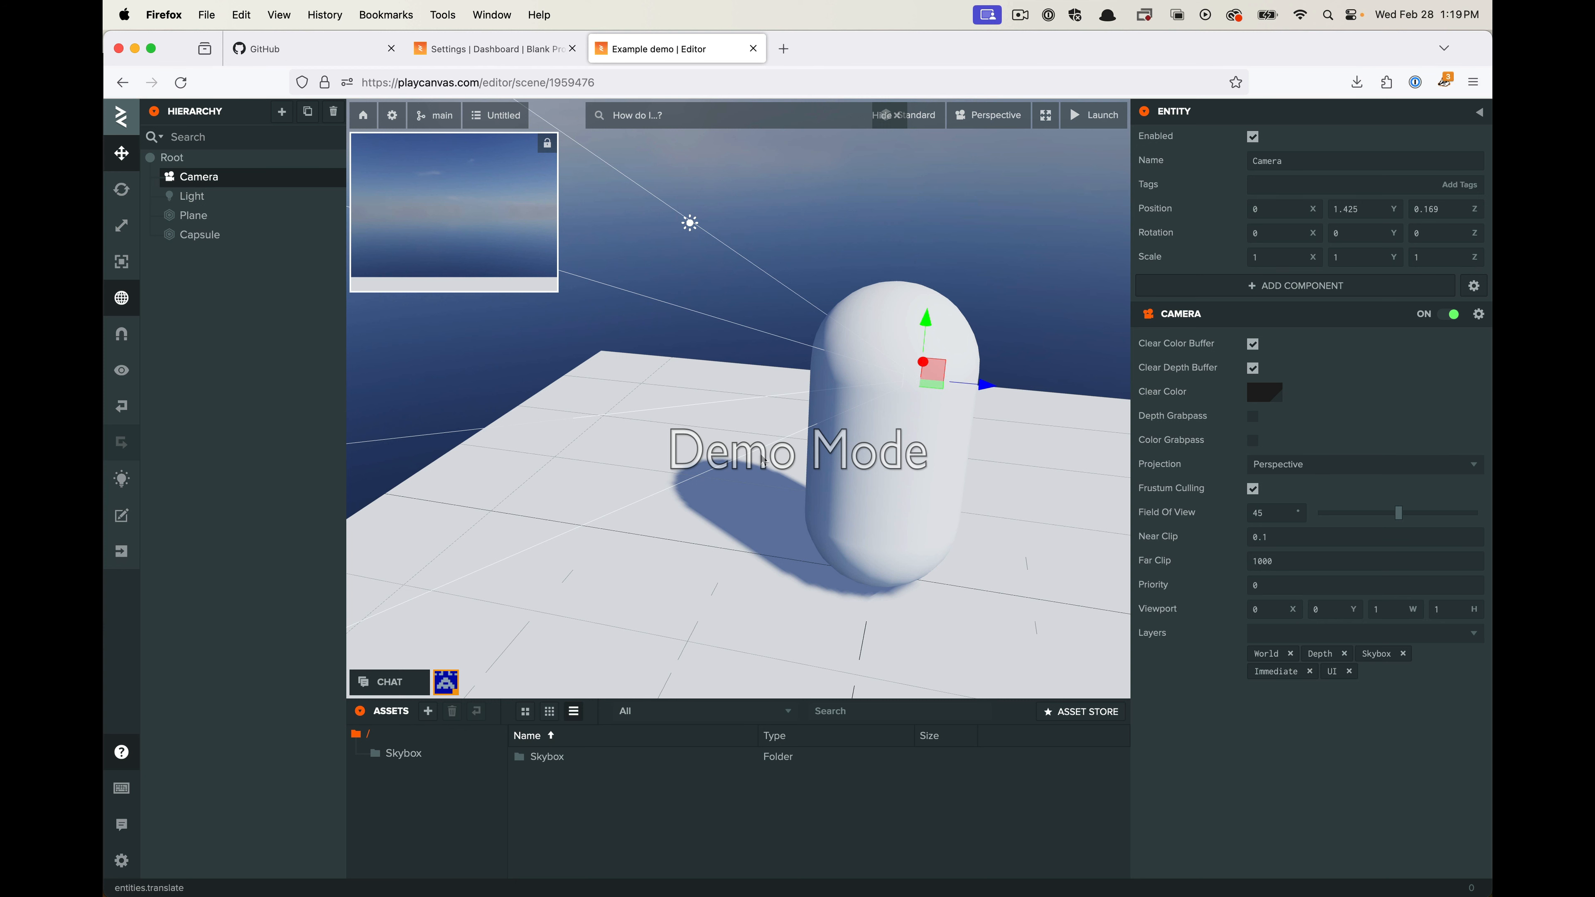
Make the Camera a child of the Capsule entity in the hierarchy
{"action": "left_click", "coordinate": [964, 501]}
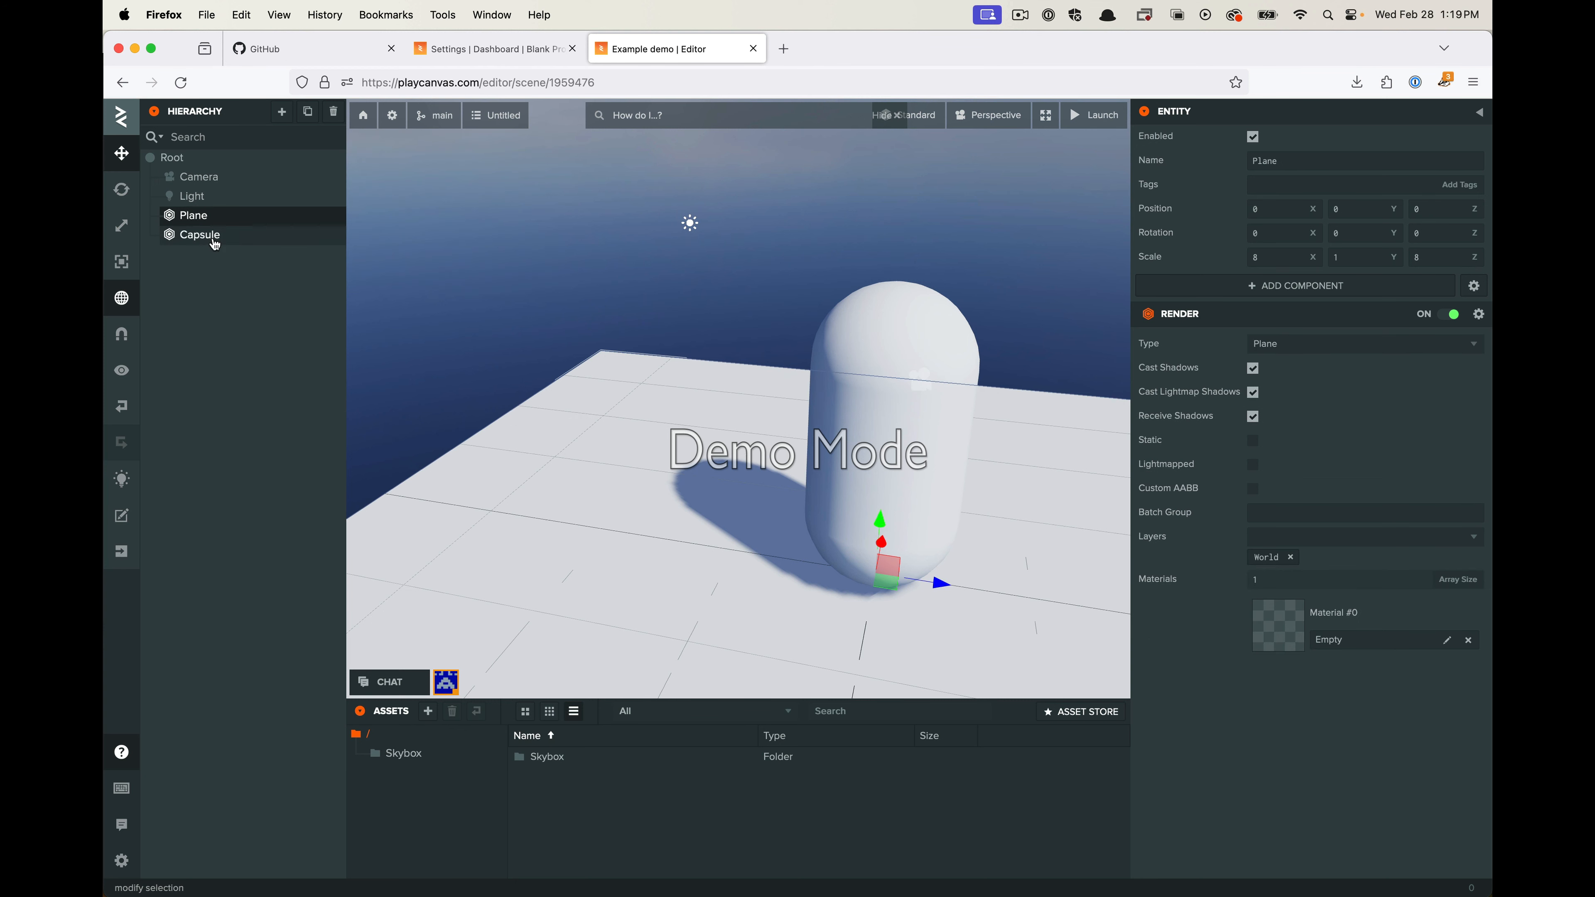
{"action": "left_click", "coordinate": [892, 358]}
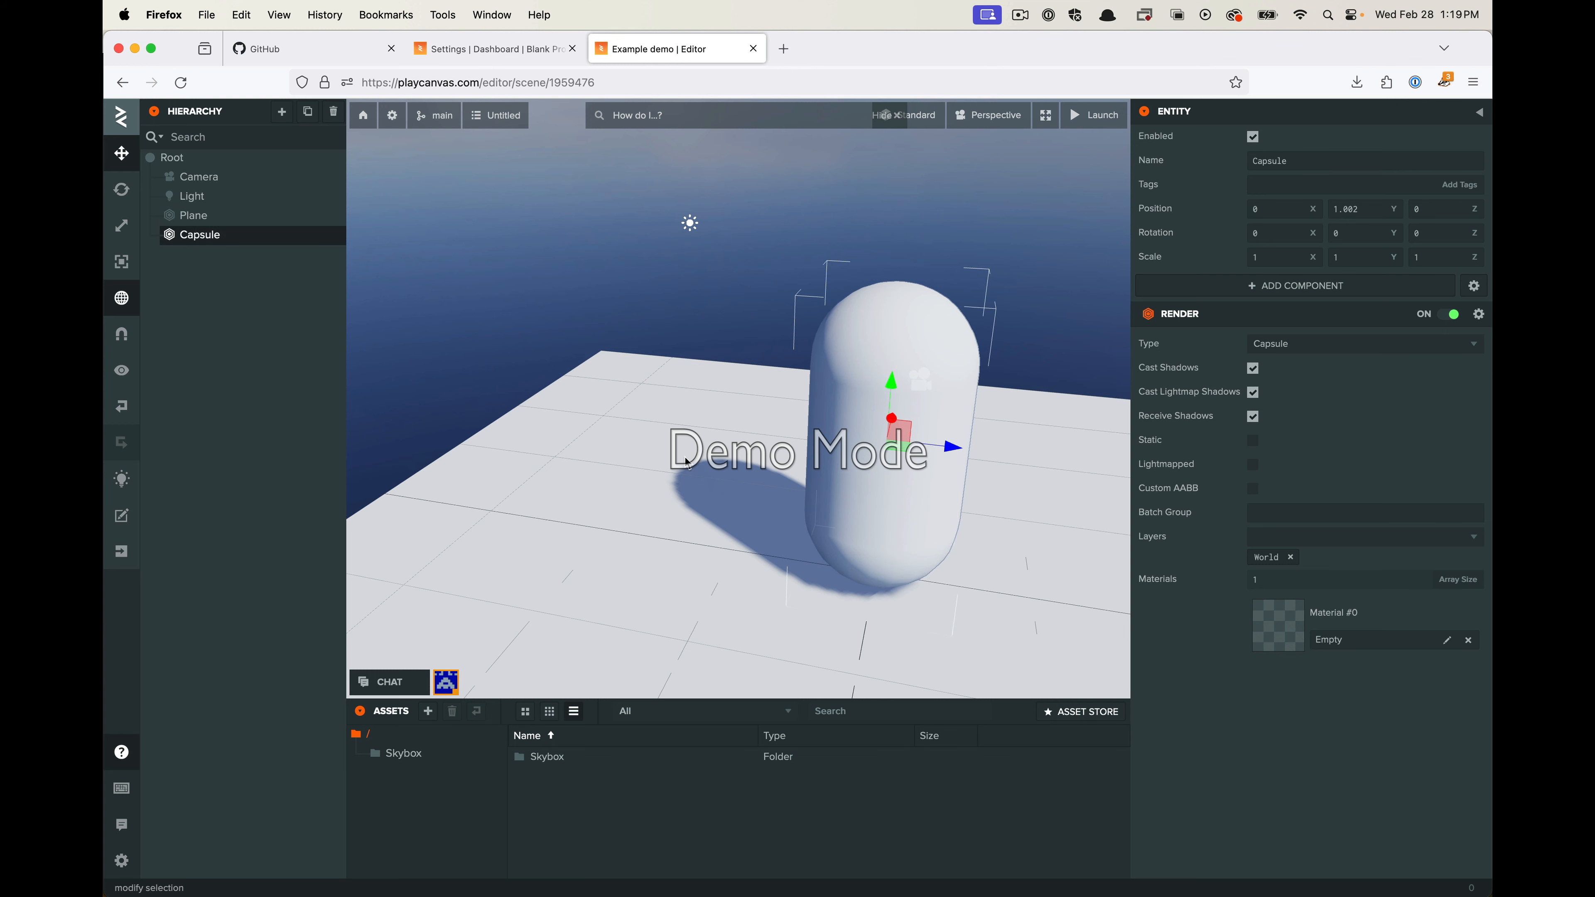
{"action": "left_click", "coordinate": [208, 177]}
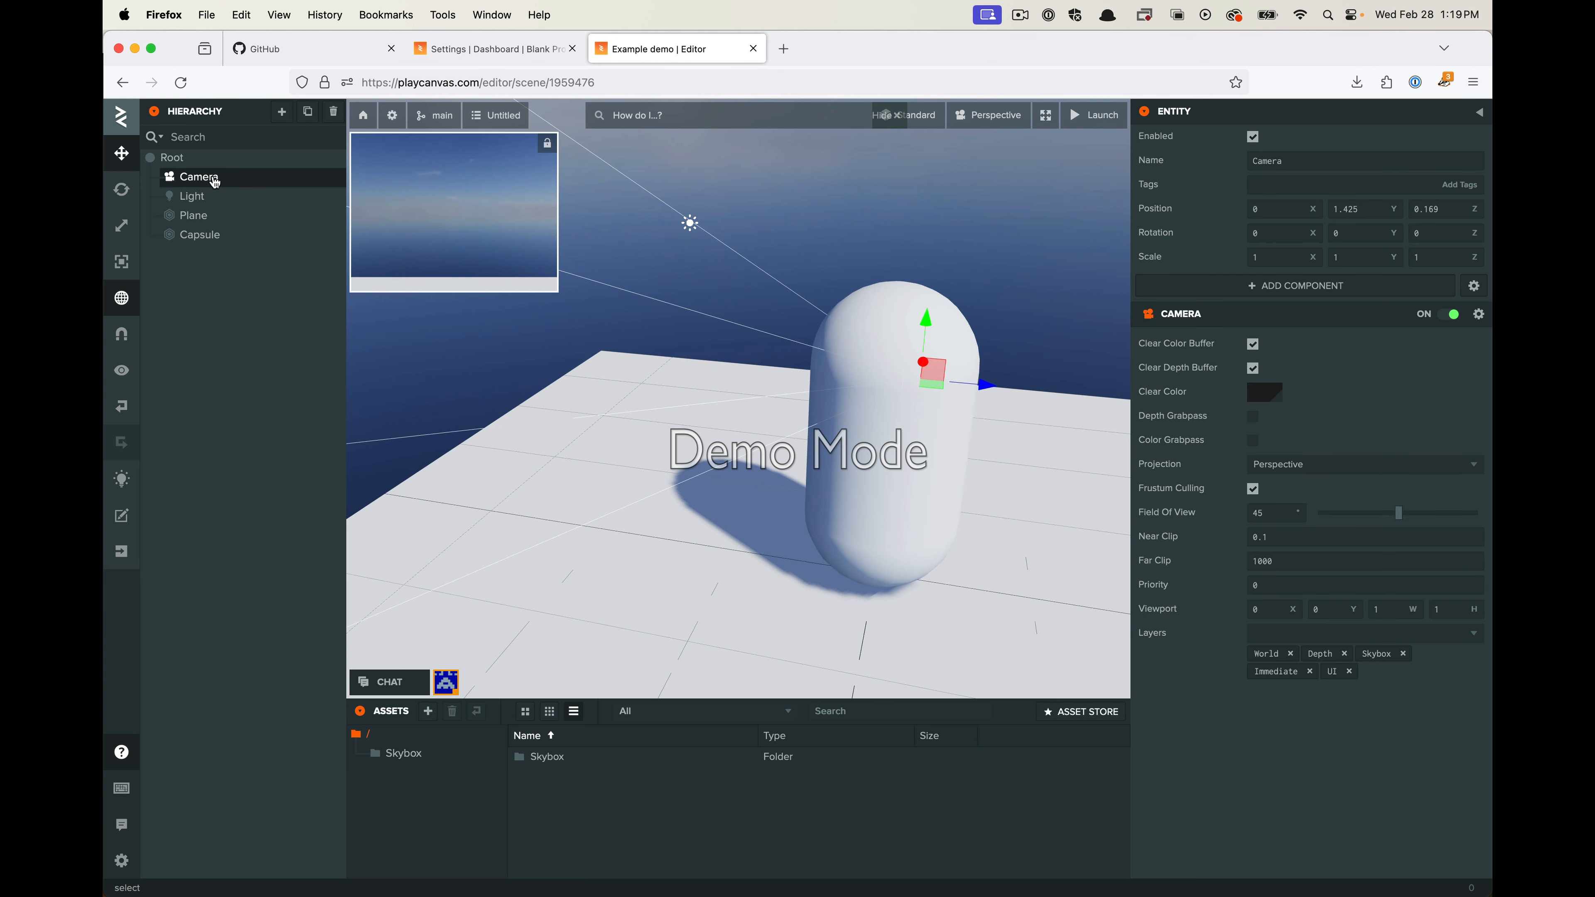
{"action": "left_click_drag", "start_coordinate": [216, 182], "coordinate": [202, 236]}
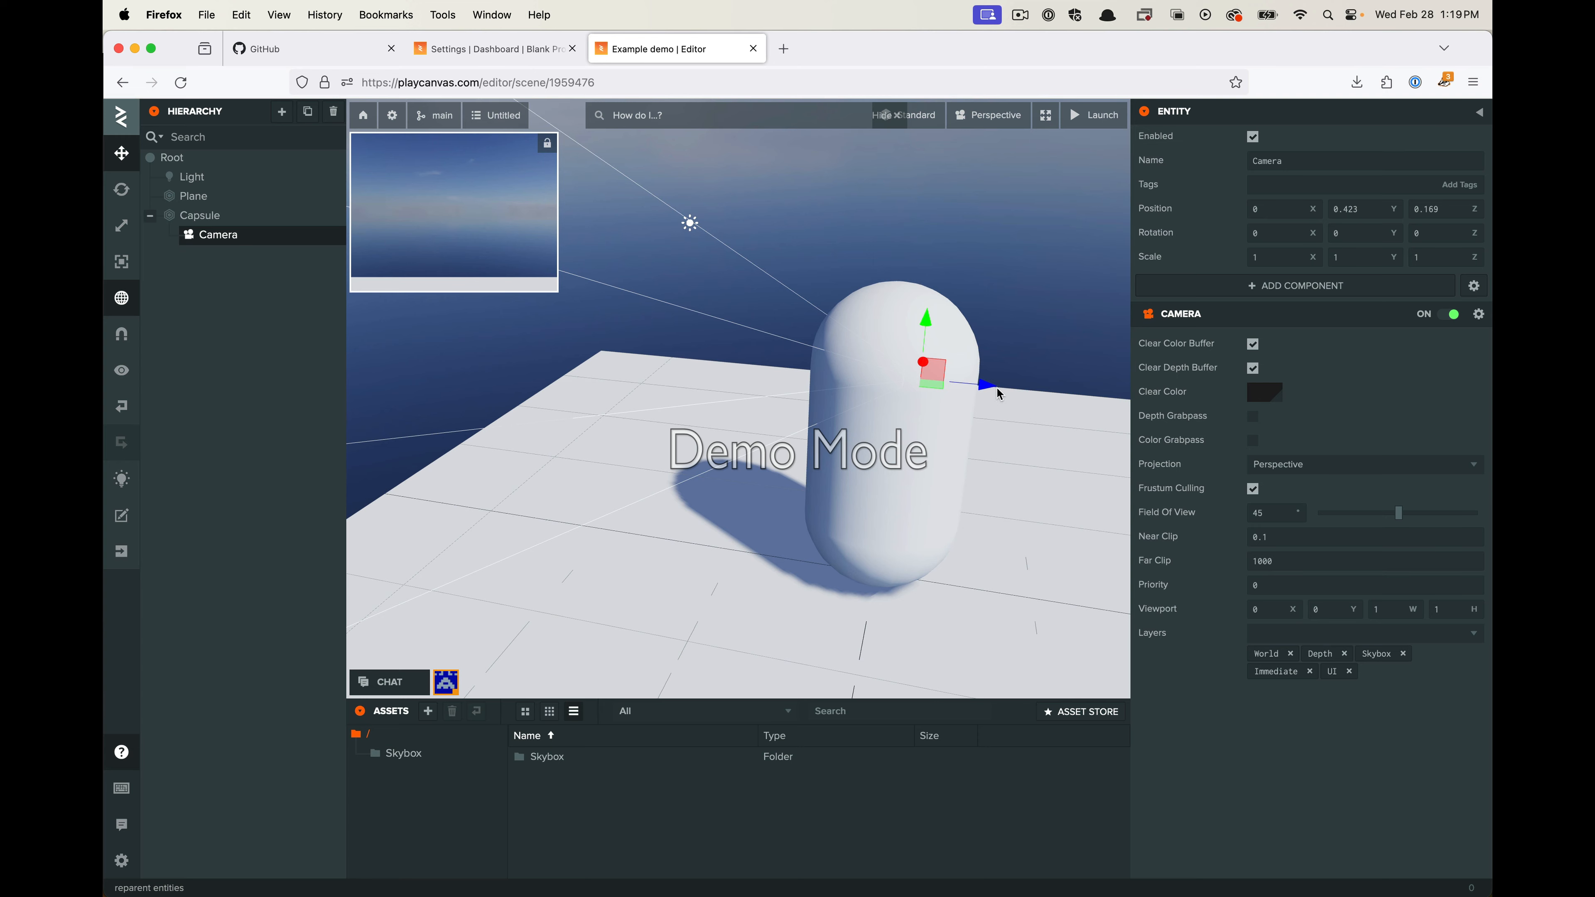
Move the Capsule along the Z axis to about -1.334 to test that the Camera follows, and clear the selection
{"action": "mouse_move", "coordinate": [1001, 394]}
{"action": "left_mouse_down"}
{"action": "mouse_move", "coordinate": [763, 348]}
{"action": "mouse_move", "coordinate": [995, 388]}
{"action": "left_mouse_up"}
{"action": "left_click", "coordinate": [875, 297]}
{"action": "left_click_drag", "start_coordinate": [945, 440], "coordinate": [854, 433]}
{"action": "left_click", "coordinate": [238, 242]}
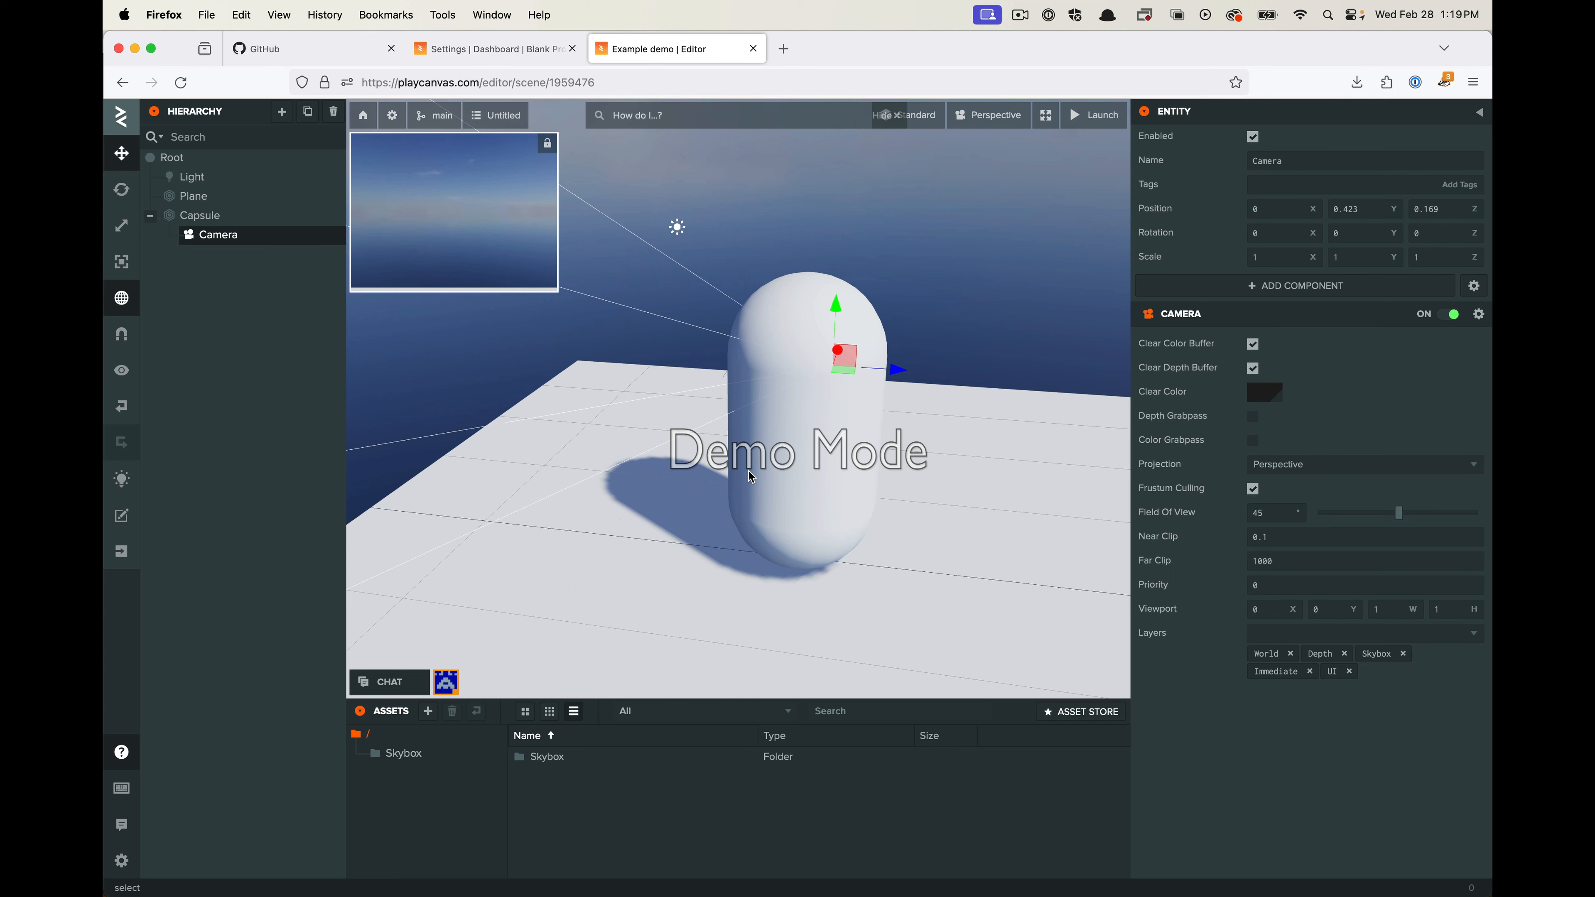
{"action": "left_click", "coordinate": [735, 479]}
{"action": "left_click_drag", "start_coordinate": [865, 432], "coordinate": [748, 415]}
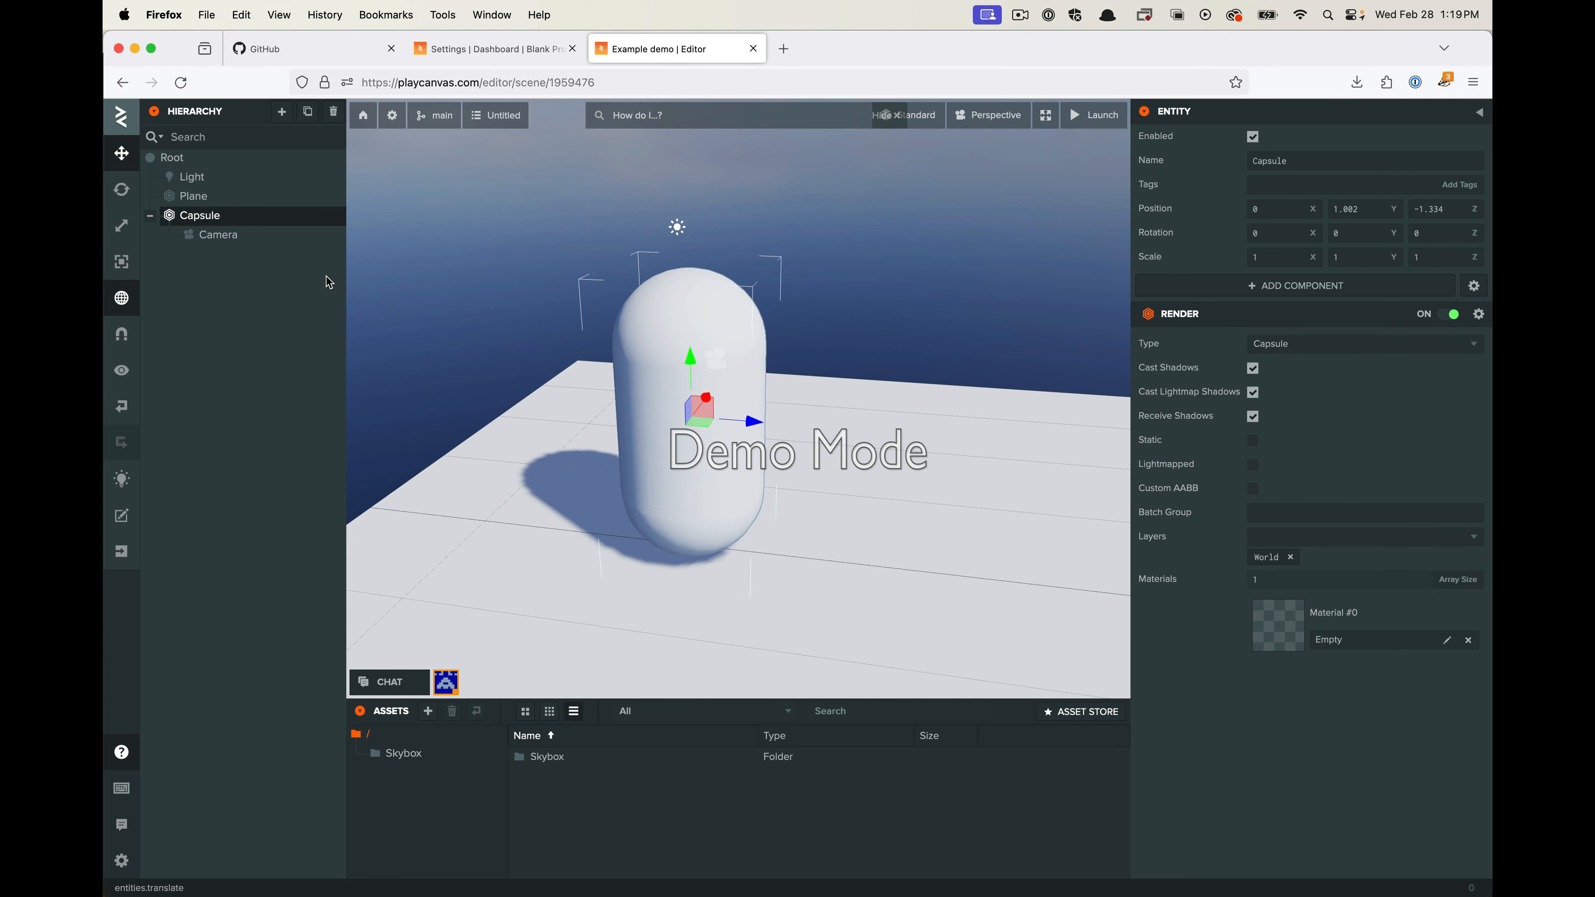
{"action": "left_click", "coordinate": [291, 239]}
{"action": "key", "text": "Escape"}
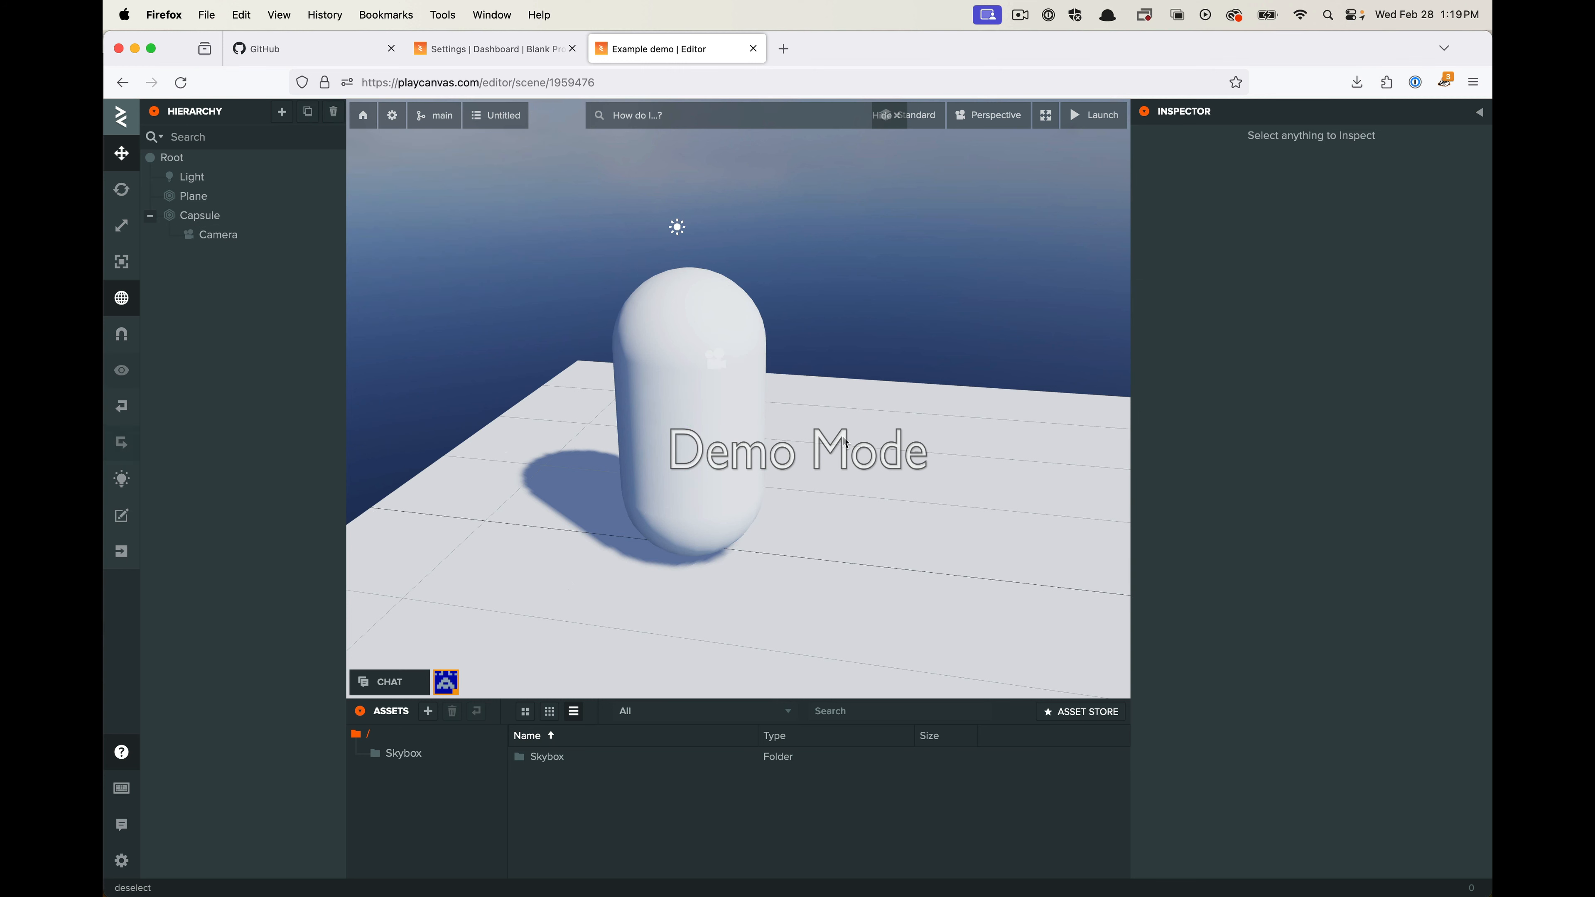
Move the Capsule to about 3.094 on the Z axis, near the far edge of the plane
{"action": "left_click", "coordinate": [710, 487]}
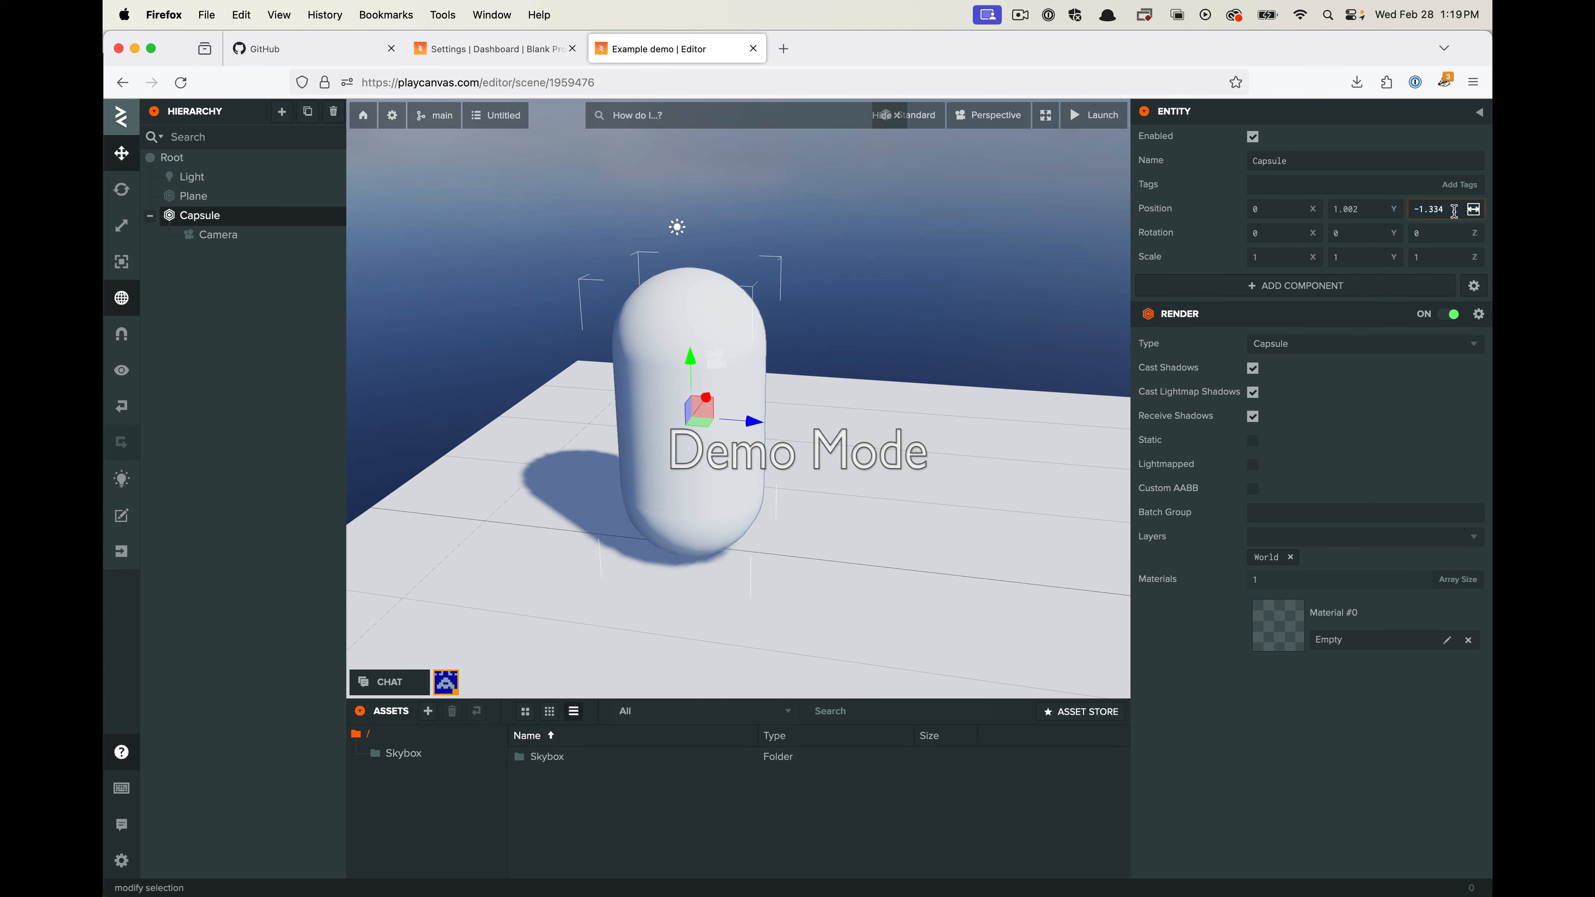
{"action": "scroll", "coordinate": [904, 435], "scroll_direction": "down", "scroll_amount": 5}
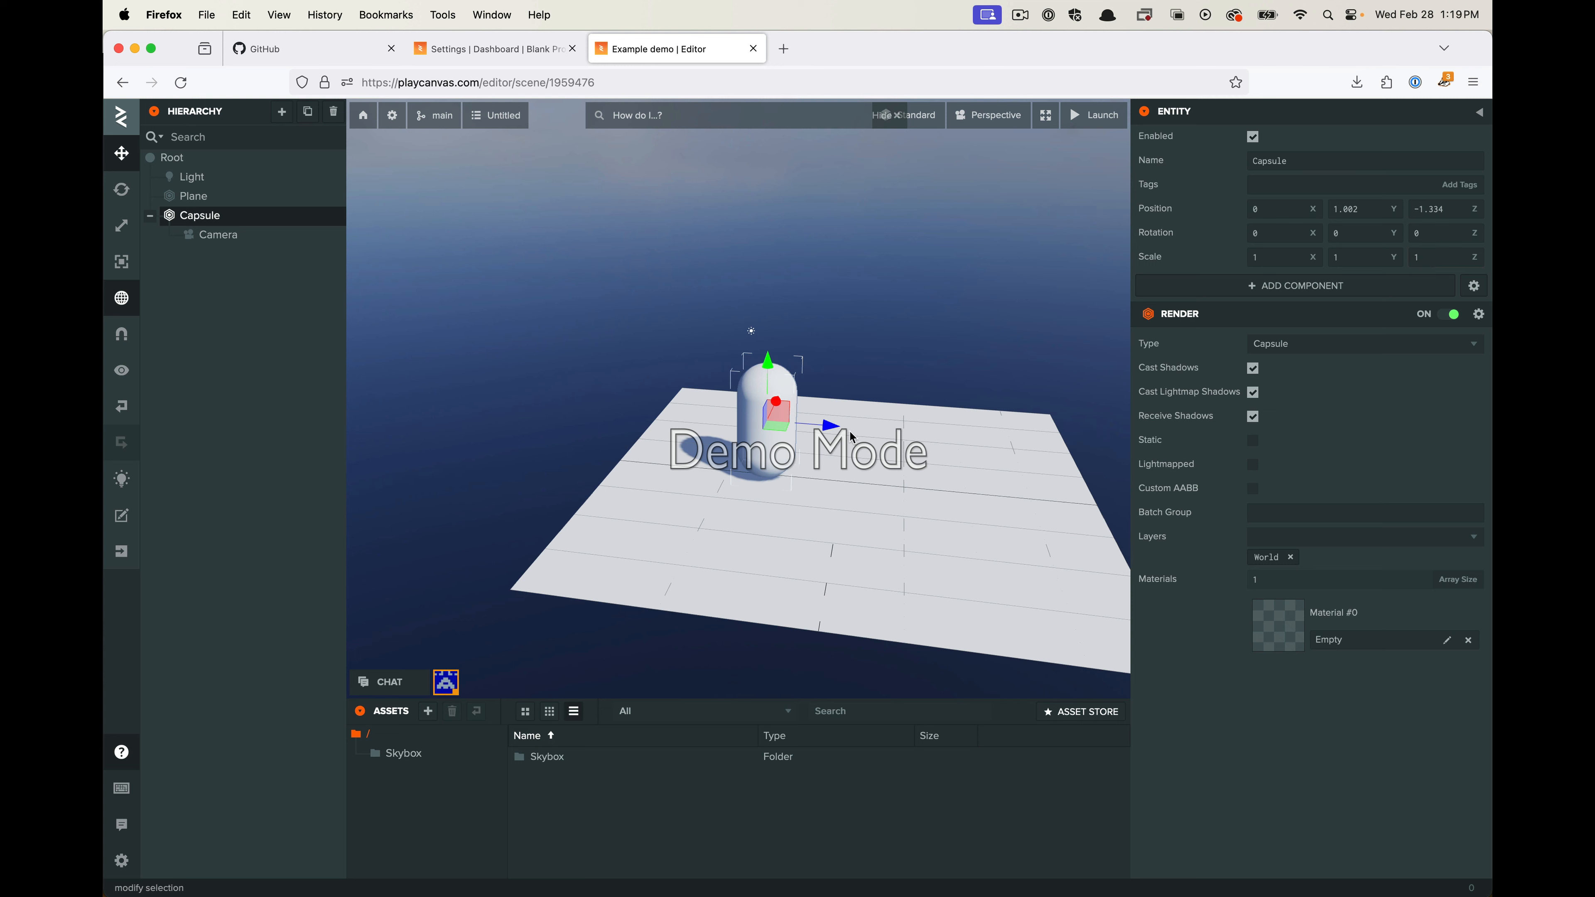
{"action": "left_click_drag", "start_coordinate": [852, 435], "coordinate": [1041, 506]}
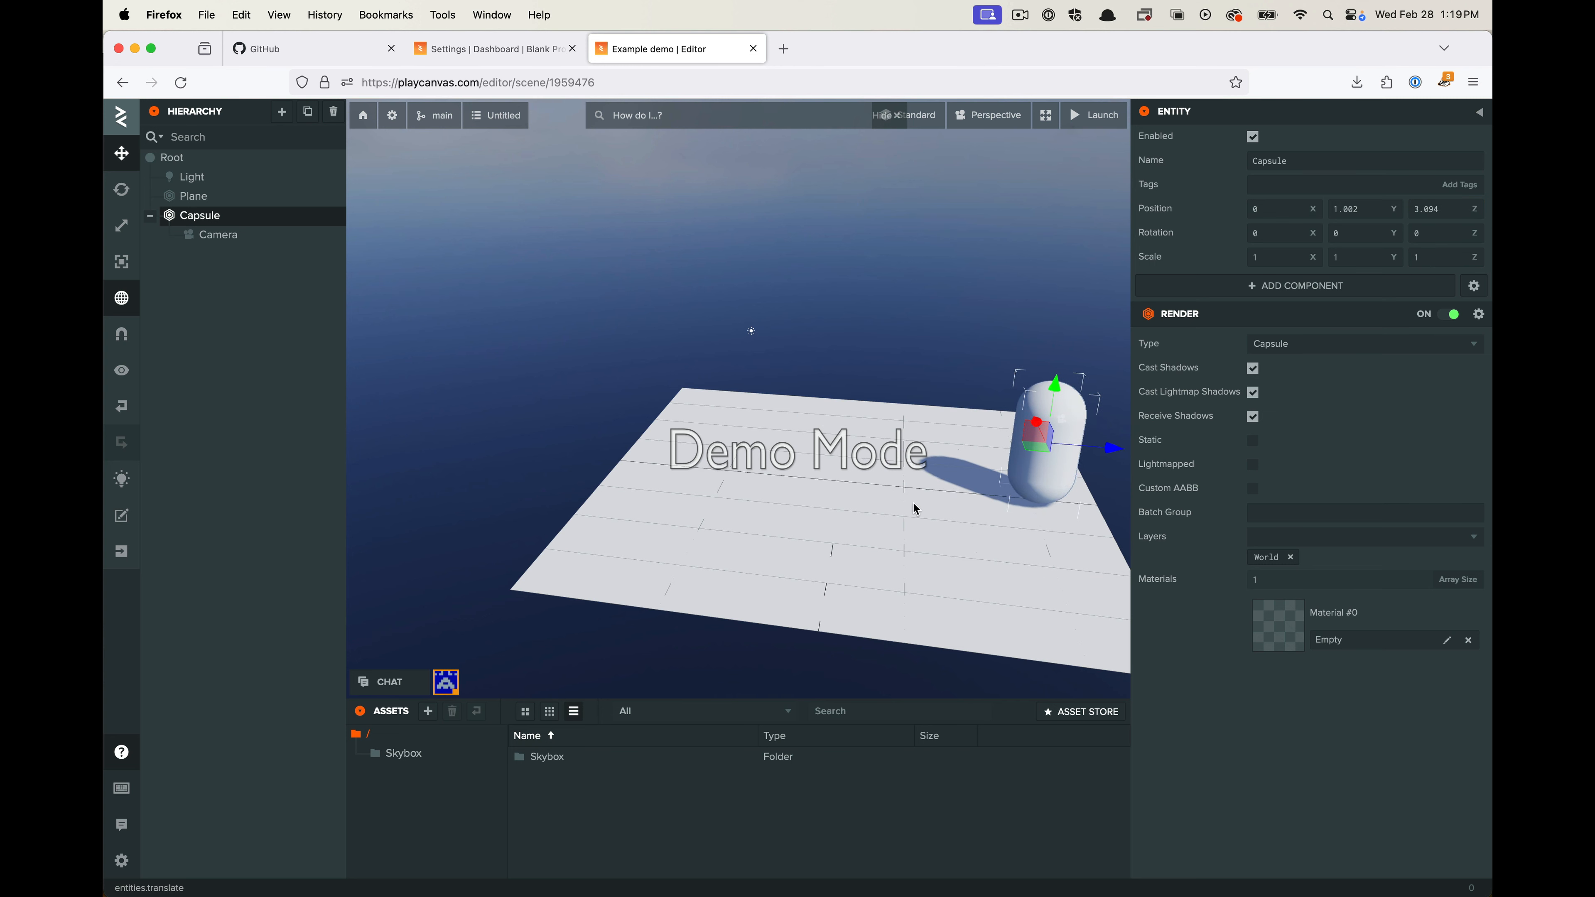
Scale the Plane up uniformly to about 34.061 on X, 4.258 on Y and 34.061 on Z, and deselect it
{"action": "left_click", "coordinate": [882, 539]}
{"action": "scroll", "coordinate": [882, 534], "scroll_direction": "down", "scroll_amount": 5}
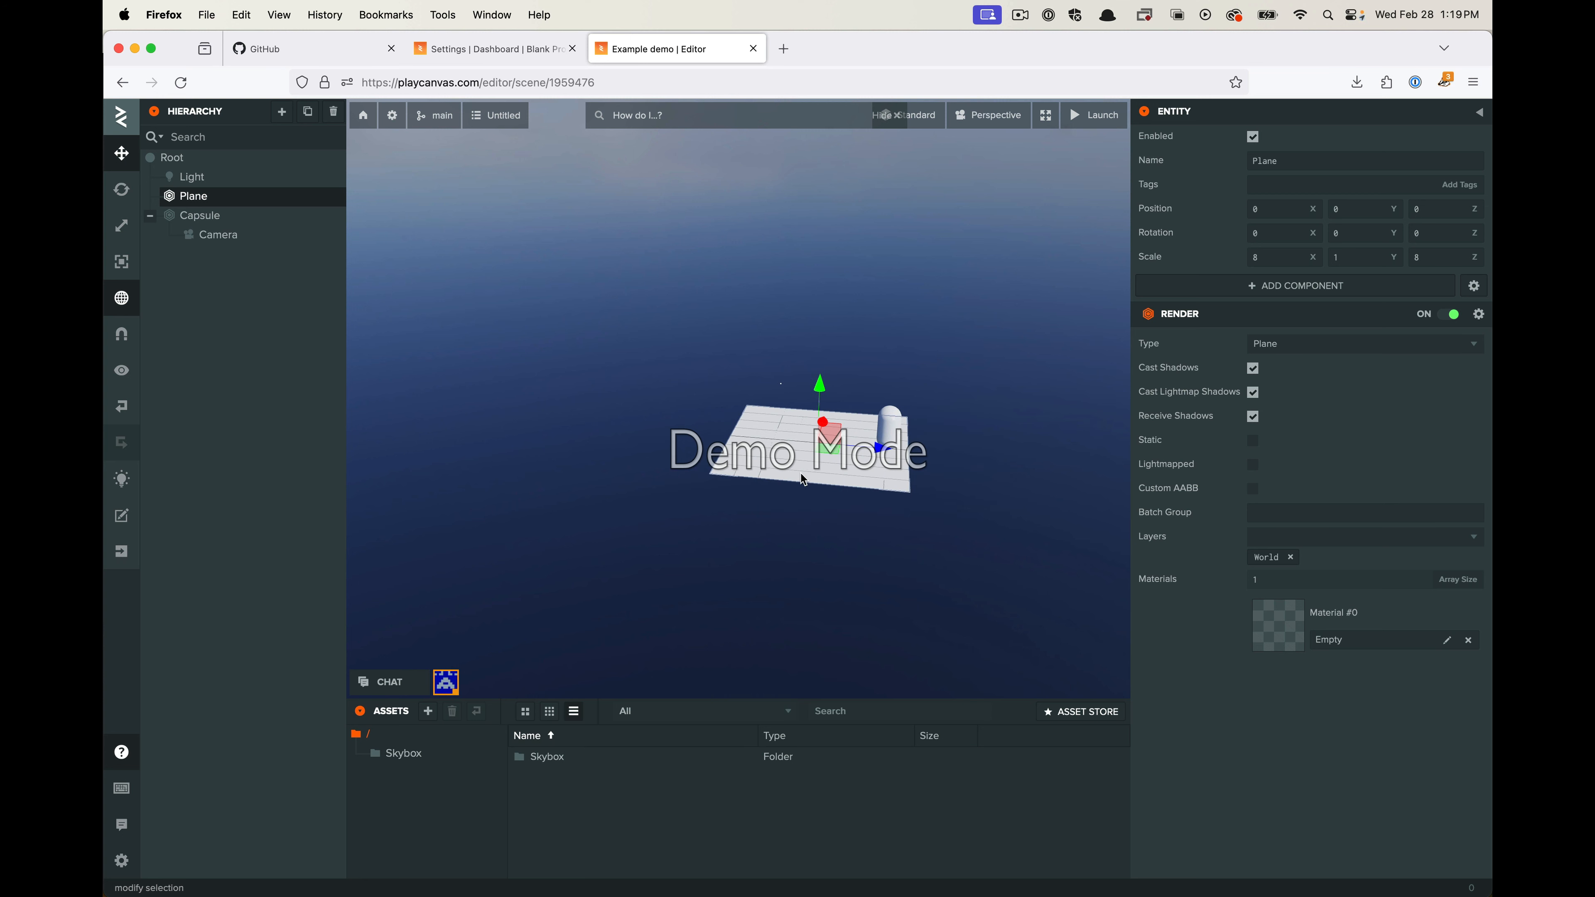
{"action": "left_click", "coordinate": [121, 225]}
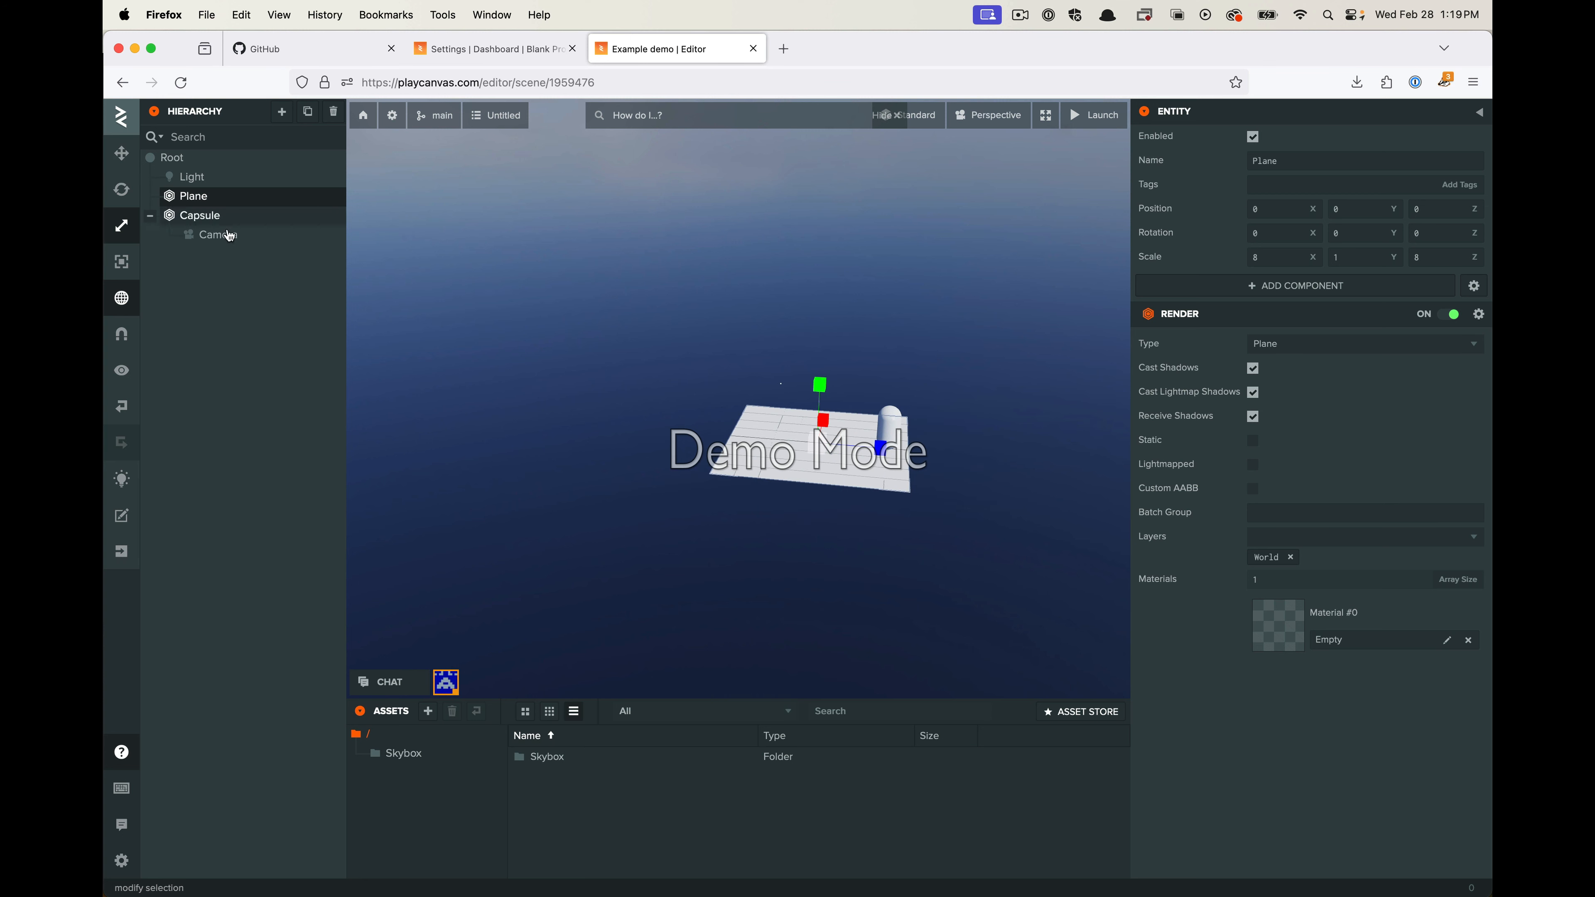
{"action": "left_click_drag", "start_coordinate": [830, 447], "coordinate": [1156, 445]}
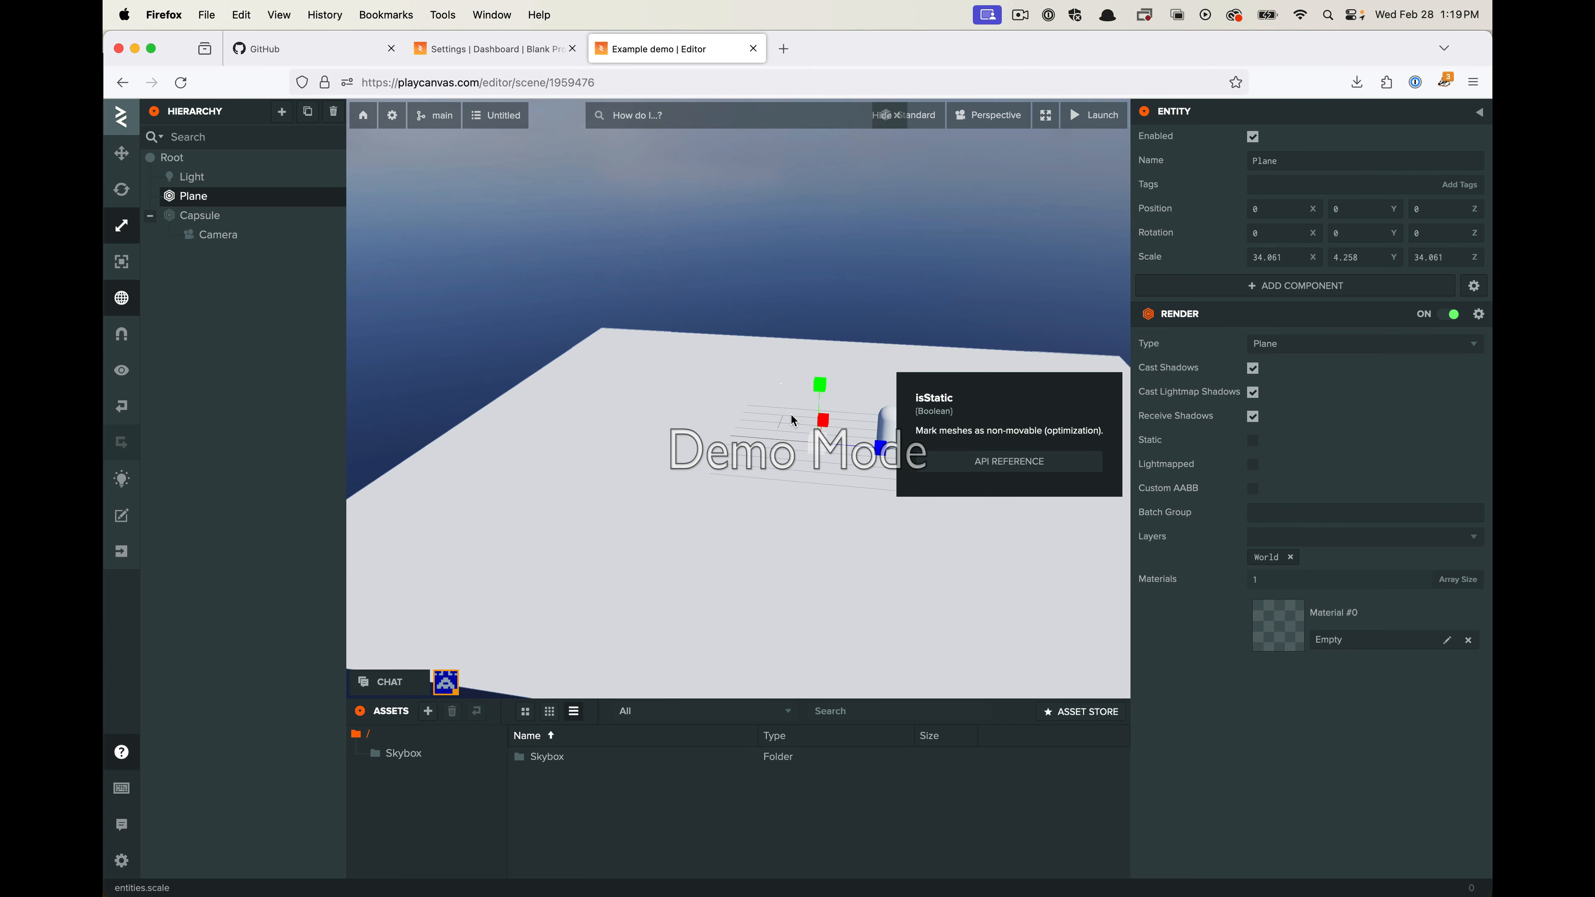
{"action": "key", "text": "Escape"}
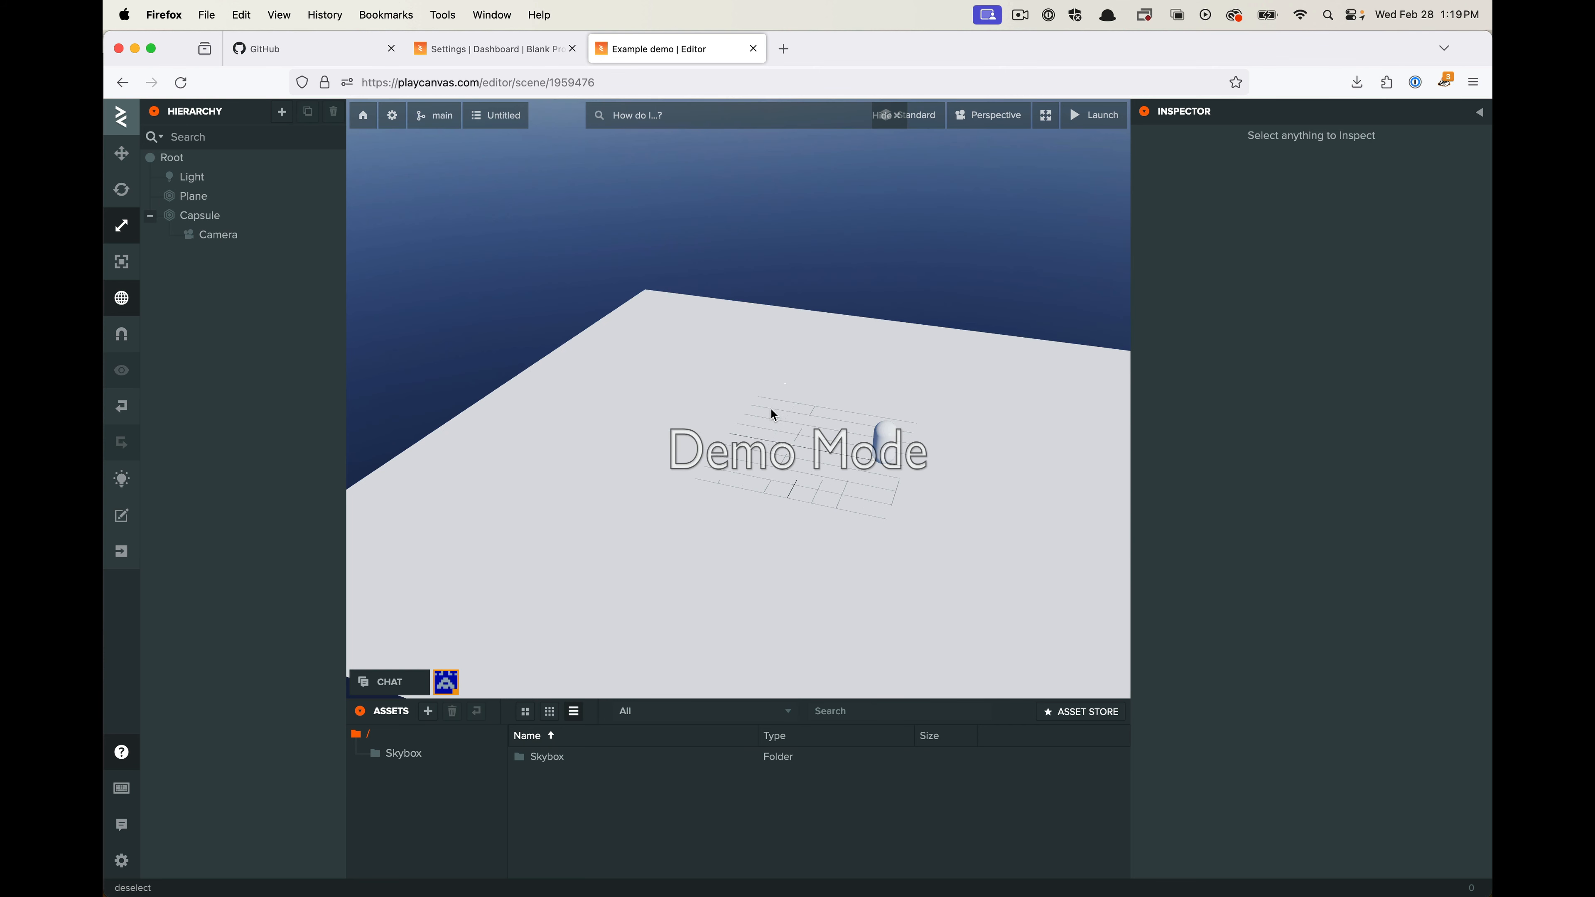
Turn off the Capsule's Render component and delete it from the entity
{"action": "left_click", "coordinate": [651, 397]}
{"action": "left_click_drag", "start_coordinate": [582, 517], "coordinate": [649, 493]}
{"action": "scroll", "coordinate": [815, 381], "scroll_direction": "up", "scroll_amount": 5}
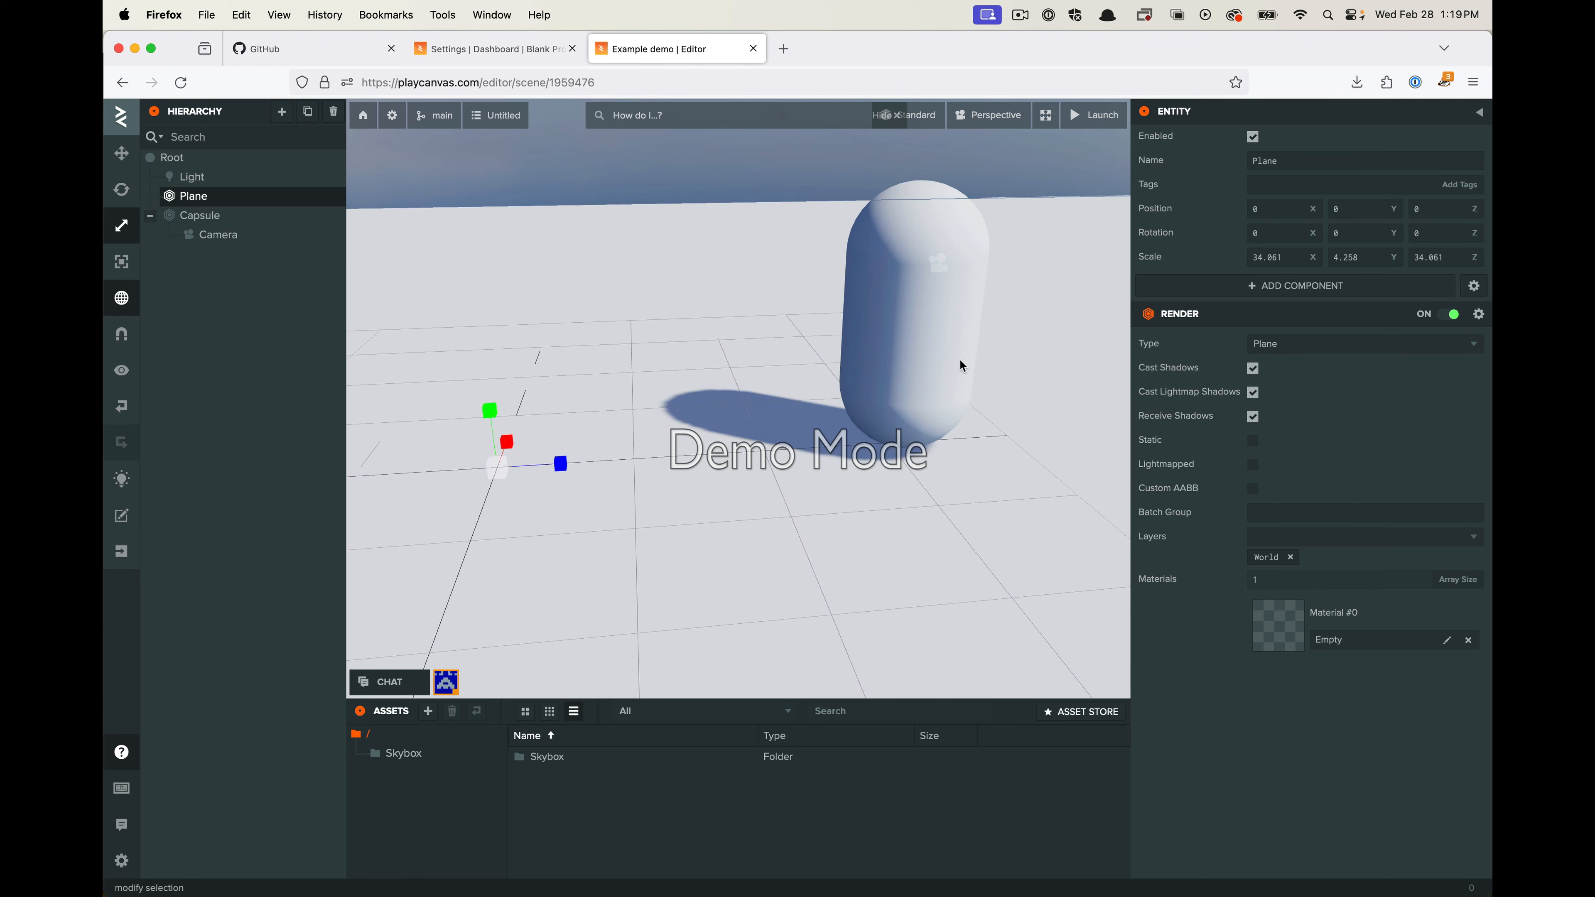
{"action": "left_click", "coordinate": [959, 359]}
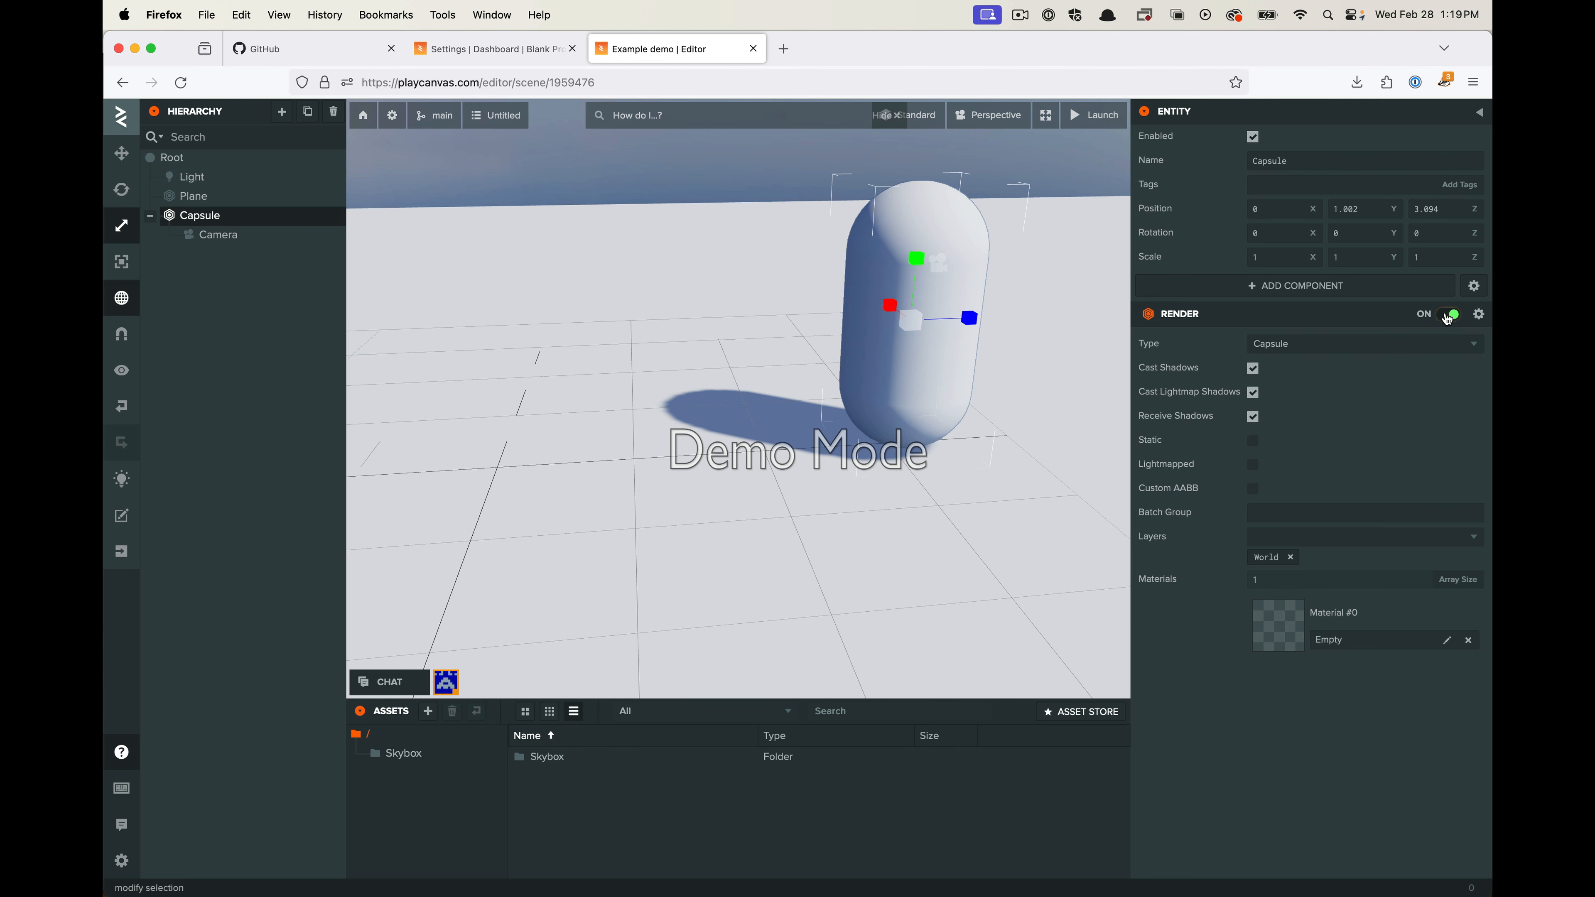
{"action": "left_click", "coordinate": [1452, 315]}
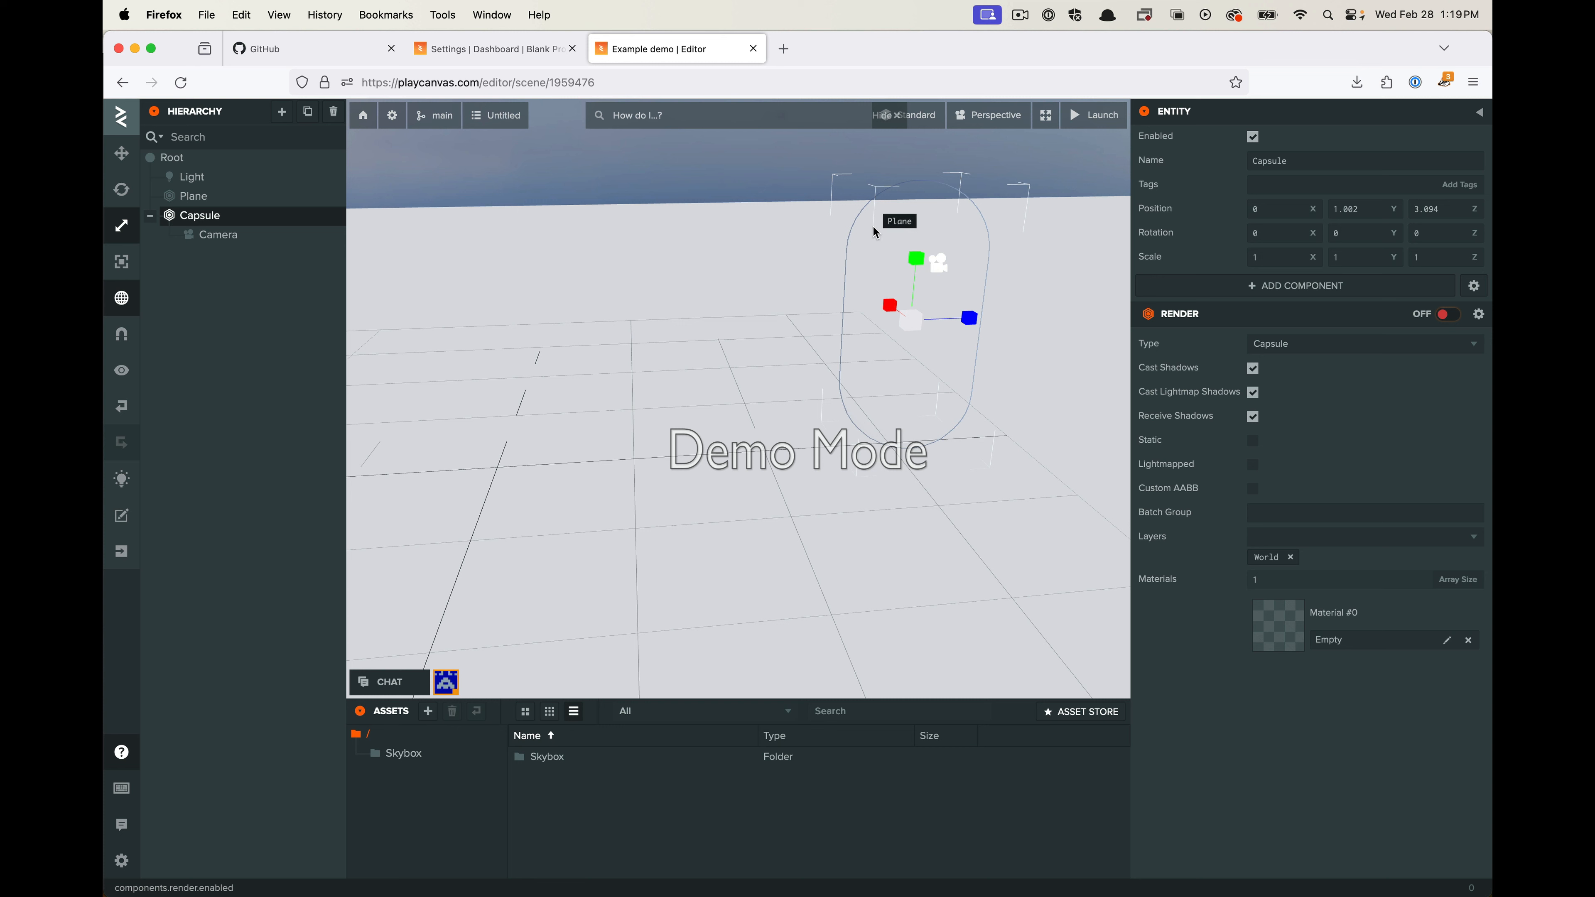
{"action": "left_click", "coordinate": [1478, 314]}
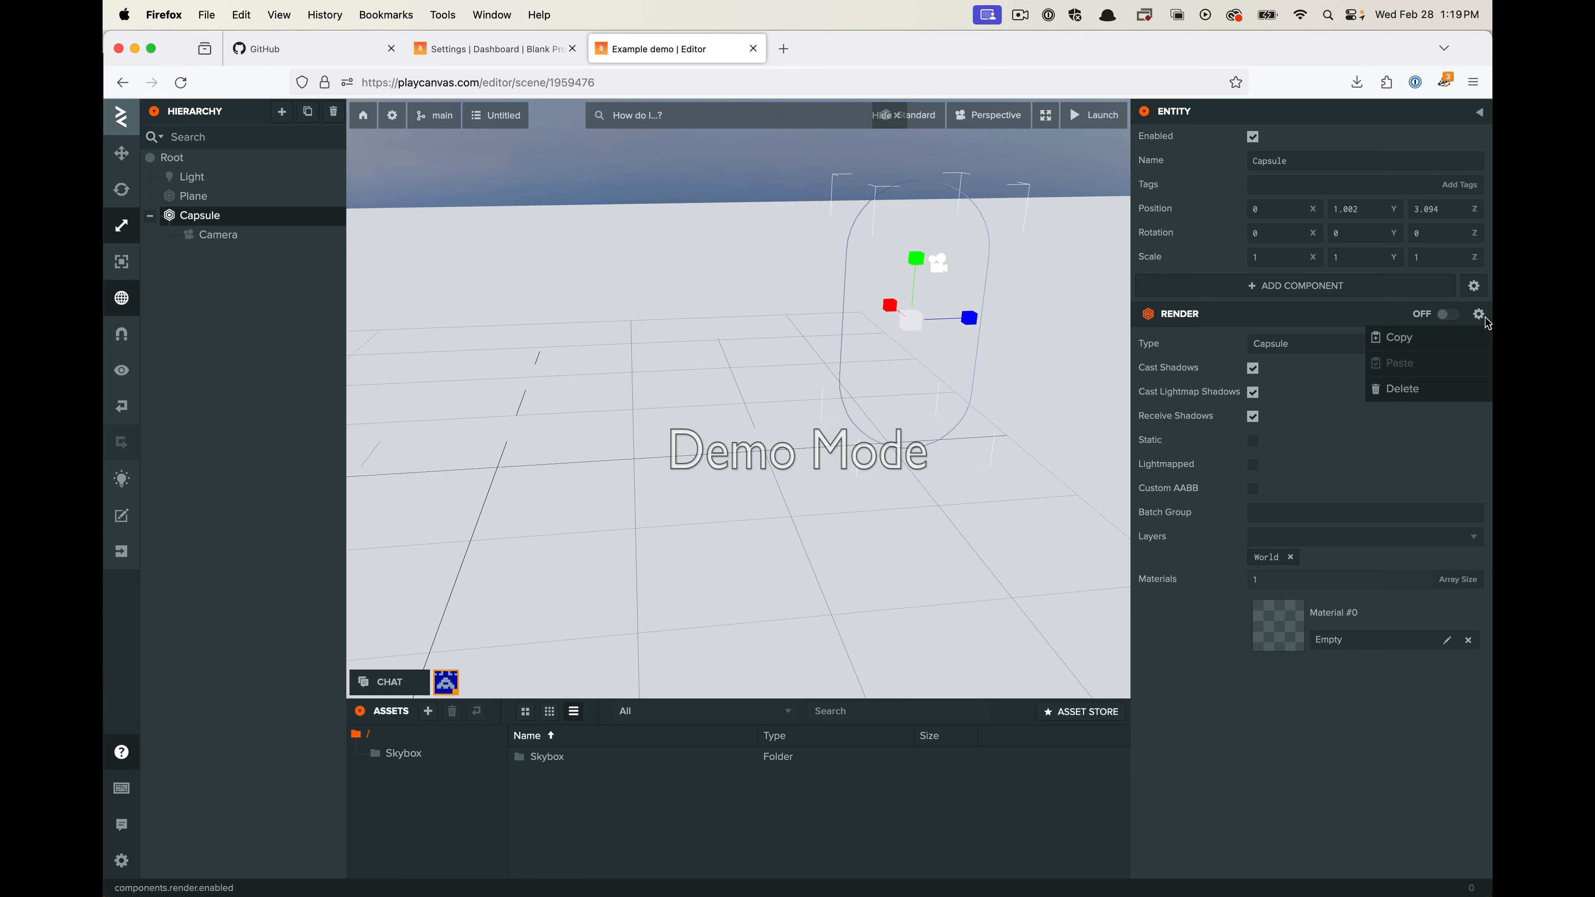
{"action": "left_click", "coordinate": [1407, 403]}
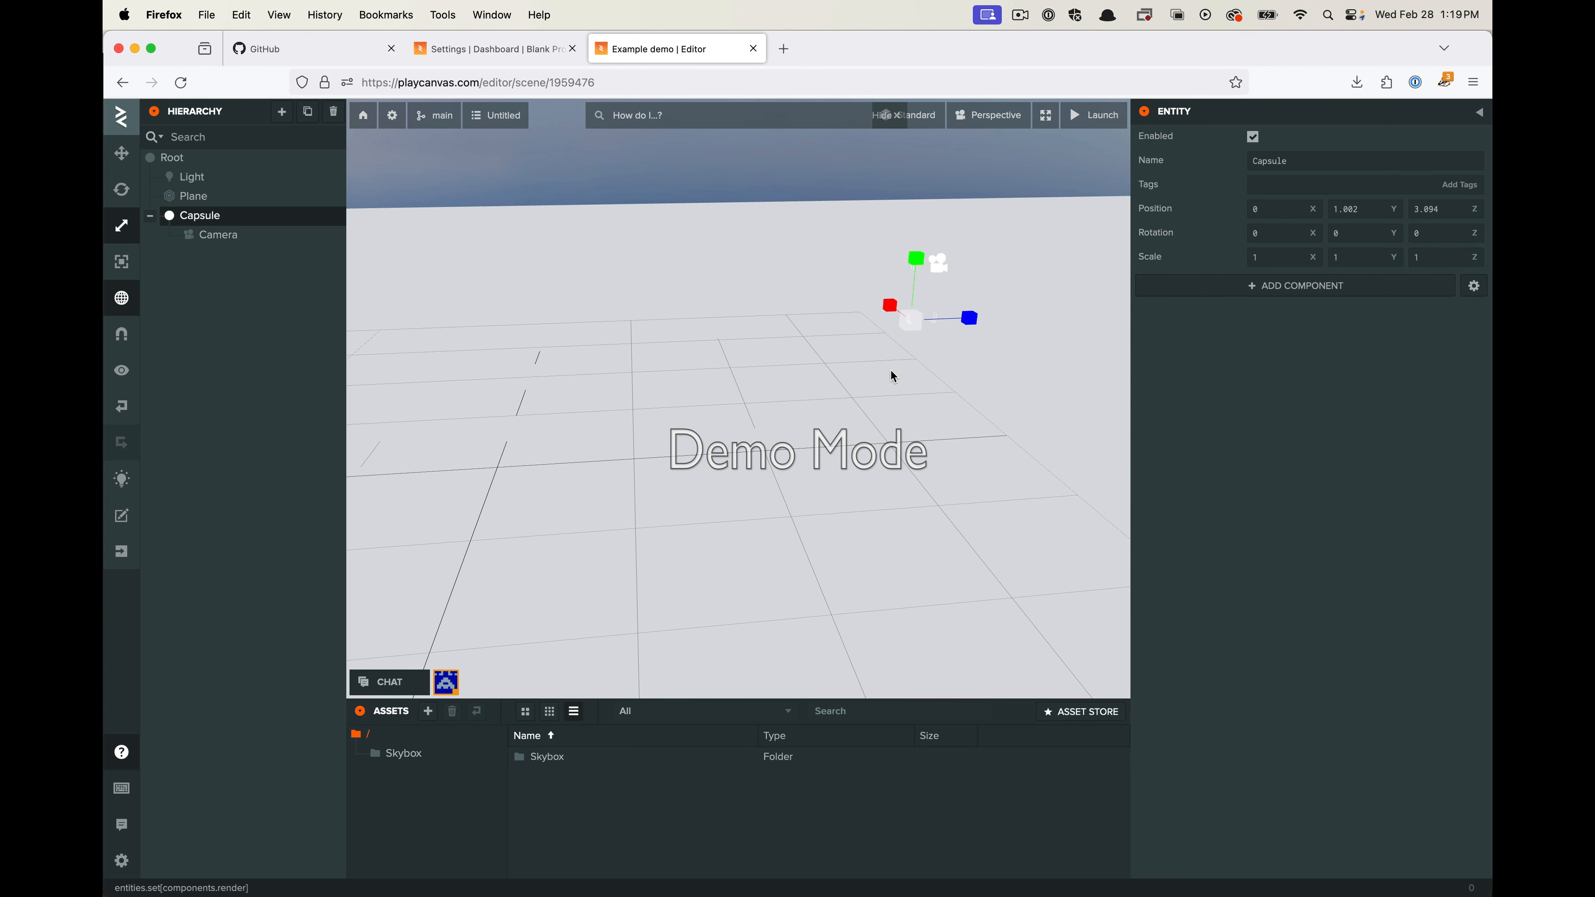
Add a Collision component to the Capsule entity and set its type to Capsule
{"action": "left_click", "coordinate": [1333, 292]}
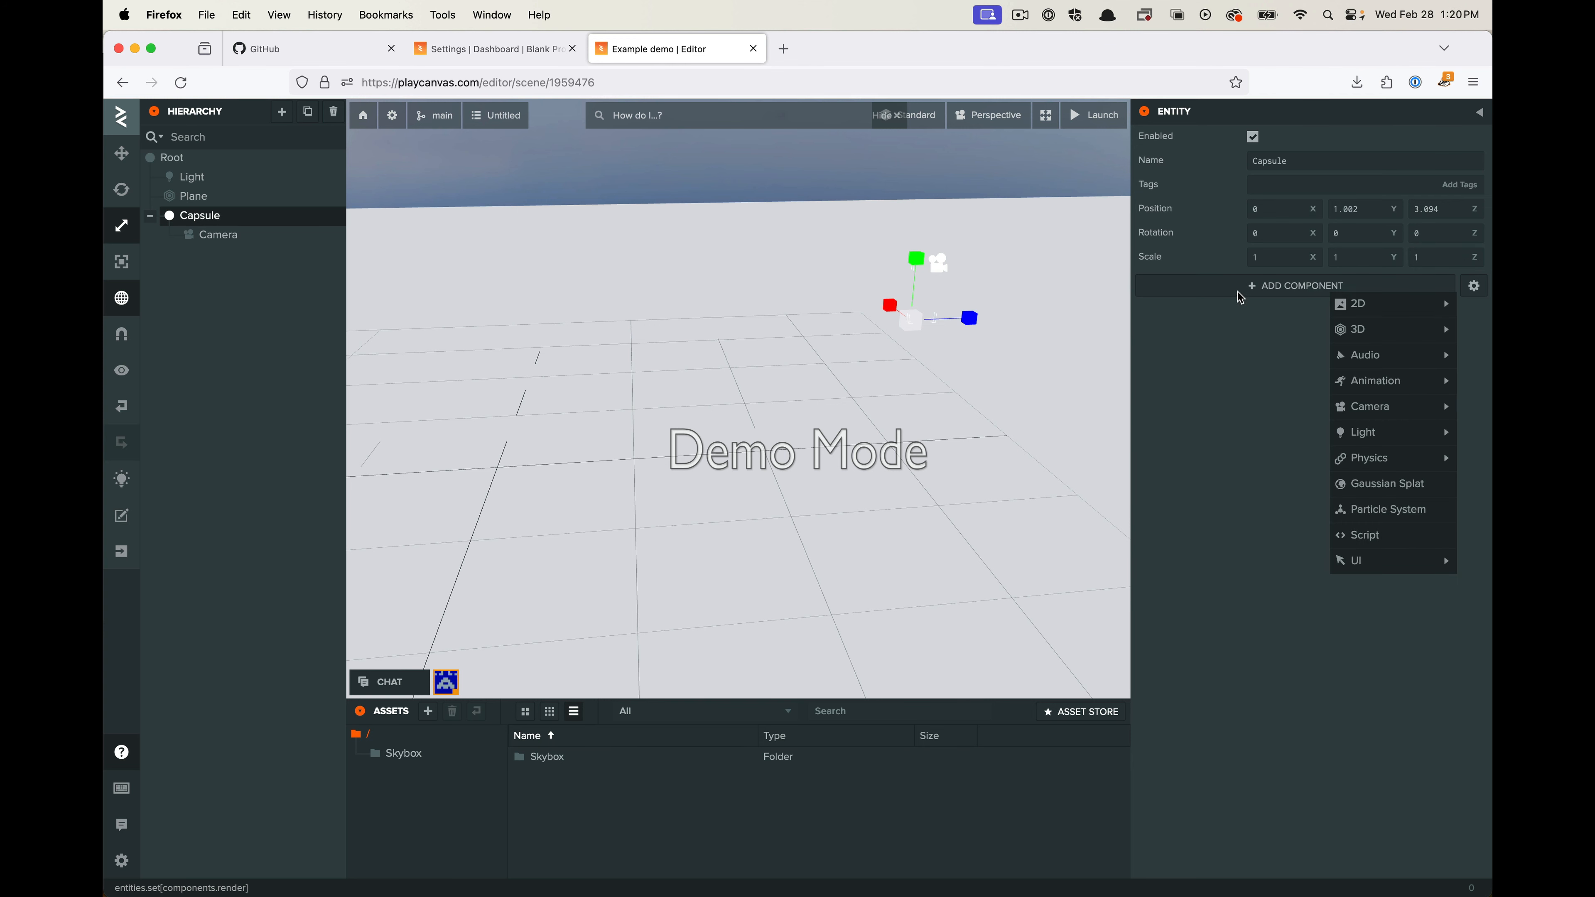
{"action": "mouse_move", "coordinate": [1413, 436]}
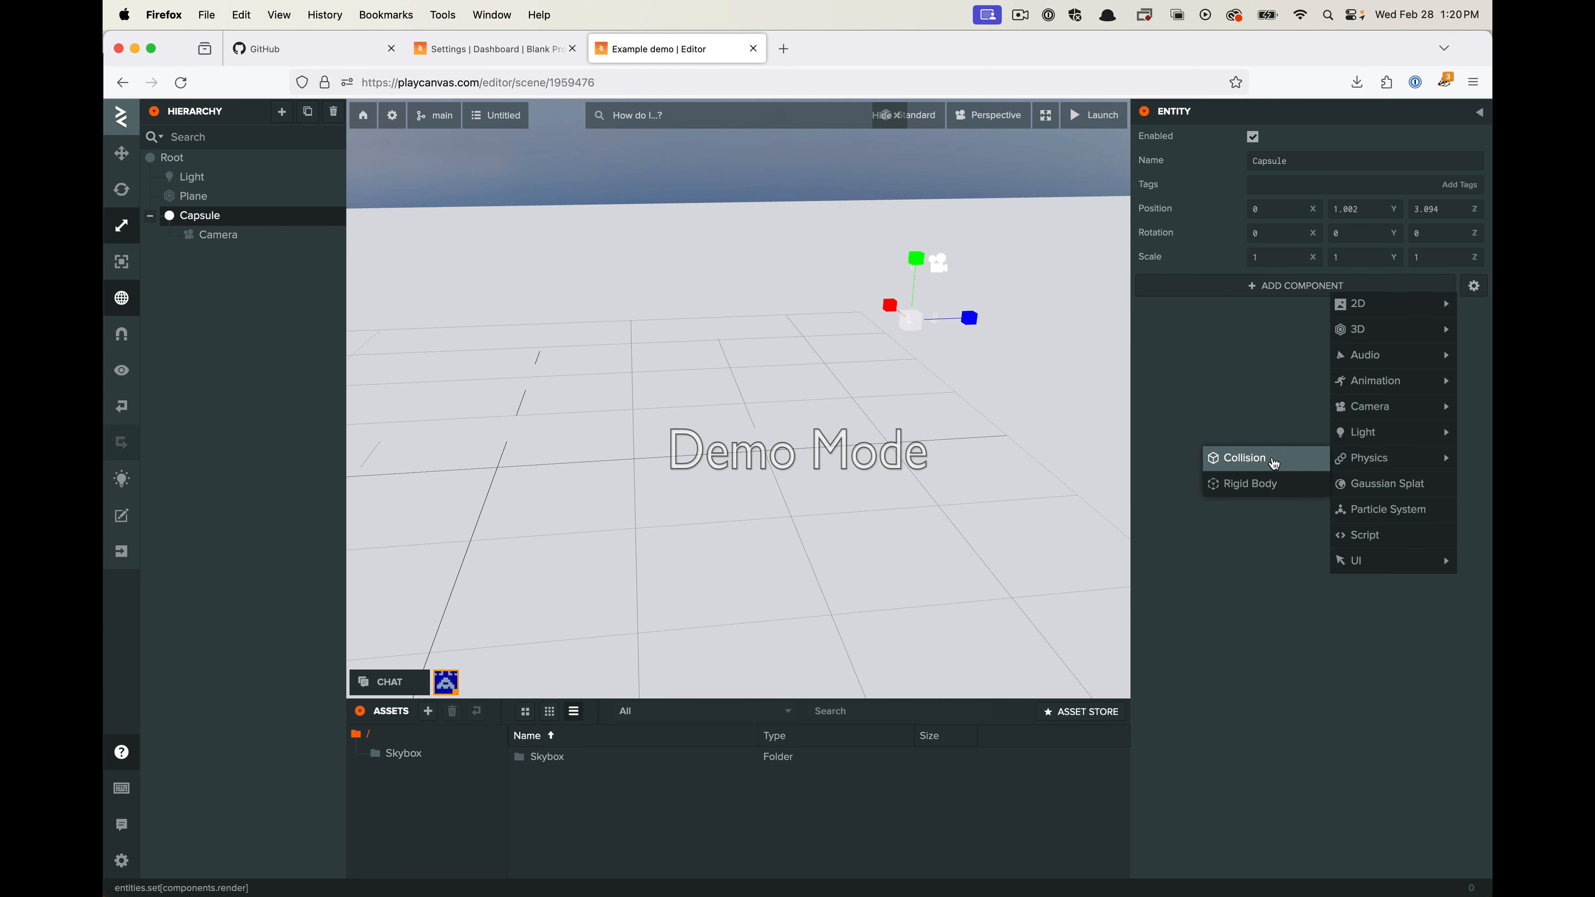
{"action": "left_click", "coordinate": [1262, 459]}
{"action": "left_click", "coordinate": [1270, 349]}
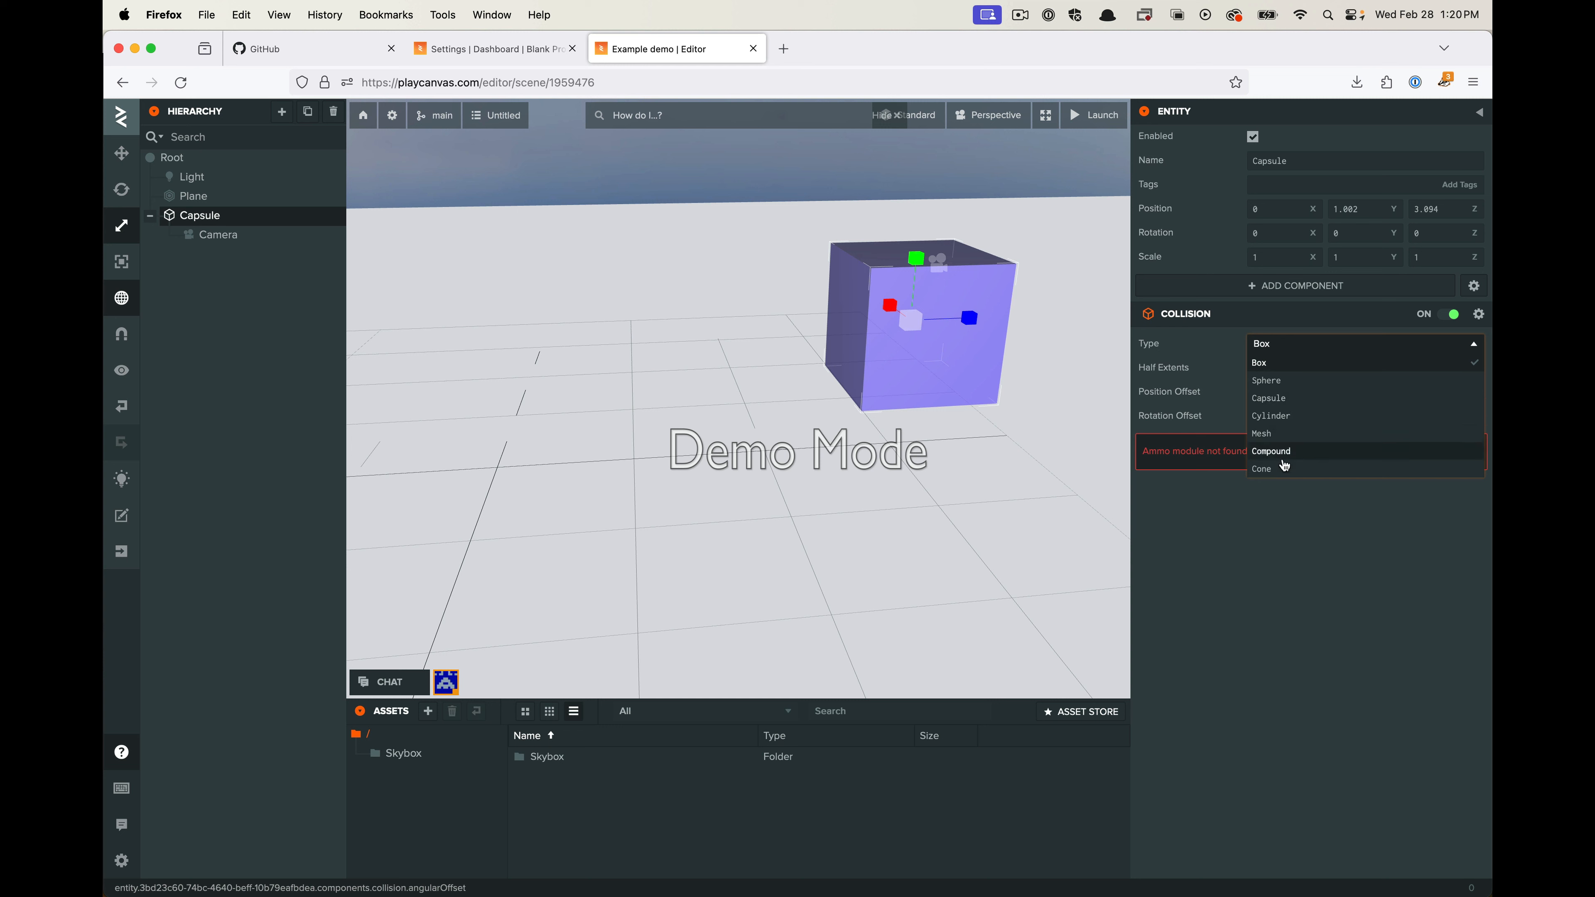
{"action": "left_click", "coordinate": [1281, 399]}
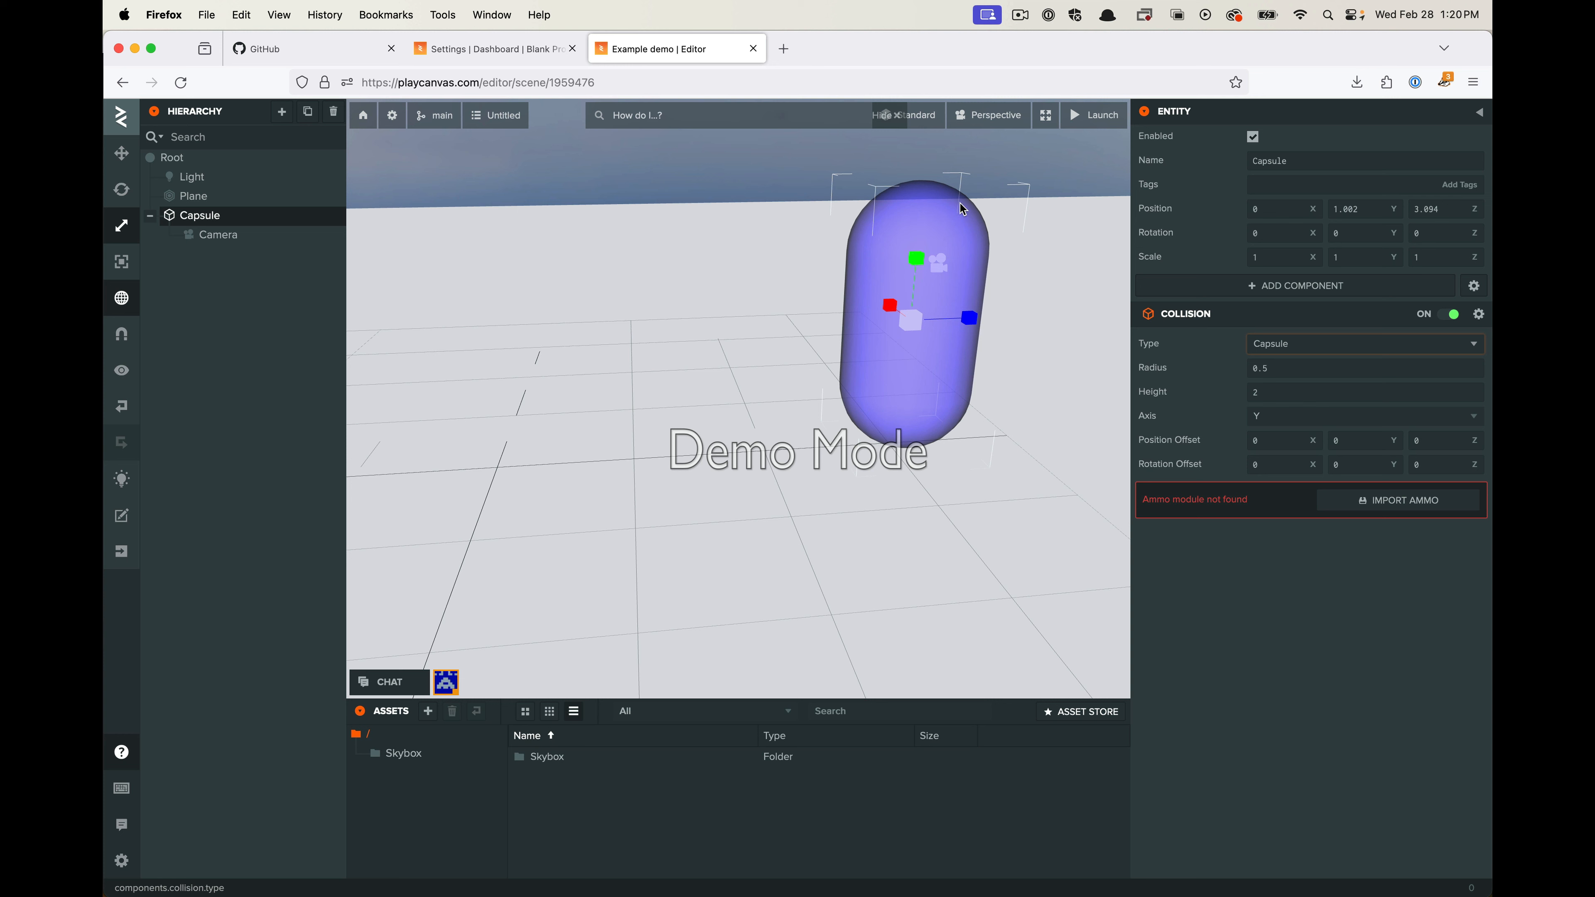
Check the collision shape from several angles and import the Ammo physics module for the Capsule's Collision component
{"action": "left_click_drag", "start_coordinate": [1020, 329], "coordinate": [804, 326]}
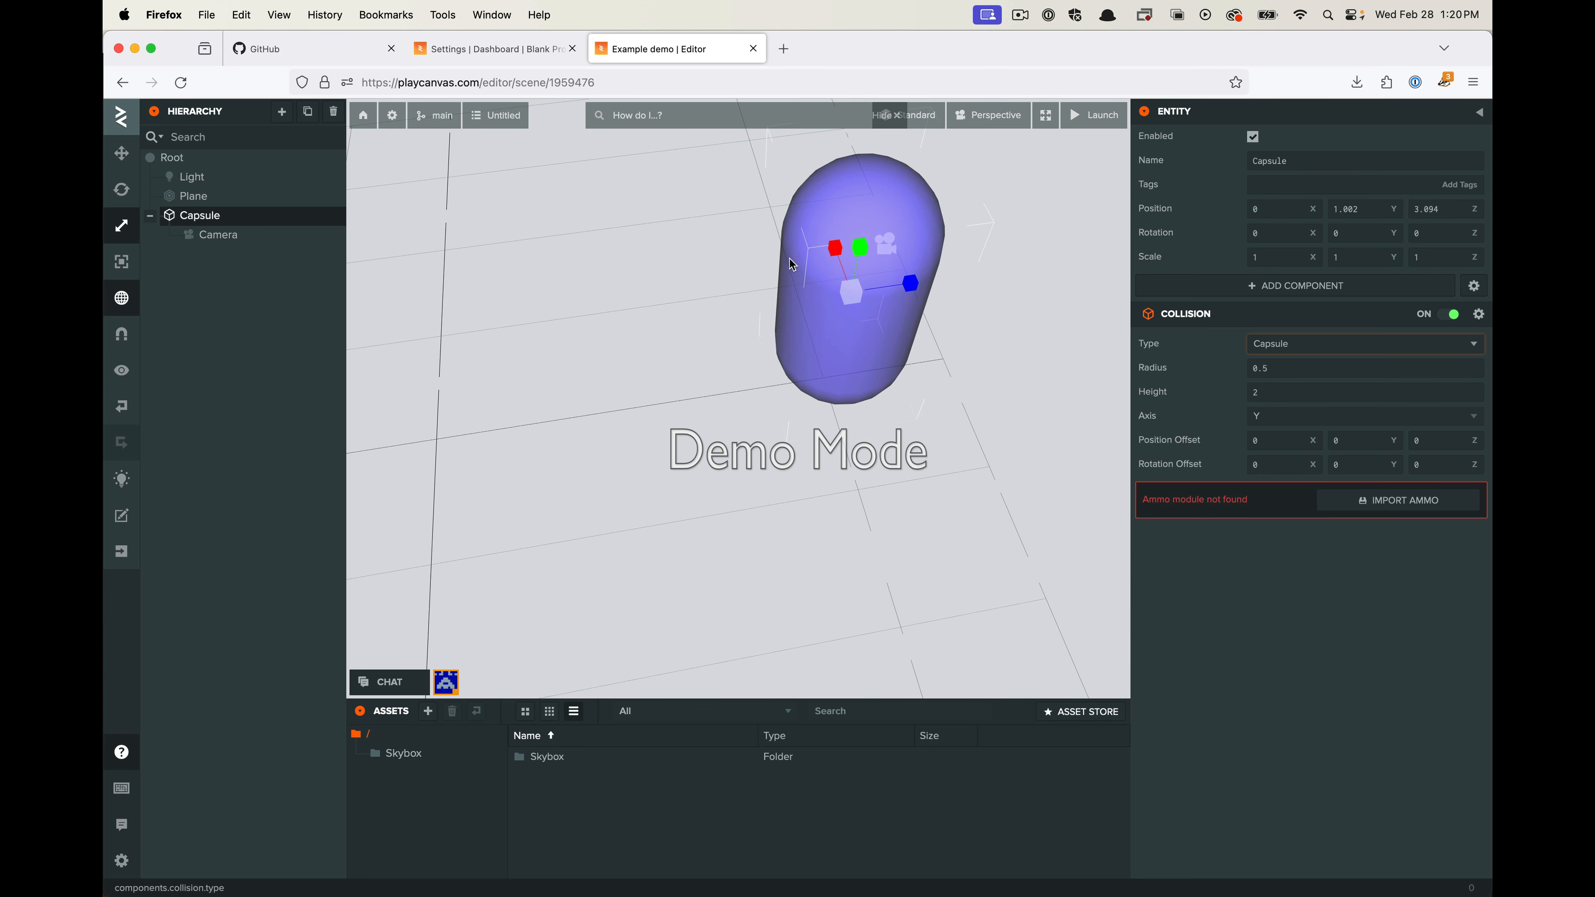
{"action": "left_click_drag", "start_coordinate": [792, 265], "coordinate": [689, 295]}
{"action": "mouse_move", "coordinate": [803, 242]}
{"action": "left_mouse_down"}
{"action": "mouse_move", "coordinate": [633, 278]}
{"action": "mouse_move", "coordinate": [780, 258]}
{"action": "left_mouse_up"}
{"action": "left_click_drag", "start_coordinate": [934, 335], "coordinate": [848, 351]}
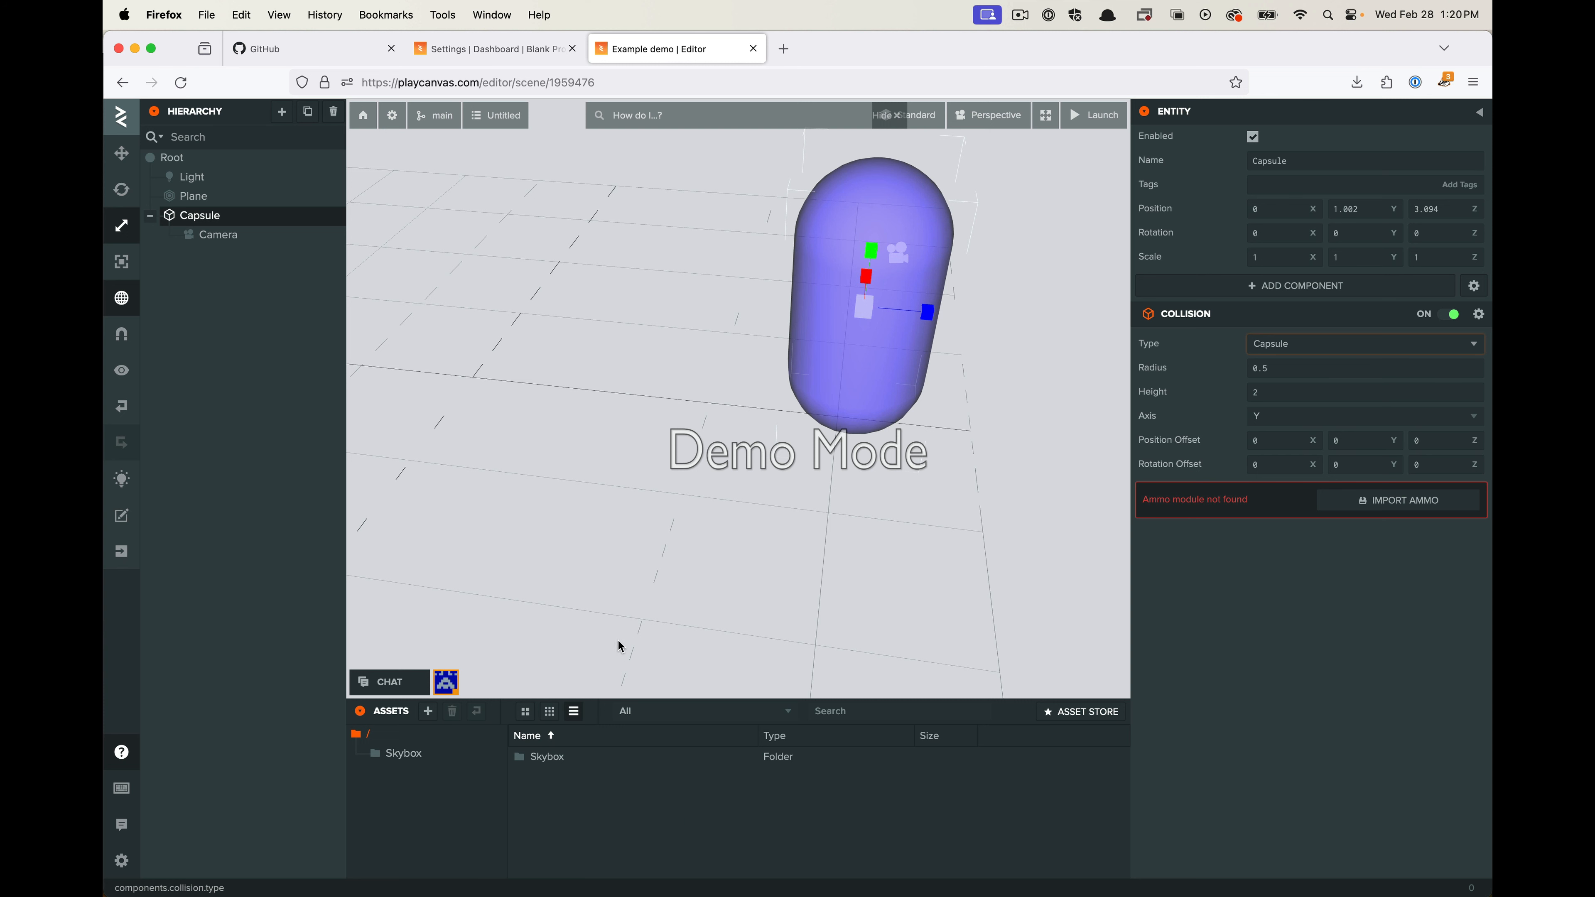
{"action": "left_click", "coordinate": [842, 542]}
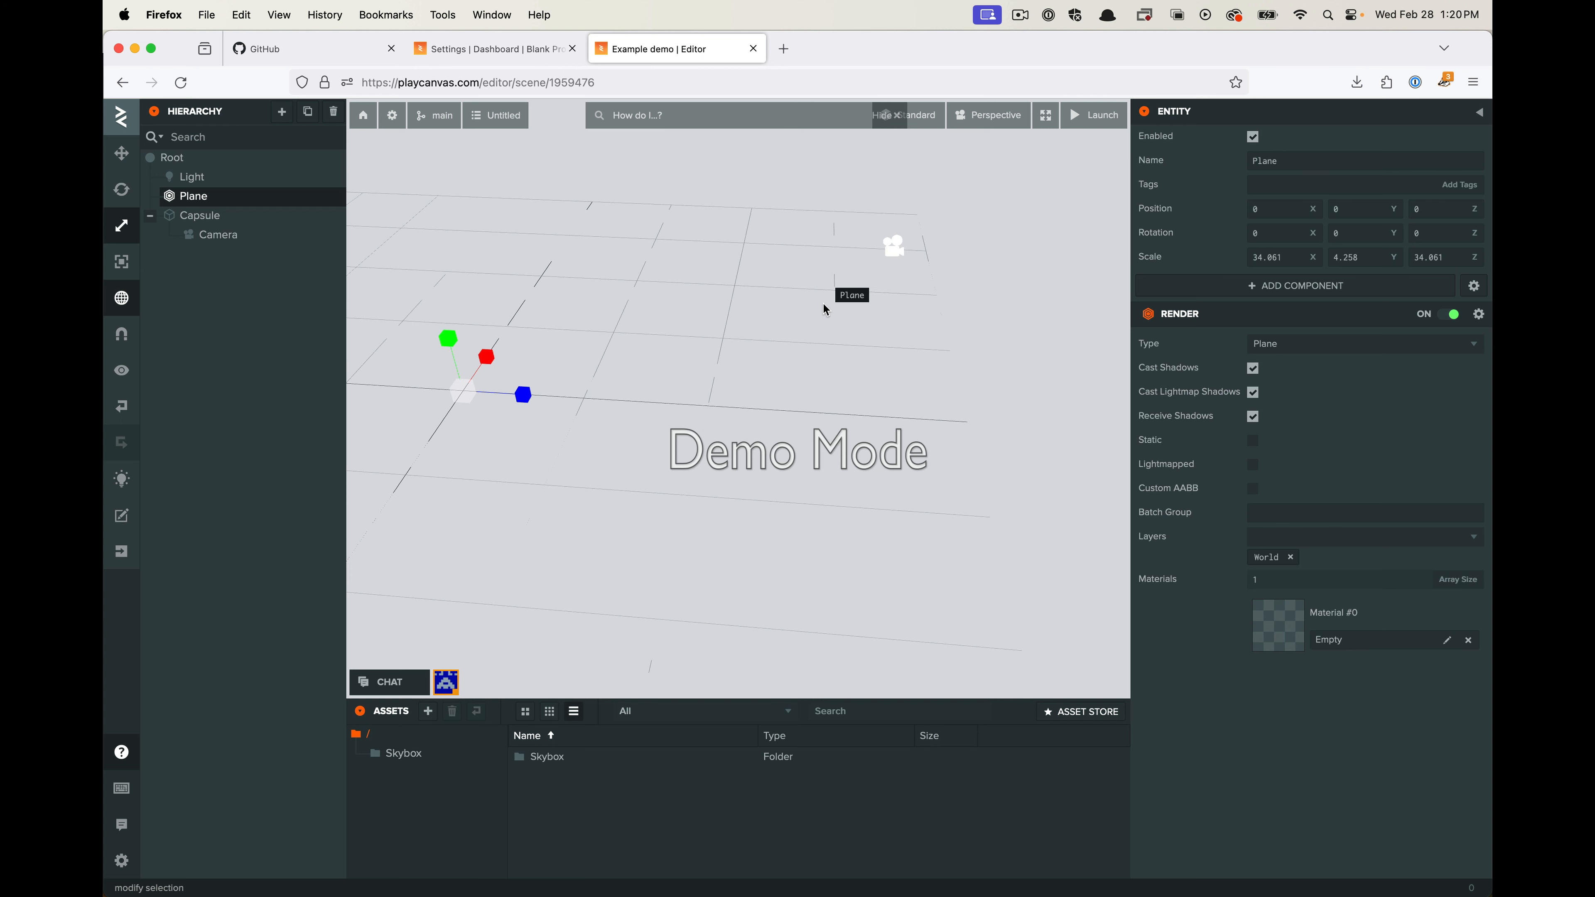
{"action": "left_click", "coordinate": [231, 236]}
{"action": "left_click", "coordinate": [234, 223]}
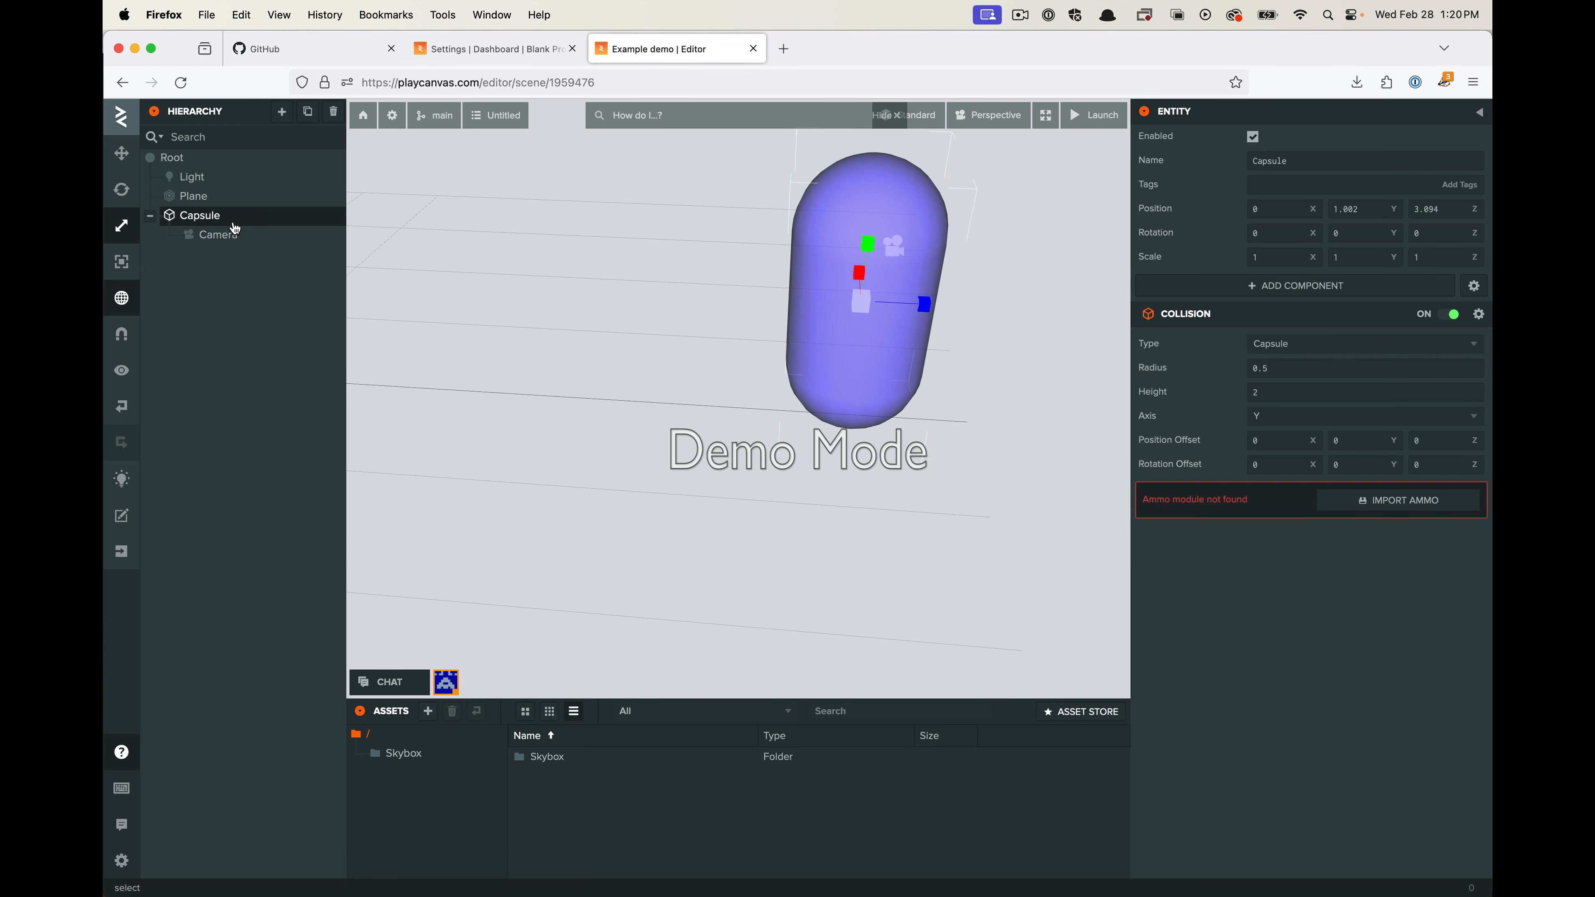
{"action": "left_click", "coordinate": [1405, 506]}
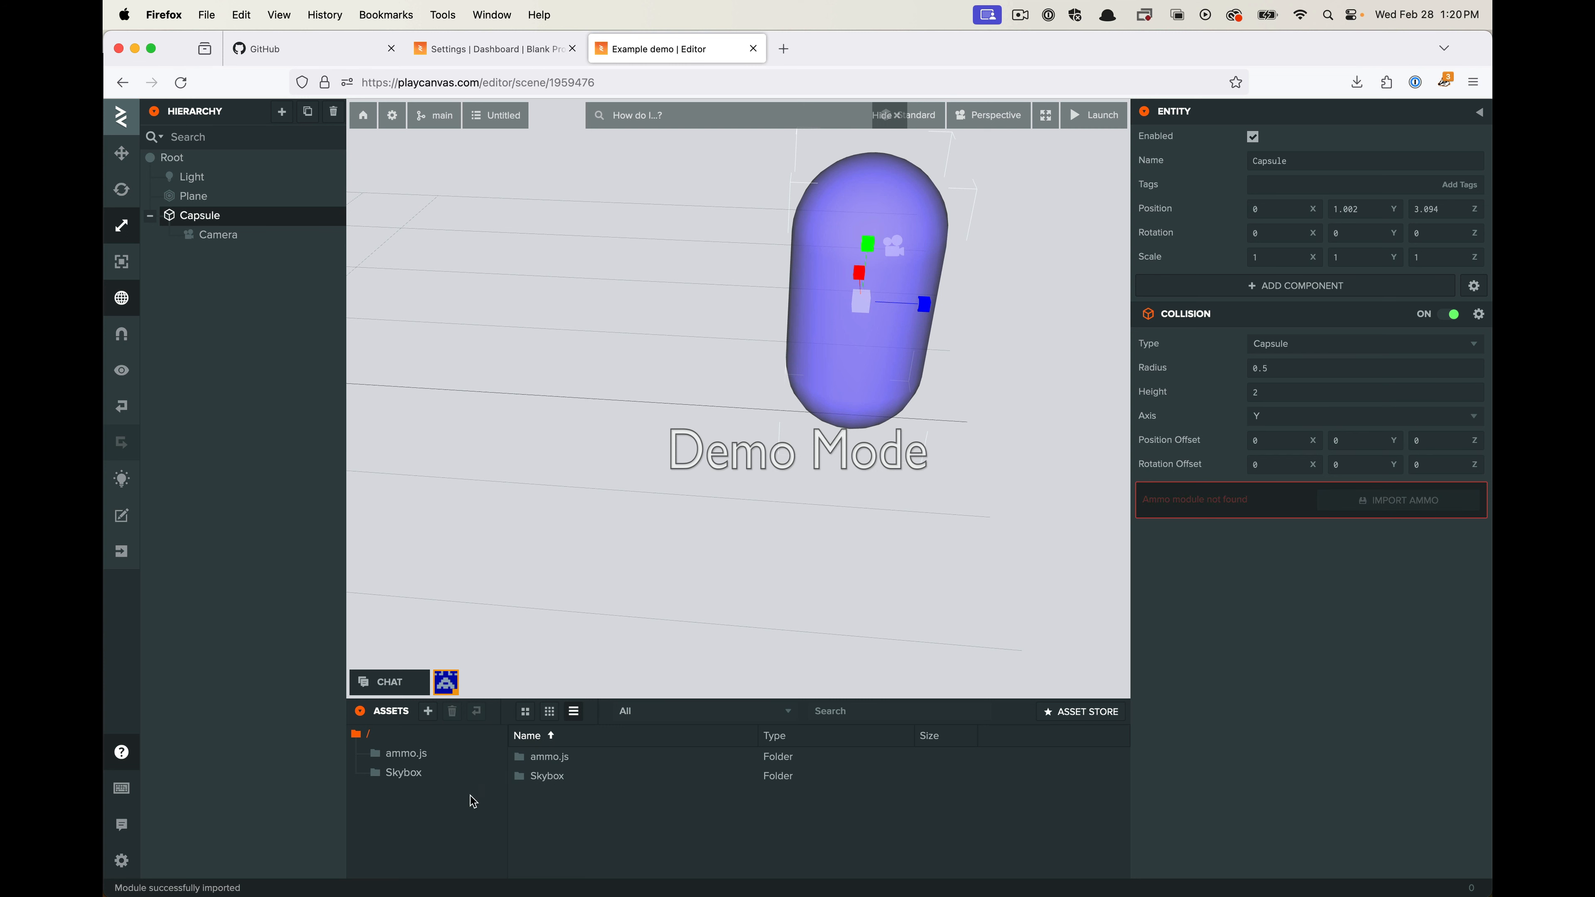
{"action": "left_click_drag", "start_coordinate": [661, 374], "coordinate": [949, 310]}
{"action": "middle_click_drag", "start_coordinate": [948, 311], "coordinate": [929, 515]}
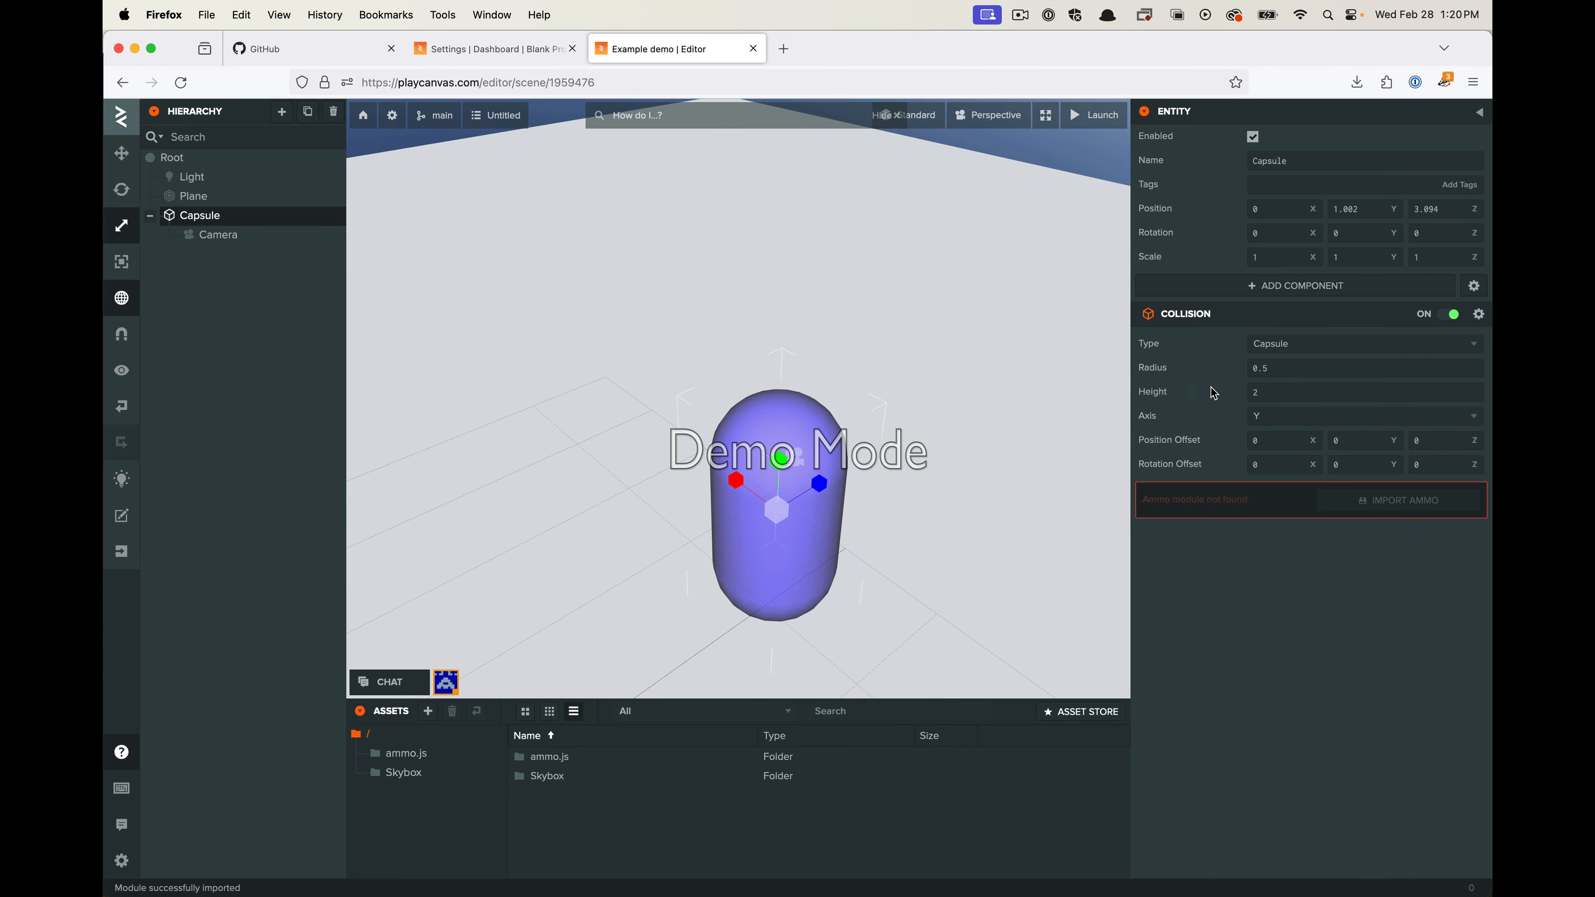
{"action": "middle_click_drag", "start_coordinate": [716, 584], "coordinate": [754, 460]}
{"action": "left_click_drag", "start_coordinate": [1061, 427], "coordinate": [999, 400]}
{"action": "left_click", "coordinate": [997, 400]}
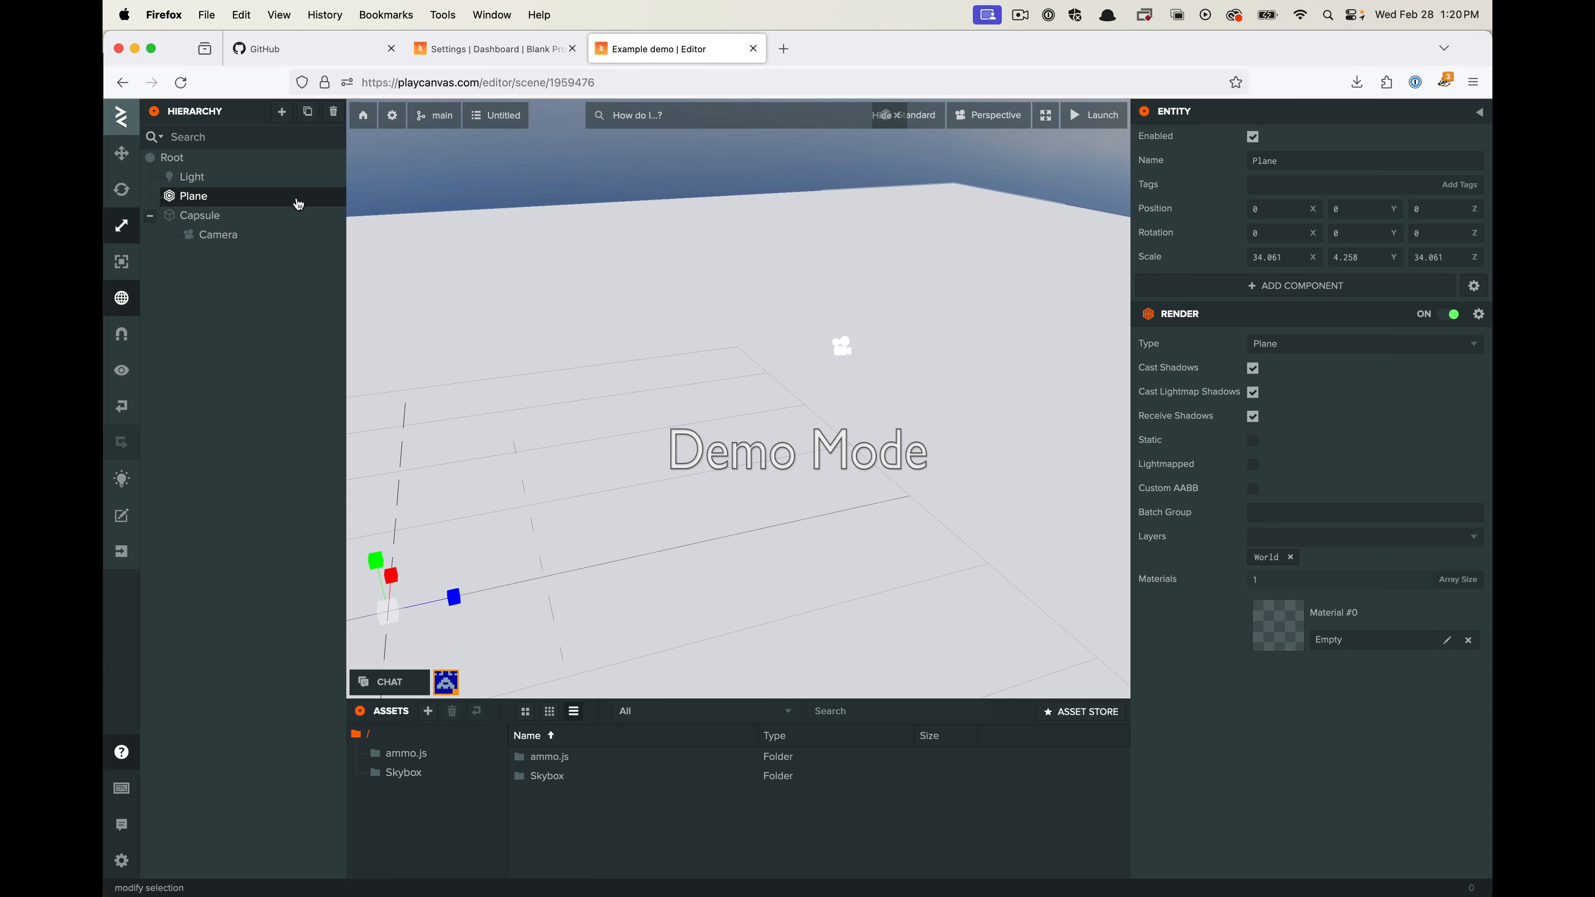
Select the Capsule entity and rename it as Player
{"action": "left_click", "coordinate": [229, 217]}
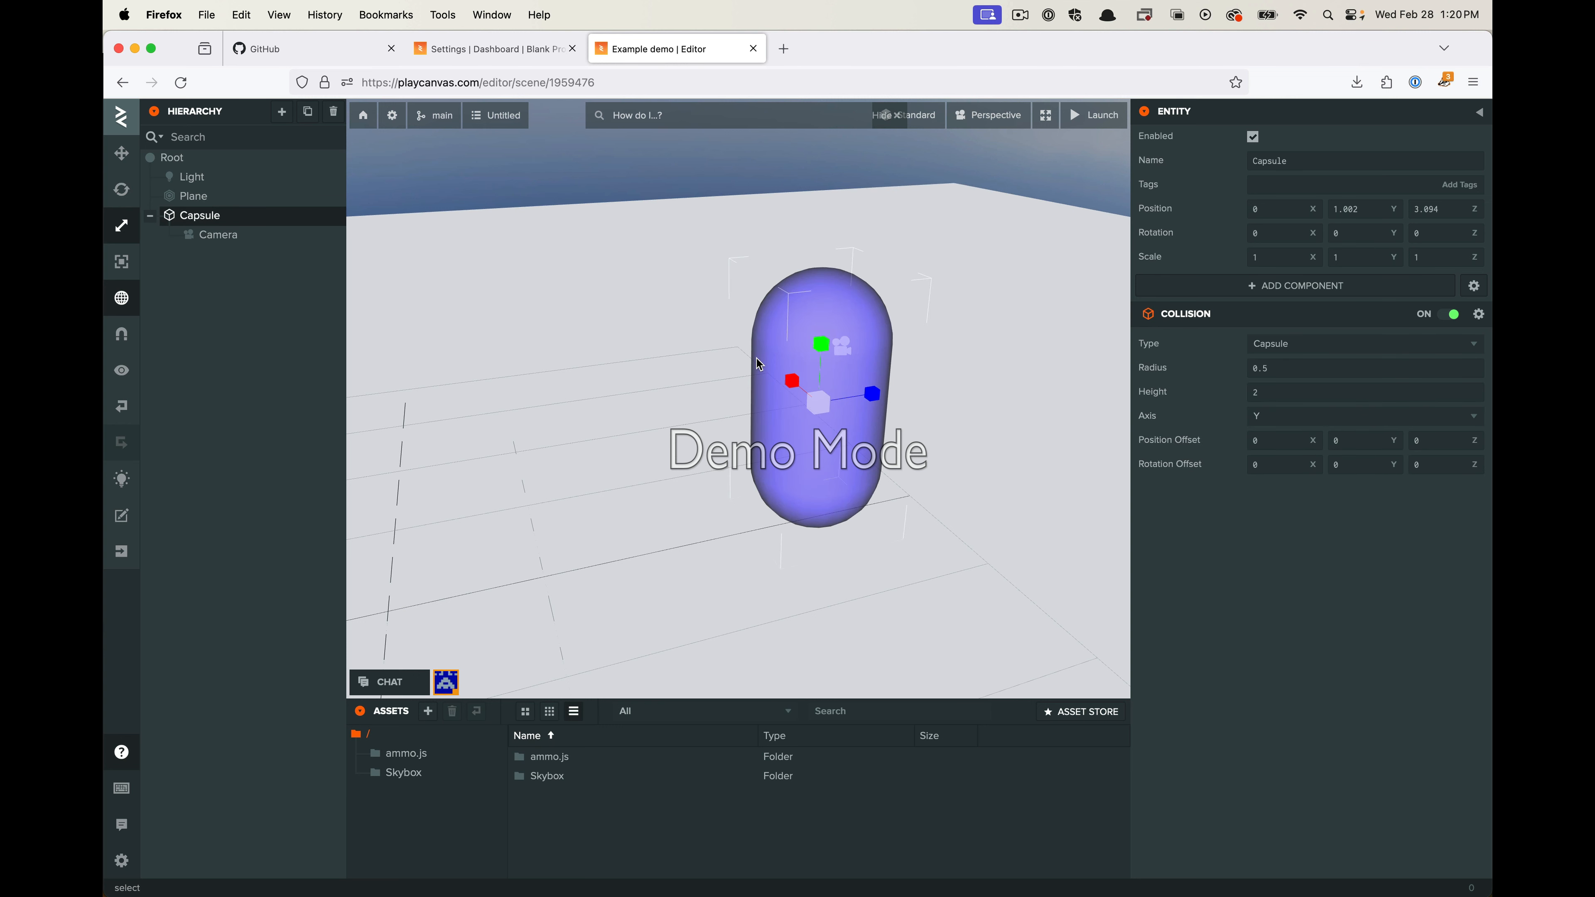
{"action": "double_click", "coordinate": [212, 215]}
{"action": "left_click", "coordinate": [1261, 160]}
{"action": "key", "text": "l"}
{"action": "key", "text": "a"}
{"action": "key", "text": "e"}
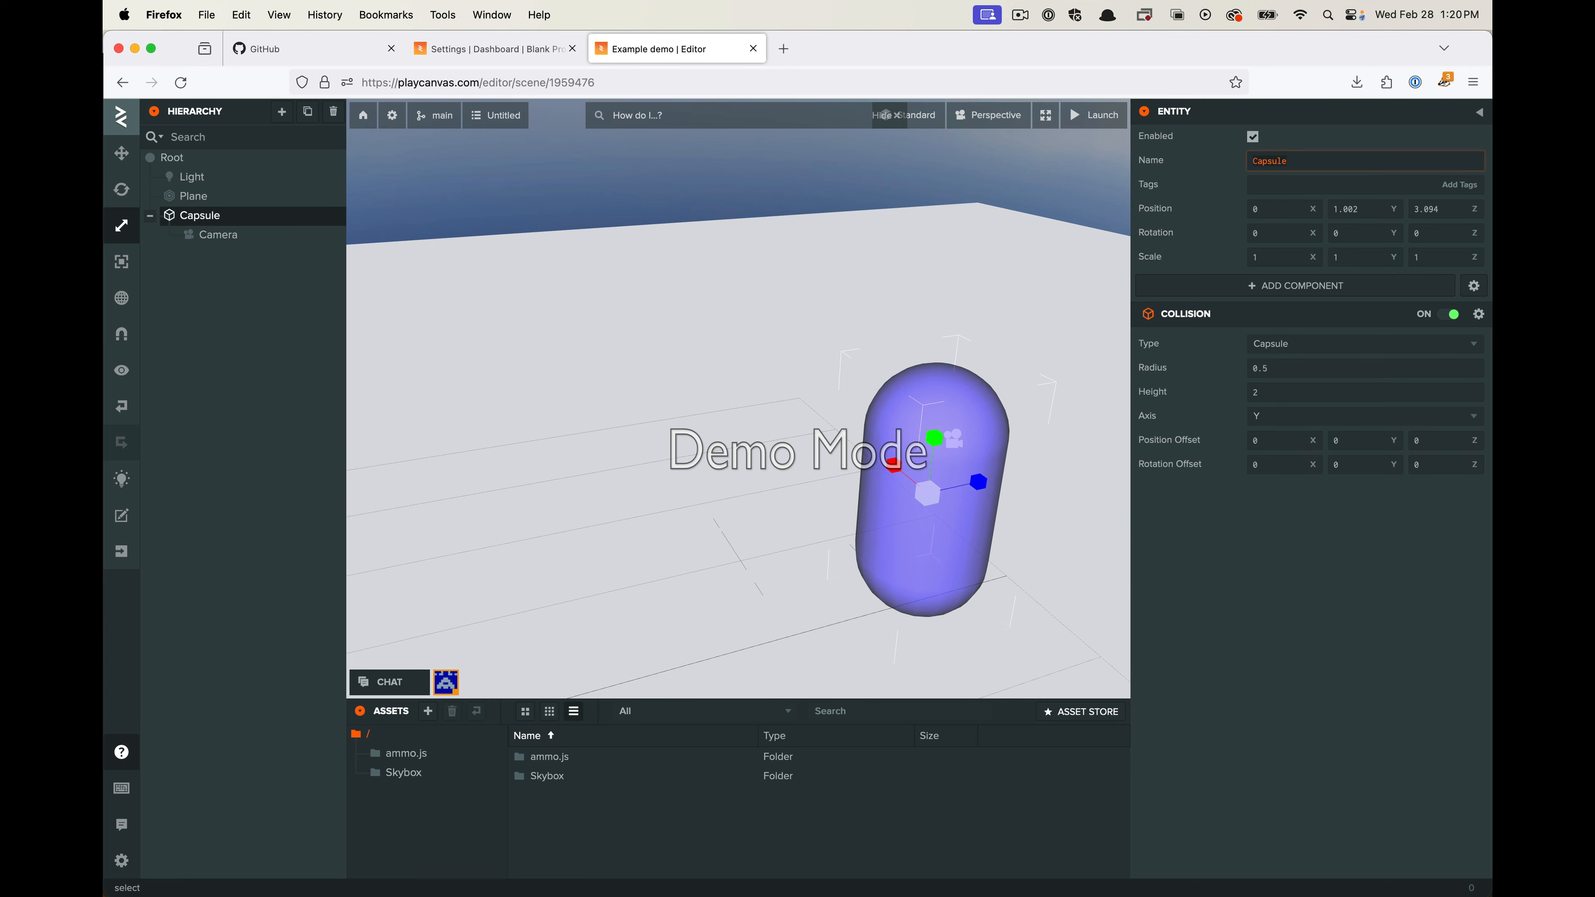
{"action": "type", "text": "Player"}
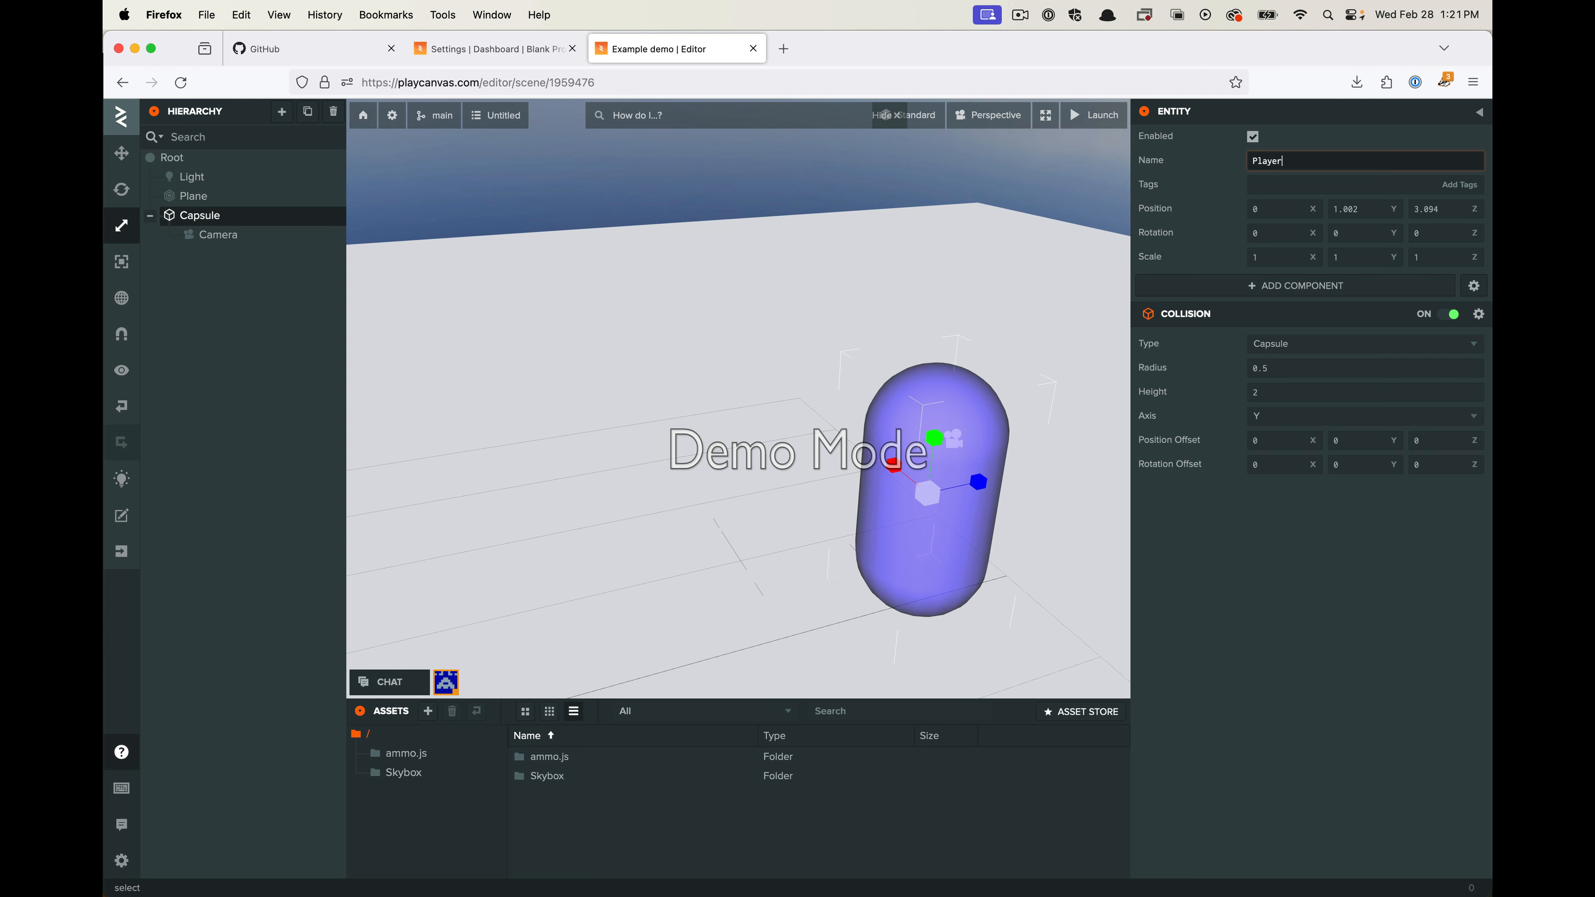
{"action": "key", "text": "Return"}
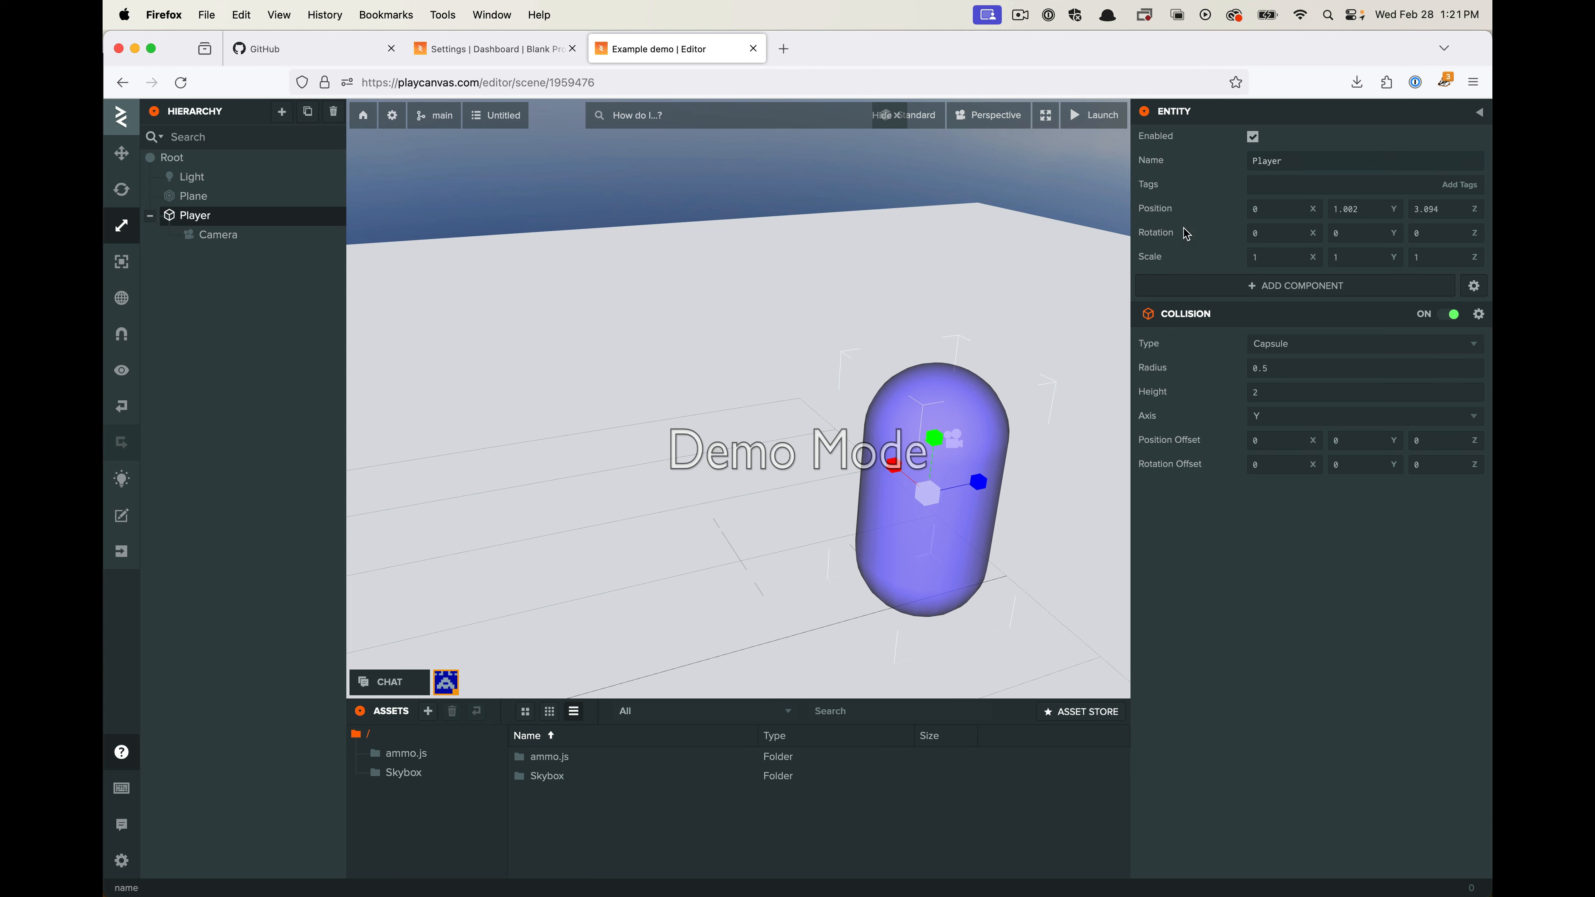
Launch the scene to preview the view from the Player's camera, and close the preview to return to the editor
{"action": "middle_click_drag", "start_coordinate": [1034, 582], "coordinate": [957, 467]}
{"action": "left_click_drag", "start_coordinate": [957, 467], "coordinate": [999, 508]}
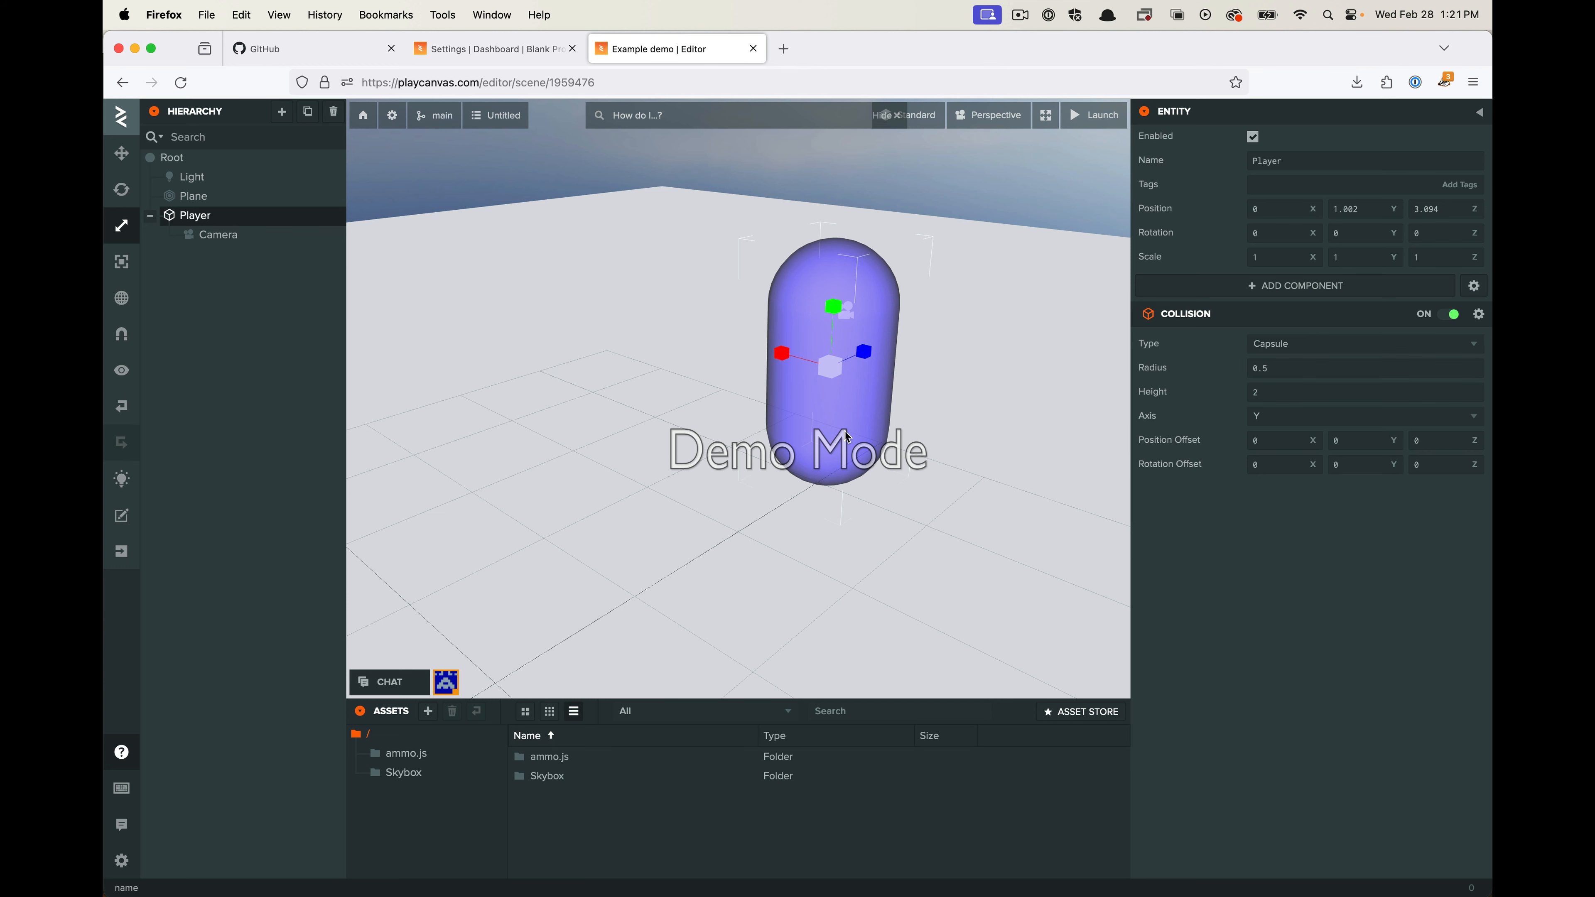
{"action": "left_click_drag", "start_coordinate": [983, 512], "coordinate": [762, 492]}
{"action": "scroll", "coordinate": [681, 449], "scroll_direction": "down", "scroll_amount": 5}
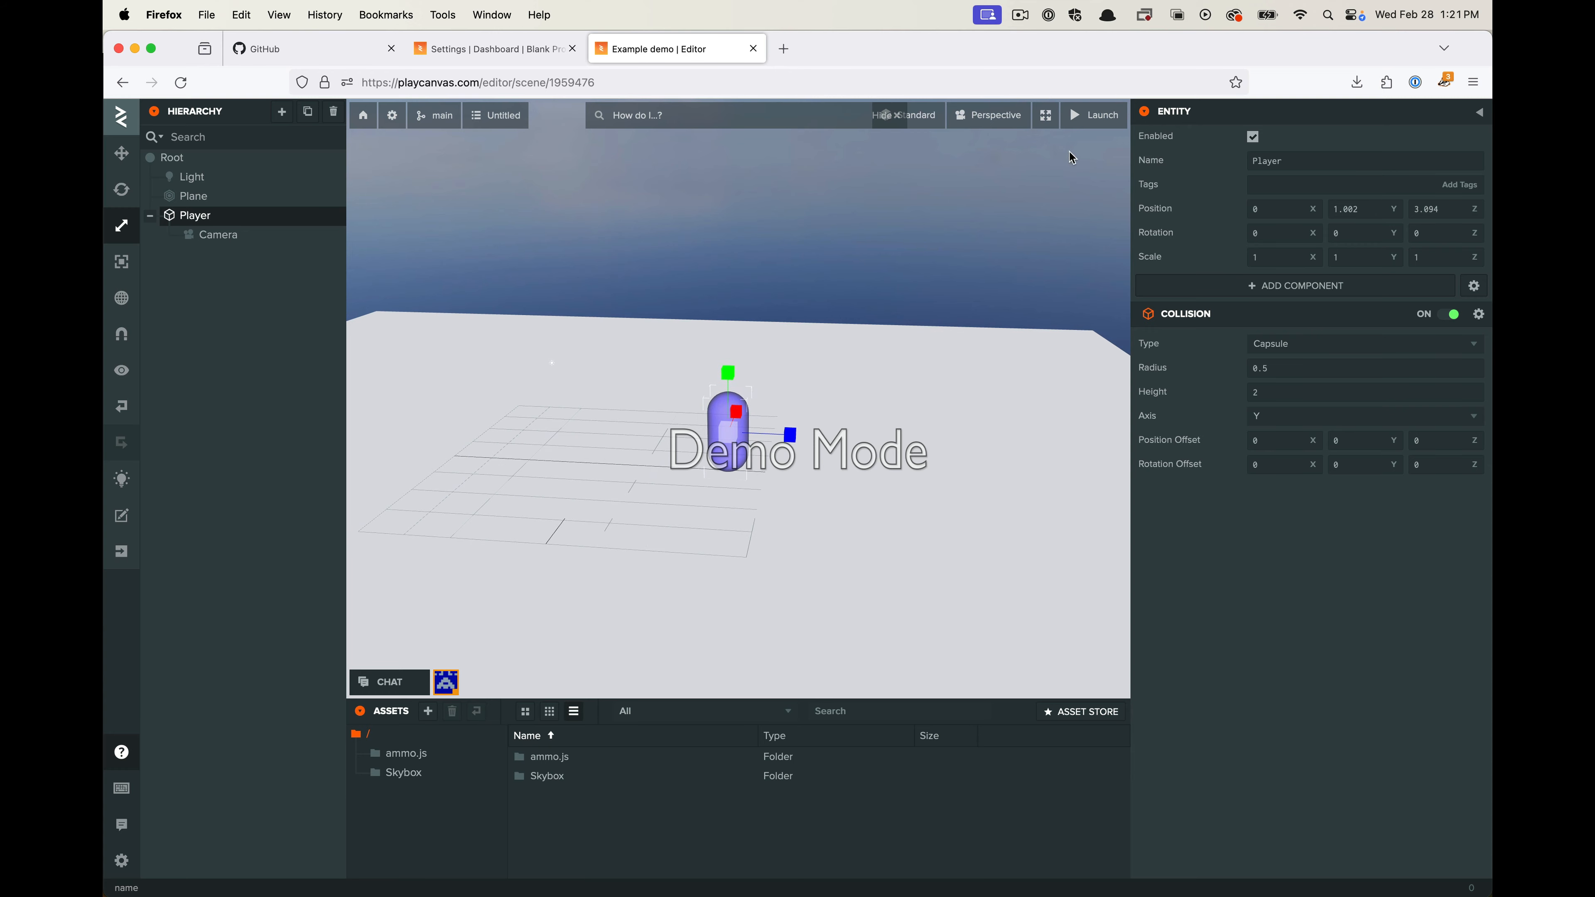
{"action": "left_click", "coordinate": [1093, 116]}
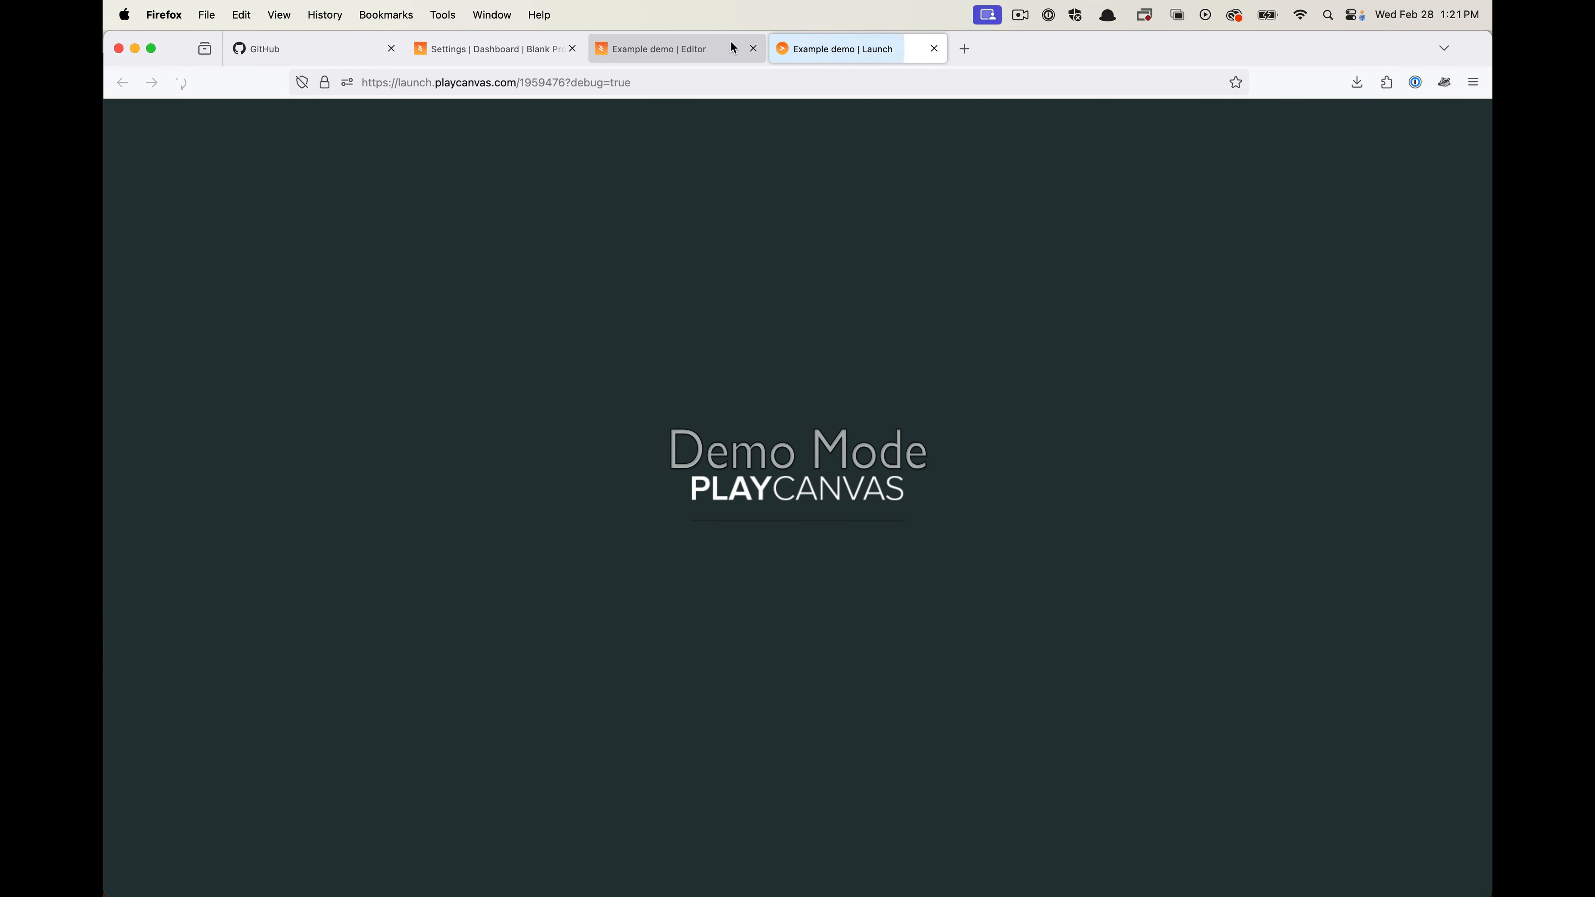
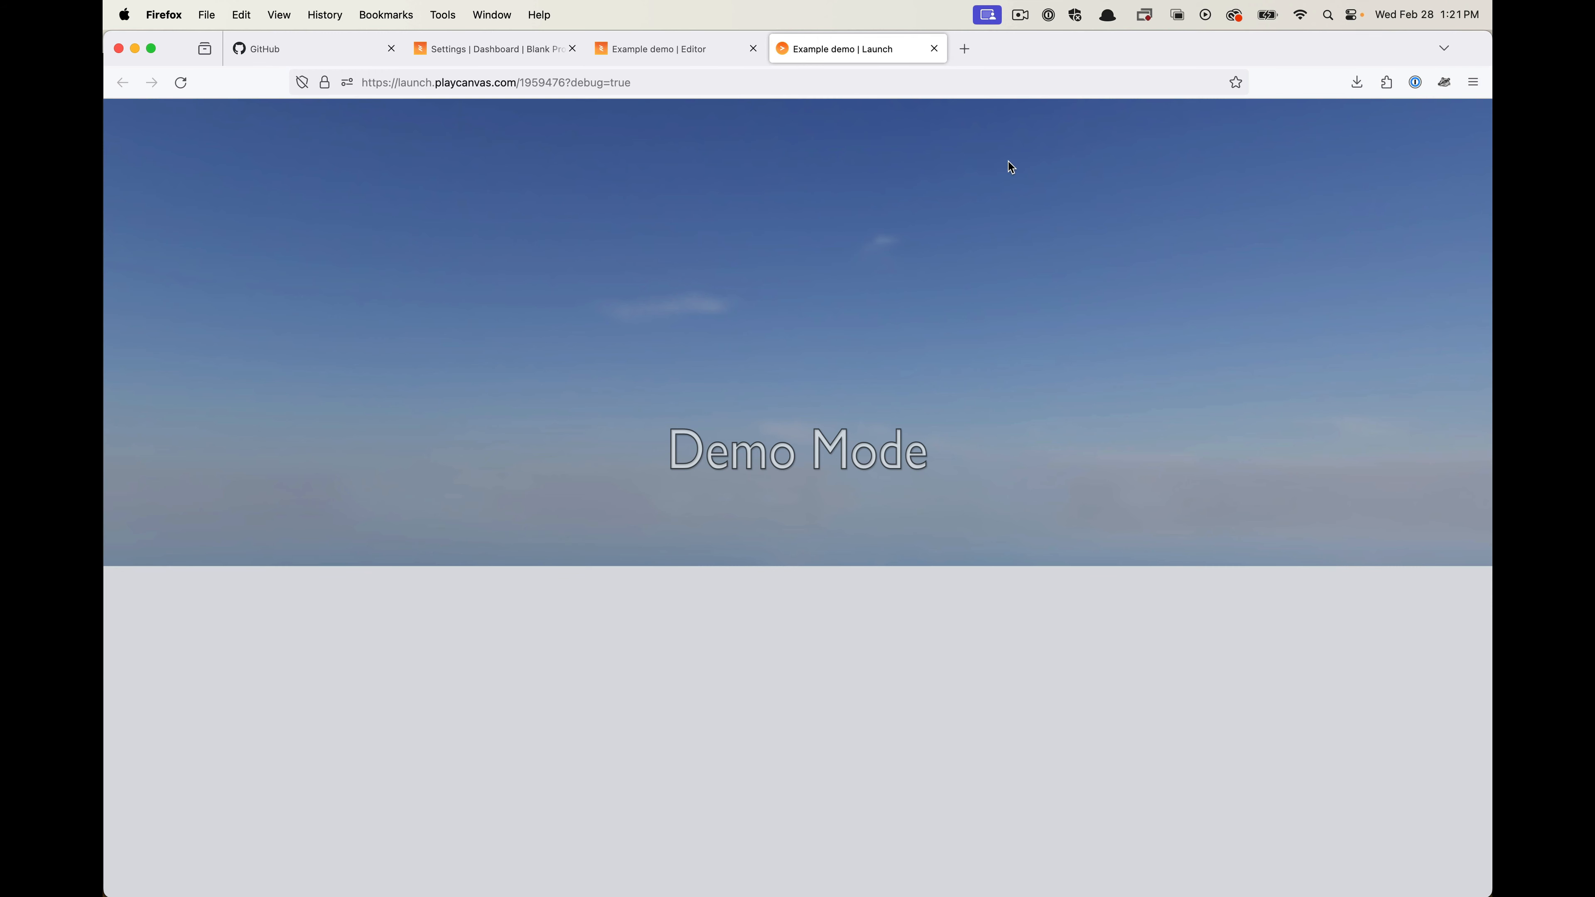
{"action": "left_click", "coordinate": [935, 48]}
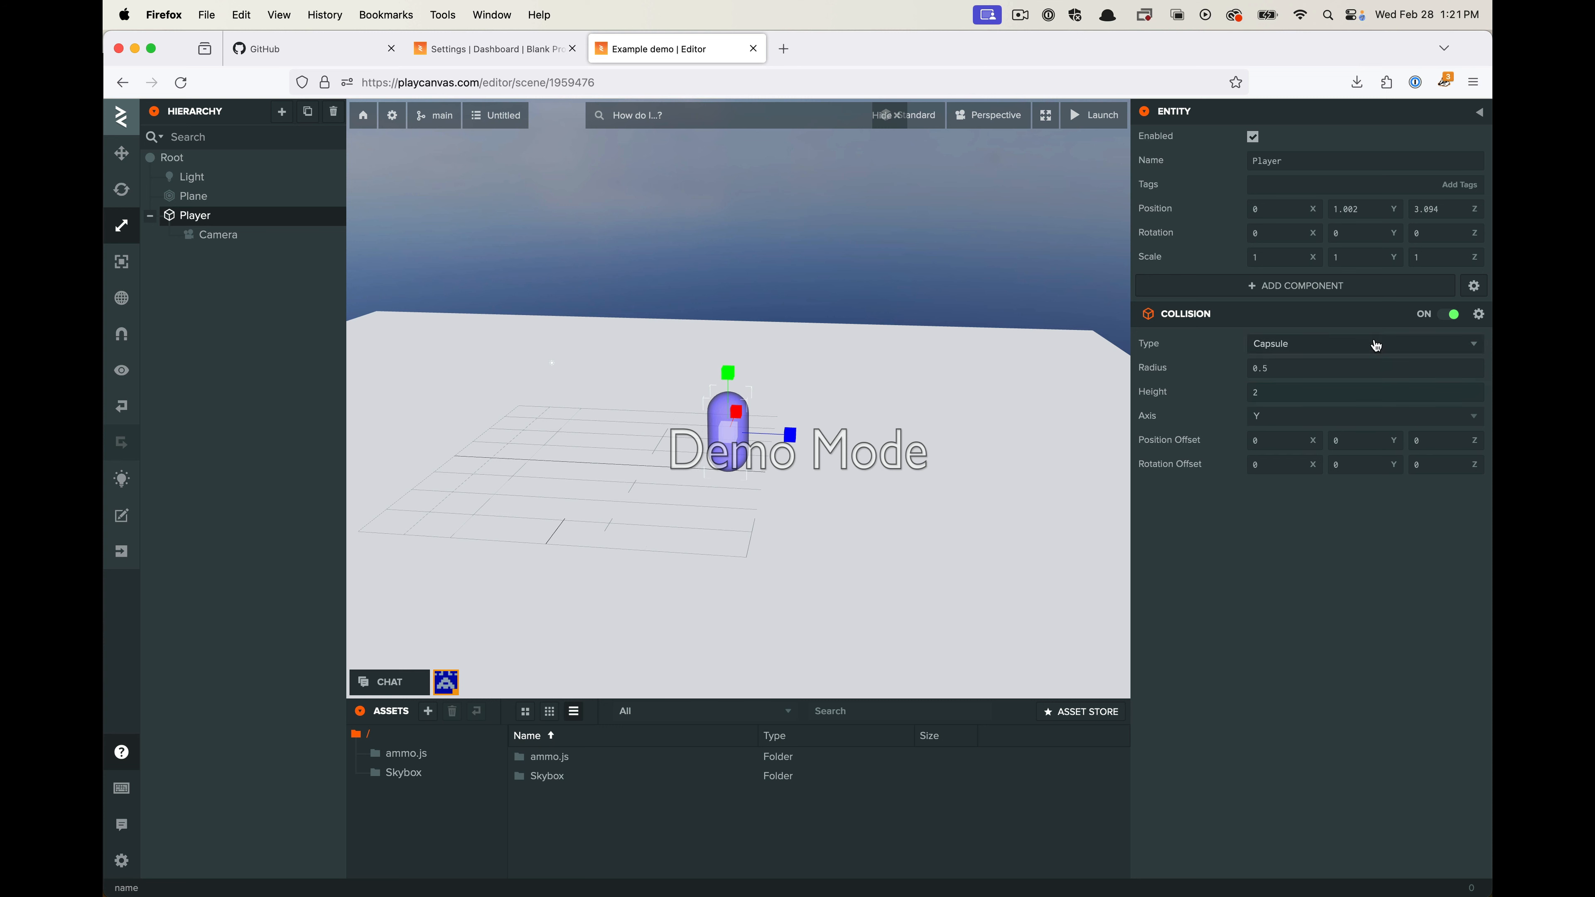
Add a Collision component to the Plane entity and set its type to Mesh
{"action": "left_click", "coordinate": [735, 510]}
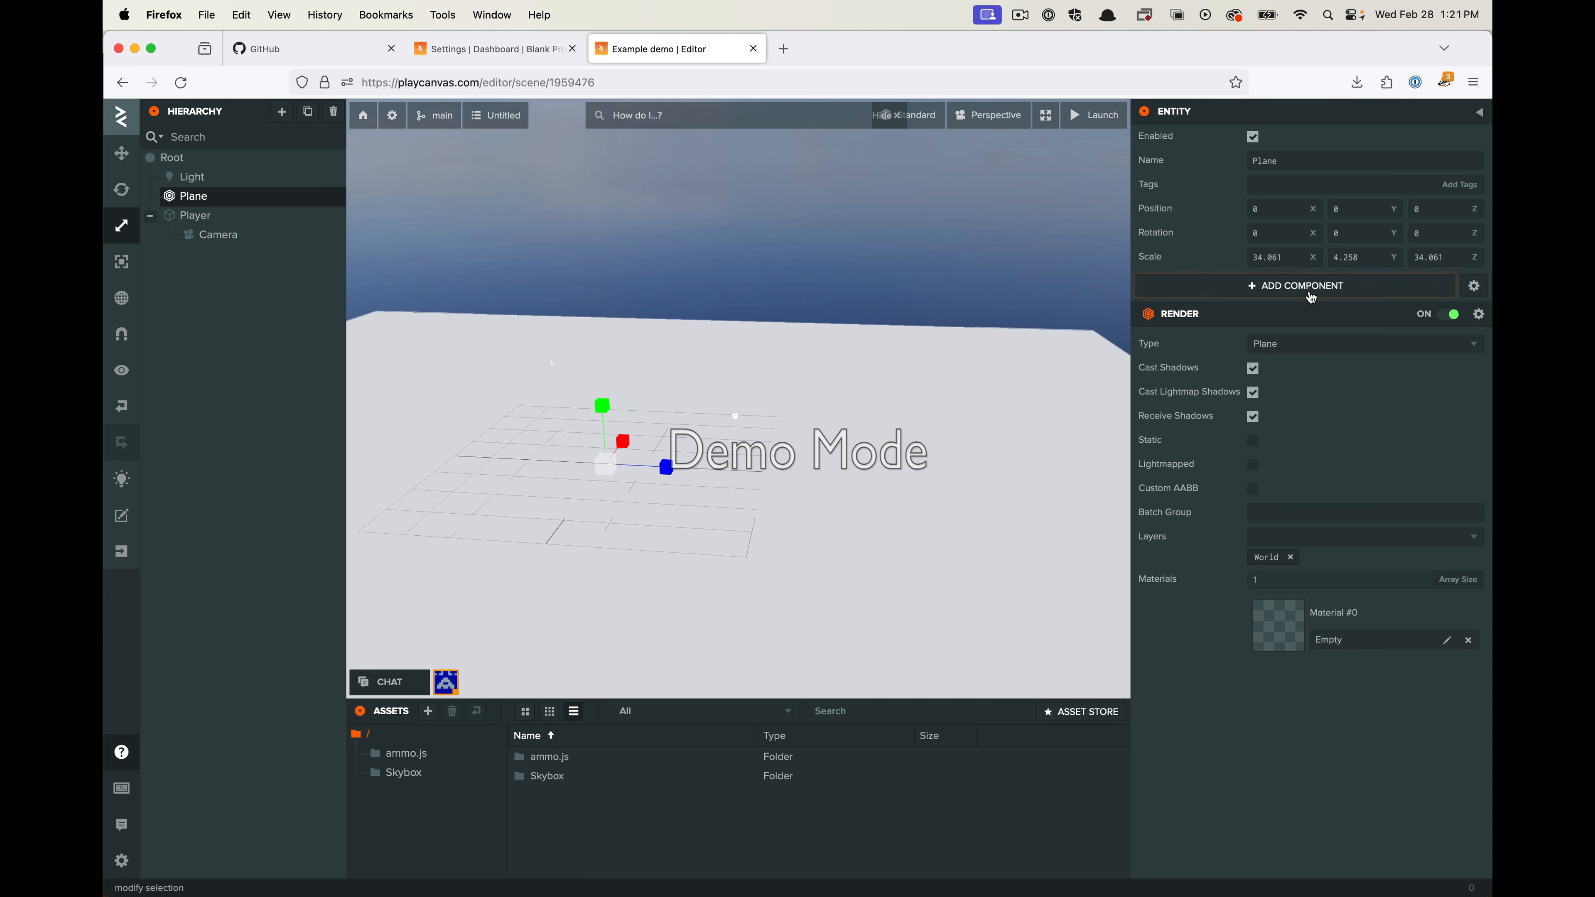
{"action": "left_click", "coordinate": [1325, 286]}
{"action": "mouse_move", "coordinate": [1418, 384]}
{"action": "mouse_move", "coordinate": [1419, 447]}
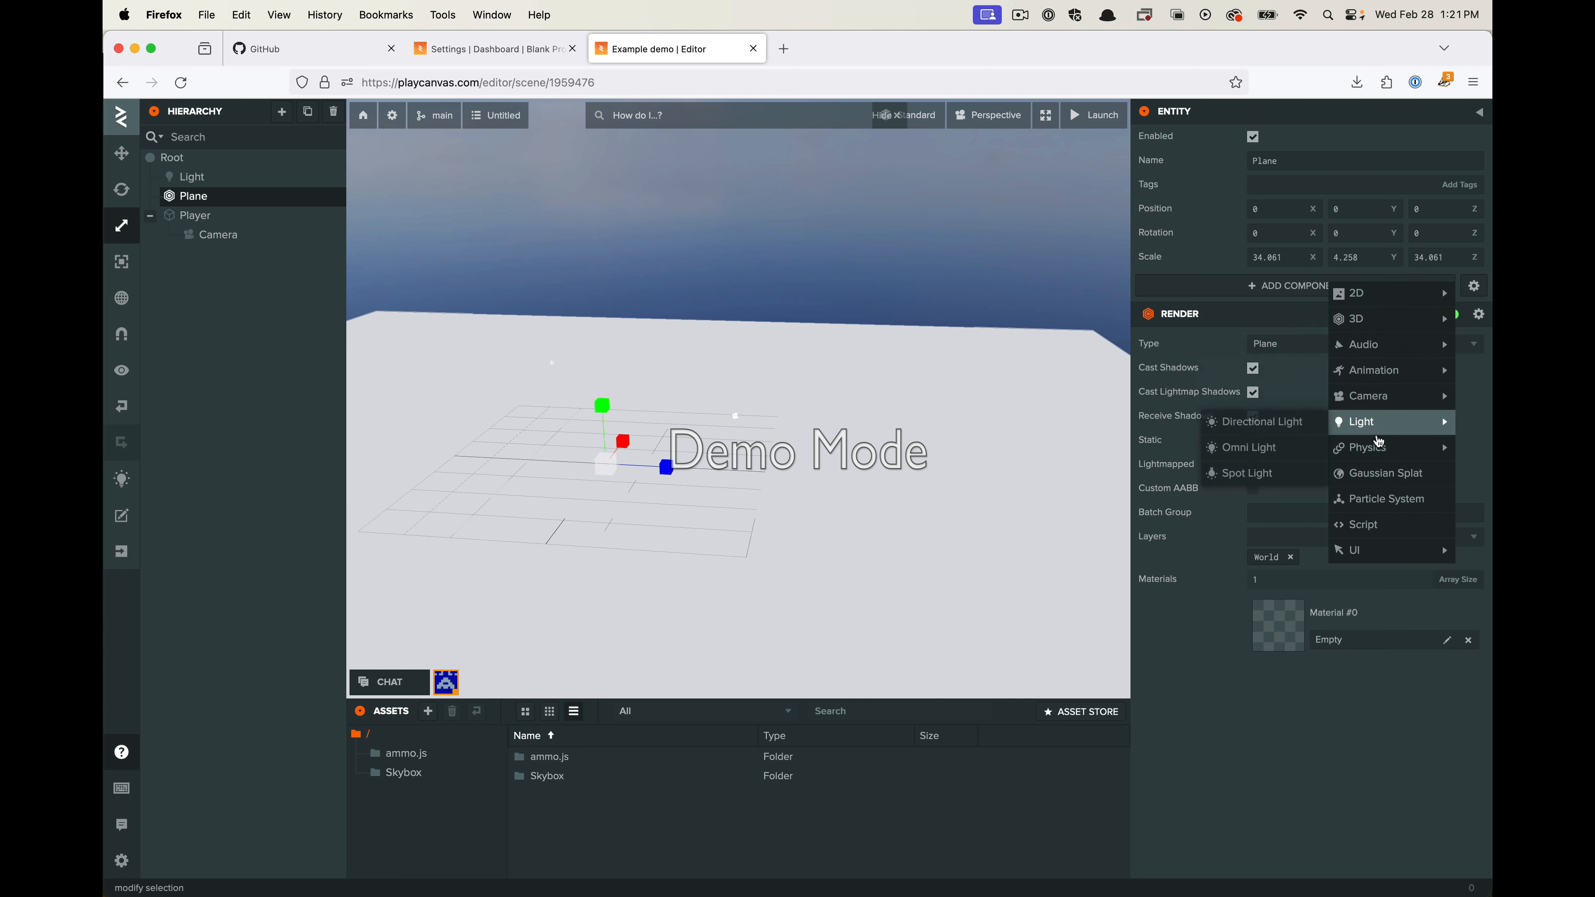
{"action": "left_click", "coordinate": [1246, 448]}
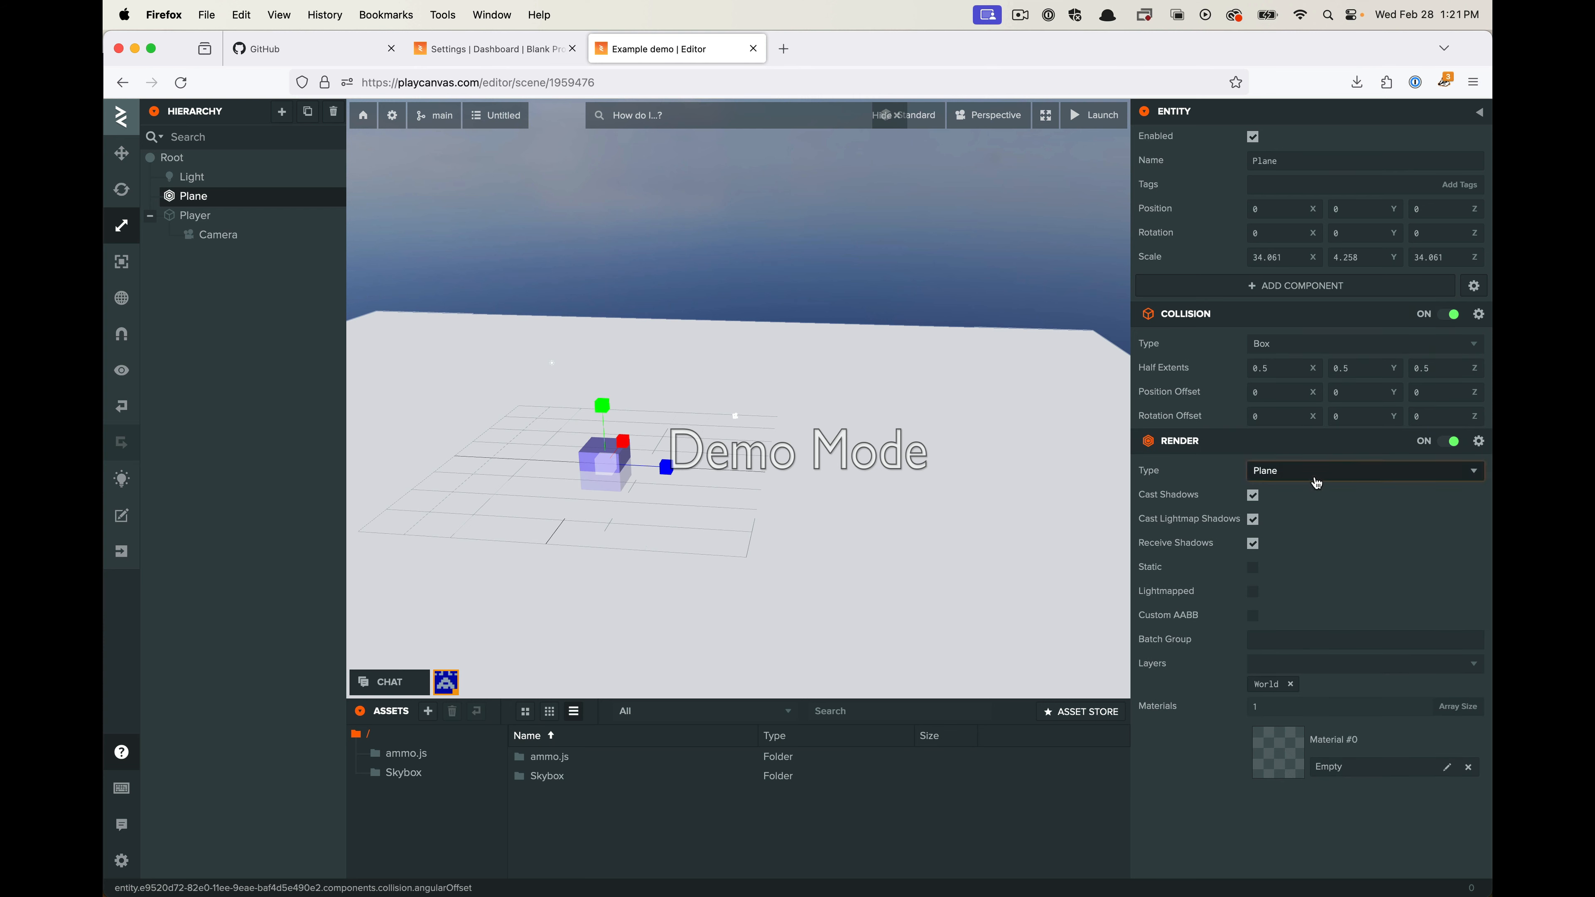
{"action": "left_click", "coordinate": [1382, 344]}
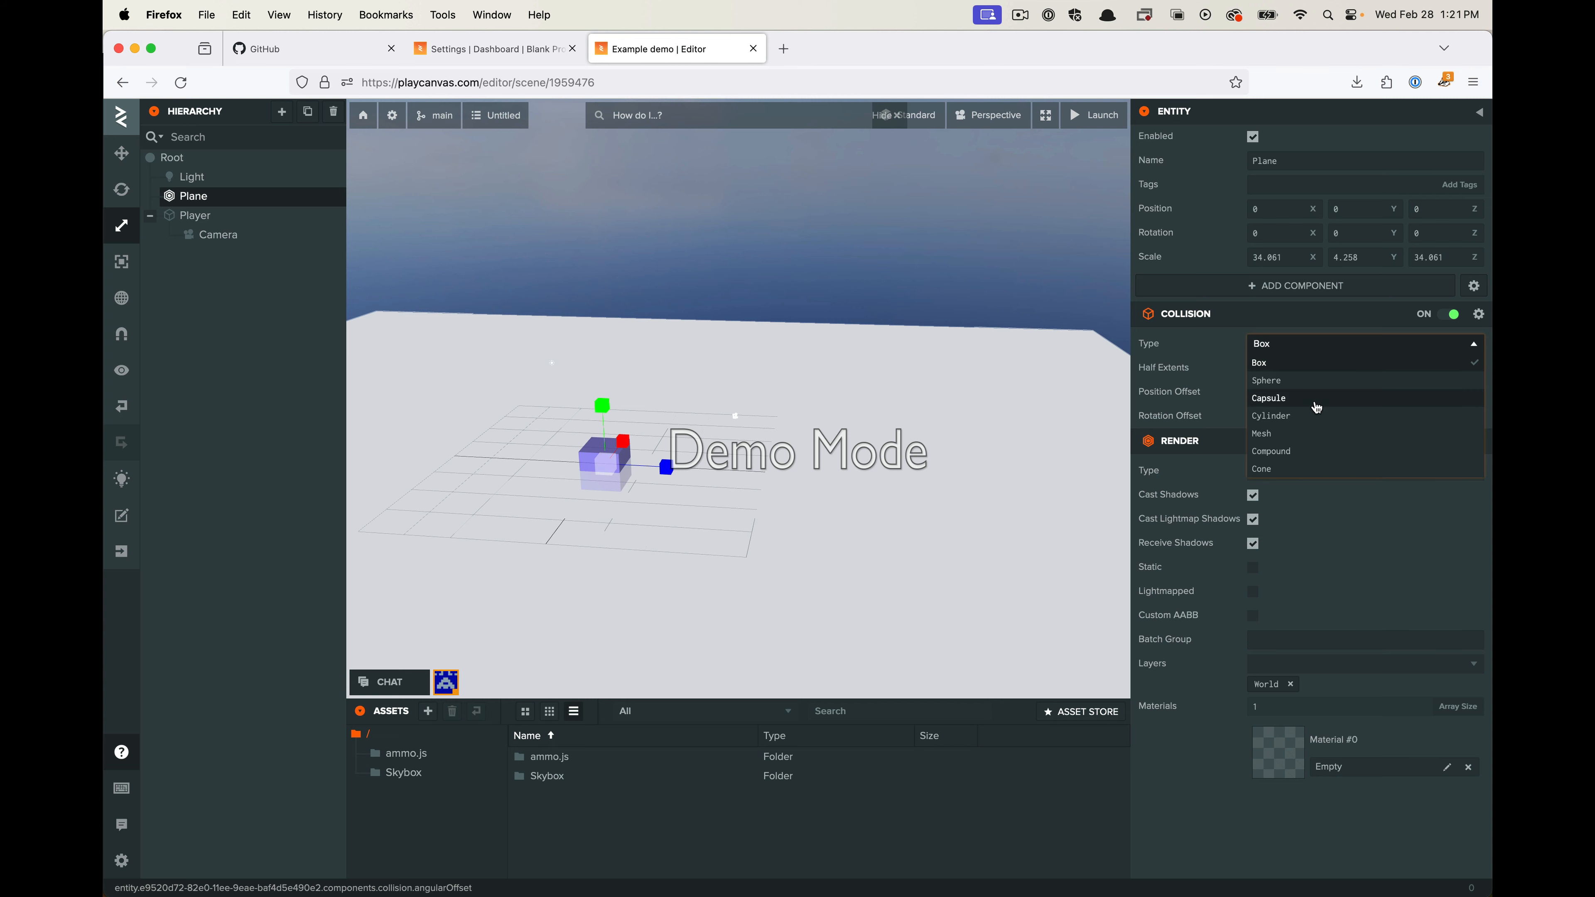
{"action": "left_click", "coordinate": [1297, 436]}
{"action": "left_click_drag", "start_coordinate": [918, 390], "coordinate": [1005, 506]}
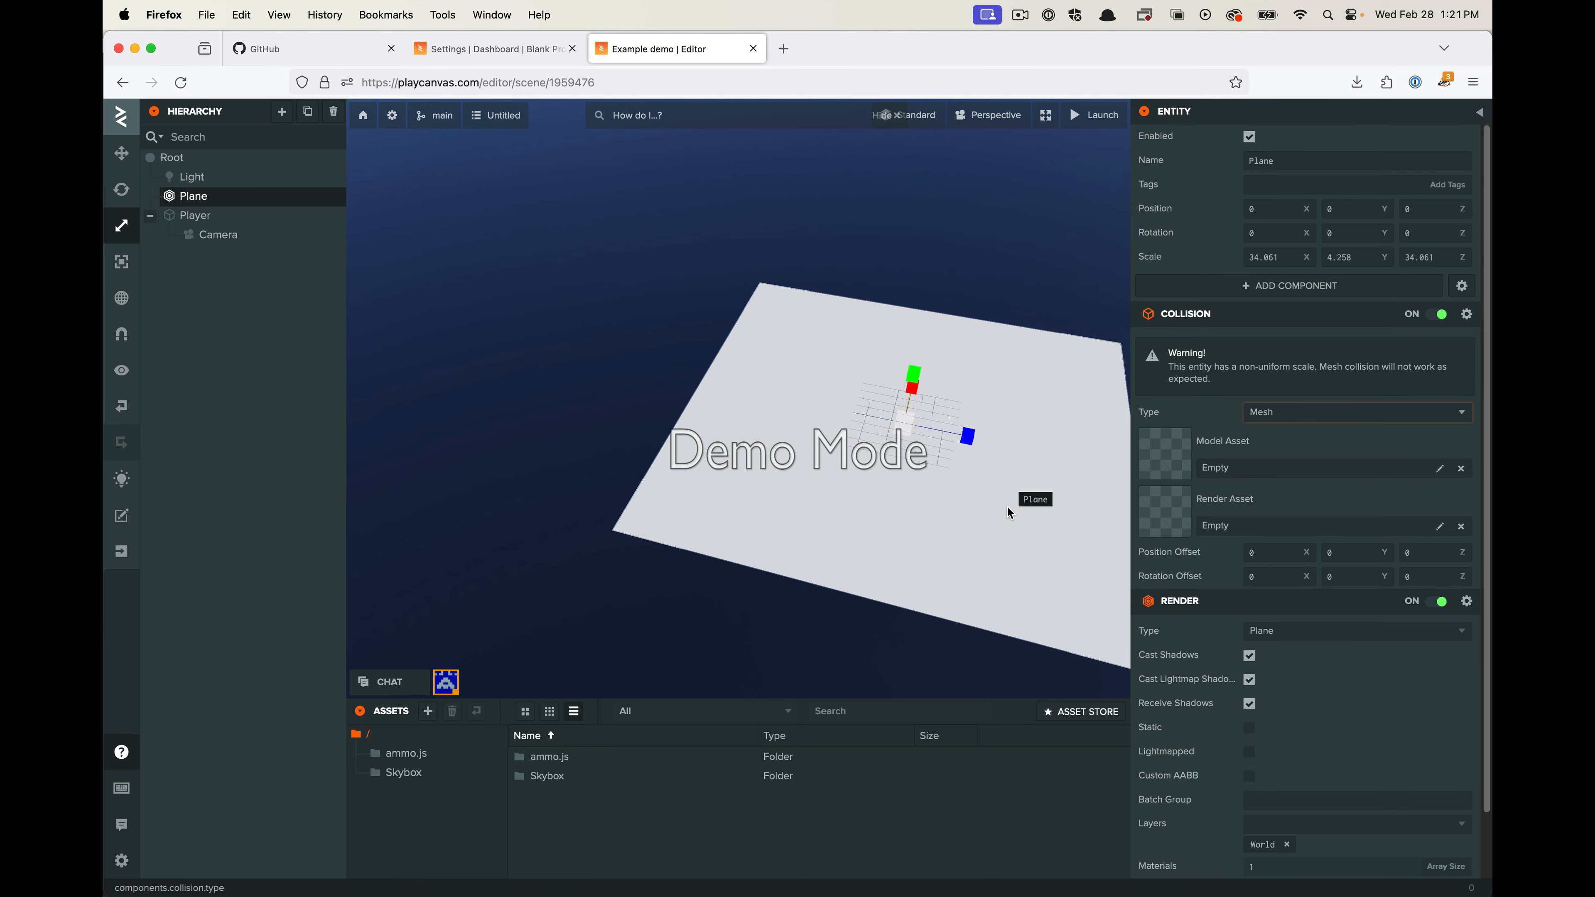
{"action": "middle_click_drag", "start_coordinate": [1027, 456], "coordinate": [909, 437]}
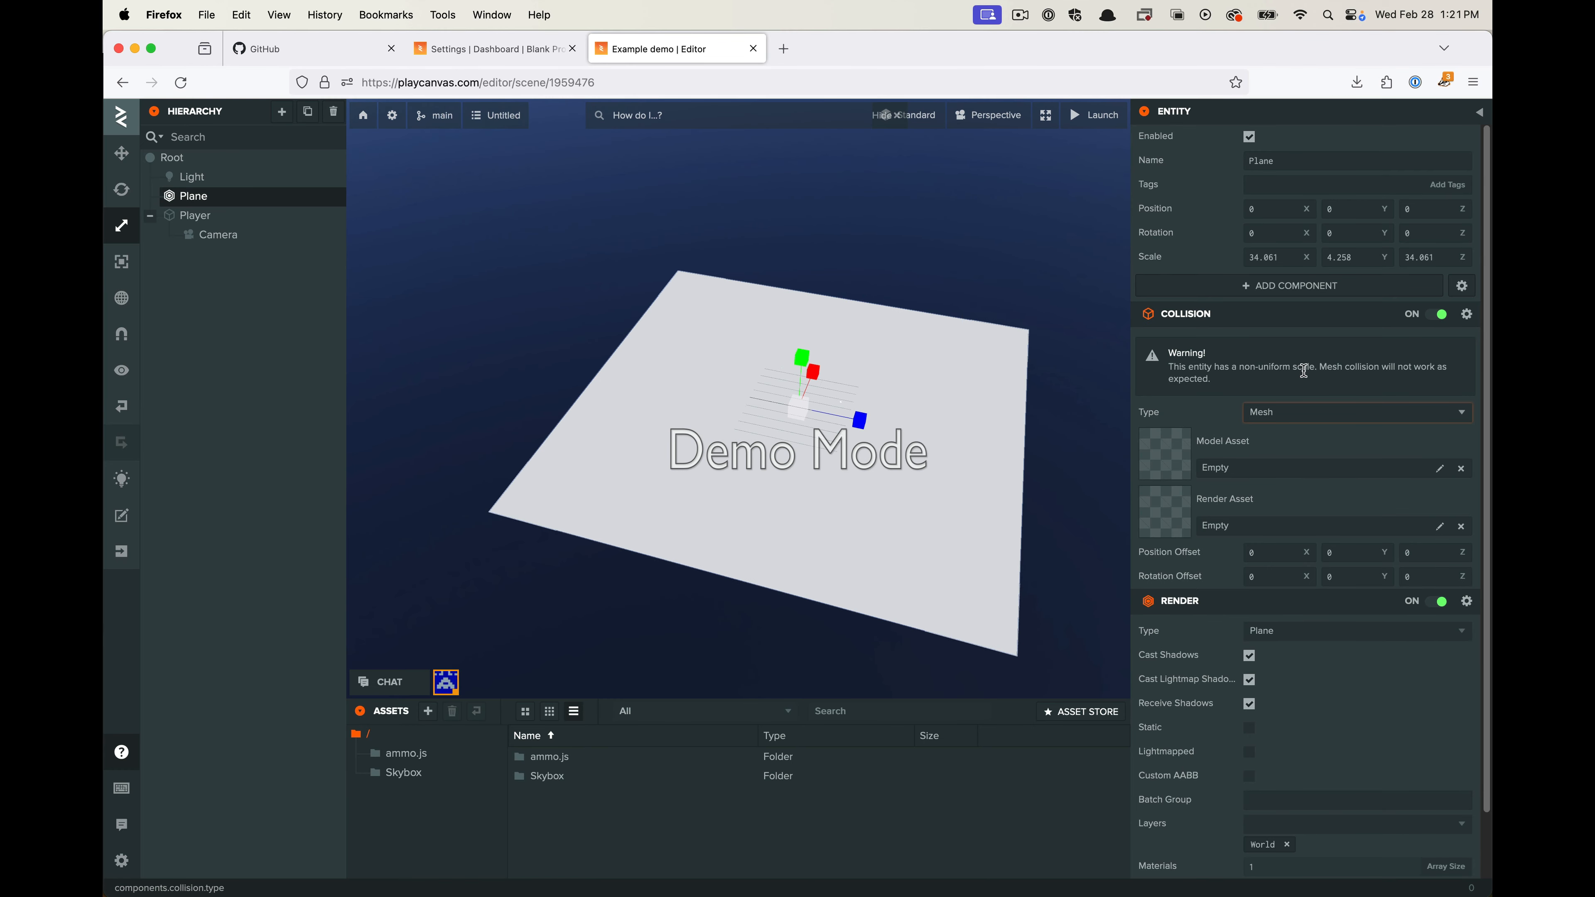
Change the Plane's collision type from Mesh to Box
{"action": "left_click", "coordinate": [223, 198]}
{"action": "left_click", "coordinate": [224, 203]}
{"action": "mouse_move", "coordinate": [1207, 322]}
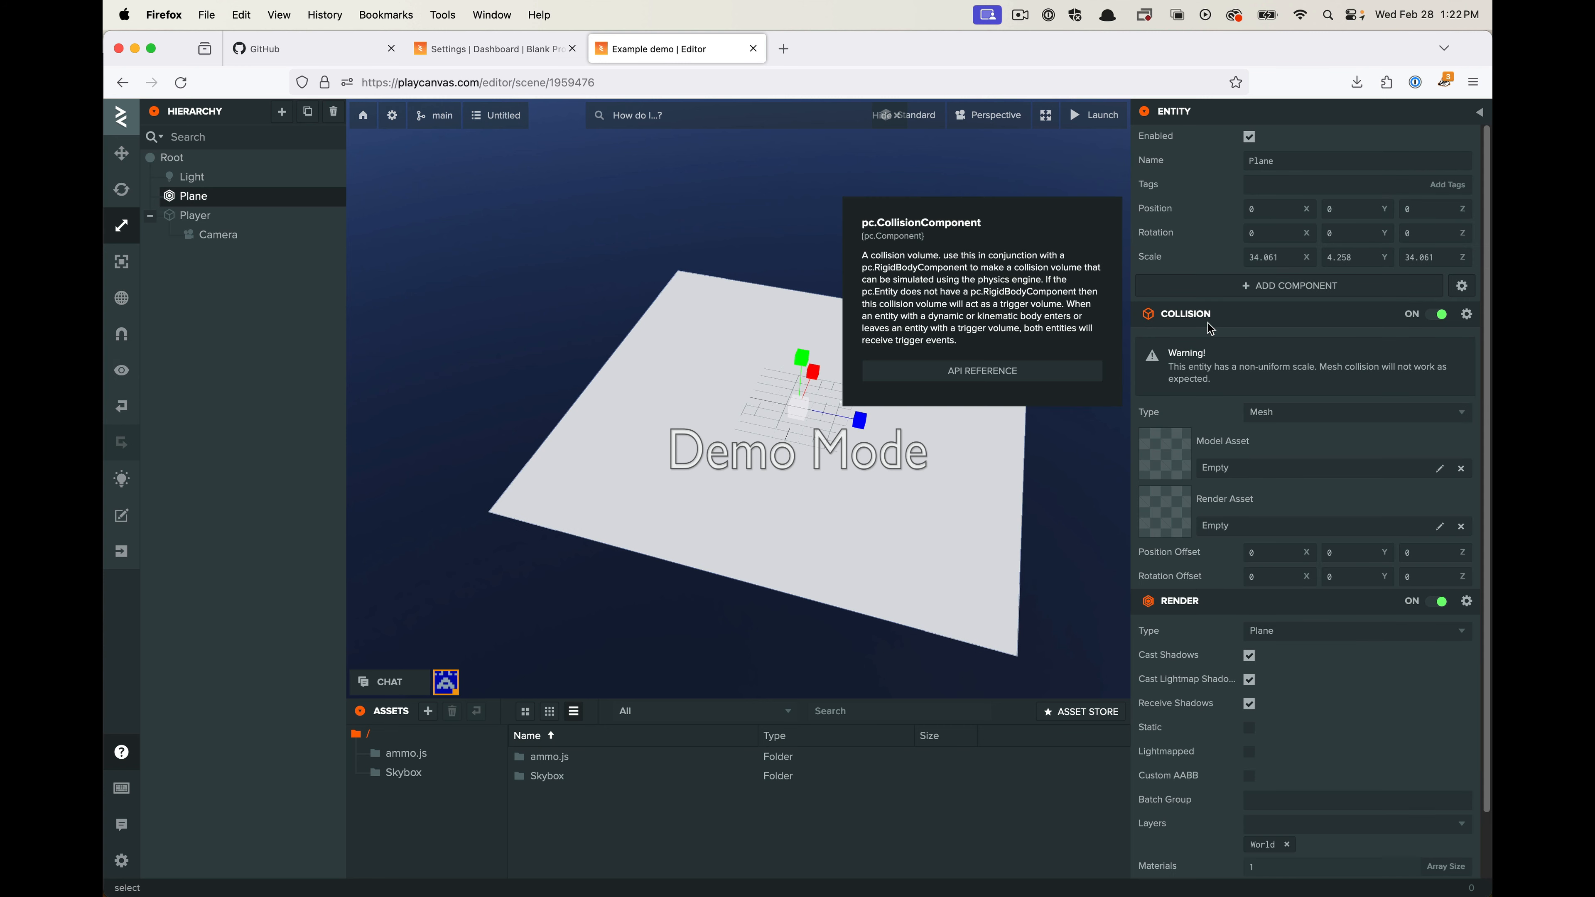
{"action": "left_click", "coordinate": [1356, 415]}
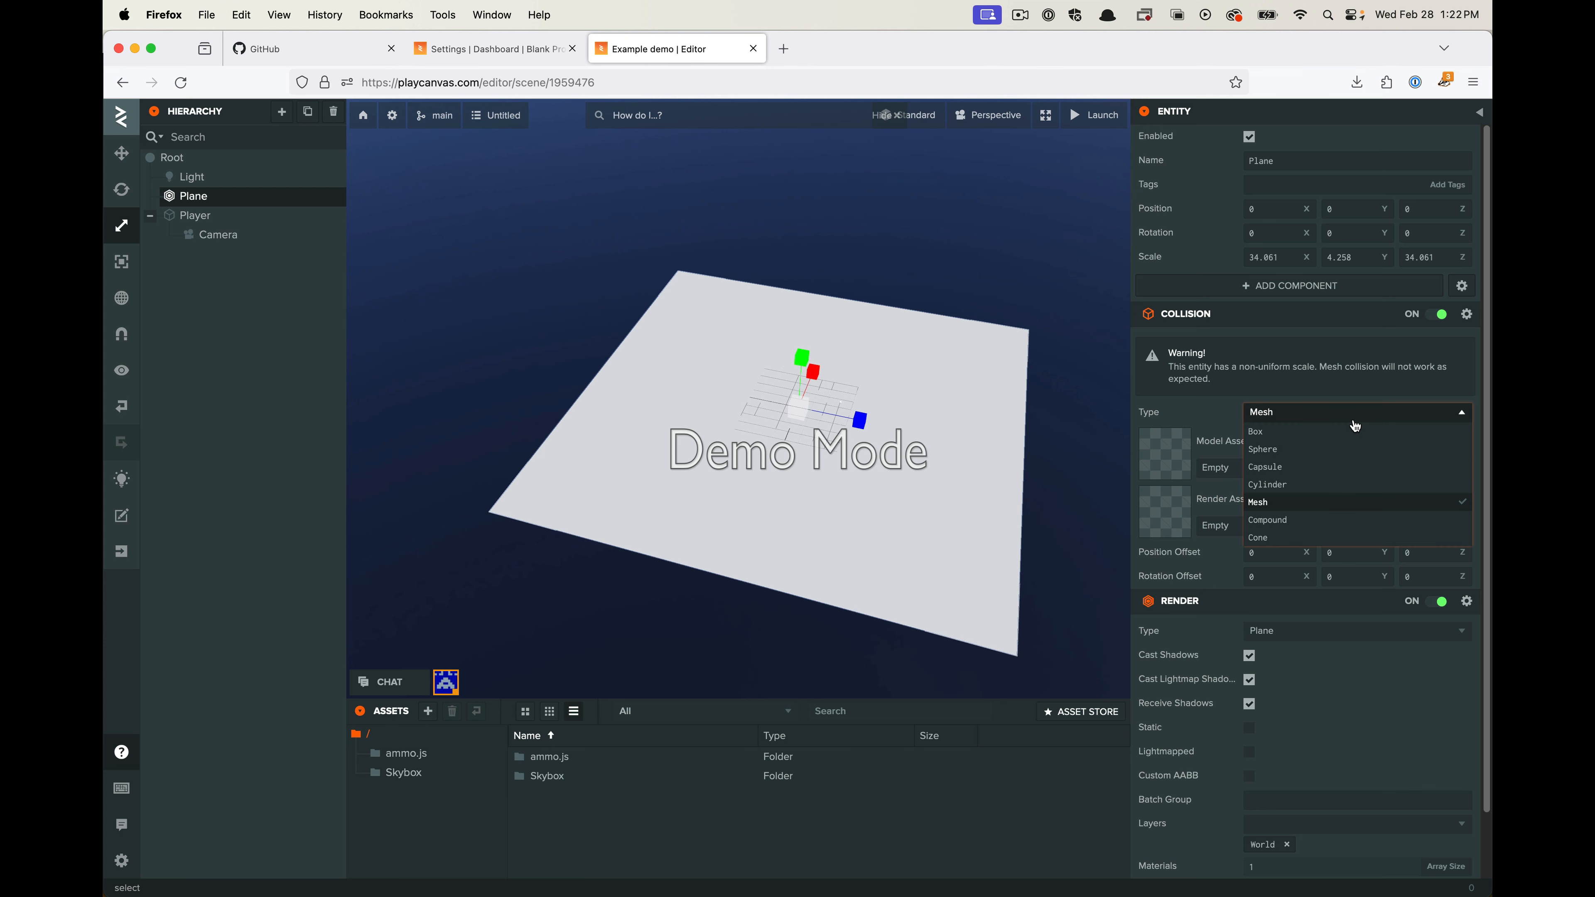
{"action": "left_click", "coordinate": [1325, 432]}
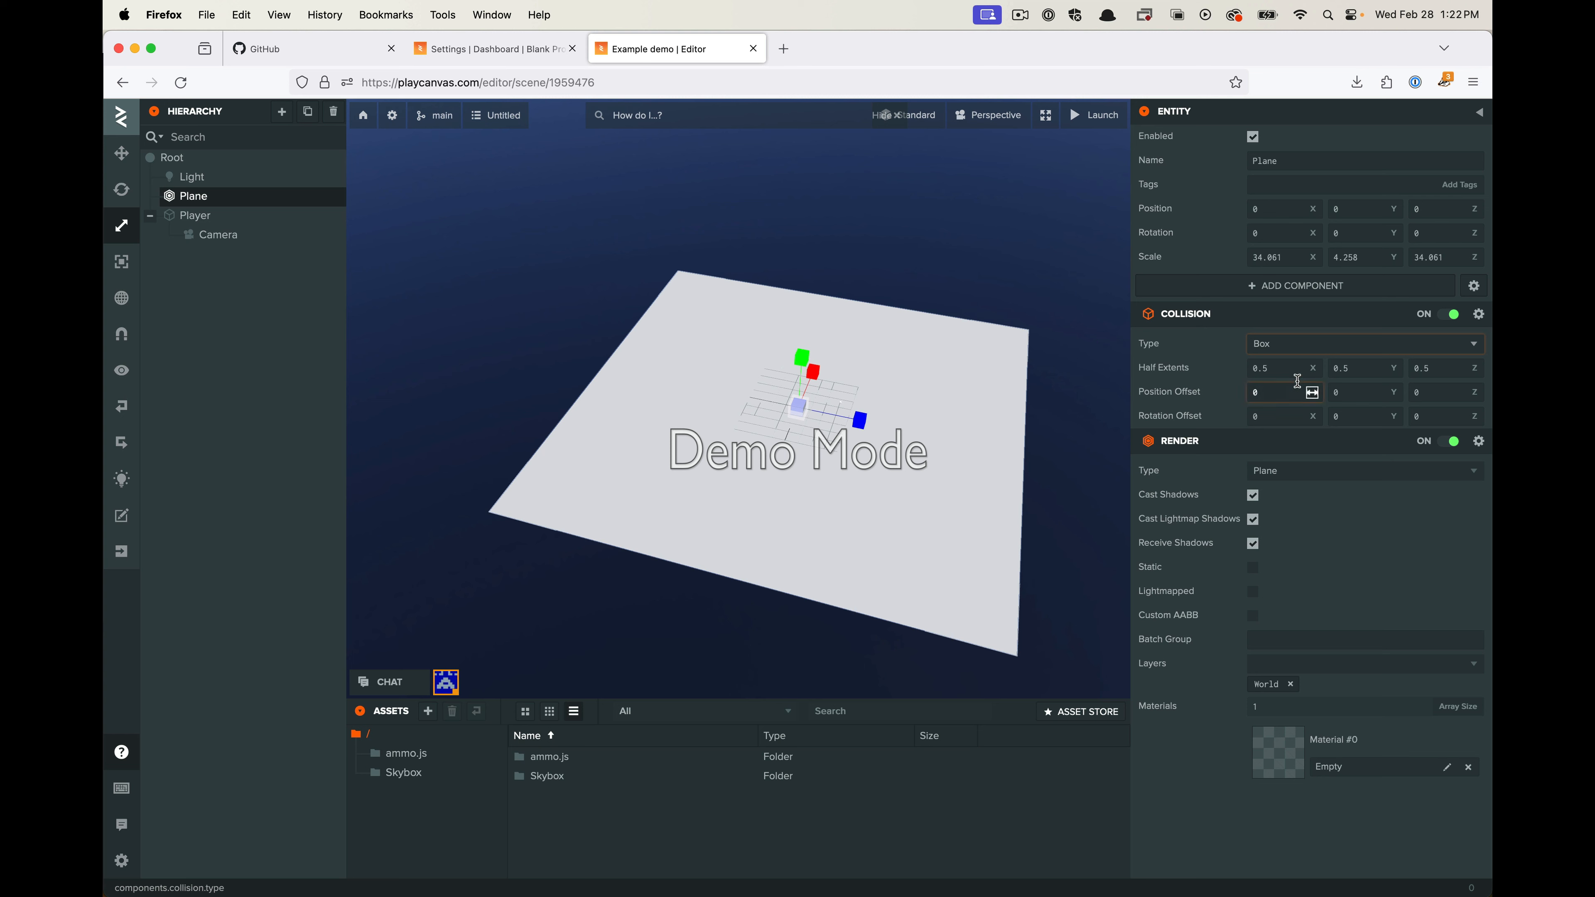
Widen the Plane's collision box with half extents of about 16.759 in X and 17.36 in Z
{"action": "scroll", "coordinate": [719, 395], "scroll_direction": "up", "scroll_amount": 3}
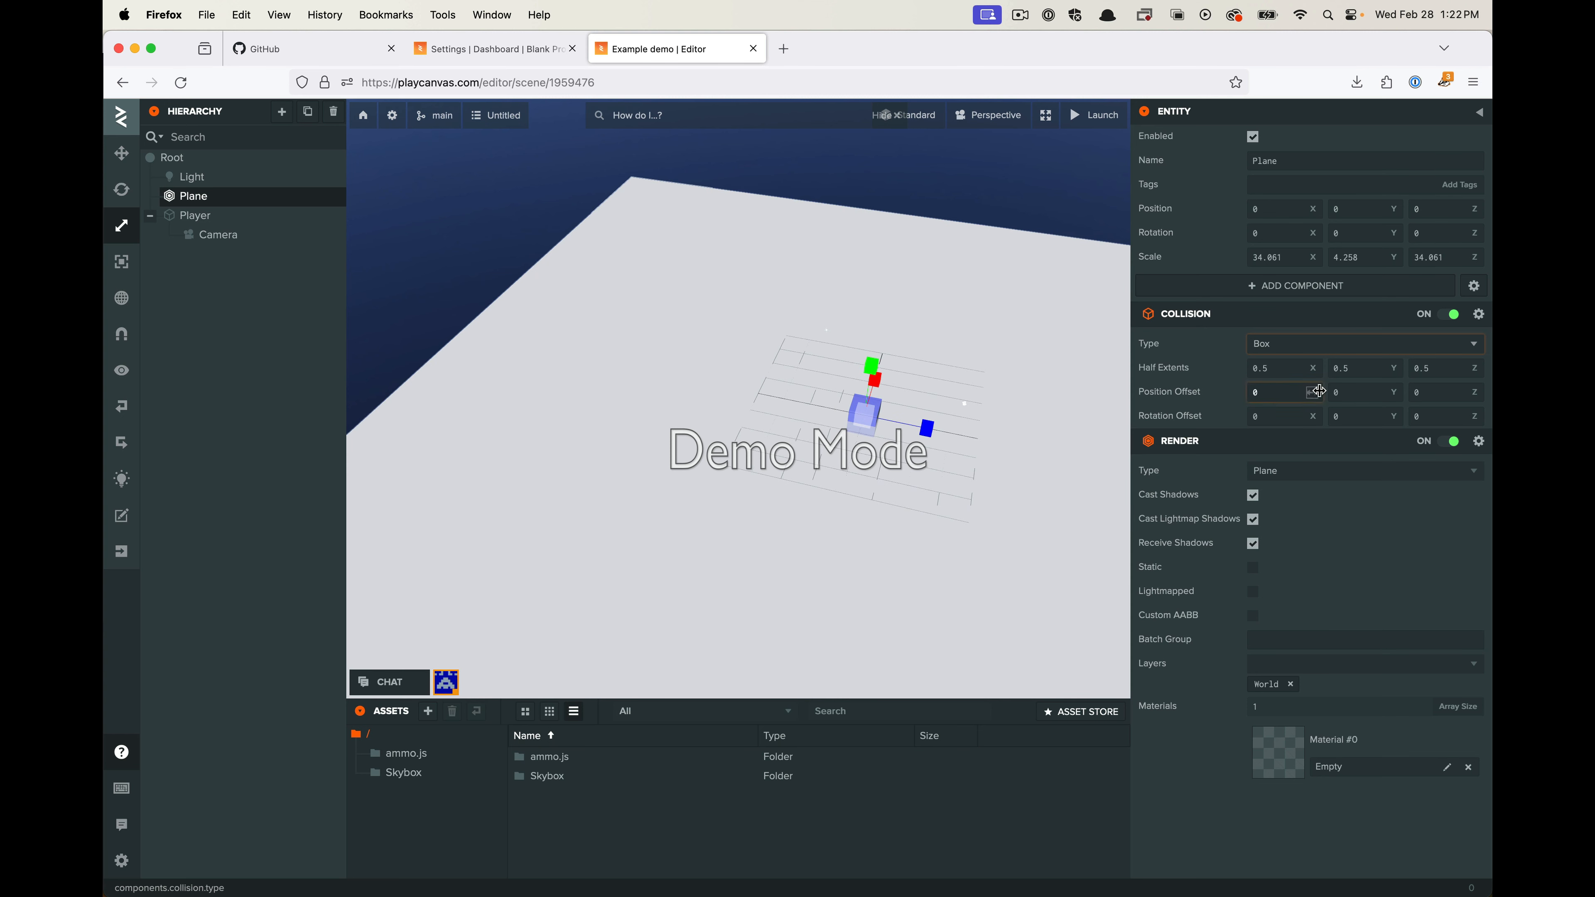
{"action": "left_click_drag", "start_coordinate": [1315, 370], "coordinate": [1561, 370]}
{"action": "scroll", "coordinate": [883, 373], "scroll_direction": "down", "scroll_amount": 5}
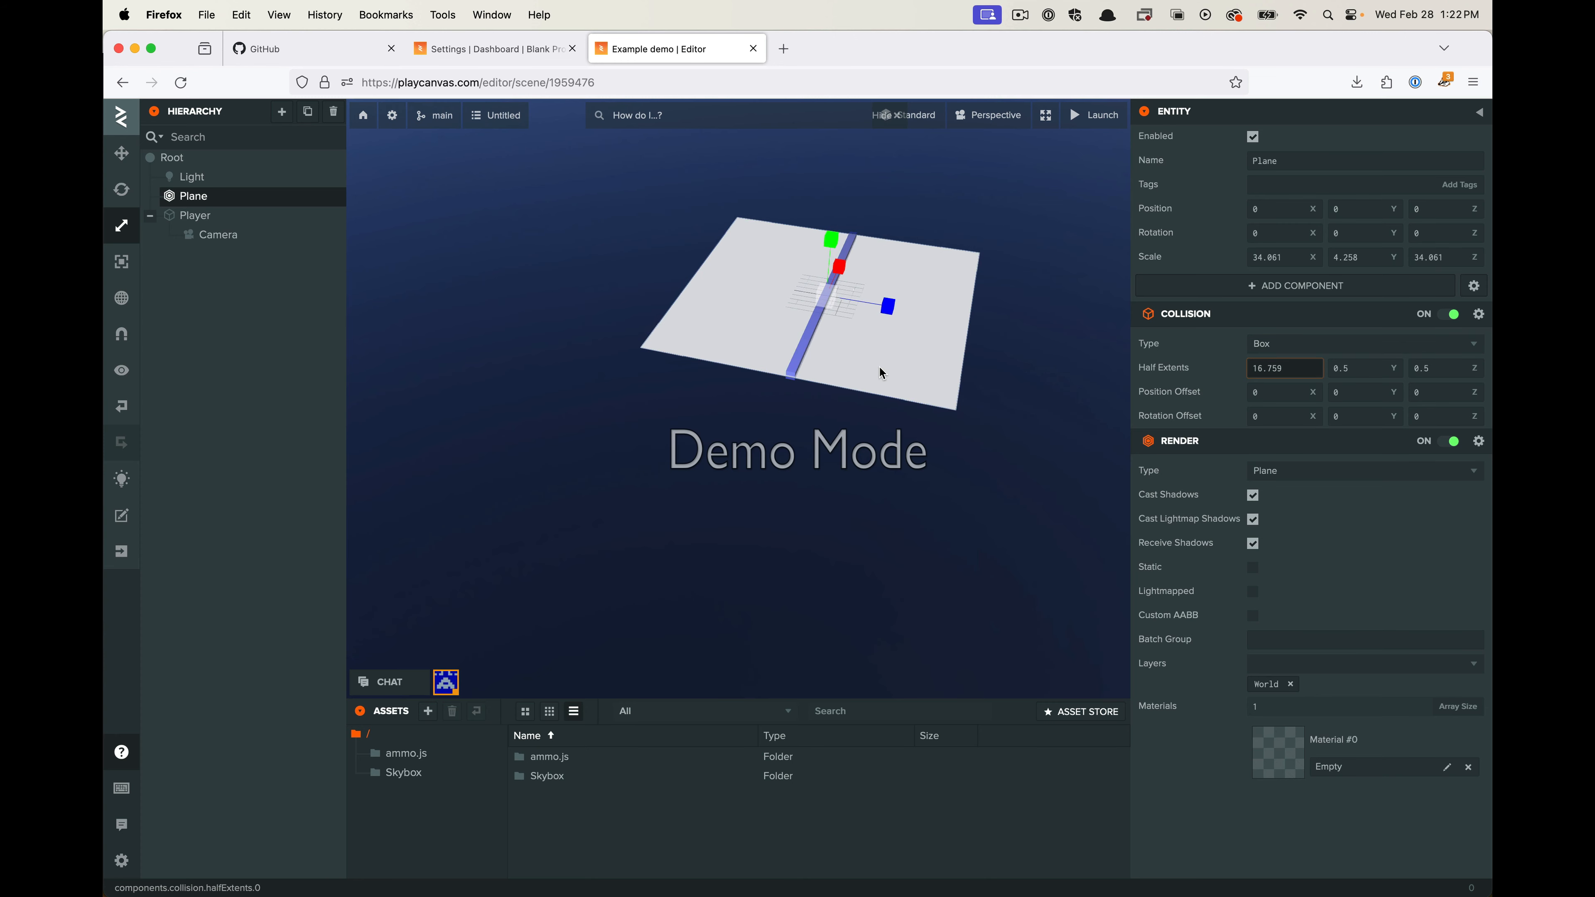
{"action": "left_click_drag", "start_coordinate": [1472, 368], "coordinate": [1588, 368]}
{"action": "mouse_move", "coordinate": [872, 484]}
{"action": "left_mouse_down"}
{"action": "mouse_move", "coordinate": [883, 473]}
{"action": "mouse_move", "coordinate": [823, 512]}
{"action": "mouse_move", "coordinate": [983, 382]}
{"action": "mouse_move", "coordinate": [751, 388]}
{"action": "mouse_move", "coordinate": [865, 502]}
{"action": "left_mouse_up"}
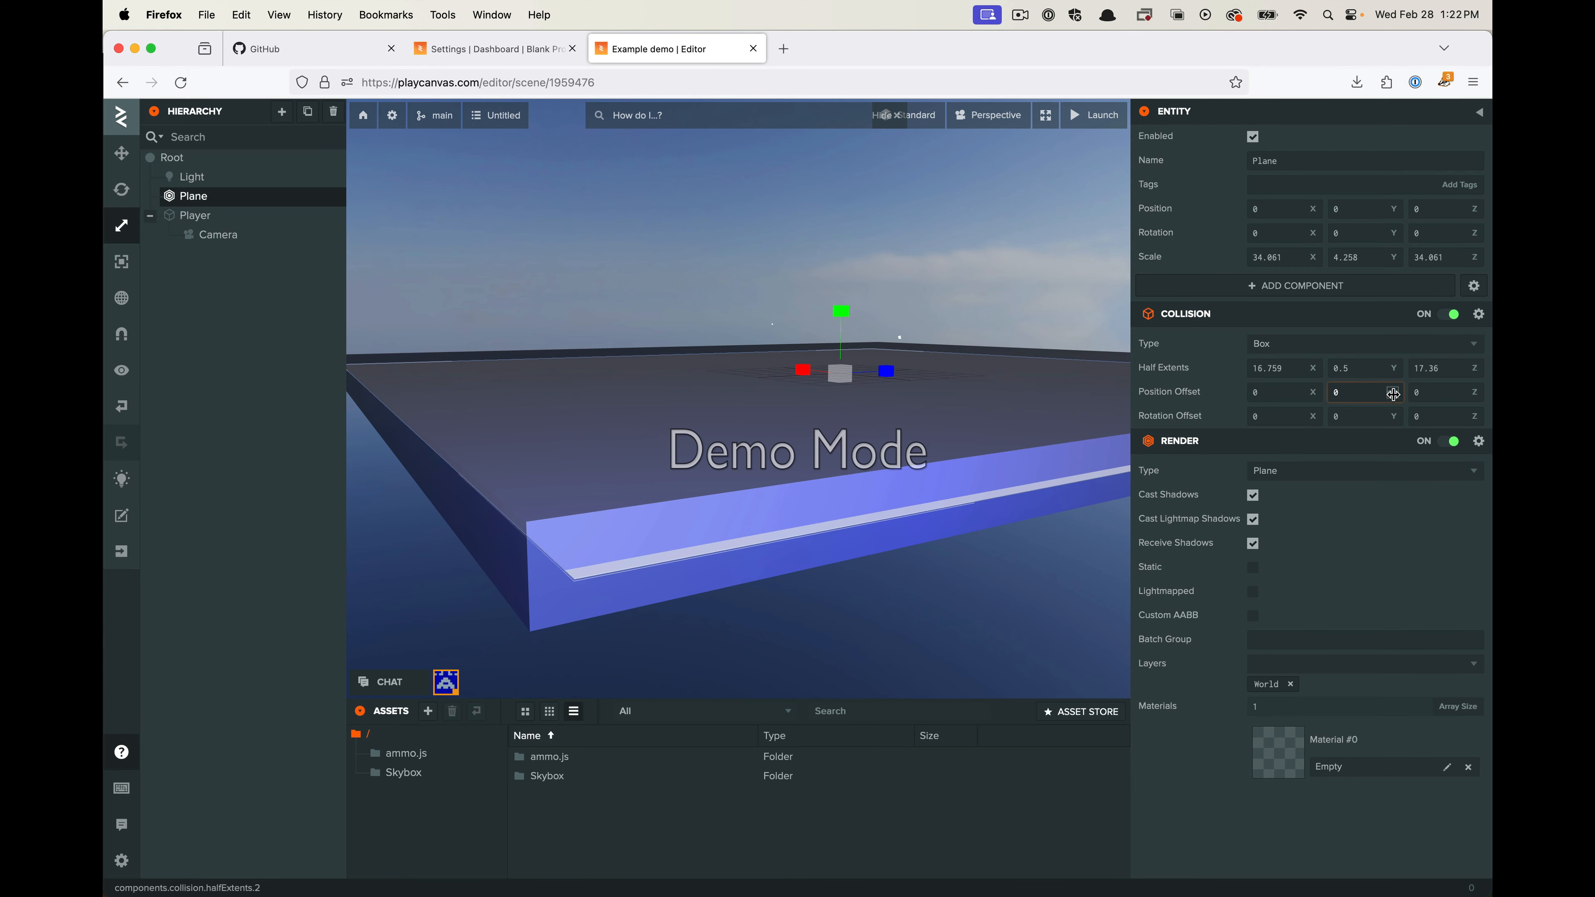
Lower the Plane's collision box with a Y position offset of -0.5 and check it against the surface
{"action": "left_click_drag", "start_coordinate": [1392, 393], "coordinate": [1360, 396]}
{"action": "left_click_drag", "start_coordinate": [1393, 392], "coordinate": [1390, 392]}
{"action": "scroll", "coordinate": [628, 425], "scroll_direction": "down", "scroll_amount": 3}
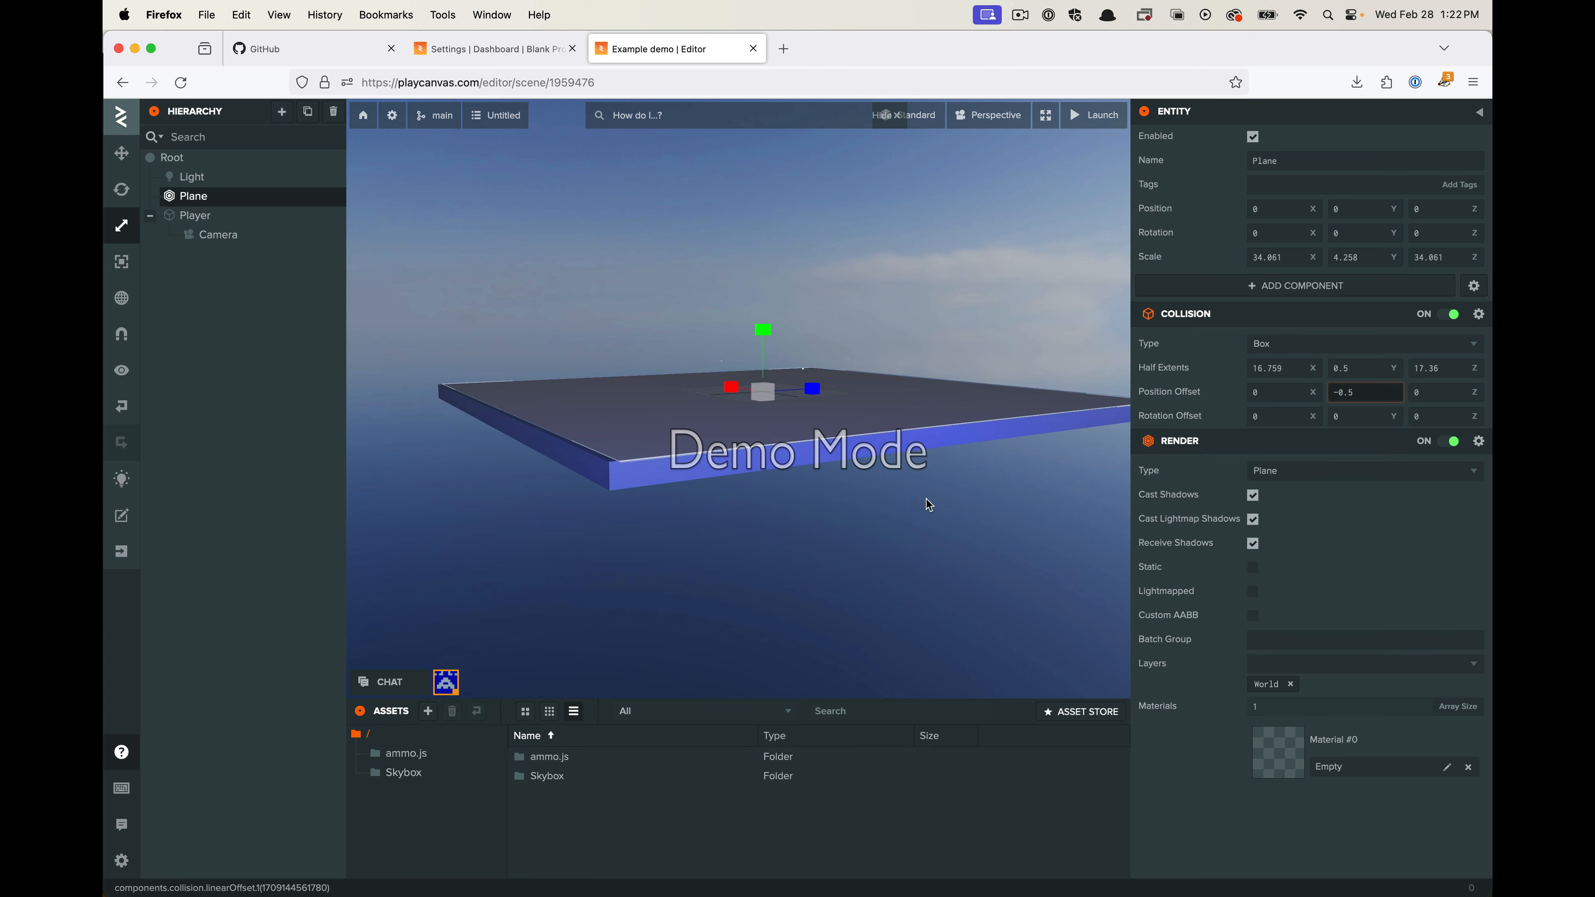
{"action": "left_click", "coordinate": [925, 499]}
{"action": "left_click_drag", "start_coordinate": [819, 437], "coordinate": [855, 436]}
{"action": "left_click", "coordinate": [767, 433]}
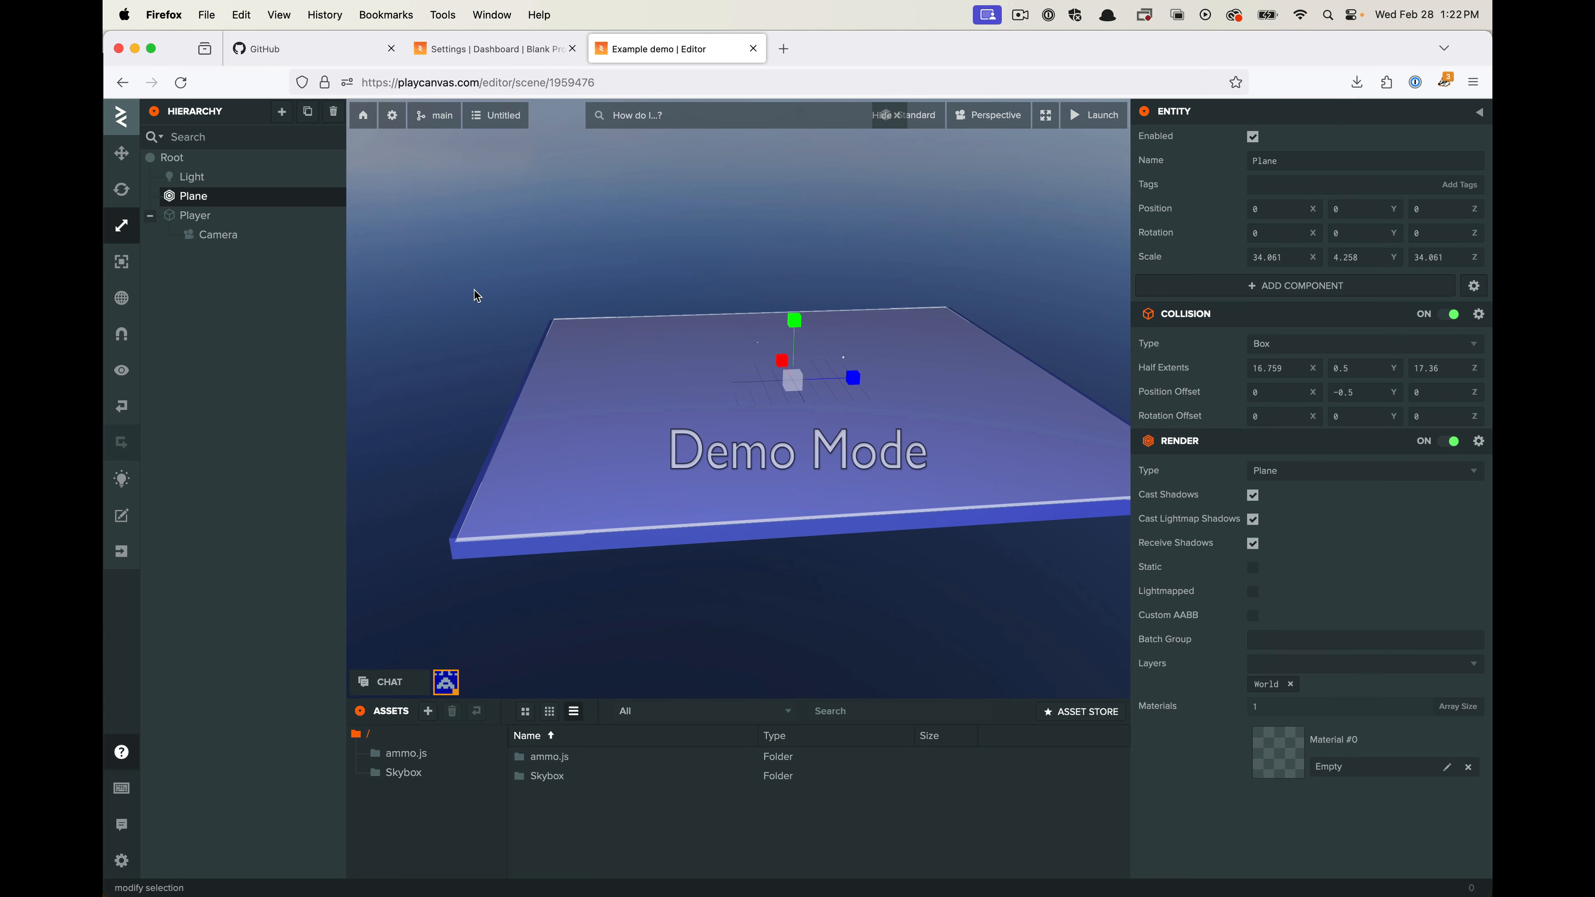
{"action": "left_click_drag", "start_coordinate": [761, 552], "coordinate": [850, 460]}
{"action": "left_click_drag", "start_coordinate": [991, 380], "coordinate": [714, 423]}
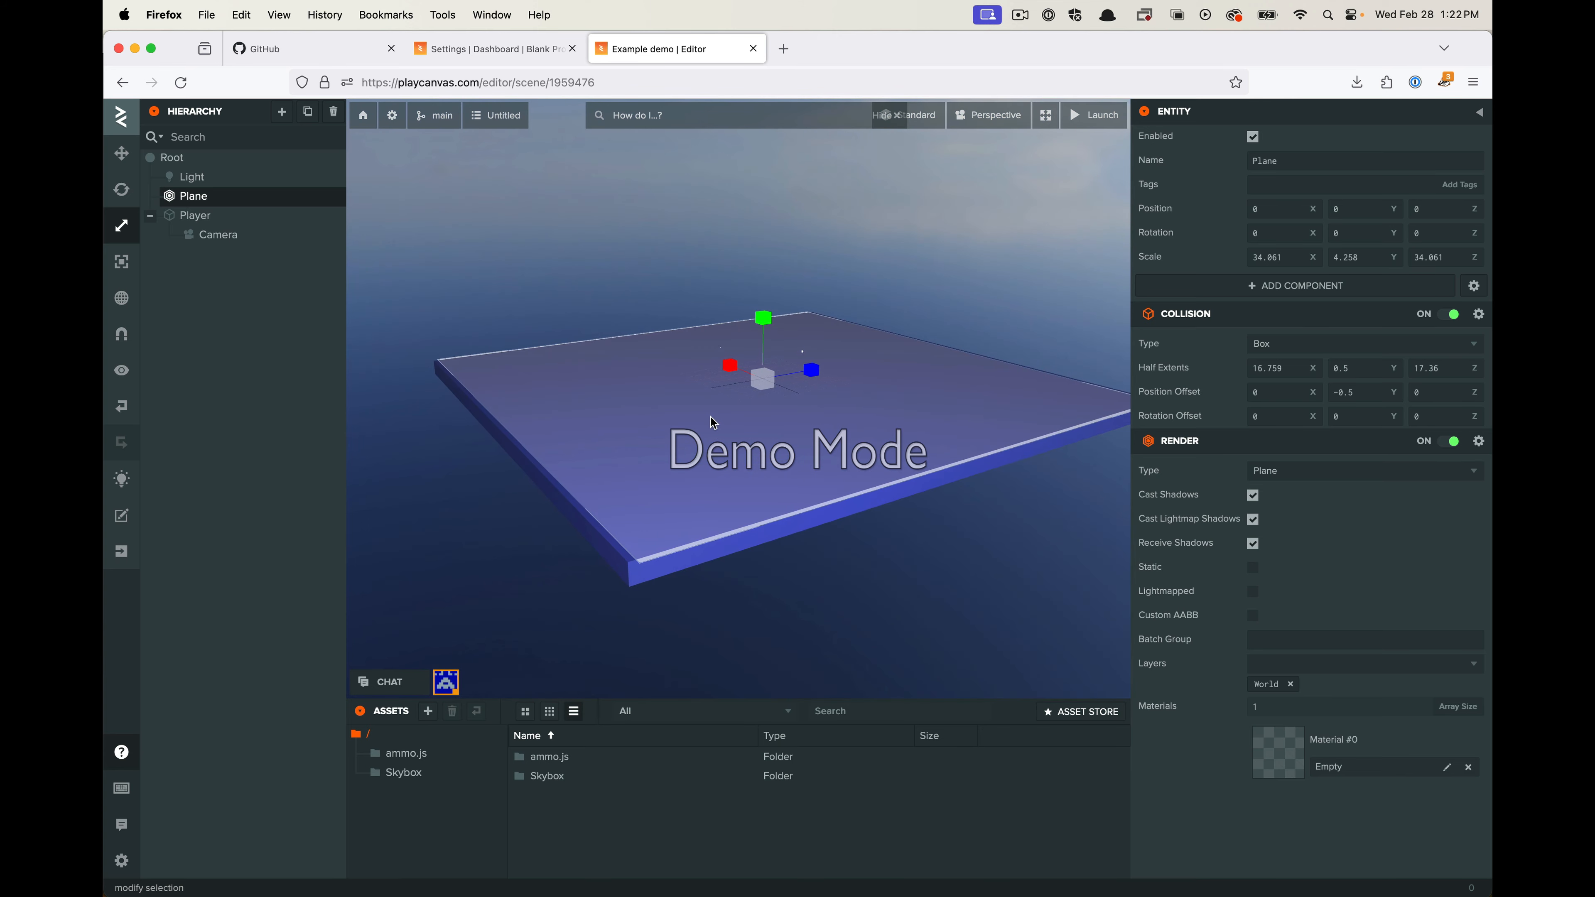
Delete the Plane entity and add a 3D Box entity under Root in its place
{"action": "right_click", "coordinate": [205, 202]}
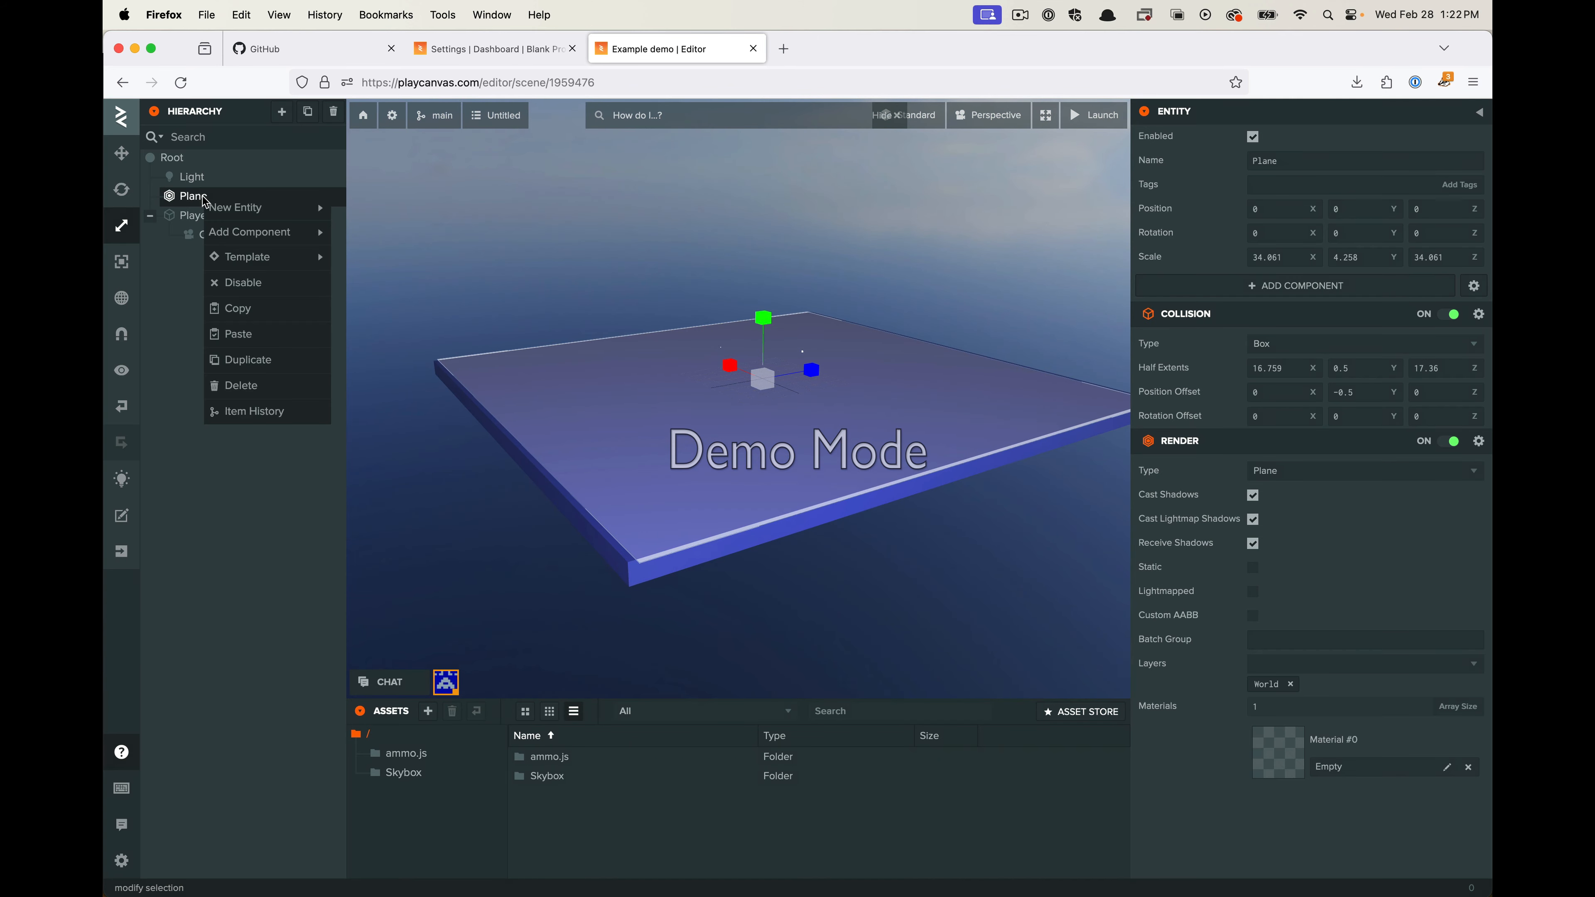
{"action": "left_click", "coordinate": [273, 385]}
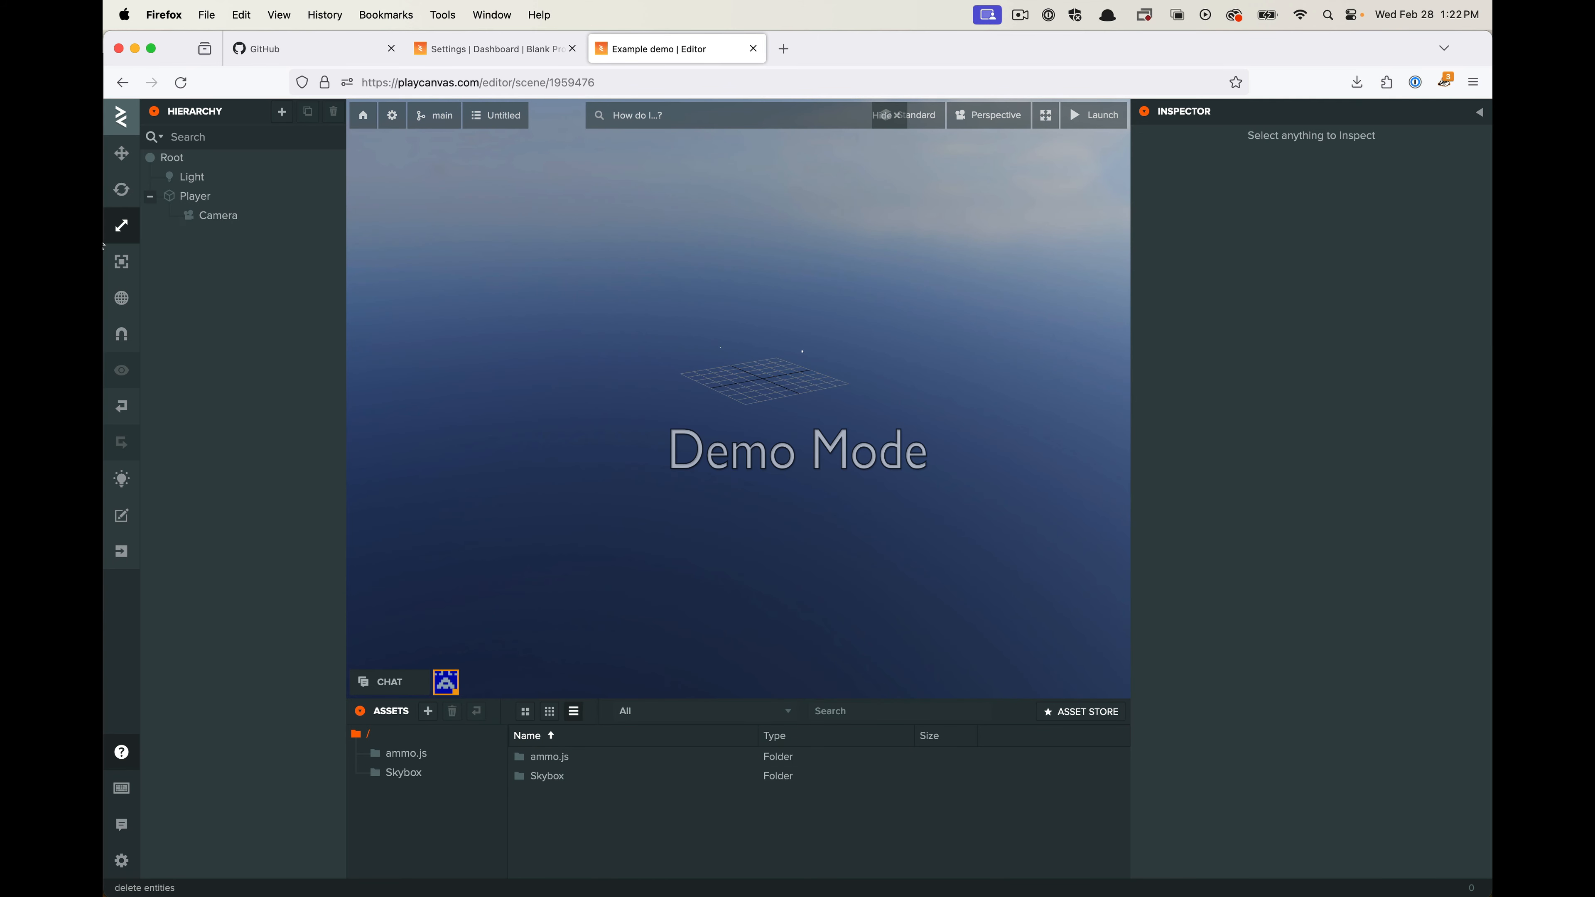
{"action": "left_click", "coordinate": [281, 112]}
{"action": "mouse_move", "coordinate": [368, 152]}
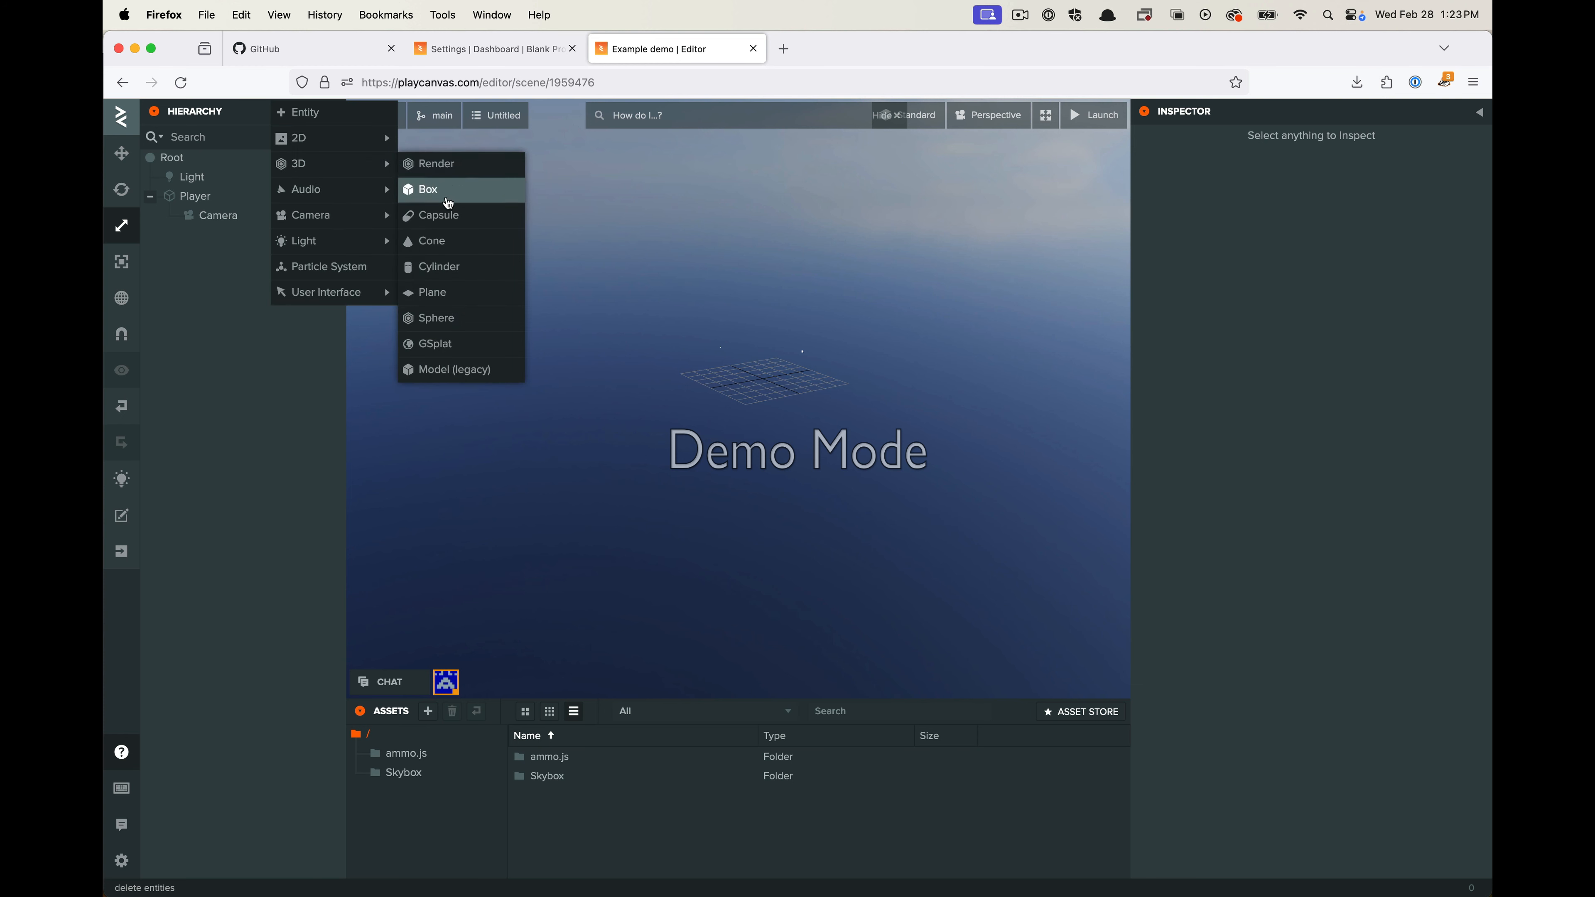
{"action": "left_click", "coordinate": [427, 189]}
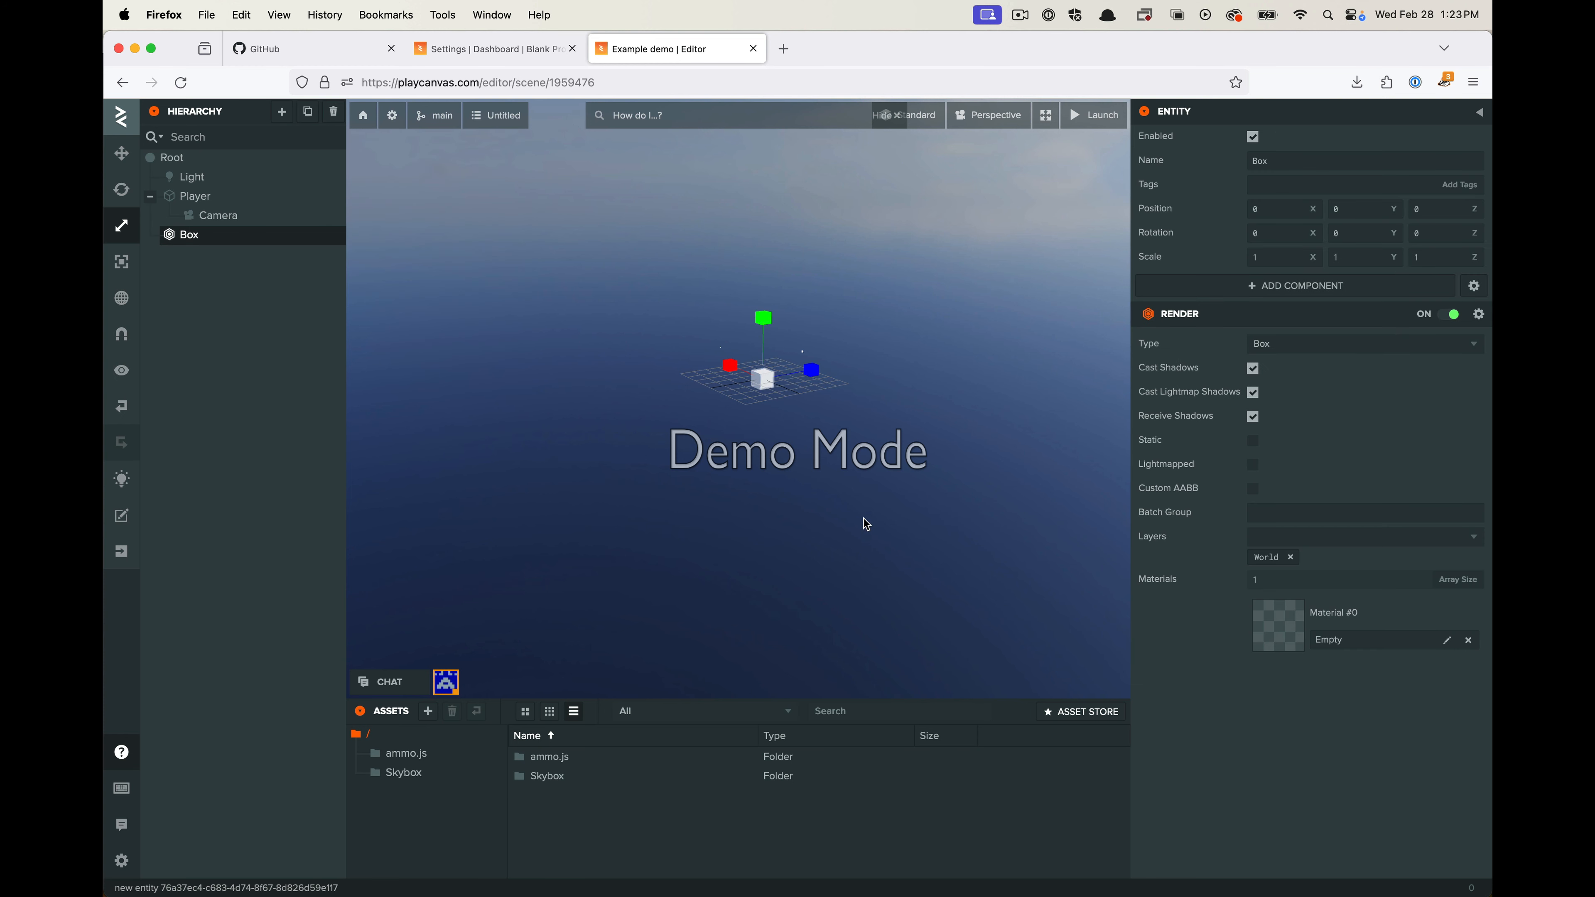
Flatten the Box to a scale of about 7.319 × 0.341 × 7.319 and lower it to about -0.169 in Y
{"action": "scroll", "coordinate": [806, 392], "scroll_direction": "up", "scroll_amount": 5}
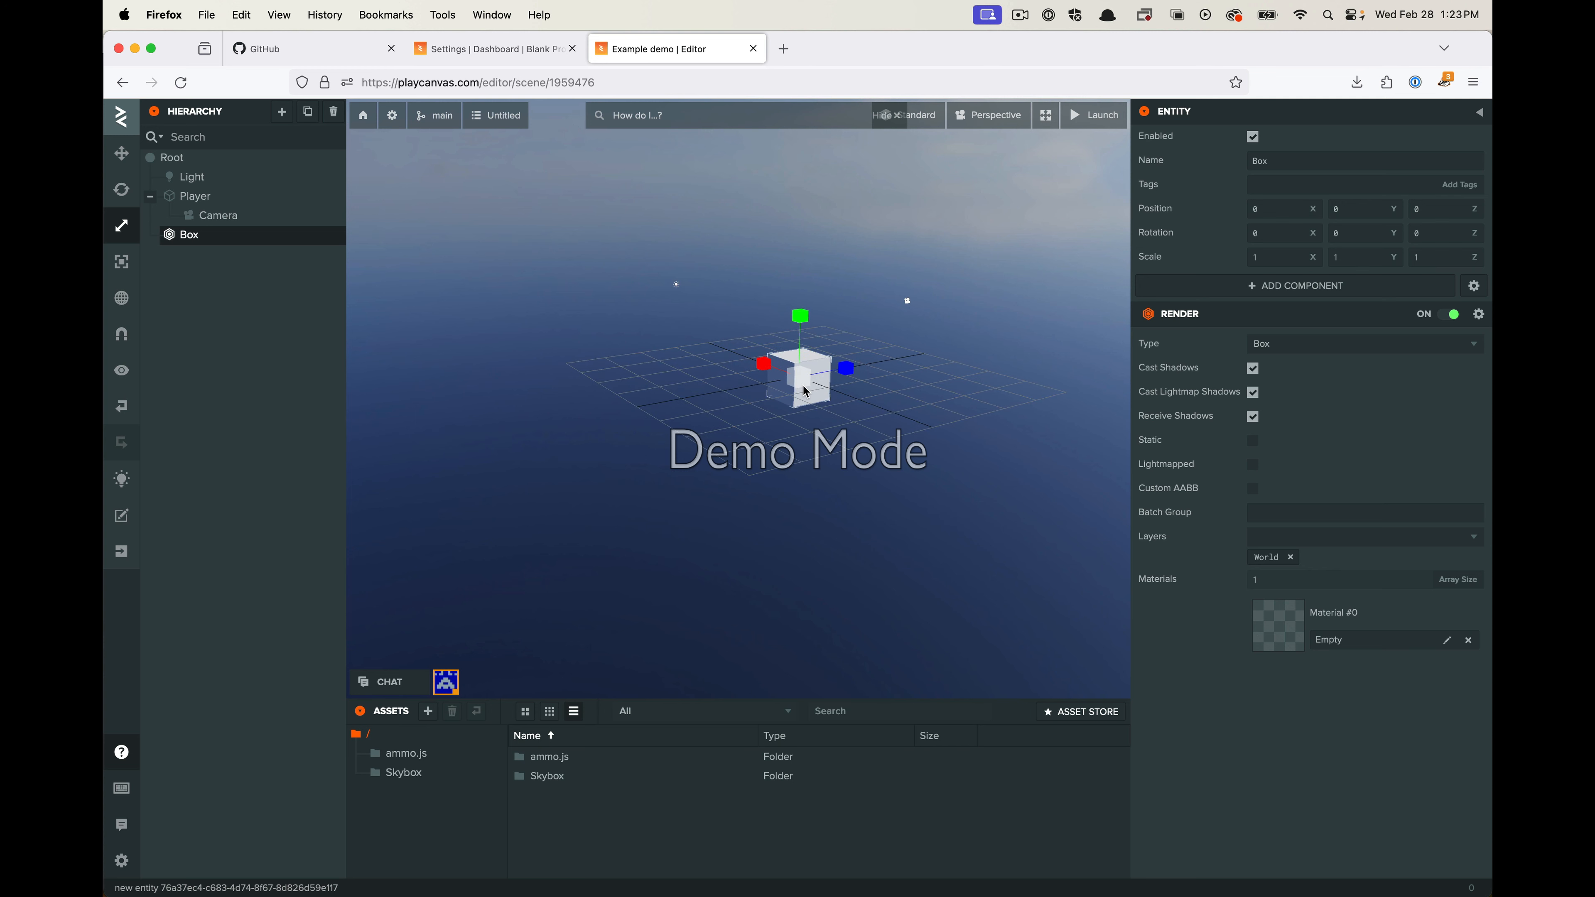
{"action": "mouse_move", "coordinate": [798, 377]}
{"action": "left_mouse_down"}
{"action": "mouse_move", "coordinate": [869, 320]}
{"action": "mouse_move", "coordinate": [797, 357]}
{"action": "left_mouse_up"}
{"action": "left_click", "coordinate": [983, 115]}
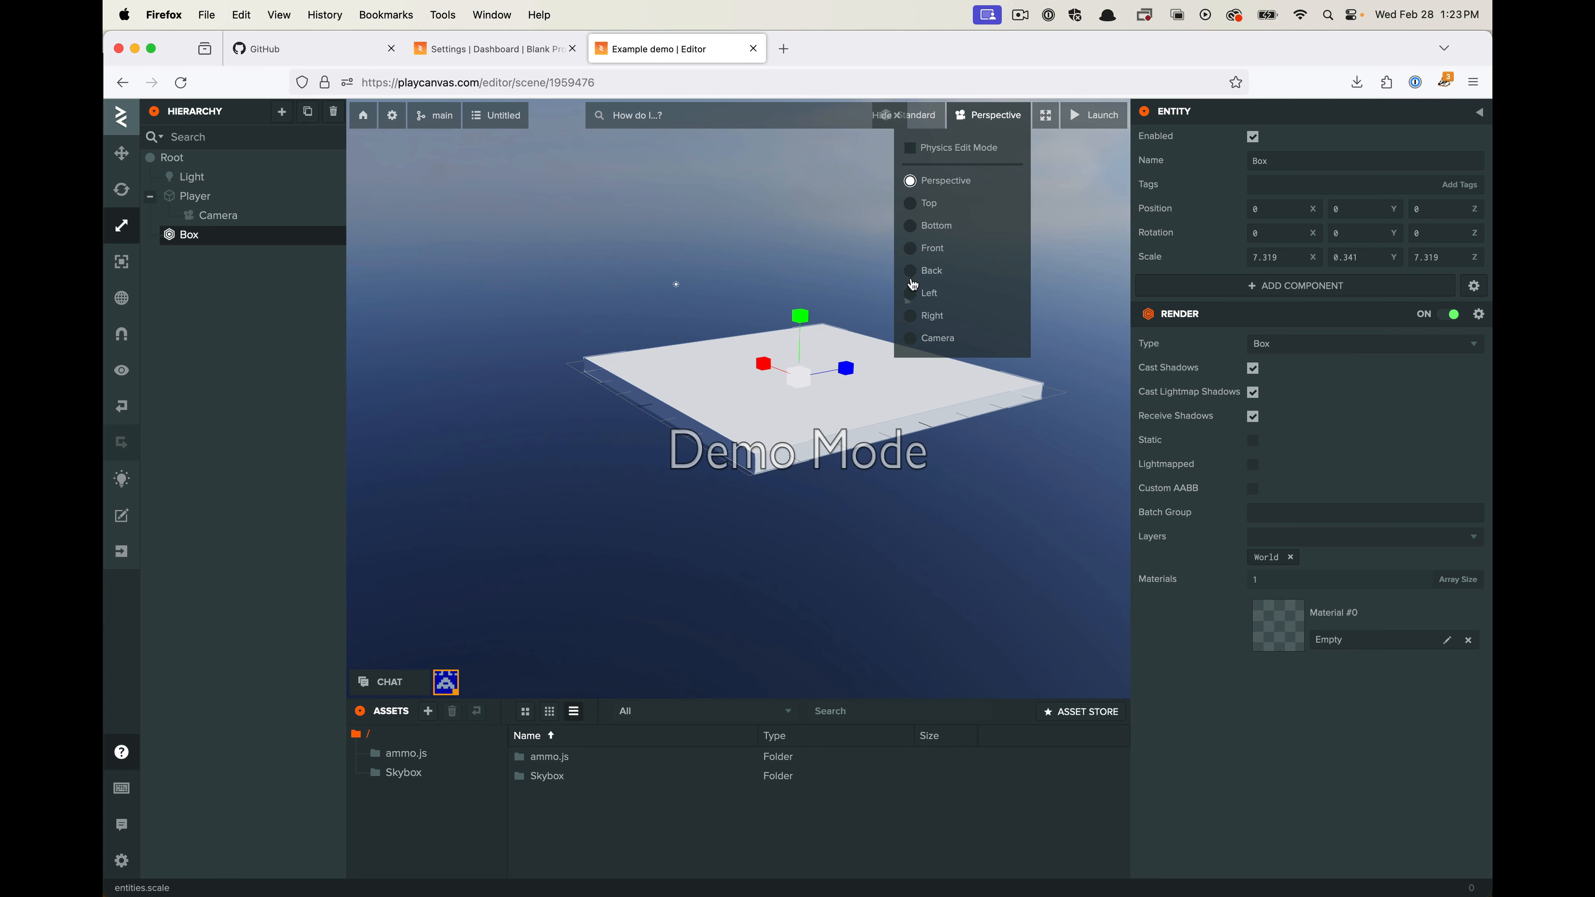
{"action": "left_click", "coordinate": [912, 299]}
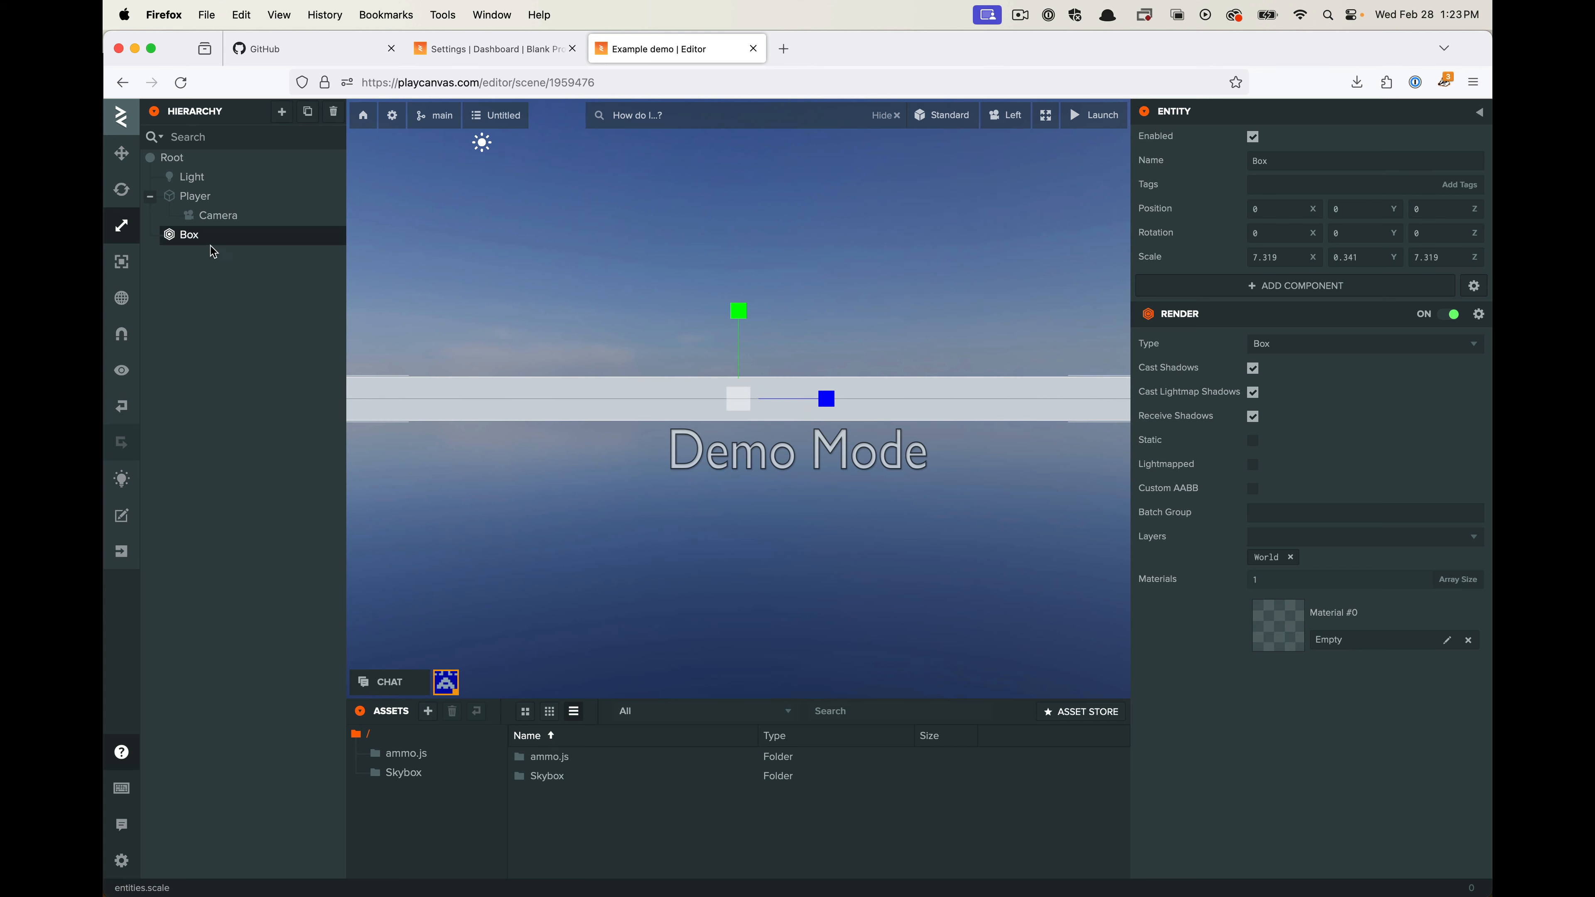
{"action": "left_click", "coordinate": [122, 153]}
{"action": "mouse_move", "coordinate": [744, 314]}
{"action": "left_mouse_down"}
{"action": "mouse_move", "coordinate": [740, 374]}
{"action": "mouse_move", "coordinate": [752, 330]}
{"action": "left_mouse_up"}
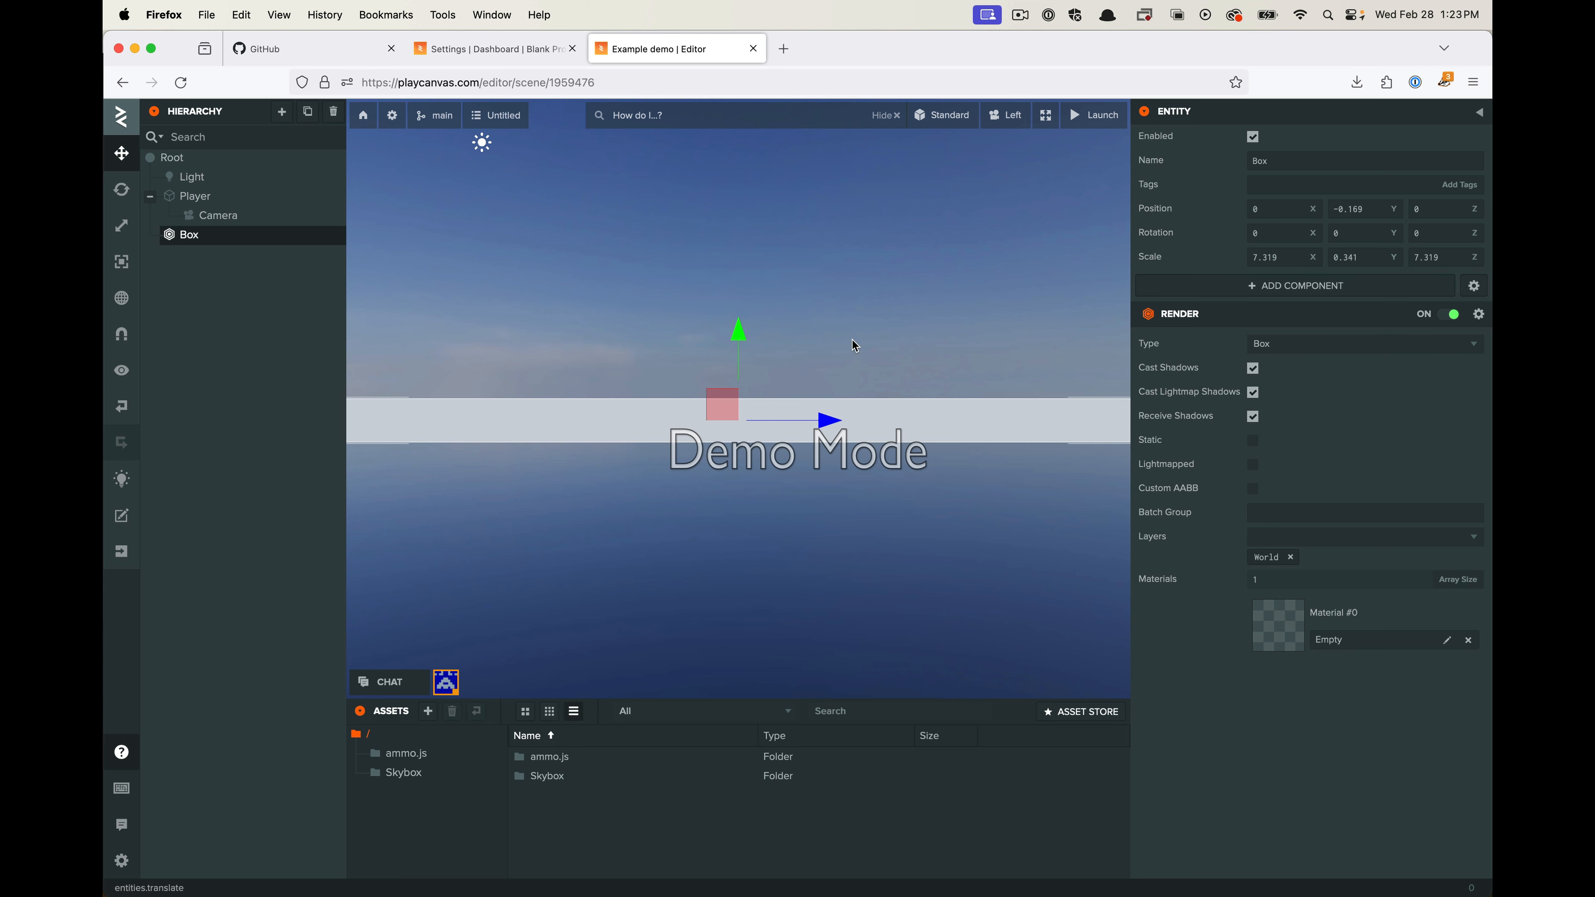
Return the viewport from the Left view to Perspective and view the Box slab from above
{"action": "middle_click_drag", "start_coordinate": [725, 490], "coordinate": [775, 500]}
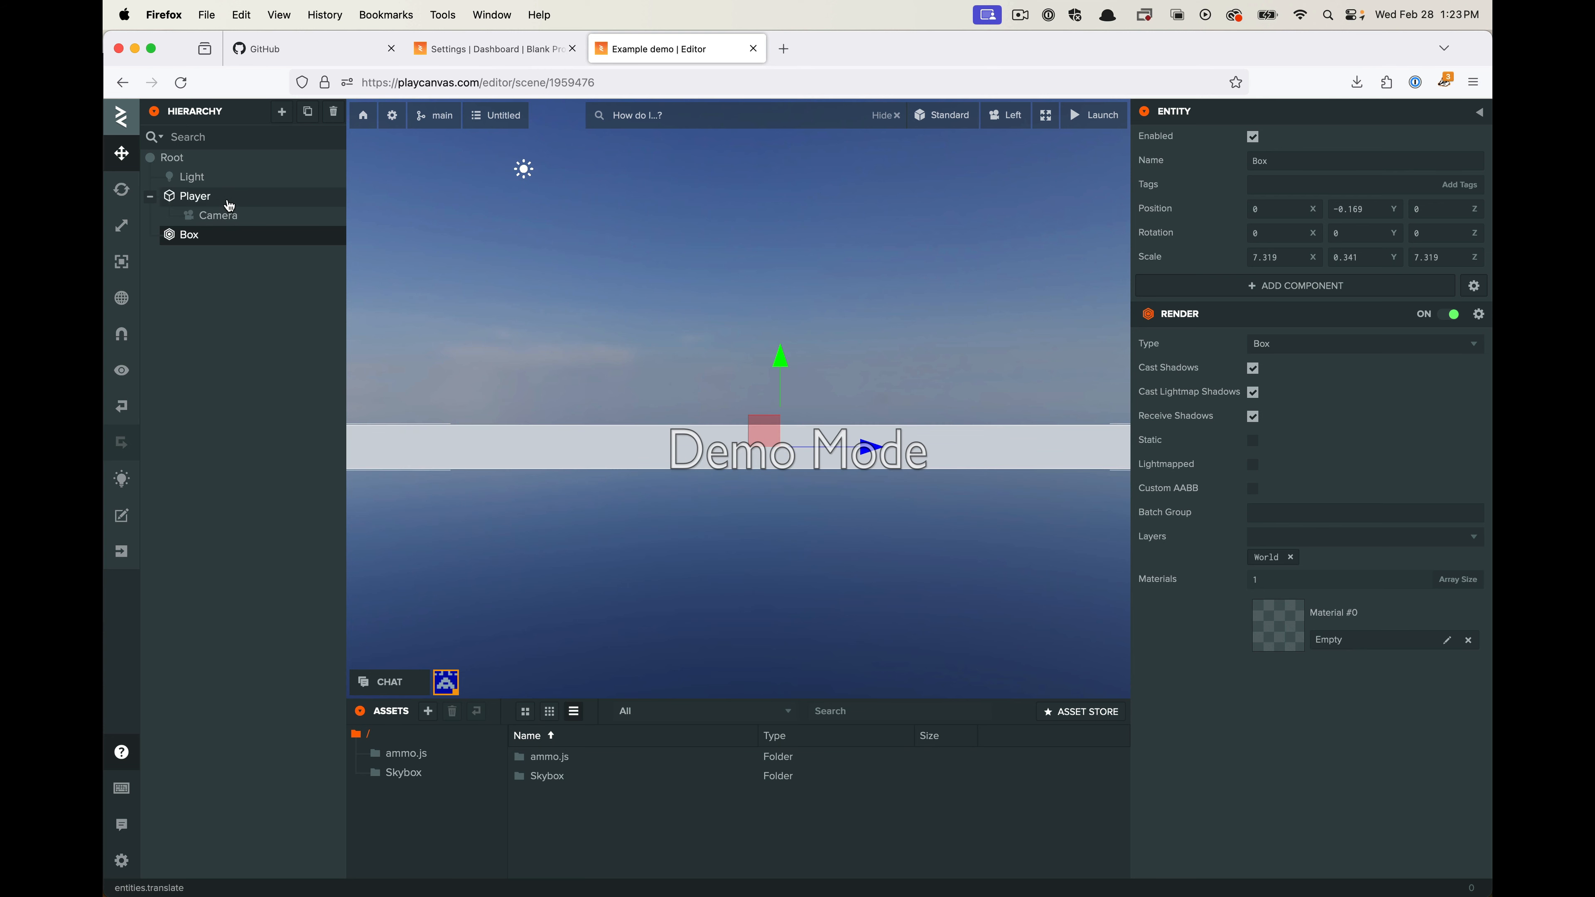
{"action": "mouse_move", "coordinate": [1060, 129]}
{"action": "left_click", "coordinate": [948, 120]}
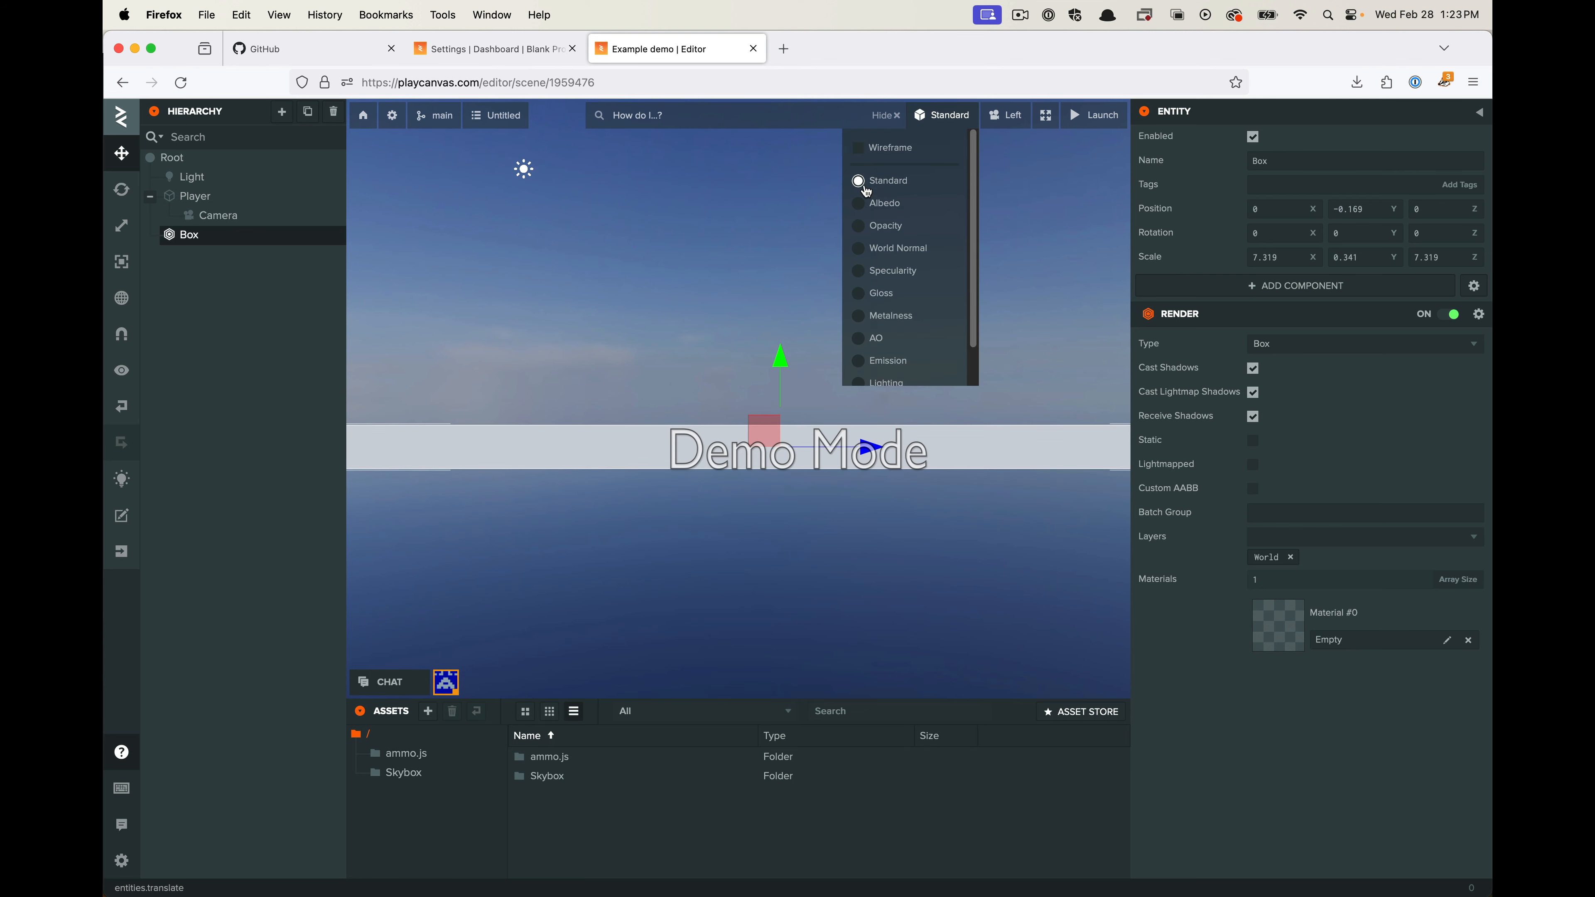
{"action": "mouse_move", "coordinate": [1002, 118]}
{"action": "left_click", "coordinate": [923, 180]}
{"action": "left_click_drag", "start_coordinate": [904, 299], "coordinate": [659, 270]}
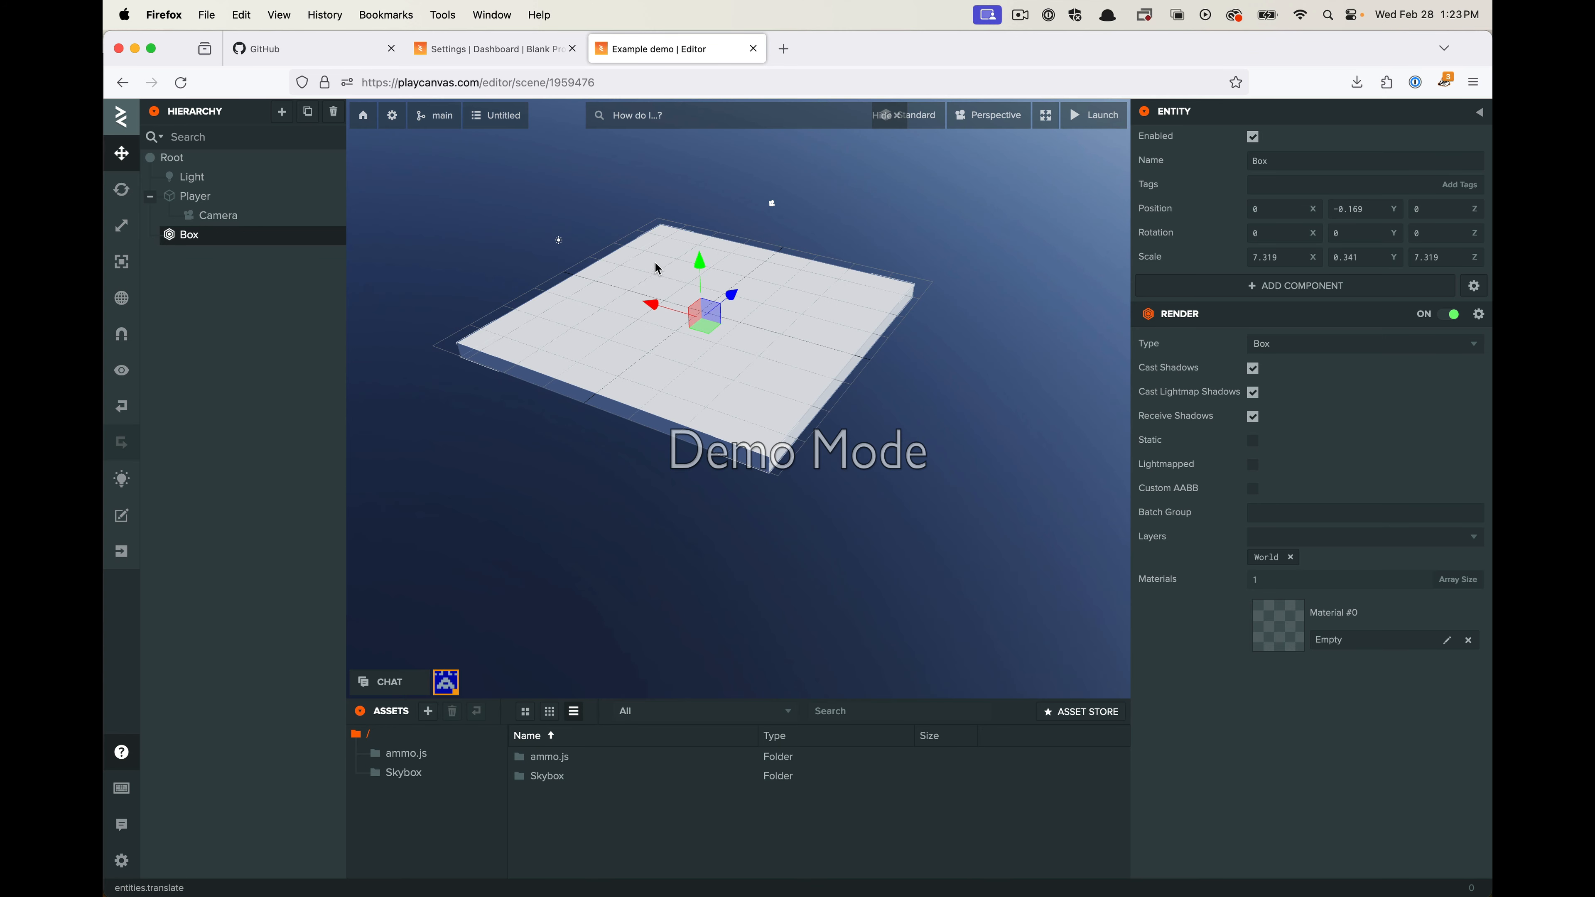
{"action": "scroll", "coordinate": [659, 271], "scroll_direction": "up", "scroll_amount": 5}
Select the Player entity and examine how its collision capsule sits relative to the Box slab
{"action": "left_click", "coordinate": [189, 196]}
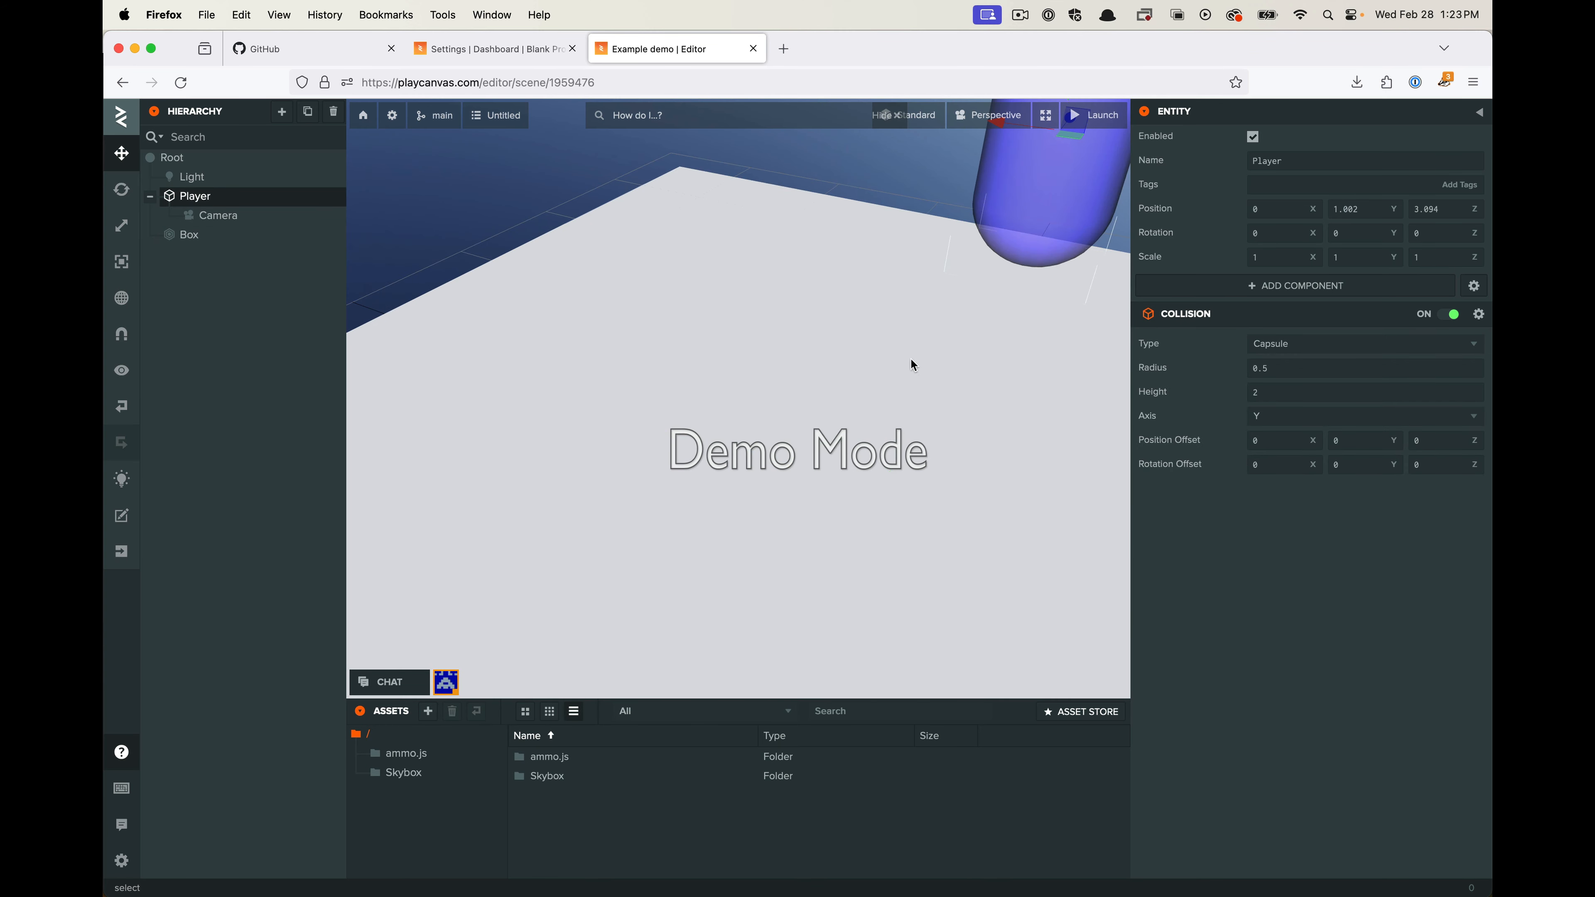
{"action": "scroll", "coordinate": [716, 378], "scroll_direction": "down", "scroll_amount": 5}
{"action": "left_click_drag", "start_coordinate": [1015, 526], "coordinate": [747, 371]}
{"action": "middle_click_drag", "start_coordinate": [927, 399], "coordinate": [550, 402]}
{"action": "scroll", "coordinate": [764, 475], "scroll_direction": "up", "scroll_amount": 5}
{"action": "middle_click_drag", "start_coordinate": [568, 517], "coordinate": [697, 478]}
{"action": "left_click_drag", "start_coordinate": [696, 478], "coordinate": [740, 552]}
Add a Collision component to the Box entity
{"action": "left_click", "coordinate": [743, 558]}
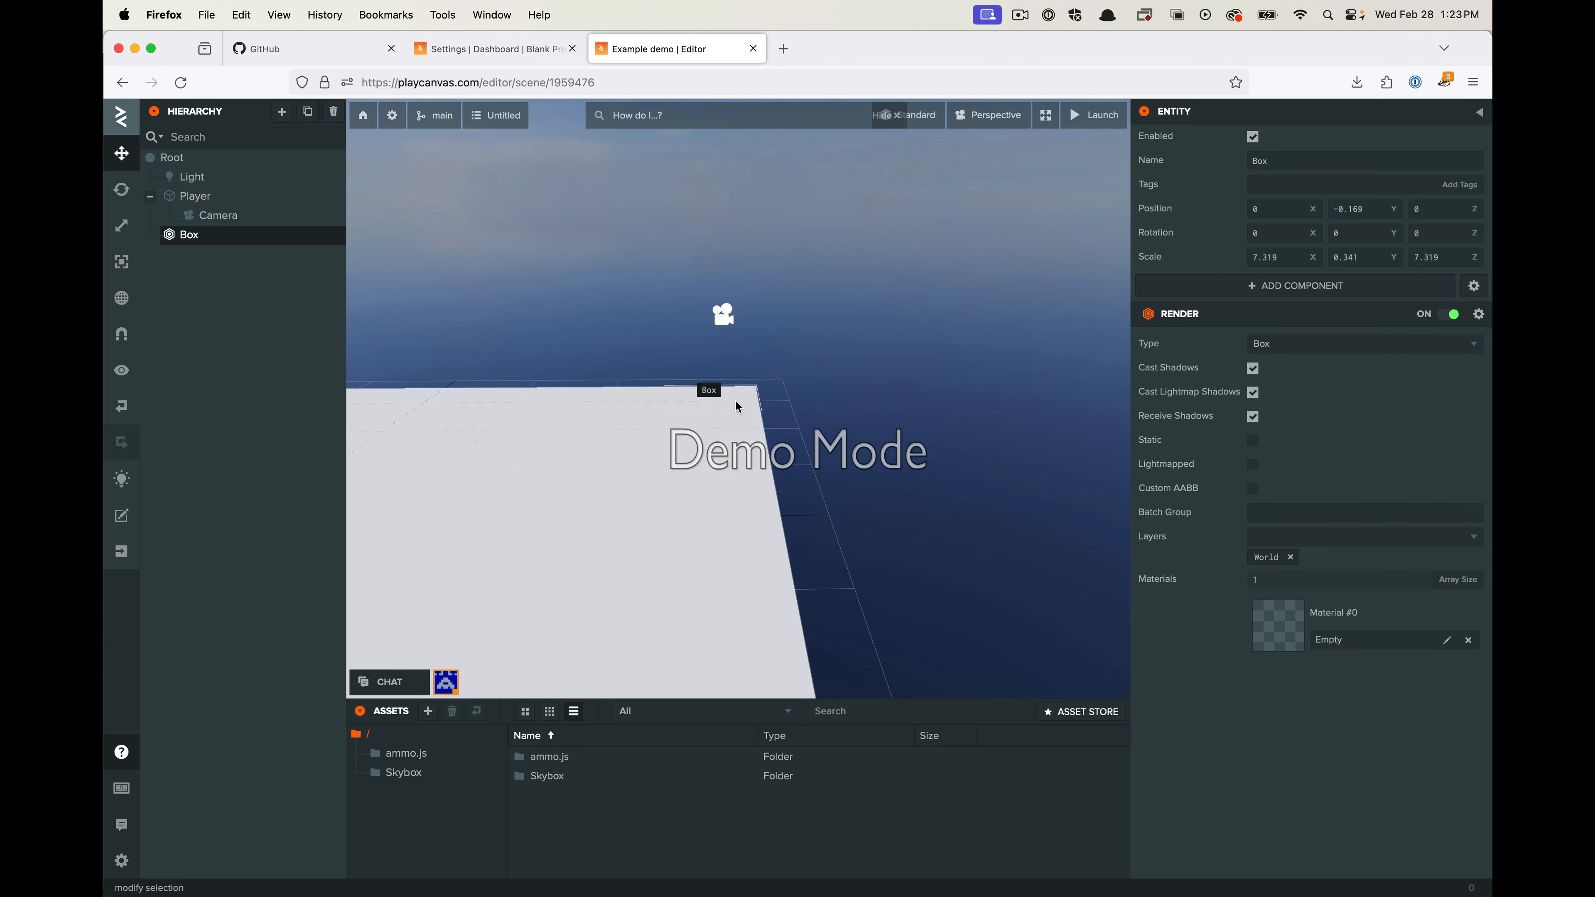
{"action": "left_click", "coordinate": [1357, 285]}
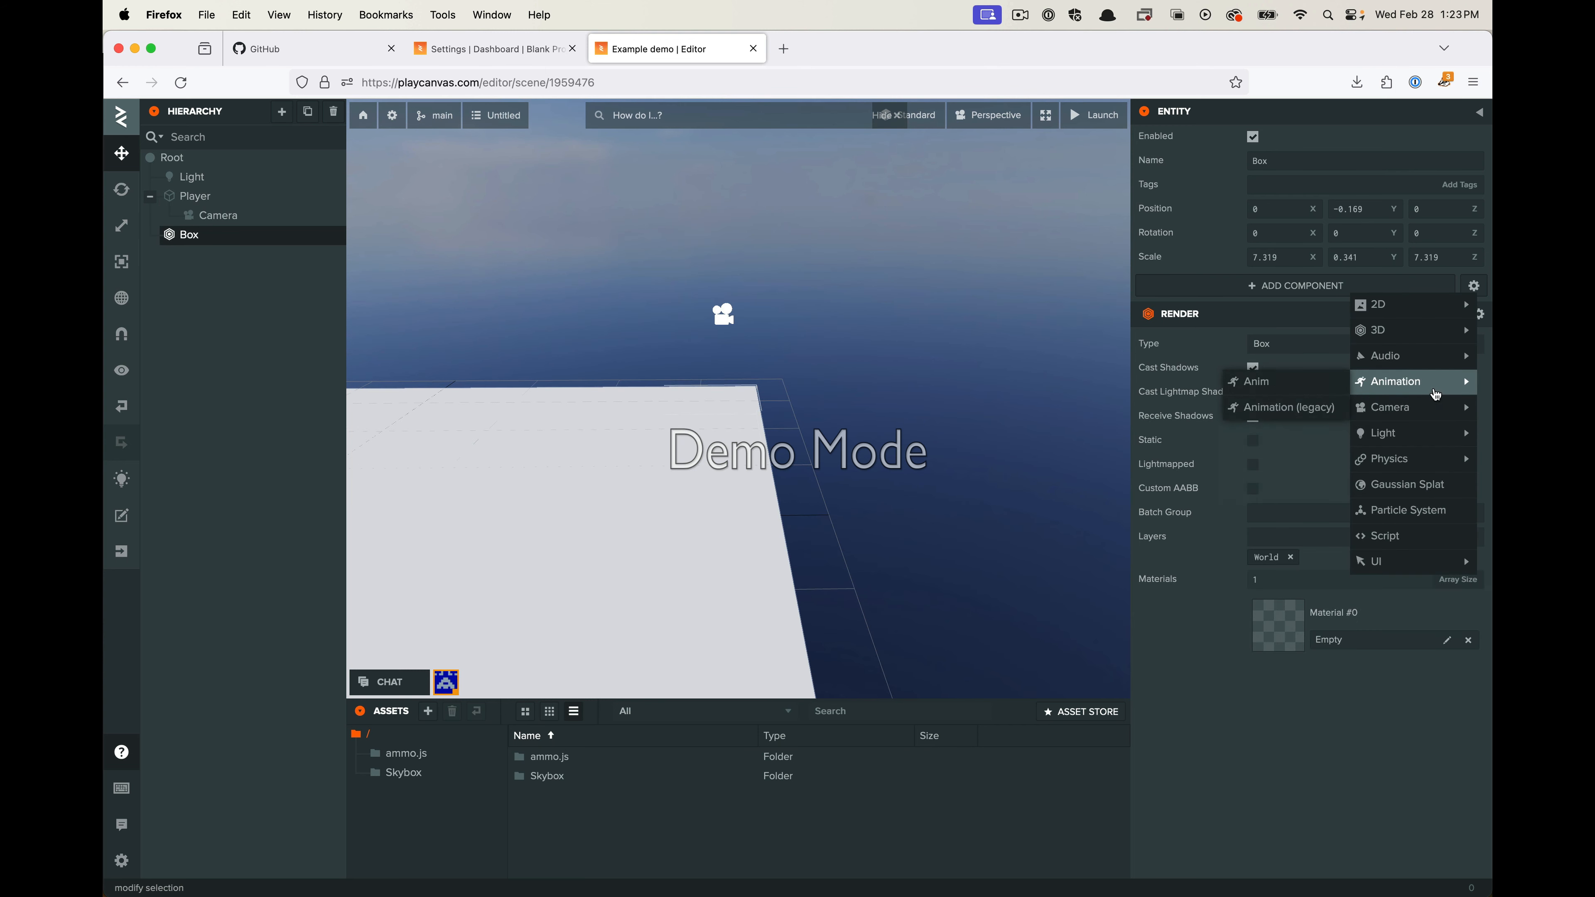
{"action": "mouse_move", "coordinate": [1427, 416]}
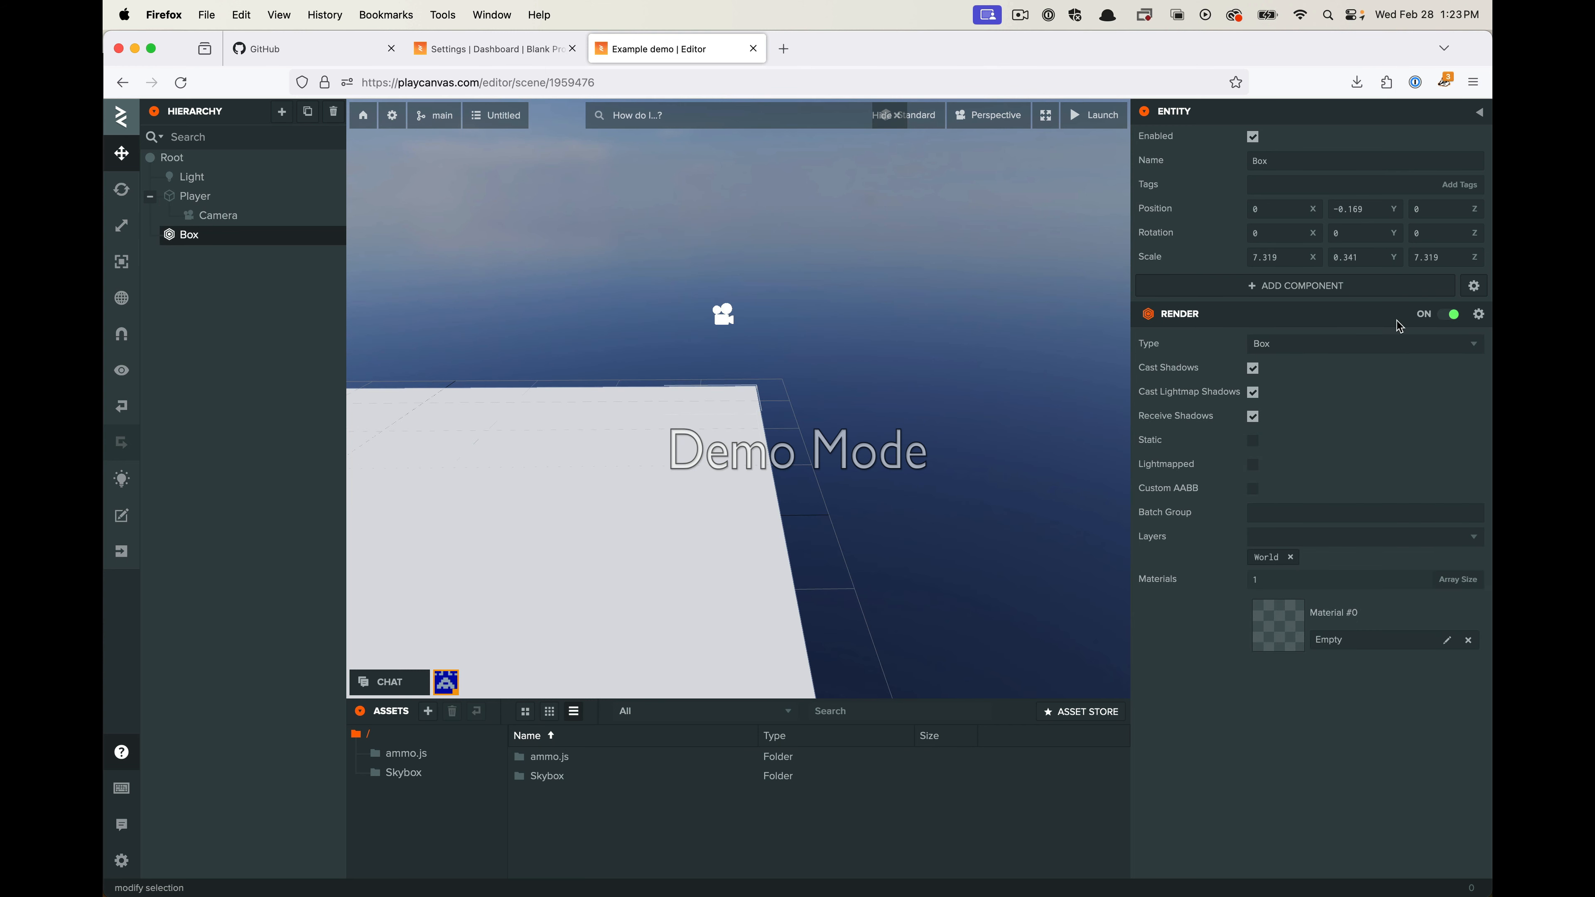
{"action": "left_click", "coordinate": [1338, 286]}
{"action": "mouse_move", "coordinate": [1392, 422]}
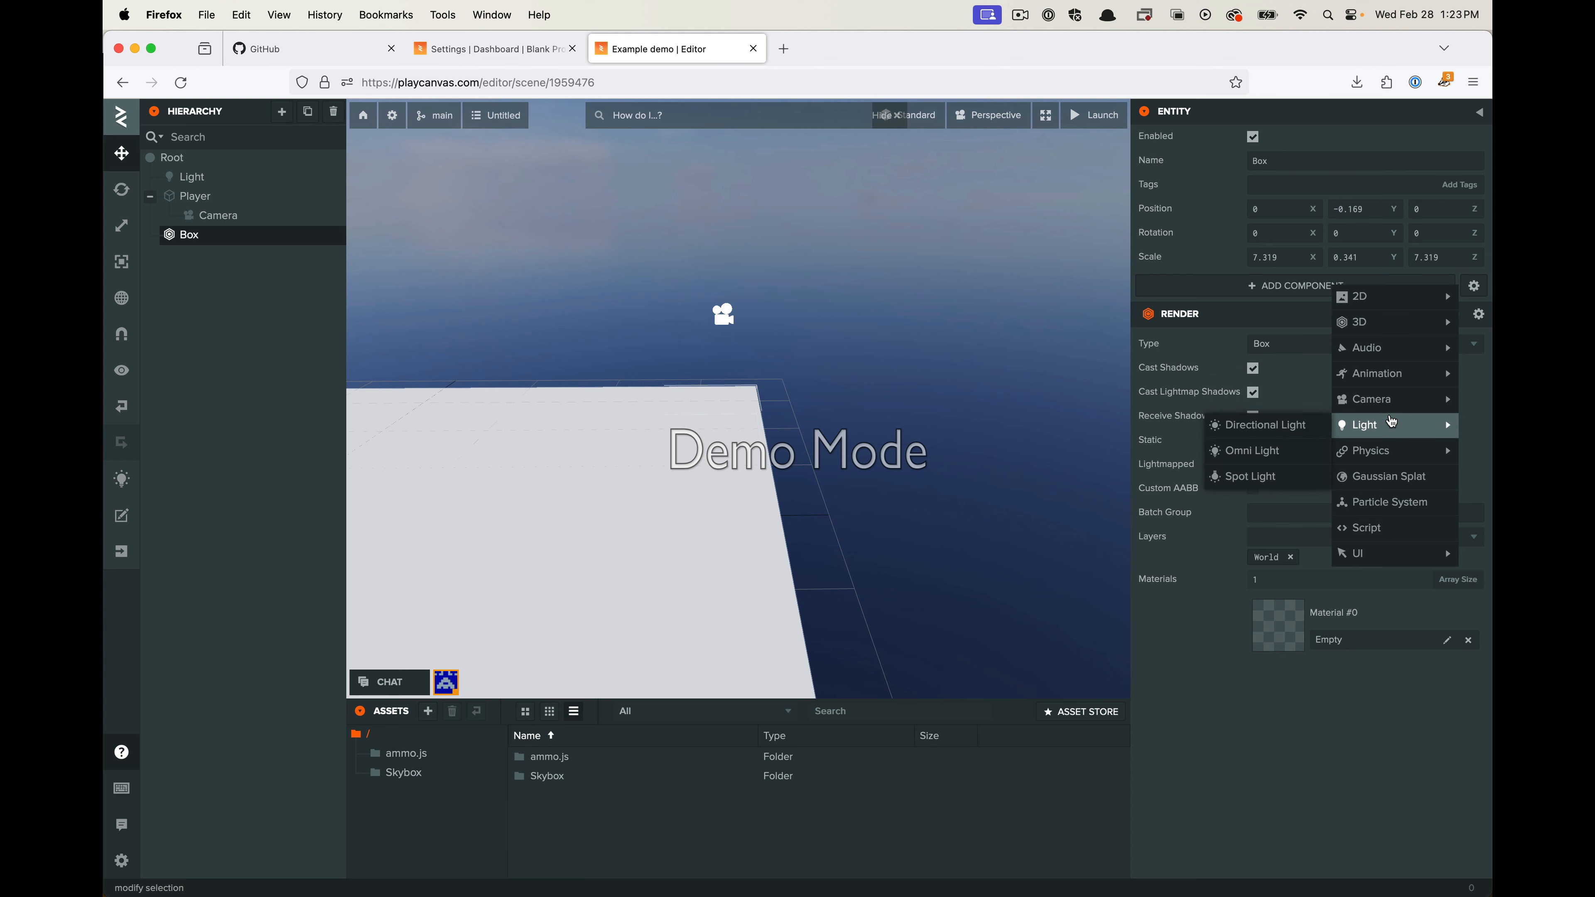
{"action": "mouse_move", "coordinate": [1400, 450]}
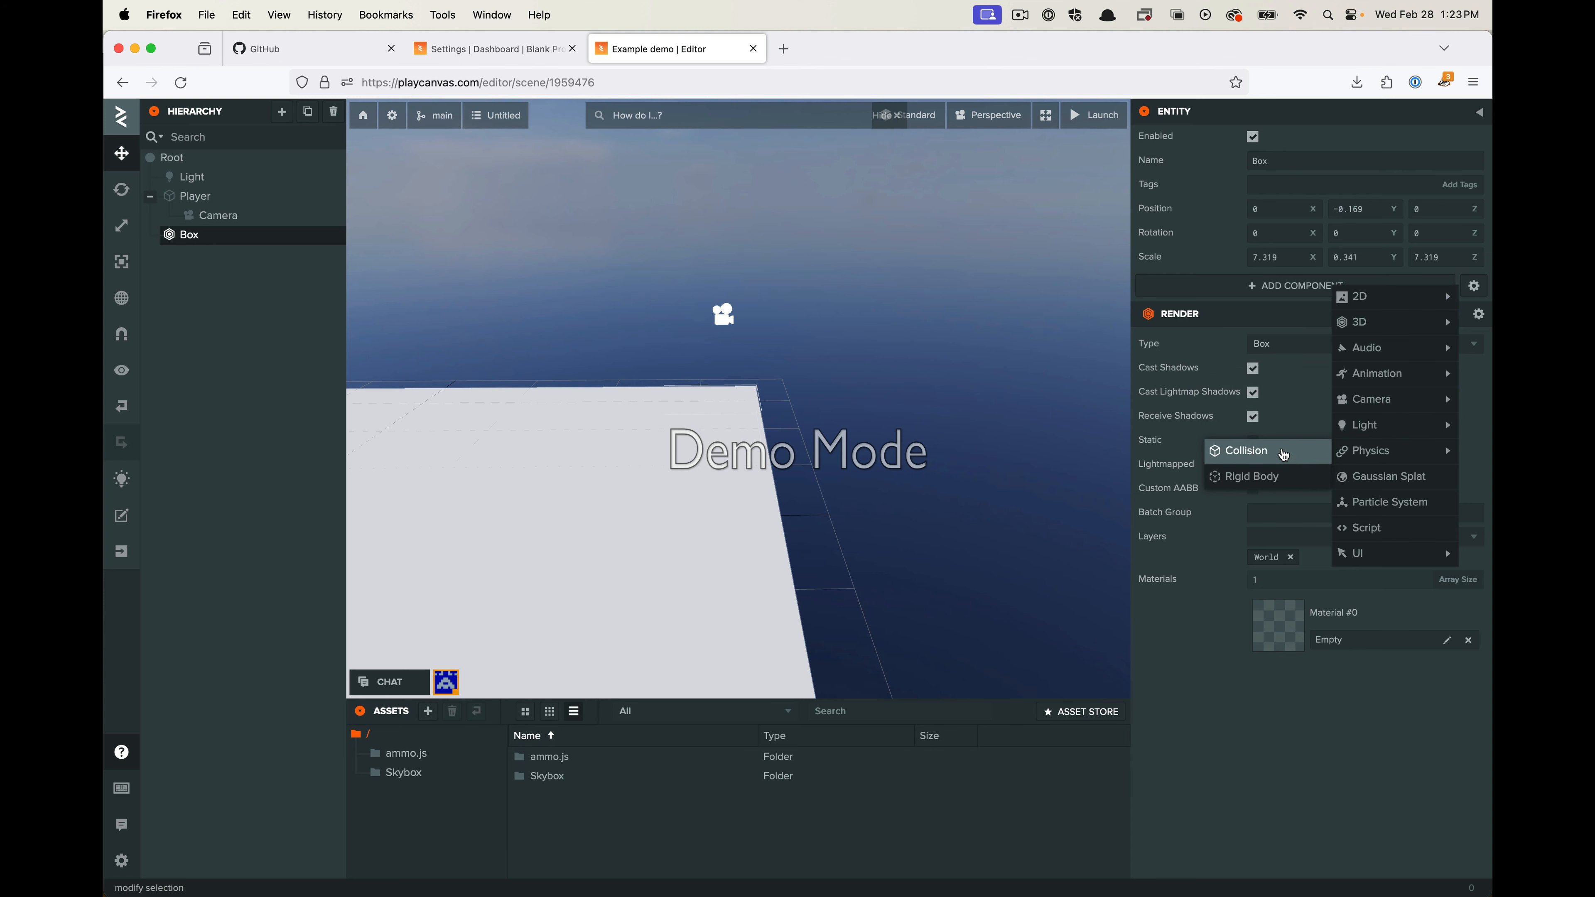
{"action": "left_click", "coordinate": [1250, 450]}
{"action": "scroll", "coordinate": [898, 476], "scroll_direction": "down", "scroll_amount": 5}
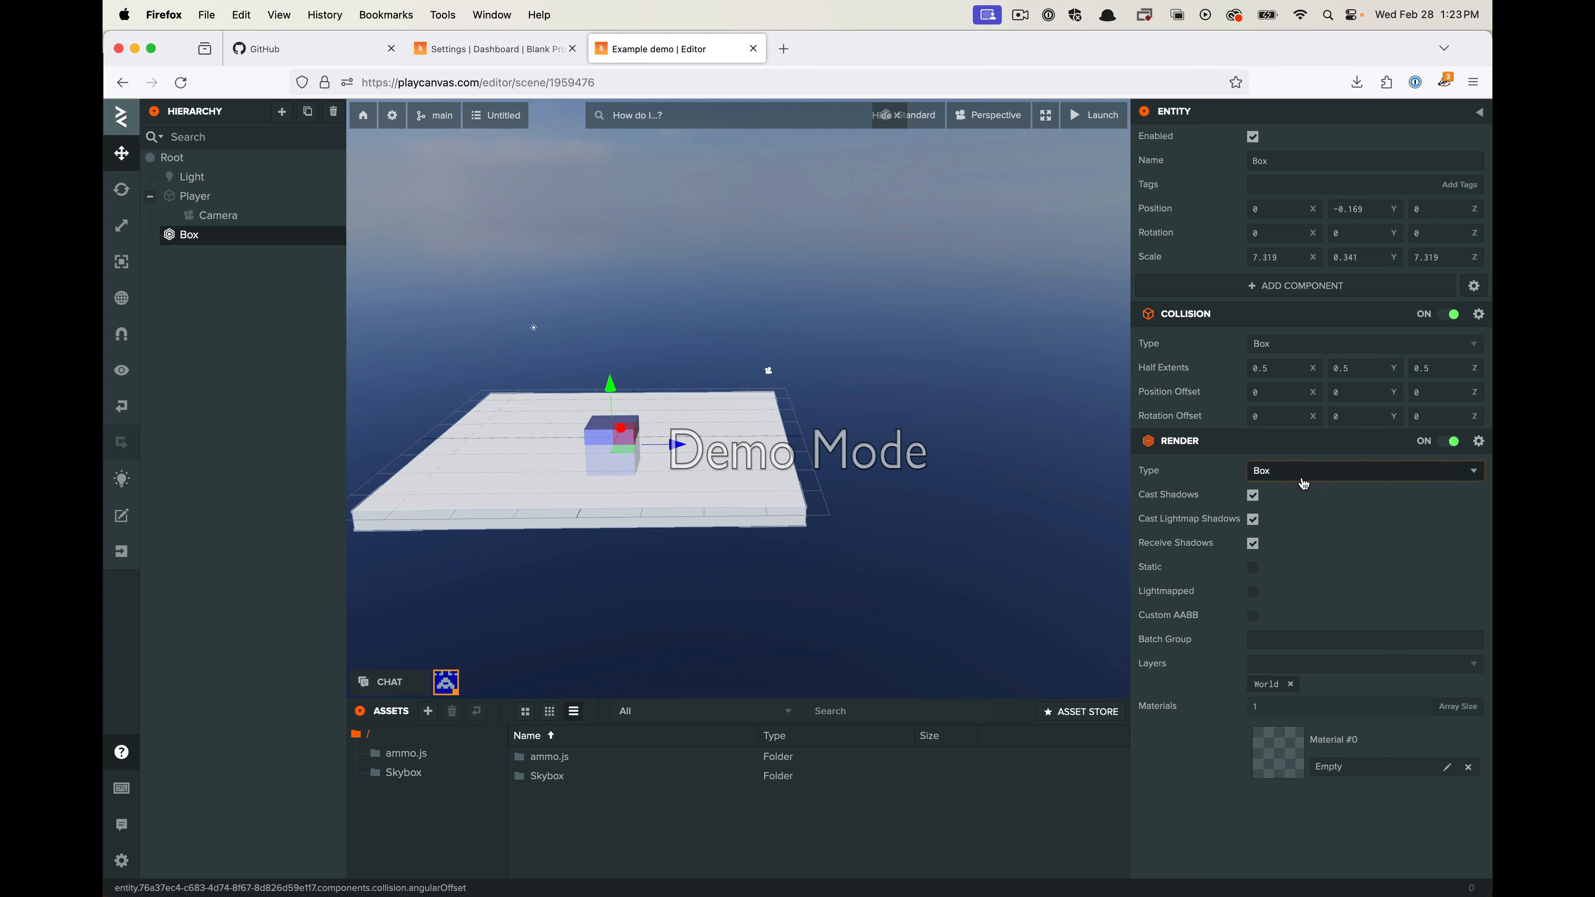
Try the Mesh collision type on the Box entity and switch it back to Box
{"action": "left_click", "coordinate": [1338, 352]}
{"action": "left_click", "coordinate": [1297, 440]}
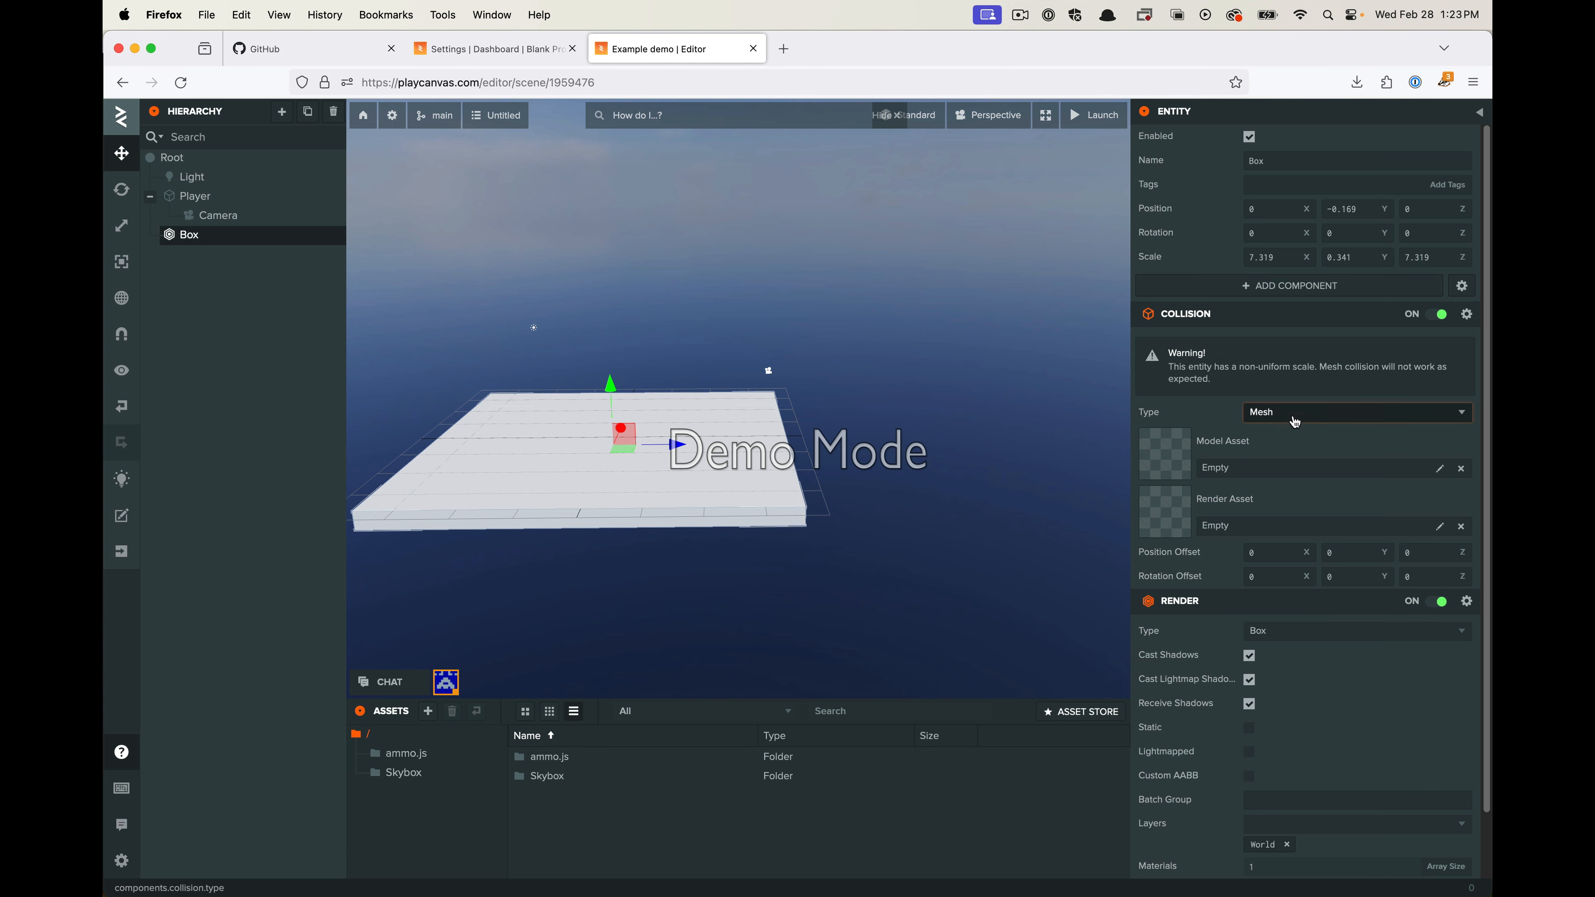
{"action": "left_click_drag", "start_coordinate": [621, 560], "coordinate": [687, 551]}
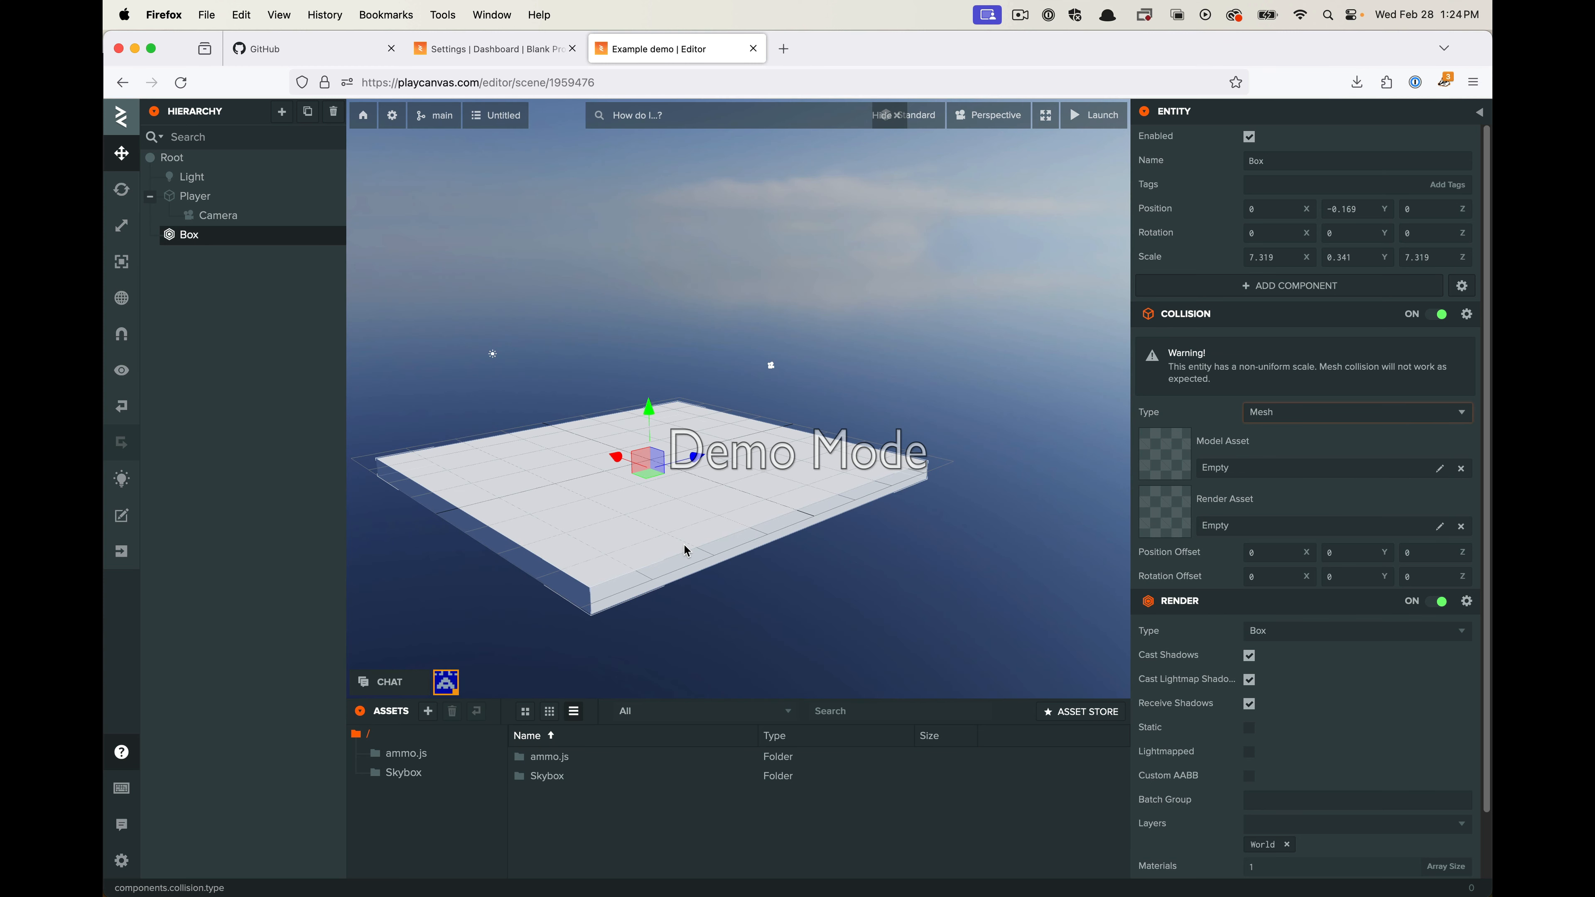
{"action": "left_click", "coordinate": [1315, 421]}
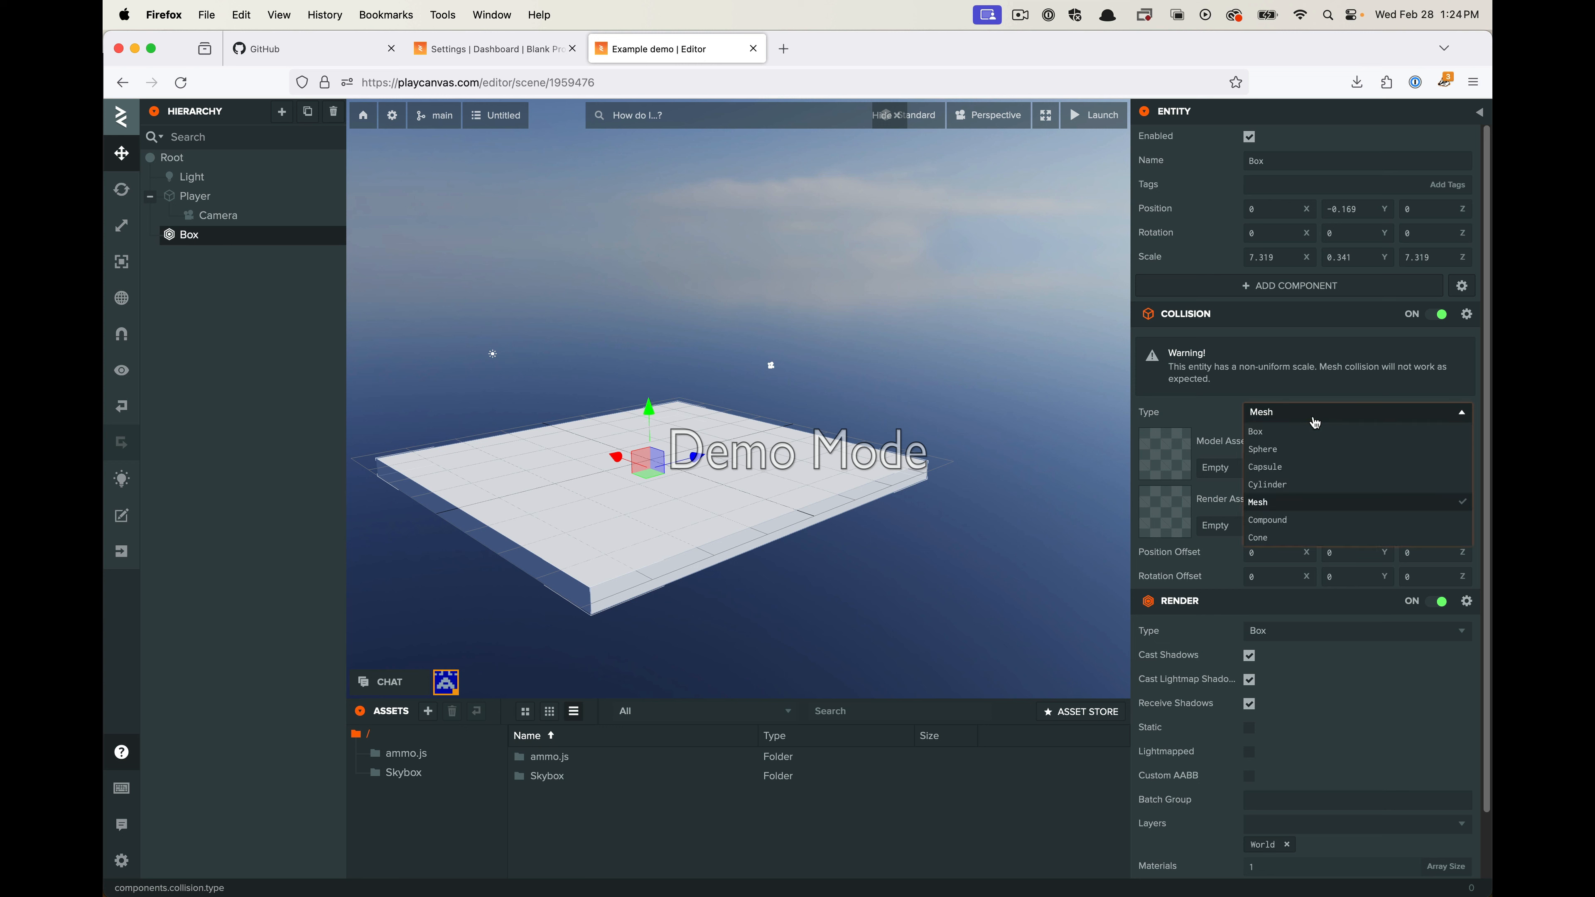
{"action": "left_click", "coordinate": [1281, 432]}
{"action": "left_click_drag", "start_coordinate": [678, 521], "coordinate": [751, 477]}
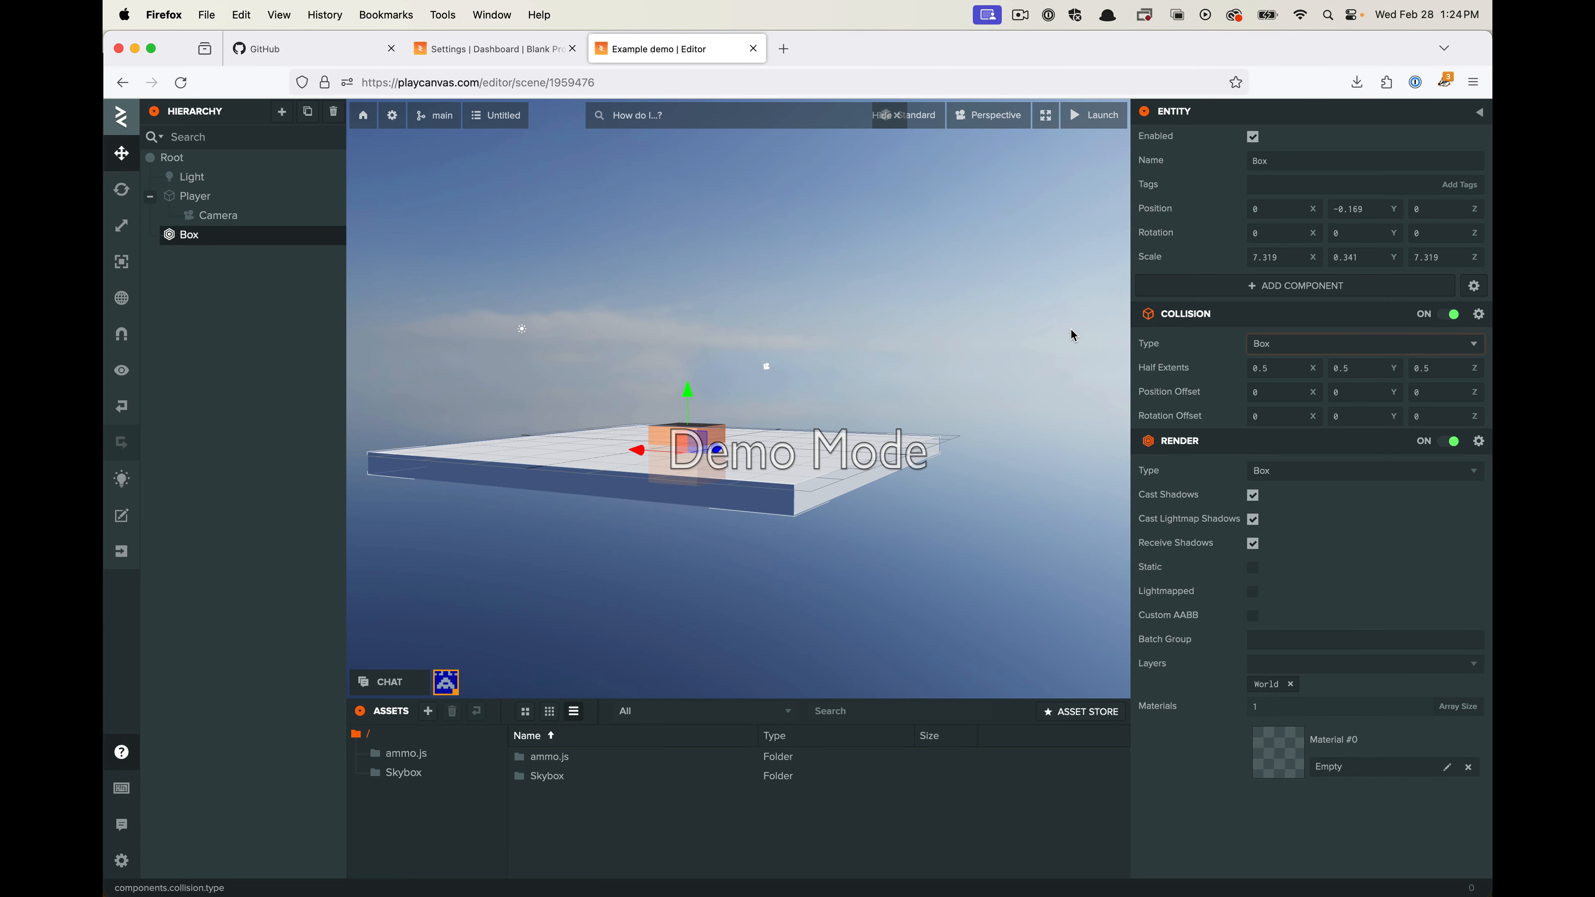
Try to move the Box slightly down along the Y axis and undo the move
{"action": "right_click", "coordinate": [1281, 258]}
{"action": "left_click", "coordinate": [711, 393]}
{"action": "left_click_drag", "start_coordinate": [691, 396], "coordinate": [688, 410]}
{"action": "key", "text": "super+z"}
Set the Box's collision half extents to about 3.641 in X and 3.664 in Z, with a Y position offset of about -0.335
{"action": "mouse_move", "coordinate": [654, 531]}
{"action": "left_mouse_down"}
{"action": "mouse_move", "coordinate": [741, 546]}
{"action": "mouse_move", "coordinate": [662, 533]}
{"action": "left_mouse_up"}
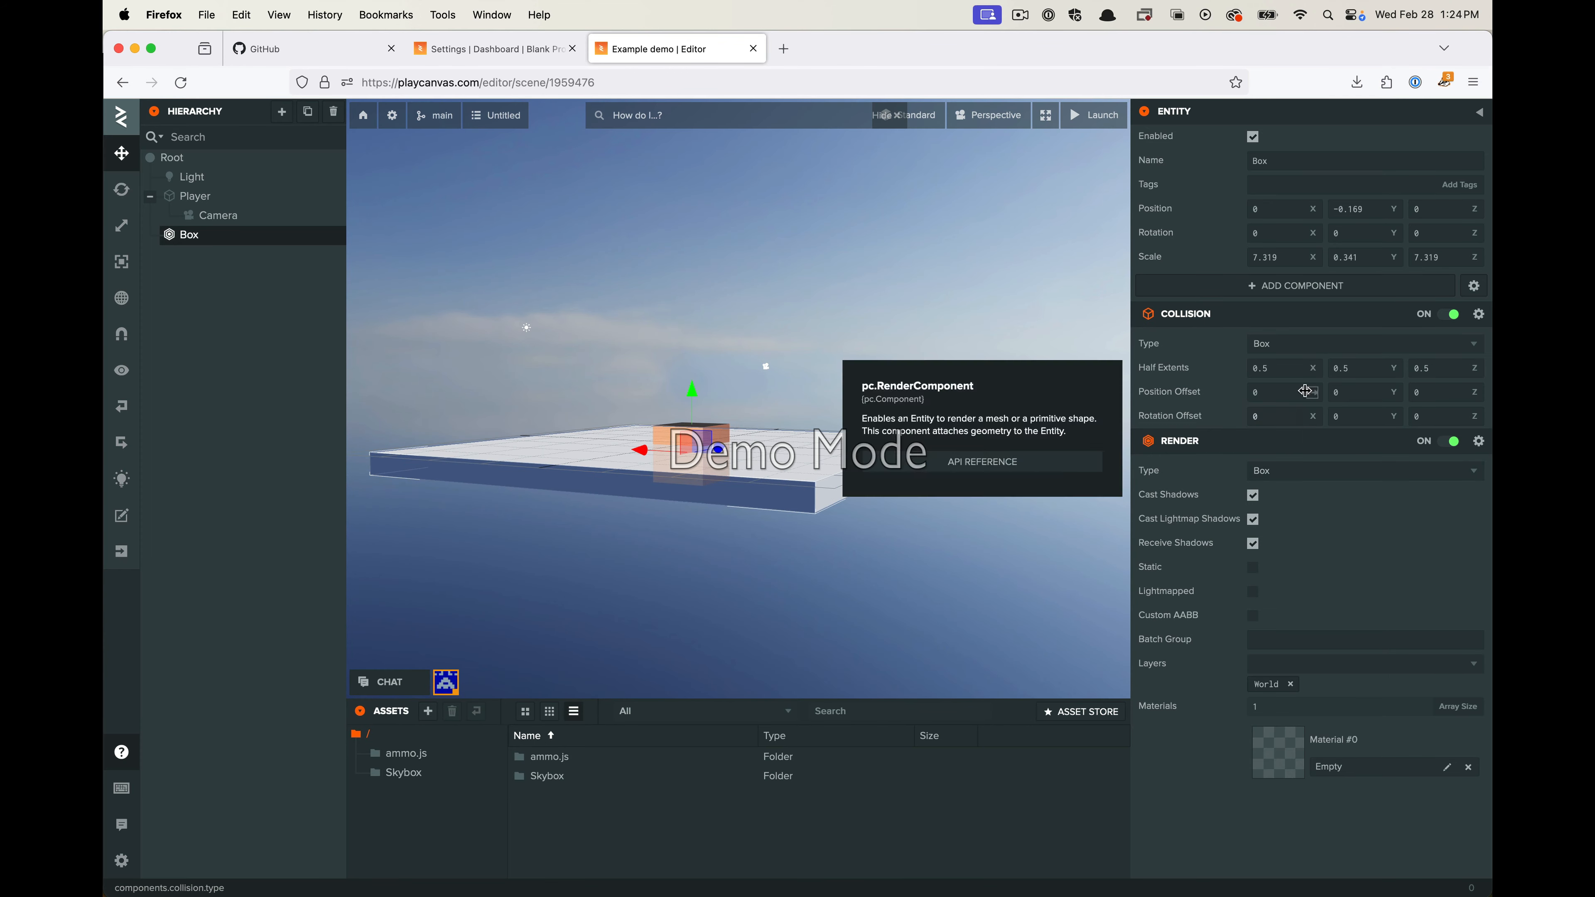
{"action": "left_click_drag", "start_coordinate": [1312, 368], "coordinate": [1312, 368]}
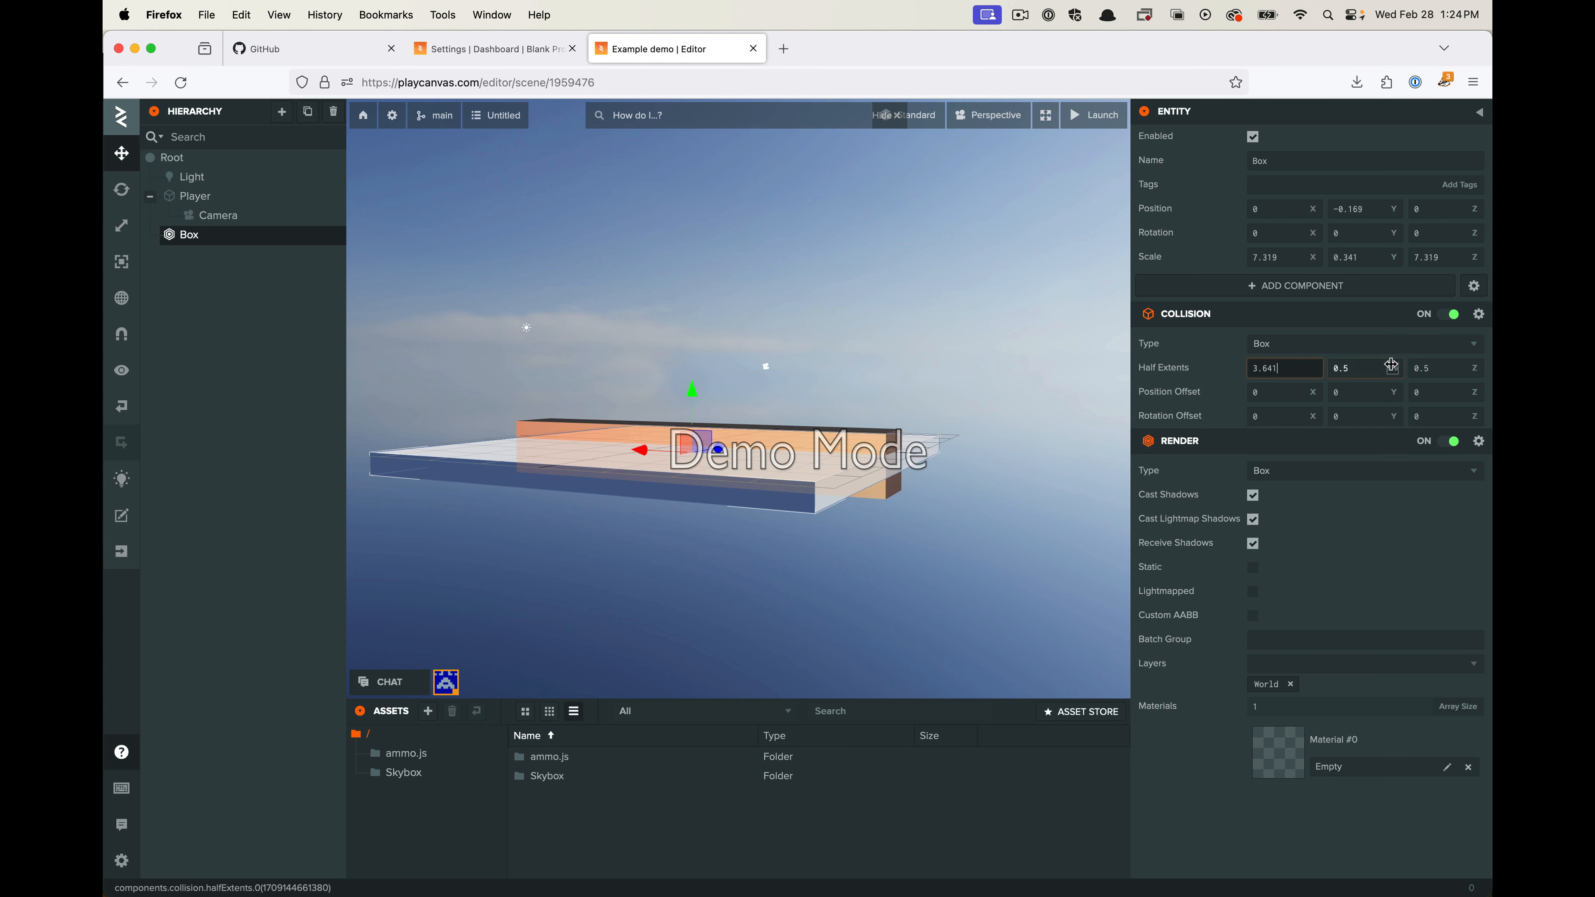
{"action": "left_click_drag", "start_coordinate": [1474, 368], "coordinate": [1392, 392]}
{"action": "left_click", "coordinate": [955, 384]}
{"action": "left_click_drag", "start_coordinate": [955, 383], "coordinate": [597, 456]}
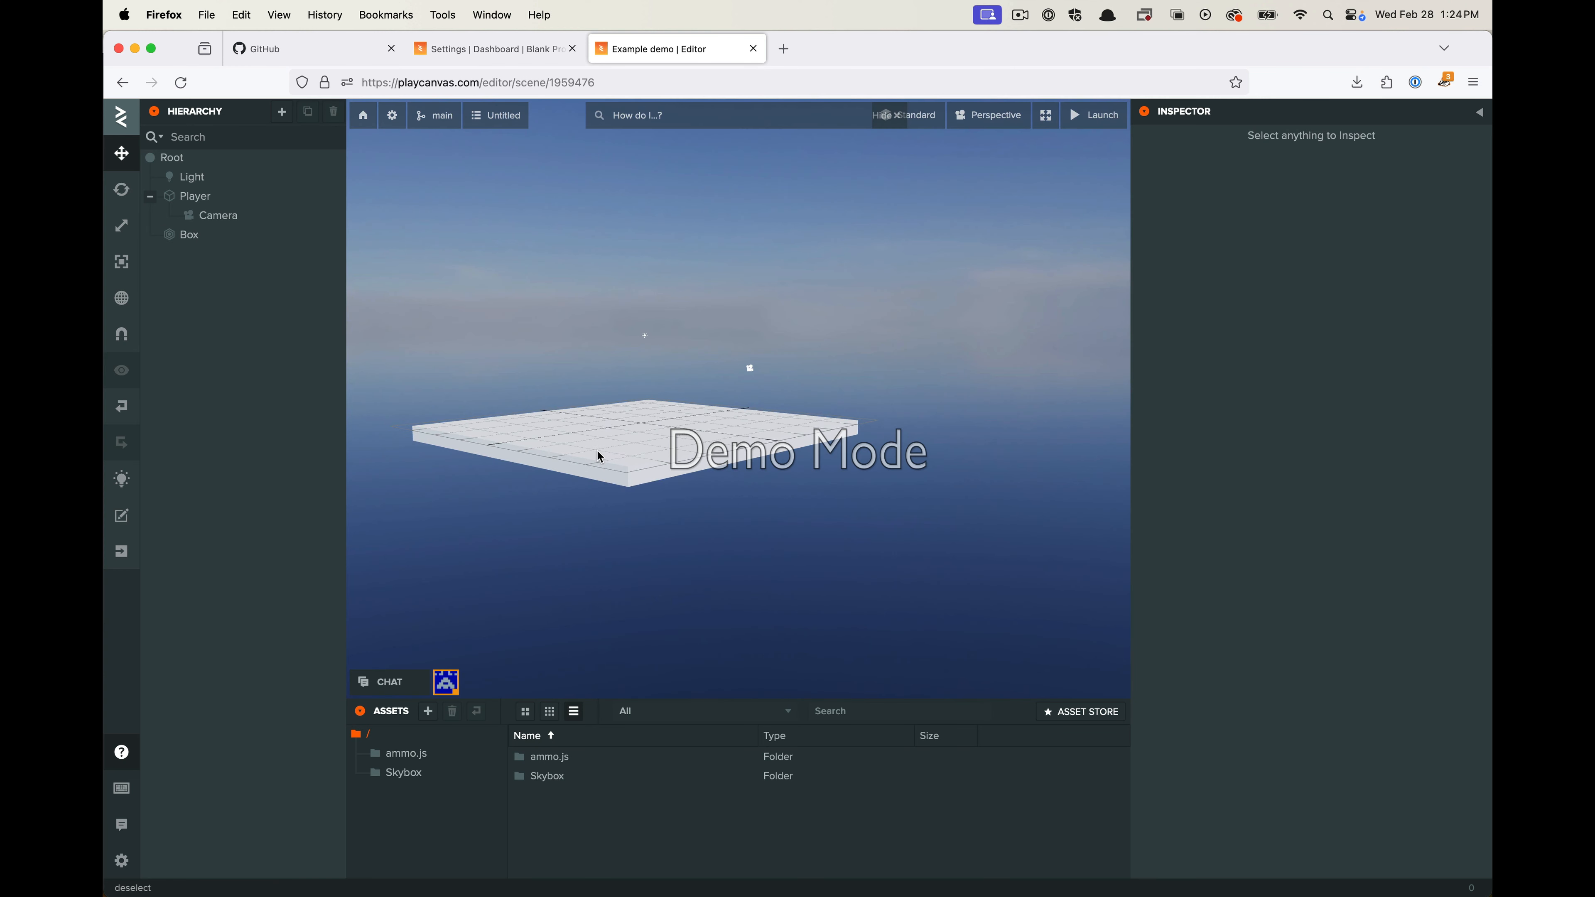
{"action": "left_click", "coordinate": [647, 513]}
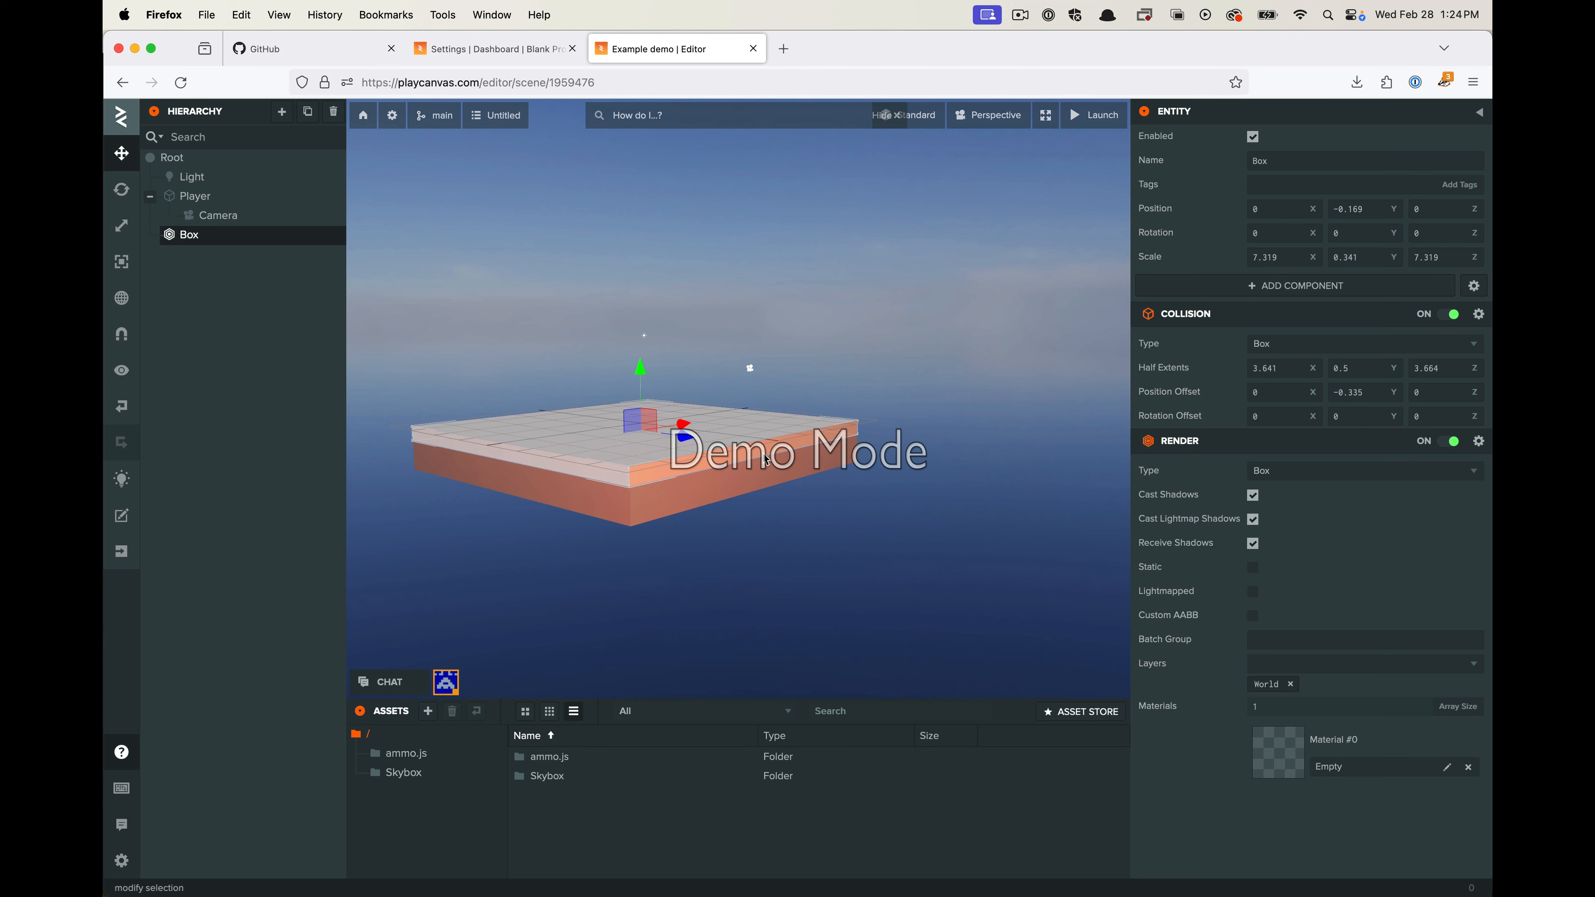
Examine how the collision volume fits the Box from below, from above and close up along its edges
{"action": "left_click_drag", "start_coordinate": [545, 531], "coordinate": [702, 391]}
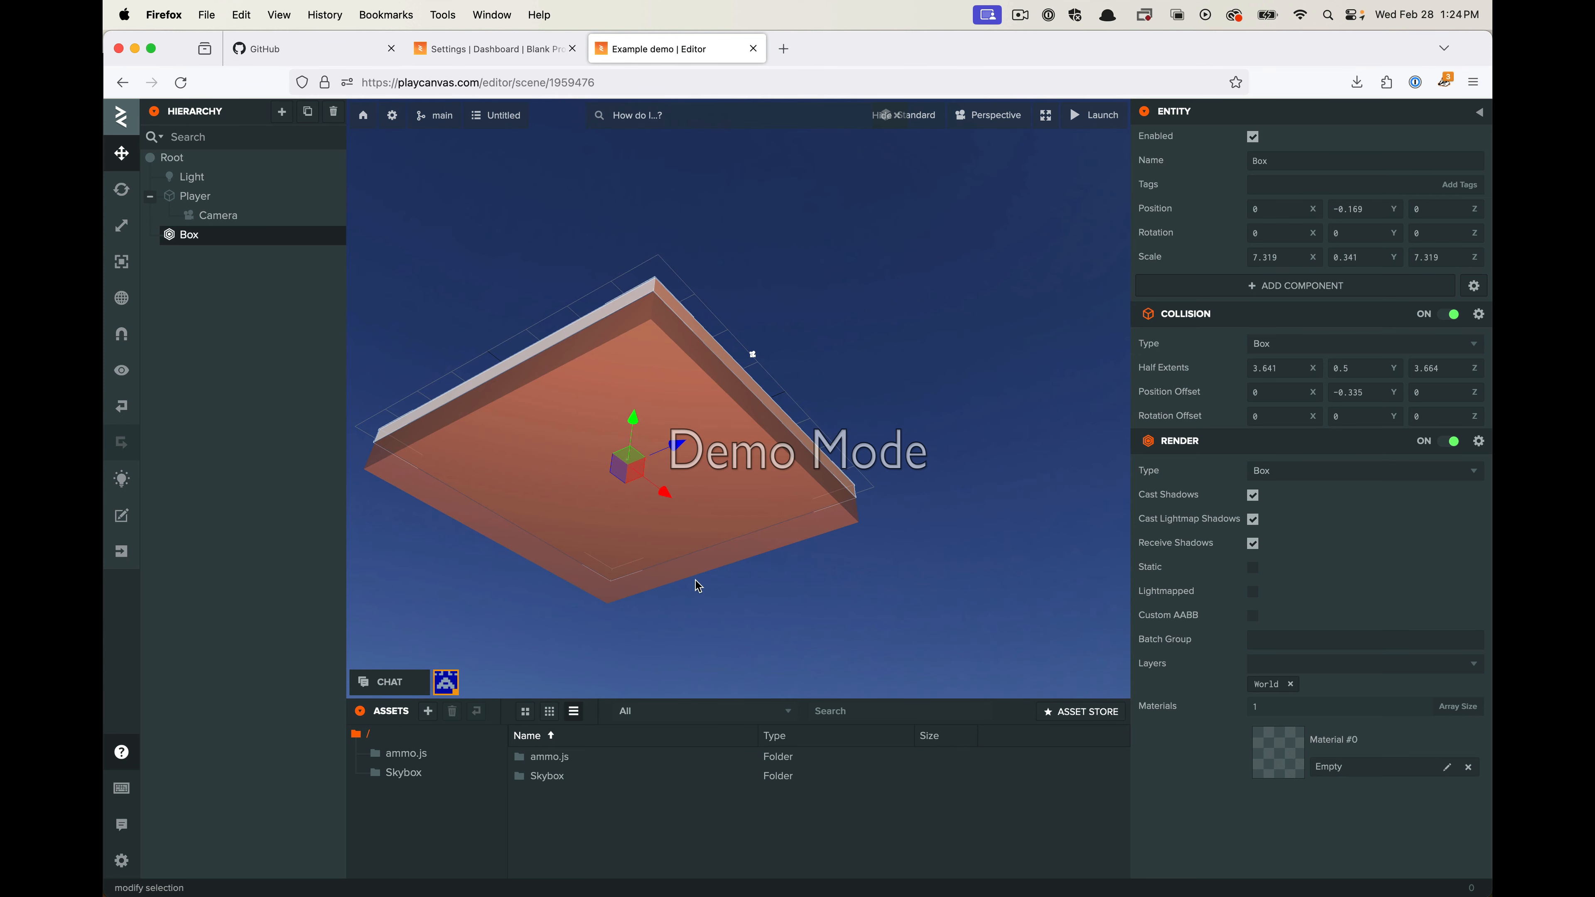
{"action": "left_click_drag", "start_coordinate": [916, 300], "coordinate": [865, 594]}
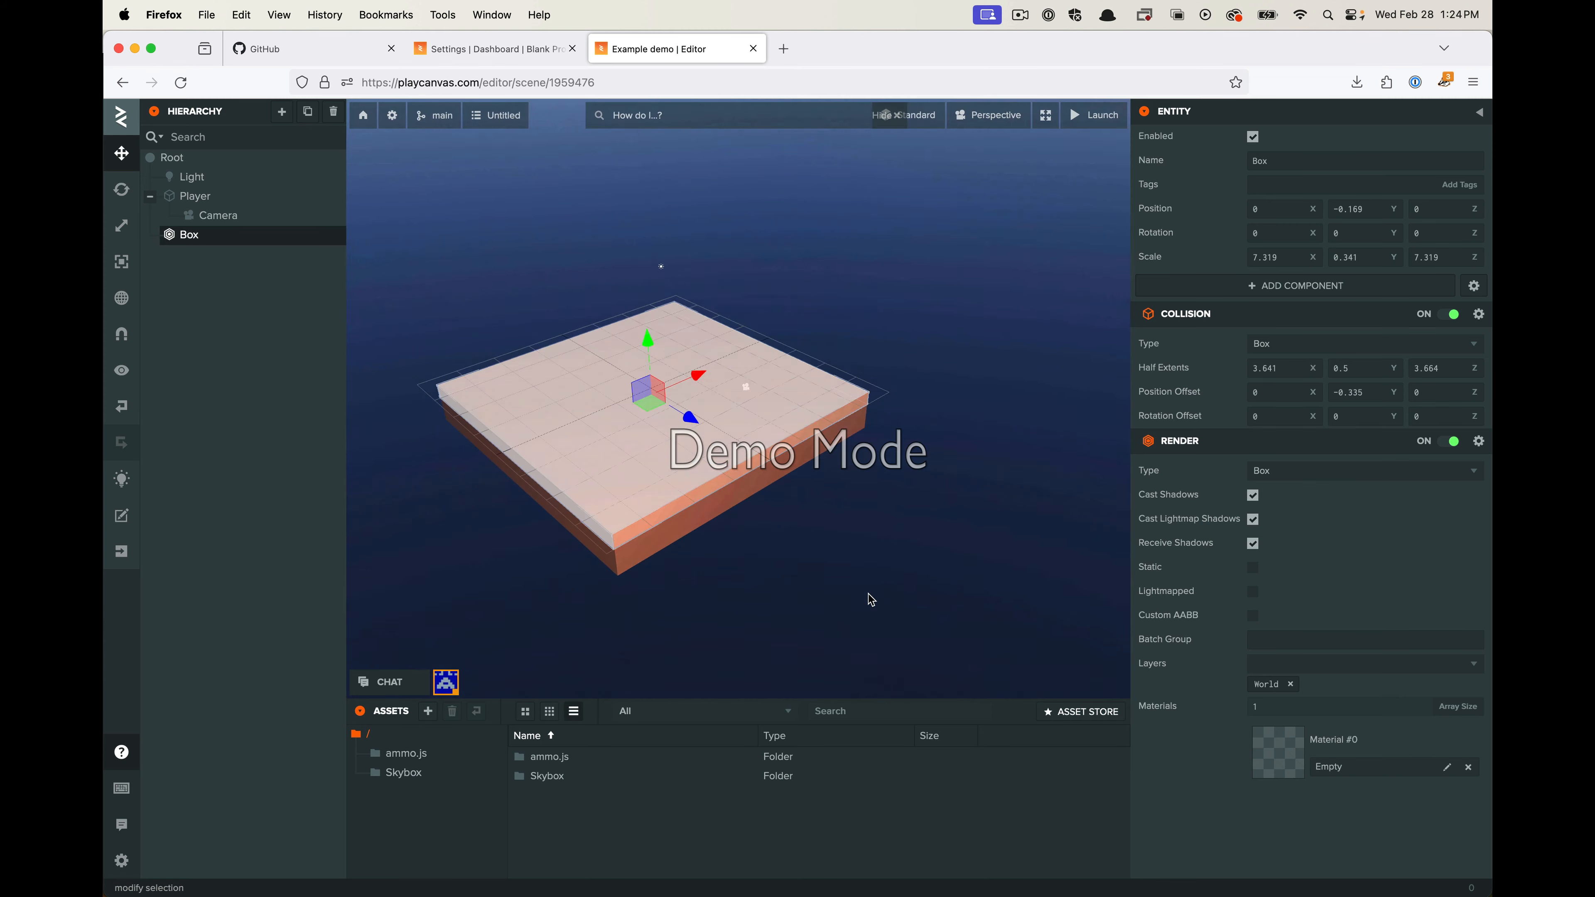
{"action": "left_click", "coordinate": [704, 600]}
{"action": "left_click", "coordinate": [653, 590]}
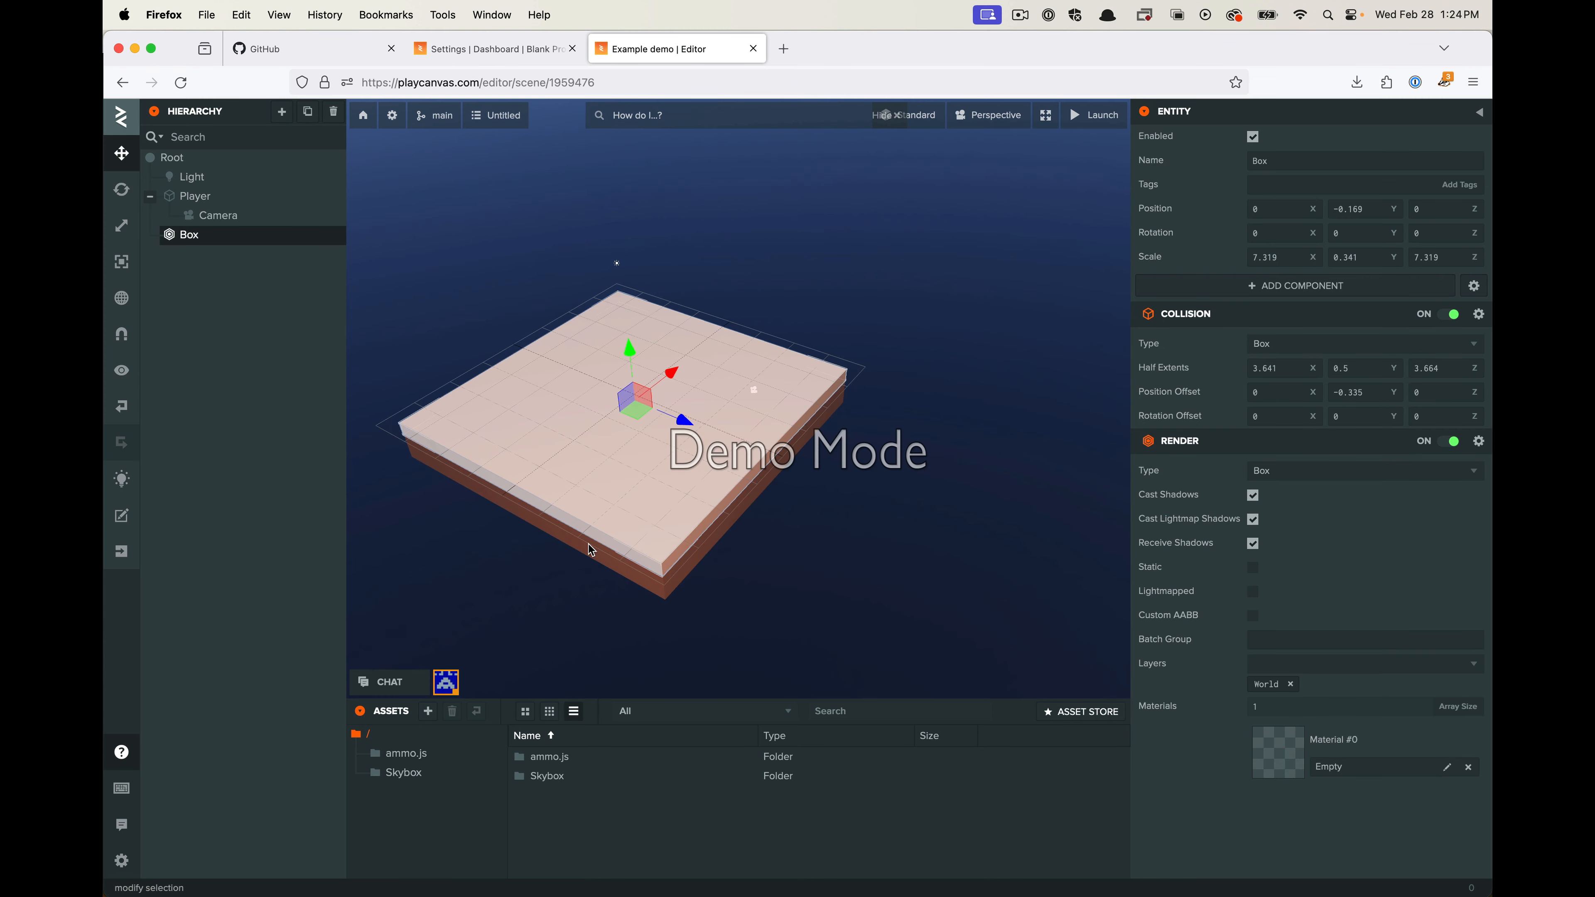
{"action": "scroll", "coordinate": [591, 550], "scroll_direction": "up", "scroll_amount": 5}
{"action": "left_click_drag", "start_coordinate": [841, 532], "coordinate": [990, 431]}
{"action": "left_click_drag", "start_coordinate": [1116, 397], "coordinate": [782, 484]}
{"action": "left_click_drag", "start_coordinate": [815, 353], "coordinate": [662, 427]}
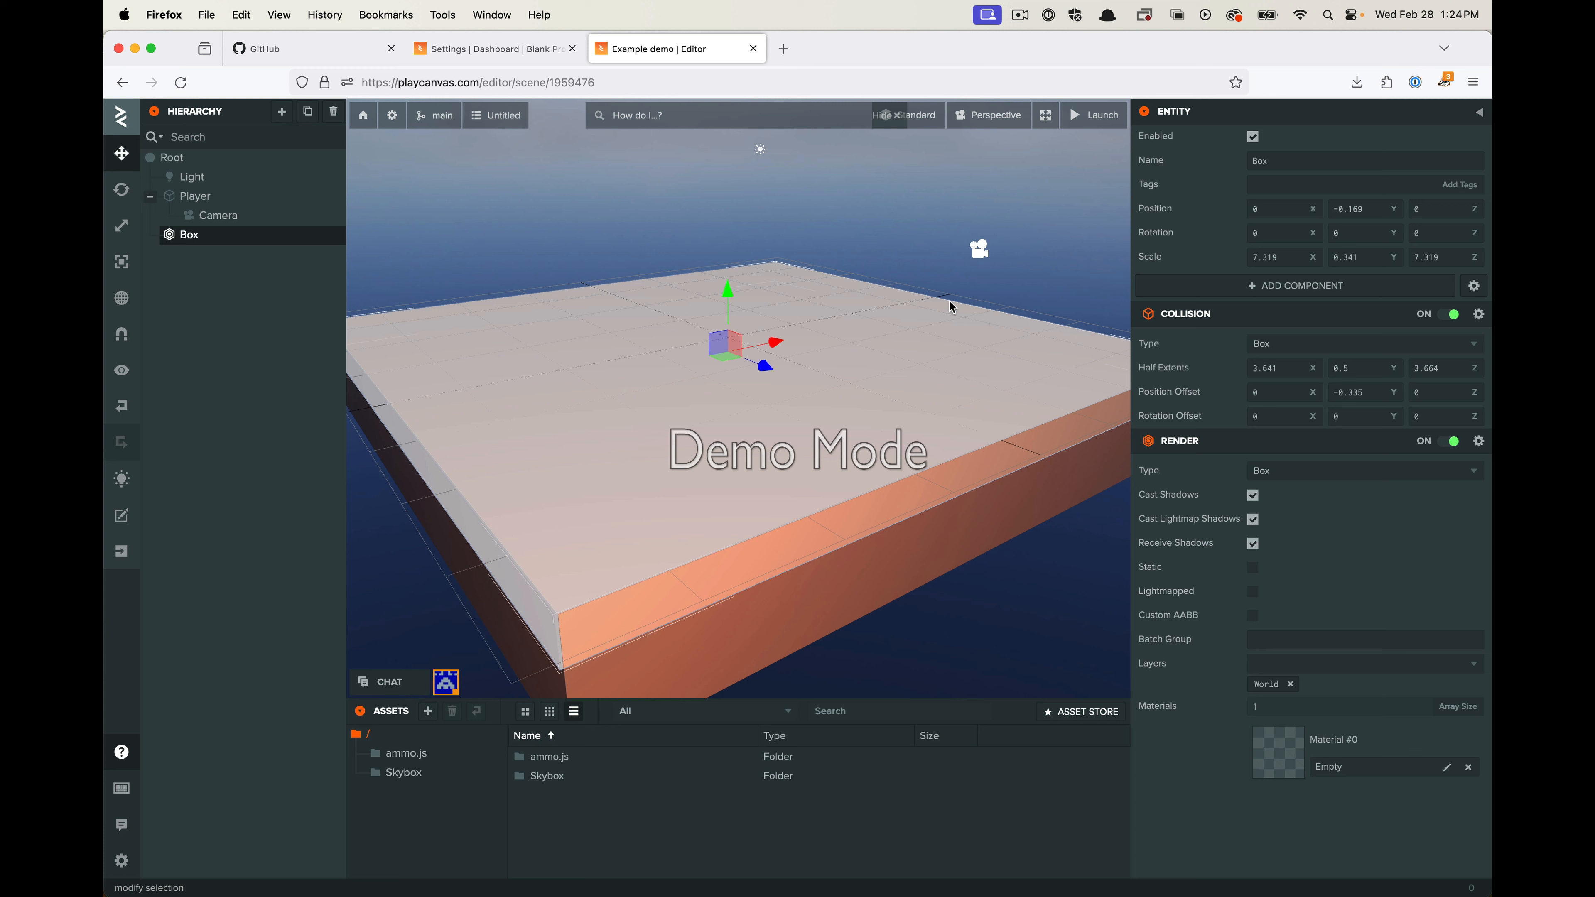
{"action": "left_click_drag", "start_coordinate": [836, 512], "coordinate": [861, 503]}
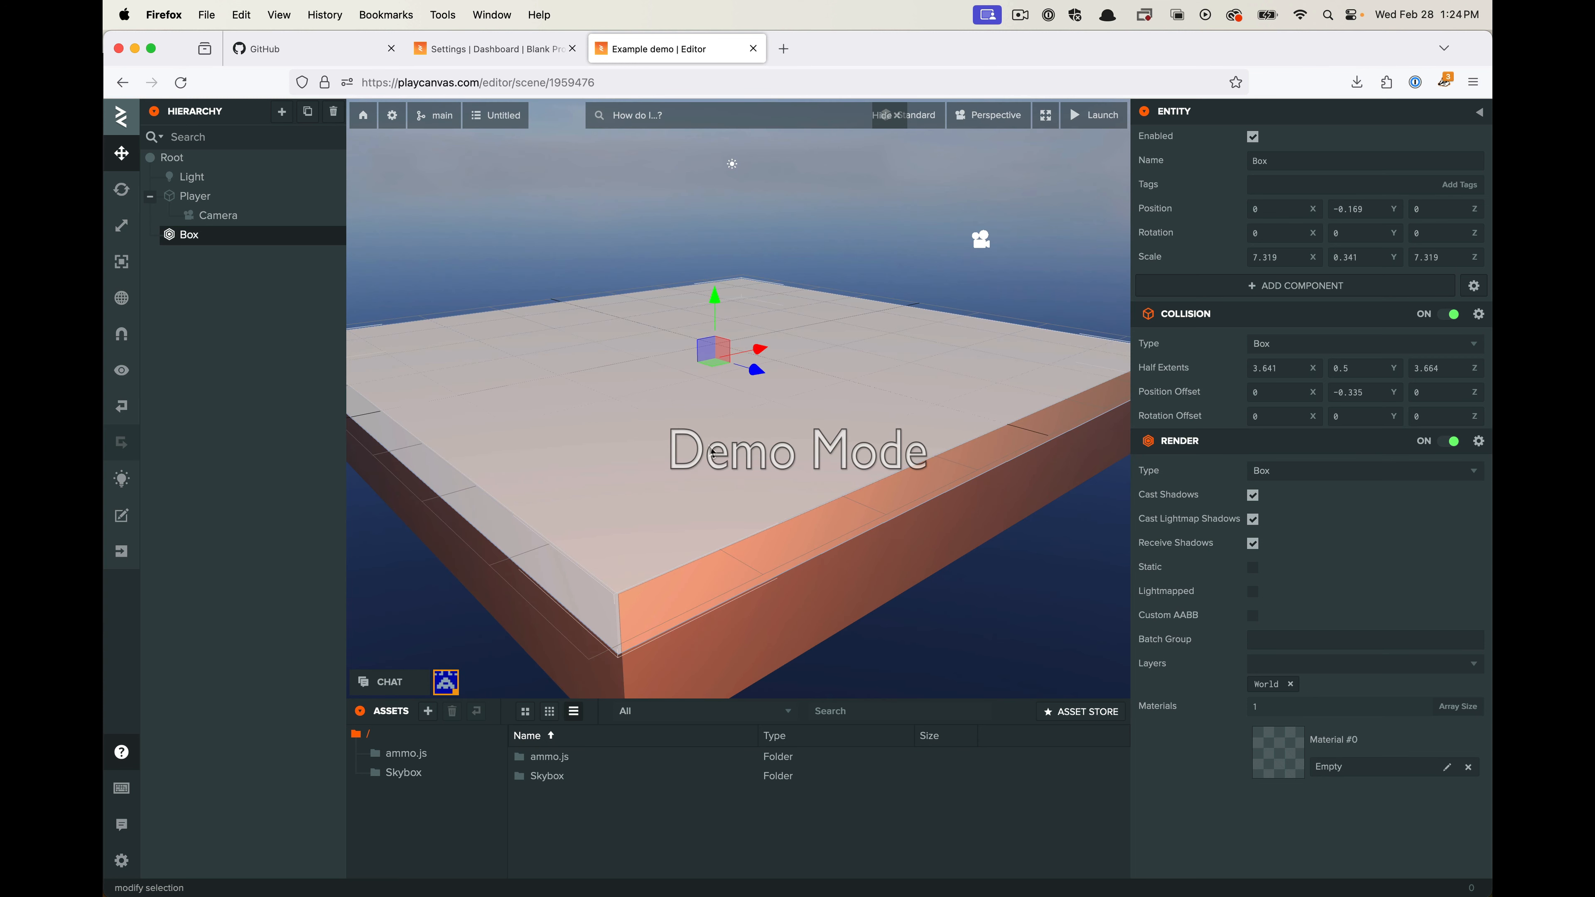
Add a Rigidbody component to the Box entity and review its settings
{"action": "left_click", "coordinate": [1355, 287]}
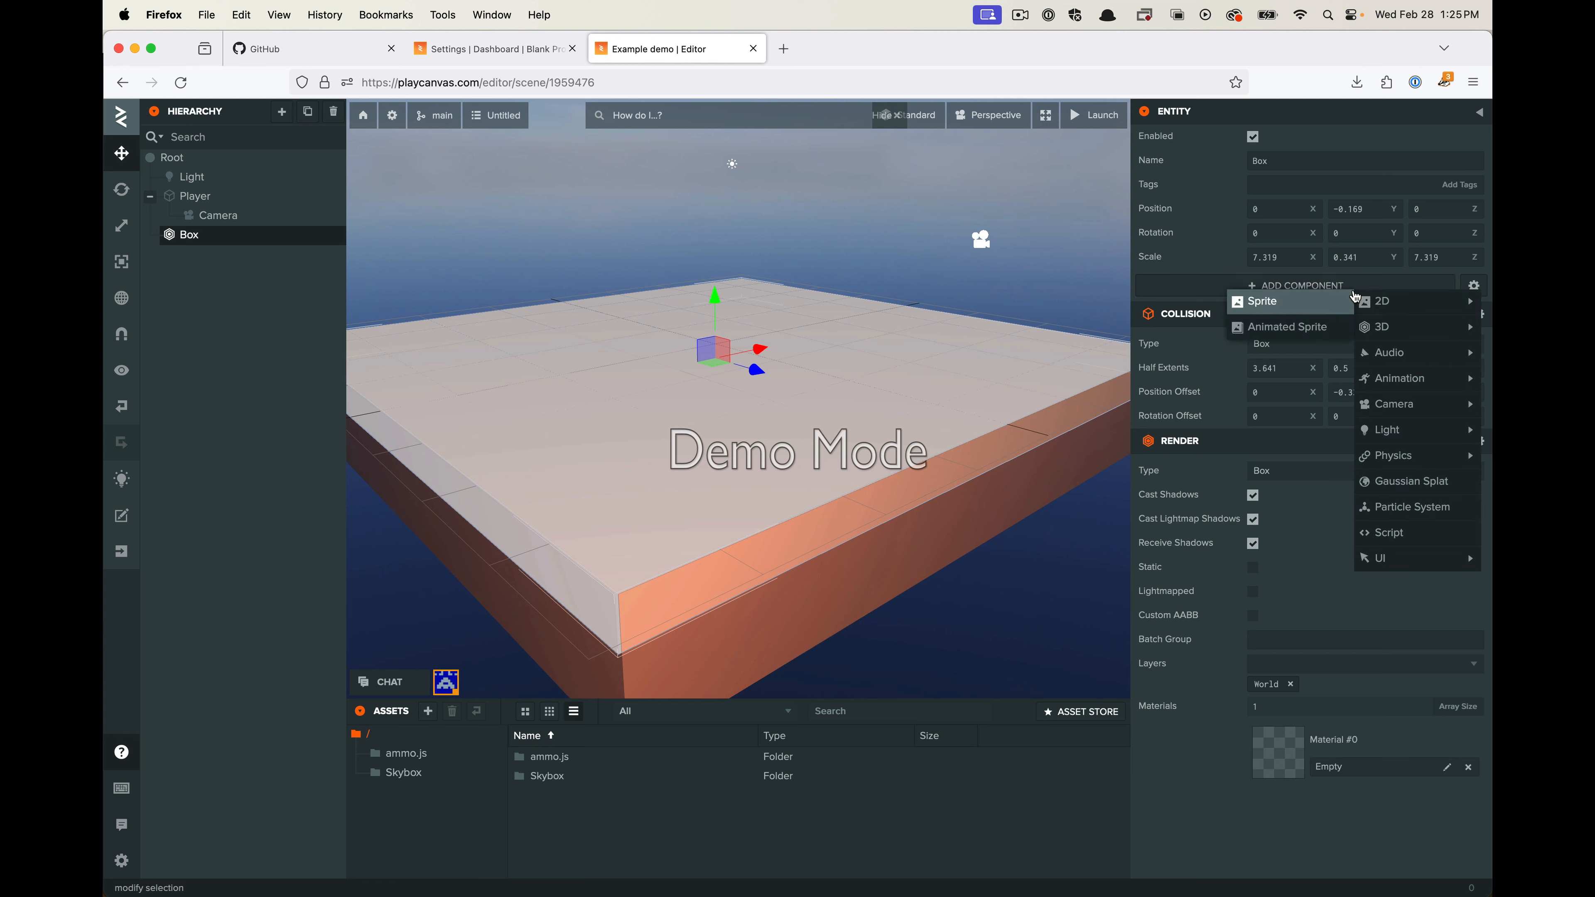
{"action": "mouse_move", "coordinate": [1407, 456]}
{"action": "left_click", "coordinate": [1287, 482]}
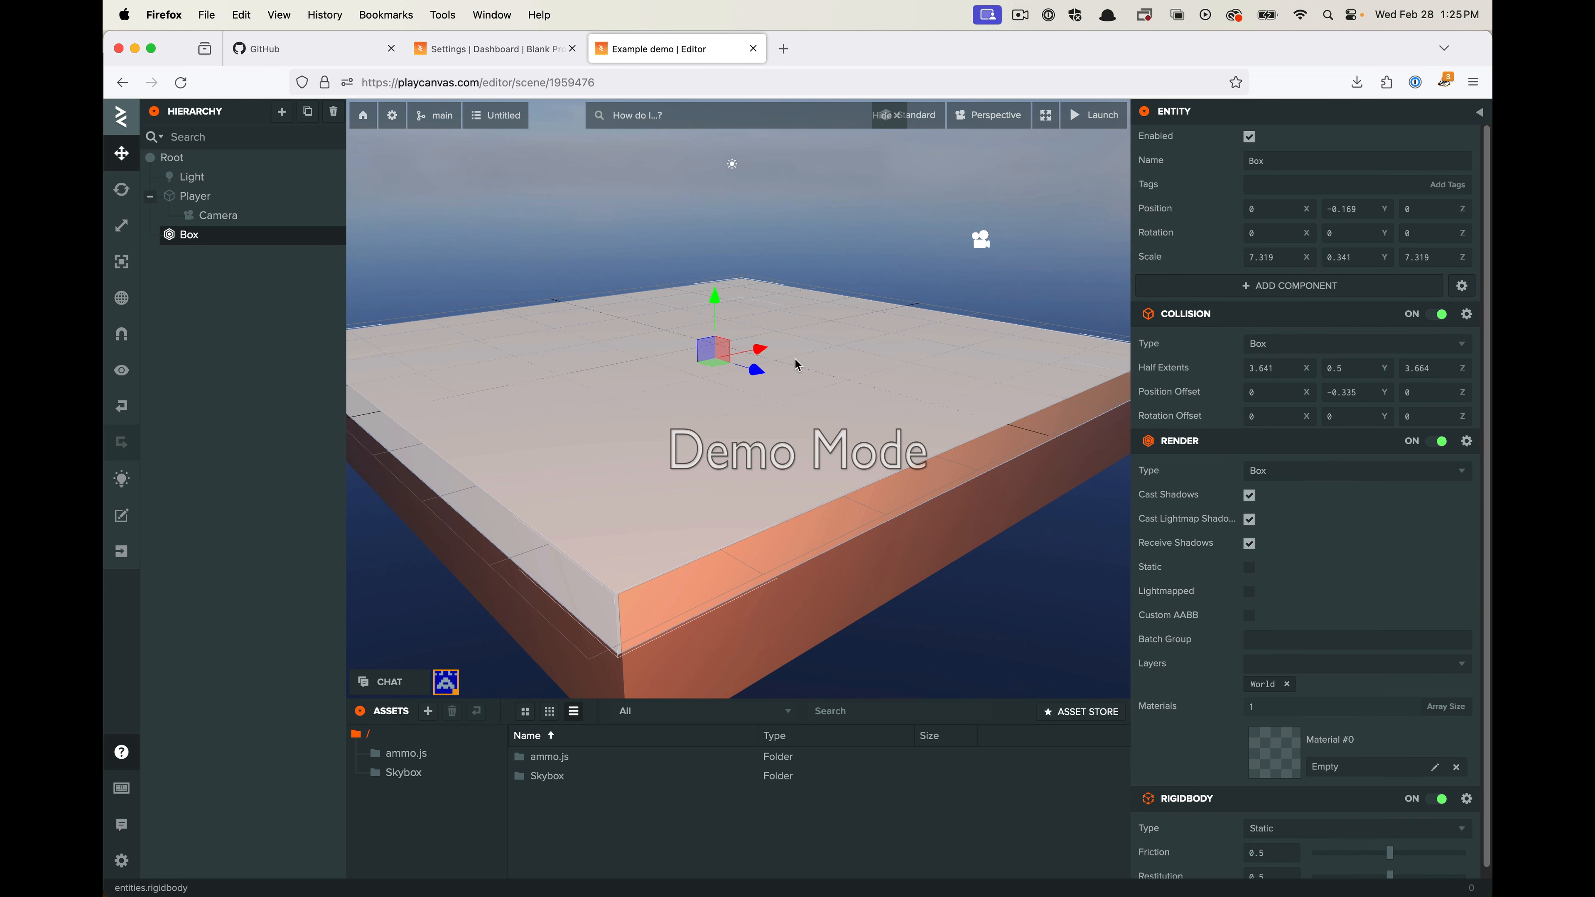
{"action": "scroll", "coordinate": [898, 289], "scroll_direction": "down", "scroll_amount": 3}
{"action": "scroll", "coordinate": [851, 478], "scroll_direction": "up", "scroll_amount": 5}
{"action": "scroll", "coordinate": [1226, 578], "scroll_direction": "down", "scroll_amount": 1}
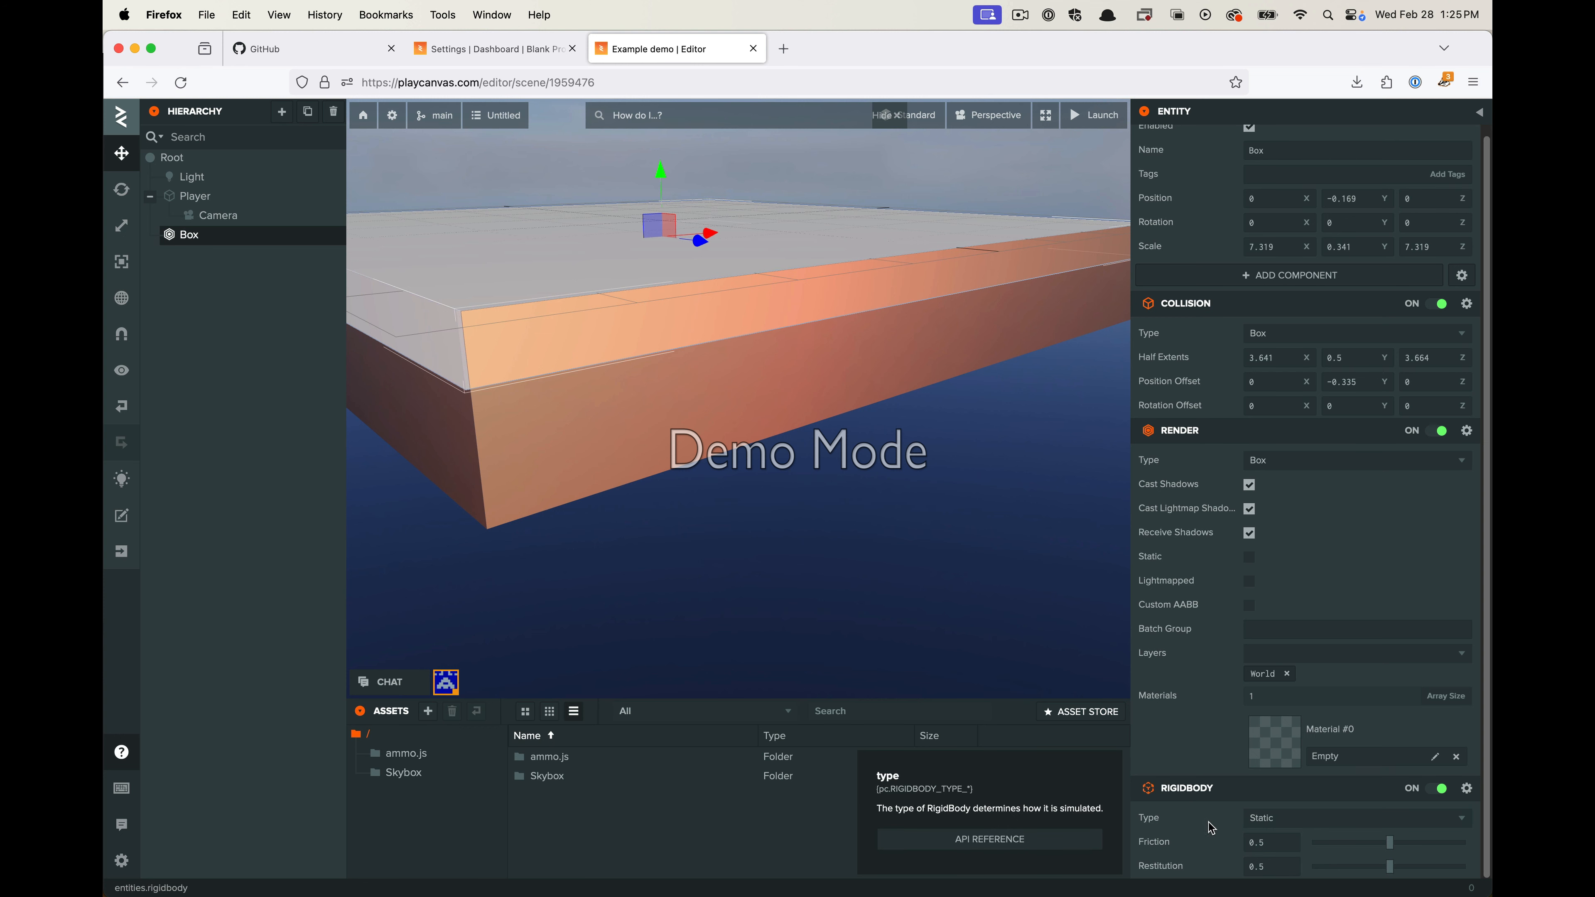
{"action": "left_click_drag", "start_coordinate": [717, 412], "coordinate": [846, 500]}
{"action": "middle_click_drag", "start_coordinate": [600, 286], "coordinate": [687, 371]}
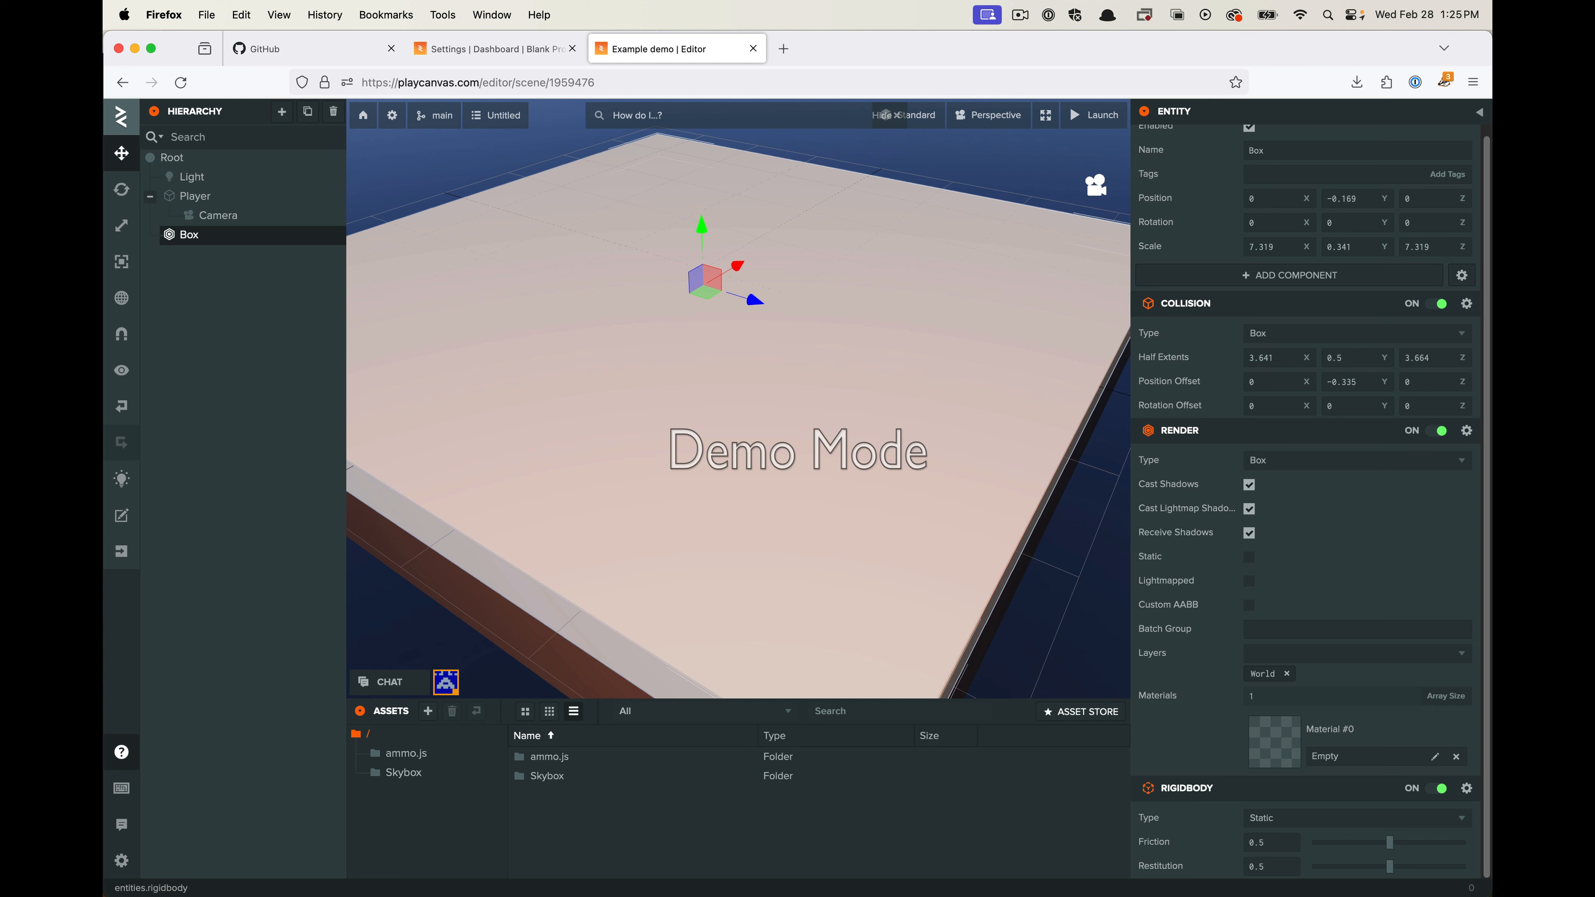
Add a Rigidbody component to the Player entity and set its type to Dynamic
{"action": "left_click", "coordinate": [204, 197]}
{"action": "left_click", "coordinate": [1333, 286]}
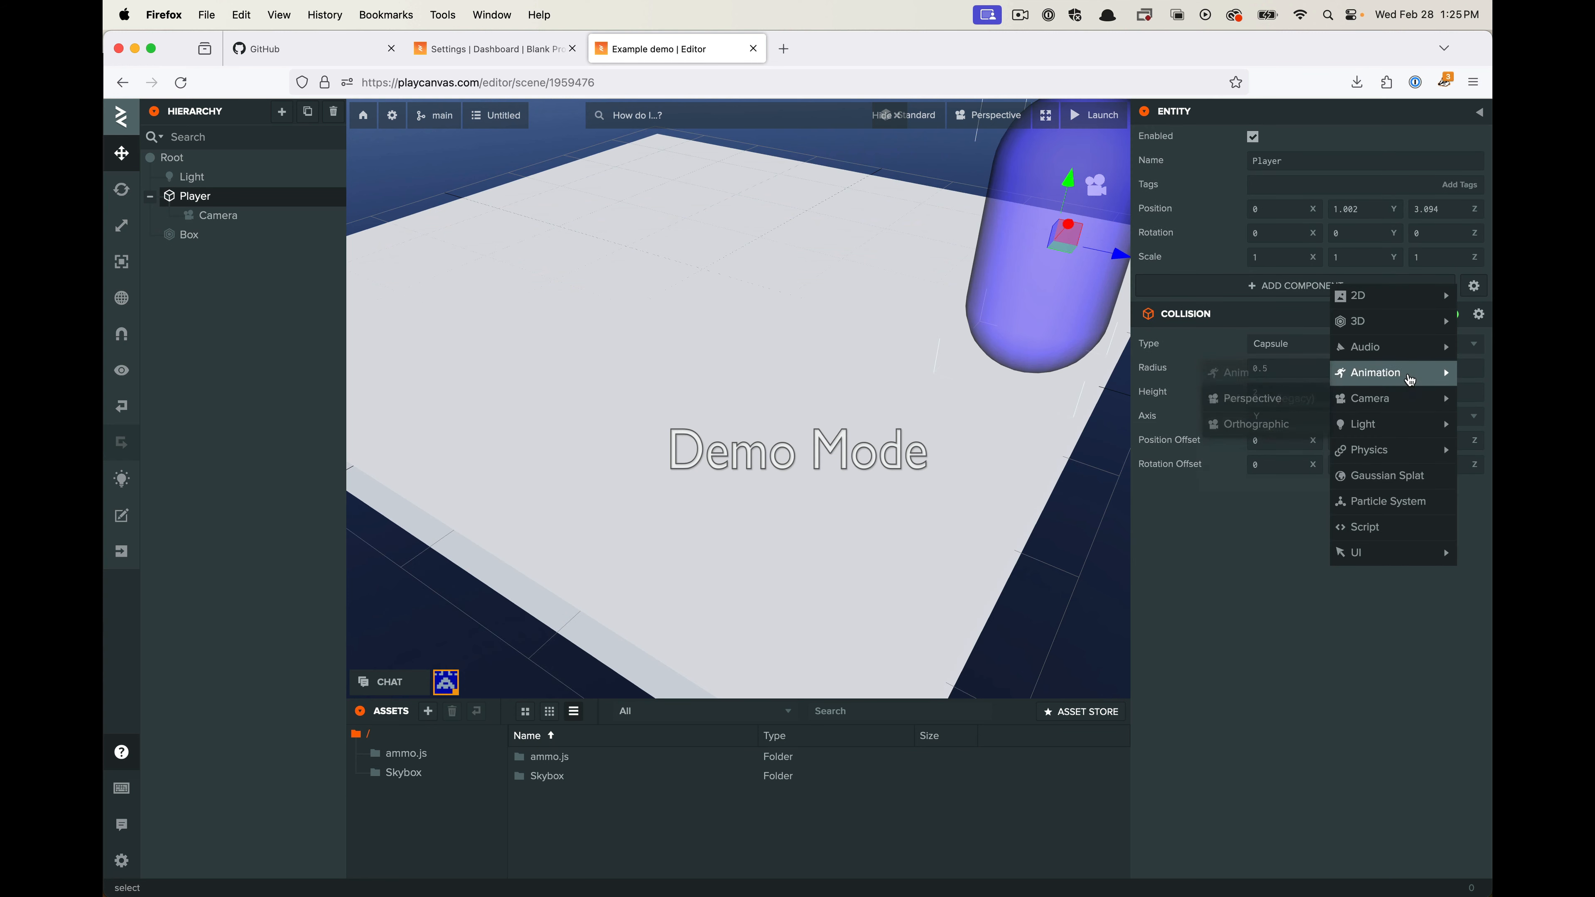
{"action": "mouse_move", "coordinate": [1399, 450]}
{"action": "left_click", "coordinate": [1262, 476]}
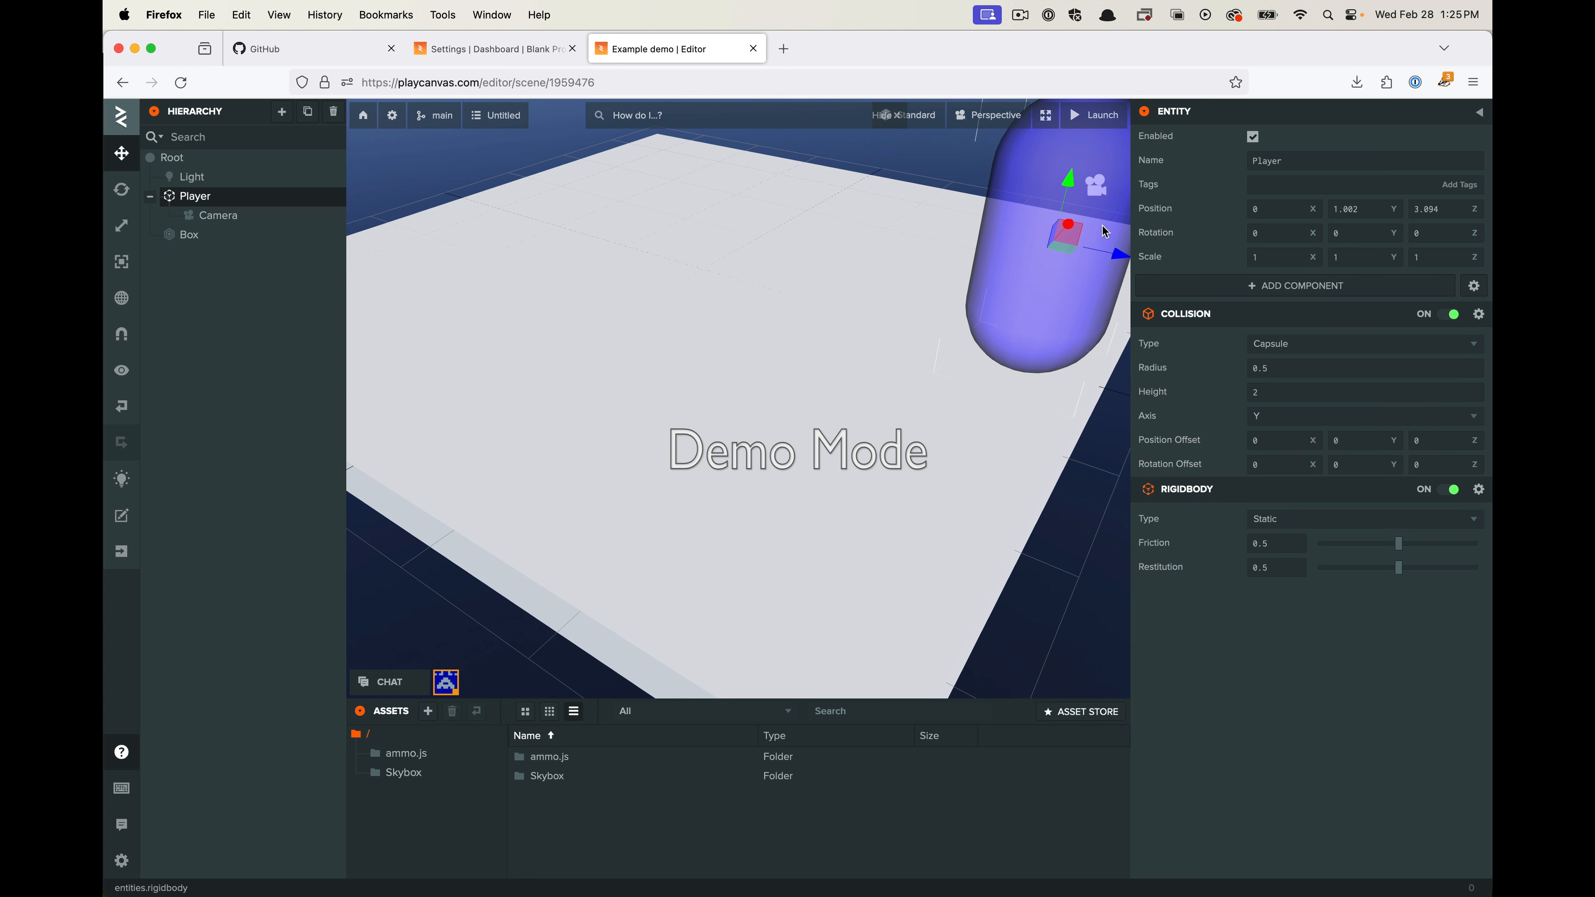
{"action": "left_click", "coordinate": [1344, 519]}
{"action": "left_click", "coordinate": [1293, 541]}
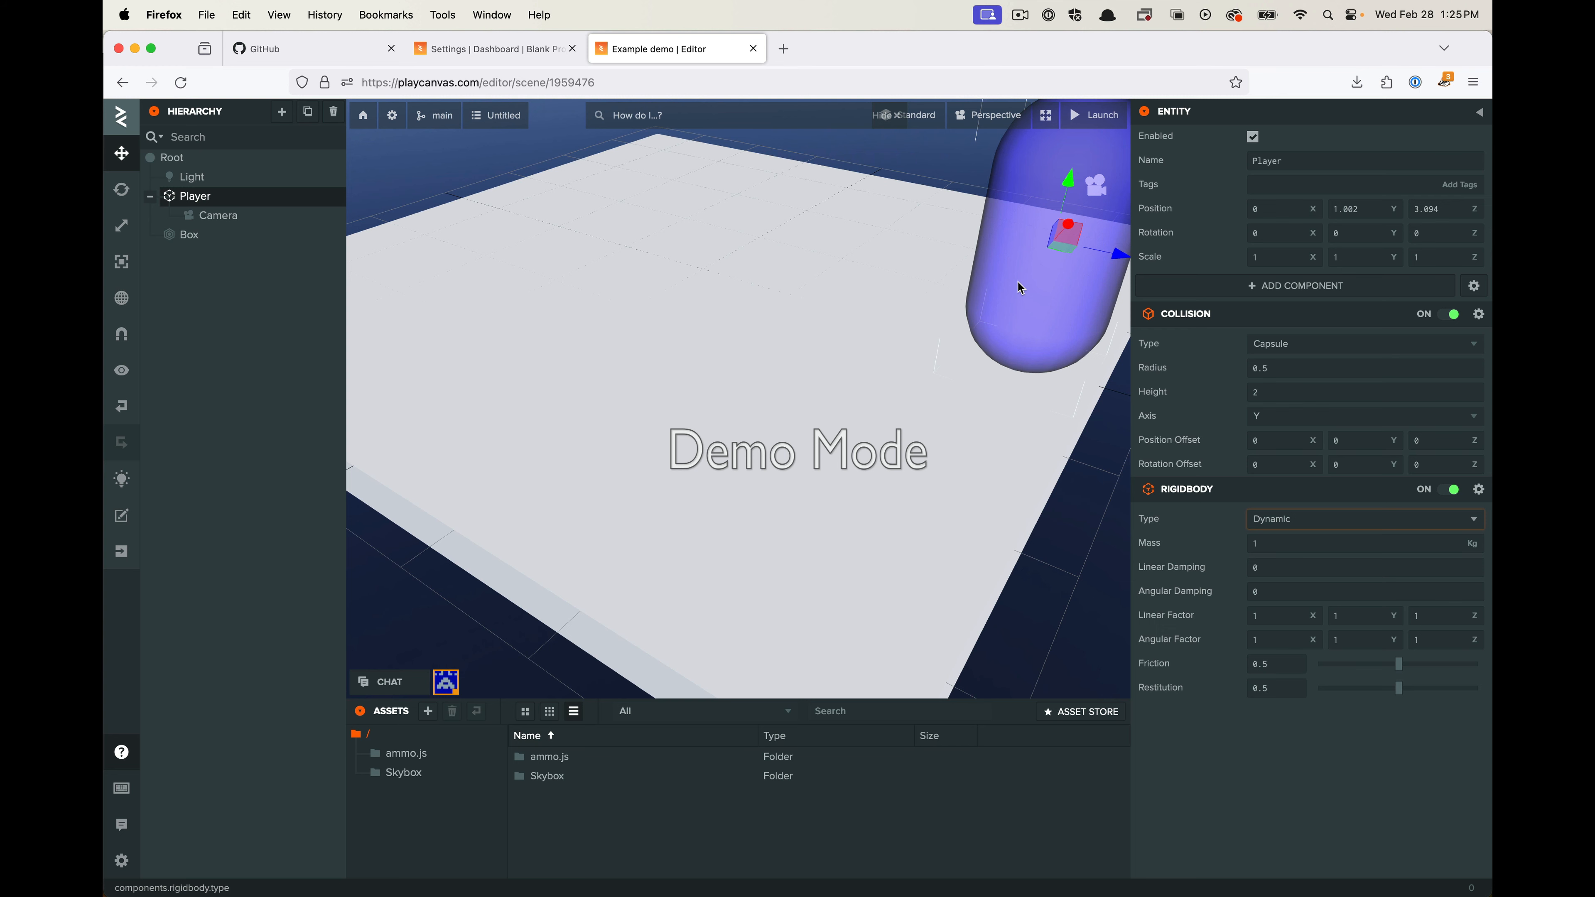
Turn off the Player's Rigidbody component and compare the Box and Player entities
{"action": "scroll", "coordinate": [974, 385], "scroll_direction": "down", "scroll_amount": 5}
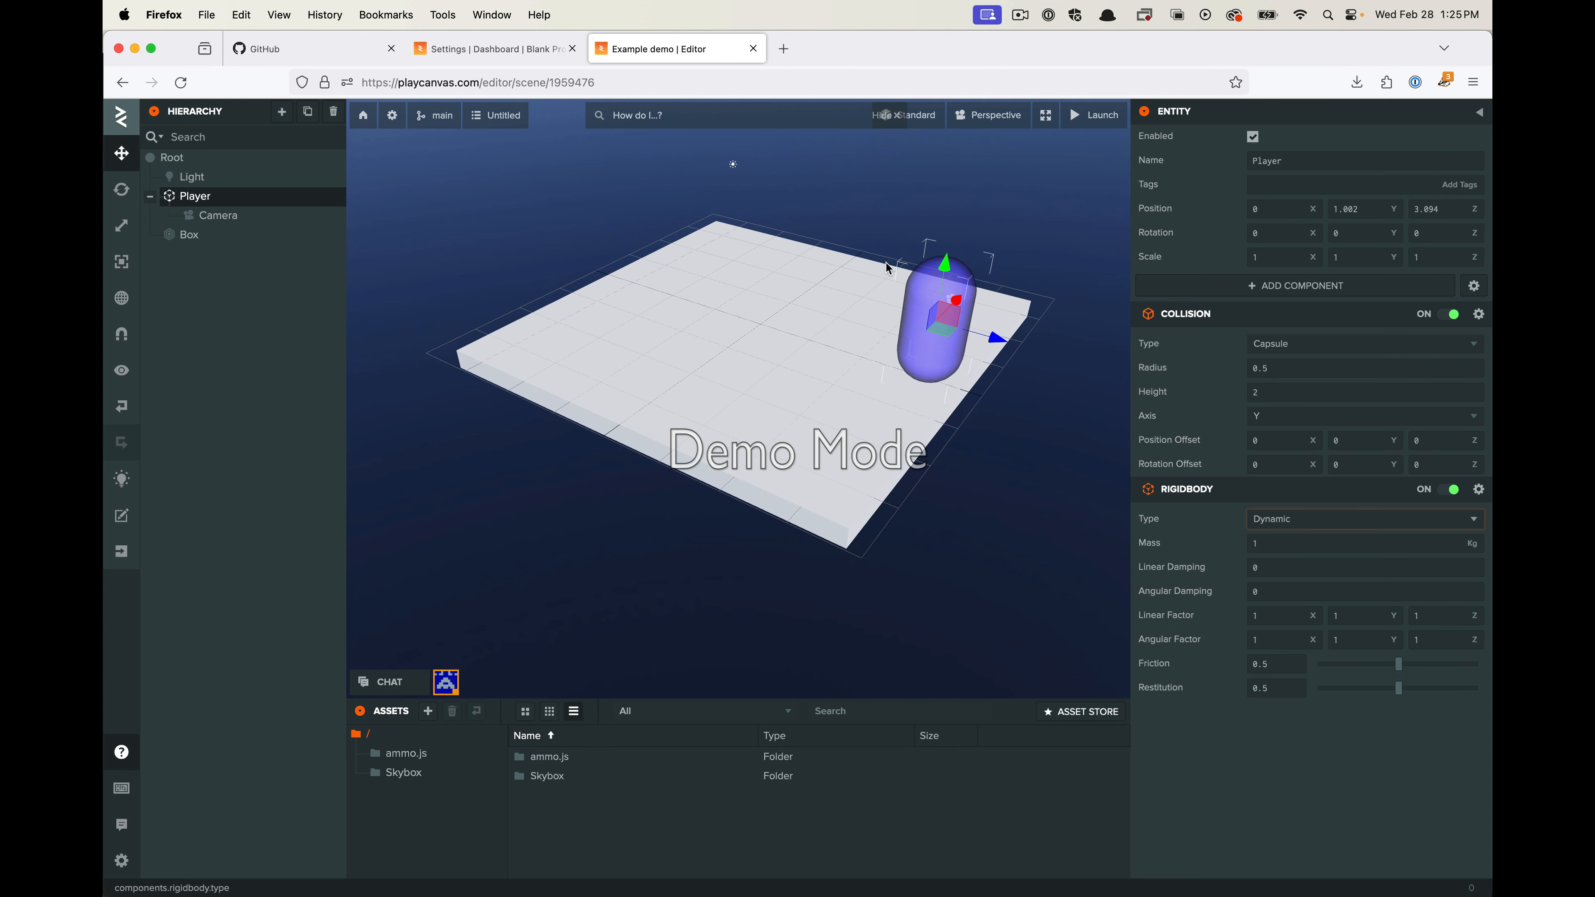
{"action": "mouse_move", "coordinate": [1170, 489]}
{"action": "left_click_drag", "start_coordinate": [601, 495], "coordinate": [564, 440]}
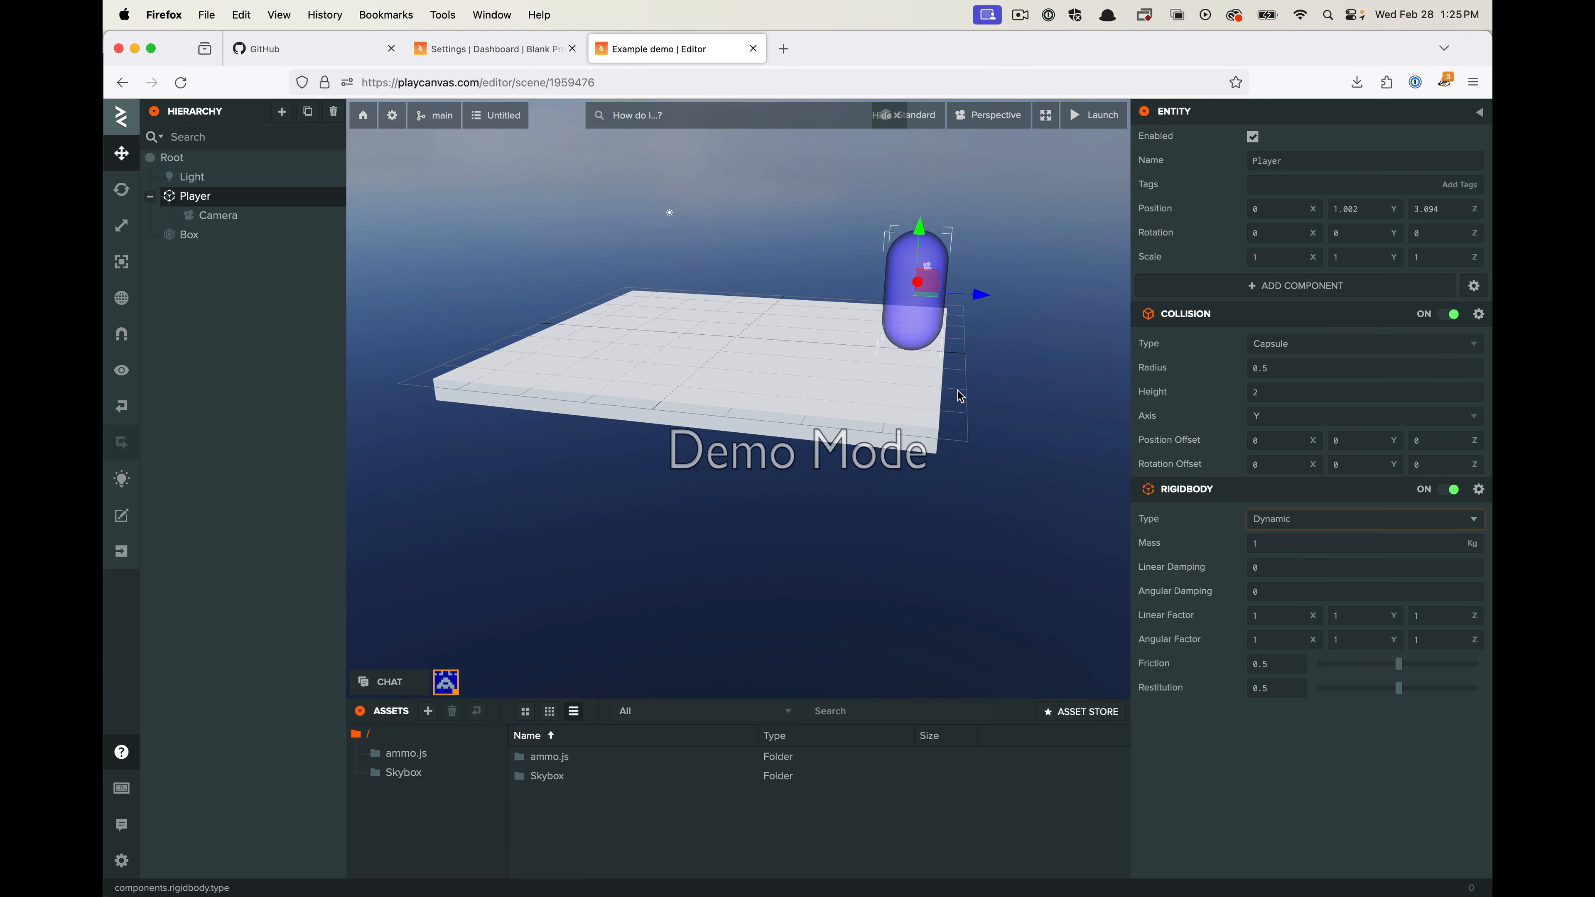
{"action": "left_click_drag", "start_coordinate": [958, 388], "coordinate": [901, 421]}
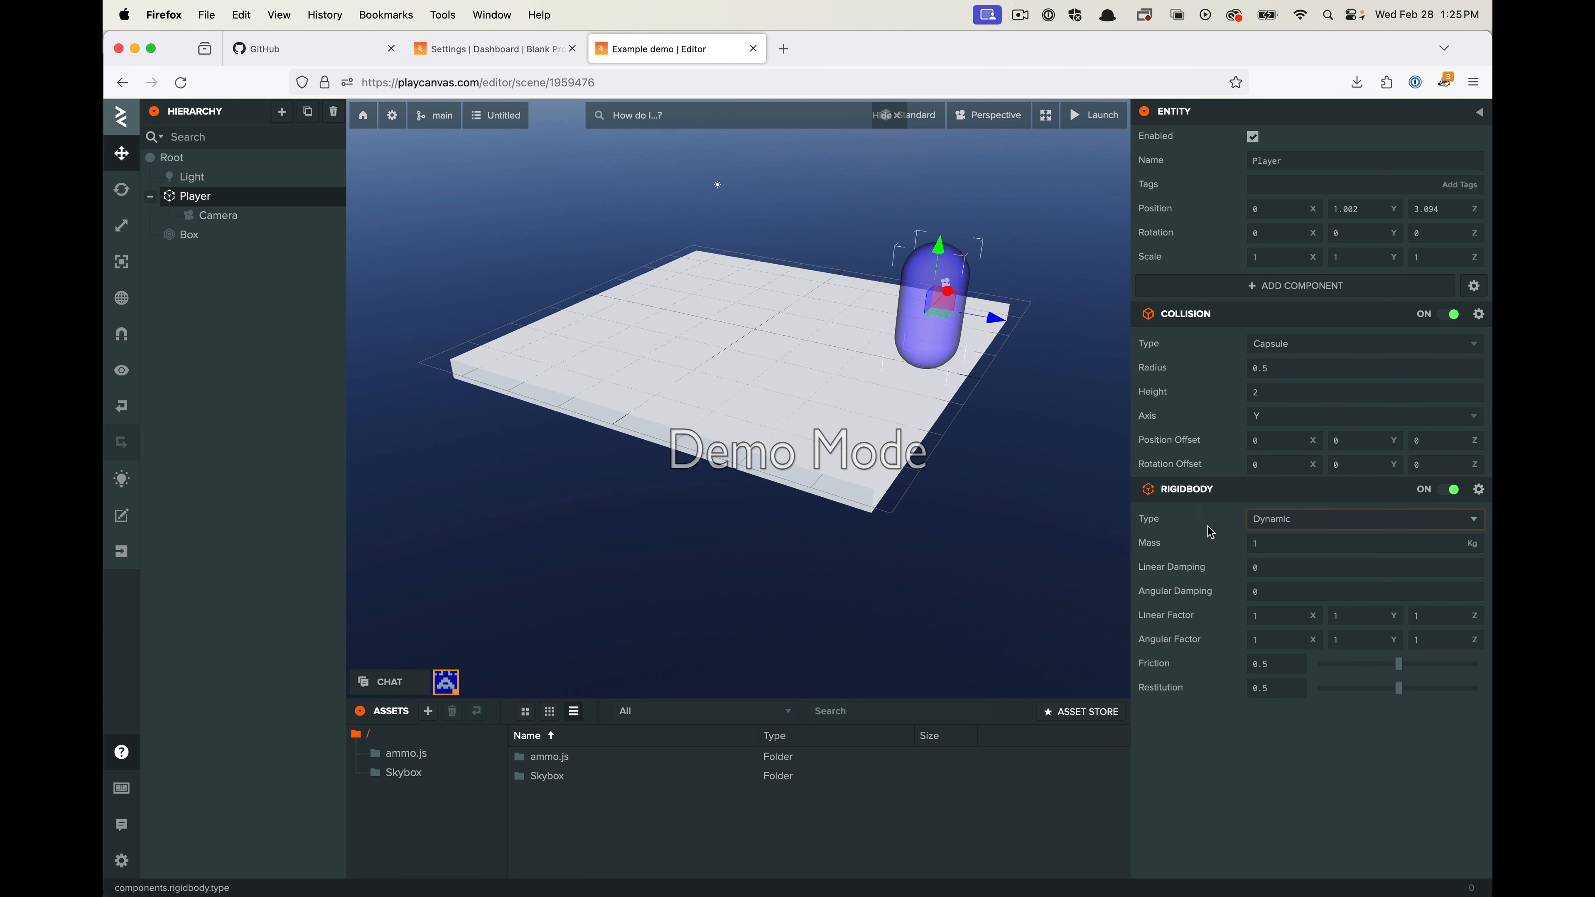
{"action": "left_click", "coordinate": [1450, 491]}
{"action": "left_click", "coordinate": [969, 483]}
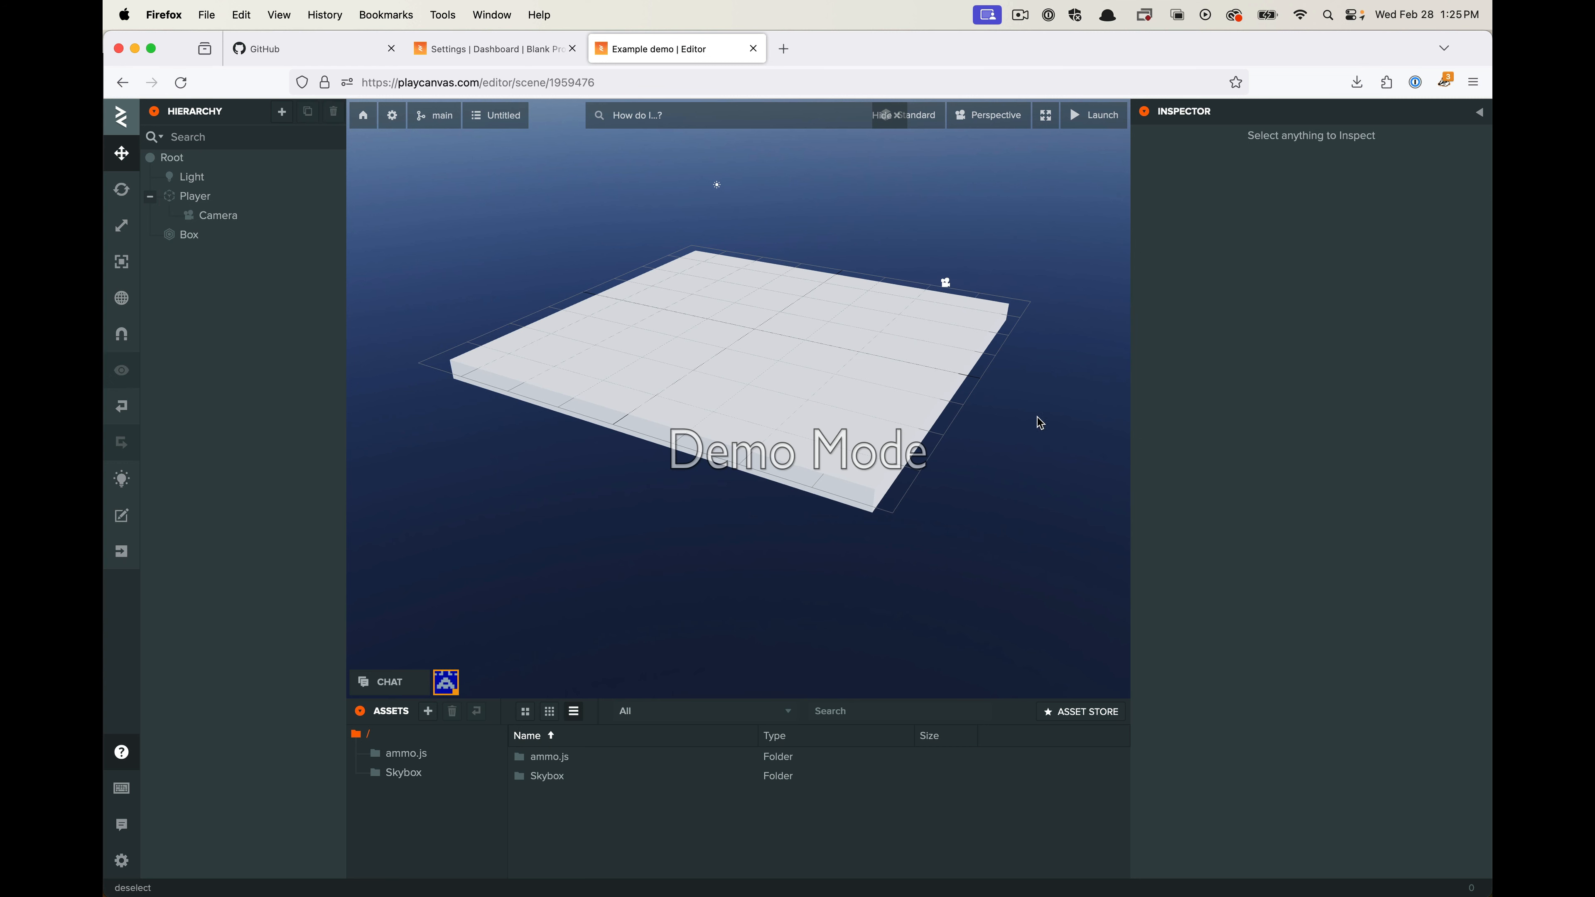
{"action": "left_click", "coordinate": [925, 329]}
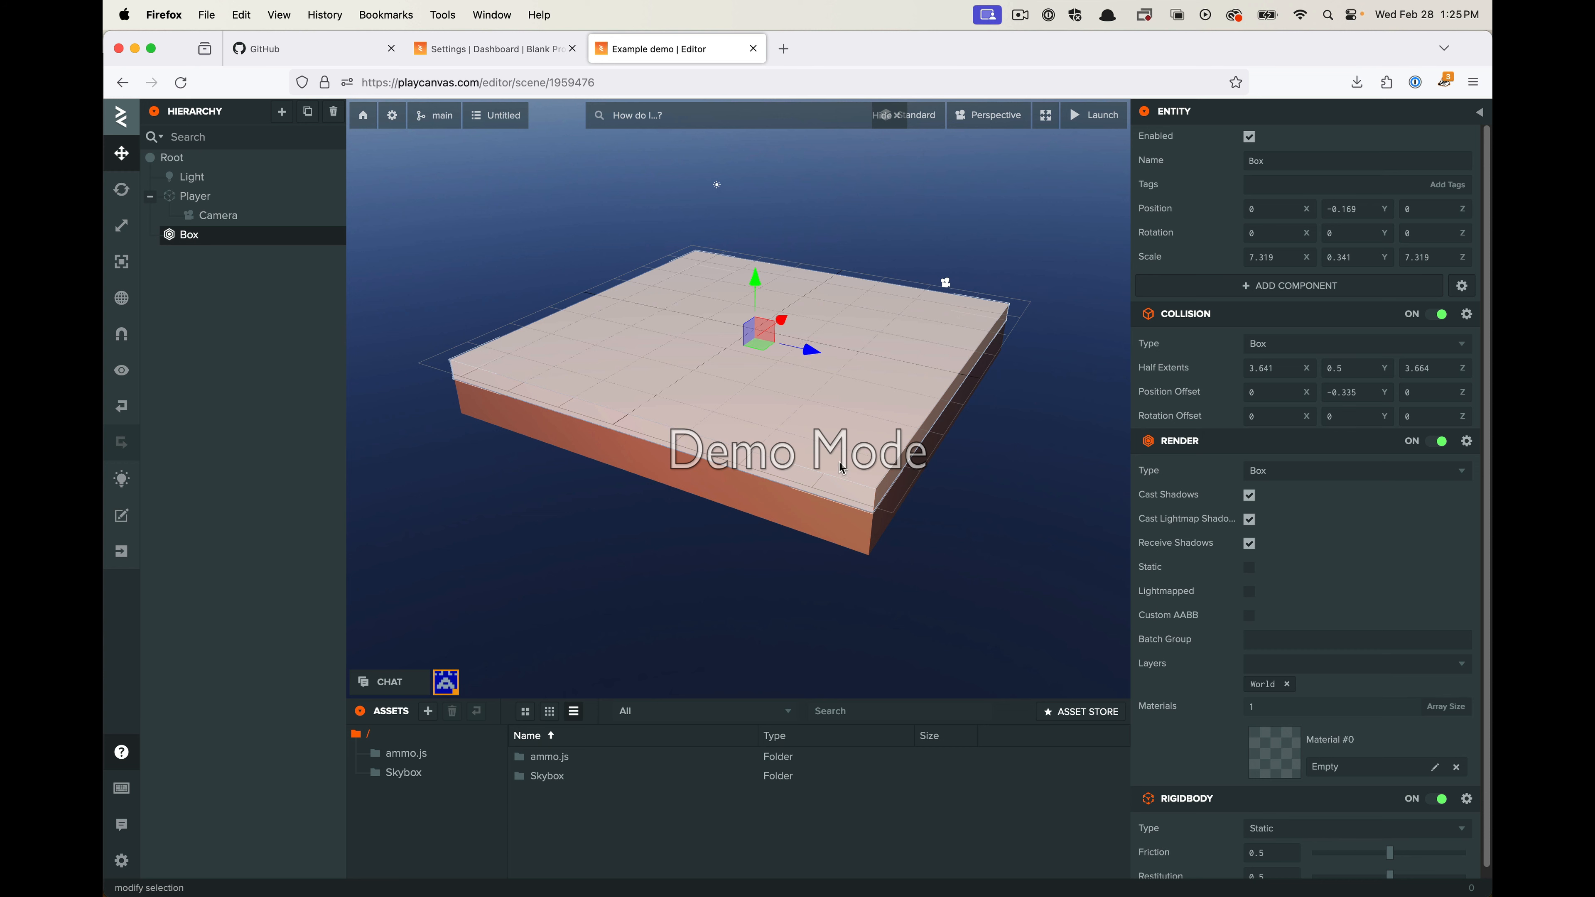
{"action": "left_click", "coordinate": [227, 198]}
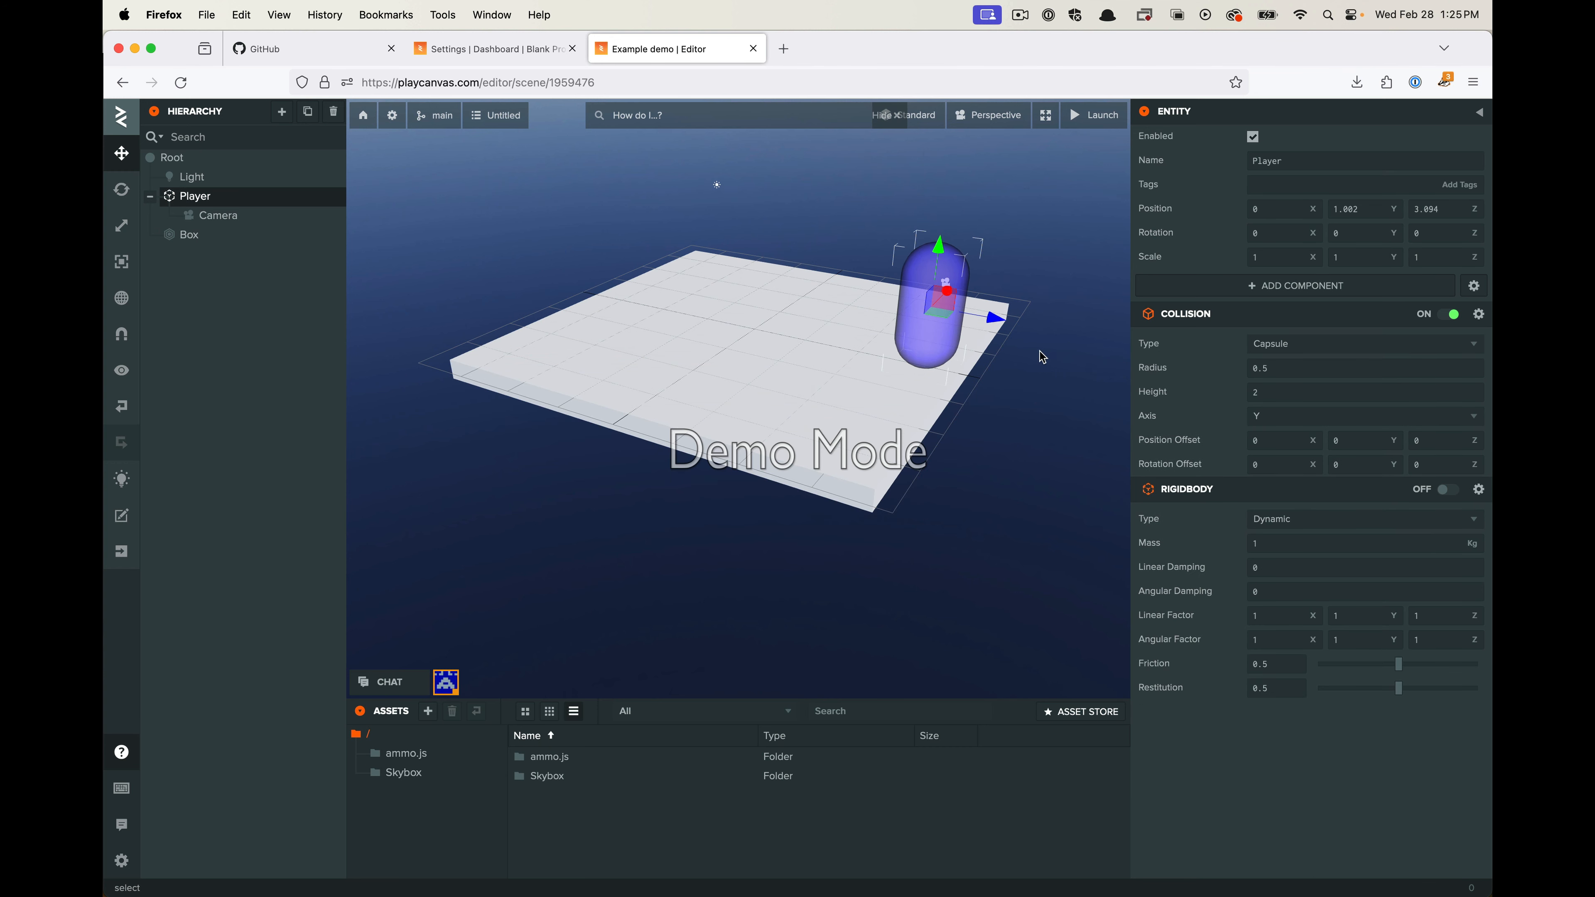
Turn off the Box's Rigidbody component, launch the scene for a test and return to the editor
{"action": "left_click", "coordinate": [714, 309]}
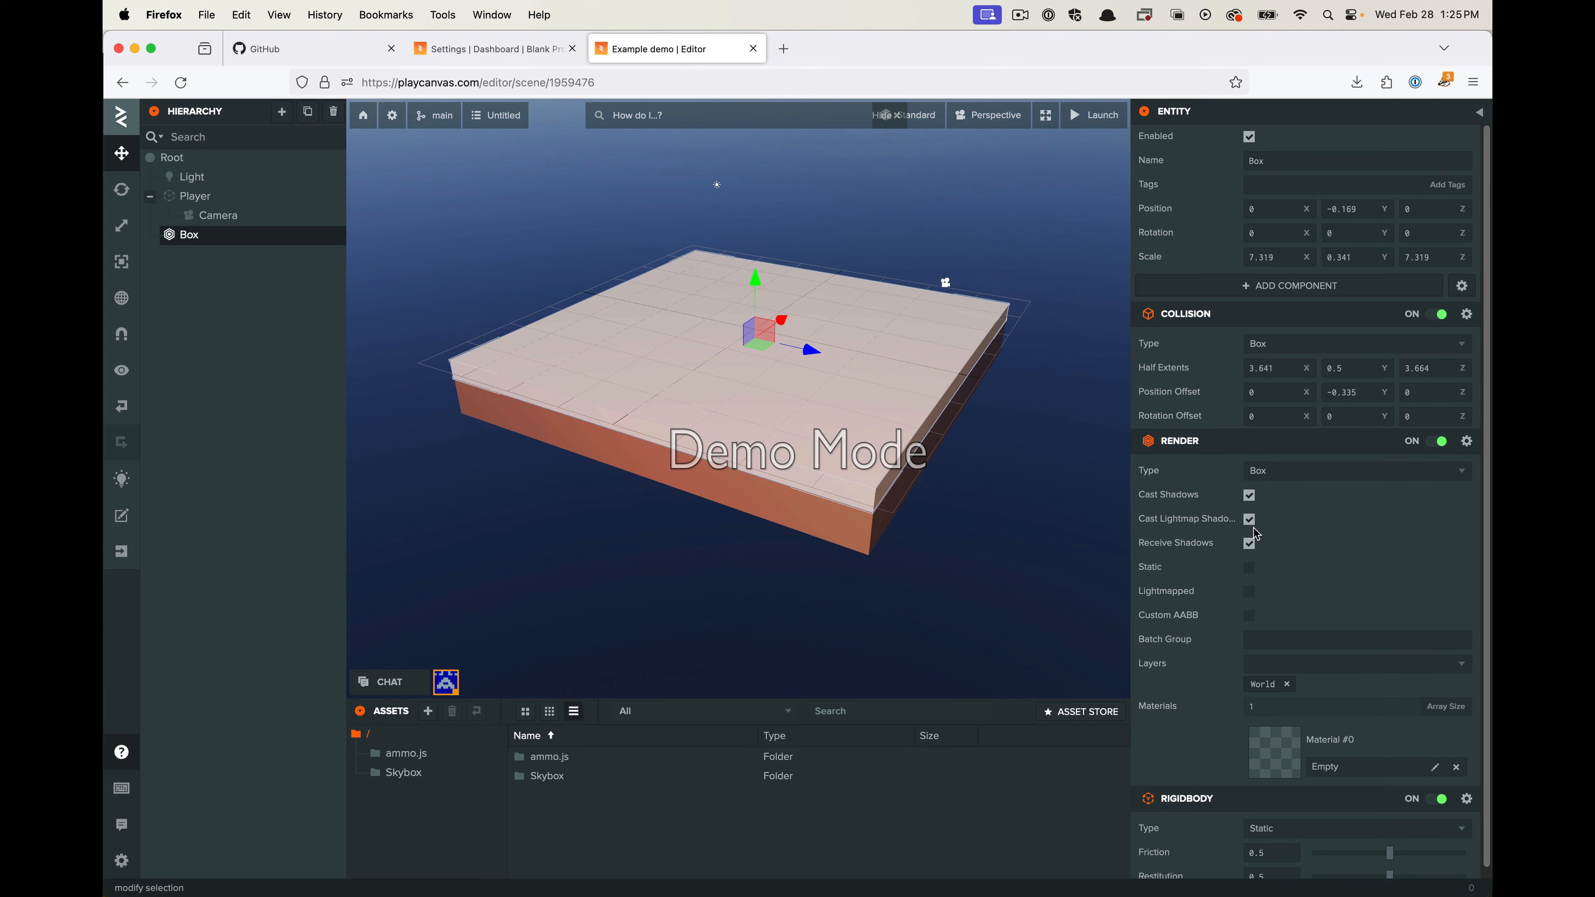
{"action": "left_click", "coordinate": [1435, 799]}
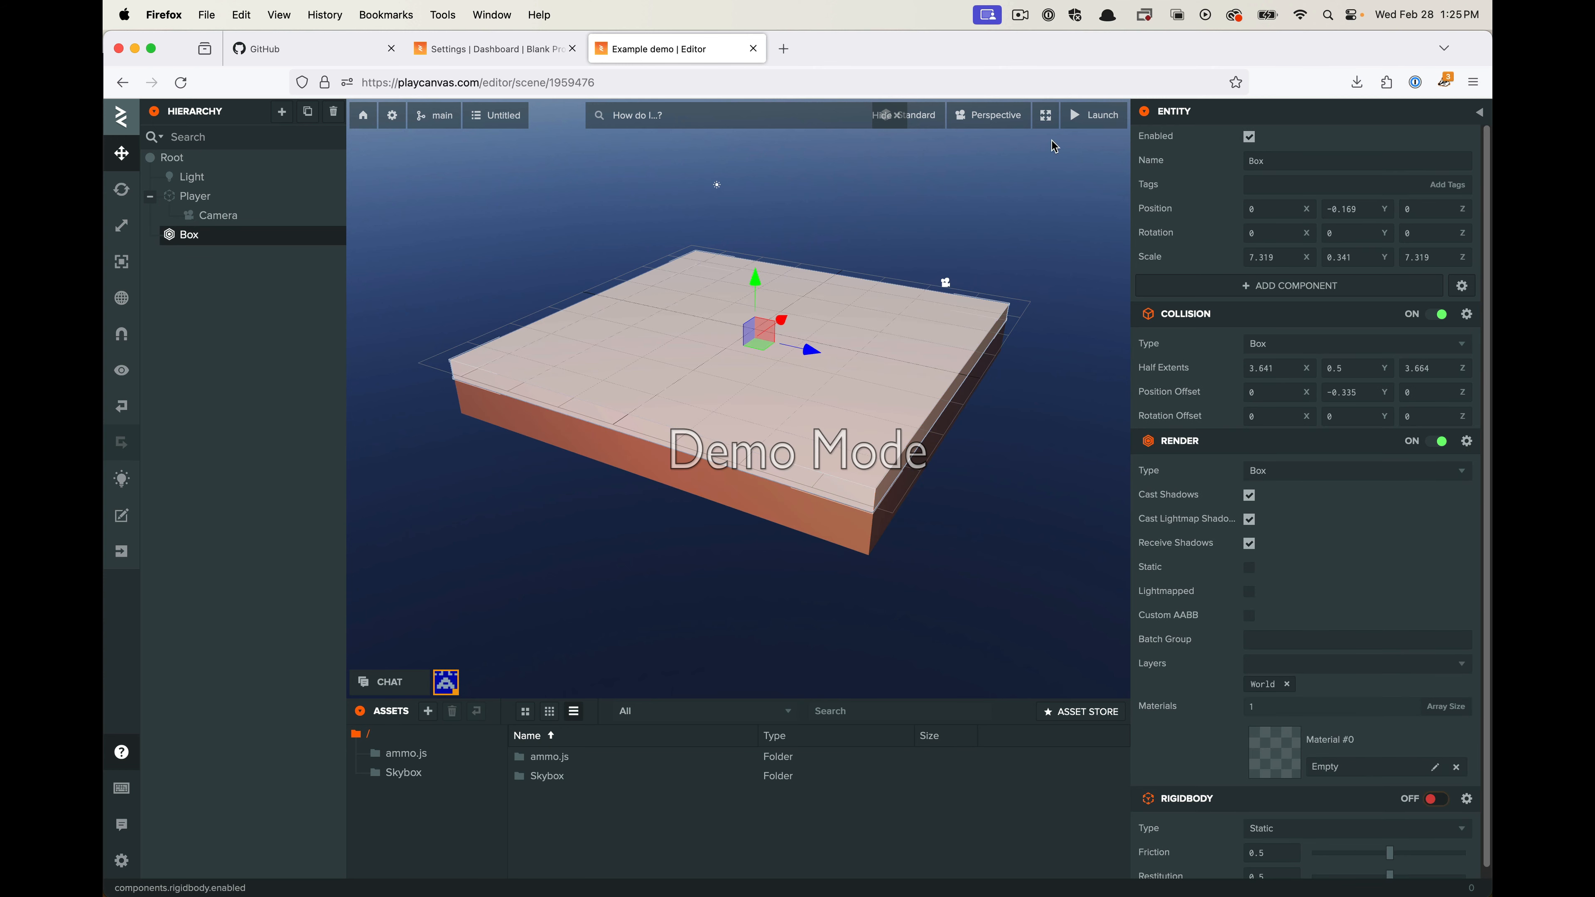
{"action": "left_click", "coordinate": [1080, 119]}
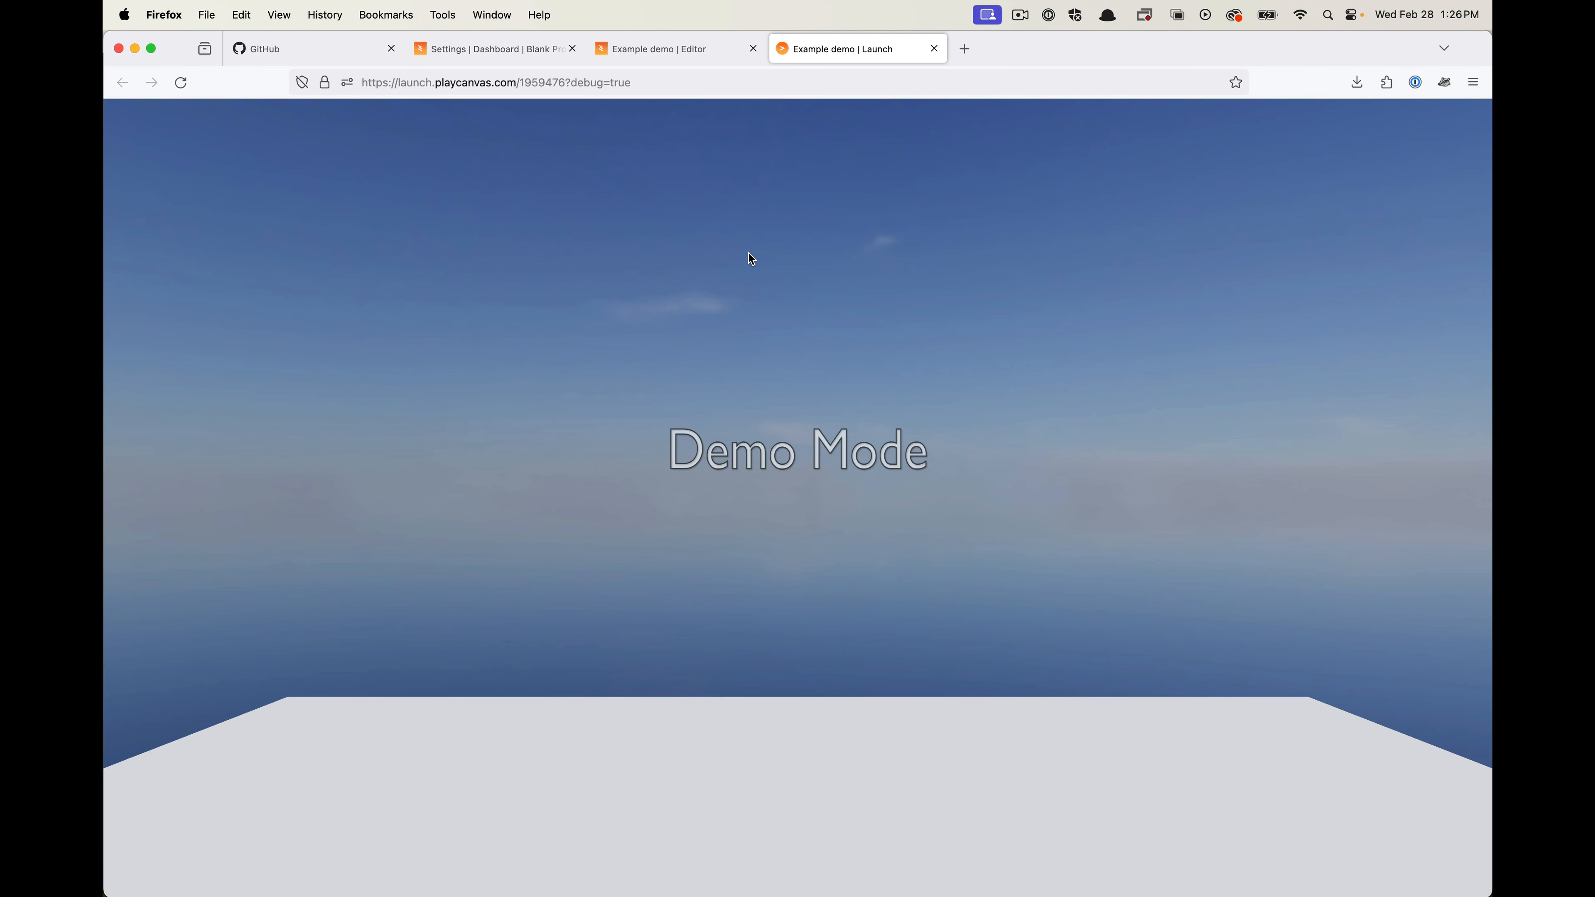
{"action": "left_click", "coordinate": [647, 53]}
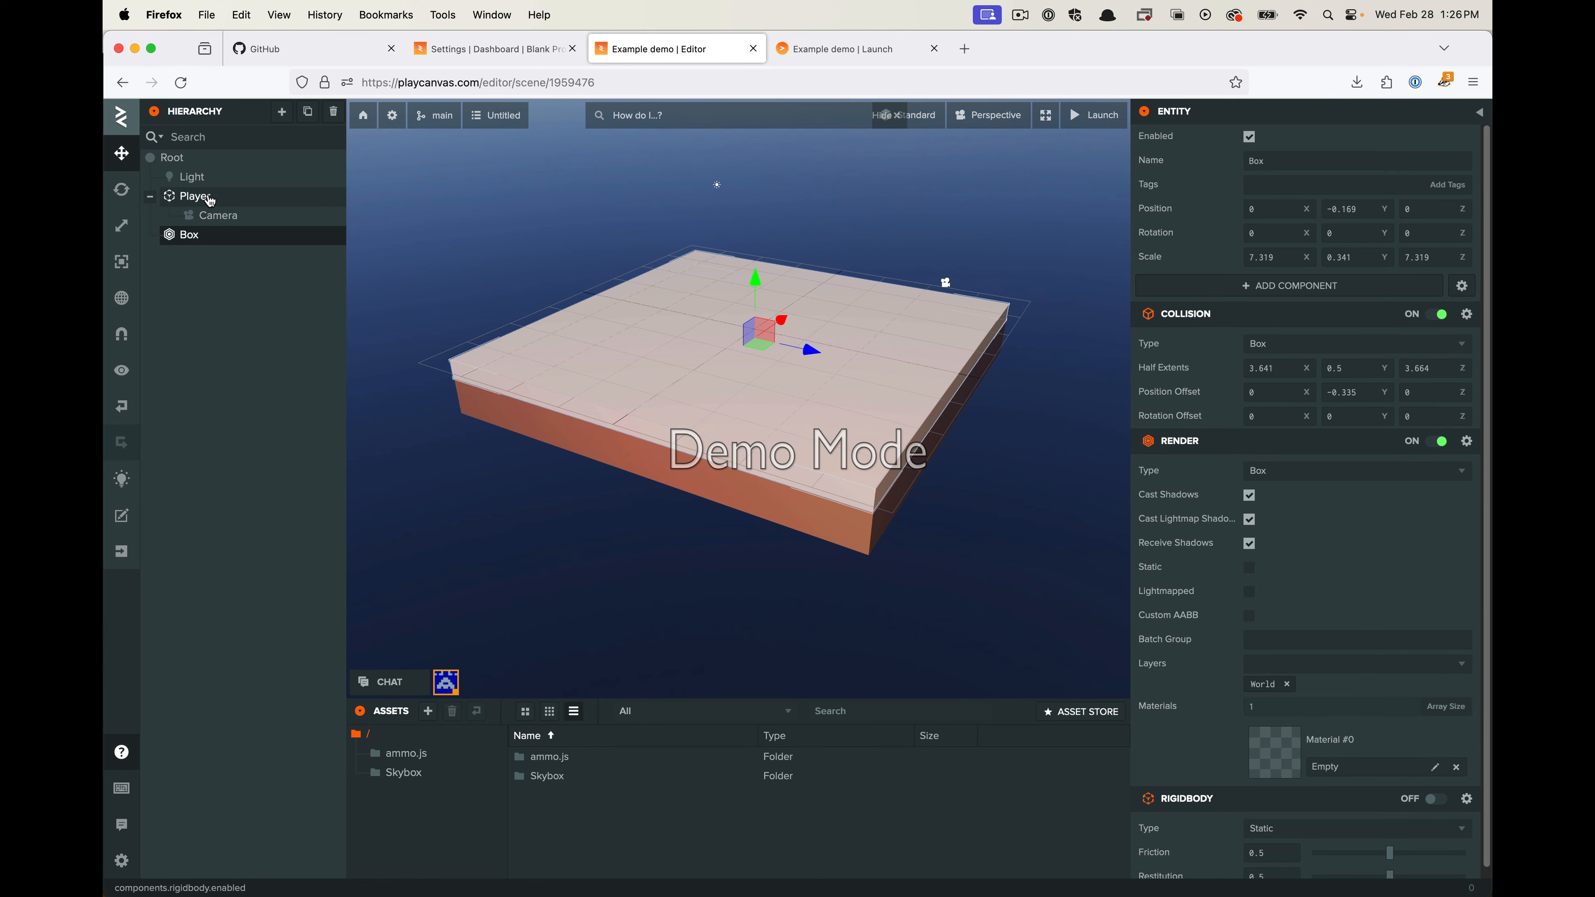
Turn the Player's Rigidbody back on, launch the scene to test it and close both launch previews
{"action": "left_click", "coordinate": [192, 196]}
{"action": "left_click", "coordinate": [1440, 495]}
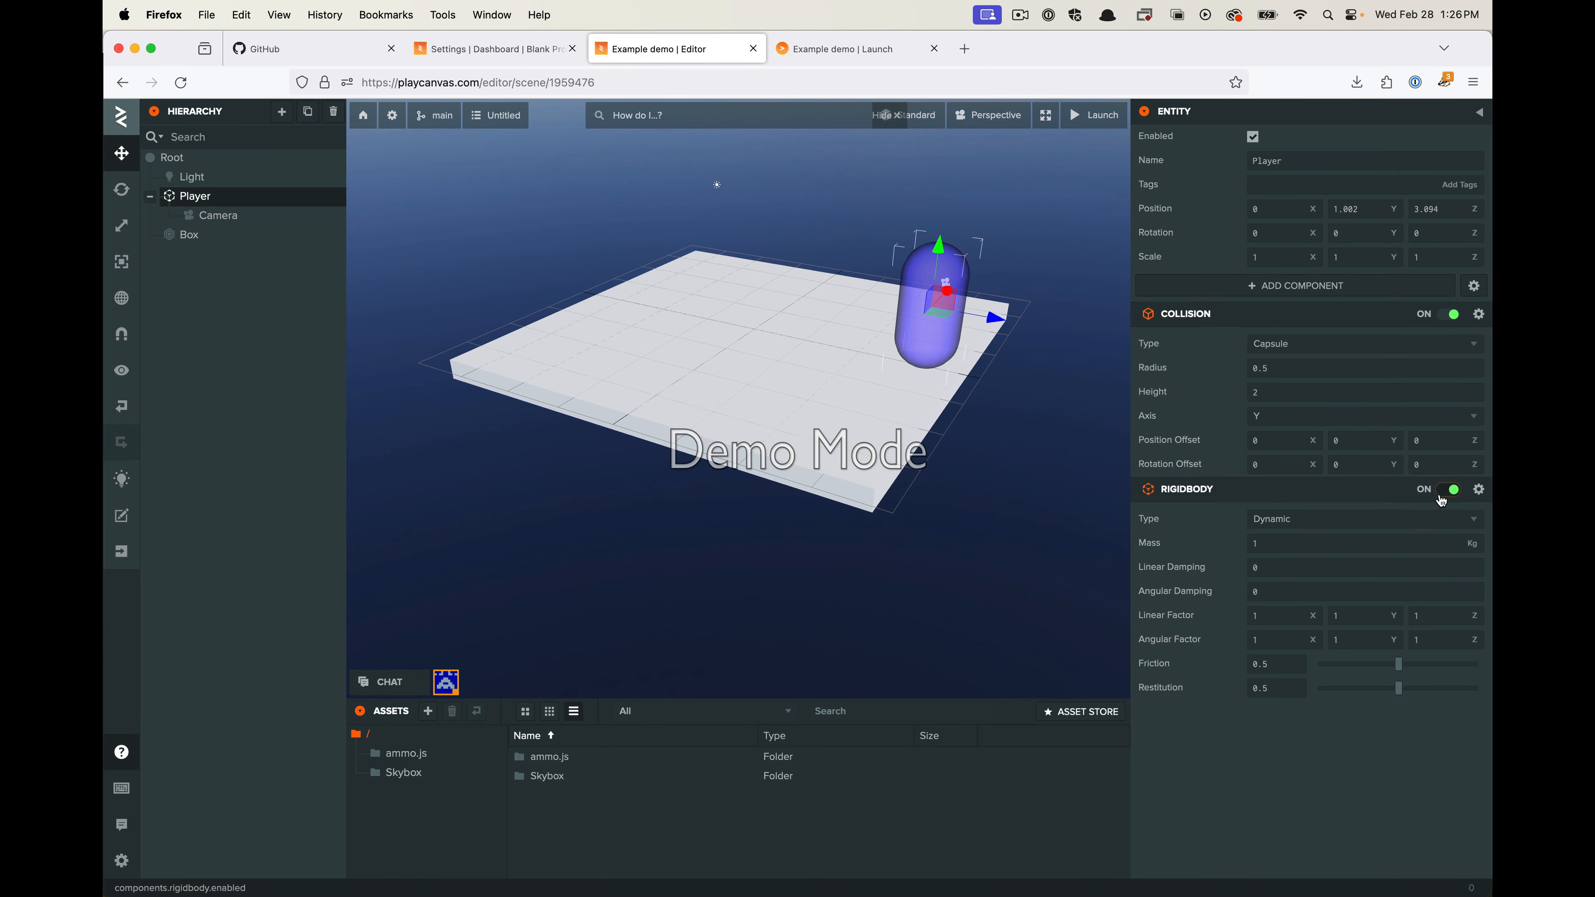
{"action": "left_click", "coordinate": [1074, 117]}
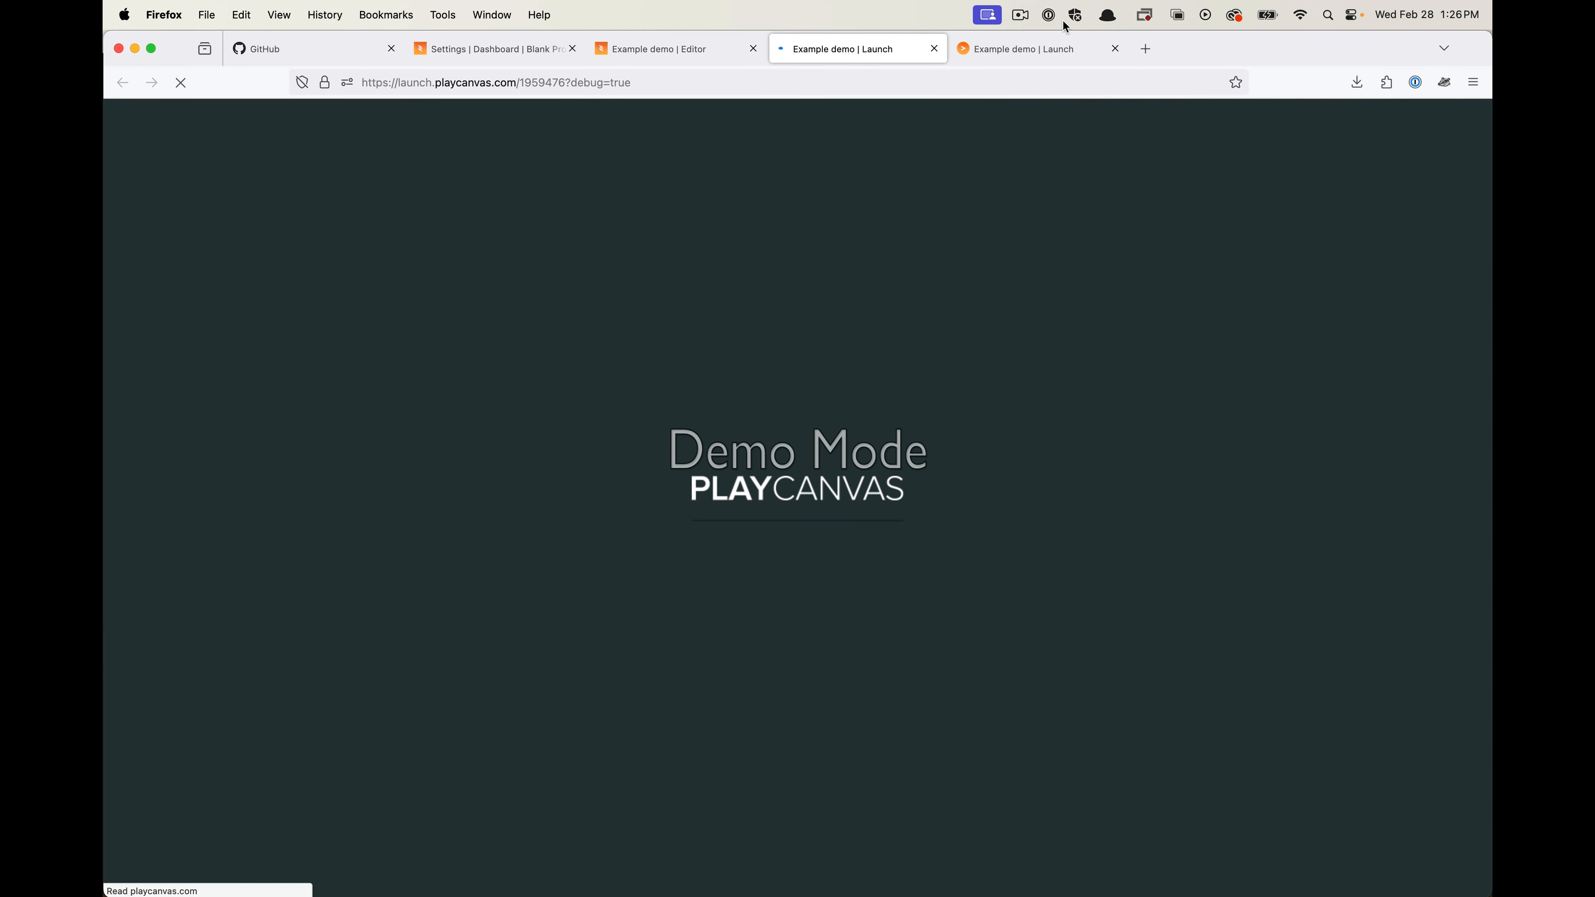
{"action": "middle_click", "coordinate": [1057, 51]}
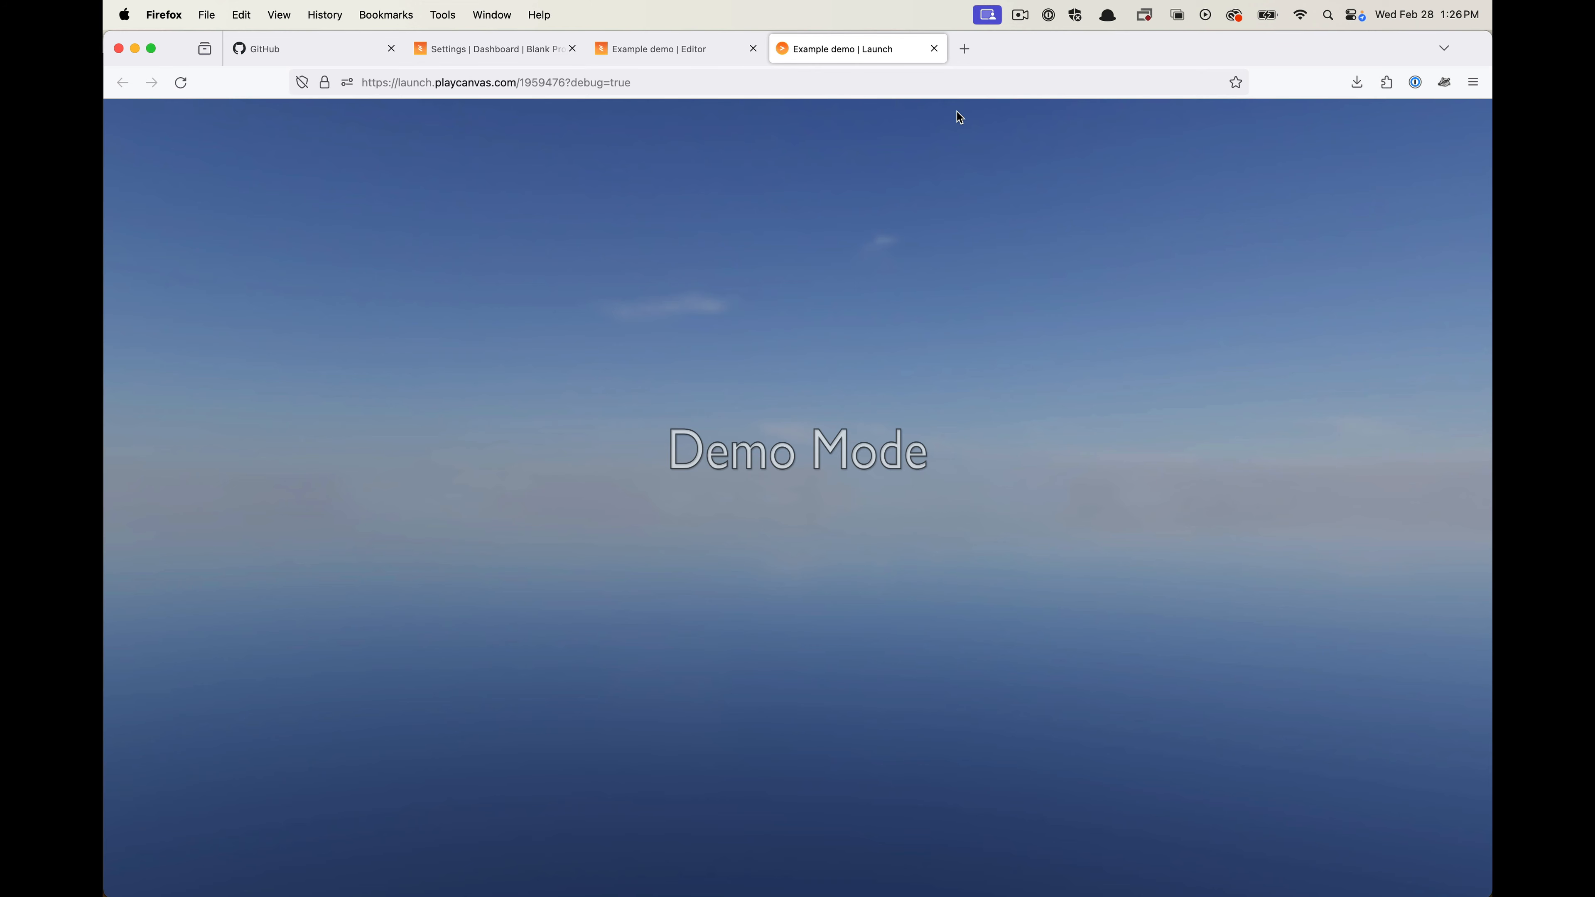
{"action": "left_click", "coordinate": [935, 49]}
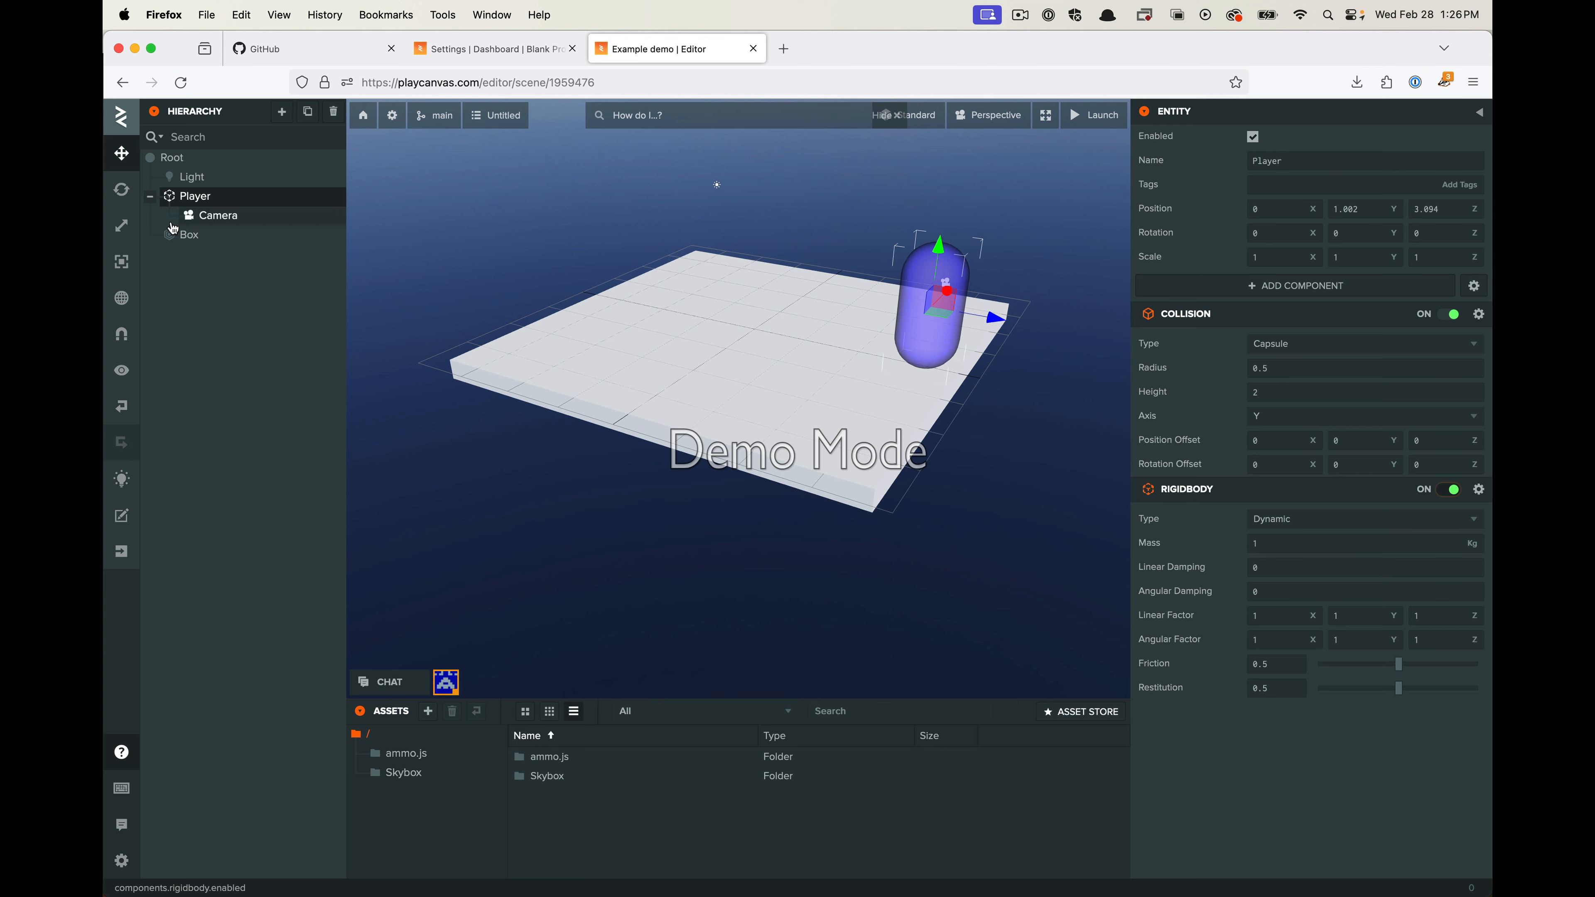
Turn the Box's Rigidbody back on, launch the scene to test the floor and close the preview
{"action": "left_click", "coordinate": [657, 293]}
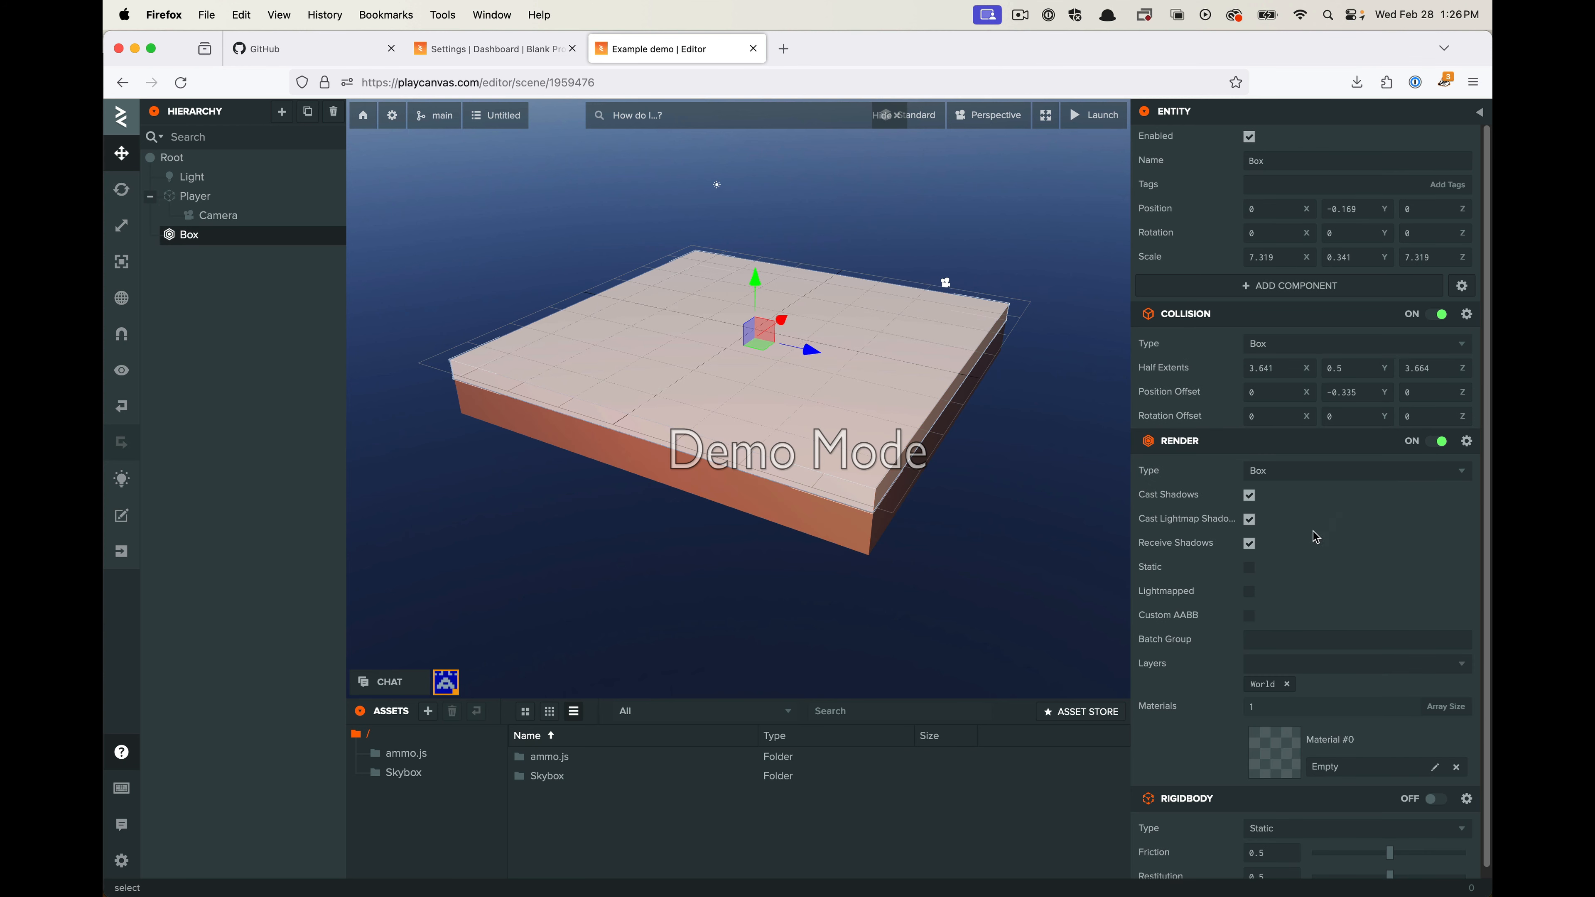
{"action": "left_click", "coordinate": [1436, 799]}
{"action": "scroll", "coordinate": [1220, 811], "scroll_direction": "down", "scroll_amount": 1}
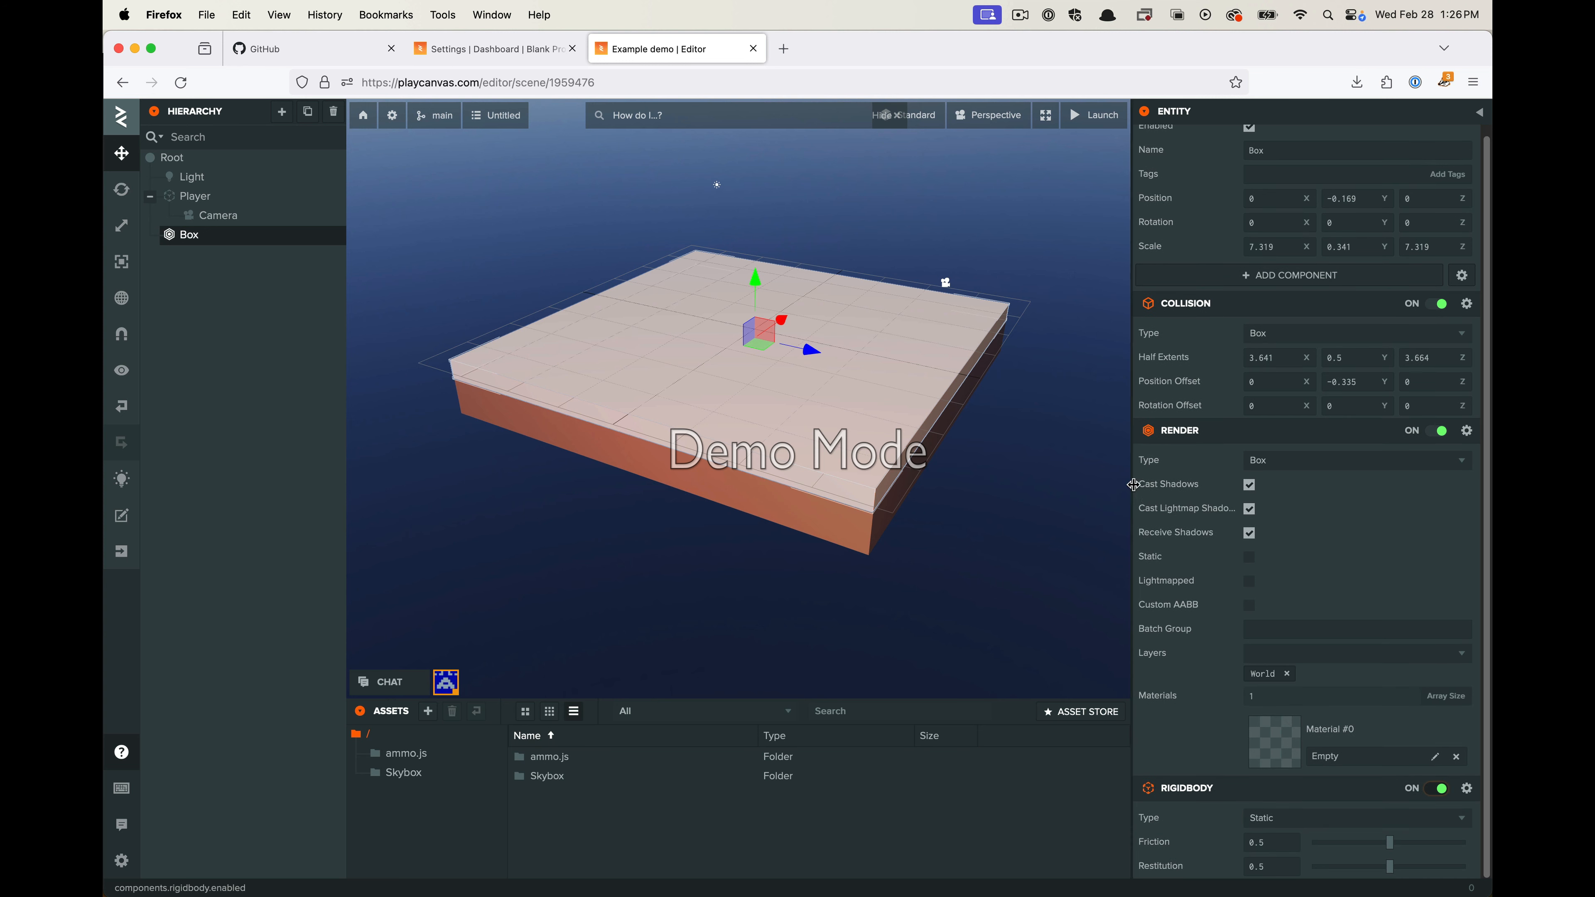
{"action": "mouse_move", "coordinate": [1163, 298]}
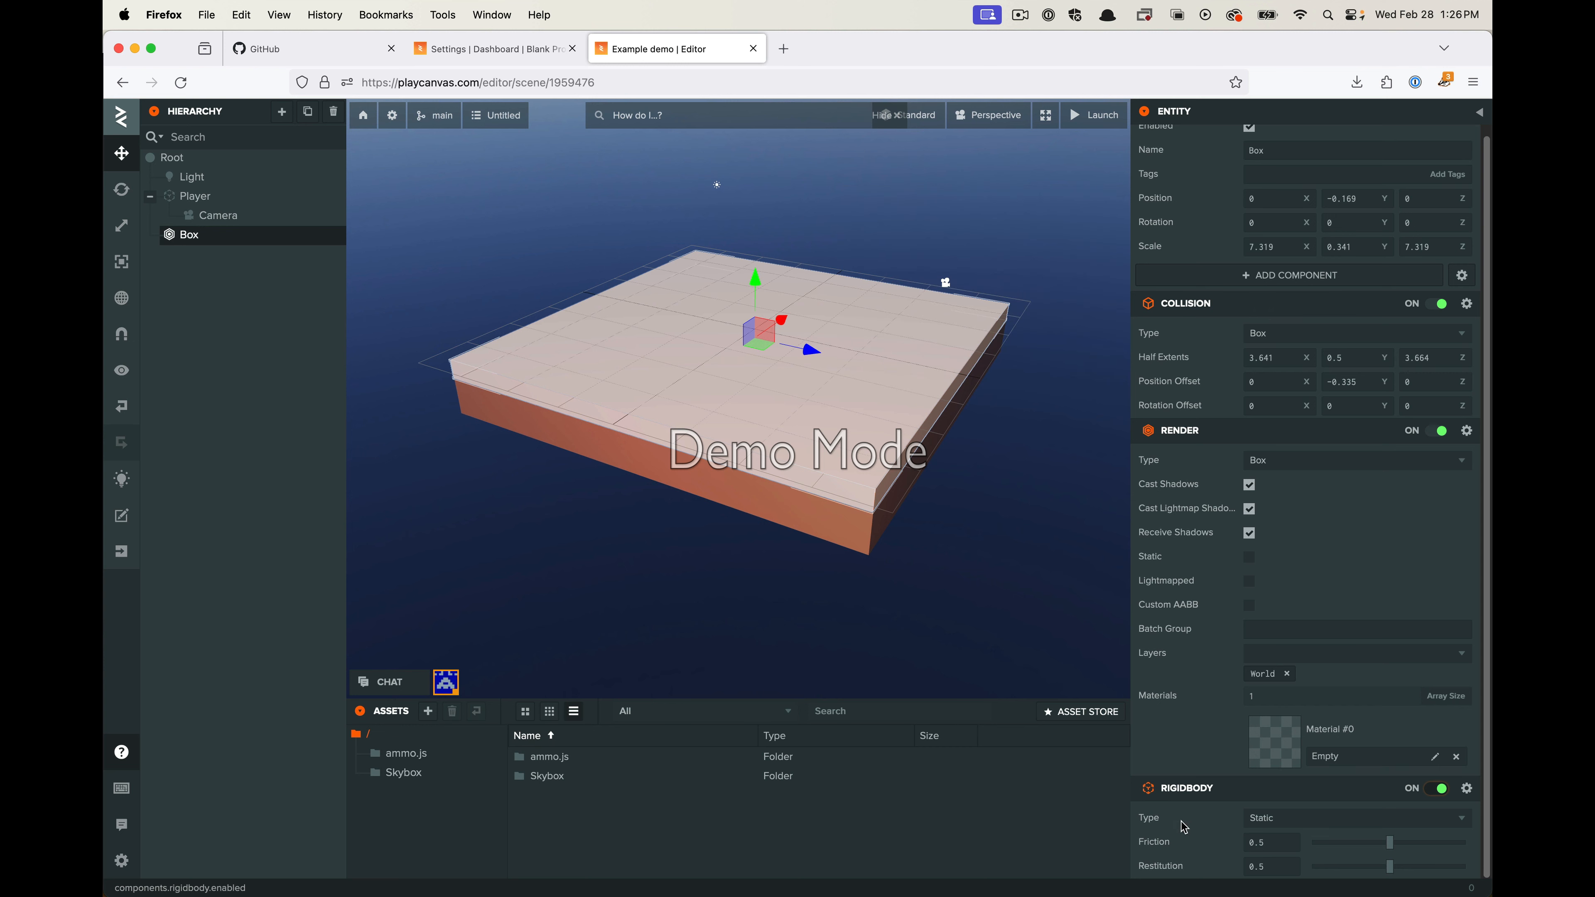
{"action": "left_click", "coordinate": [1094, 115]}
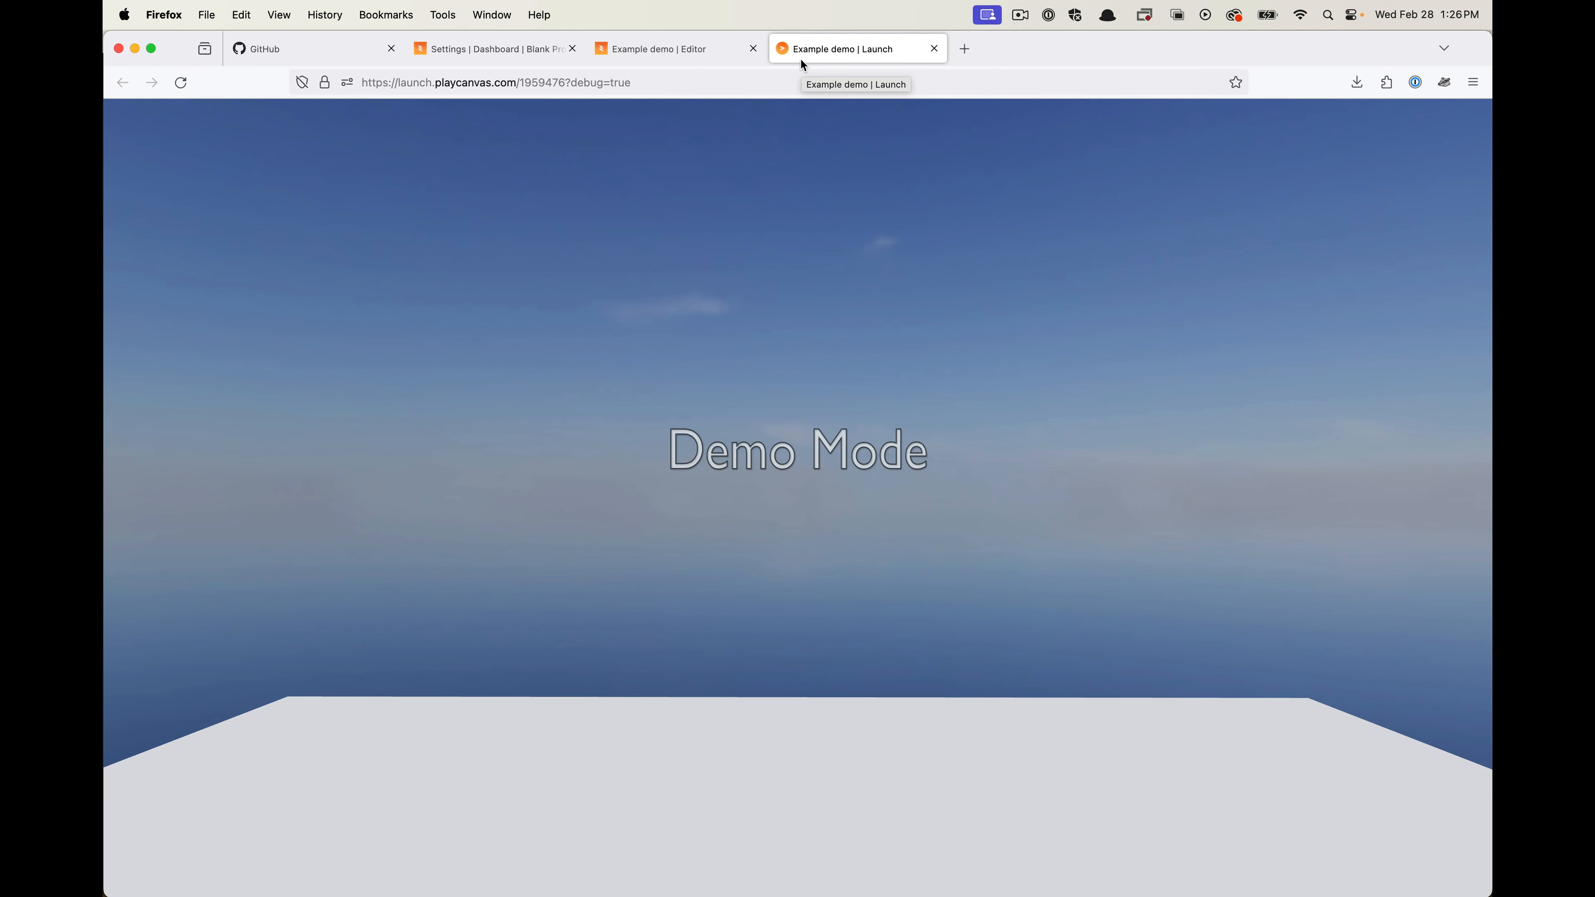
{"action": "left_click", "coordinate": [934, 48]}
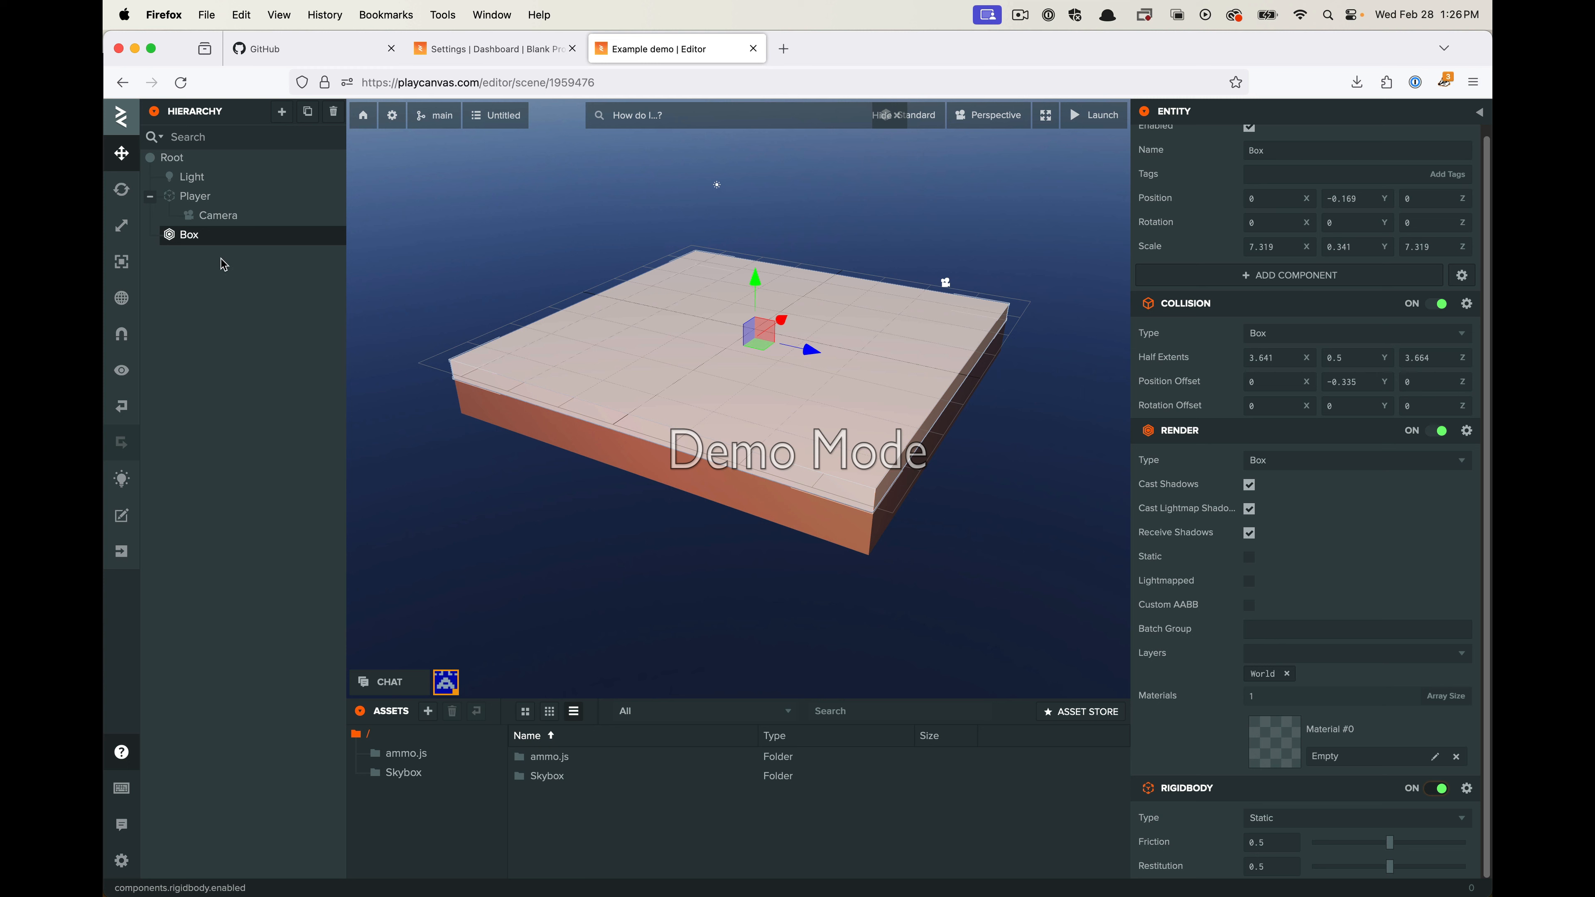
Create a new folder in the project's root asset directory and name it assets
{"action": "right_click", "coordinate": [388, 805]}
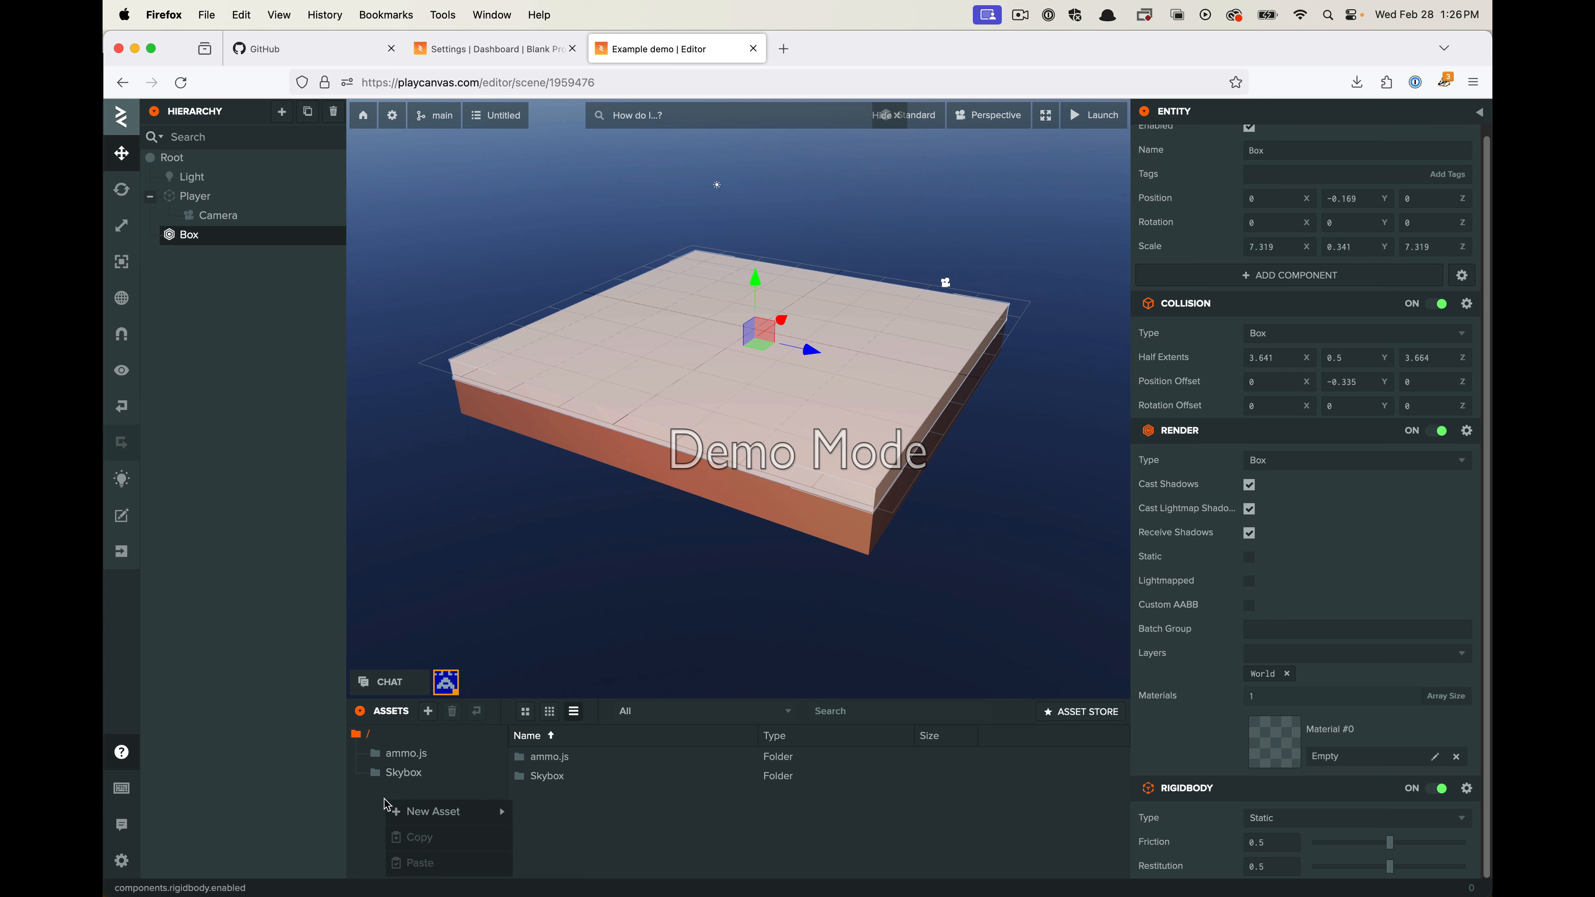
{"action": "mouse_move", "coordinate": [448, 814]}
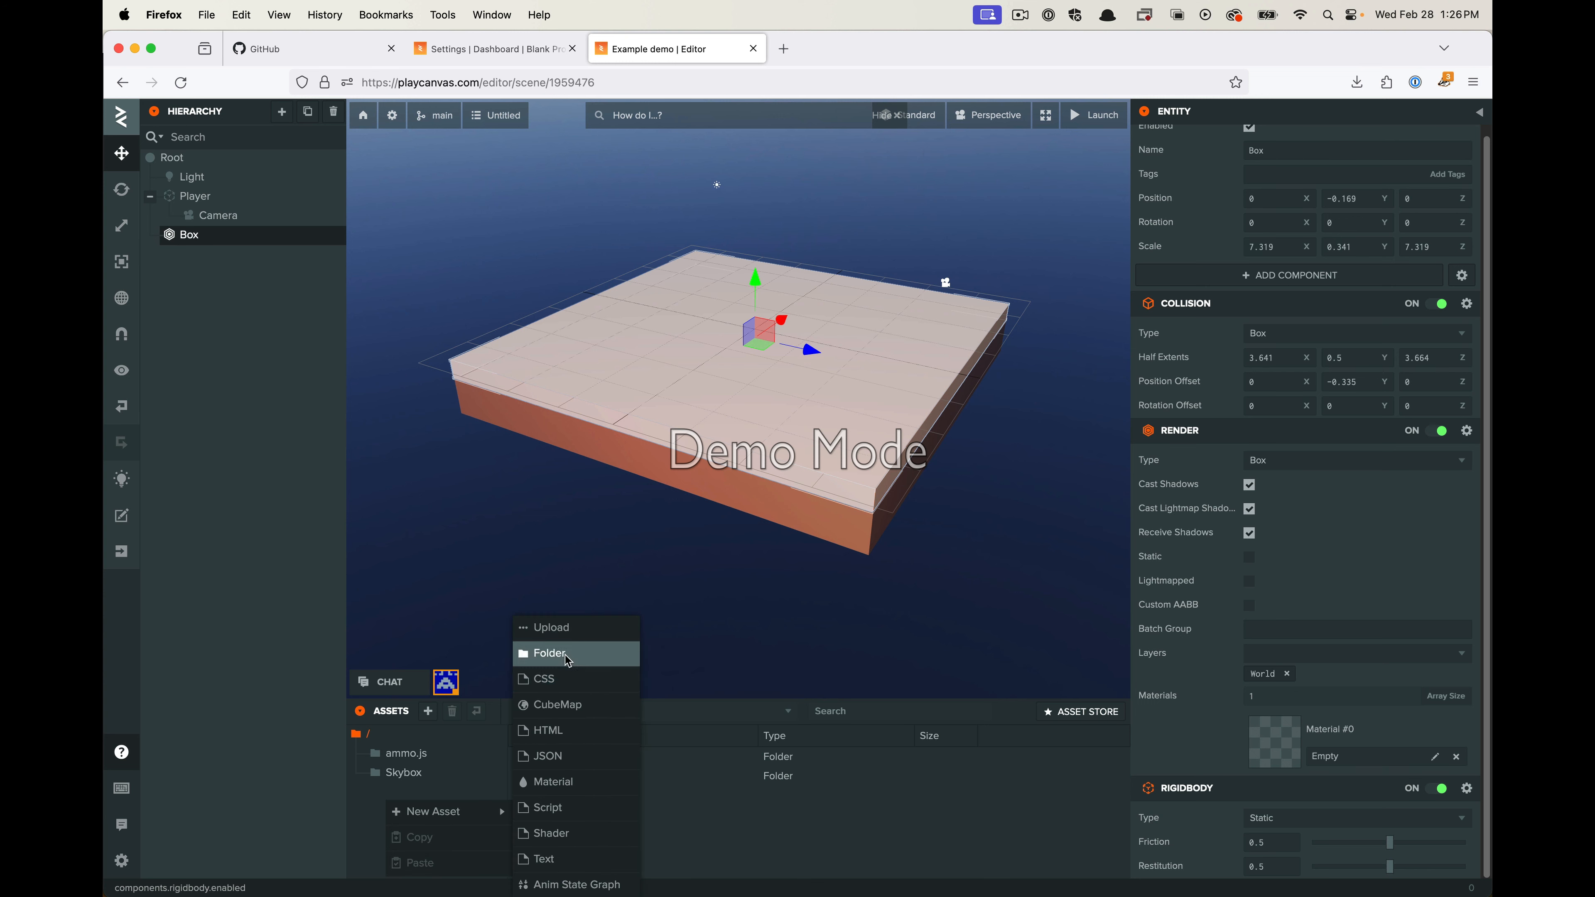
{"action": "left_click", "coordinate": [541, 653]}
{"action": "left_click", "coordinate": [414, 782]}
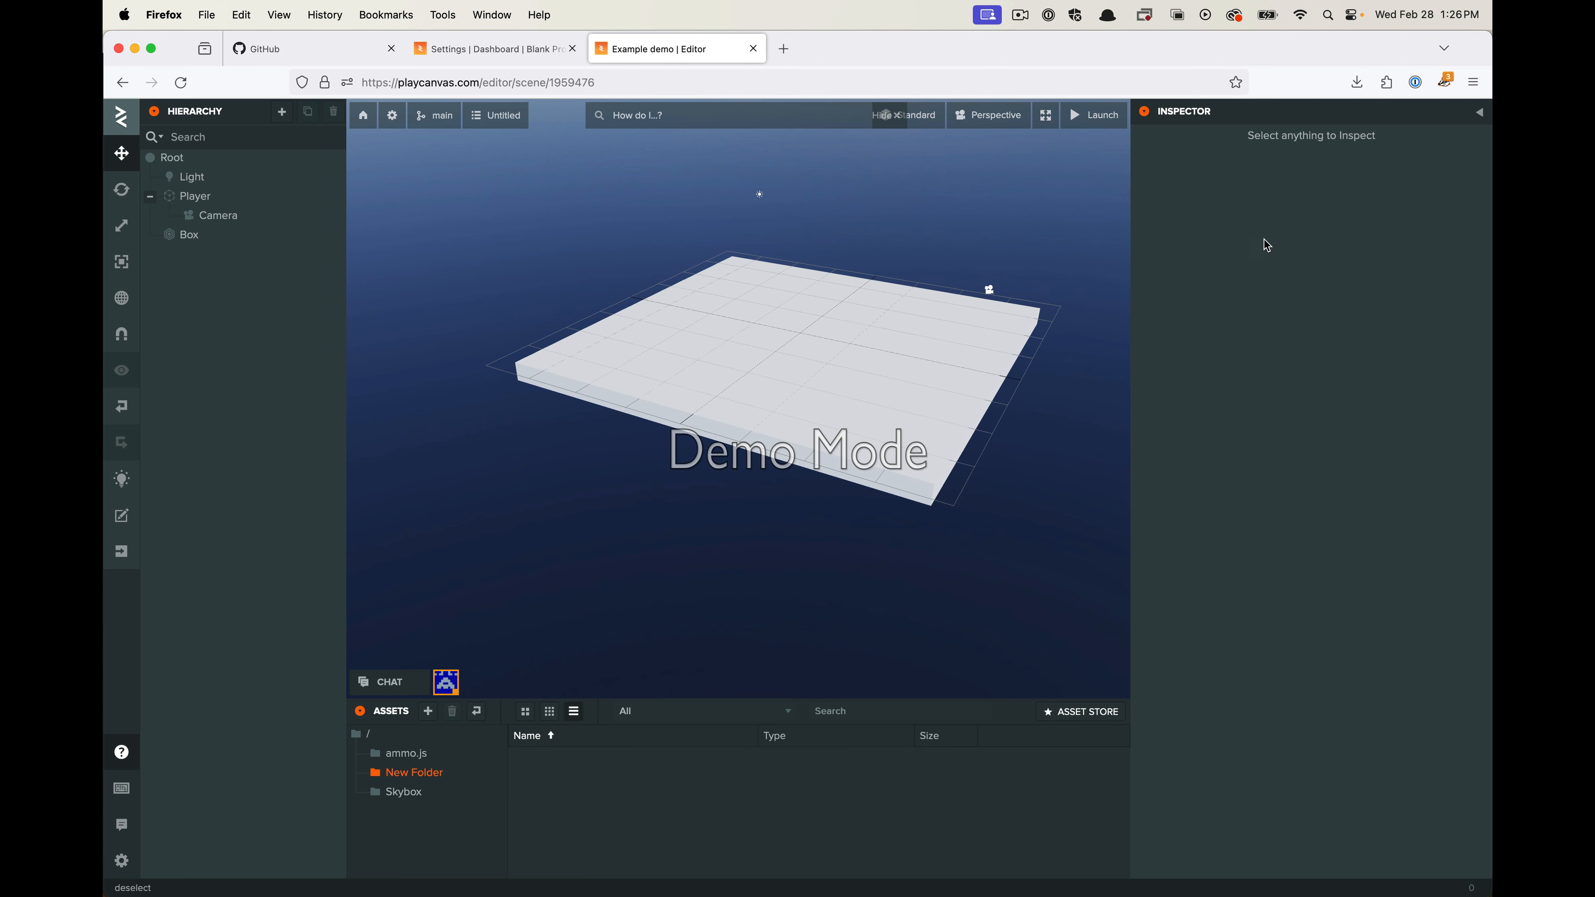
{"action": "left_click", "coordinate": [414, 773]}
{"action": "left_click", "coordinate": [1310, 160]}
{"action": "type", "text": "assets"}
{"action": "key", "text": "Return"}
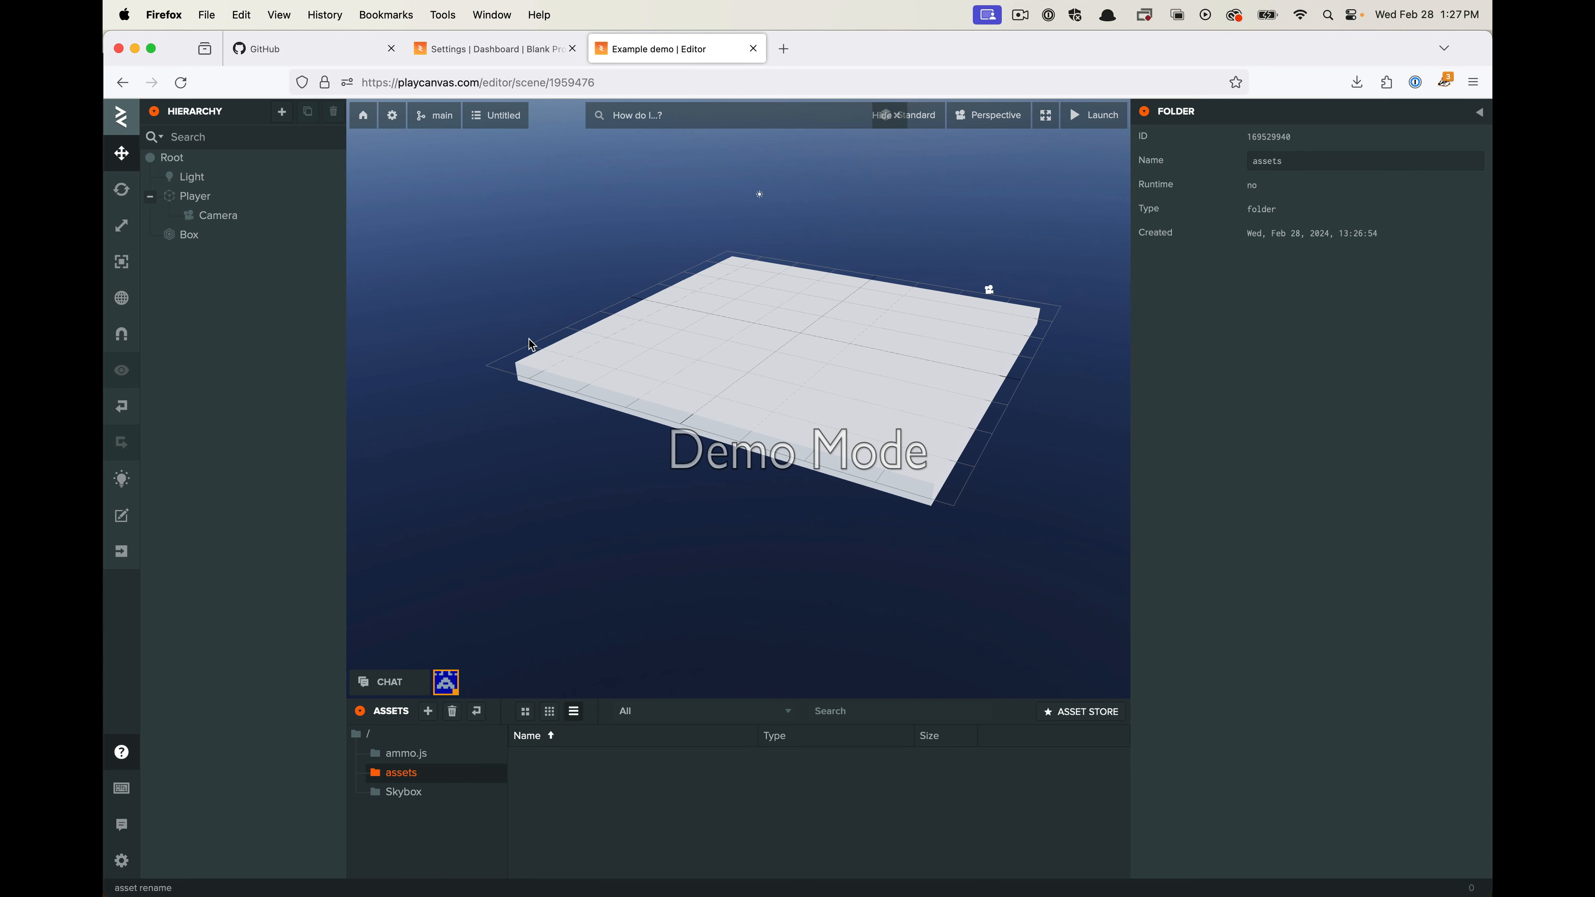
Switch to Finder and upload all the .glb model files from the glb folder into the project's assets folder
{"action": "key", "text": "super+Tab"}
{"action": "left_click", "coordinate": [729, 468]}
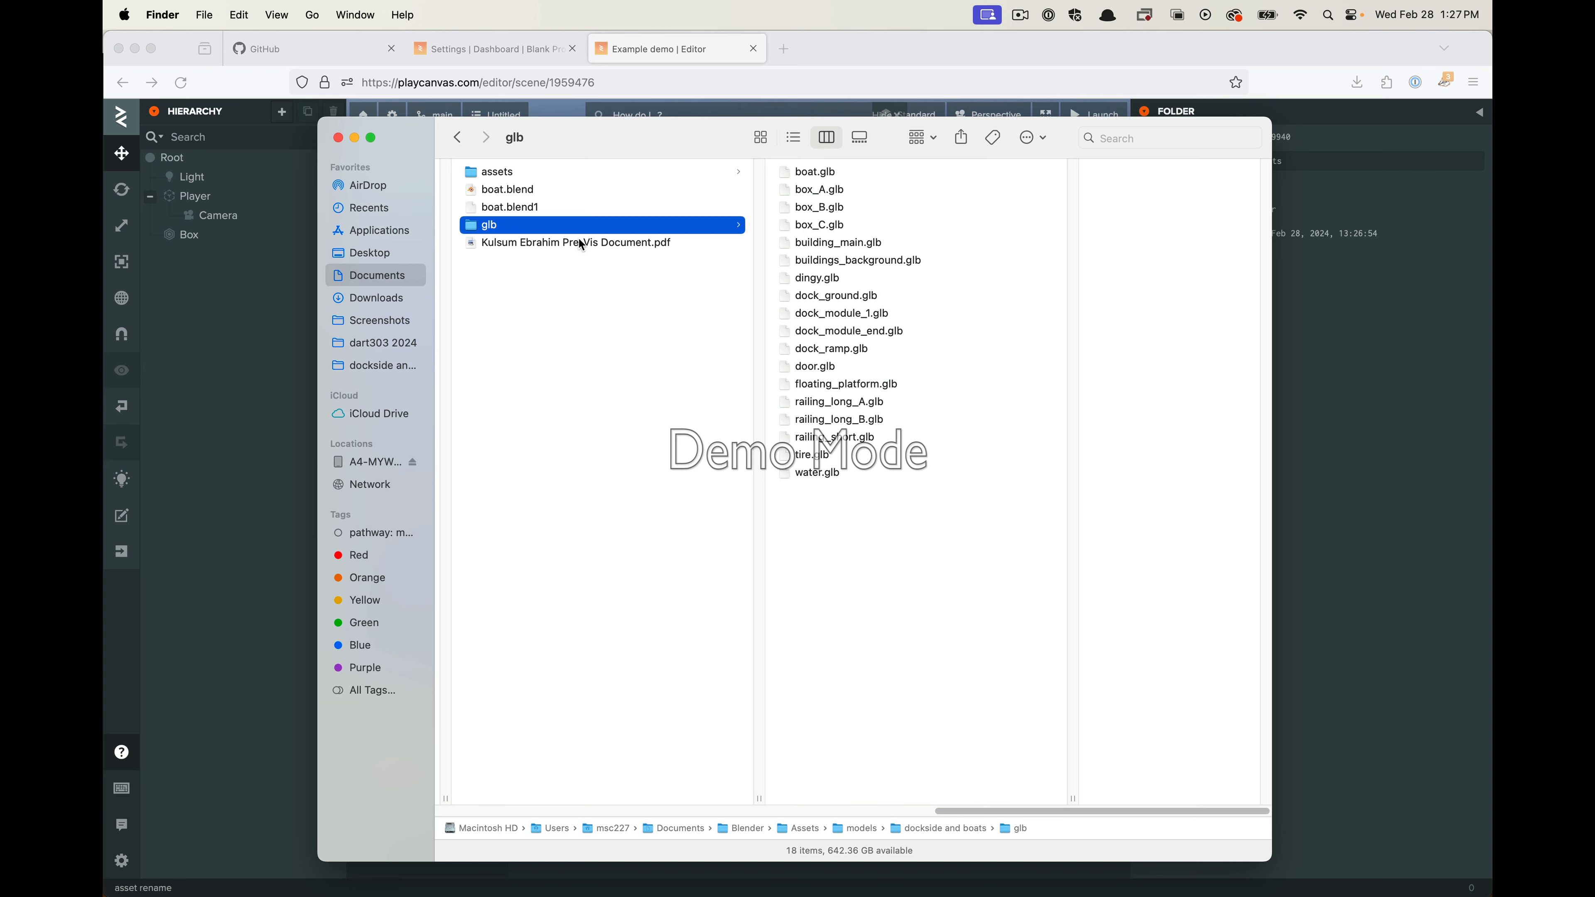
{"action": "left_click_drag", "start_coordinate": [841, 521], "coordinate": [593, 776]}
{"action": "key", "text": "super+Tab"}
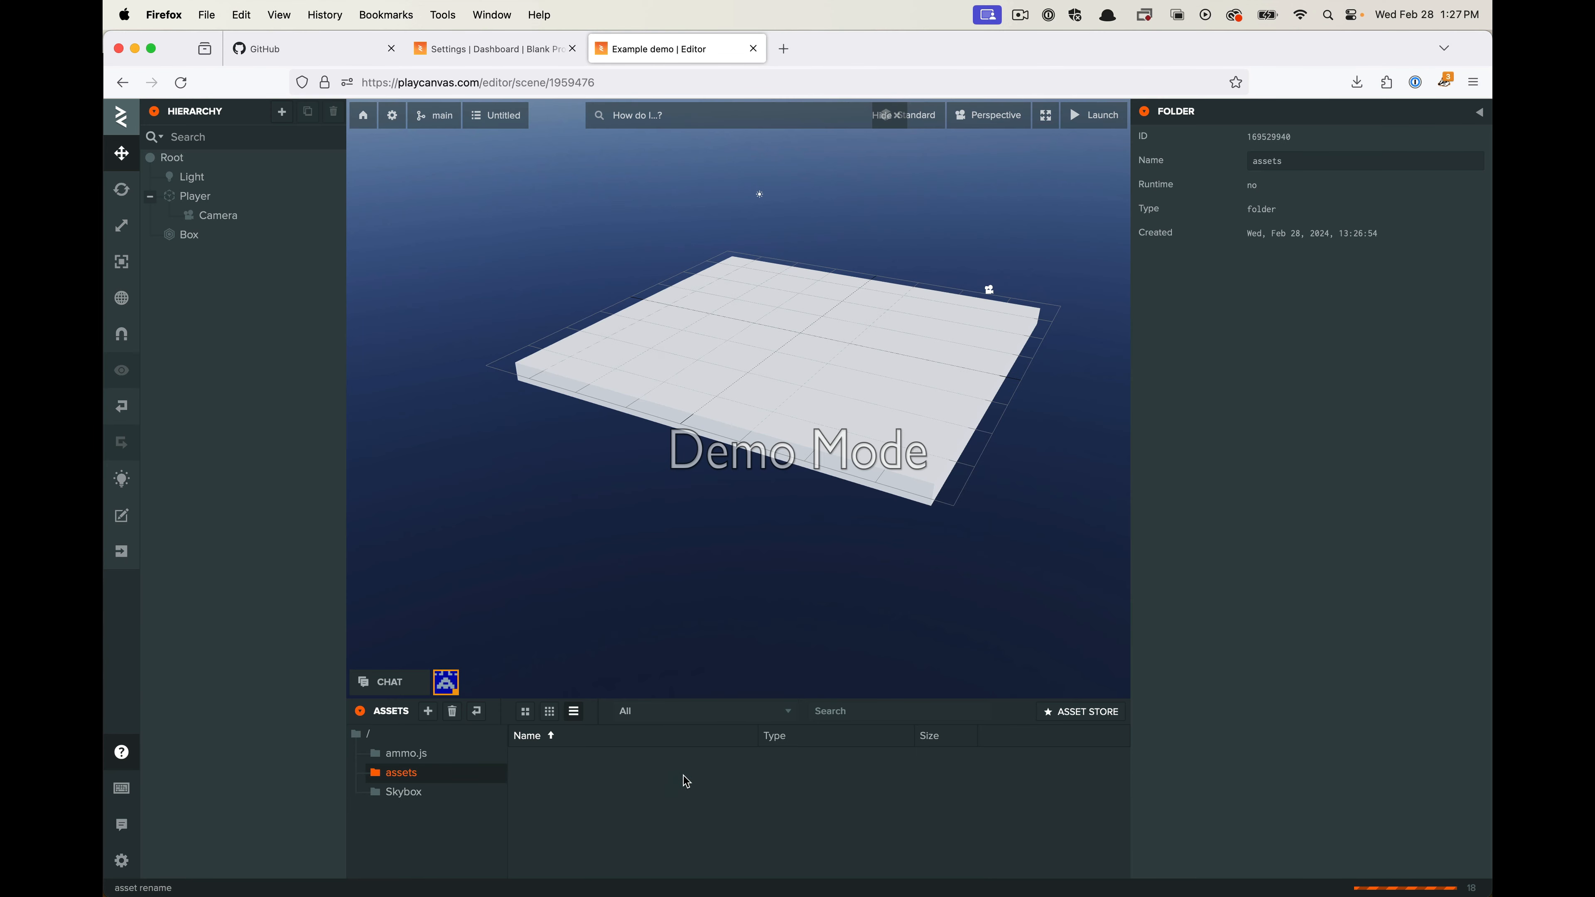
{"action": "scroll", "coordinate": [440, 794], "scroll_direction": "up", "scroll_amount": 5}
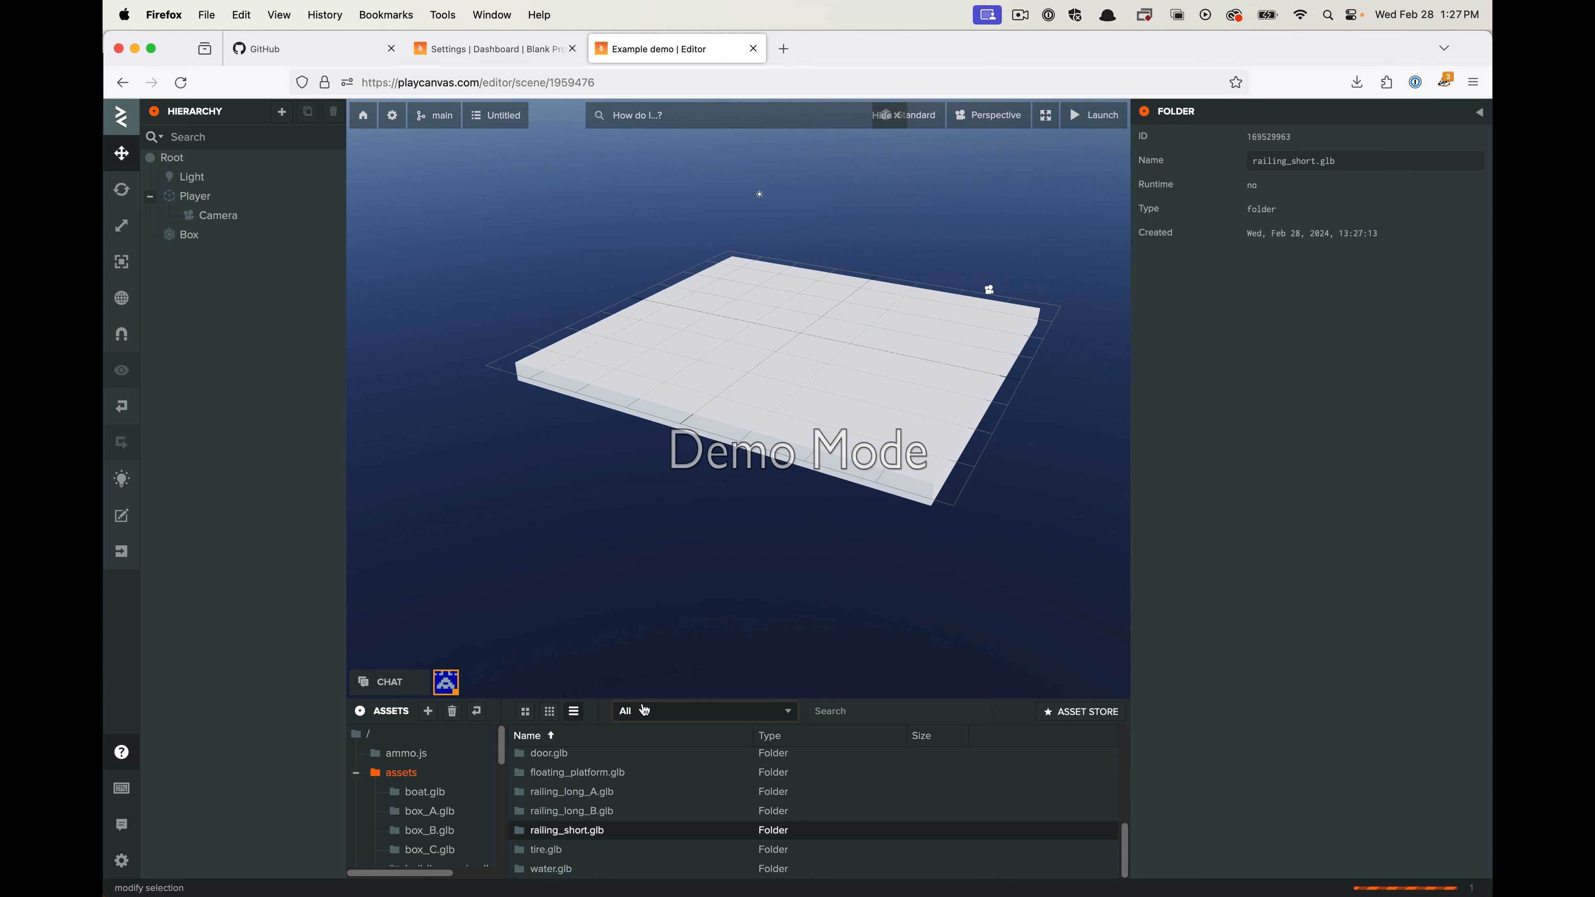
Enlarge the asset browser area and rename the assets folder as models
{"action": "left_click_drag", "start_coordinate": [617, 698], "coordinate": [667, 413]}
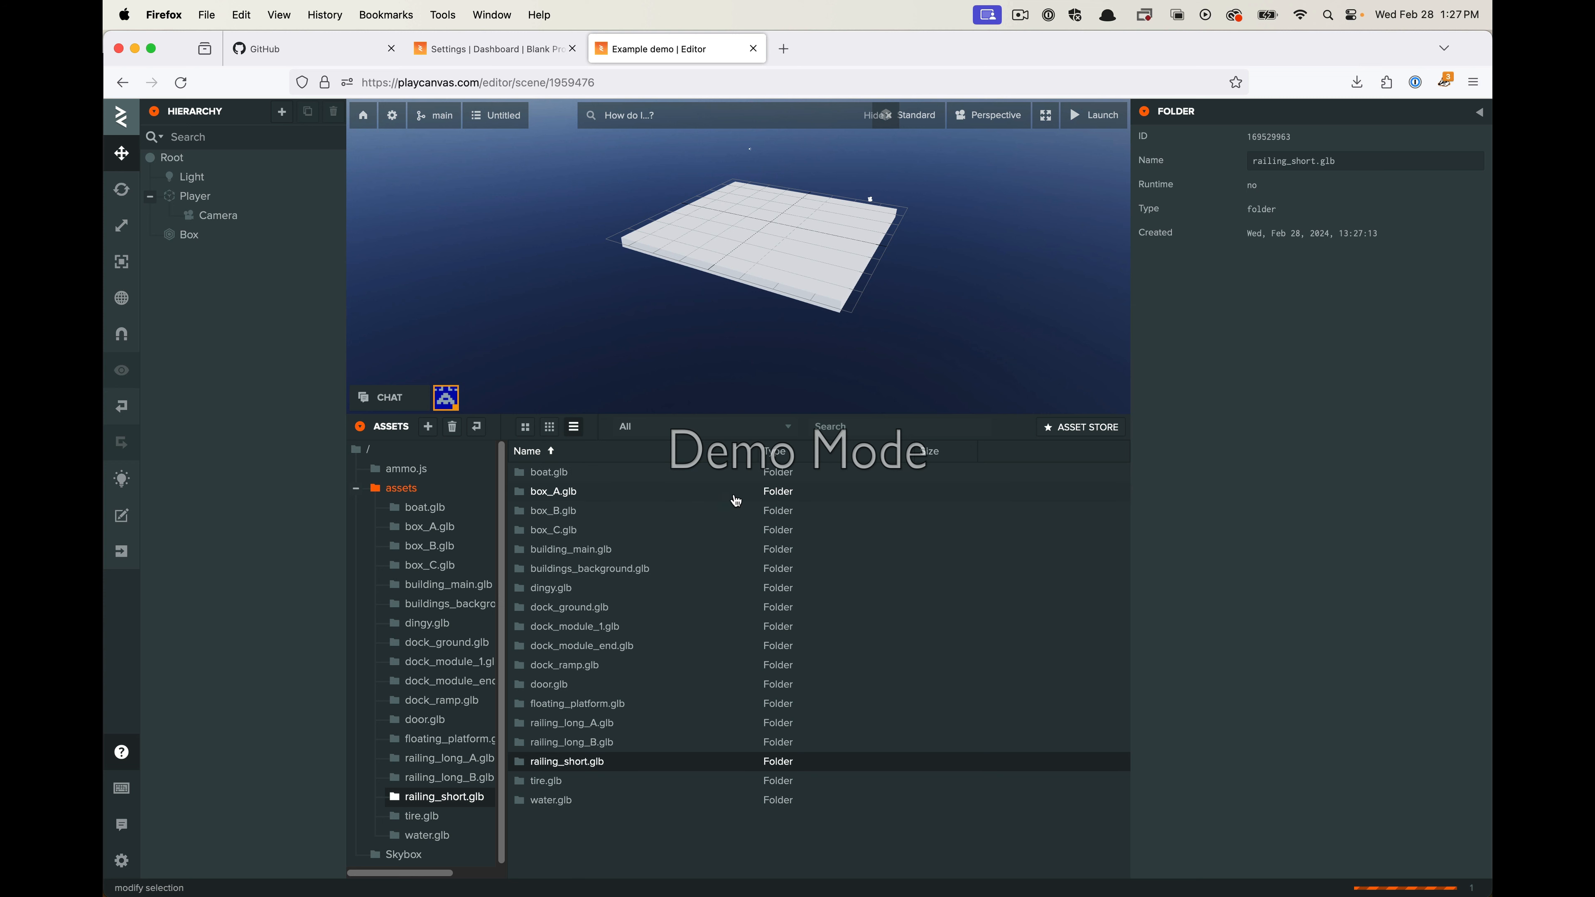
{"action": "left_click", "coordinate": [404, 495]}
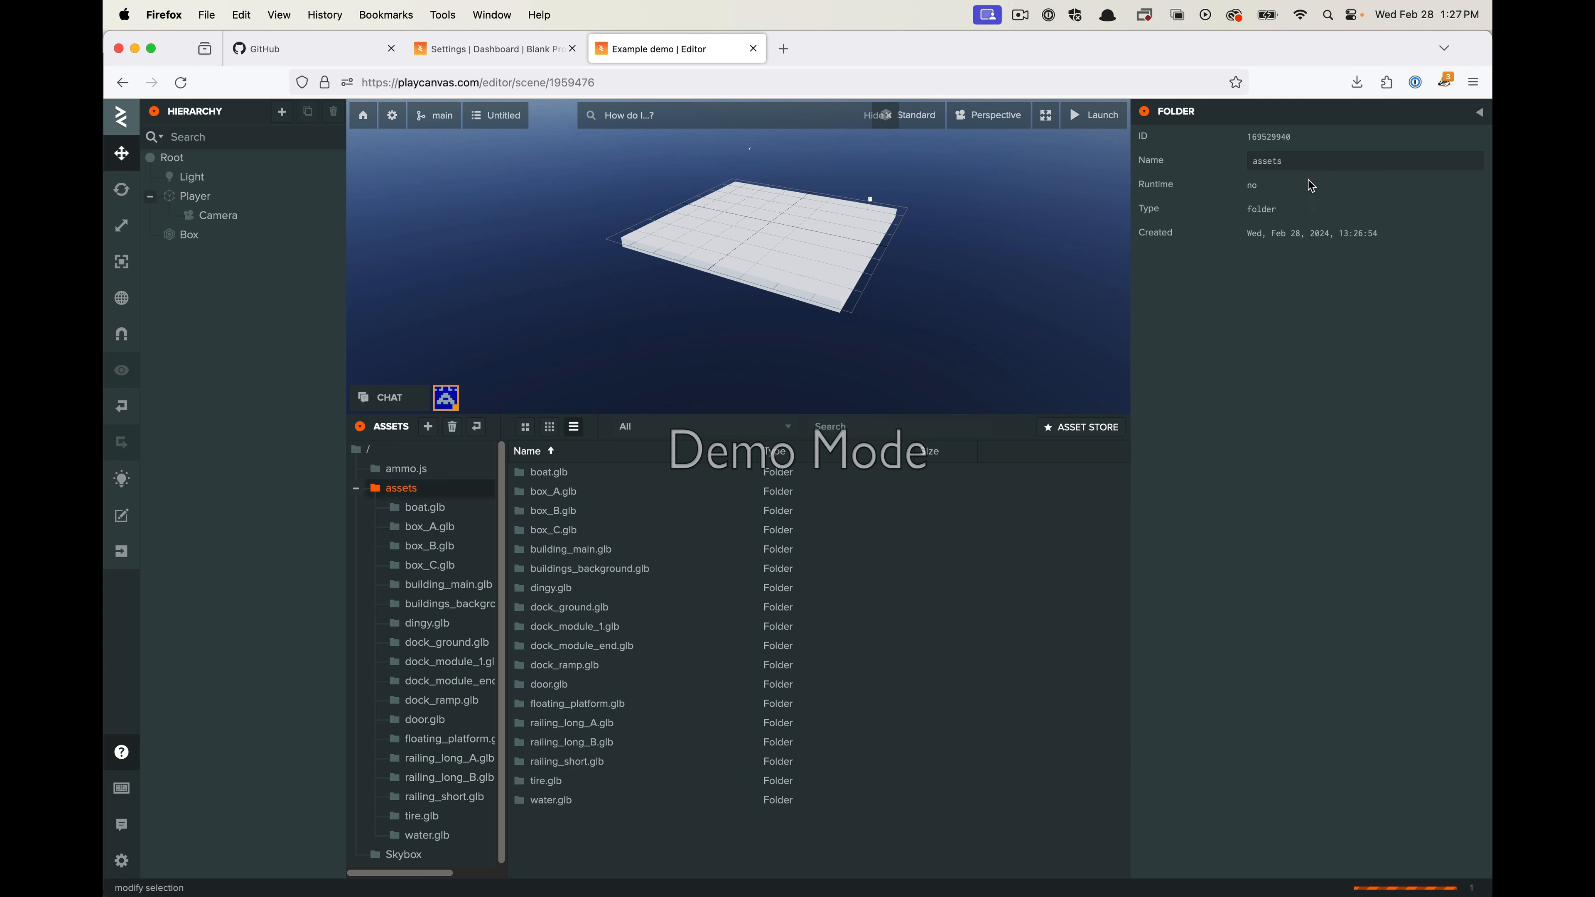
{"action": "double_click", "coordinate": [1267, 160]}
{"action": "type", "text": "models"}
{"action": "key", "text": "Return"}
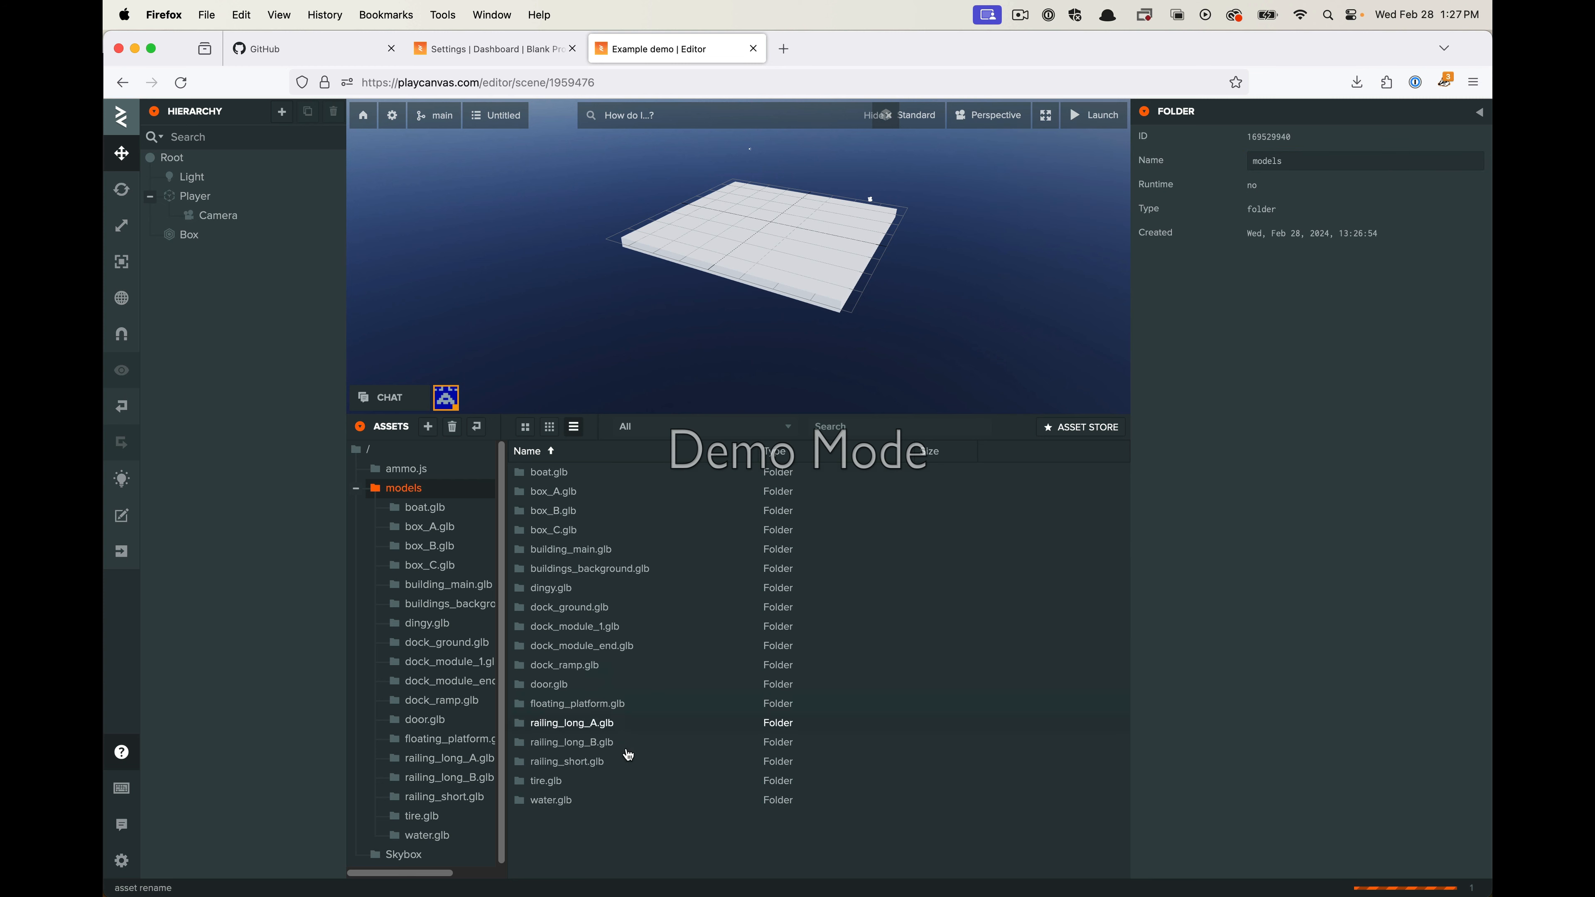
Examine the imported contents of the boat.glb, box_A.glb, box_B.glb, building_main.glb and buildings_background.glb folders
{"action": "double_click", "coordinate": [544, 473]}
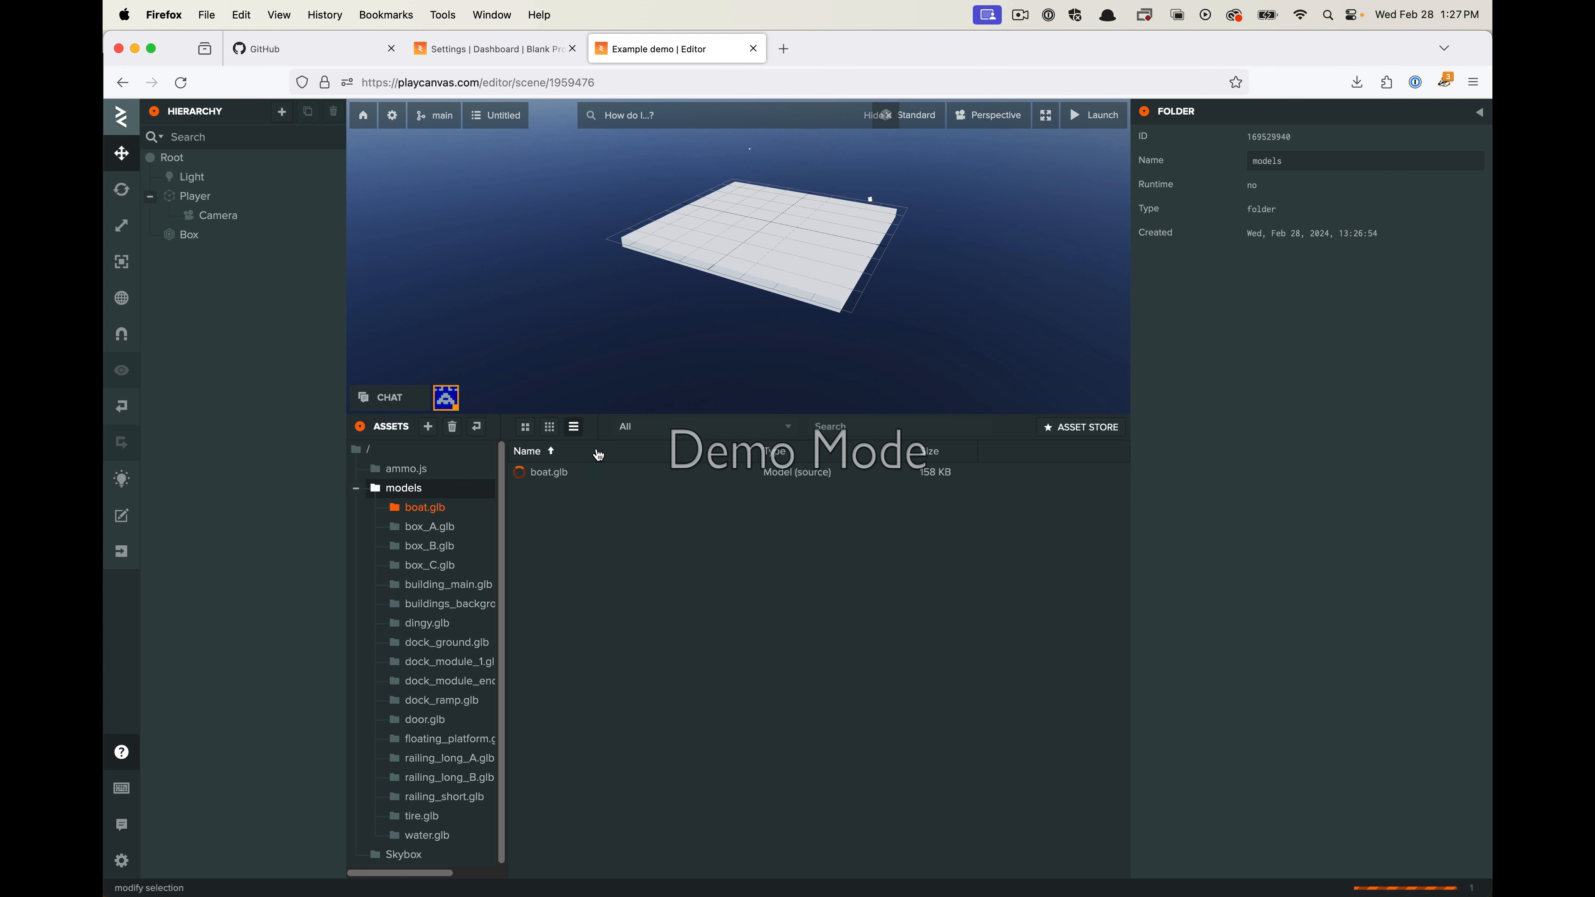
{"action": "left_click_drag", "start_coordinate": [666, 414], "coordinate": [678, 517]}
{"action": "scroll", "coordinate": [766, 334], "scroll_direction": "up", "scroll_amount": 3}
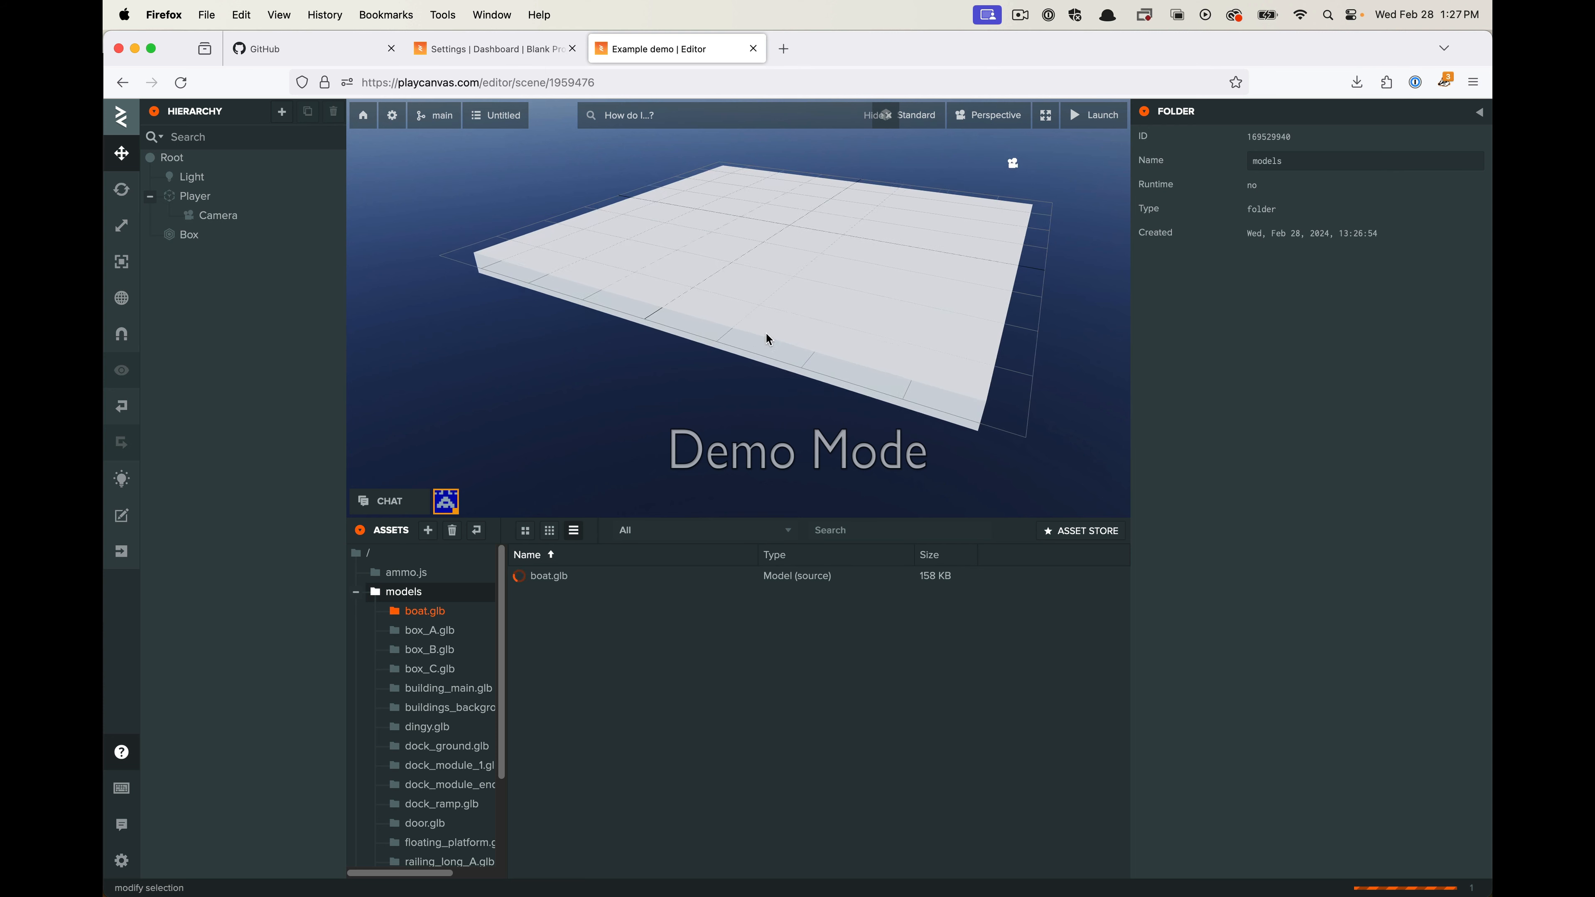
{"action": "middle_click_drag", "start_coordinate": [765, 332], "coordinate": [744, 480]}
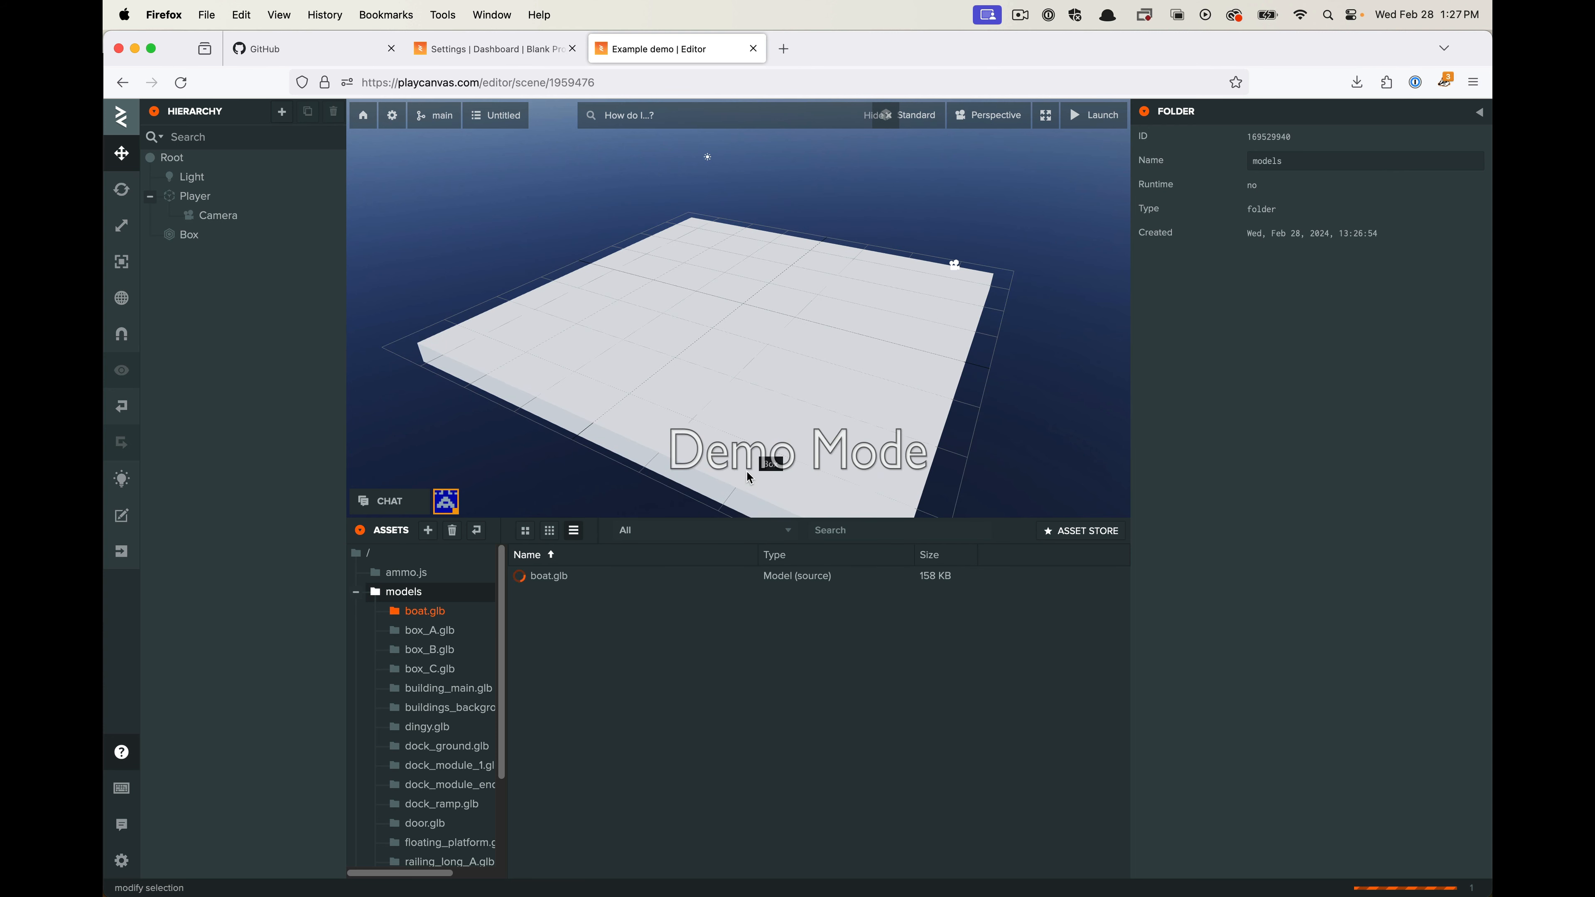
{"action": "left_click", "coordinate": [424, 630]}
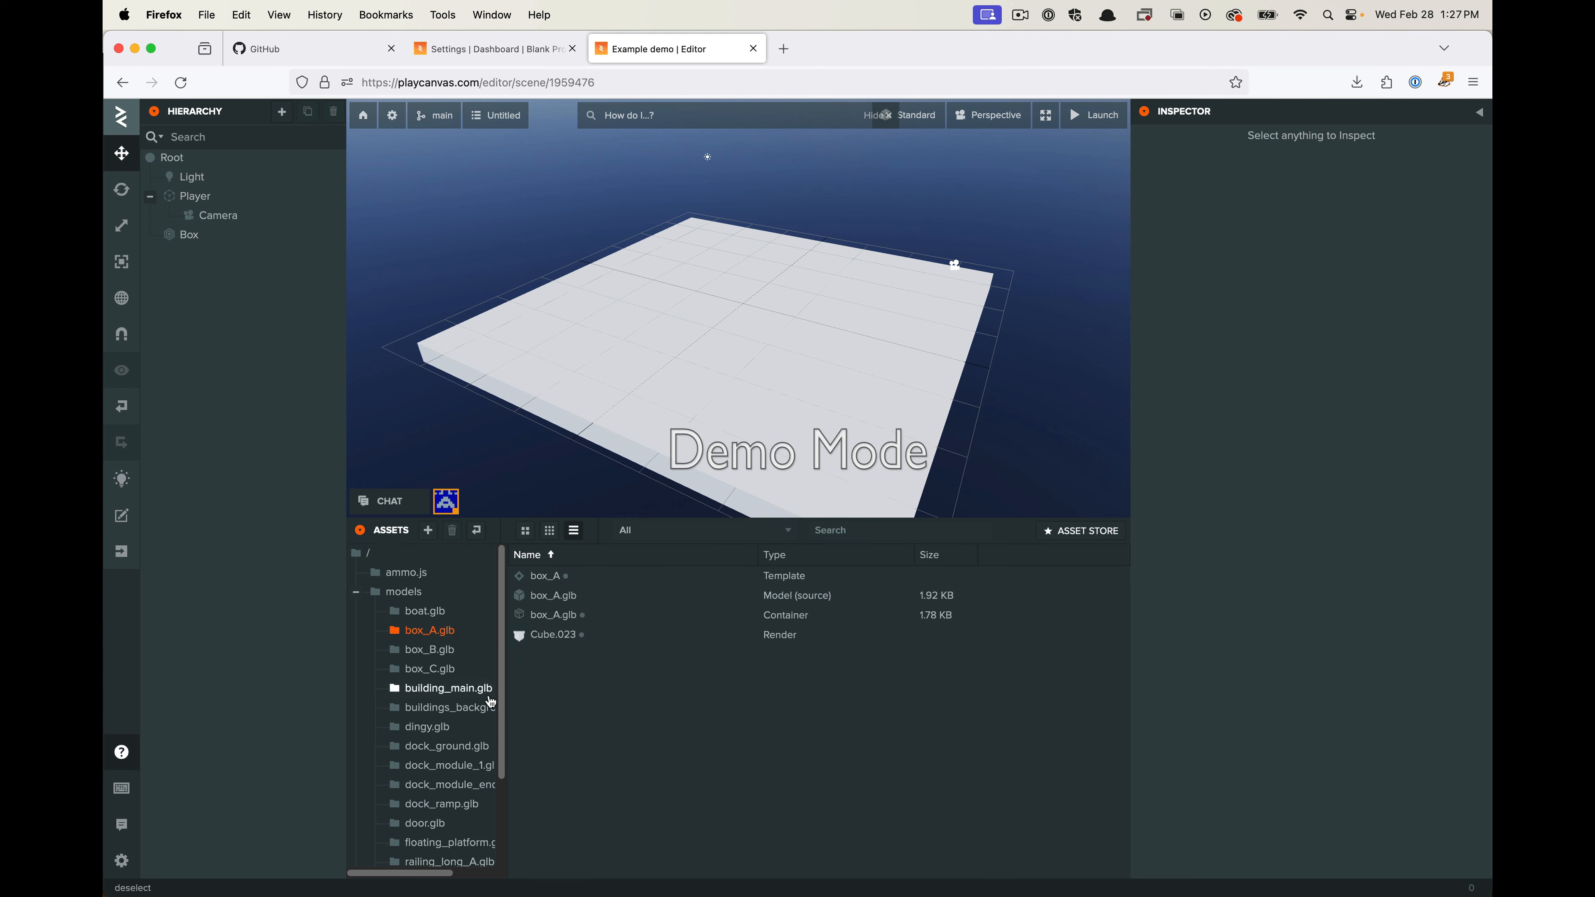
{"action": "left_click", "coordinate": [430, 651]}
{"action": "left_click", "coordinate": [462, 691]}
{"action": "scroll", "coordinate": [459, 691], "scroll_direction": "down", "scroll_amount": 2}
{"action": "left_click", "coordinate": [438, 627]}
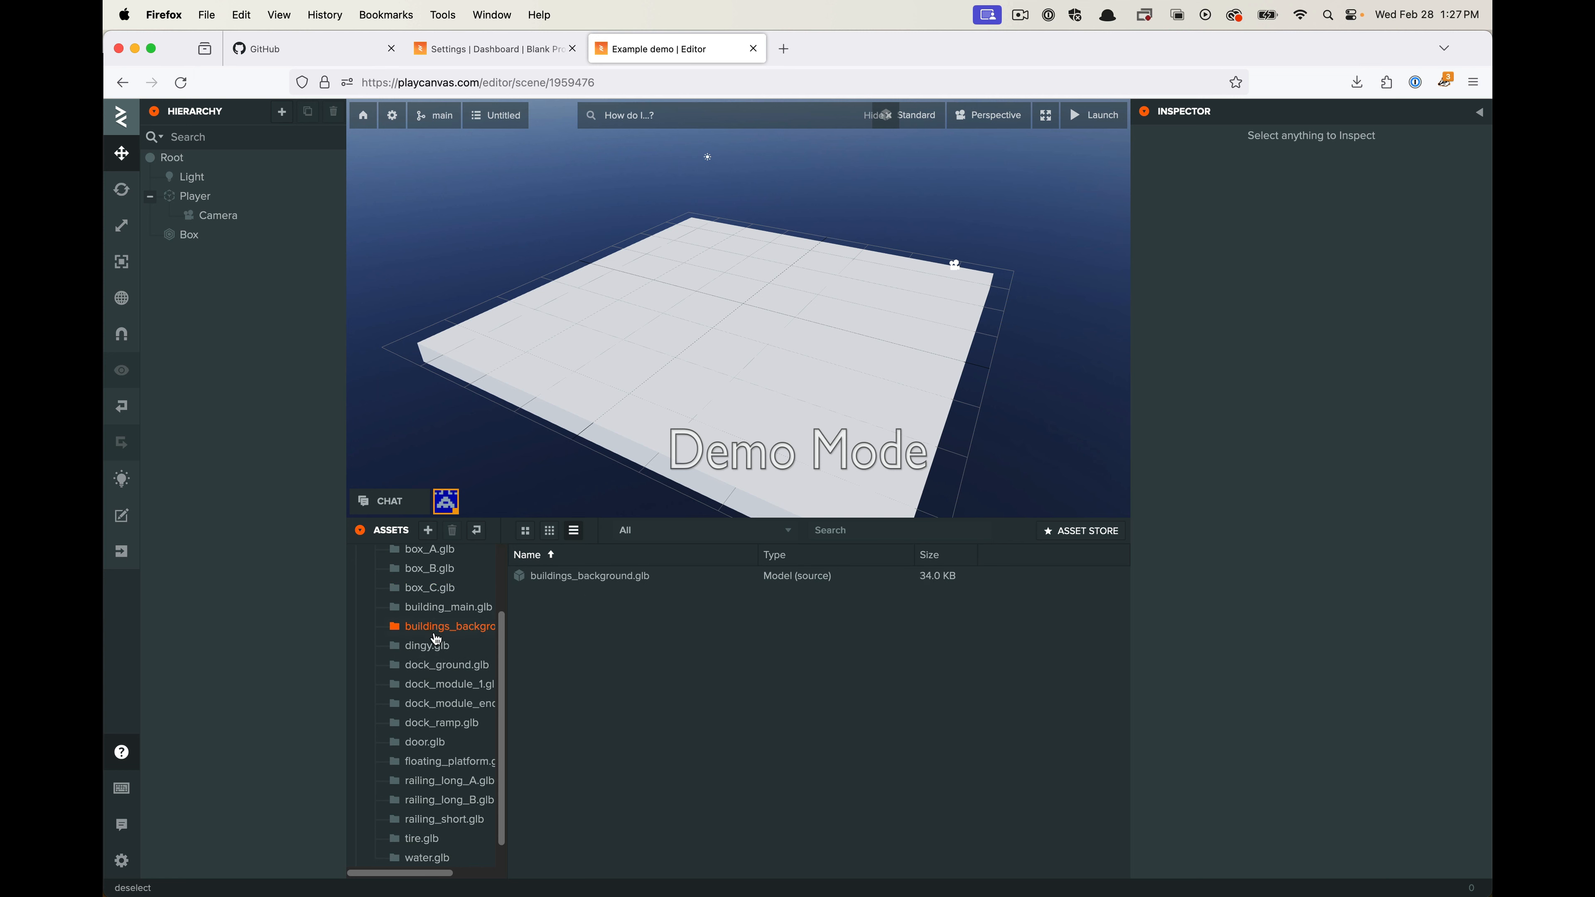
{"action": "scroll", "coordinate": [427, 622], "scroll_direction": "up", "scroll_amount": 2}
{"action": "left_click", "coordinate": [423, 614]}
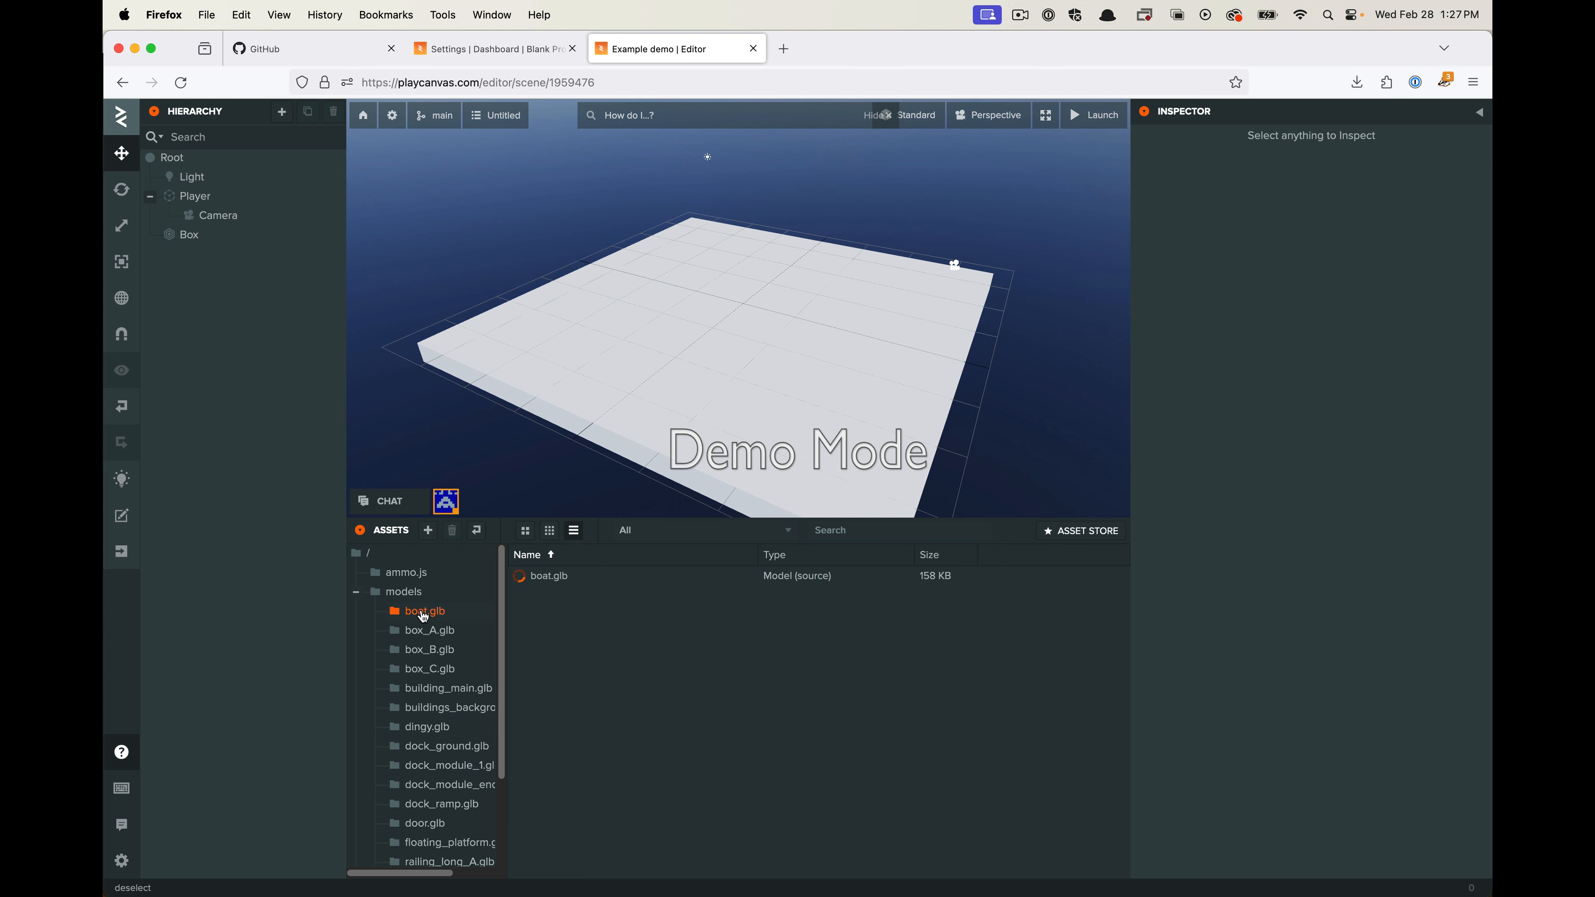
Examine the imported contents of the tire, railing_short, railing_long_B, railing_long_A and floating_platform model folders
{"action": "scroll", "coordinate": [427, 663], "scroll_direction": "down", "scroll_amount": 3}
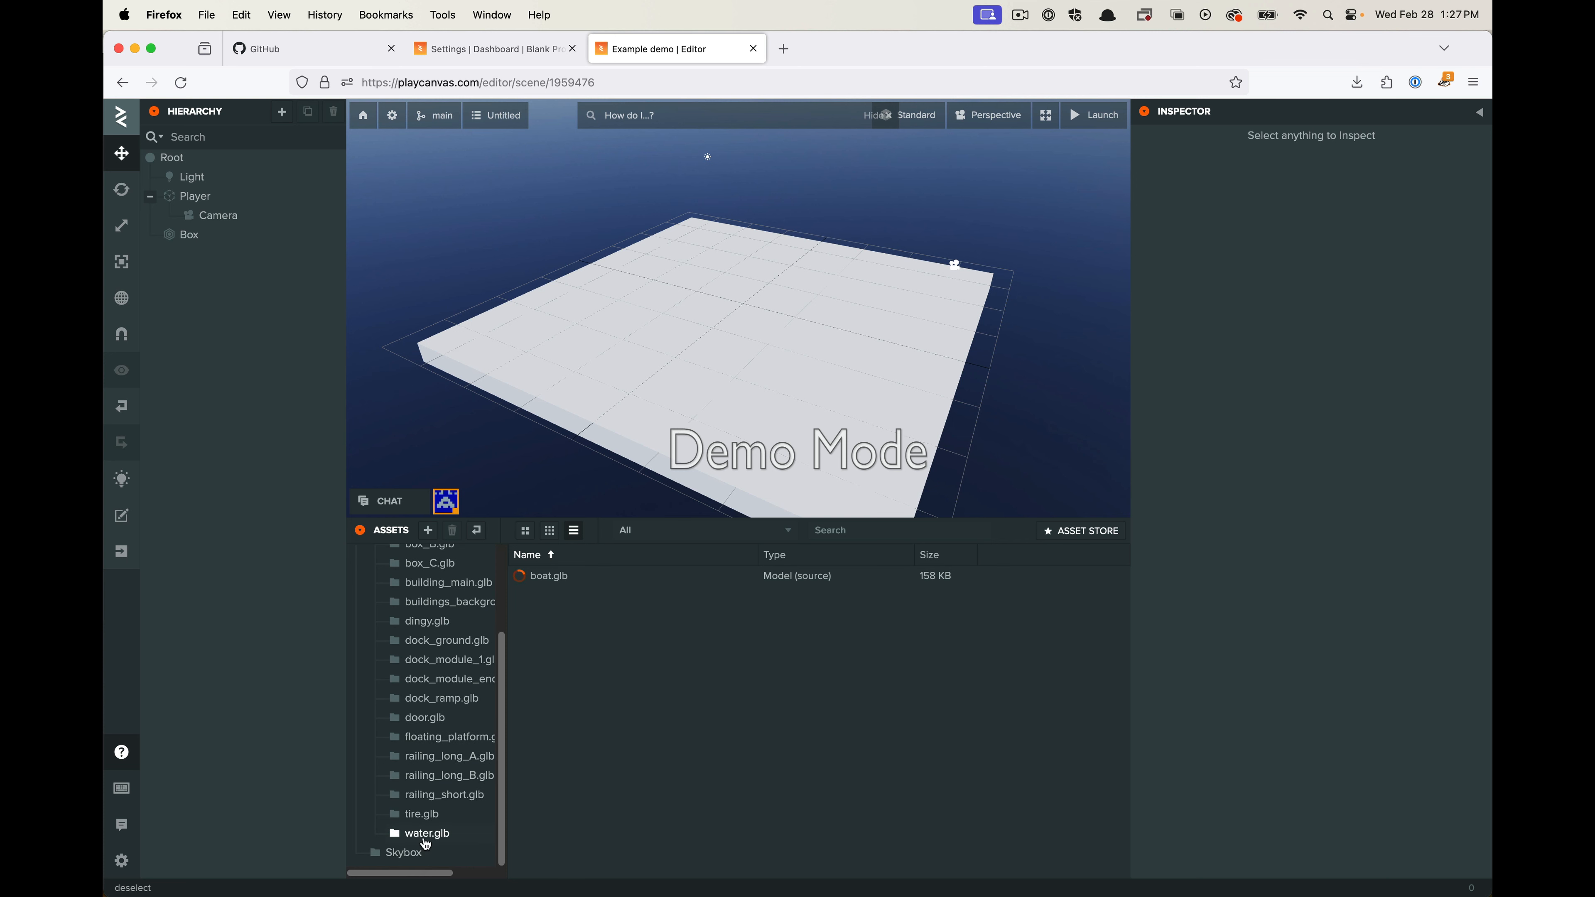
{"action": "left_click", "coordinate": [422, 815]}
{"action": "left_click", "coordinate": [432, 797]}
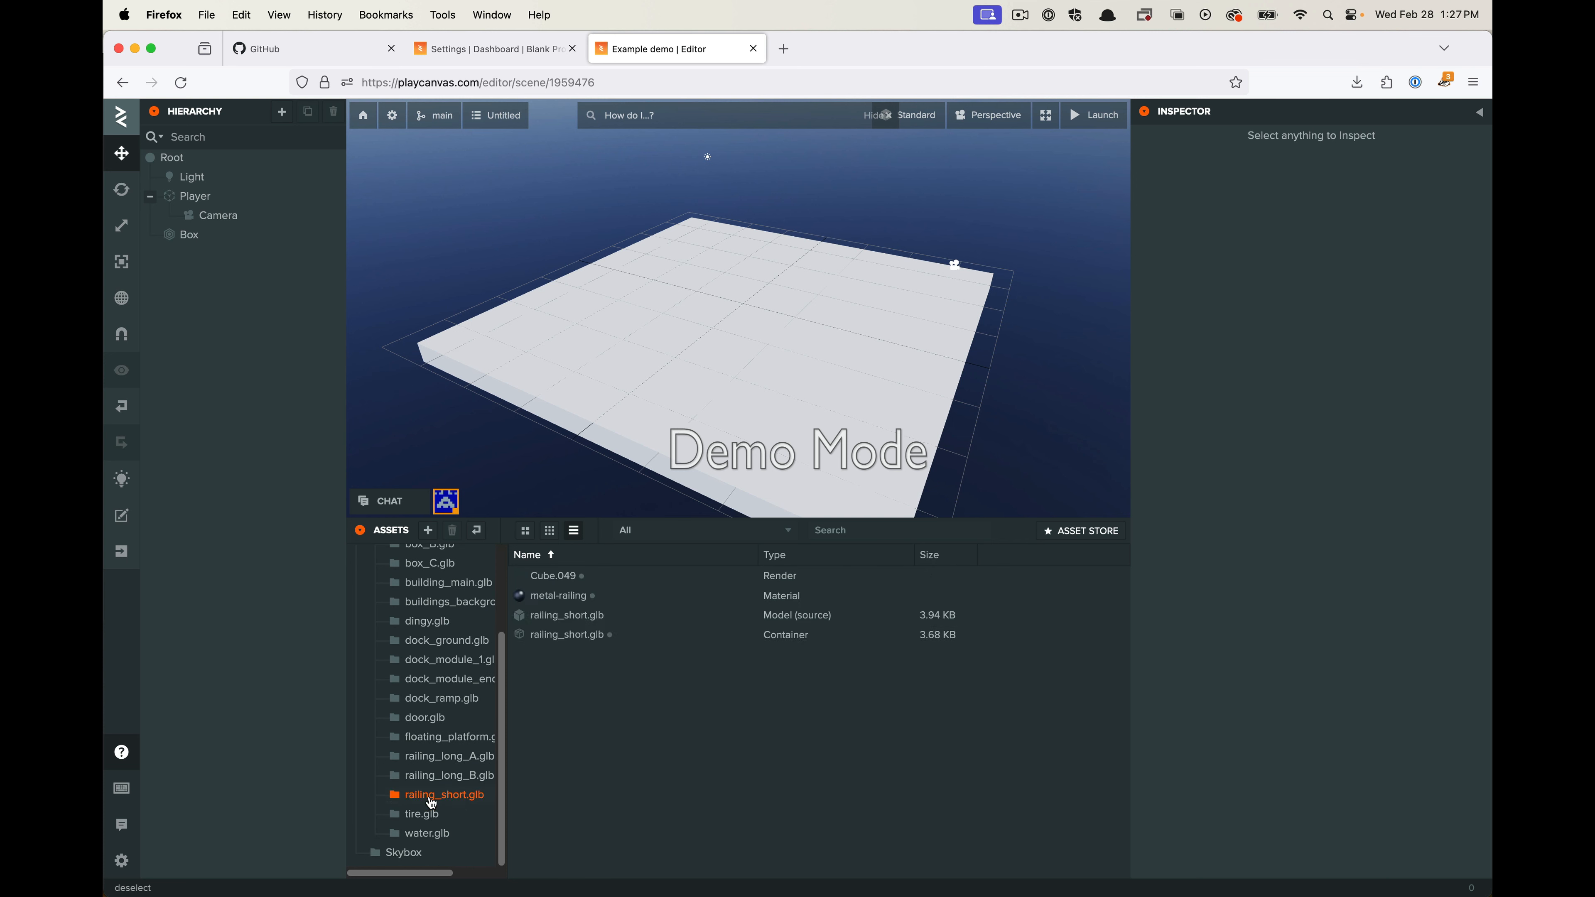
{"action": "left_click", "coordinate": [425, 778]}
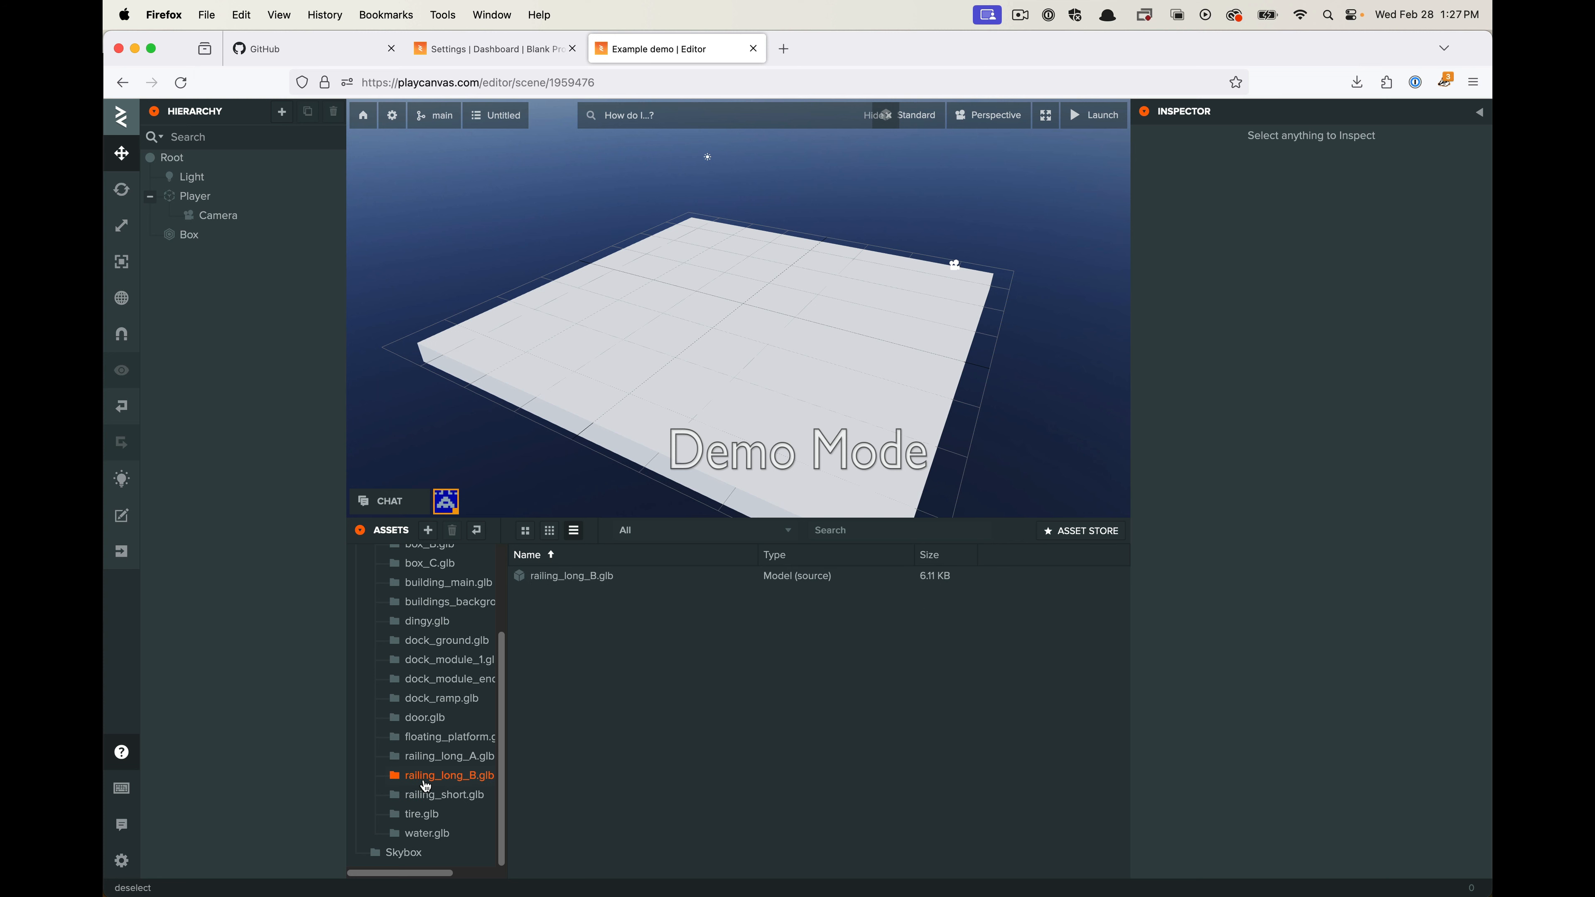
{"action": "left_click", "coordinate": [430, 754]}
{"action": "left_click", "coordinate": [428, 738]}
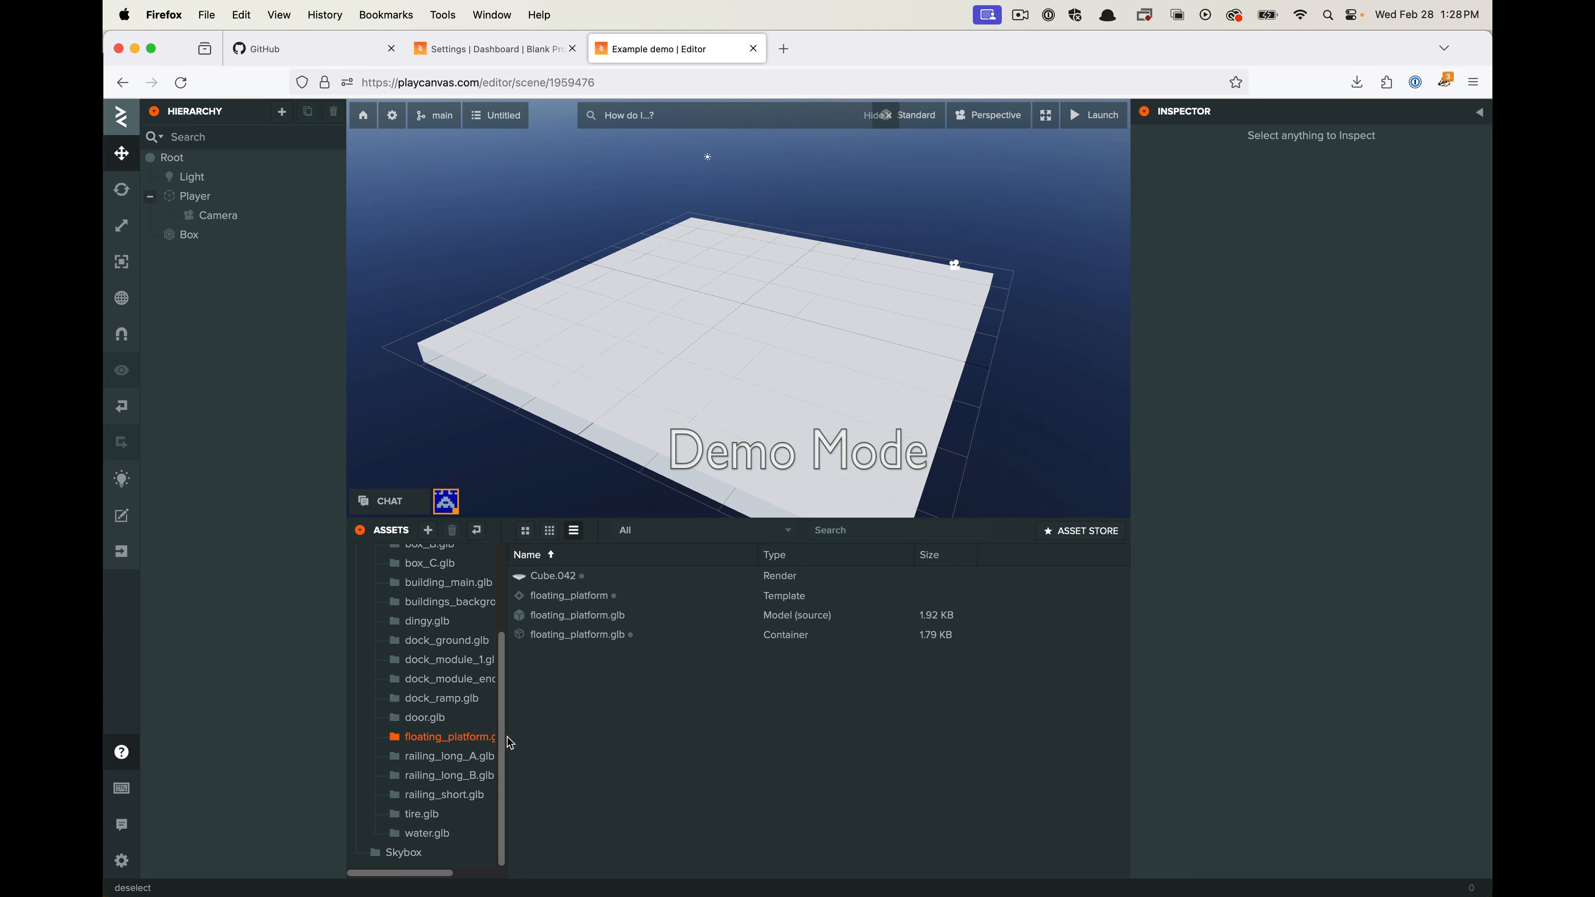
Place the door template from the door.glb folder into the scene at the centre of the Box floor
{"action": "left_click", "coordinate": [418, 721]}
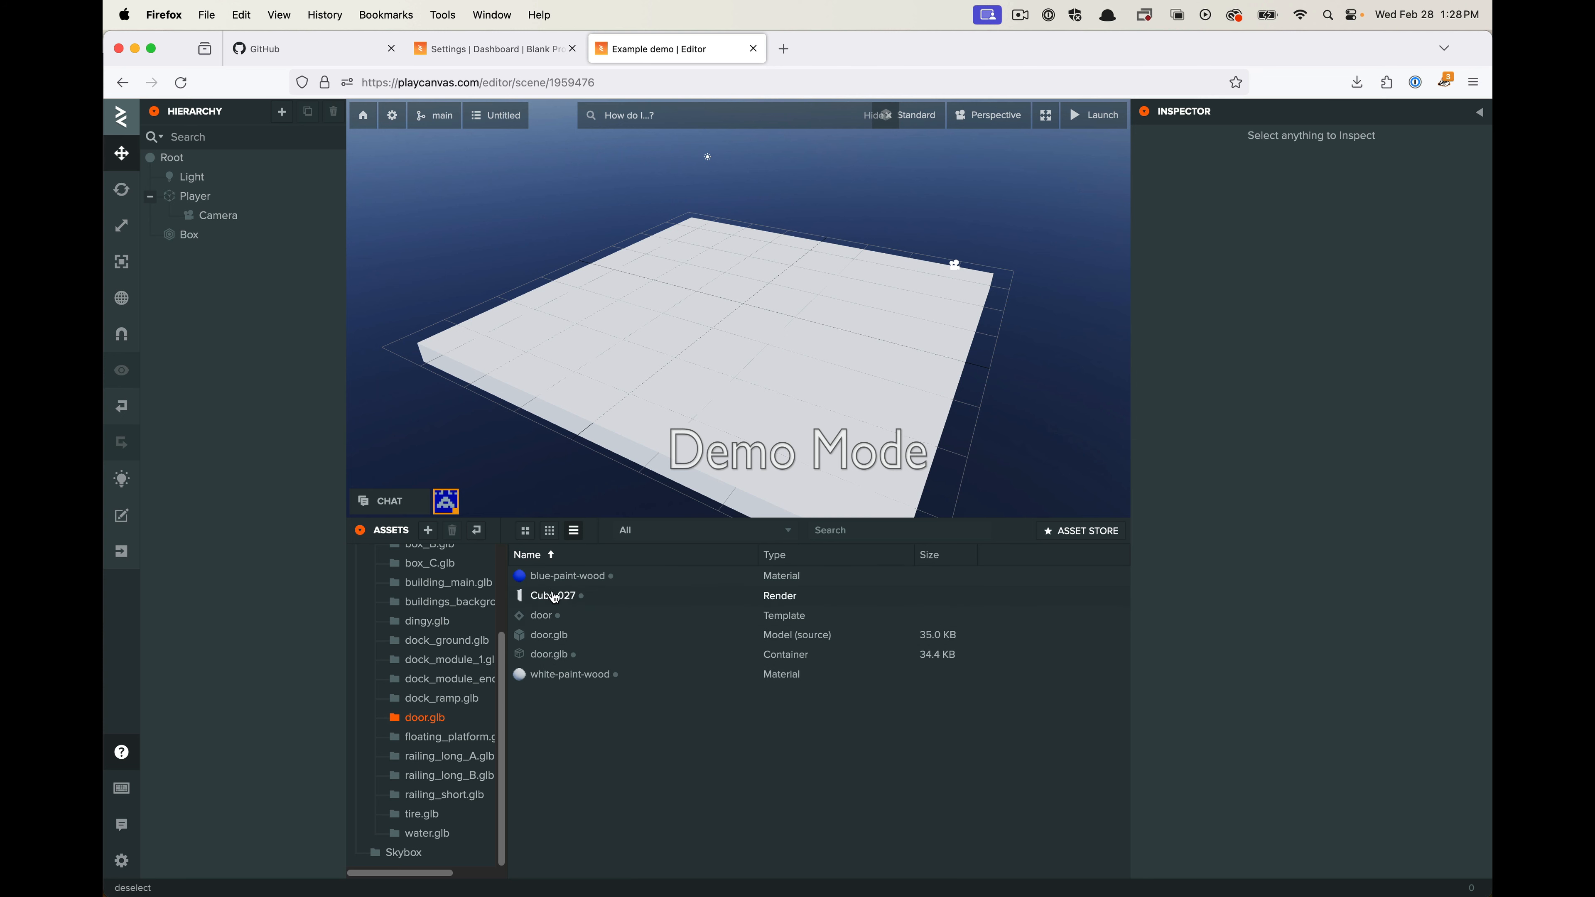
{"action": "left_click", "coordinate": [624, 622]}
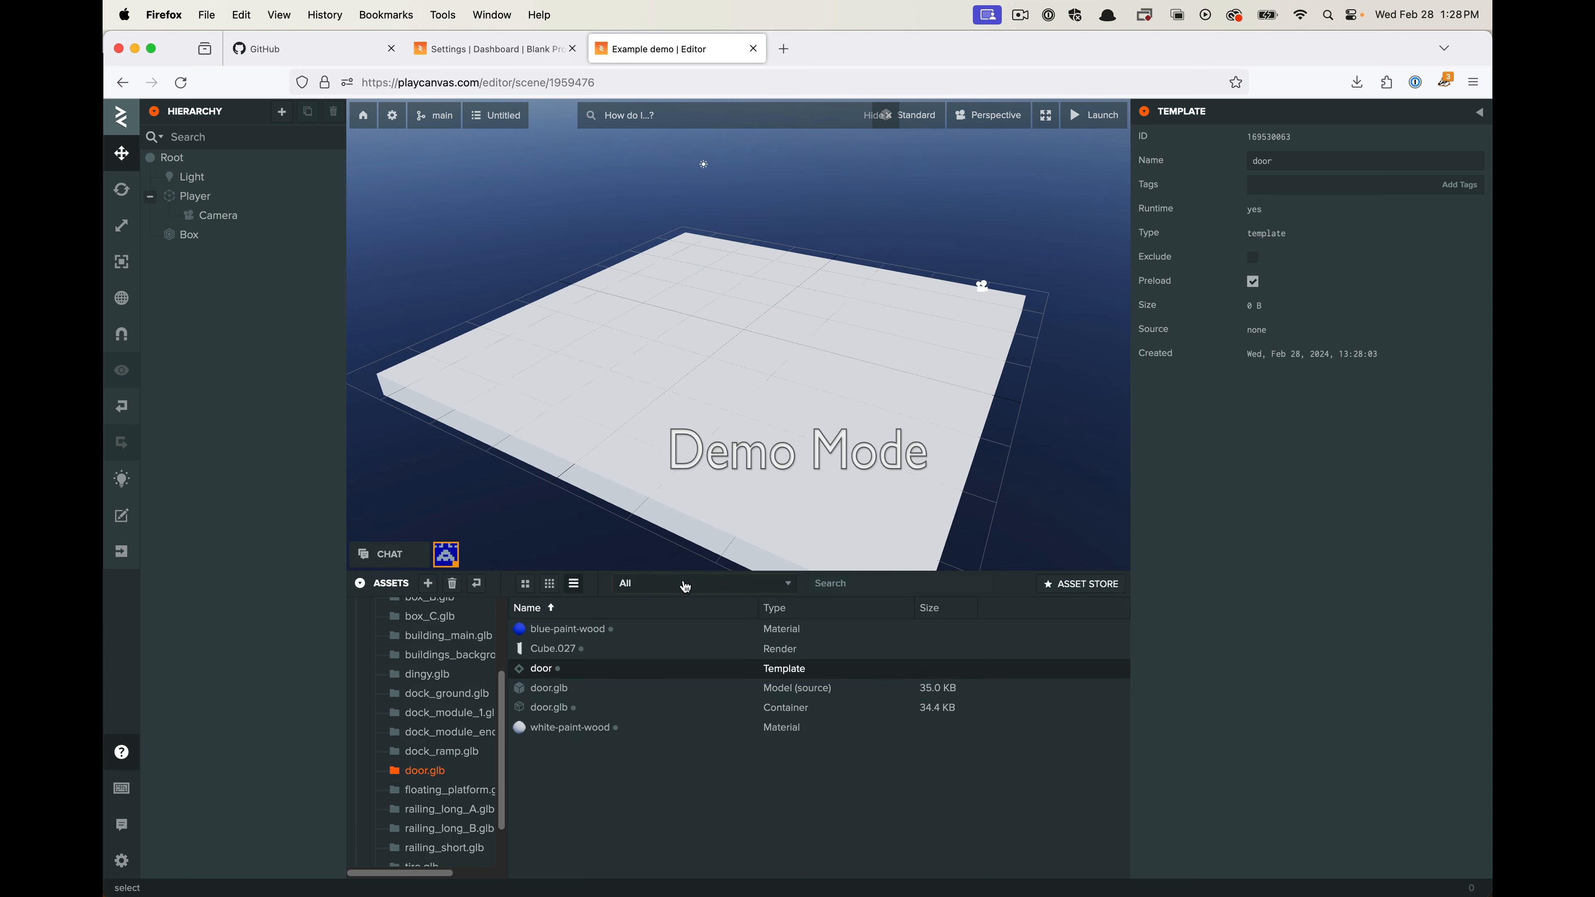
{"action": "left_click_drag", "start_coordinate": [679, 519], "coordinate": [680, 573]}
{"action": "left_click_drag", "start_coordinate": [535, 676], "coordinate": [731, 325]}
{"action": "left_click_drag", "start_coordinate": [729, 480], "coordinate": [1182, 431]}
{"action": "left_click_drag", "start_coordinate": [773, 384], "coordinate": [701, 262]}
{"action": "left_click_drag", "start_coordinate": [746, 198], "coordinate": [845, 424]}
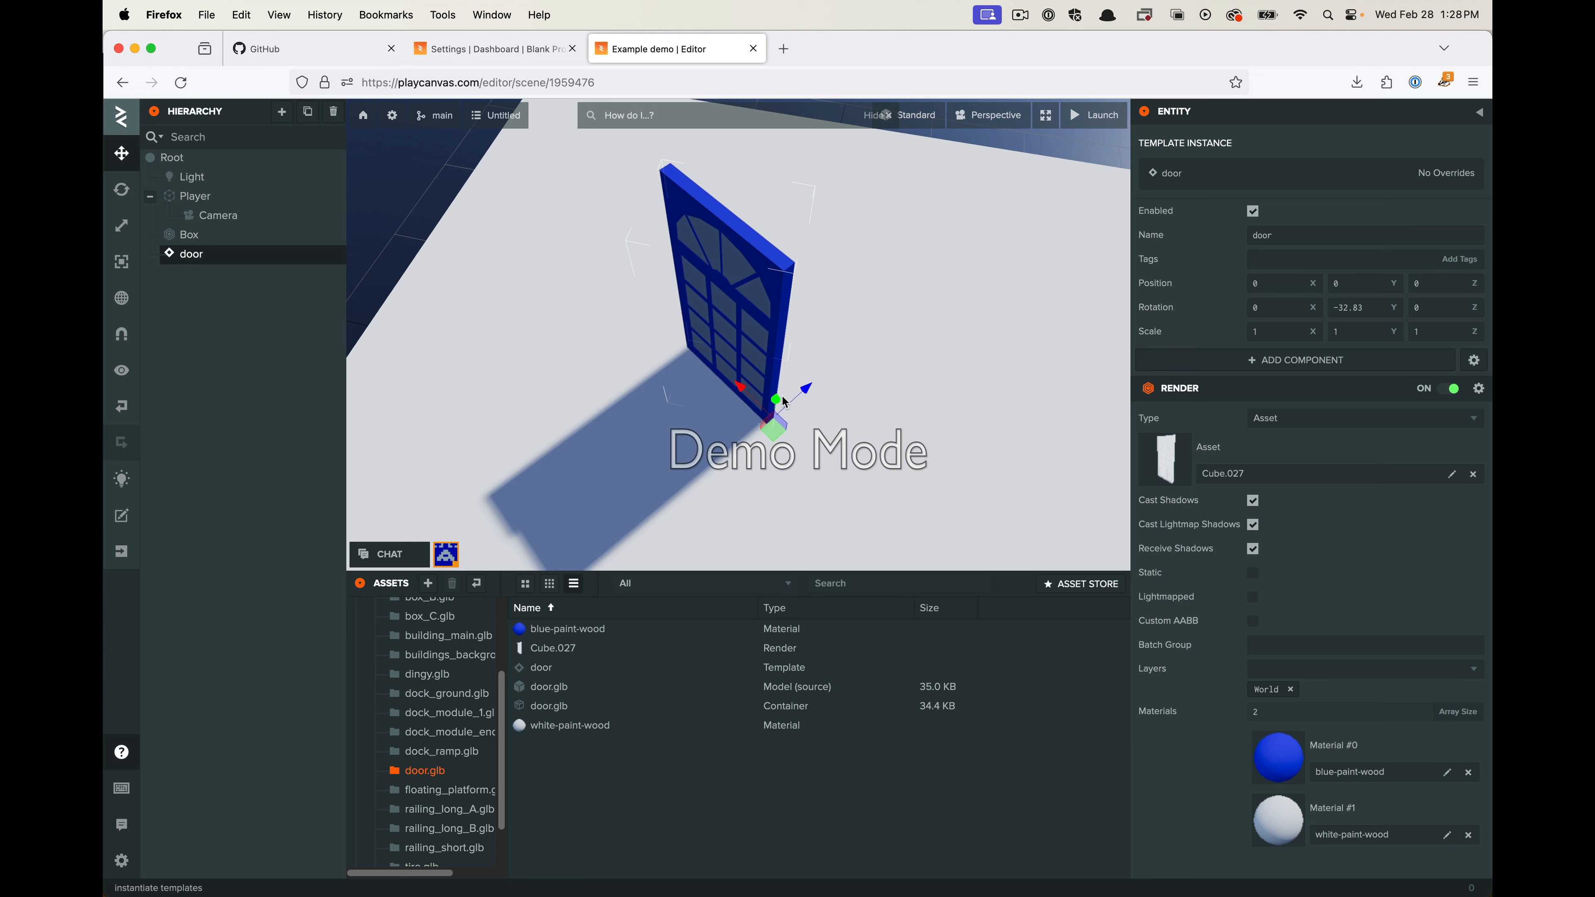
{"action": "left_click_drag", "start_coordinate": [781, 394], "coordinate": [400, 288]}
{"action": "left_click_drag", "start_coordinate": [849, 401], "coordinate": [915, 274]}
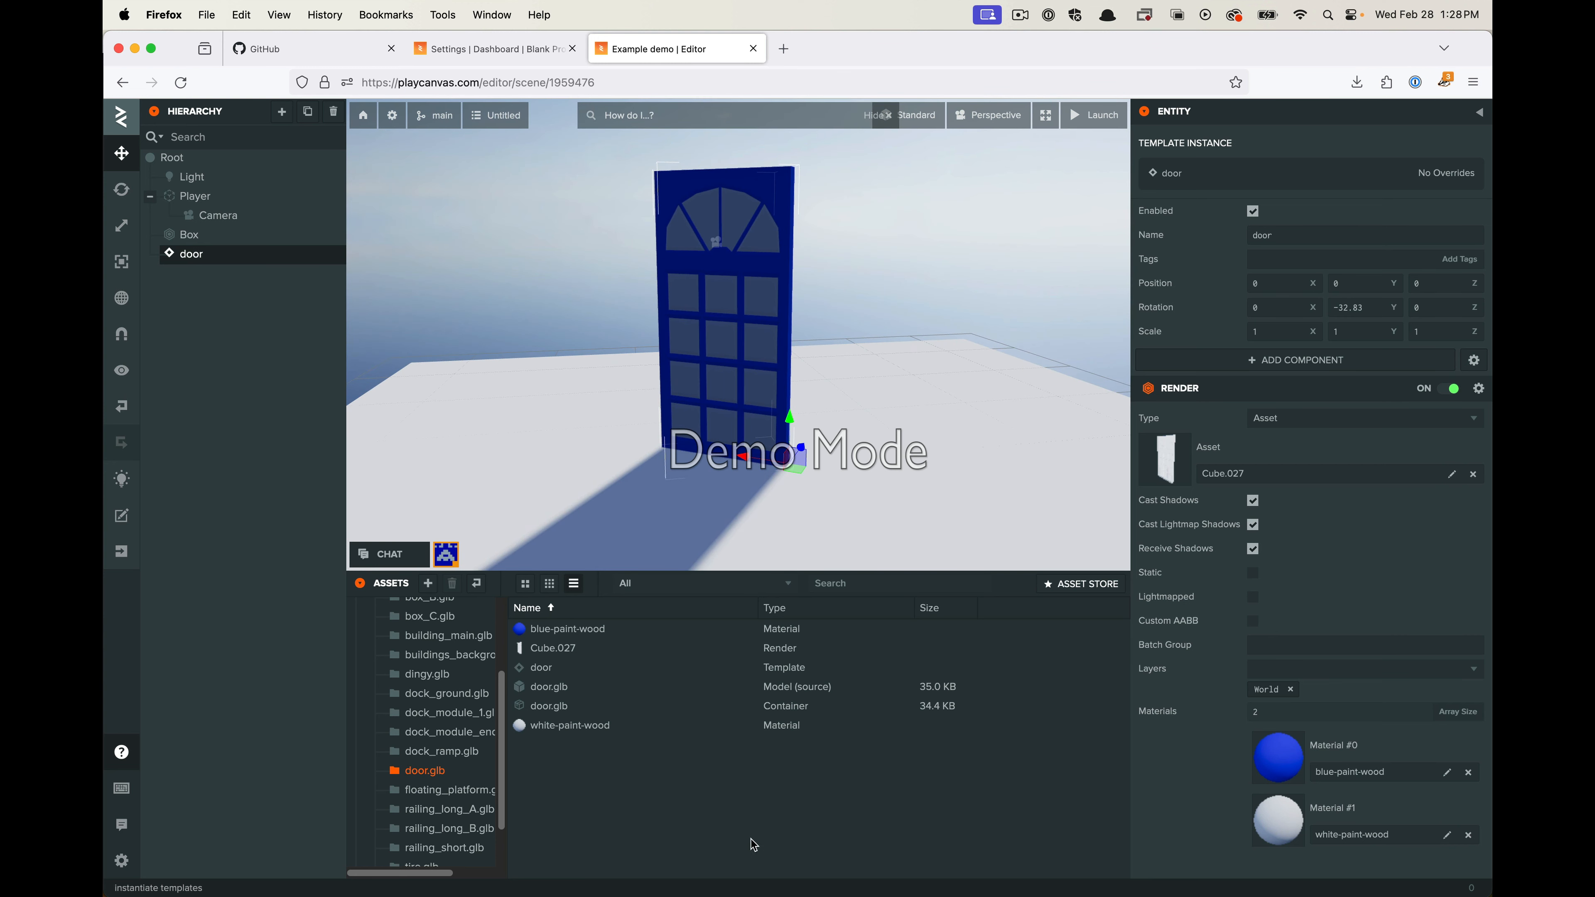
Compare the components of the Box and the door entity and view the door from several sides
{"action": "left_click", "coordinate": [478, 404]}
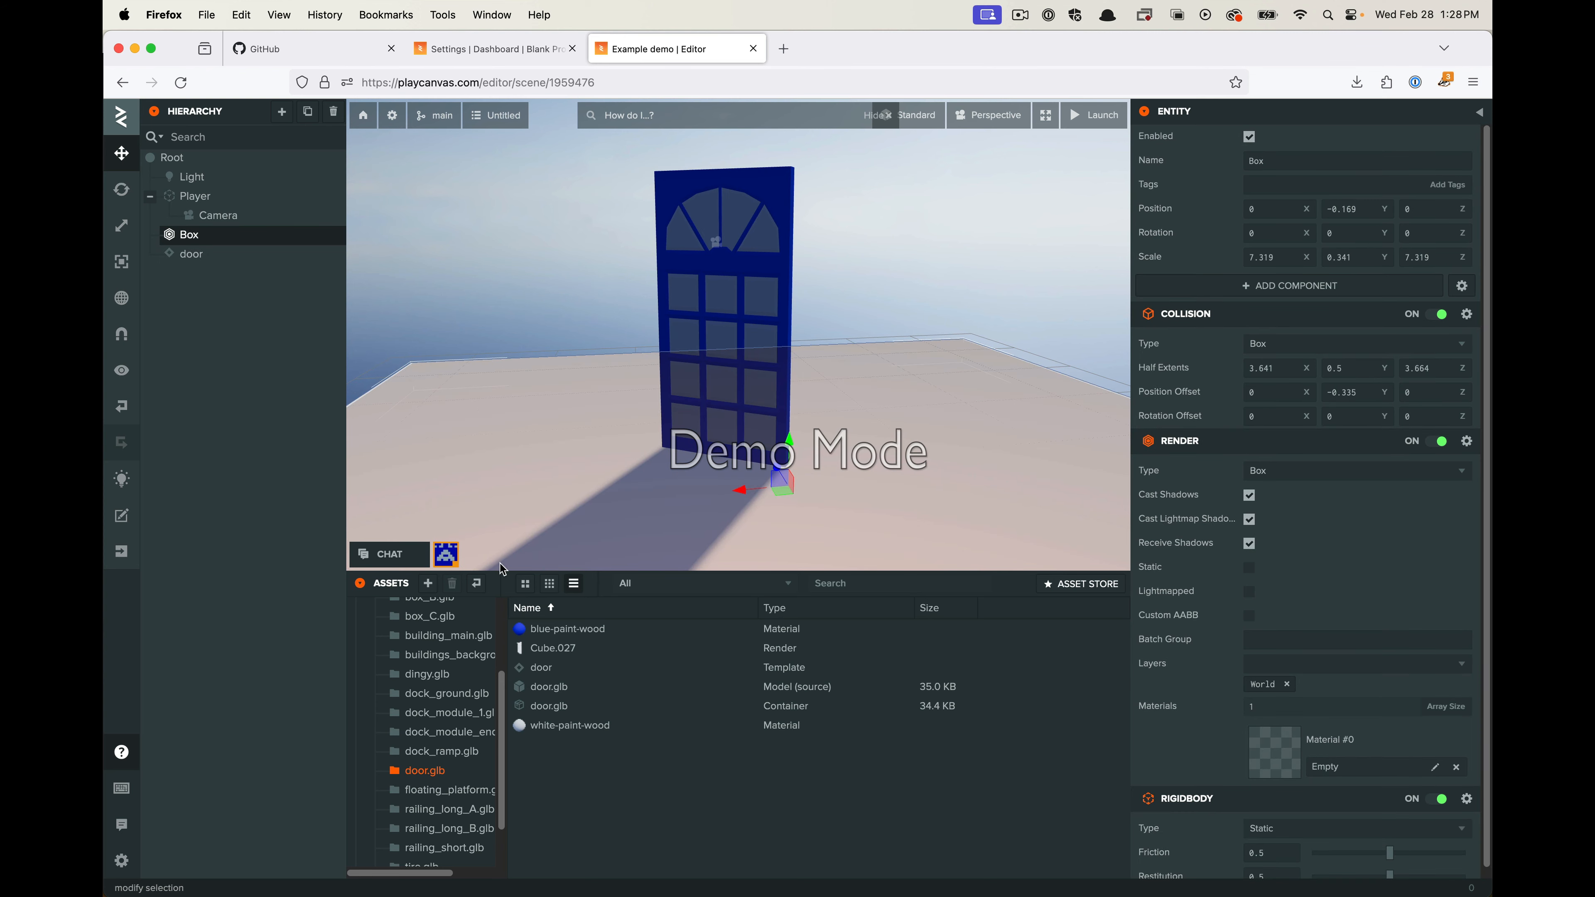
{"action": "left_click", "coordinate": [784, 267]}
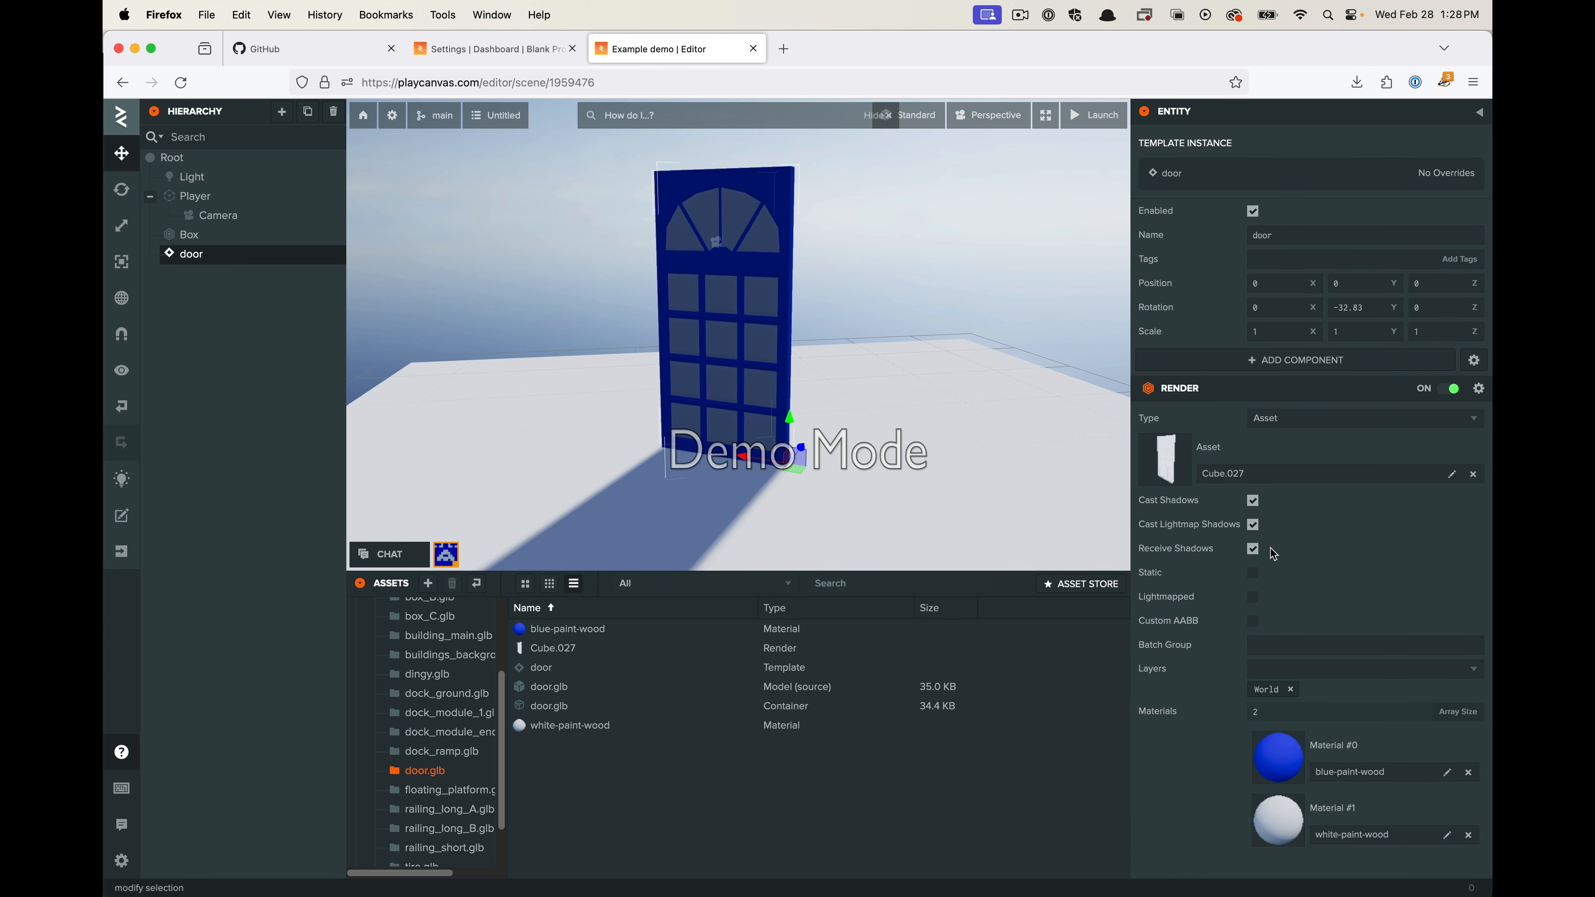
{"action": "scroll", "coordinate": [617, 482], "scroll_direction": "down", "scroll_amount": 5}
{"action": "left_click_drag", "start_coordinate": [771, 402], "coordinate": [741, 364]}
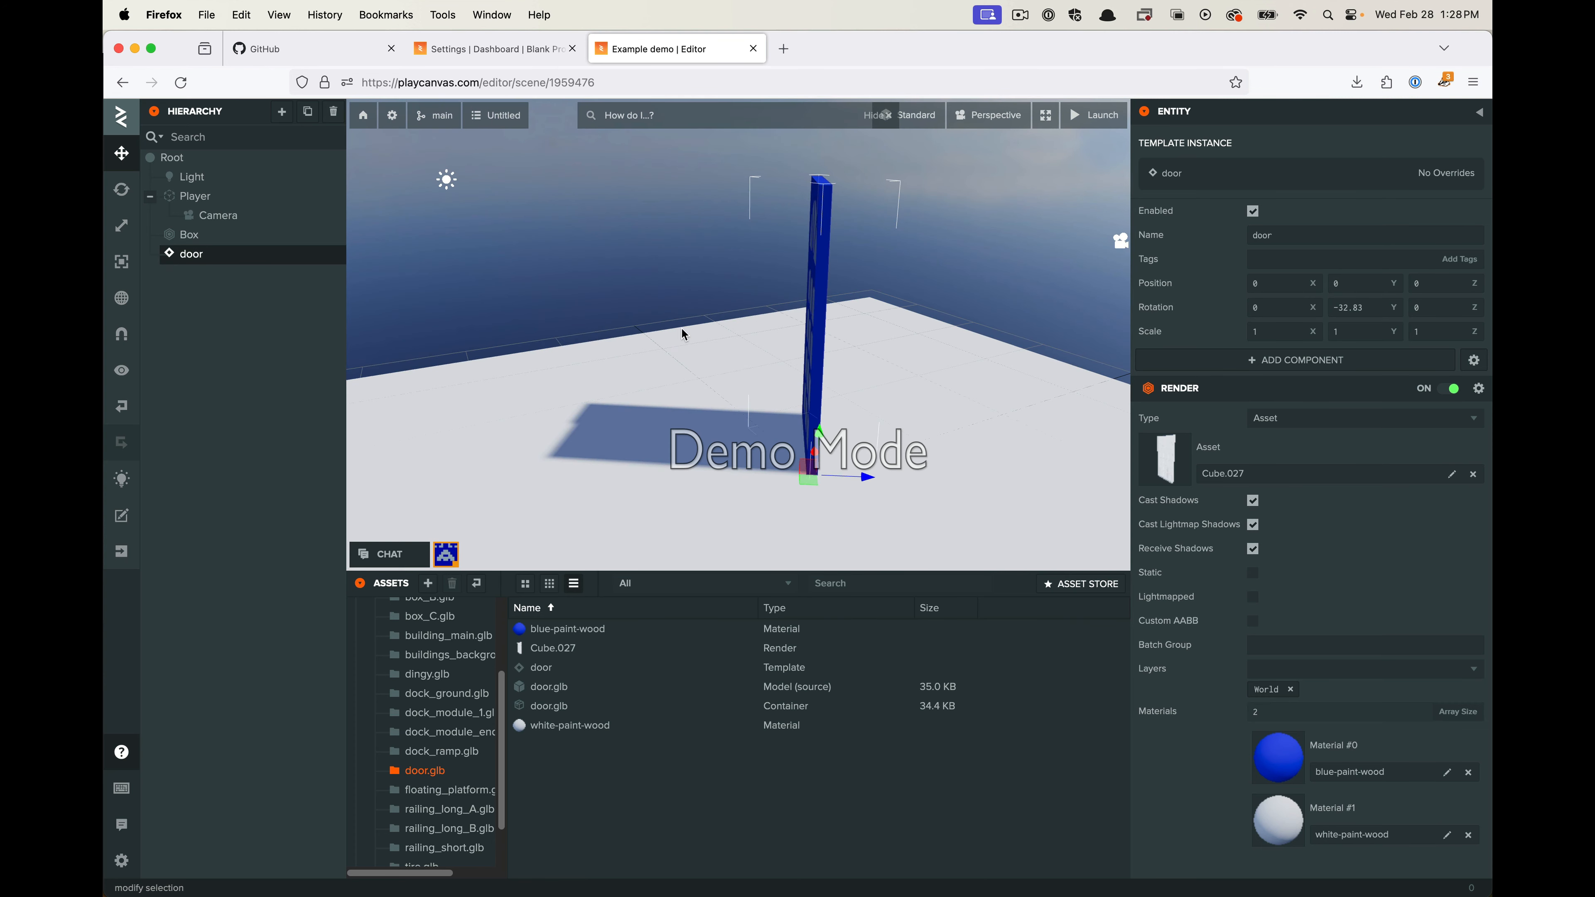
{"action": "left_click_drag", "start_coordinate": [569, 355], "coordinate": [815, 372]}
{"action": "left_click", "coordinate": [815, 371]}
{"action": "left_click", "coordinate": [968, 277]}
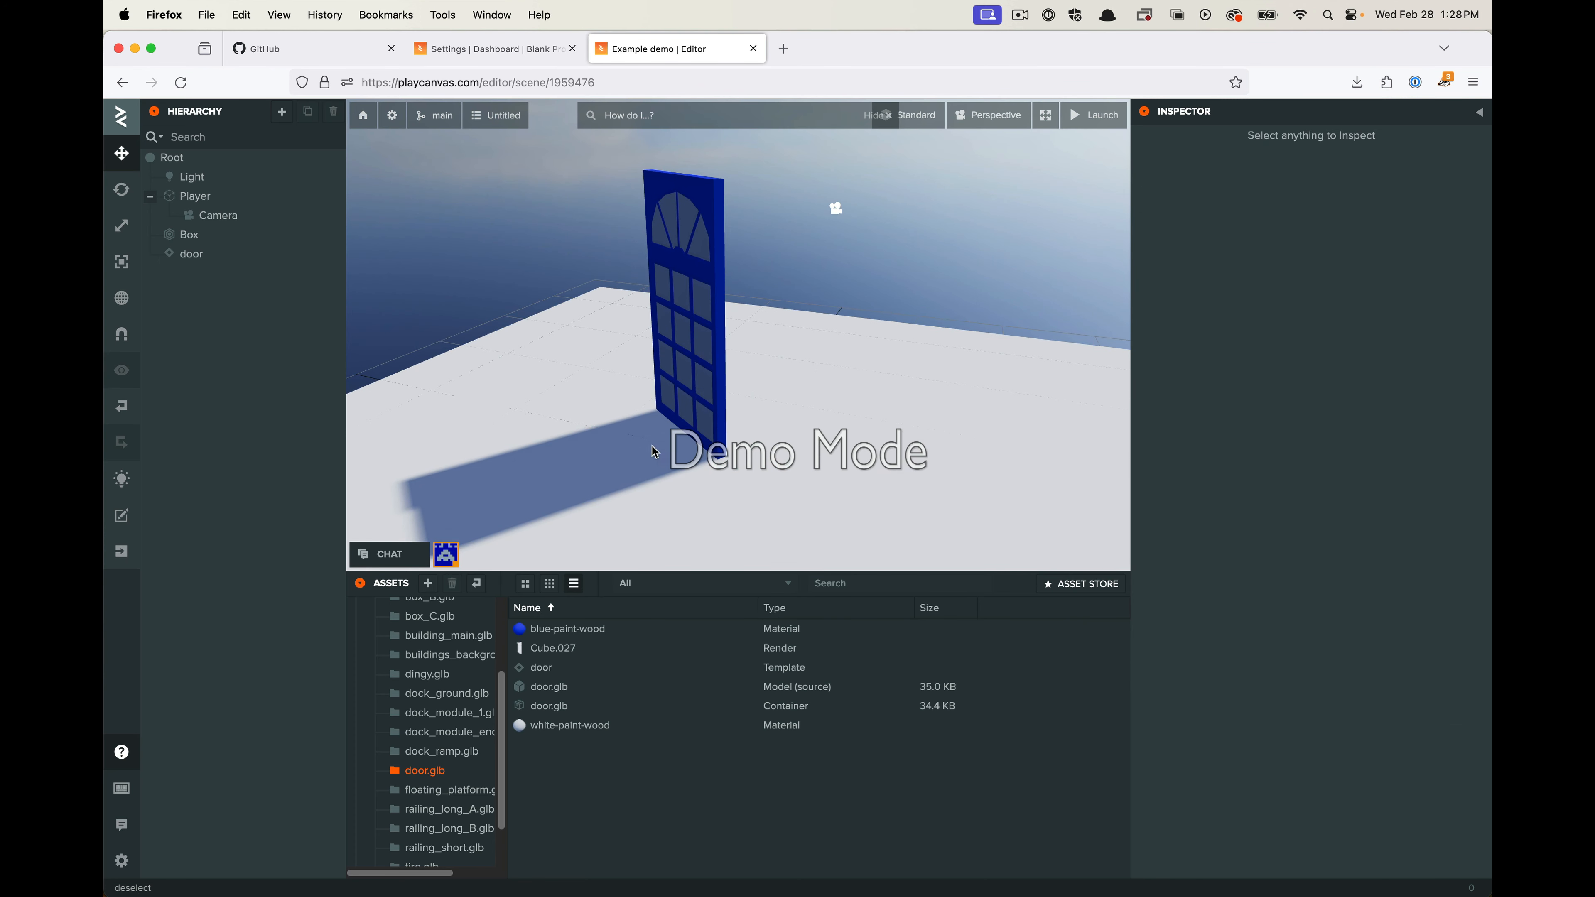
Inspect the door's blue-paint-wood material and review its Opacity settings
{"action": "left_click", "coordinate": [721, 234]}
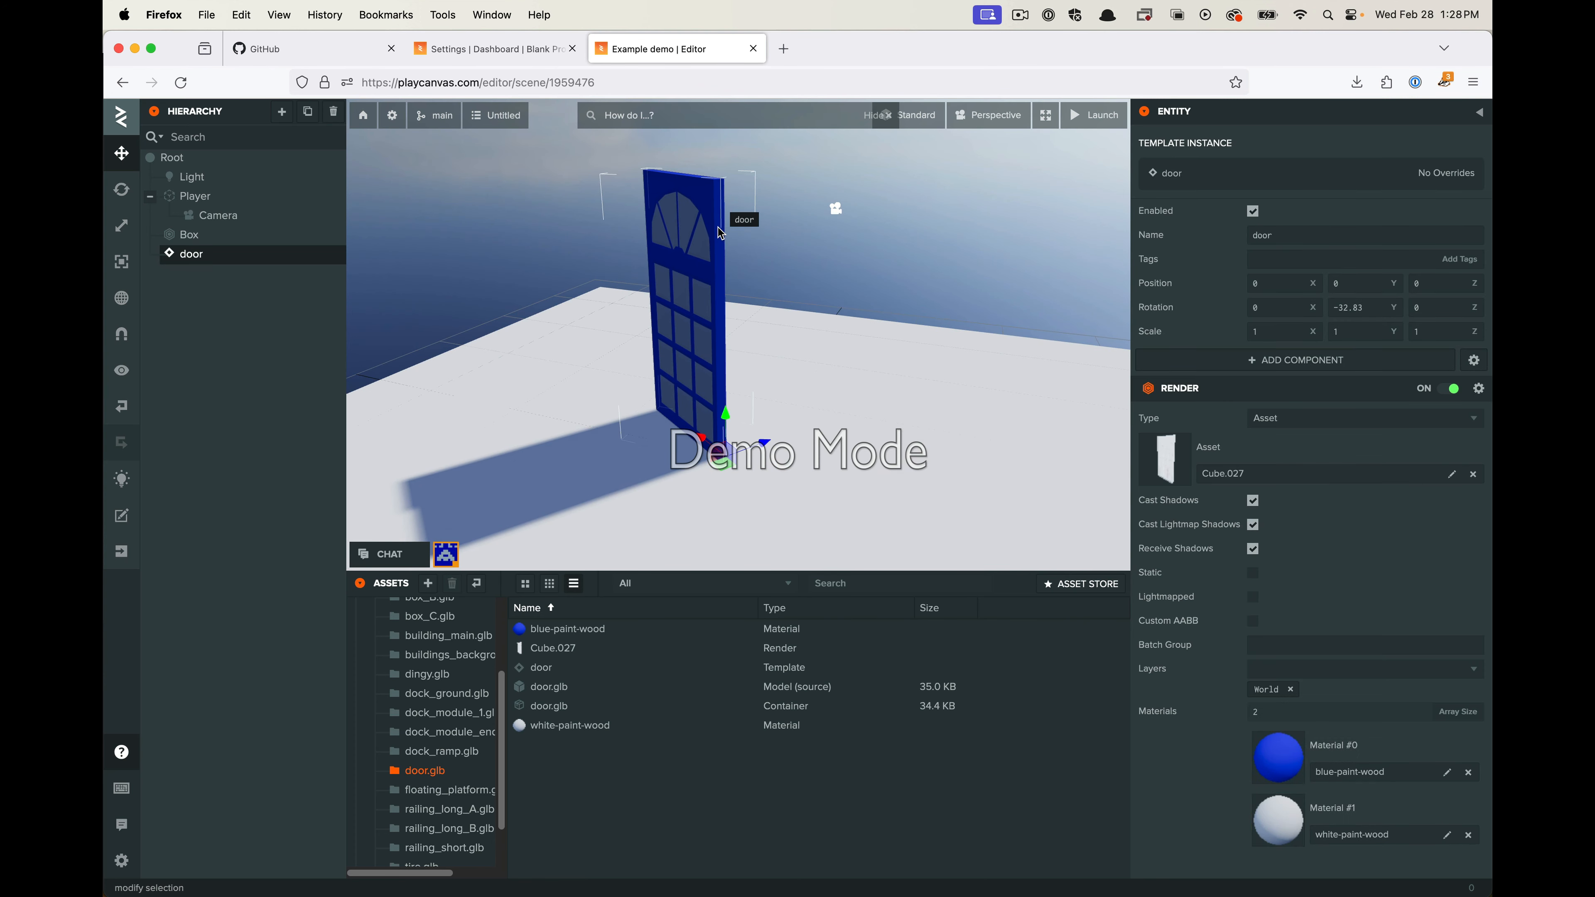
{"action": "left_click", "coordinate": [600, 630]}
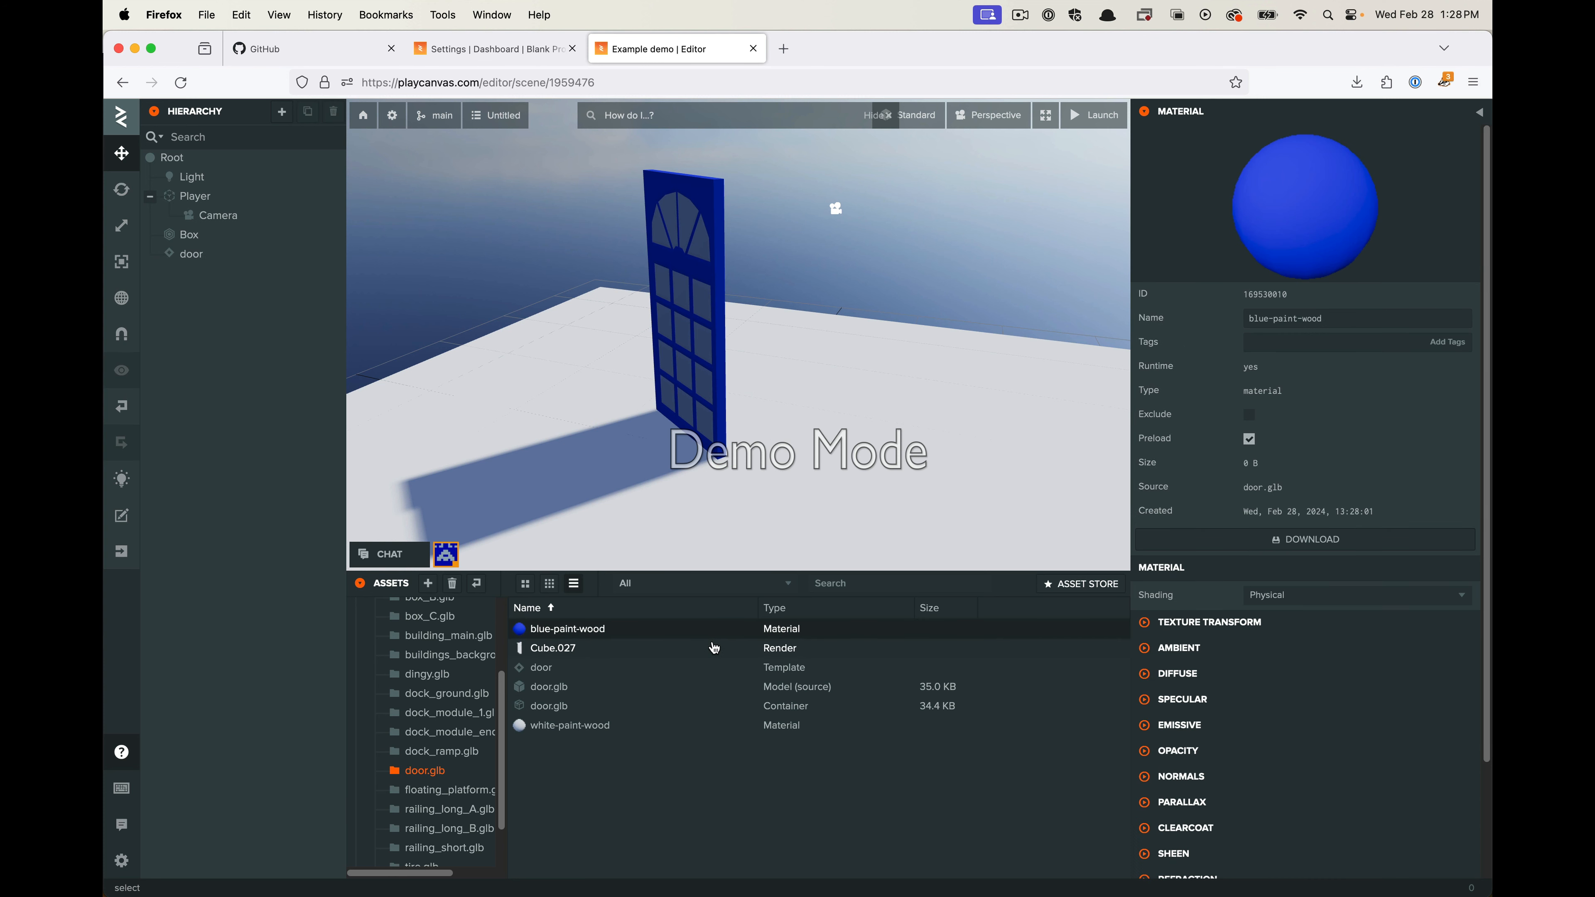
{"action": "scroll", "coordinate": [1145, 622], "scroll_direction": "down", "scroll_amount": 2}
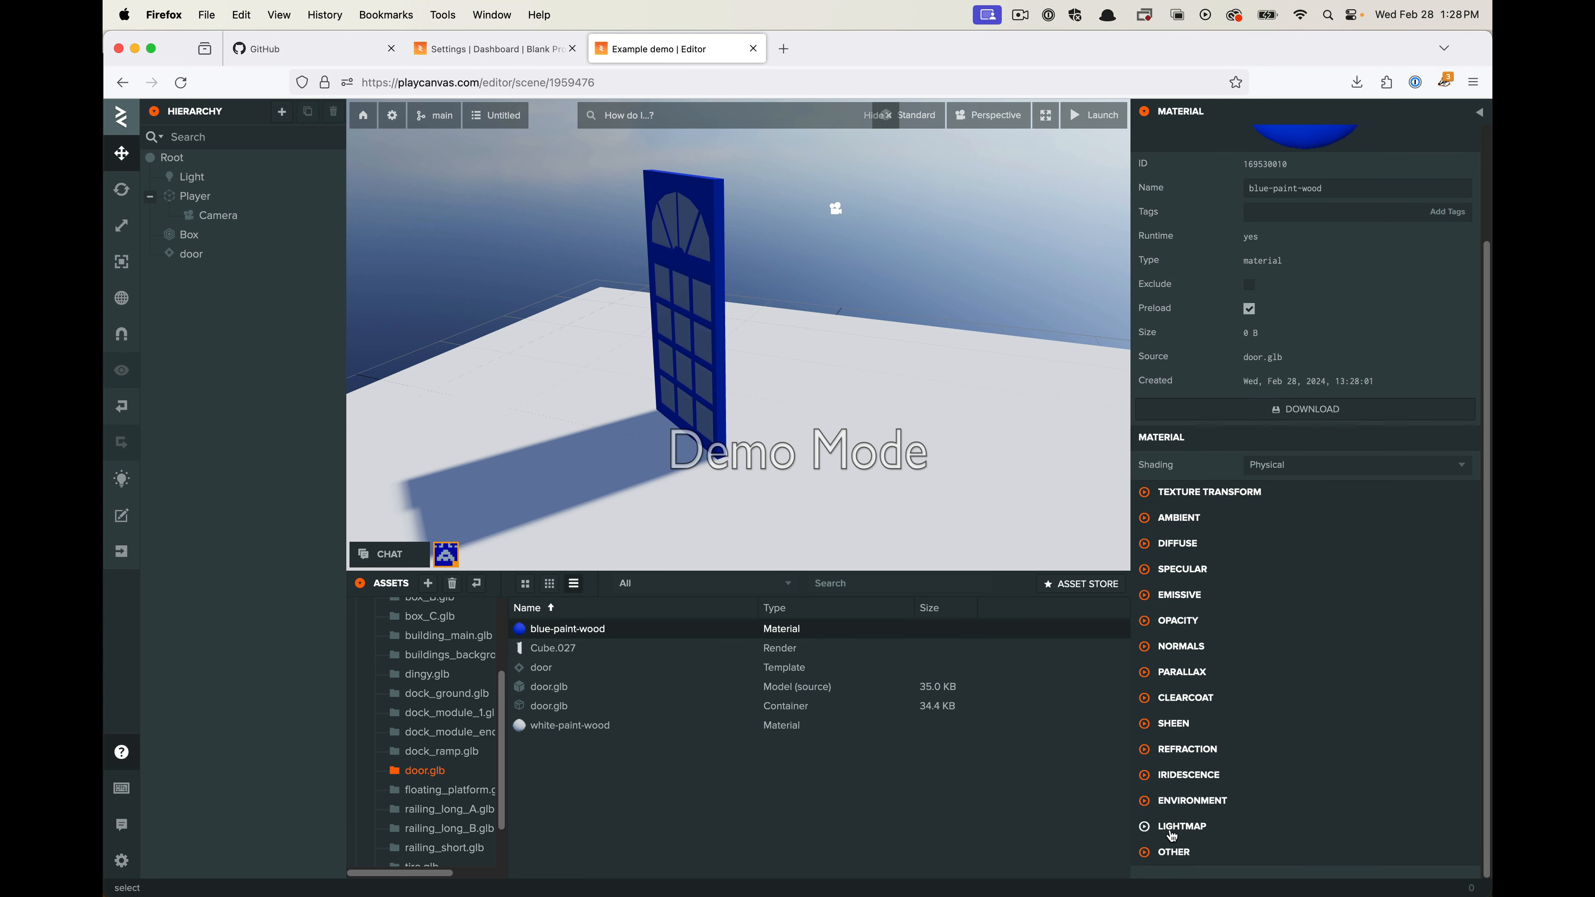
{"action": "left_click", "coordinate": [1145, 622]}
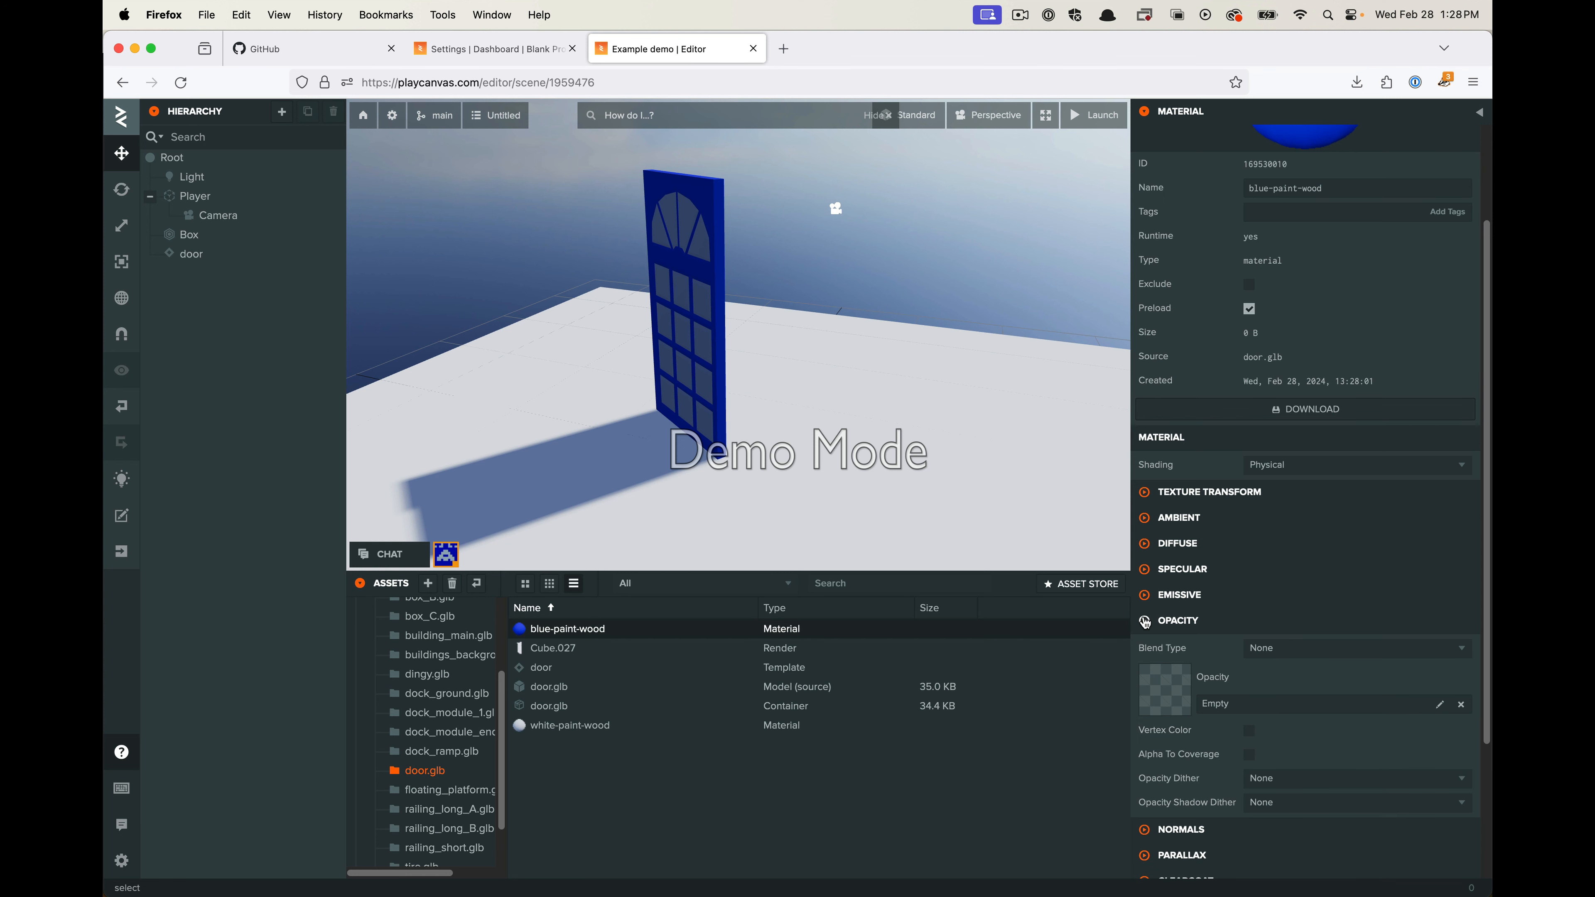
{"action": "left_click", "coordinate": [1146, 622]}
Set the diffuse color of the door's blue-paint-wood material to red, E60000, and check the door in the scene
{"action": "left_click", "coordinate": [713, 207]}
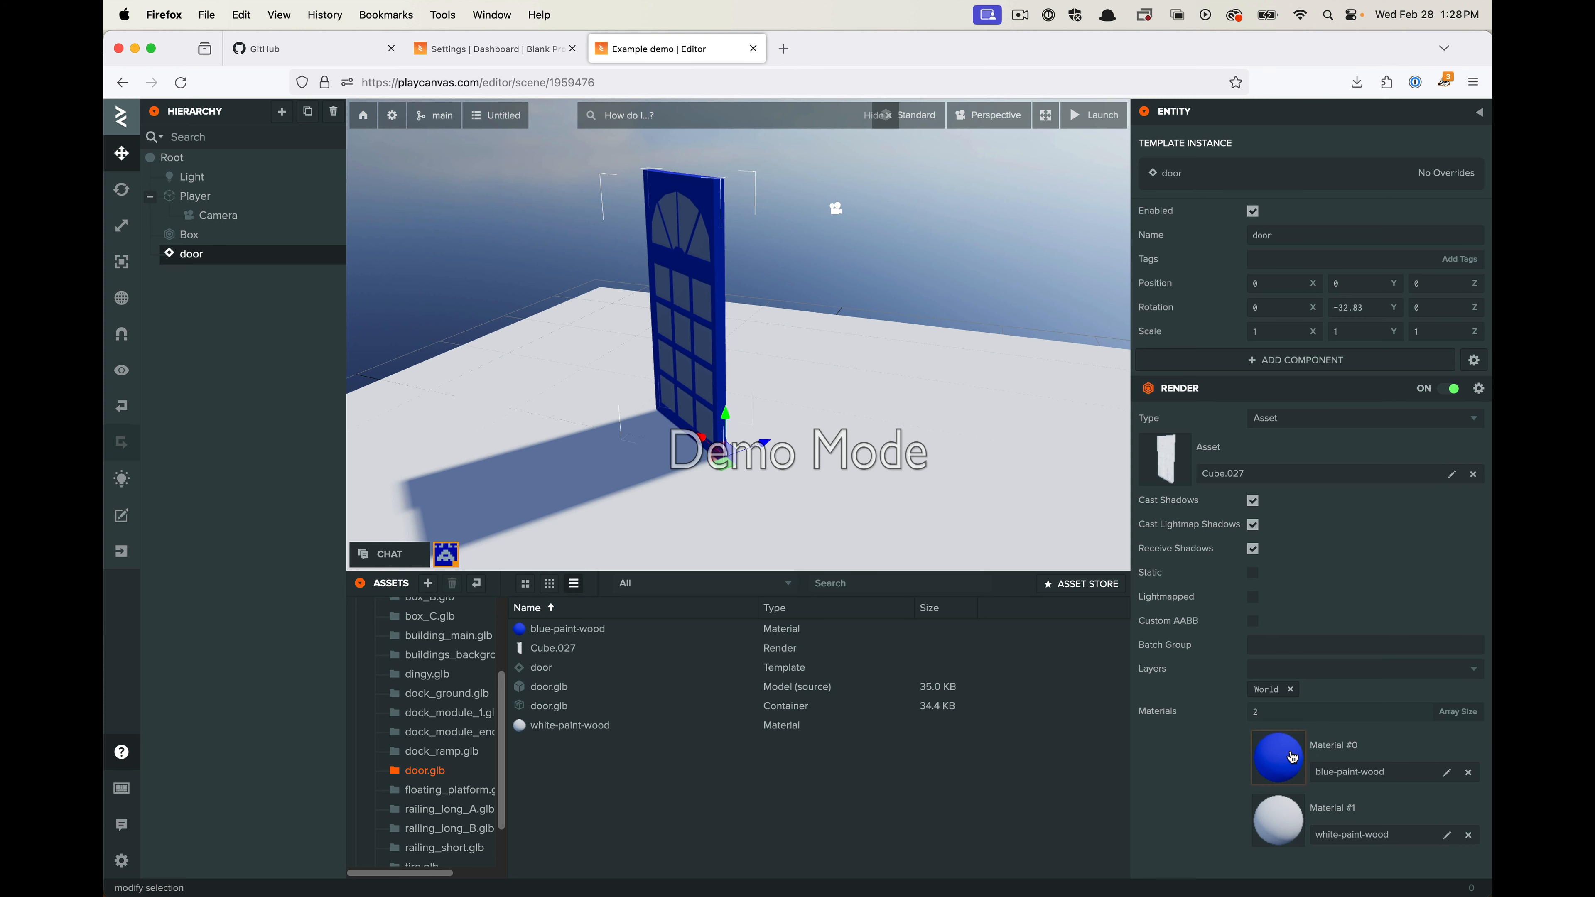
{"action": "left_click", "coordinate": [1278, 758]}
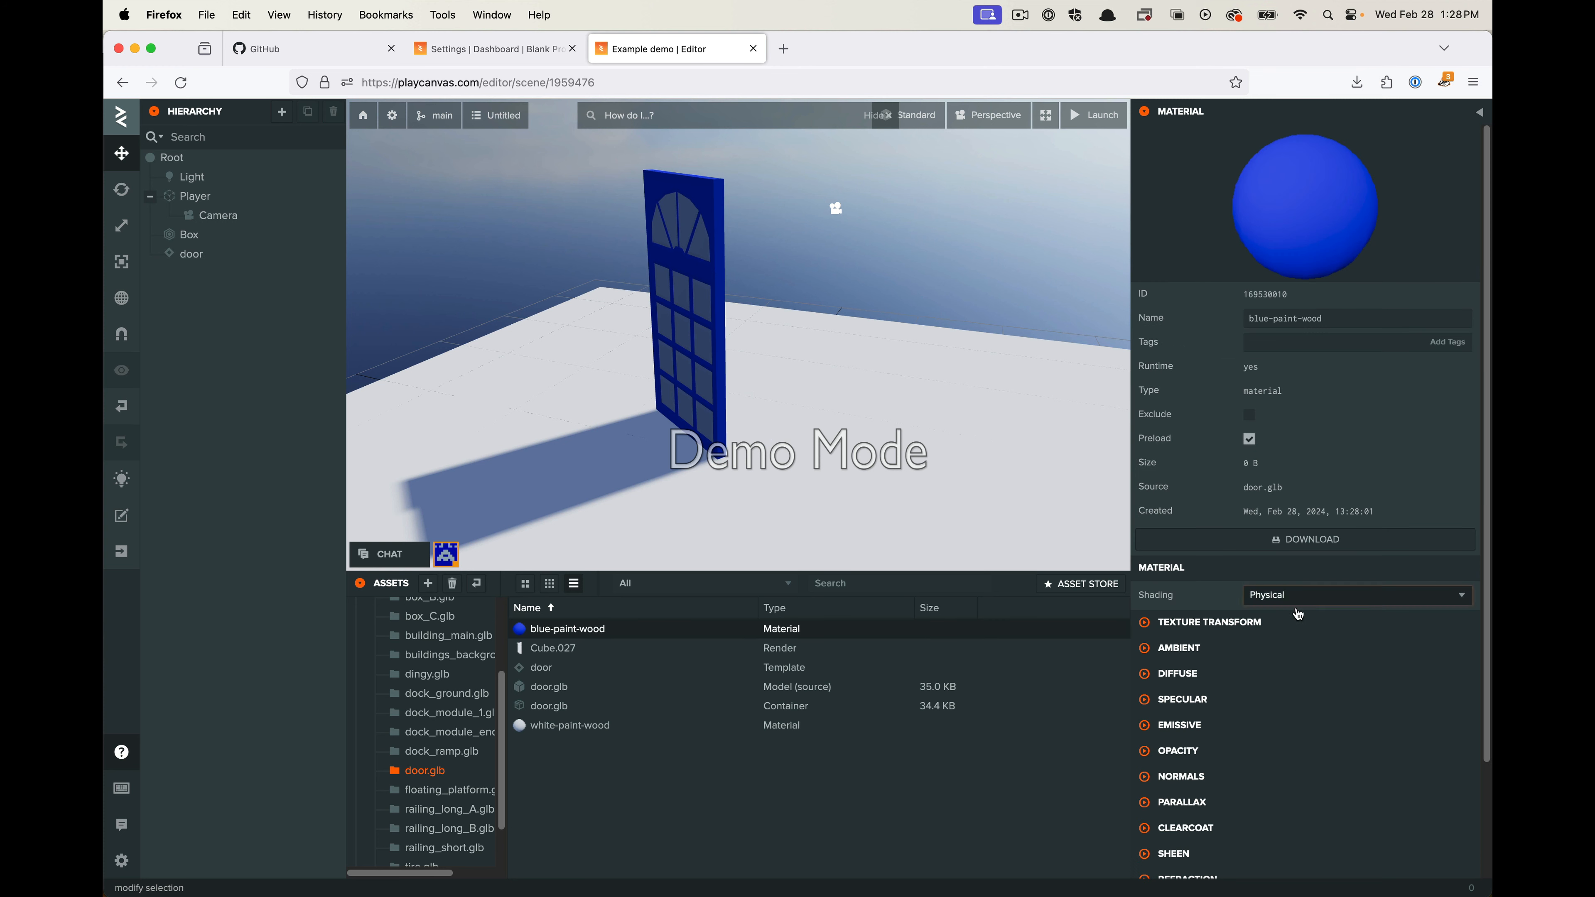
{"action": "left_click", "coordinate": [1153, 684]}
{"action": "scroll", "coordinate": [1221, 751], "scroll_direction": "down", "scroll_amount": 4}
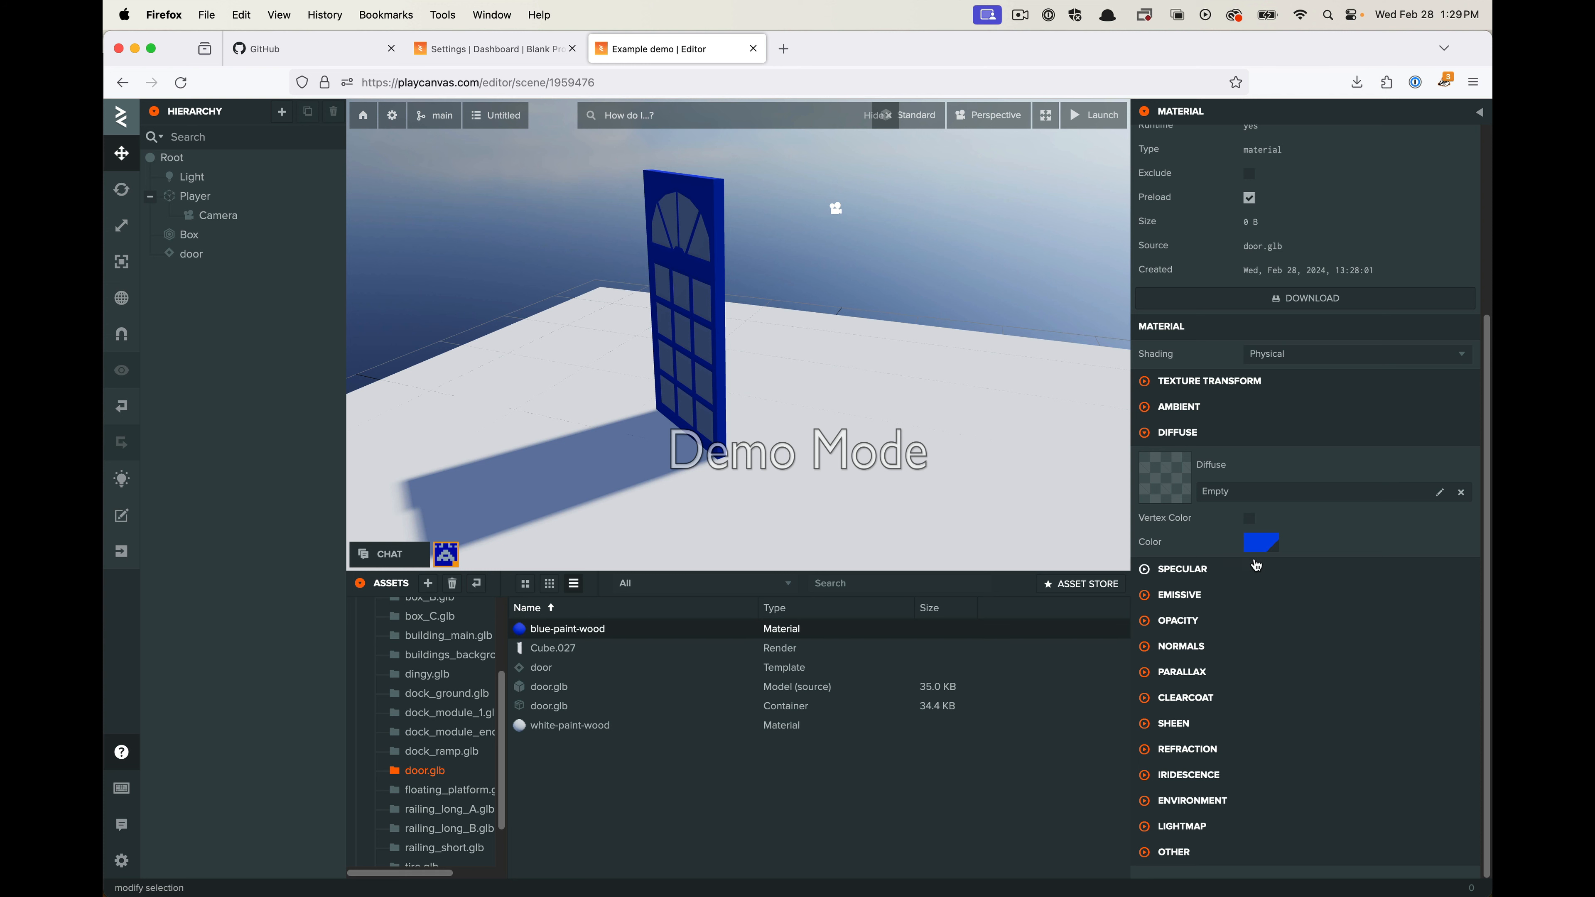
{"action": "left_click", "coordinate": [1259, 545]}
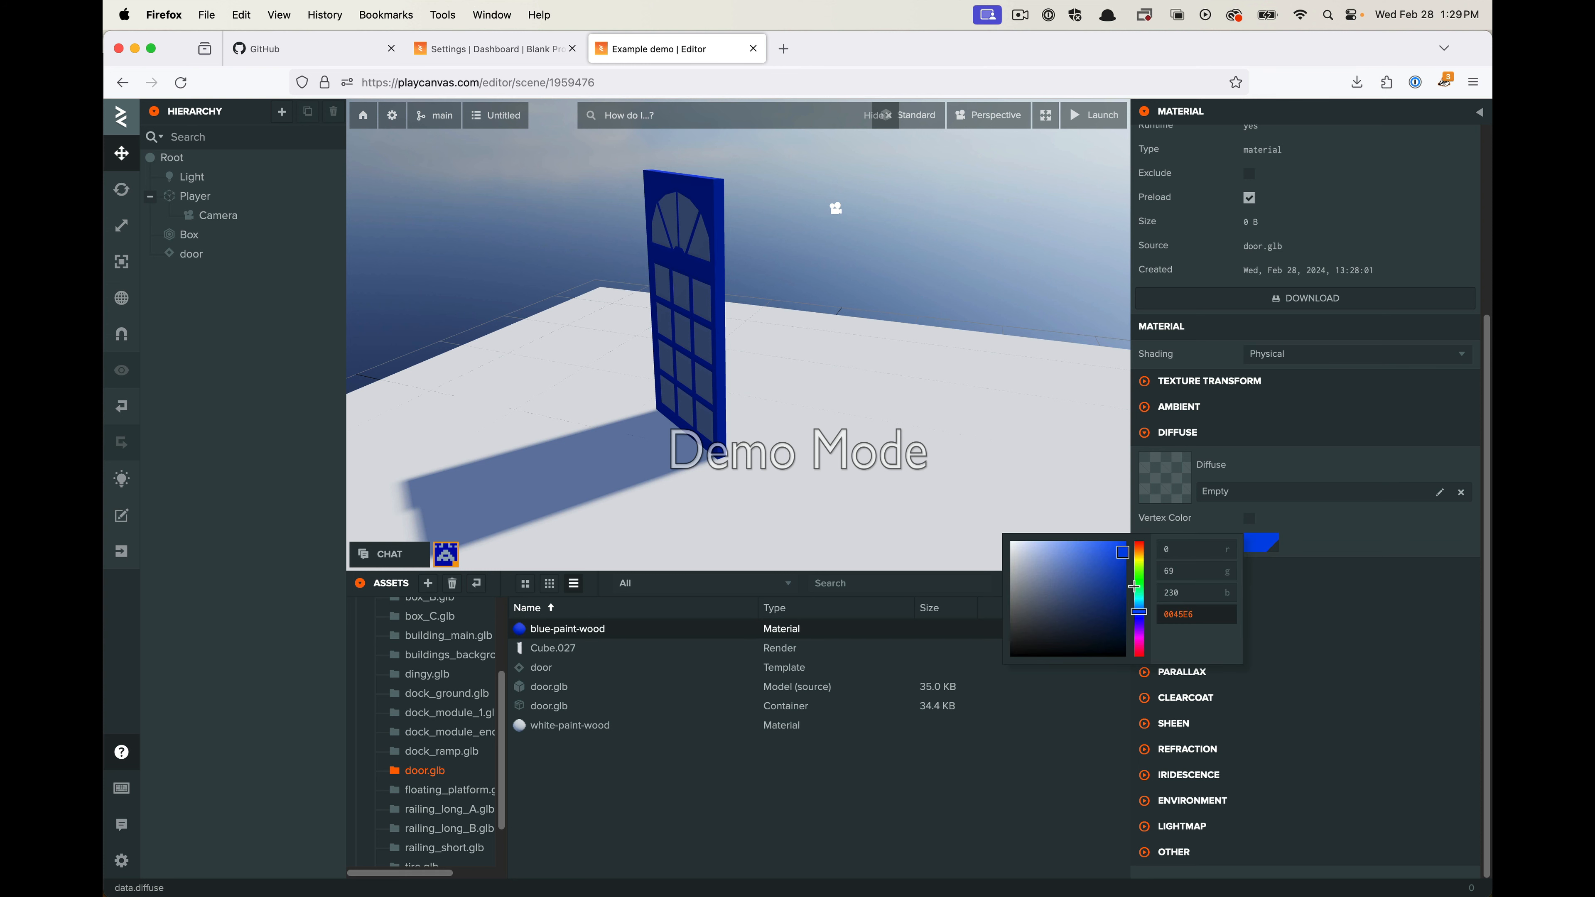
{"action": "left_click_drag", "start_coordinate": [1134, 586], "coordinate": [1139, 510]}
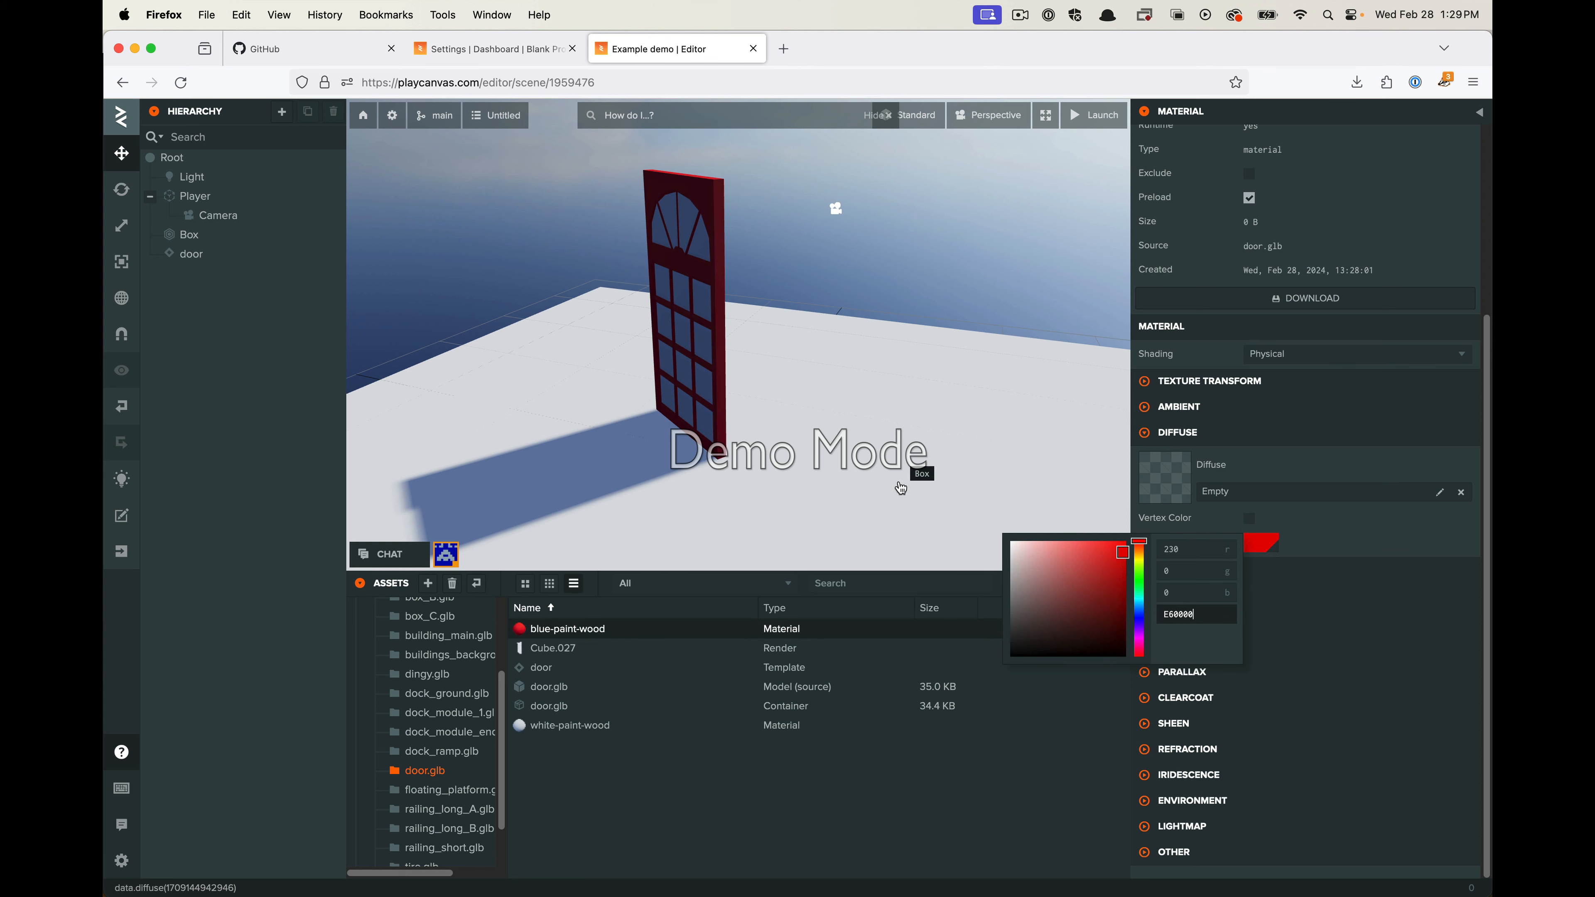
{"action": "left_click", "coordinate": [917, 471]}
{"action": "left_click", "coordinate": [723, 342]}
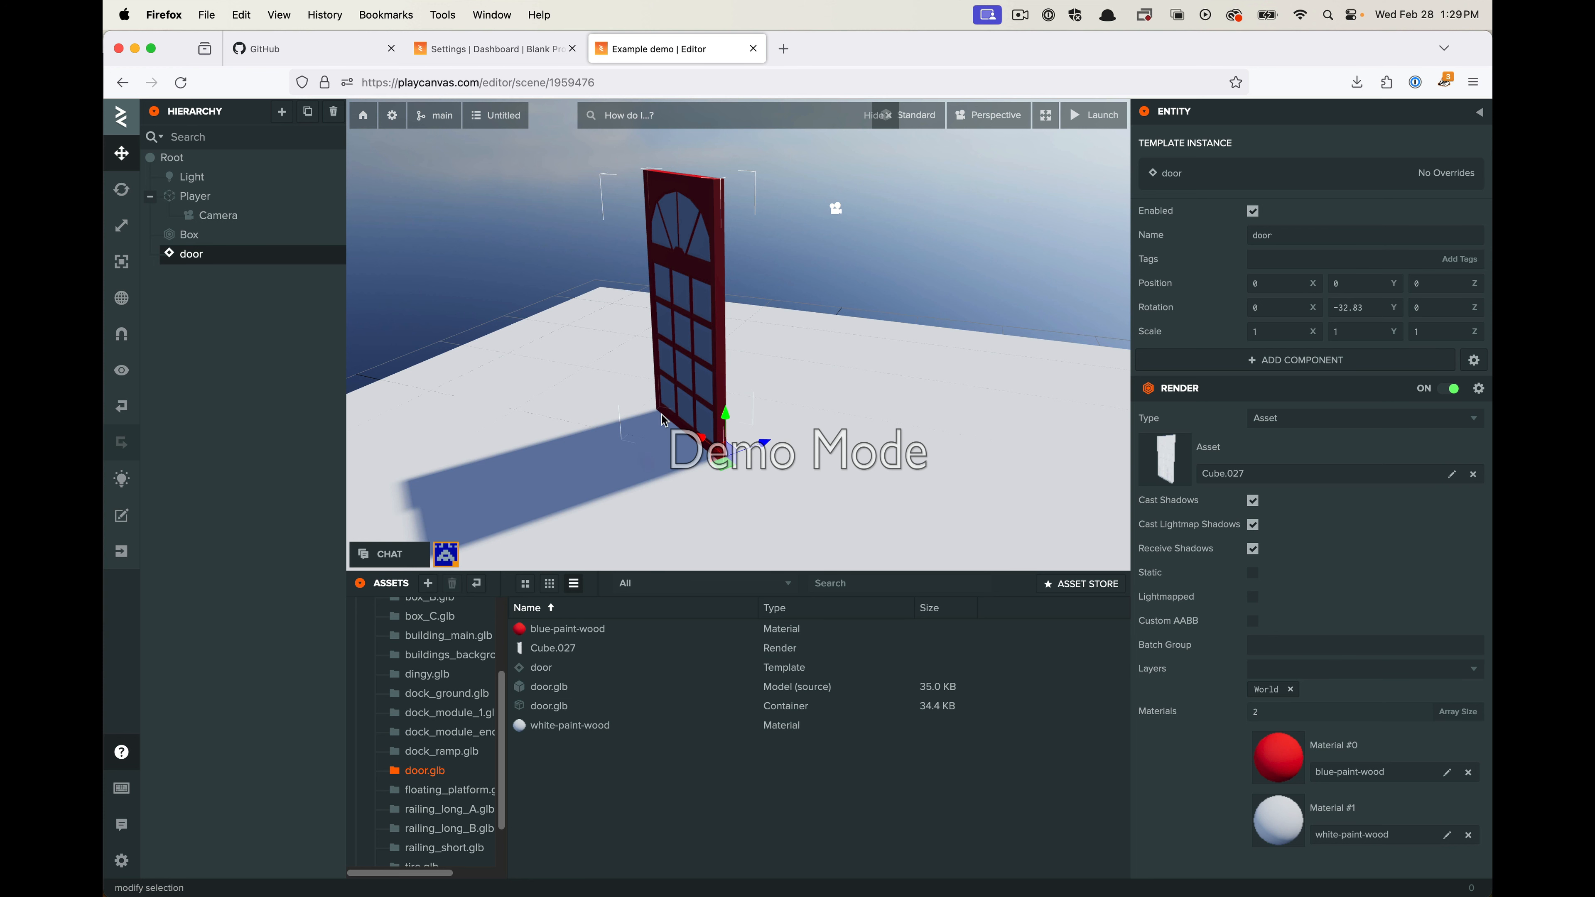
{"action": "mouse_move", "coordinate": [684, 457]}
{"action": "left_mouse_down"}
{"action": "mouse_move", "coordinate": [855, 466]}
{"action": "mouse_move", "coordinate": [703, 444]}
{"action": "left_mouse_up"}
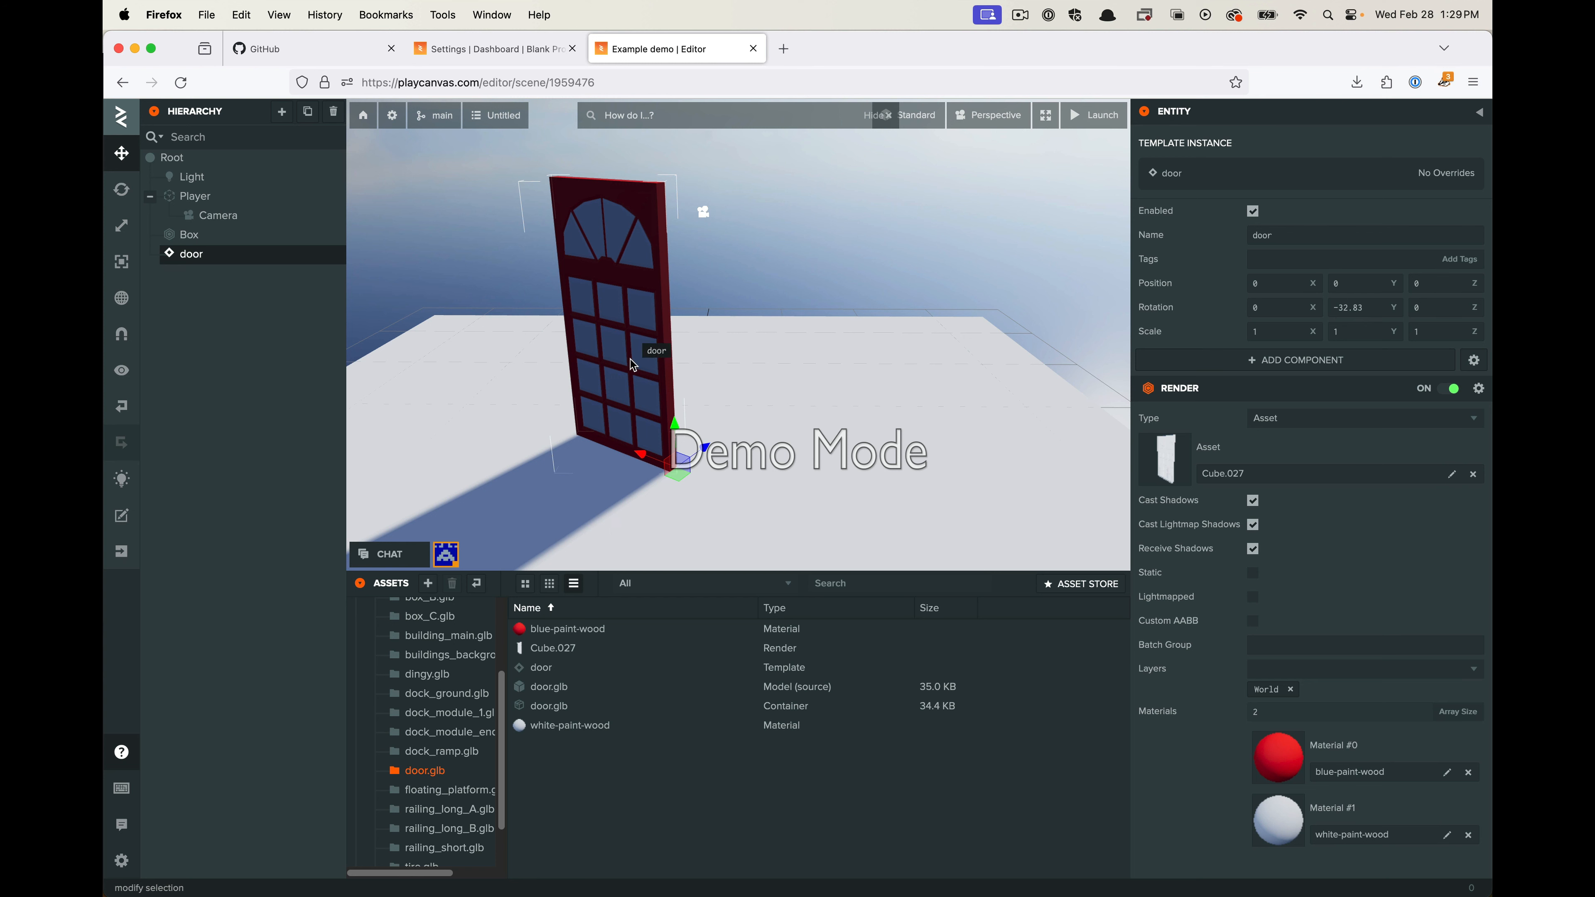
Duplicate the door entity and move the copy beside the original, to about X -1.096, Z -0.707
{"action": "key", "text": "super+d"}
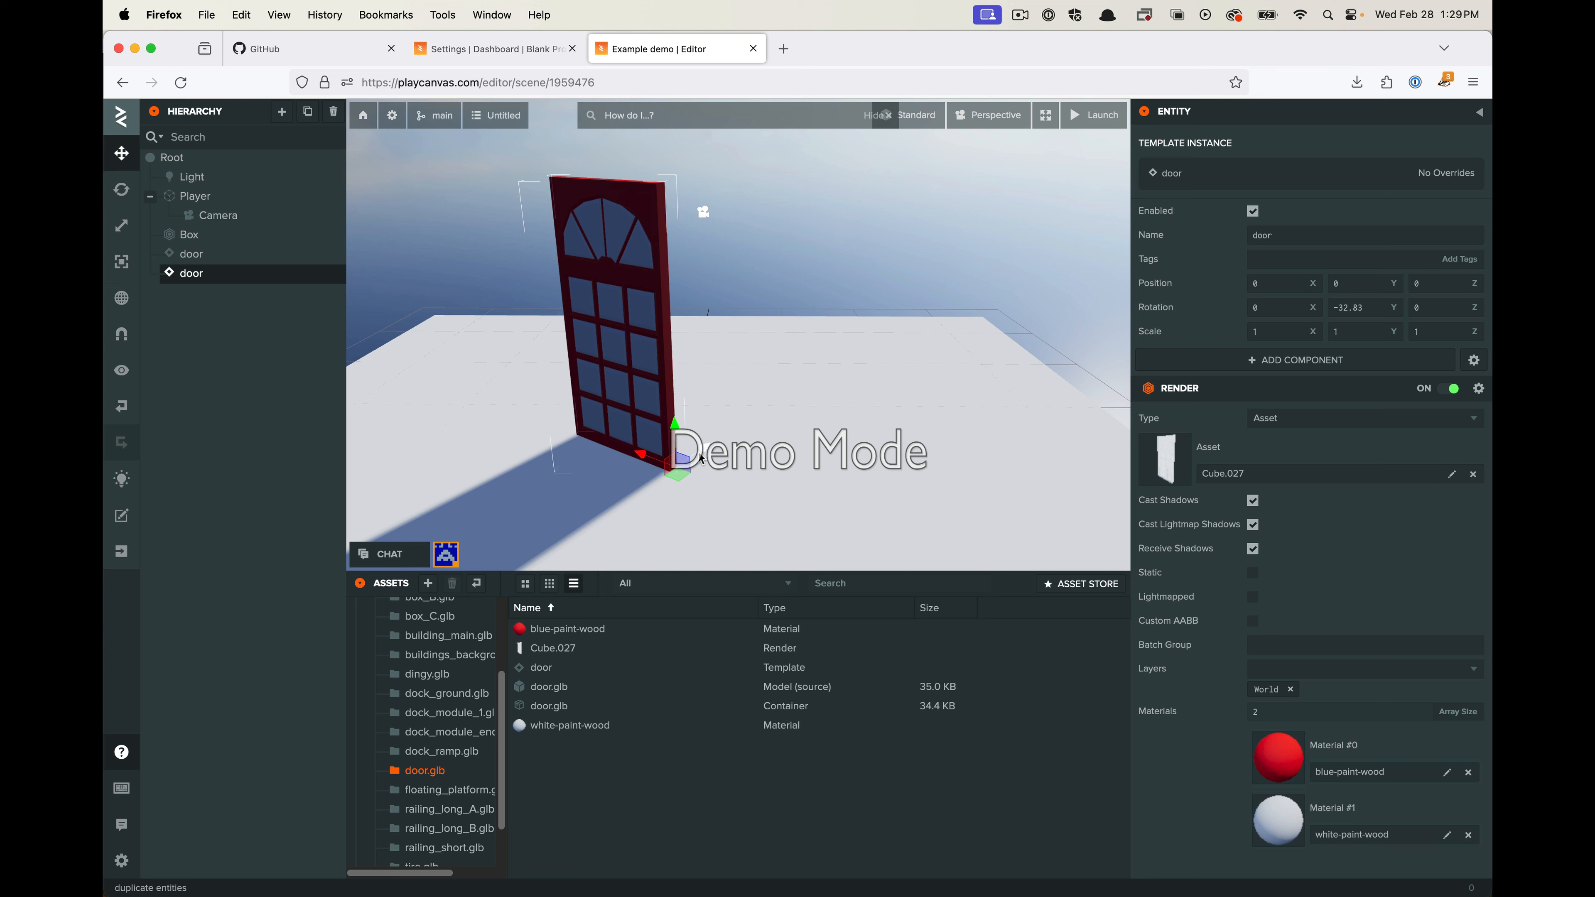
{"action": "left_click_drag", "start_coordinate": [702, 459], "coordinate": [804, 474]}
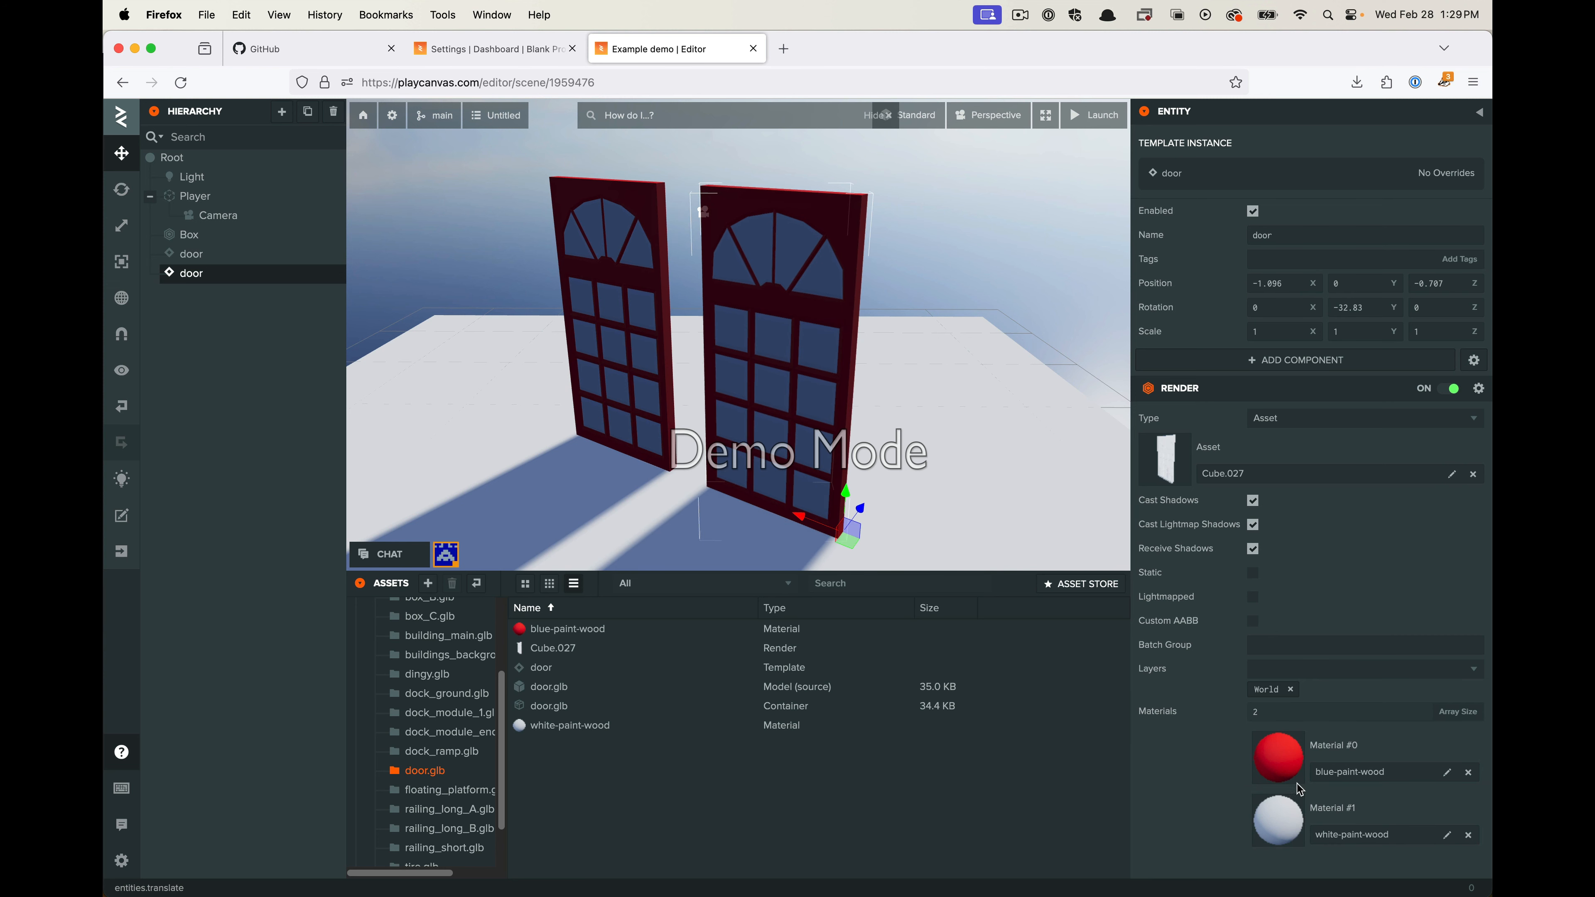
Try other diffuse colors on the blue-paint-wood material and set it to pure red, FF0000
{"action": "left_click", "coordinate": [1269, 760]}
{"action": "left_click", "coordinate": [1262, 785]}
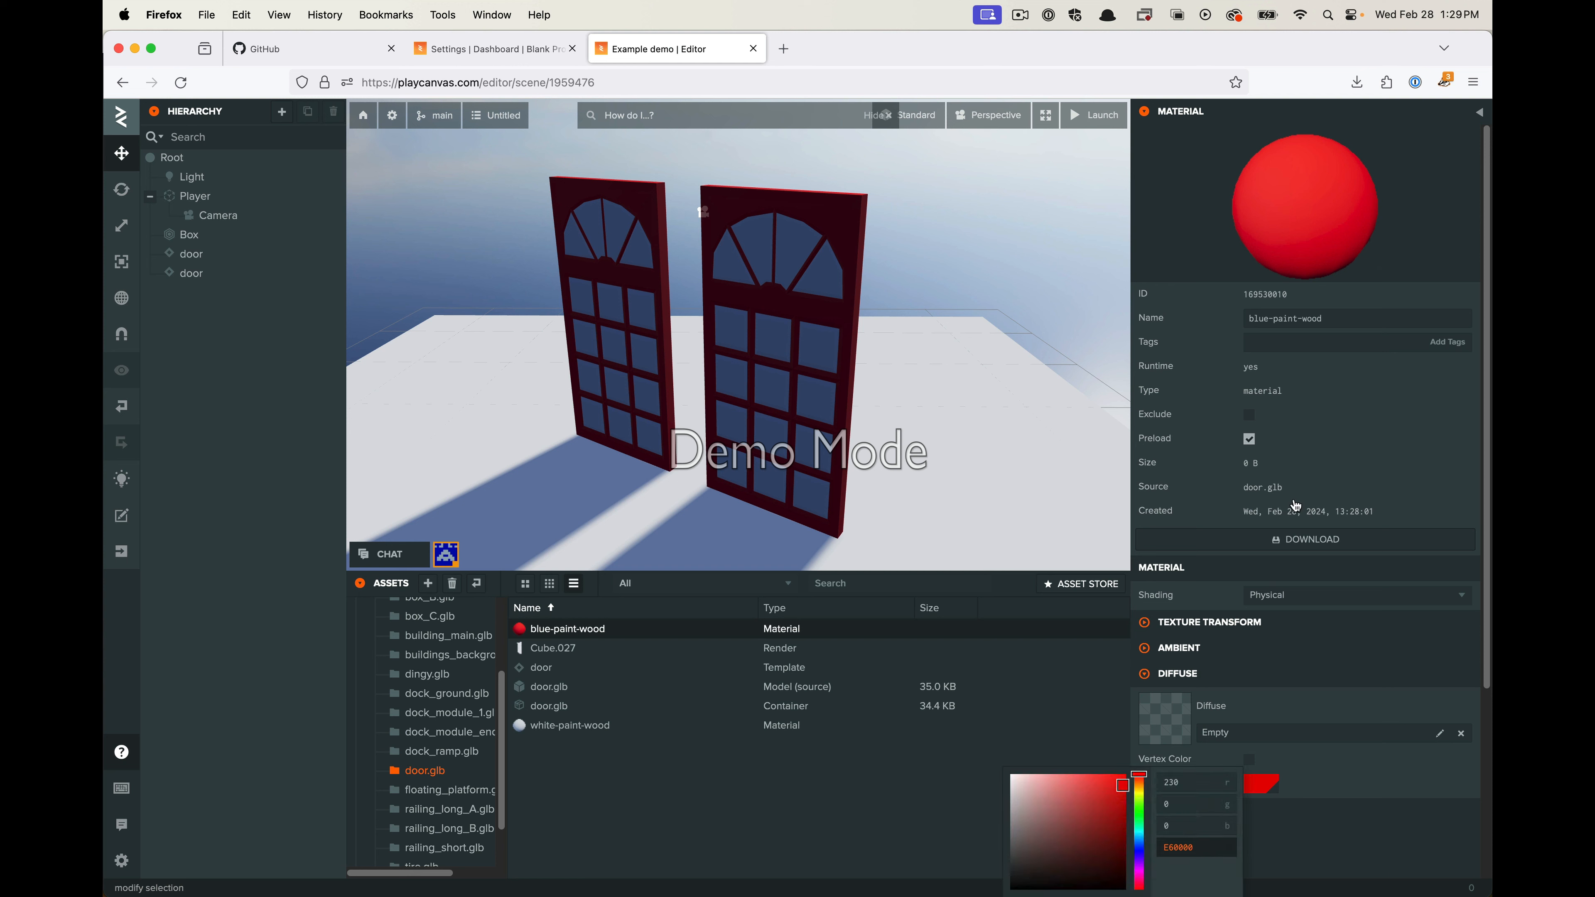
{"action": "left_click", "coordinate": [1091, 794]}
{"action": "left_click", "coordinate": [1035, 870]}
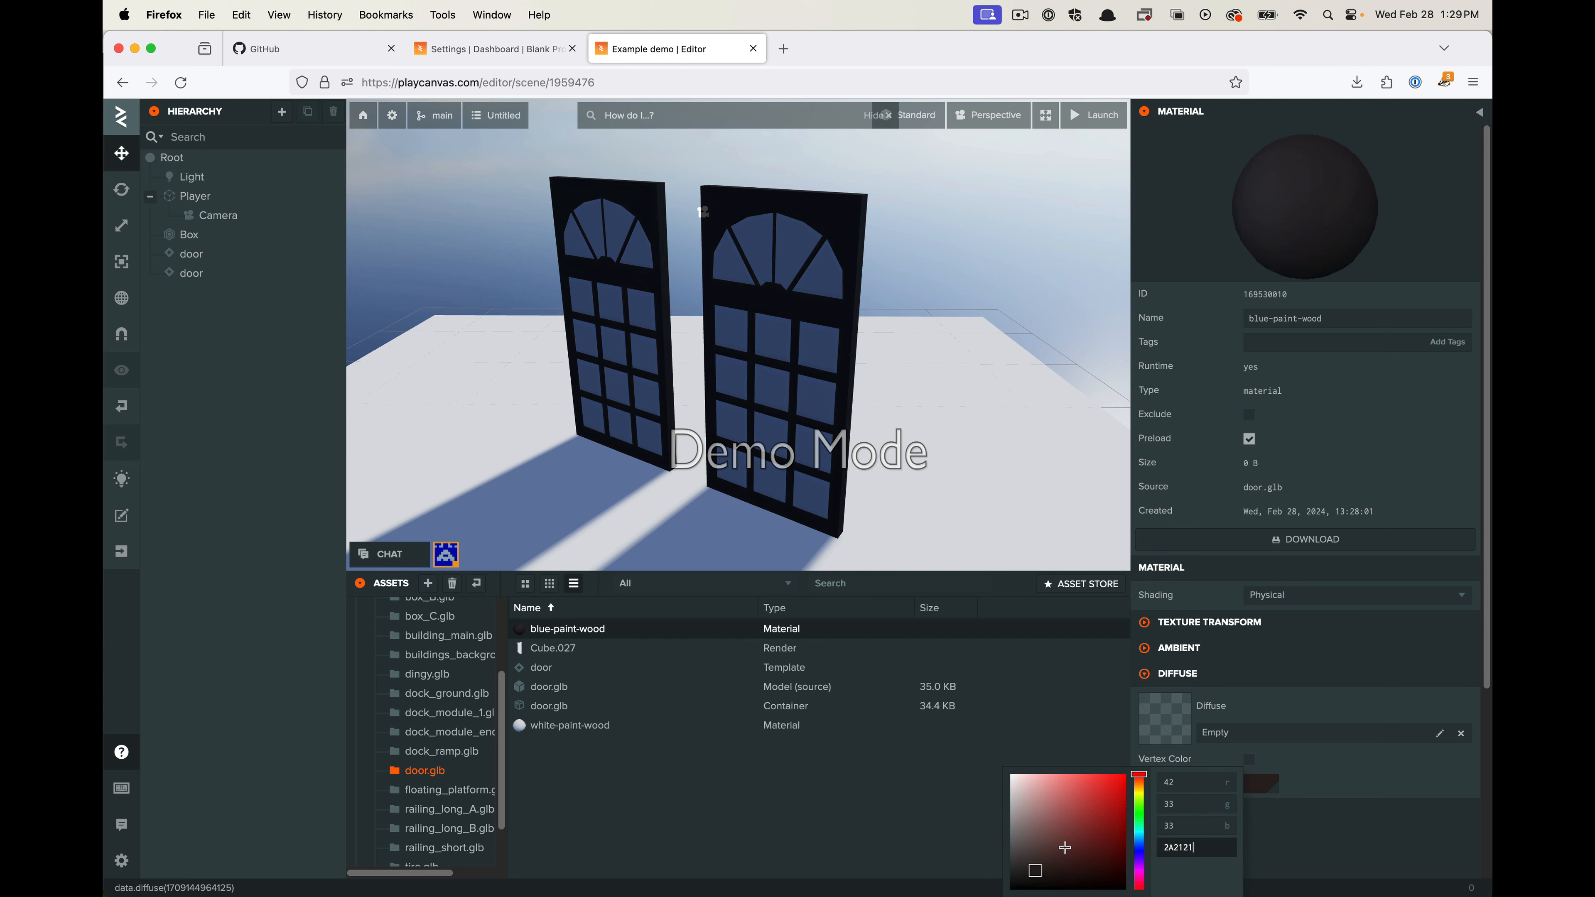
{"action": "left_click_drag", "start_coordinate": [1112, 888], "coordinate": [1149, 762]}
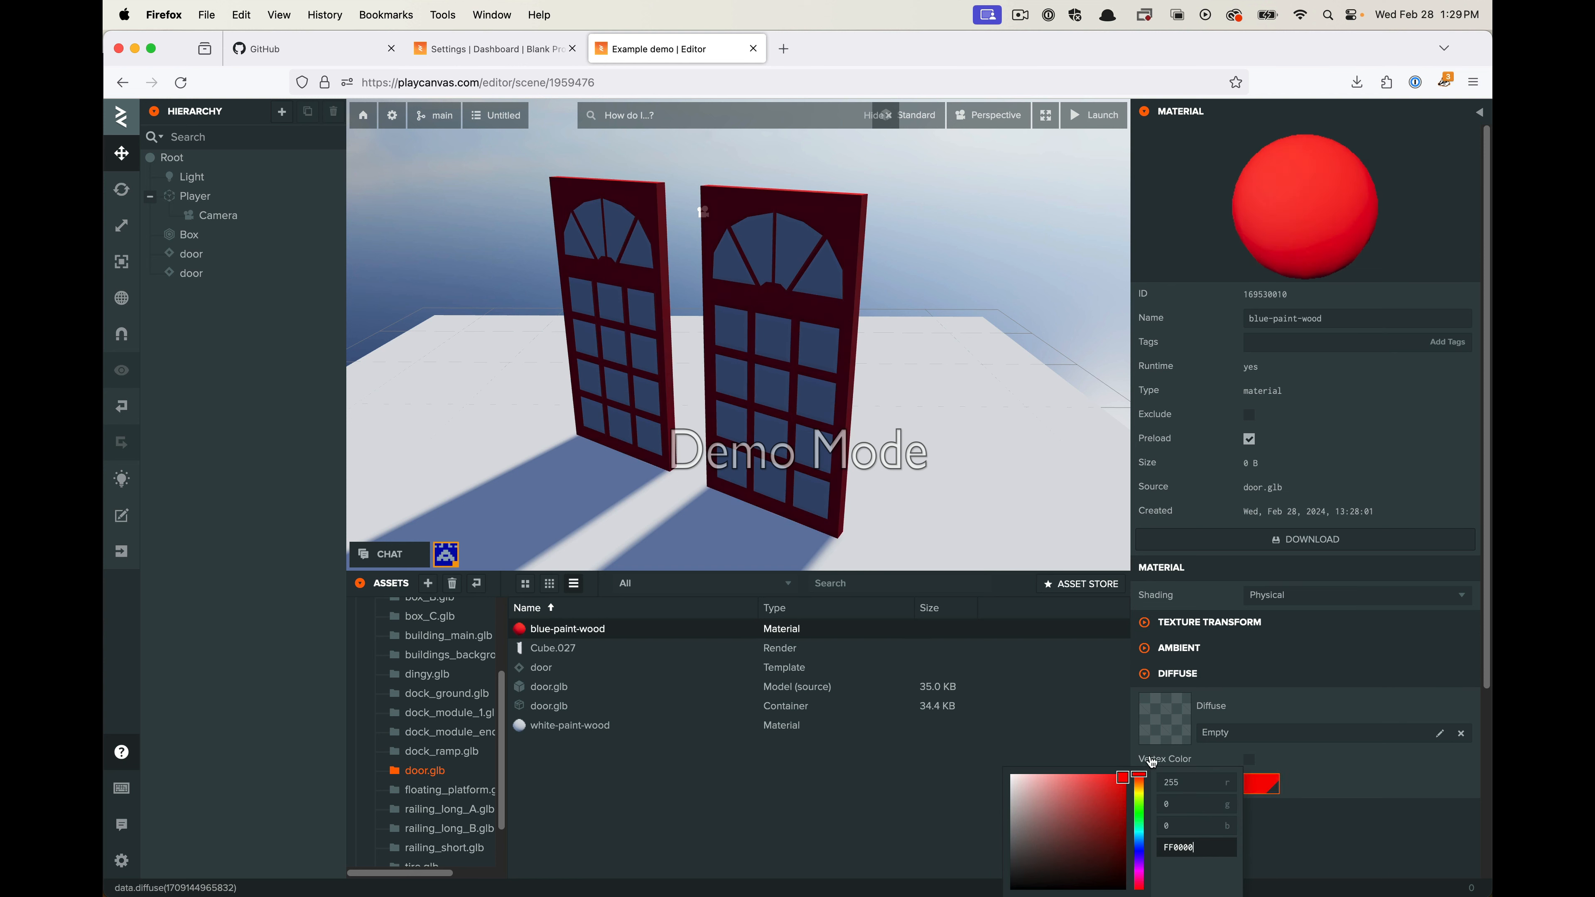
{"action": "left_click", "coordinate": [1332, 797]}
{"action": "left_click", "coordinate": [625, 192]}
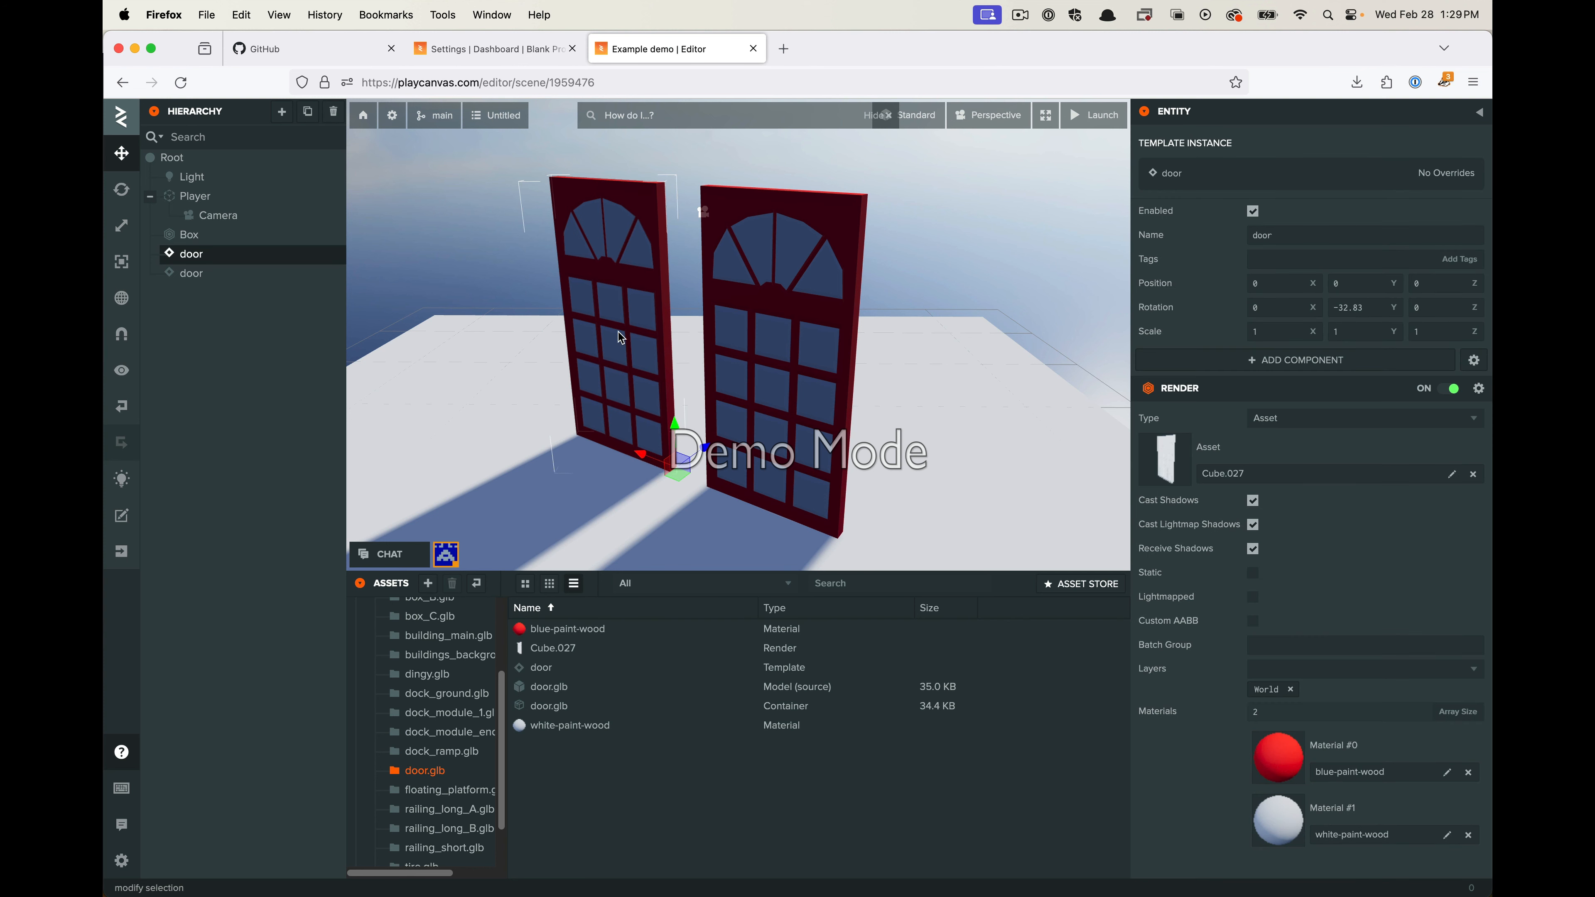
Duplicate the blue-paint-wood material and rename the copy red-paint-wood
{"action": "right_click", "coordinate": [584, 628]}
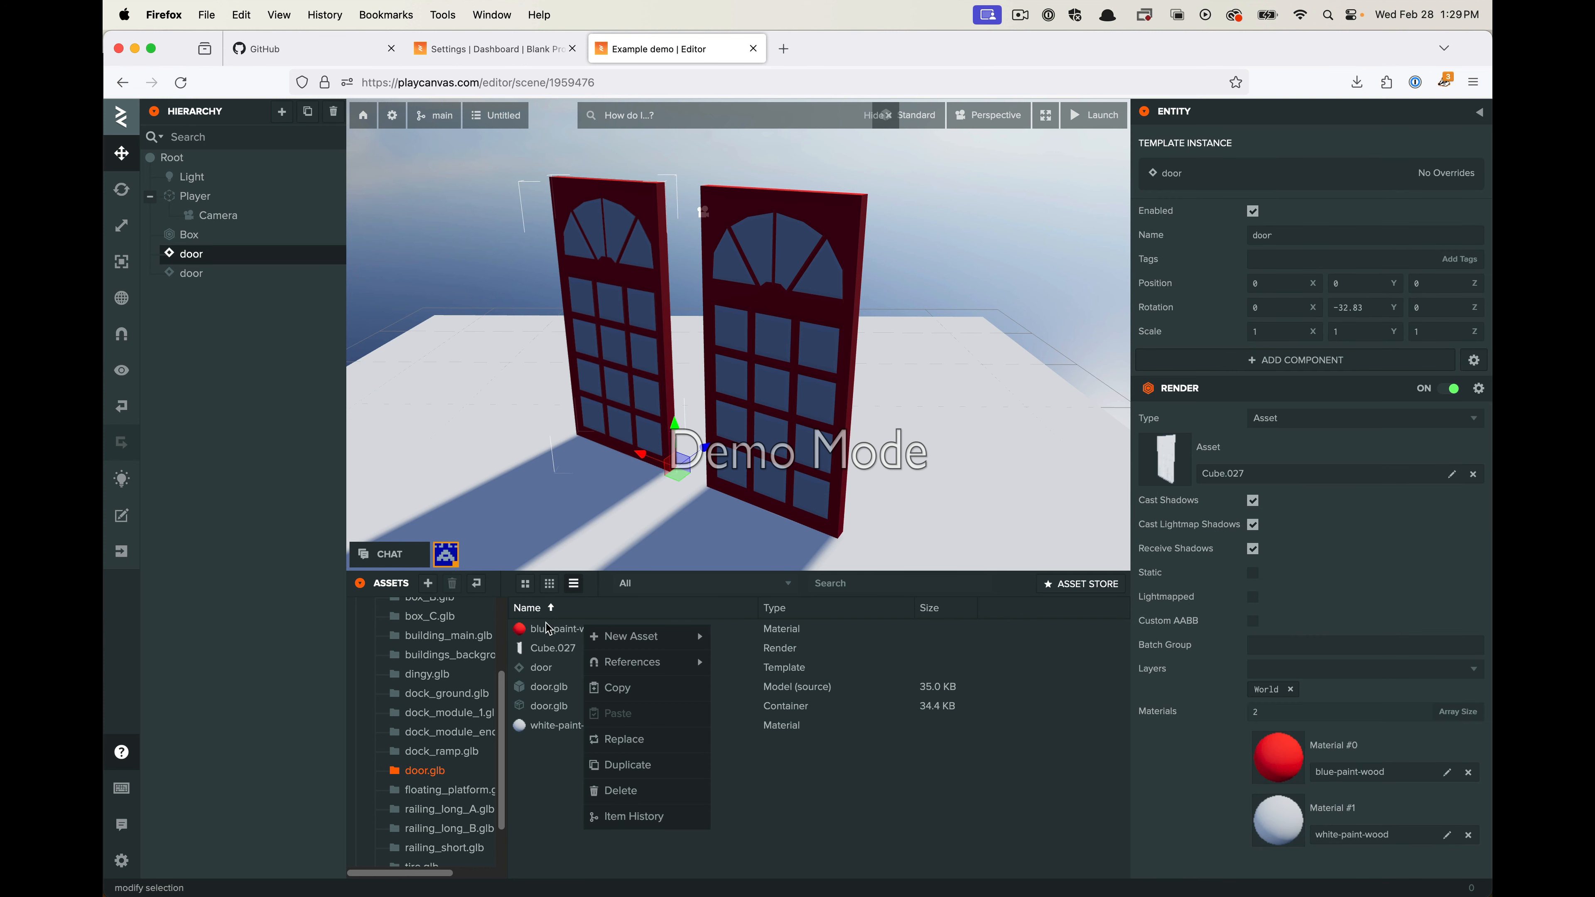
{"action": "left_click", "coordinate": [625, 762]}
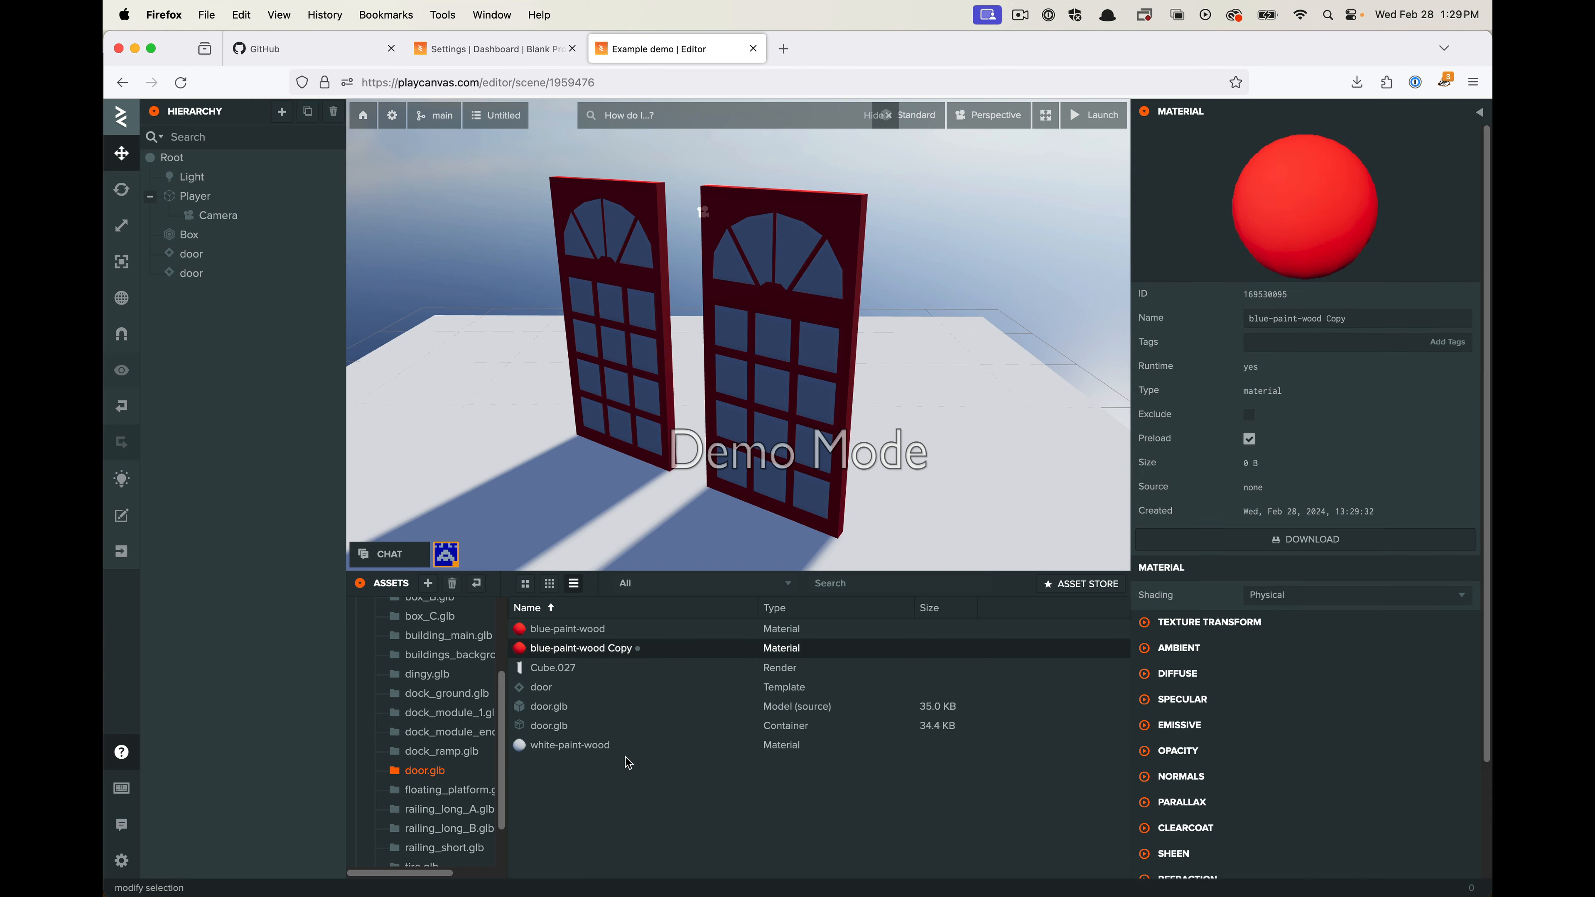
{"action": "left_click", "coordinate": [613, 653]}
{"action": "left_click", "coordinate": [592, 650]}
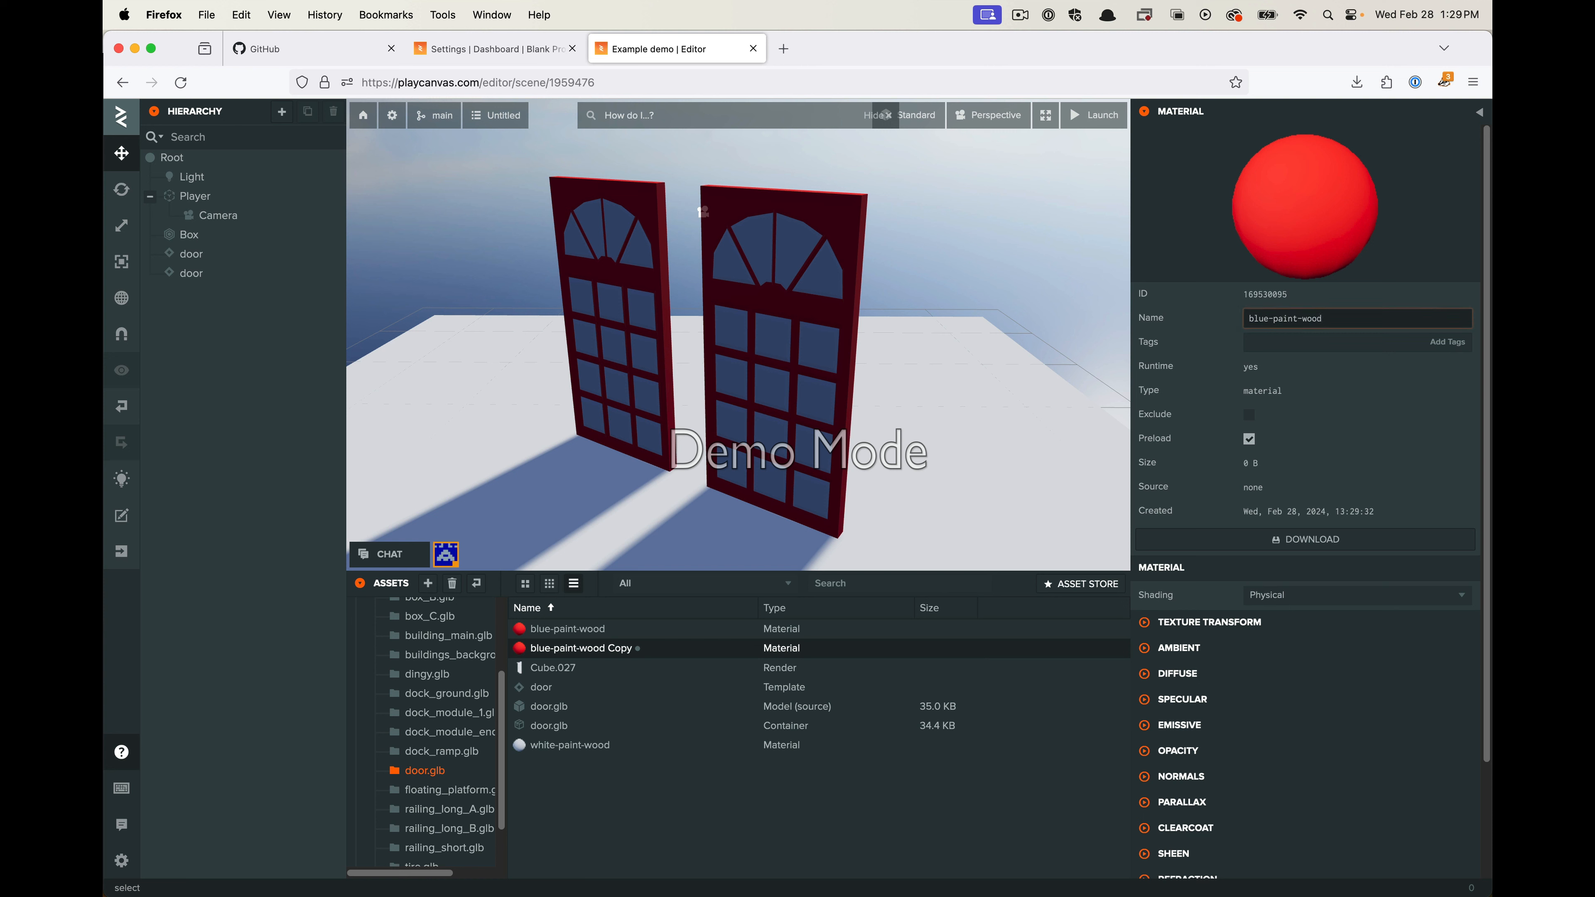
{"action": "left_click", "coordinate": [1256, 317]}
{"action": "mouse_move", "coordinate": [1235, 326]}
{"action": "left_click", "coordinate": [587, 651]}
{"action": "left_click", "coordinate": [550, 654]}
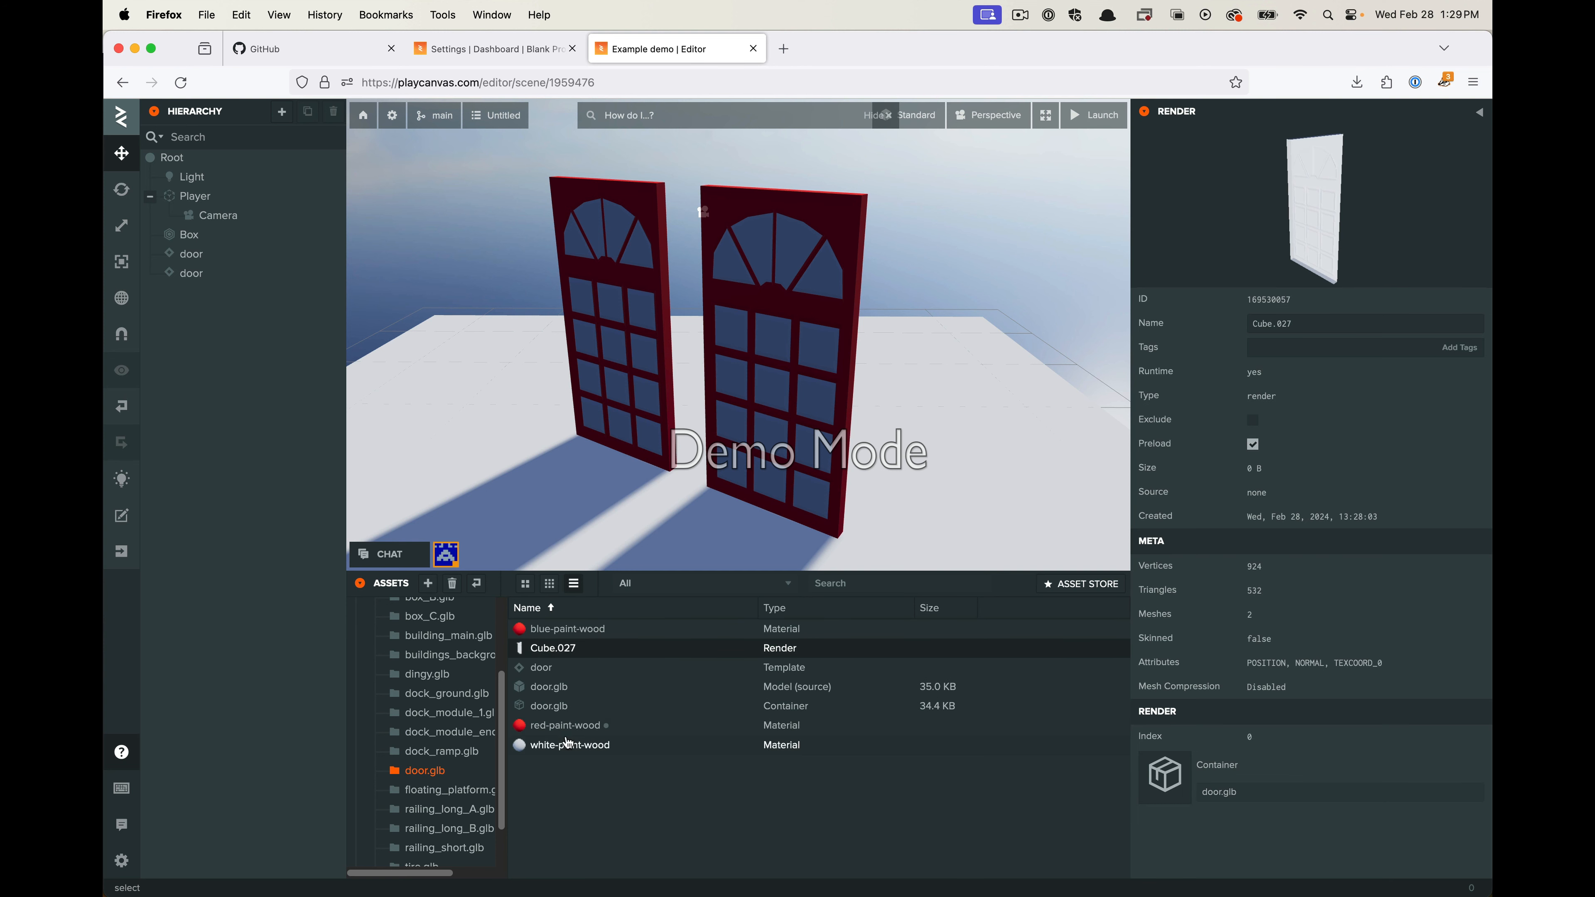
{"action": "left_click", "coordinate": [565, 726]}
Set the diffuse color of the original blue-paint-wood material to blue
{"action": "left_click", "coordinate": [587, 630]}
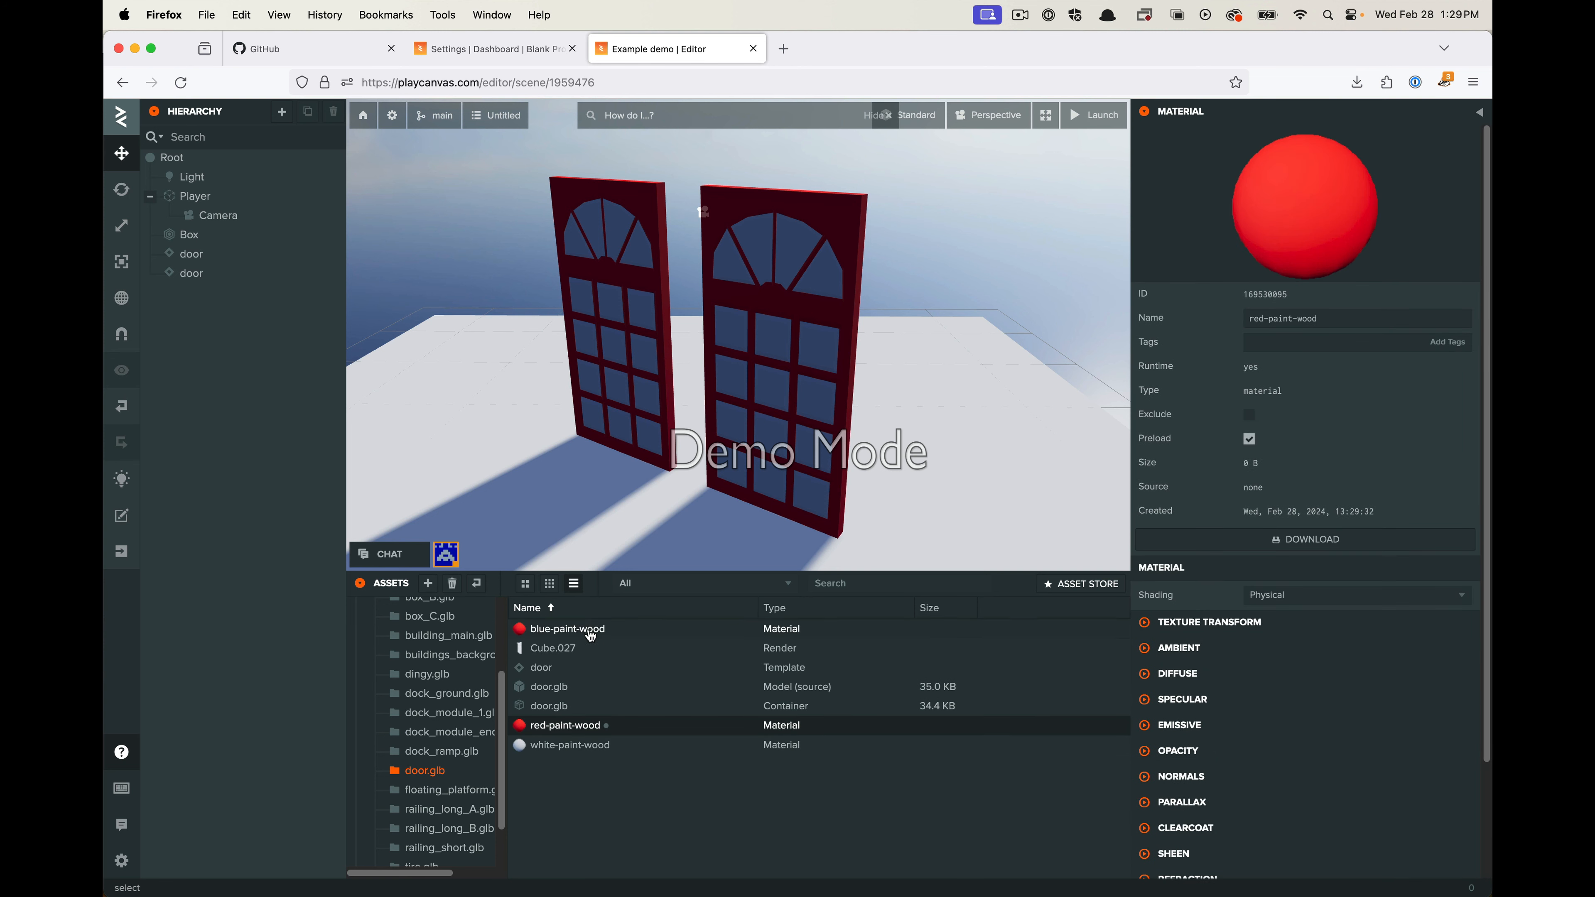
{"action": "left_click", "coordinate": [1260, 785]}
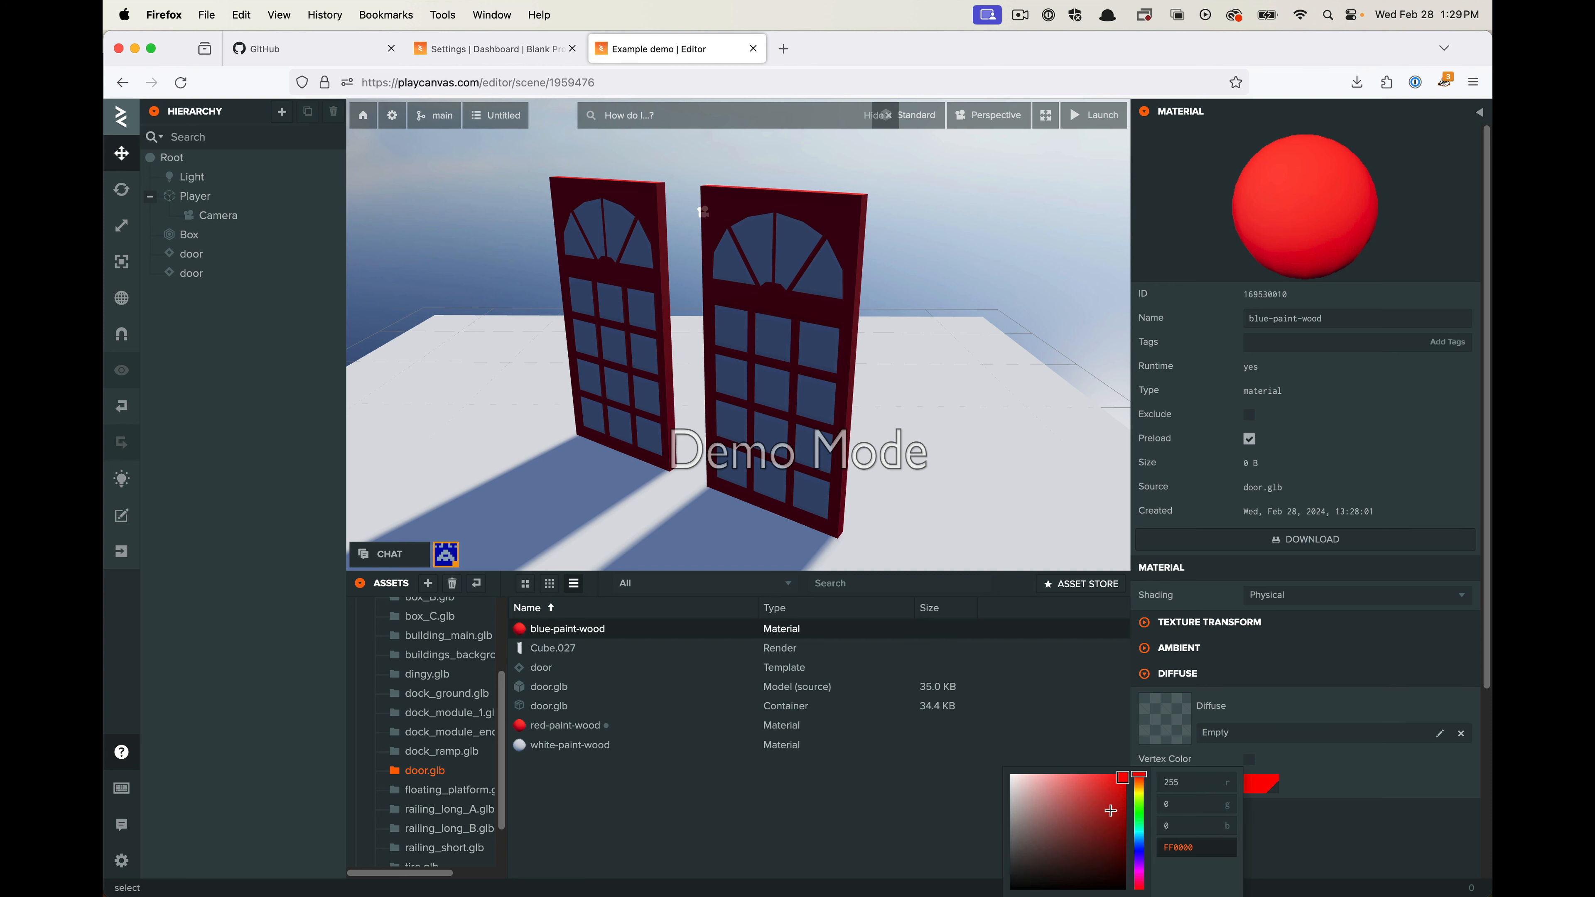
{"action": "left_click", "coordinate": [1136, 855]}
{"action": "left_click", "coordinate": [734, 751]}
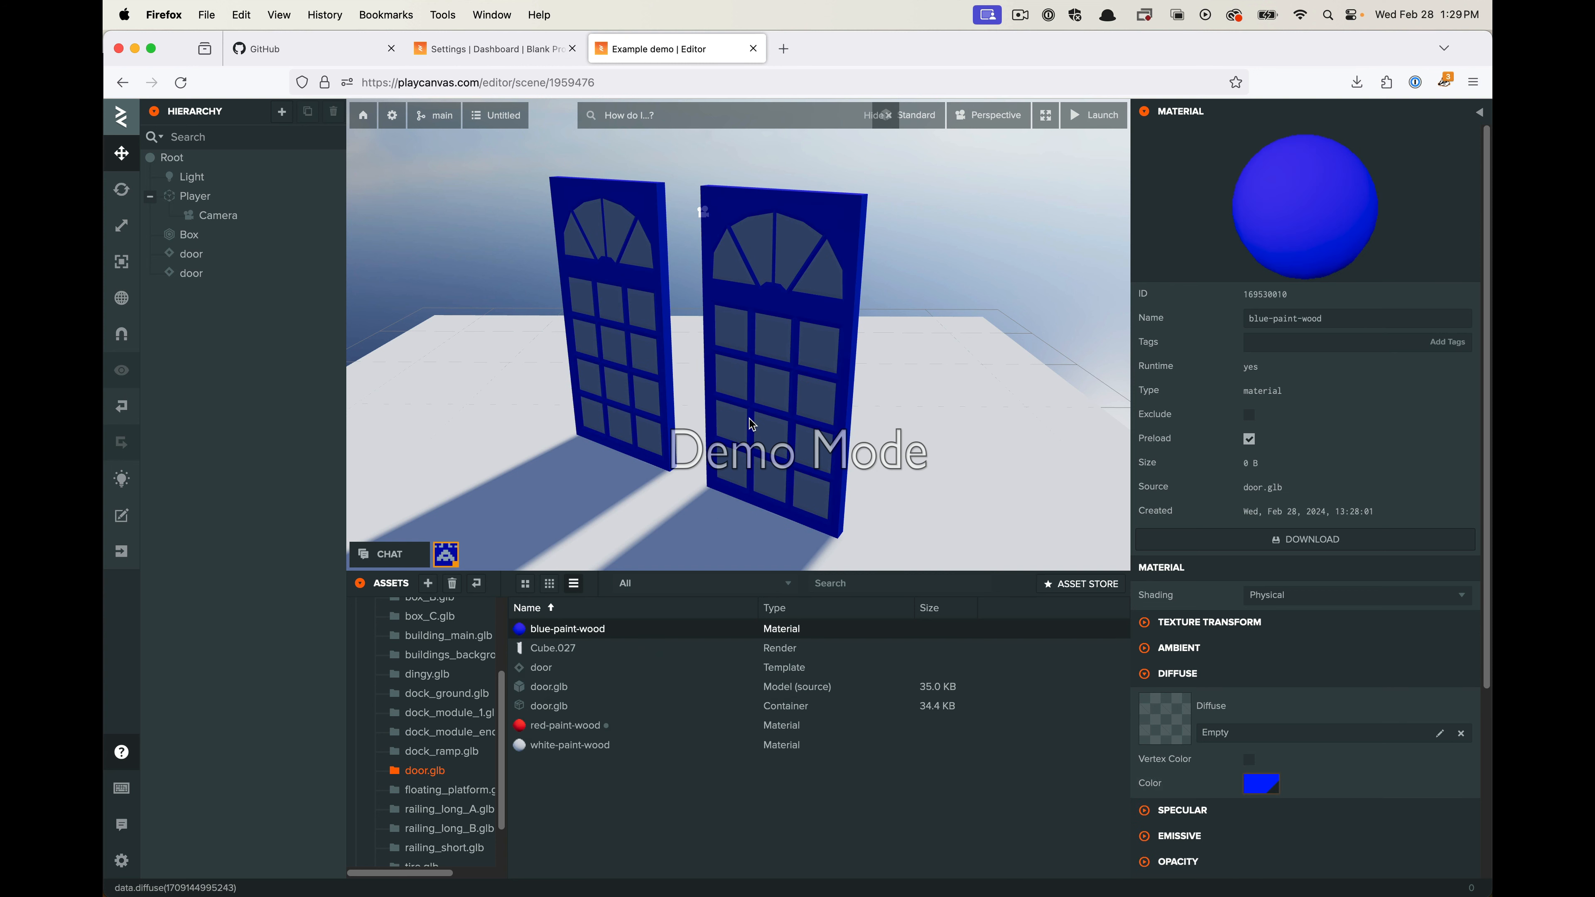
Apply the red-paint-wood material to the frame of the duplicated door, undoing its application to the panes
{"action": "left_click", "coordinate": [788, 293]}
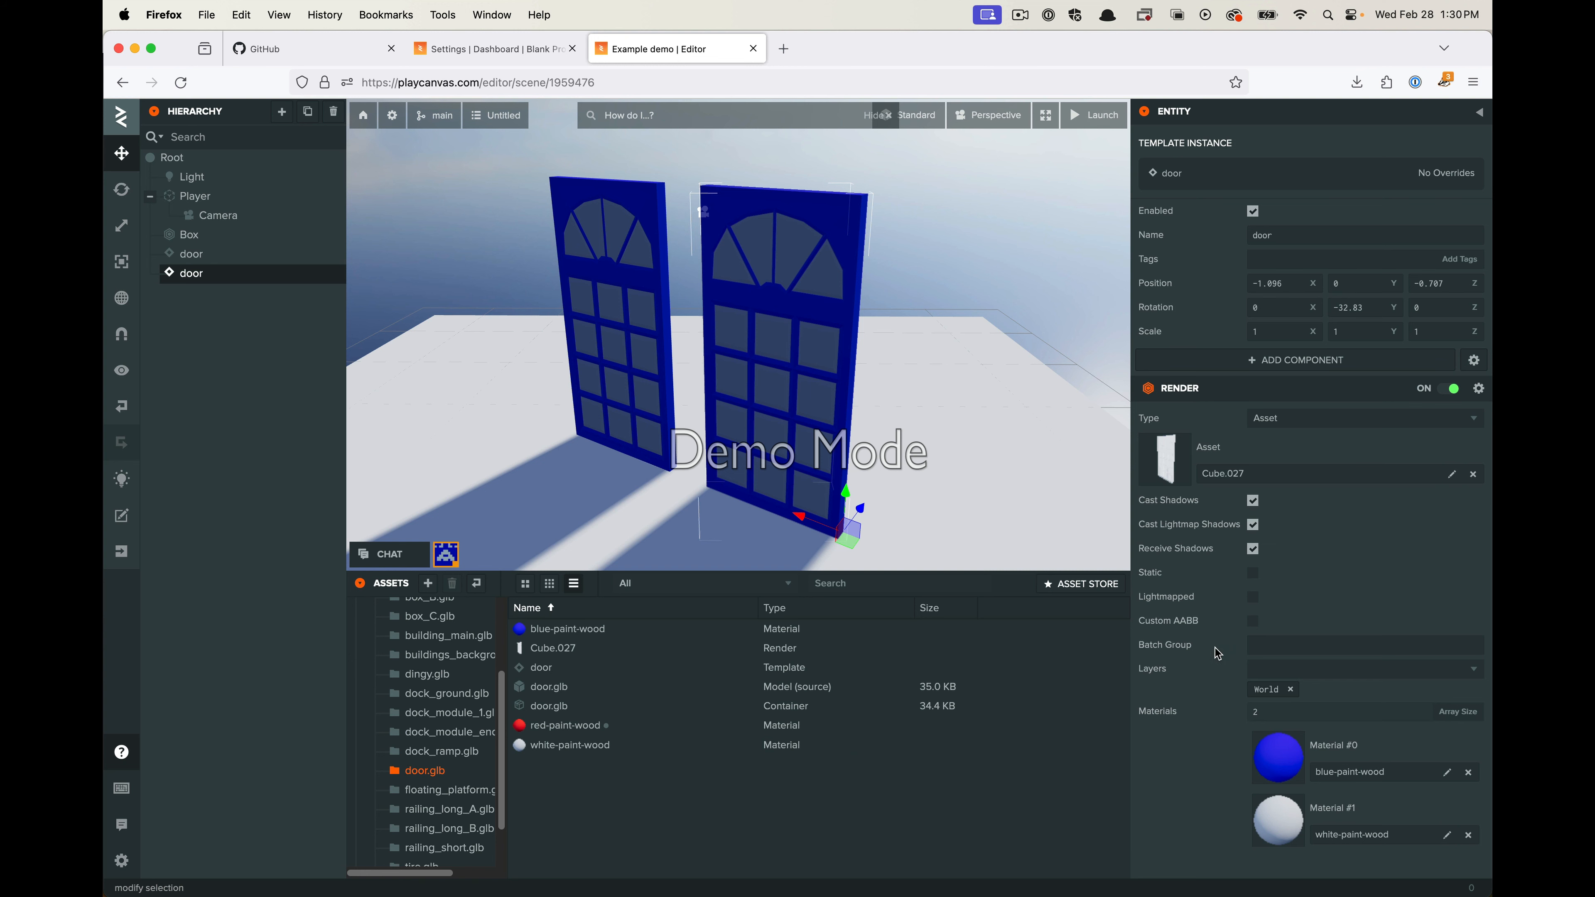
{"action": "left_click_drag", "start_coordinate": [546, 726], "coordinate": [790, 370]}
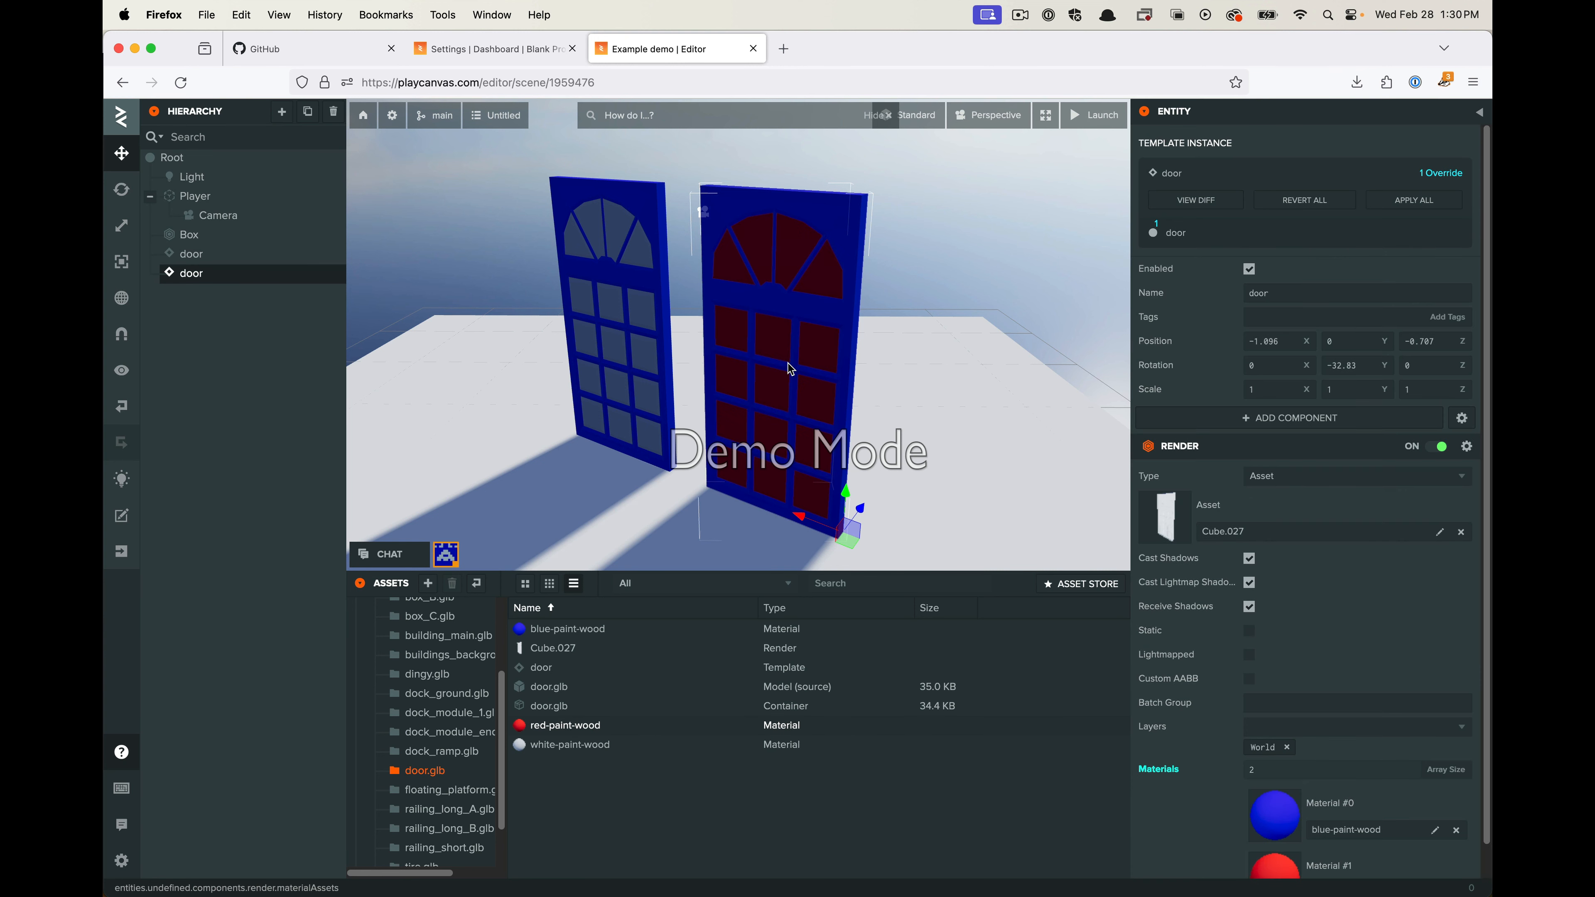
{"action": "key", "text": "super+z"}
{"action": "mouse_move", "coordinate": [555, 729]}
{"action": "left_mouse_down"}
{"action": "mouse_move", "coordinate": [811, 266]}
{"action": "mouse_move", "coordinate": [764, 257]}
{"action": "mouse_move", "coordinate": [800, 235]}
{"action": "mouse_move", "coordinate": [785, 224]}
{"action": "mouse_move", "coordinate": [690, 395]}
{"action": "mouse_move", "coordinate": [836, 208]}
{"action": "mouse_move", "coordinate": [741, 208]}
{"action": "mouse_move", "coordinate": [840, 204]}
{"action": "left_mouse_up"}
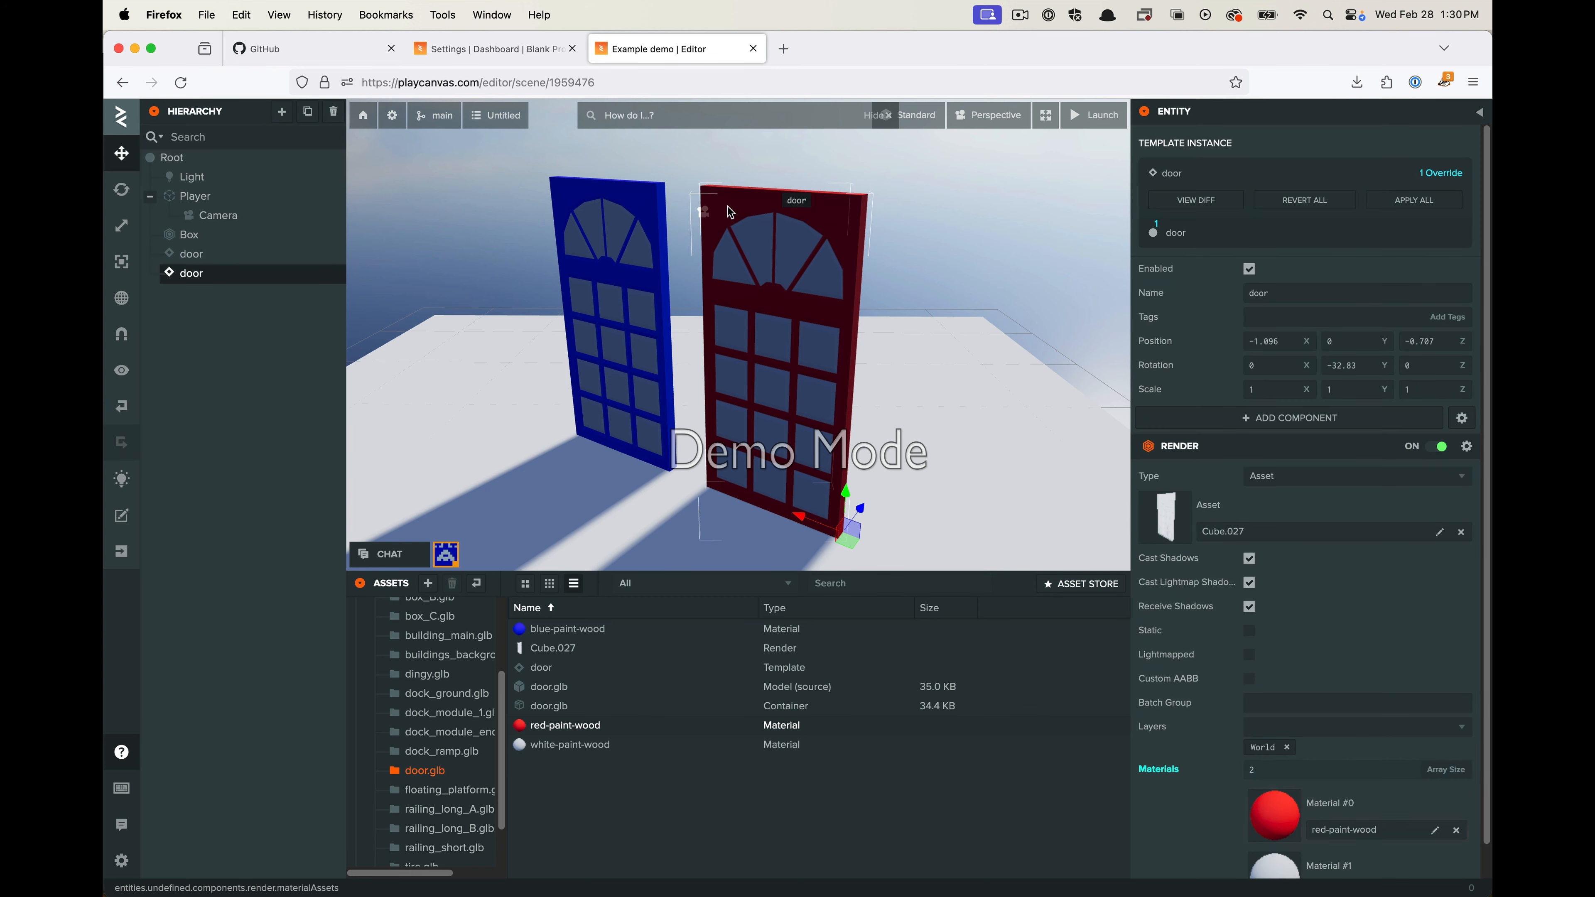
{"action": "scroll", "coordinate": [1180, 775], "scroll_direction": "down", "scroll_amount": 1}
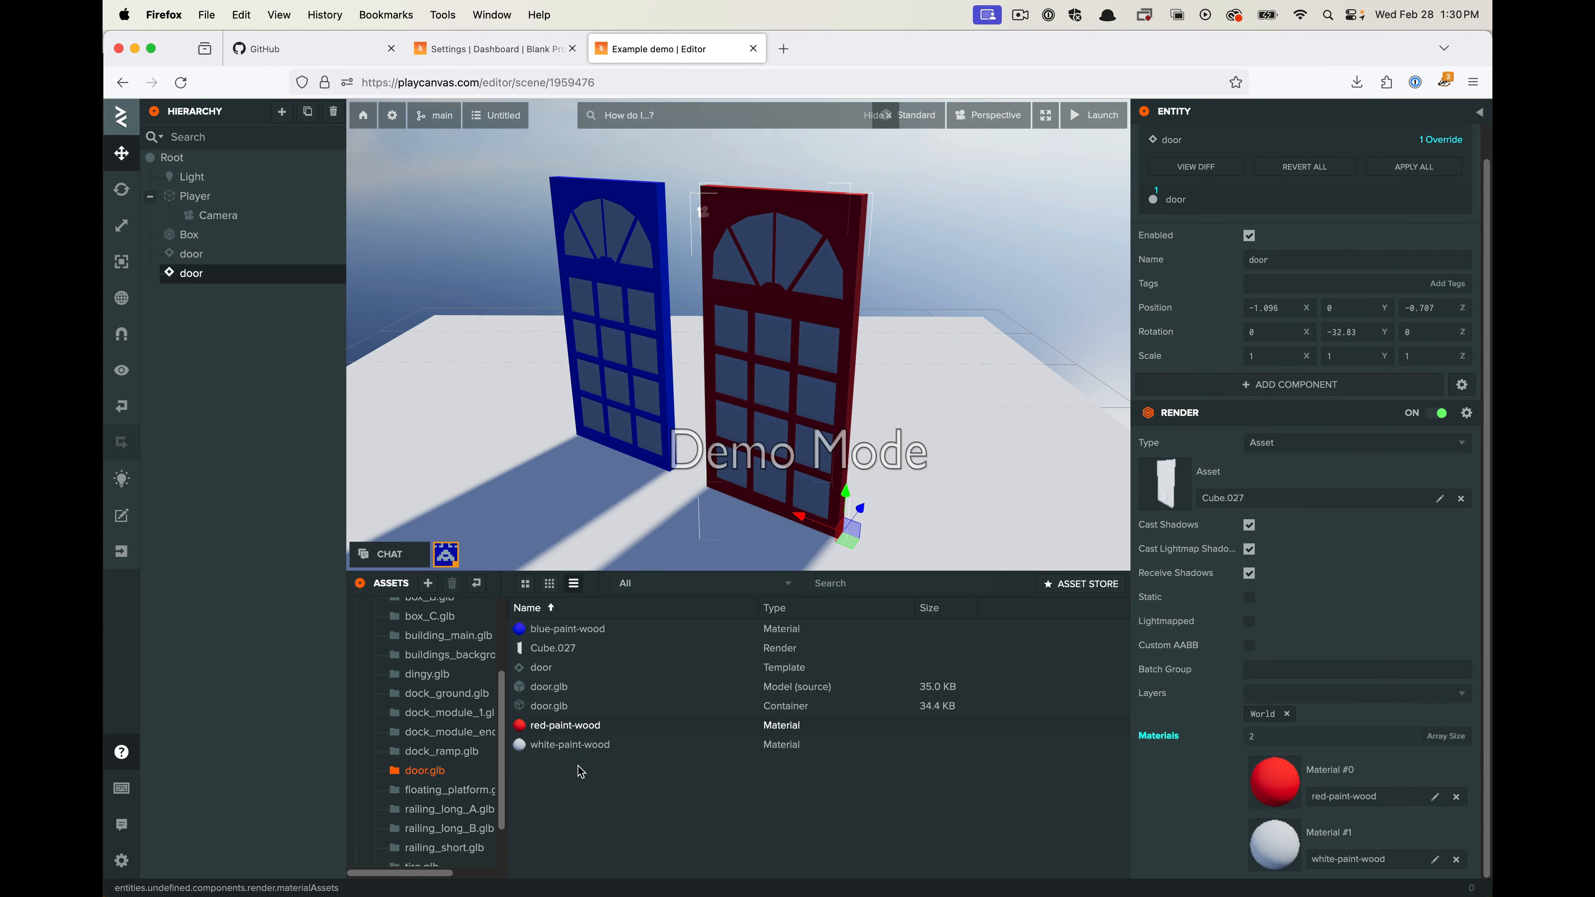
Apply white-paint-wood to the original door's frame and blue-paint-wood to its panes
{"action": "left_click_drag", "start_coordinate": [555, 746], "coordinate": [654, 235]}
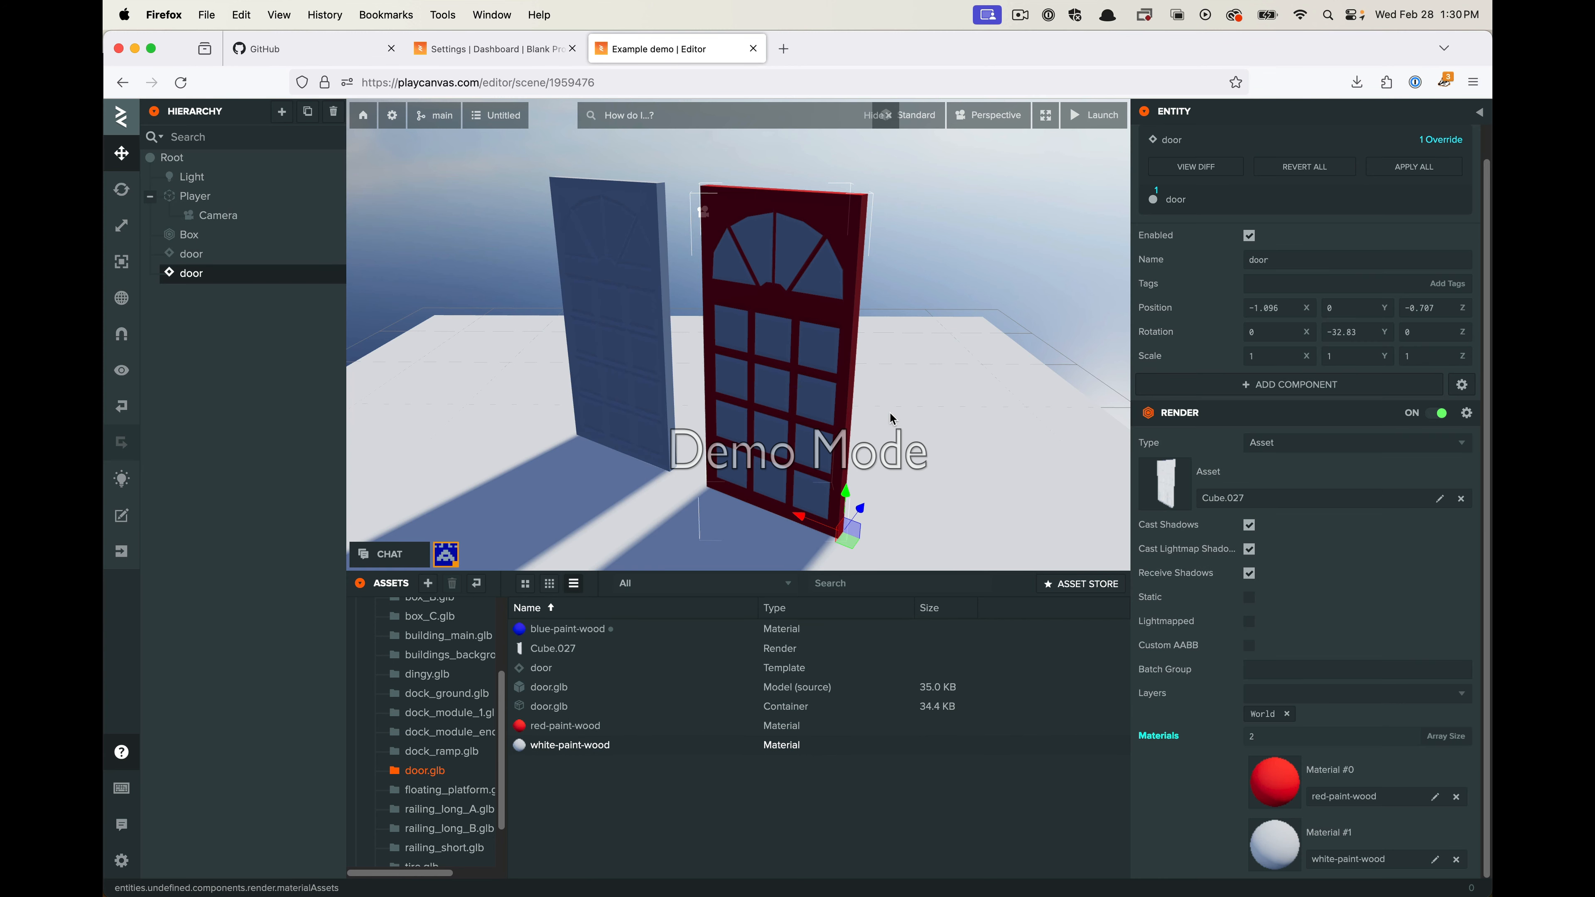
{"action": "left_click_drag", "start_coordinate": [548, 630], "coordinate": [615, 338]}
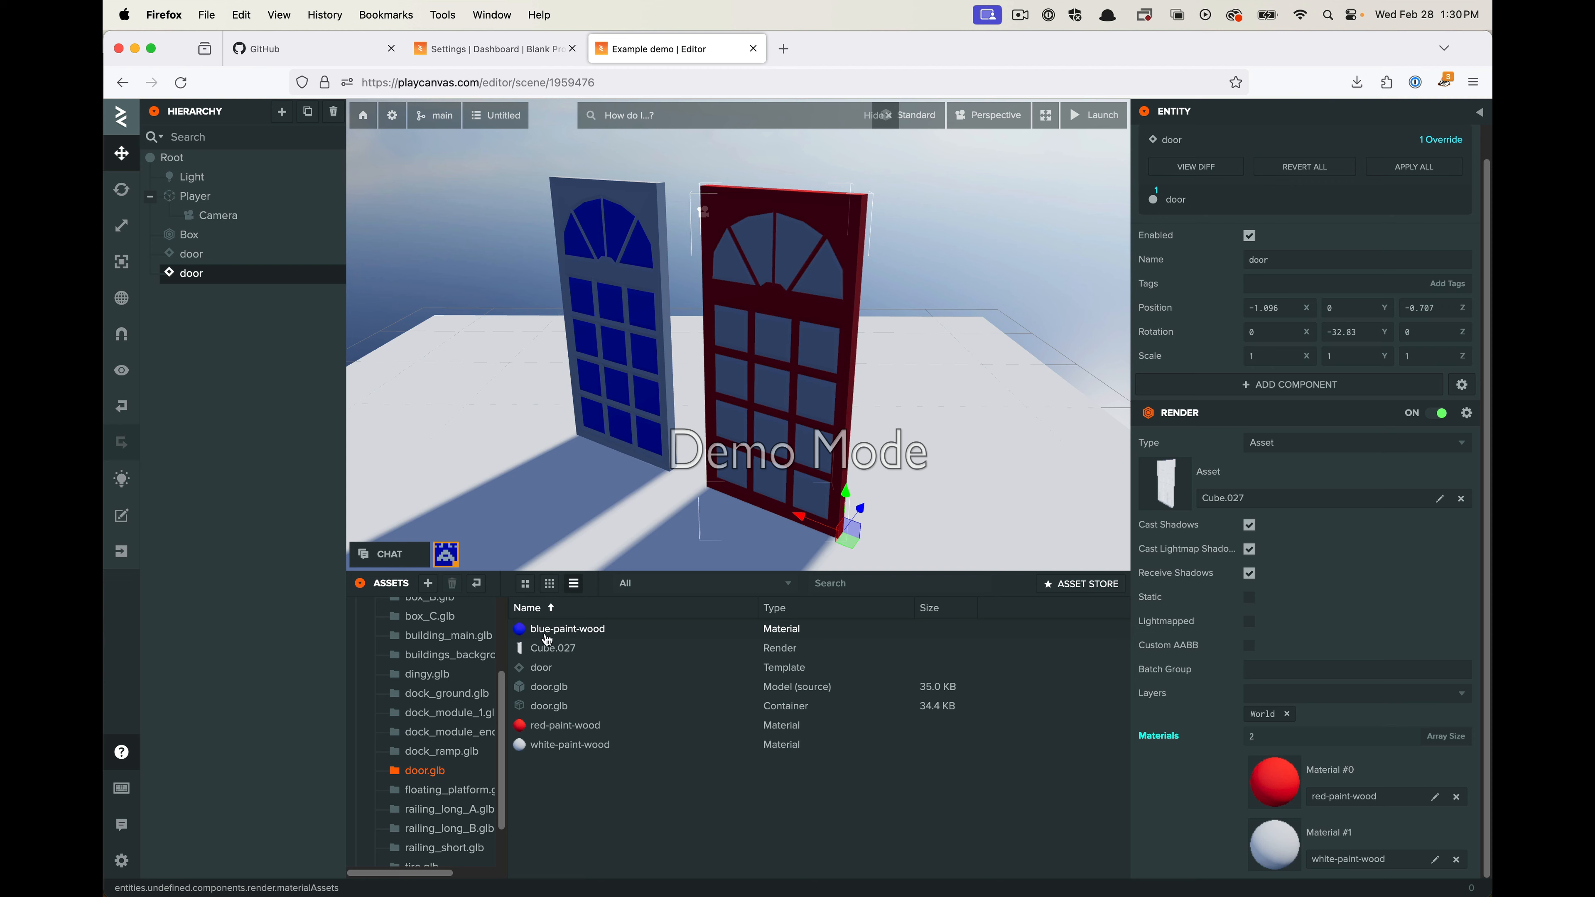
Try blue-paint-wood on the red door's panes, restore white-paint-wood there, and view both doors from several sides
{"action": "left_click_drag", "start_coordinate": [547, 634], "coordinate": [819, 279]}
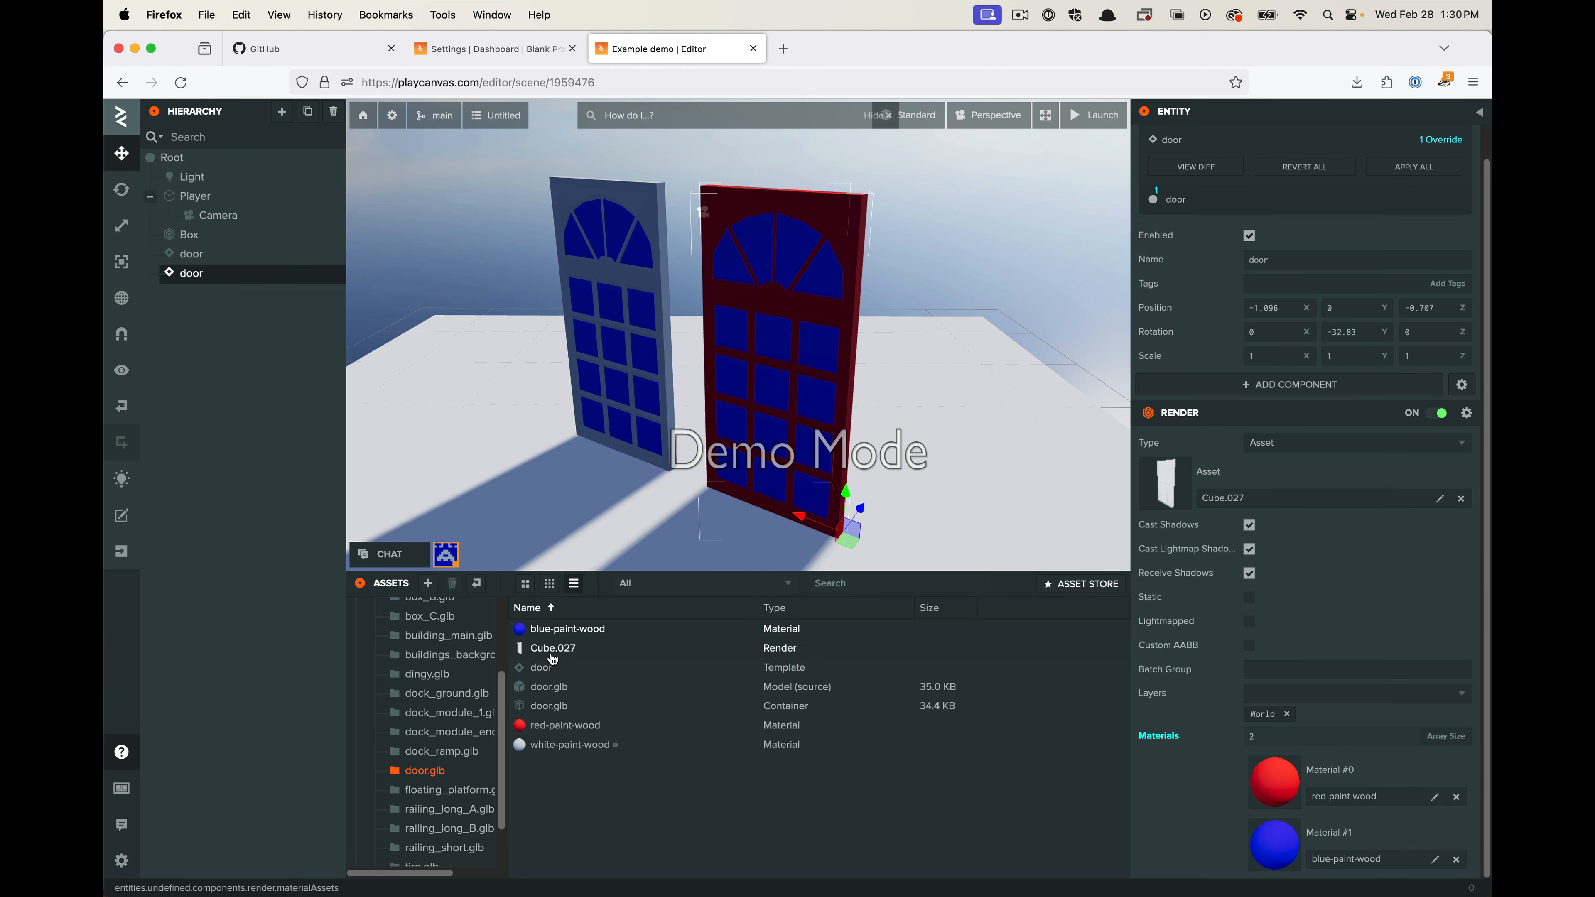
{"action": "mouse_move", "coordinate": [561, 747]}
{"action": "left_mouse_down"}
{"action": "mouse_move", "coordinate": [844, 277]}
{"action": "mouse_move", "coordinate": [812, 297]}
{"action": "left_mouse_up"}
{"action": "left_click_drag", "start_coordinate": [719, 367], "coordinate": [628, 377]}
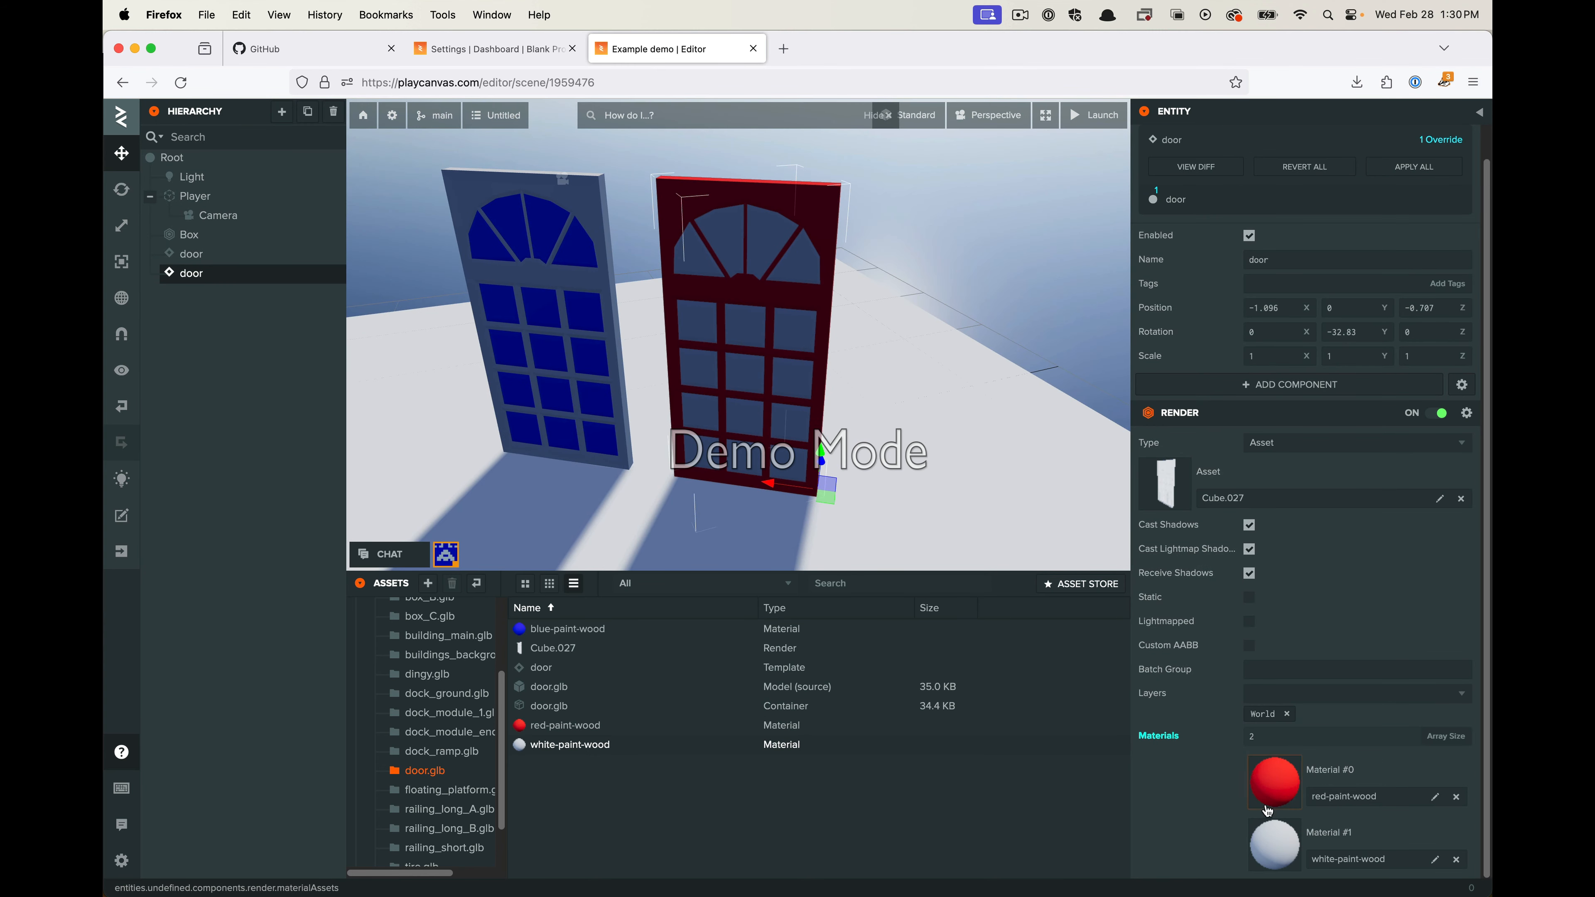
{"action": "scroll", "coordinate": [1244, 811], "scroll_direction": "up", "scroll_amount": 1}
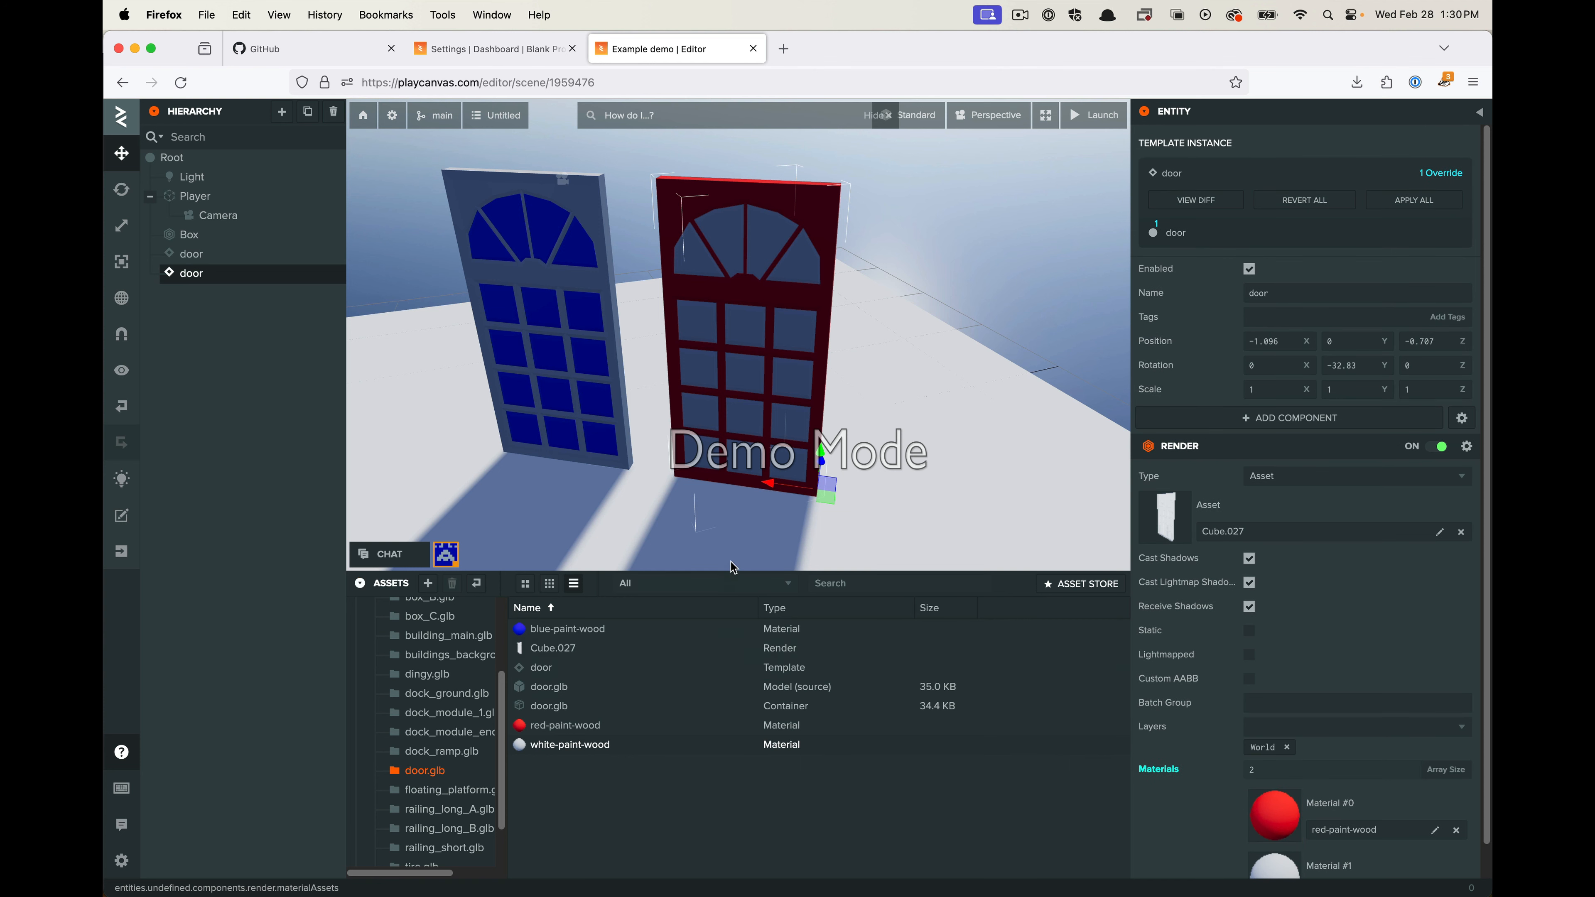
{"action": "left_click_drag", "start_coordinate": [846, 391], "coordinate": [503, 349]}
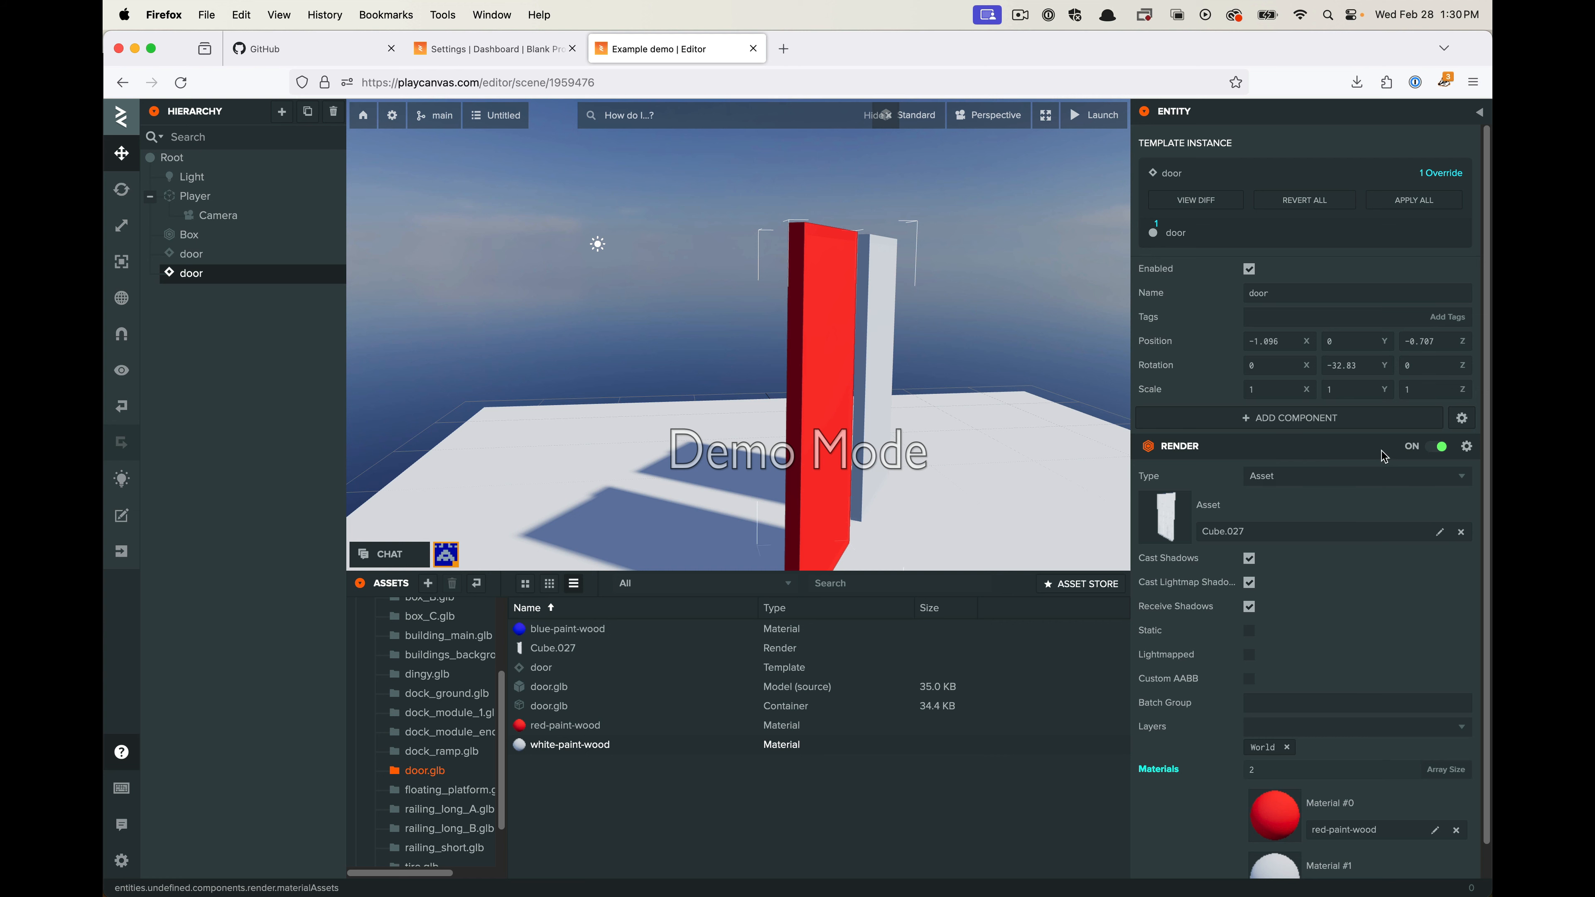
{"action": "left_click_drag", "start_coordinate": [591, 324], "coordinate": [877, 413]}
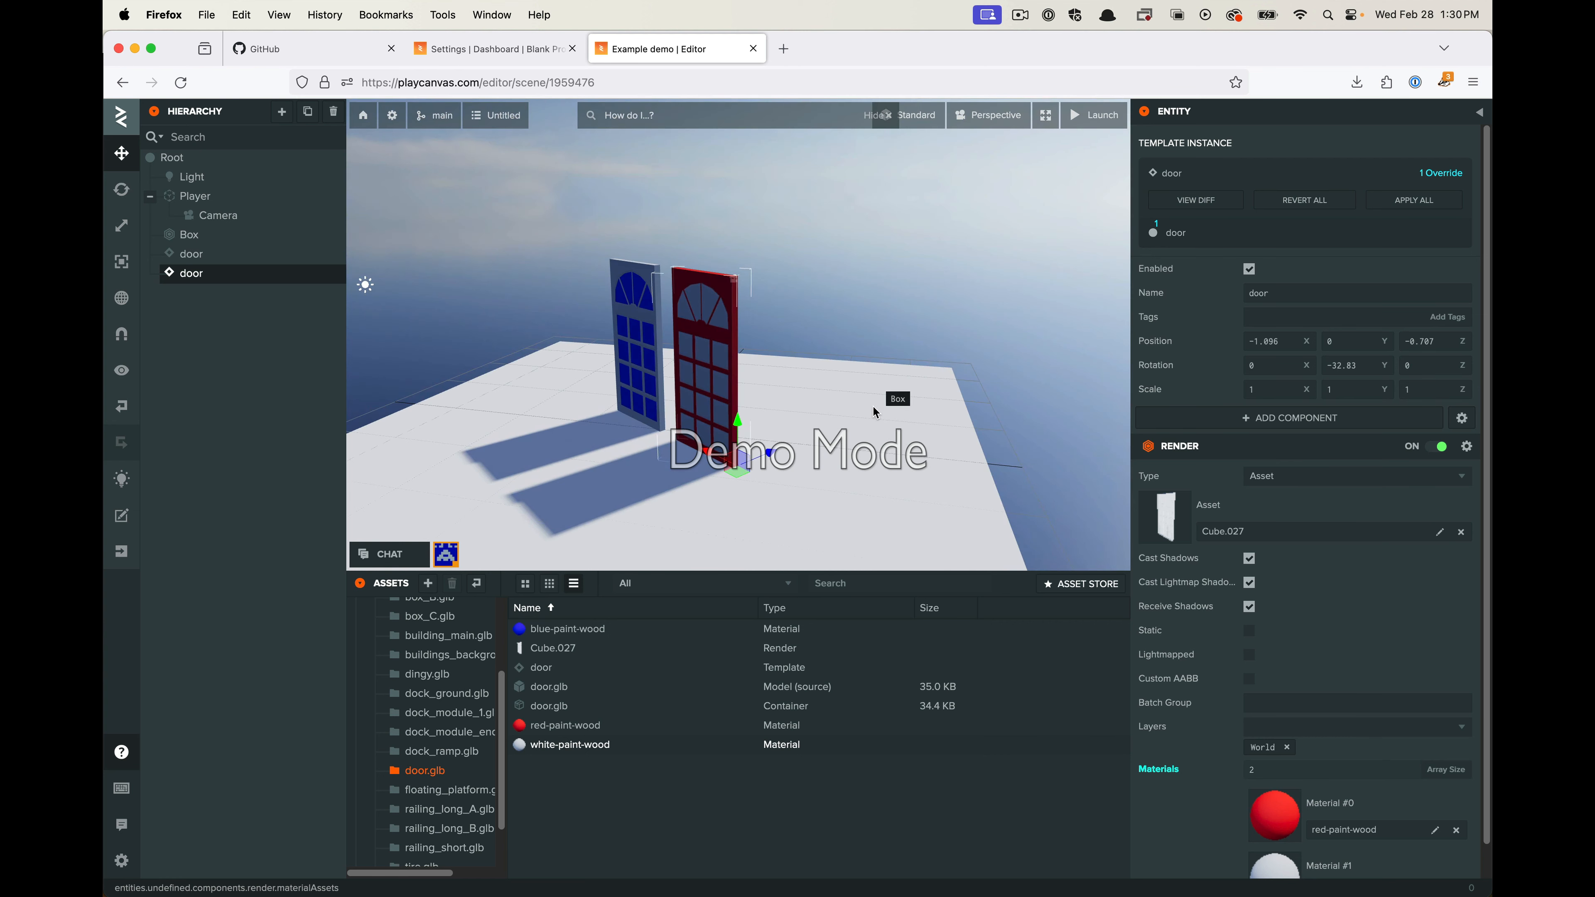
Place the boat template from the boat.glb folder into the scene and move it to about X -2.334, Z -0.301
{"action": "scroll", "coordinate": [872, 415], "scroll_direction": "down", "scroll_amount": 5}
{"action": "scroll", "coordinate": [377, 780], "scroll_direction": "up", "scroll_amount": 3}
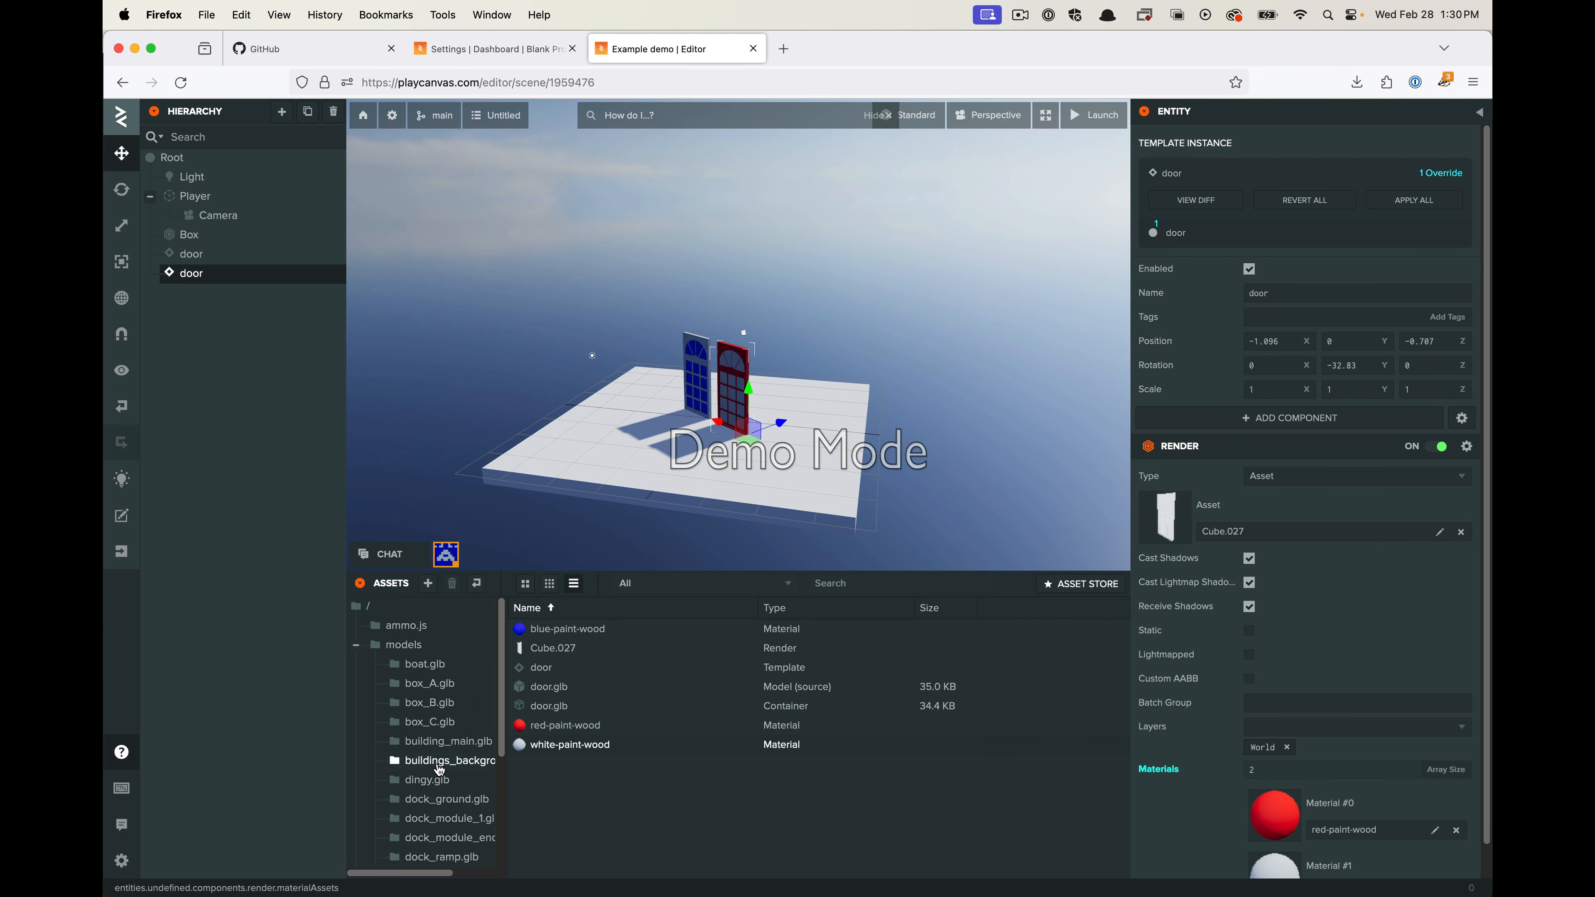
{"action": "left_click", "coordinate": [424, 666]}
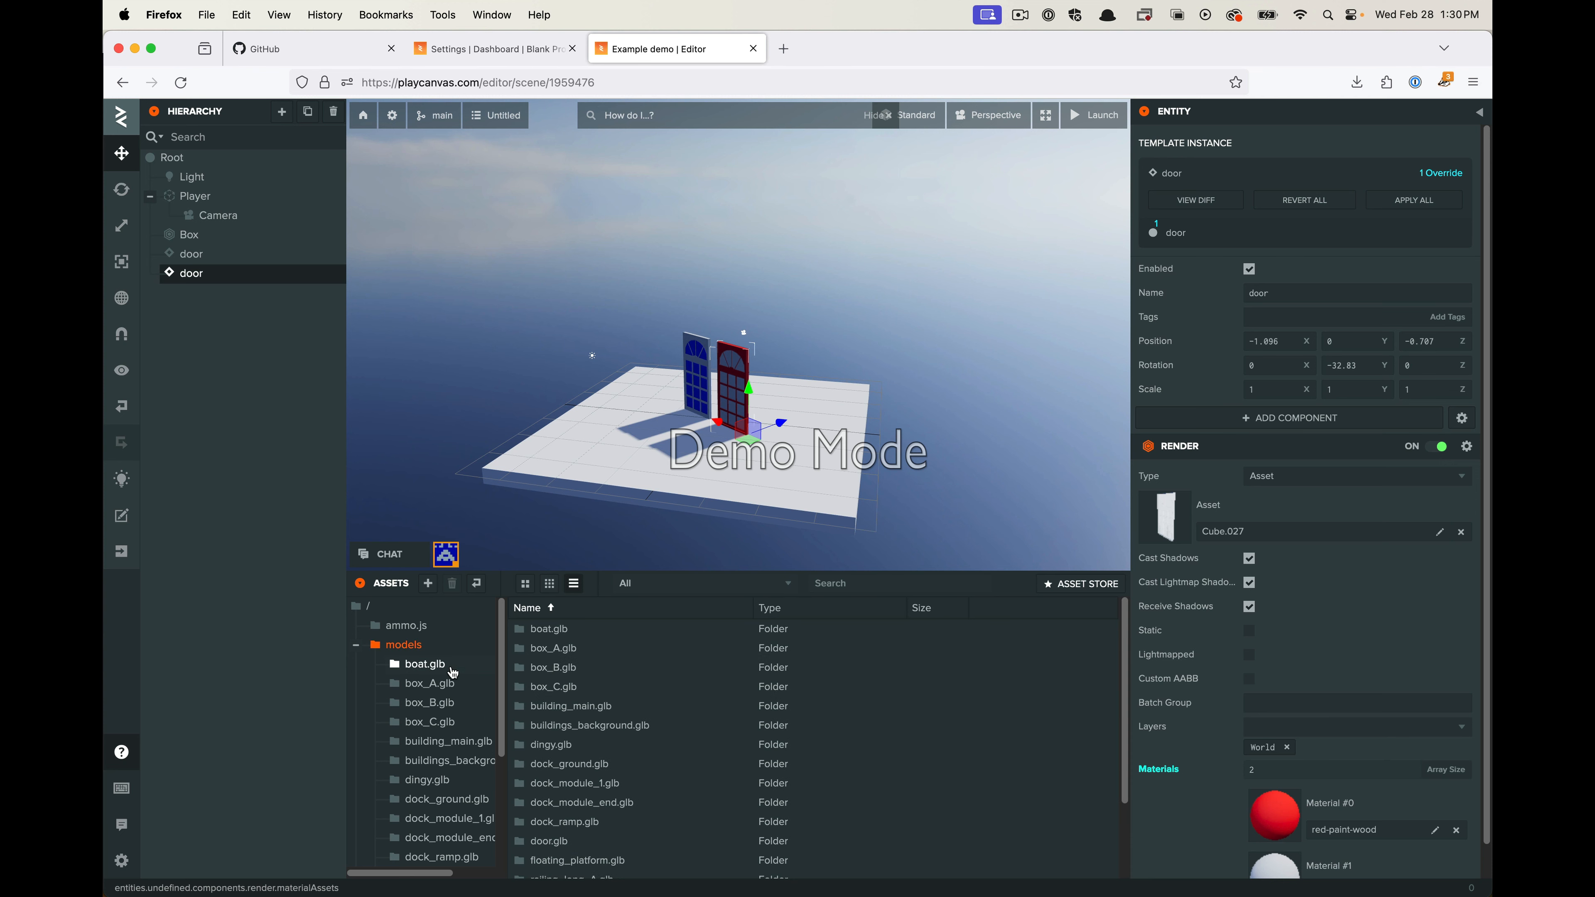
{"action": "left_click_drag", "start_coordinate": [539, 689], "coordinate": [647, 414]}
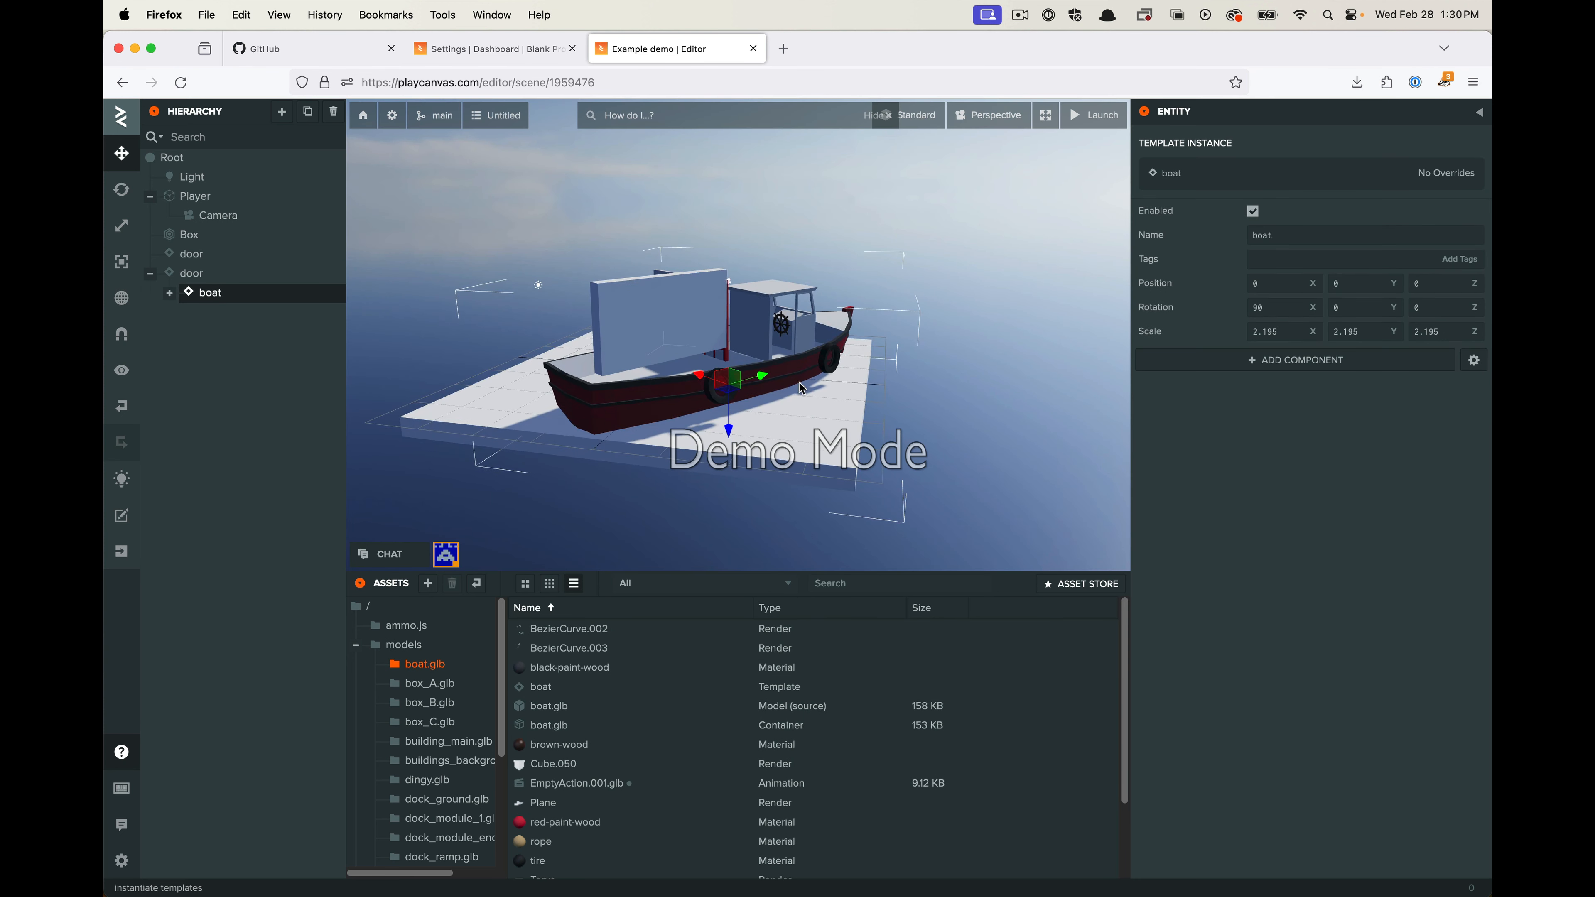
{"action": "left_click_drag", "start_coordinate": [716, 397], "coordinate": [737, 429]}
{"action": "left_click_drag", "start_coordinate": [689, 381], "coordinate": [814, 417]}
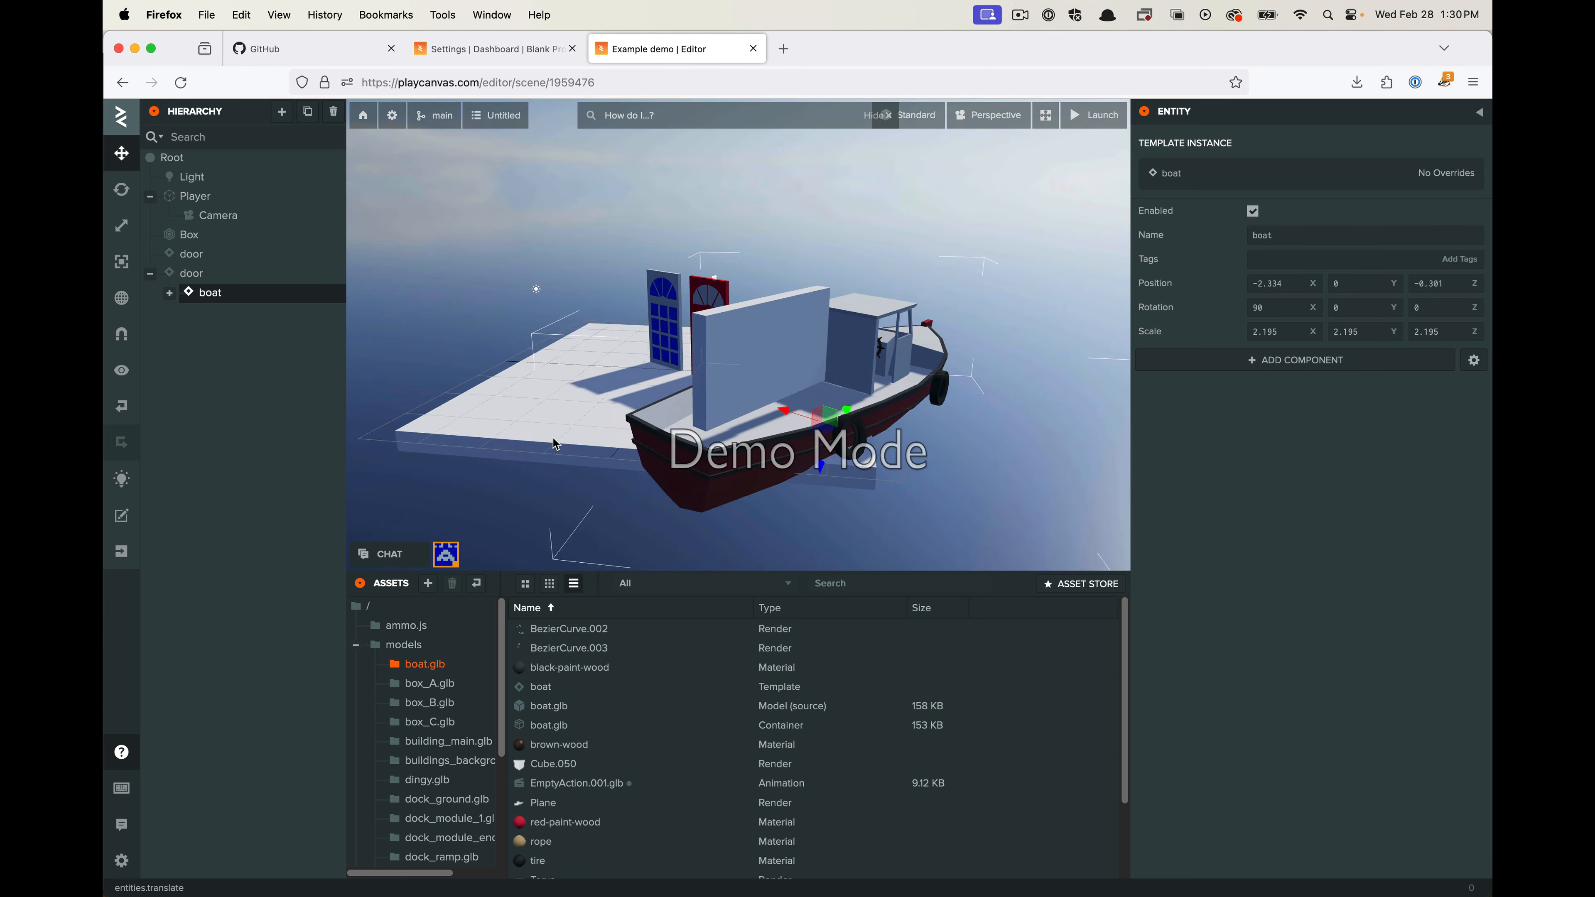
View the boat from several sides and reparent it from the door entity to Root
{"action": "left_click_drag", "start_coordinate": [554, 438], "coordinate": [831, 354]}
{"action": "scroll", "coordinate": [831, 354], "scroll_direction": "up", "scroll_amount": 5}
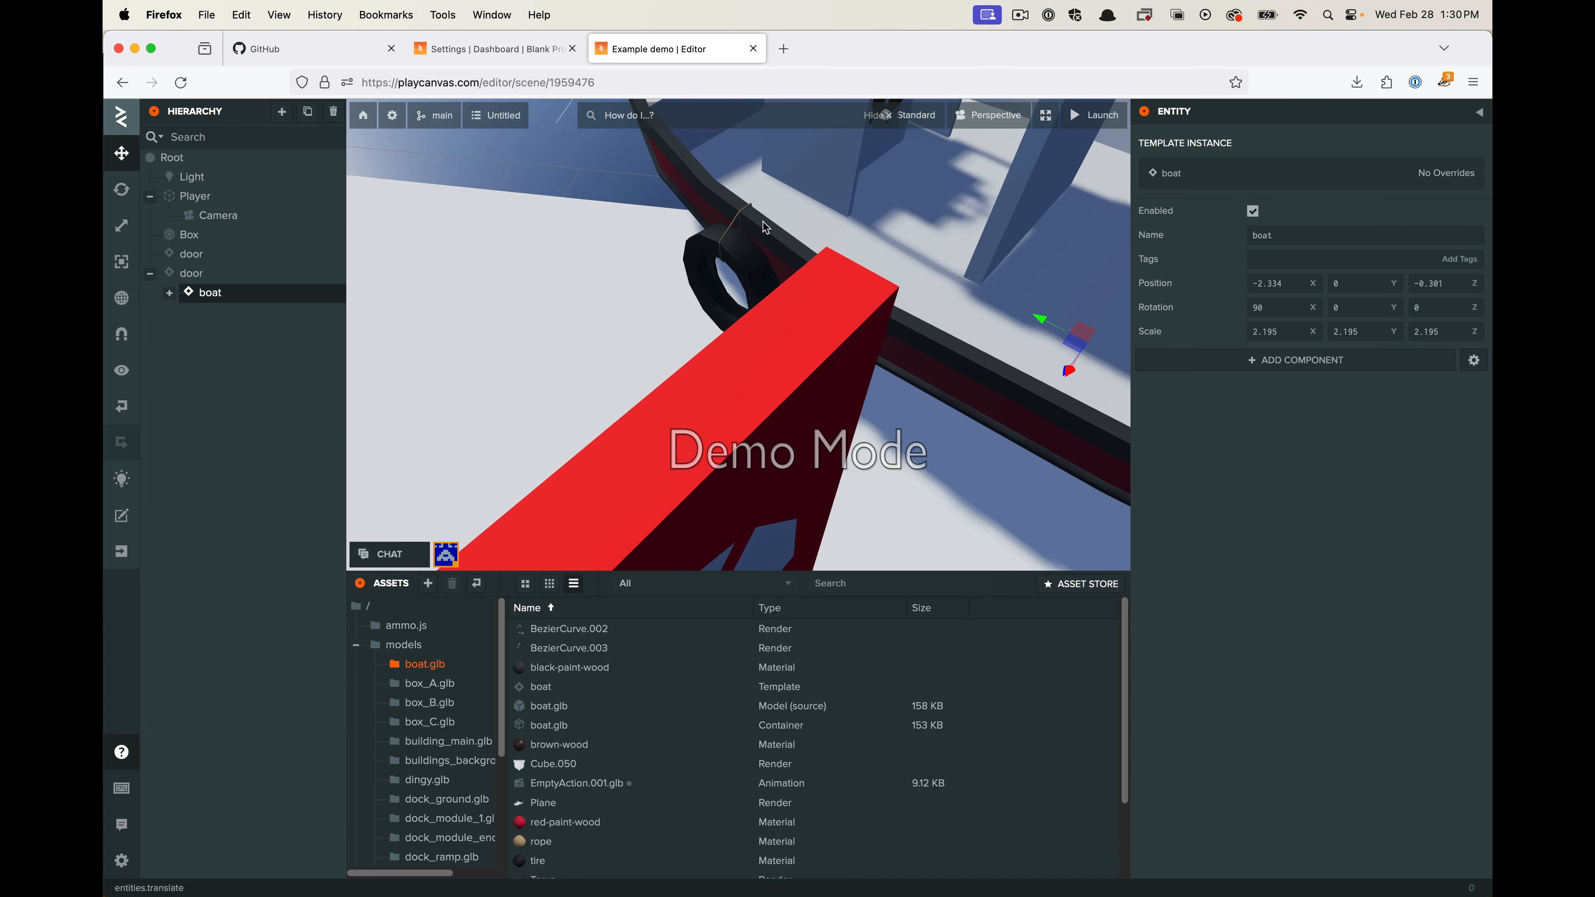
{"action": "scroll", "coordinate": [702, 235], "scroll_direction": "down", "scroll_amount": 2}
{"action": "left_click_drag", "start_coordinate": [673, 345], "coordinate": [967, 352]}
{"action": "scroll", "coordinate": [967, 352], "scroll_direction": "down", "scroll_amount": 5}
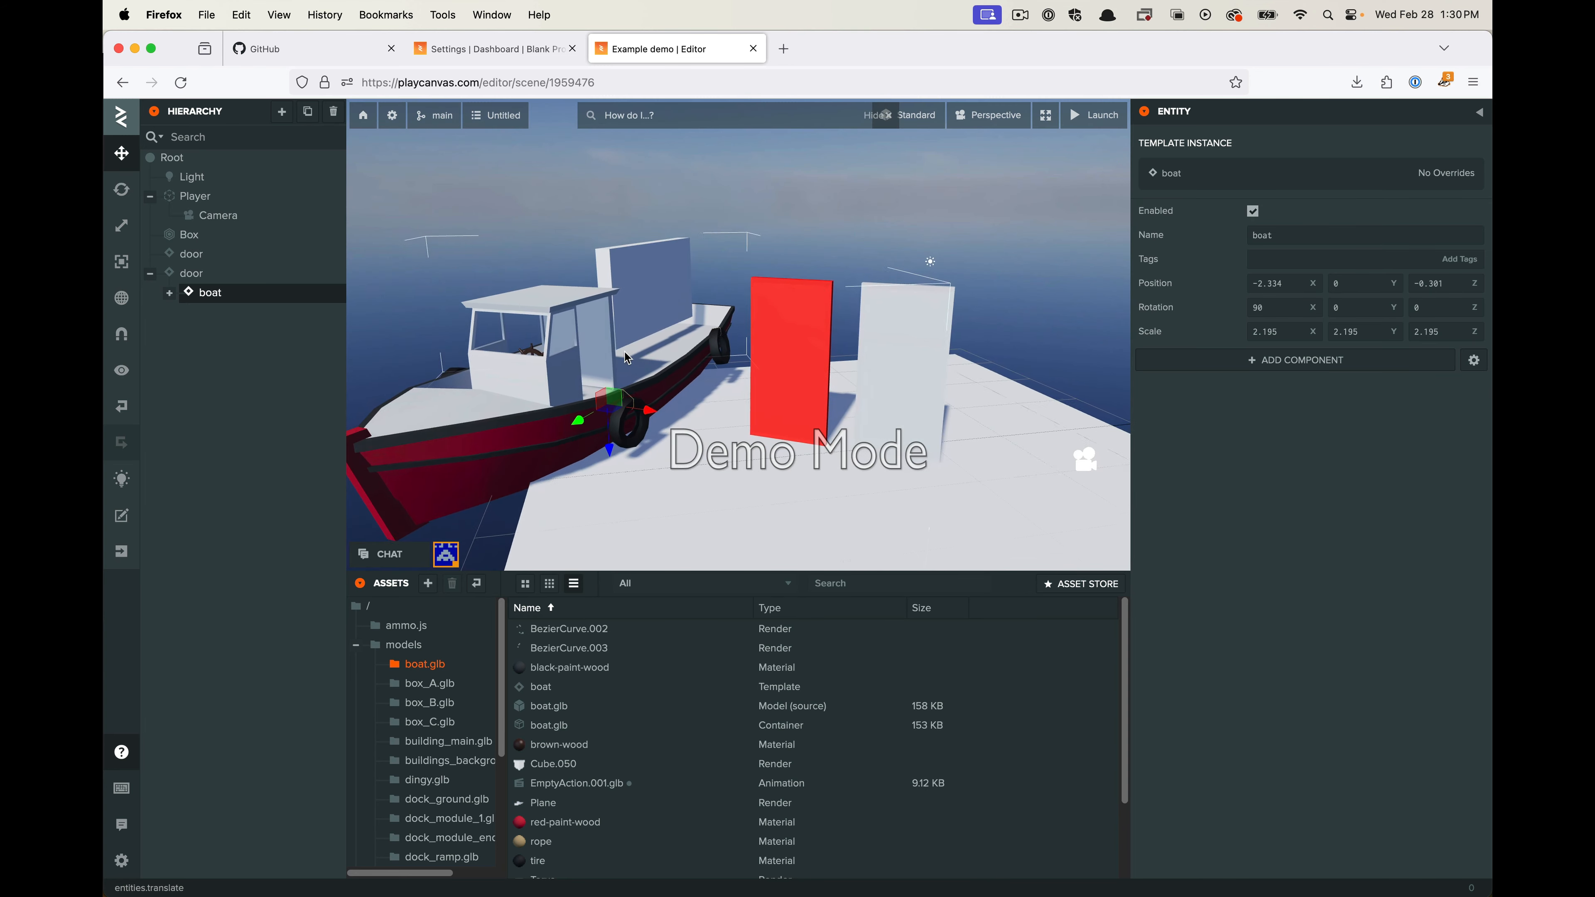
{"action": "left_click_drag", "start_coordinate": [691, 351], "coordinate": [407, 314]}
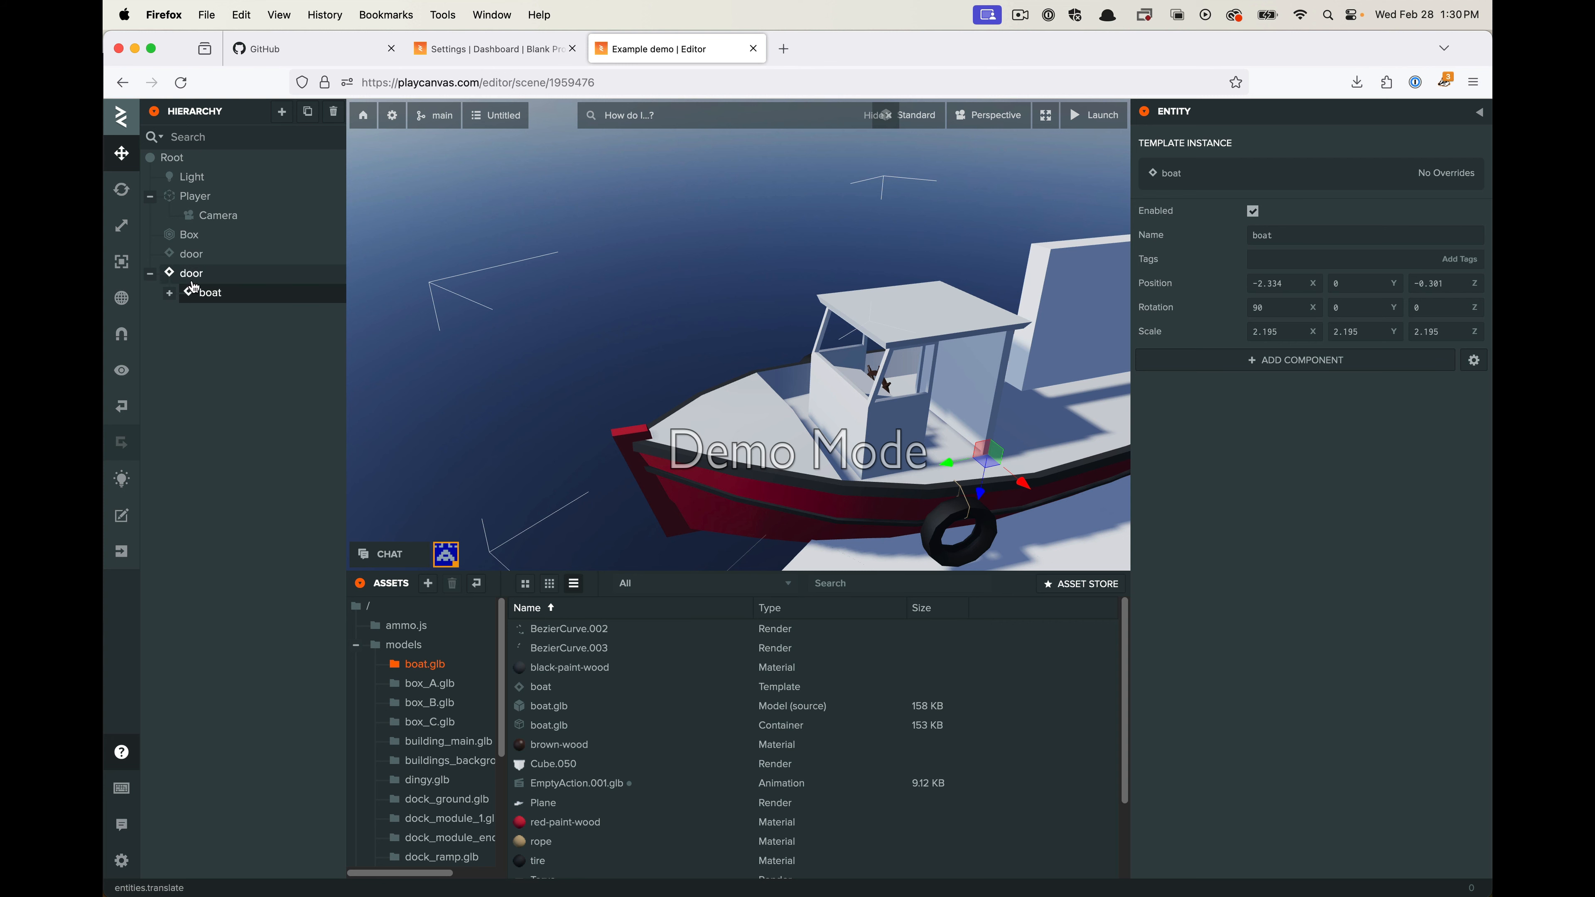
{"action": "left_click_drag", "start_coordinate": [203, 293], "coordinate": [201, 172]}
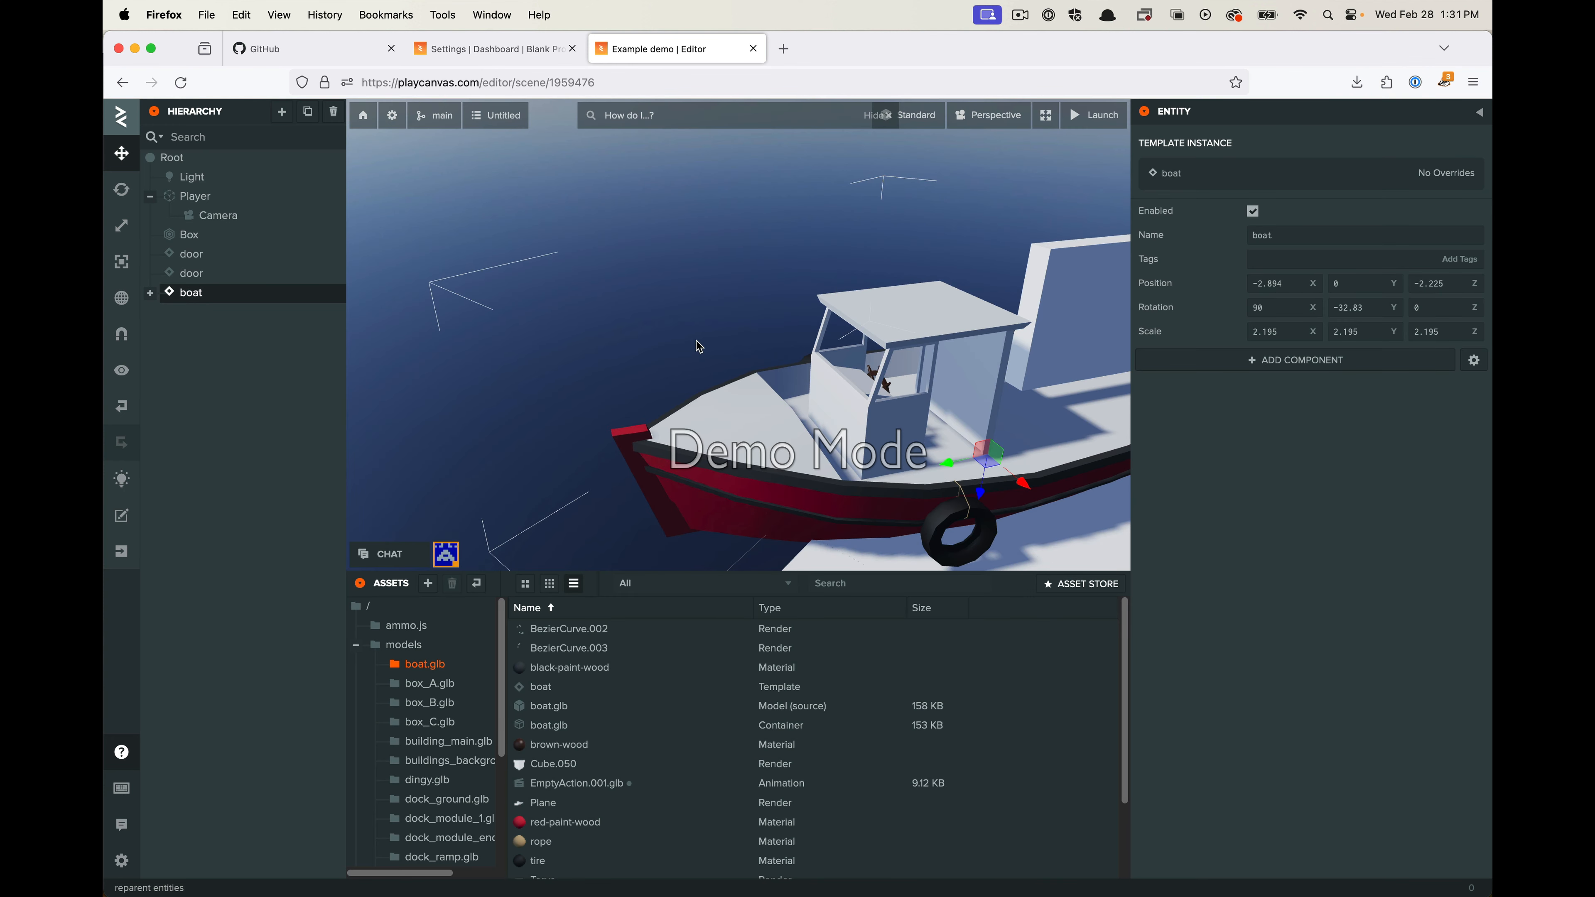
{"action": "scroll", "coordinate": [696, 343], "scroll_direction": "down", "scroll_amount": 5}
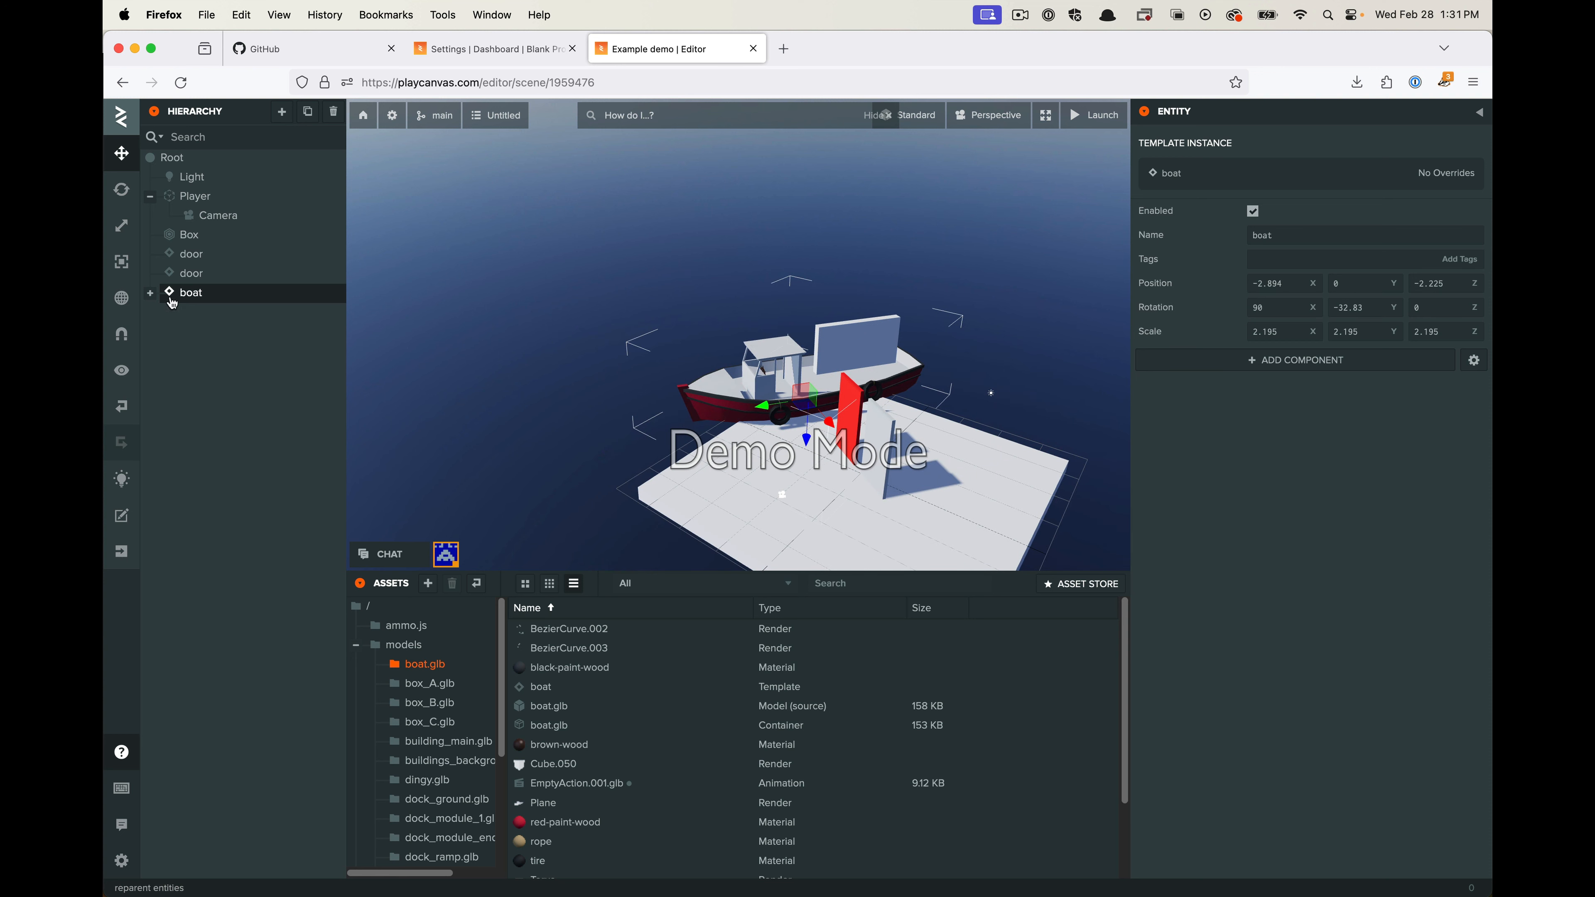
Expand the boat's child entities down to boat.1 and inspect the tire.bl entity's render component
{"action": "left_click", "coordinate": [151, 294]}
{"action": "left_click", "coordinate": [169, 313]}
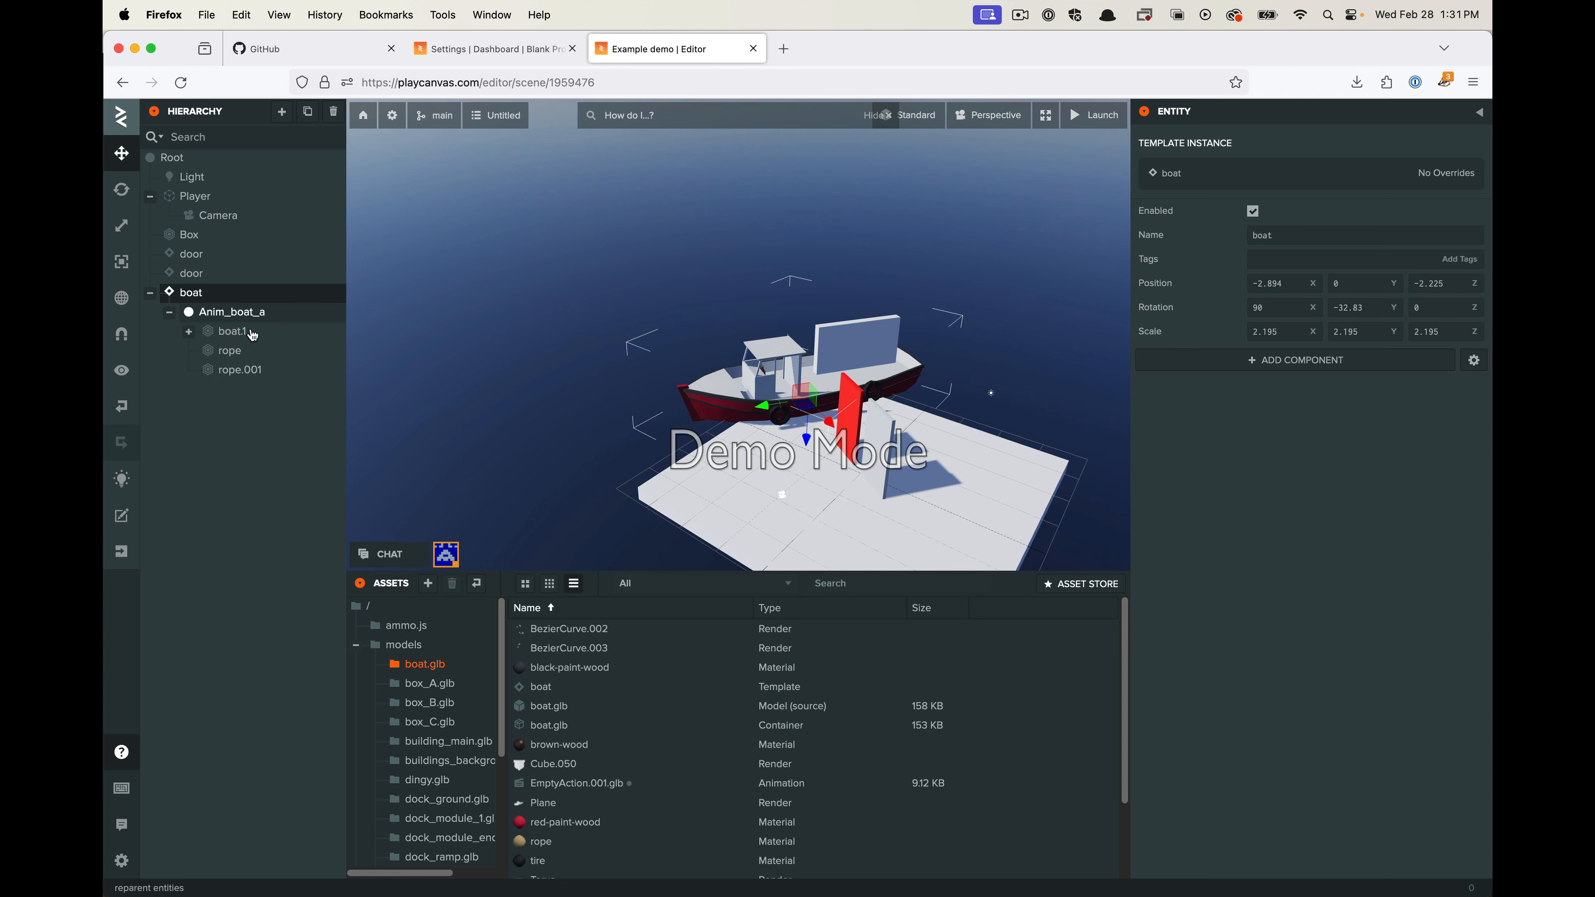
{"action": "left_click", "coordinate": [188, 332]}
{"action": "left_click", "coordinate": [246, 370]}
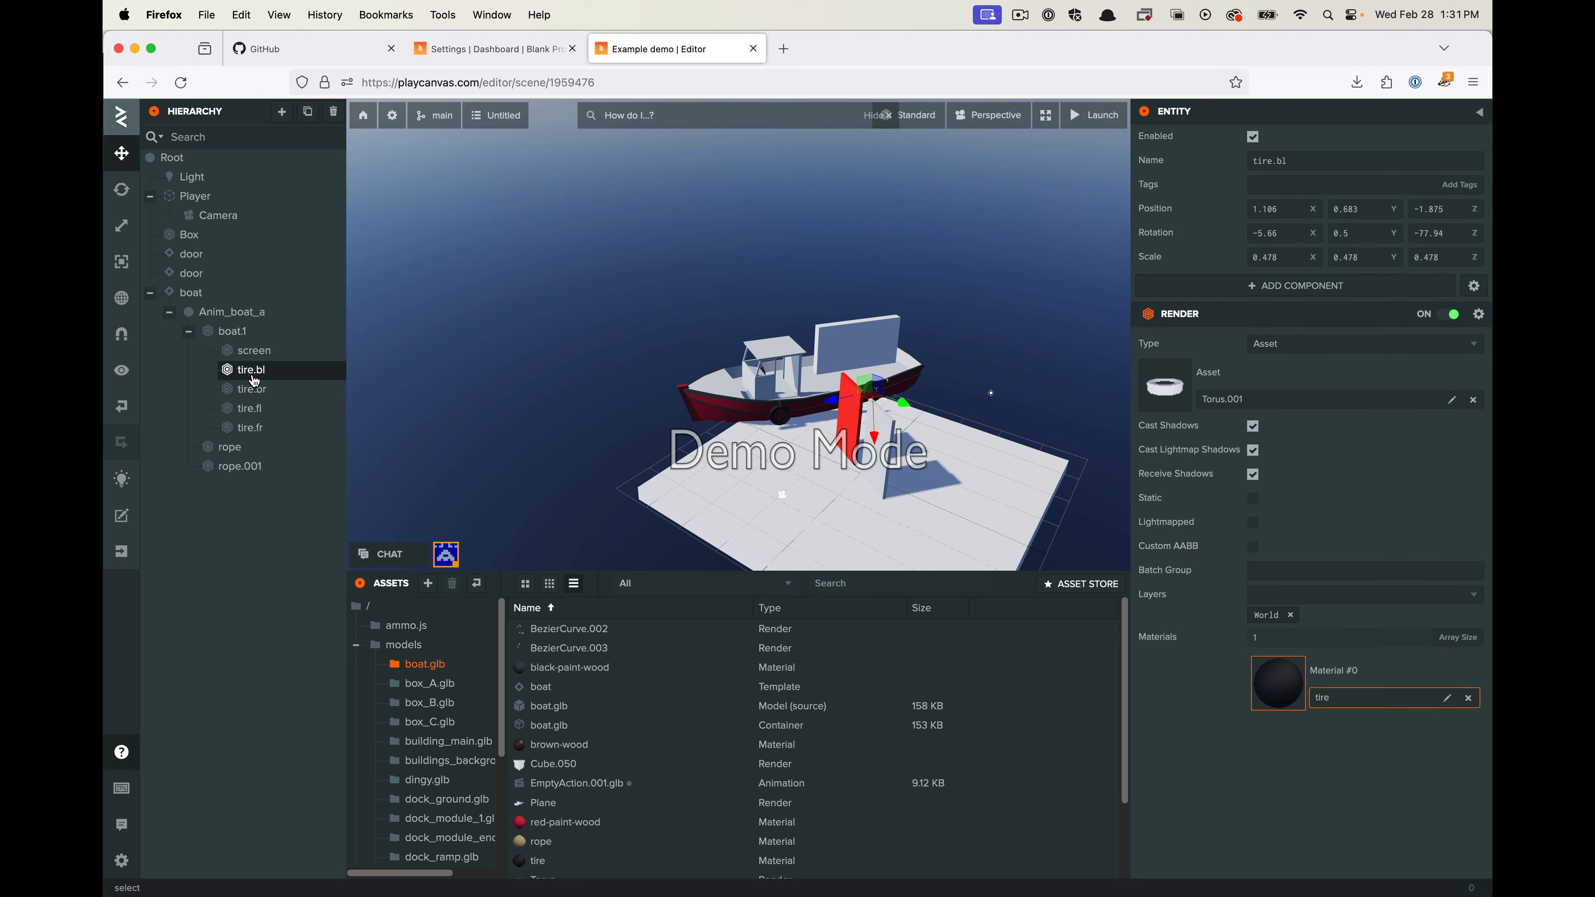
Inspect the boat's rope render component and frame the boat.1 entity in the viewport
{"action": "left_click", "coordinate": [240, 451]}
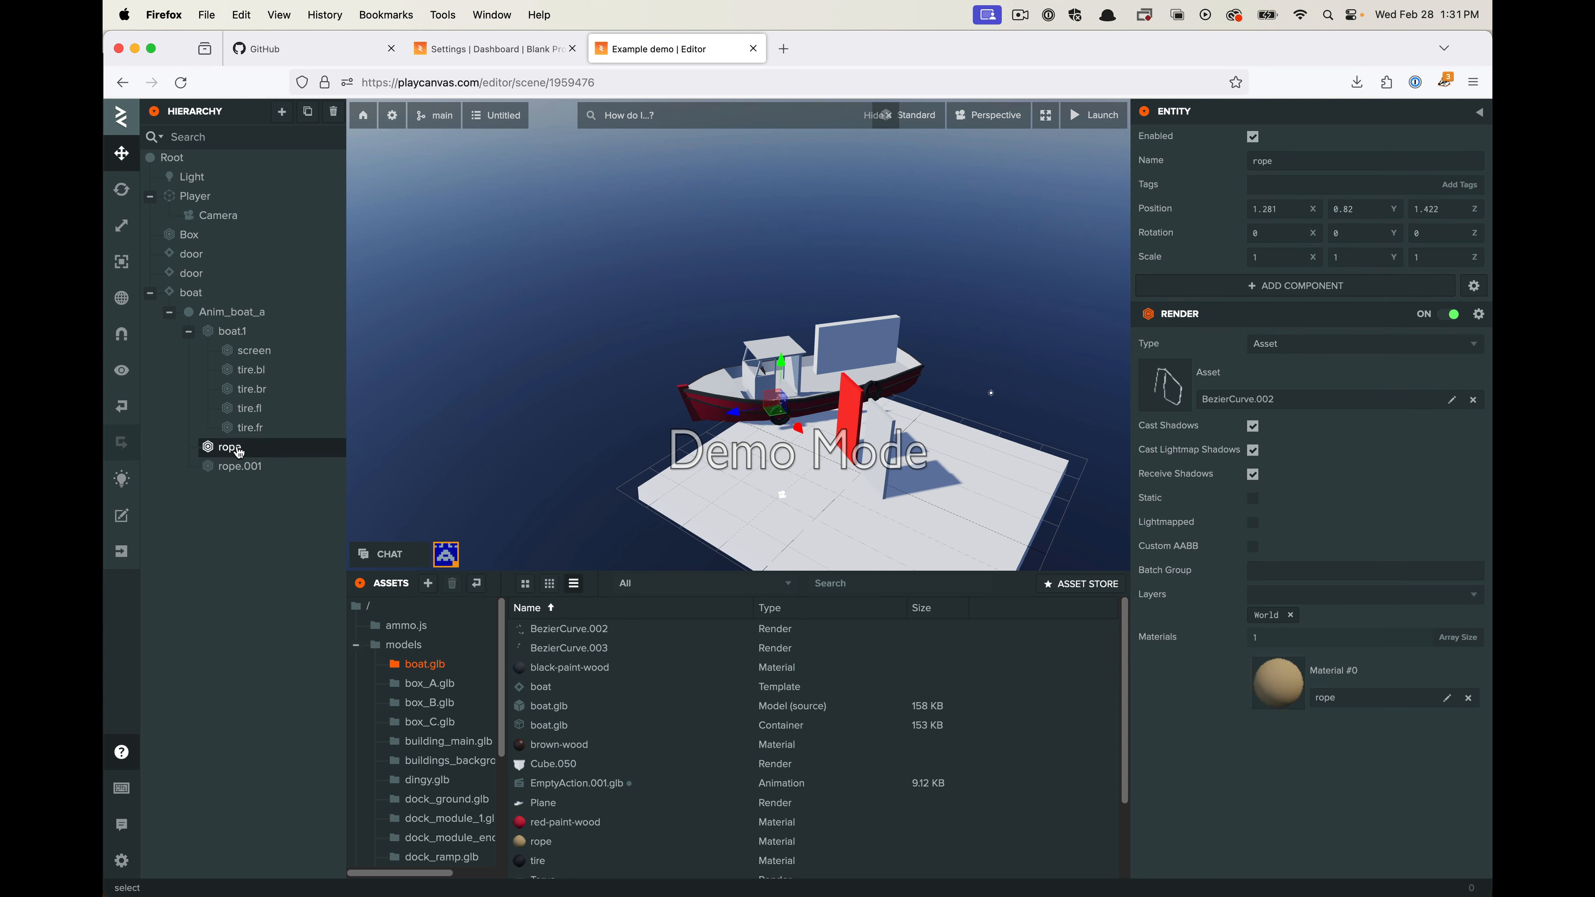
{"action": "left_click", "coordinate": [240, 334]}
{"action": "key", "text": "f"}
{"action": "scroll", "coordinate": [691, 418], "scroll_direction": "down", "scroll_amount": 5}
Move the boat entity to about X -3.033, Z -2.009, test the scene in a launch preview and close the preview
{"action": "left_click", "coordinate": [164, 294]}
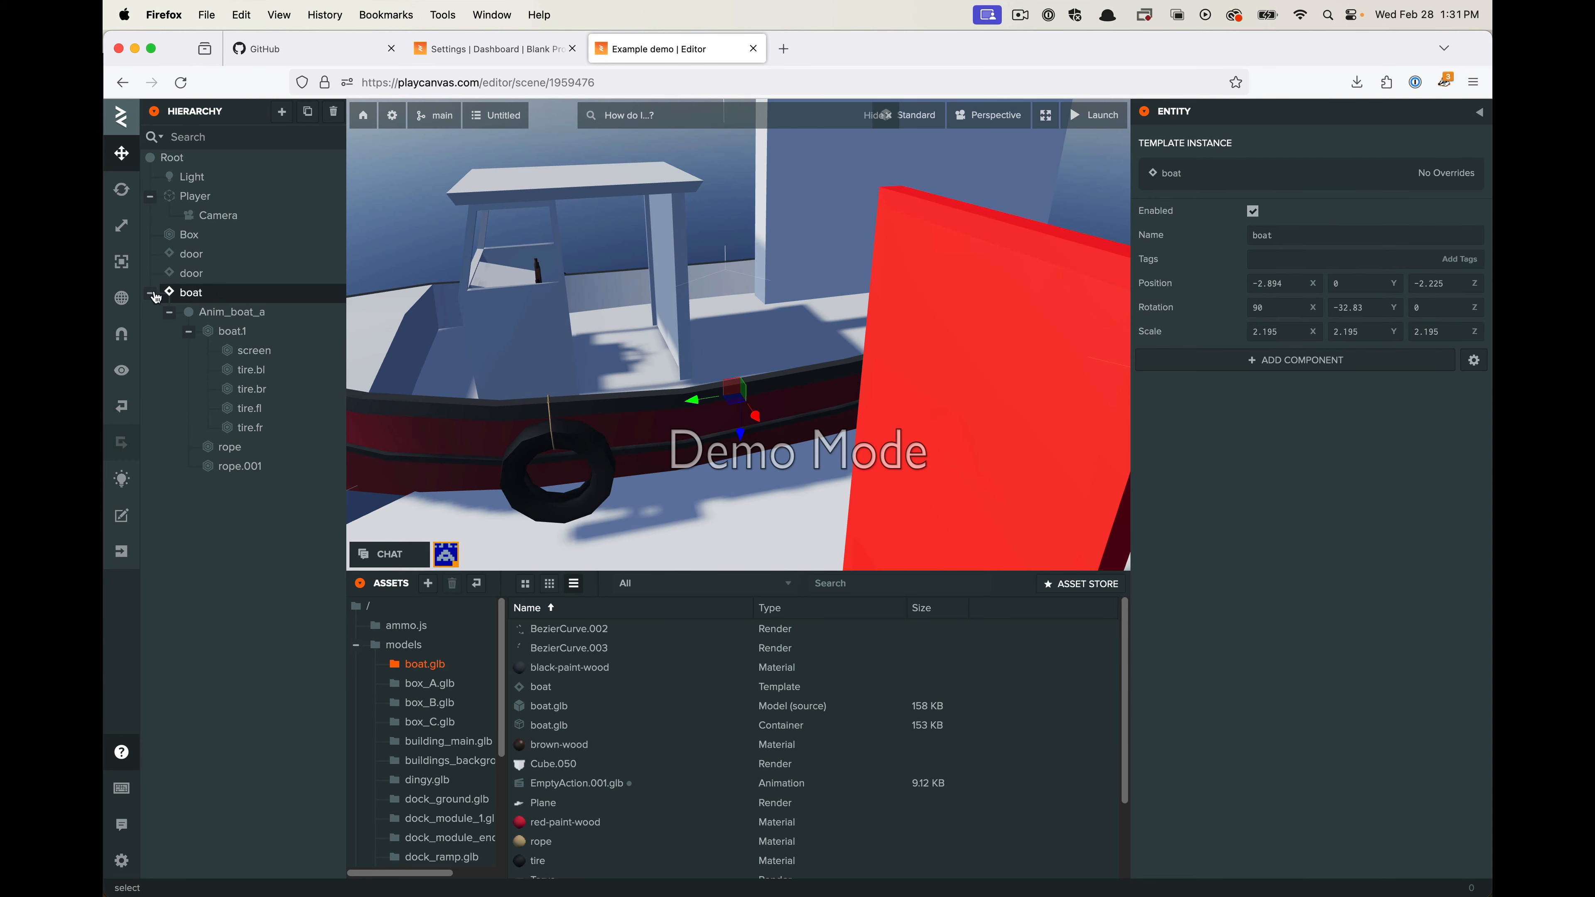
{"action": "mouse_move", "coordinate": [687, 406]}
{"action": "left_mouse_down"}
{"action": "mouse_move", "coordinate": [541, 402]}
{"action": "mouse_move", "coordinate": [722, 403]}
{"action": "mouse_move", "coordinate": [520, 432]}
{"action": "mouse_move", "coordinate": [577, 401]}
{"action": "mouse_move", "coordinate": [687, 403]}
{"action": "left_mouse_up"}
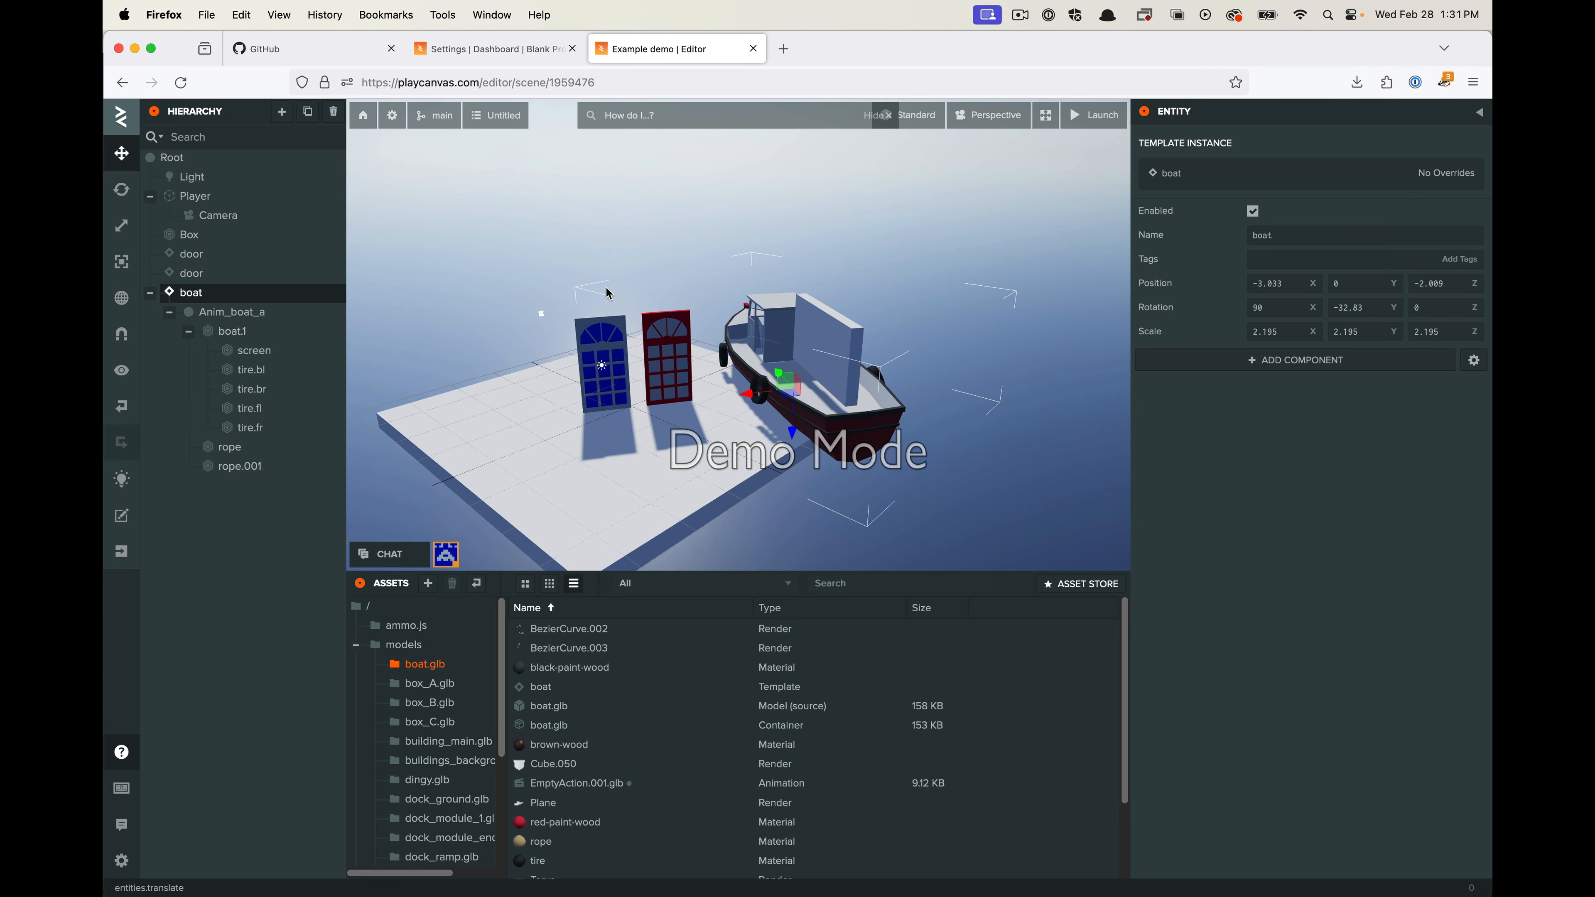
{"action": "left_click", "coordinate": [1094, 115]}
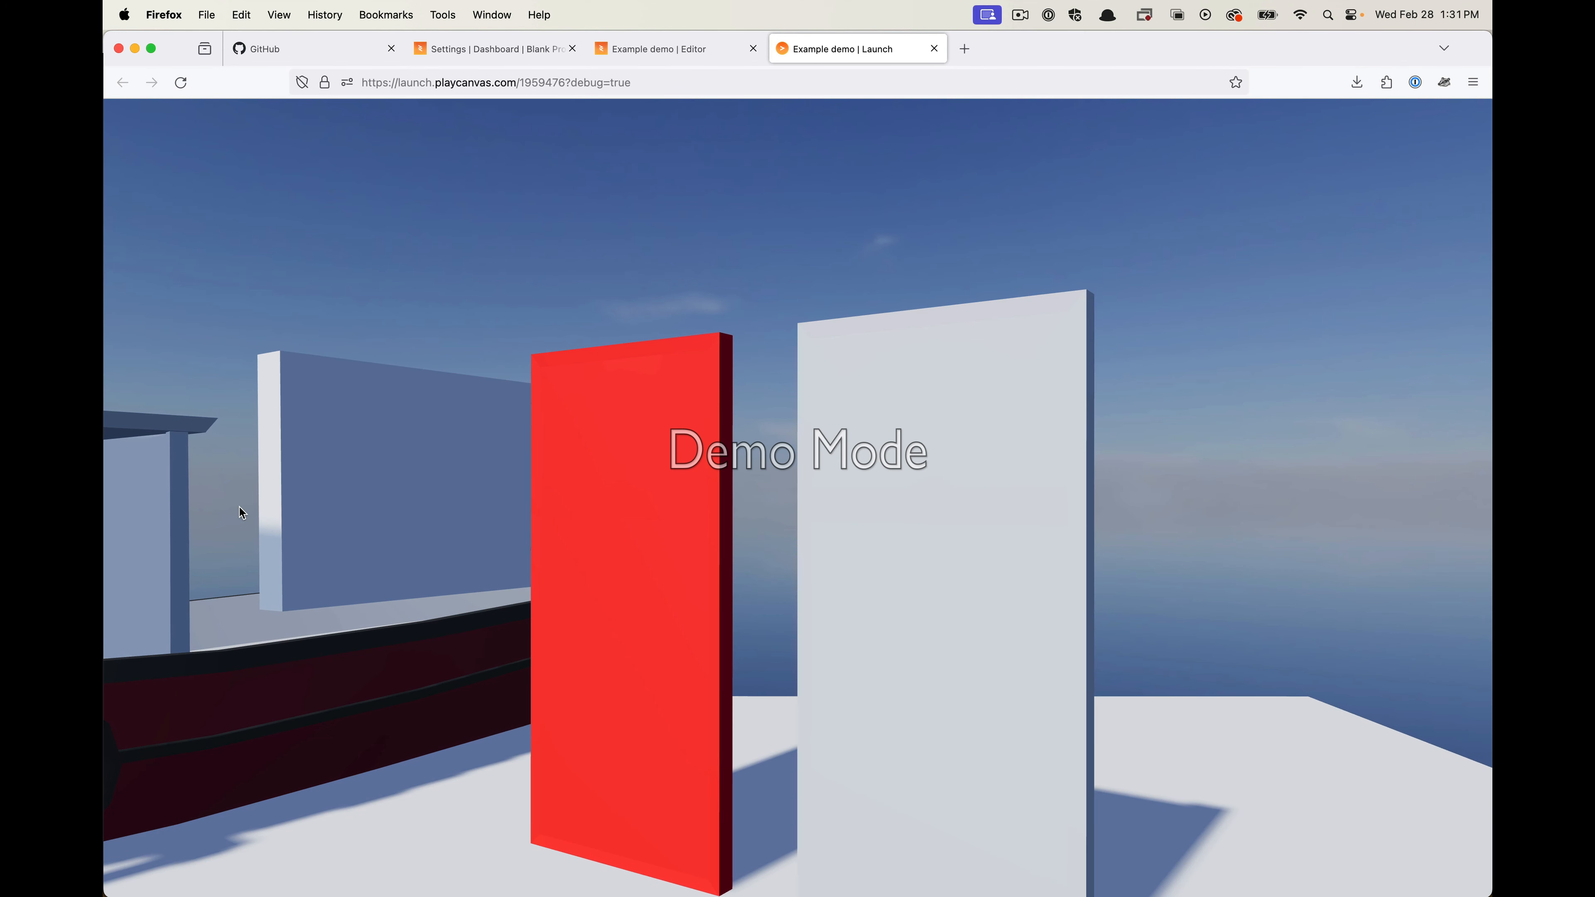
{"action": "left_click", "coordinate": [935, 49]}
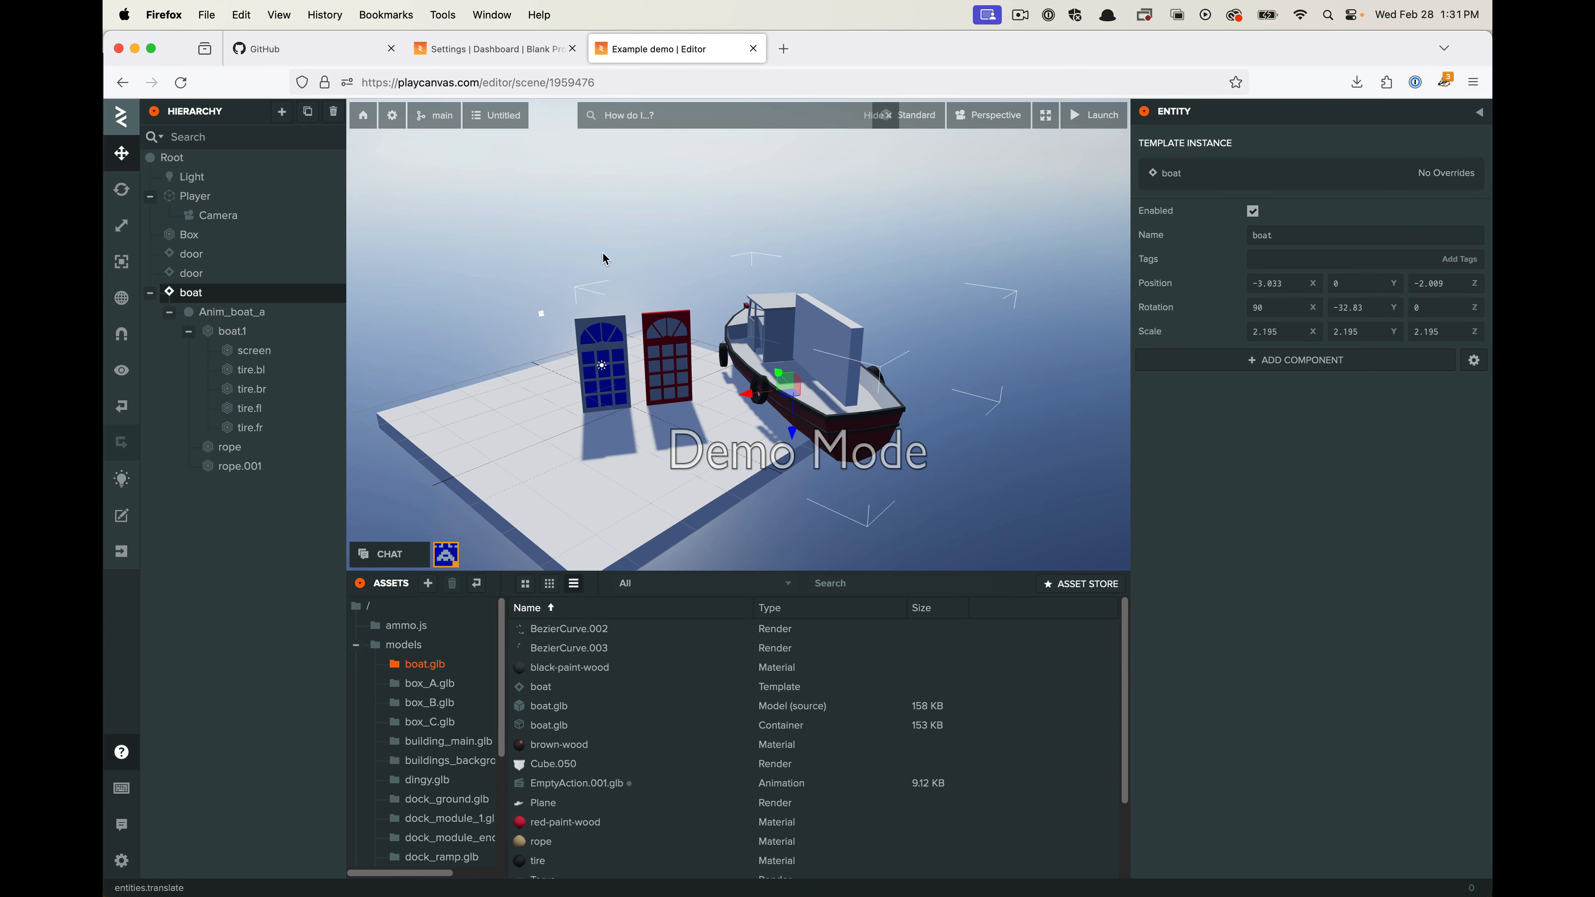
Go to playcanvas.com in a new browser tab and open the Water and Boat project in the editor
{"action": "left_click", "coordinate": [780, 54]}
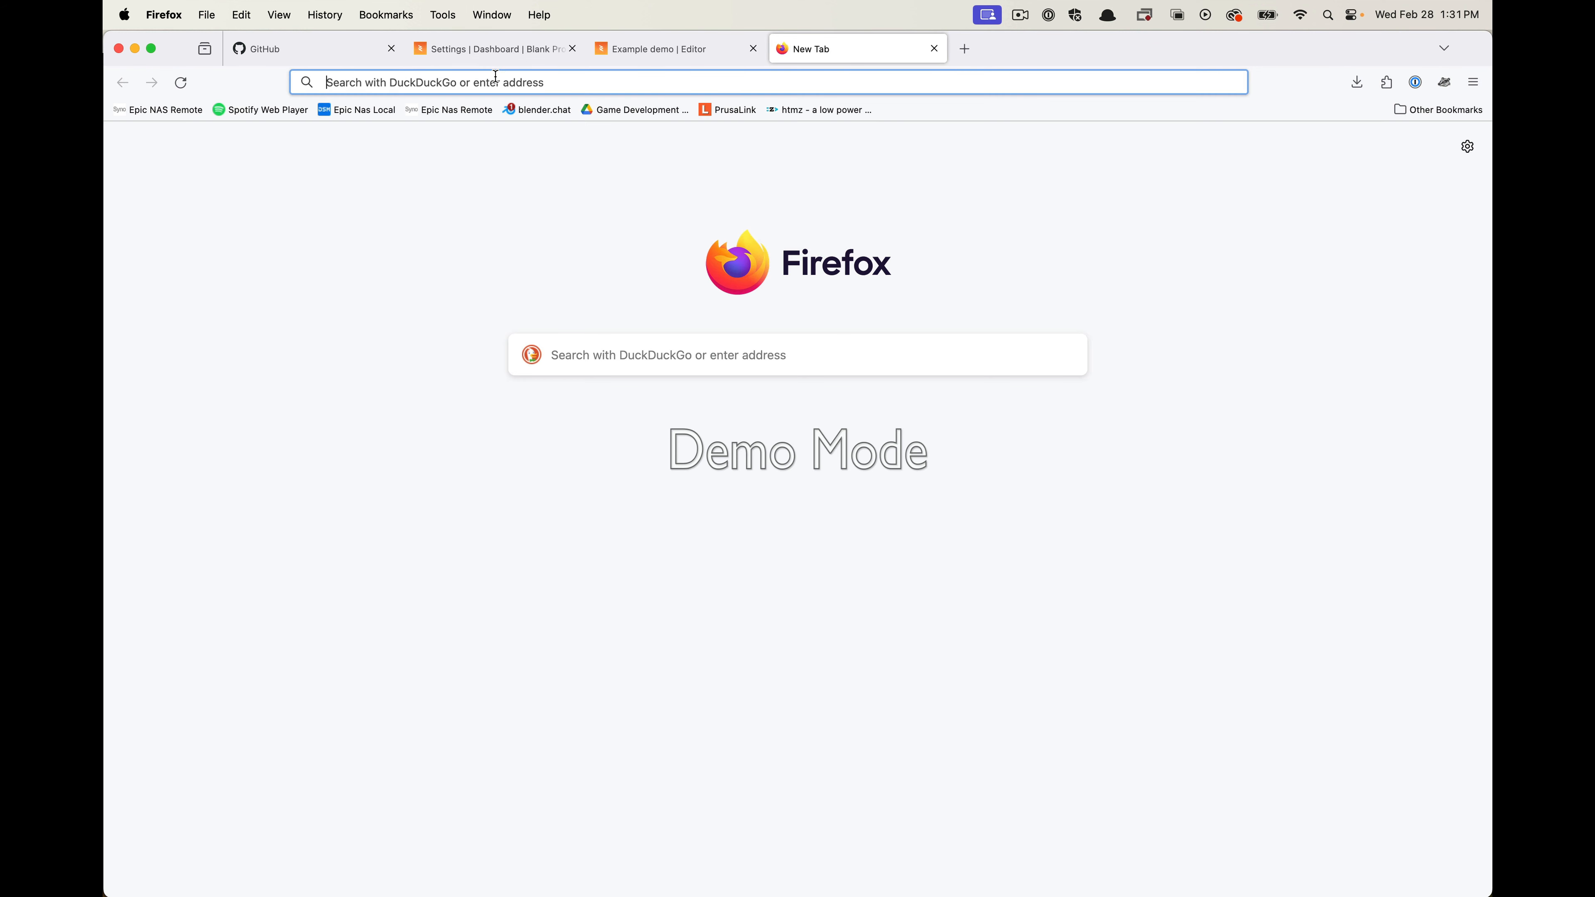
{"action": "type", "text": "playcanvas.com/"}
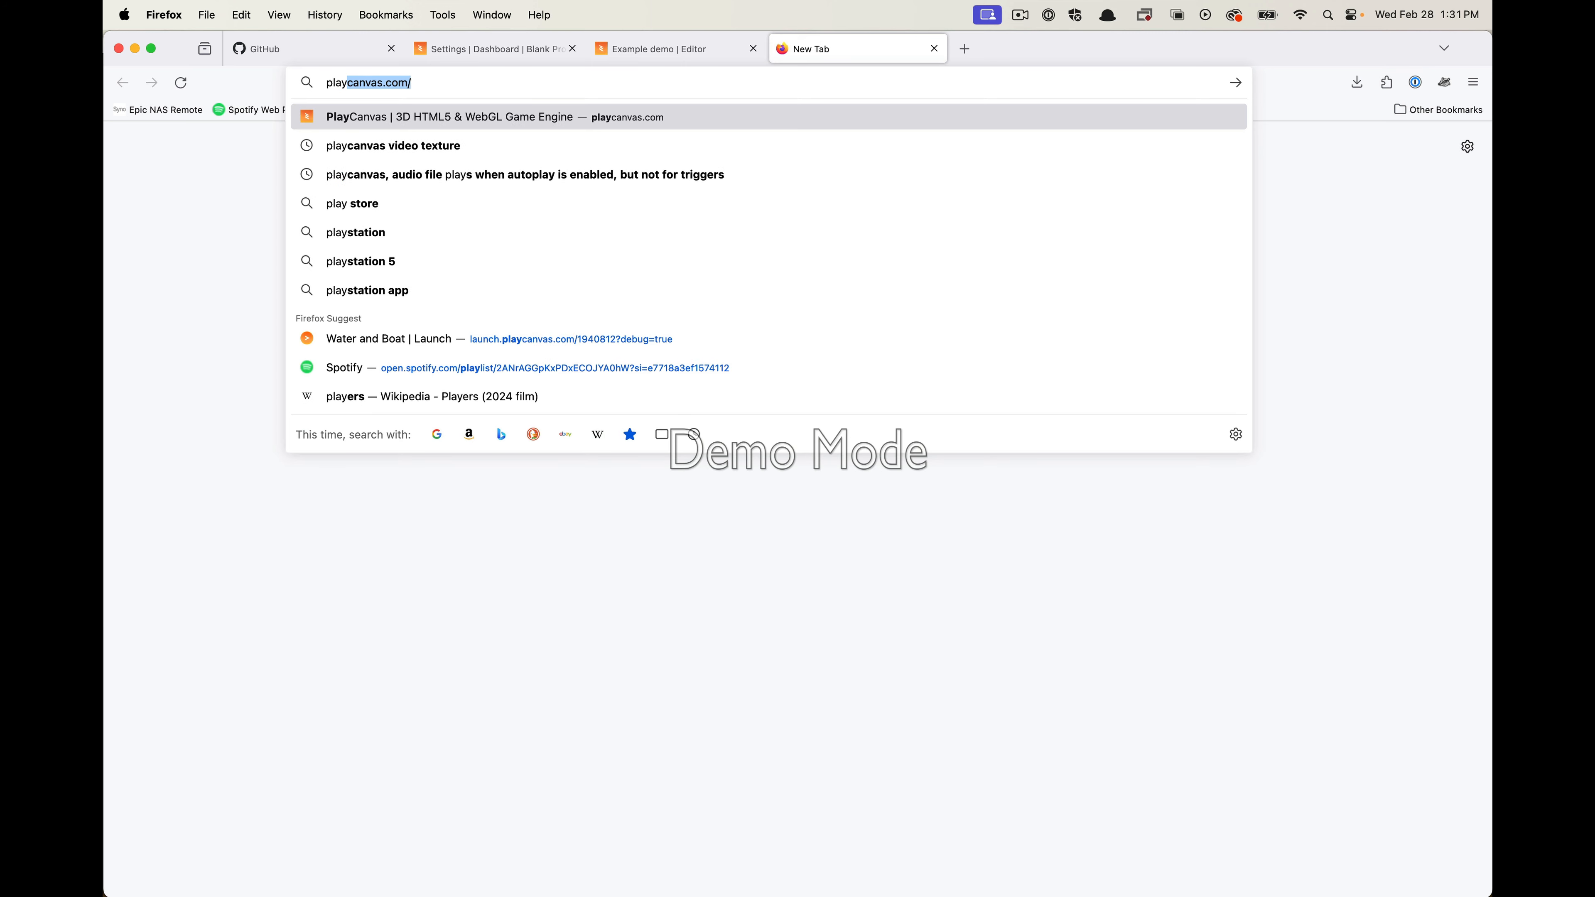
{"action": "key", "text": "Return"}
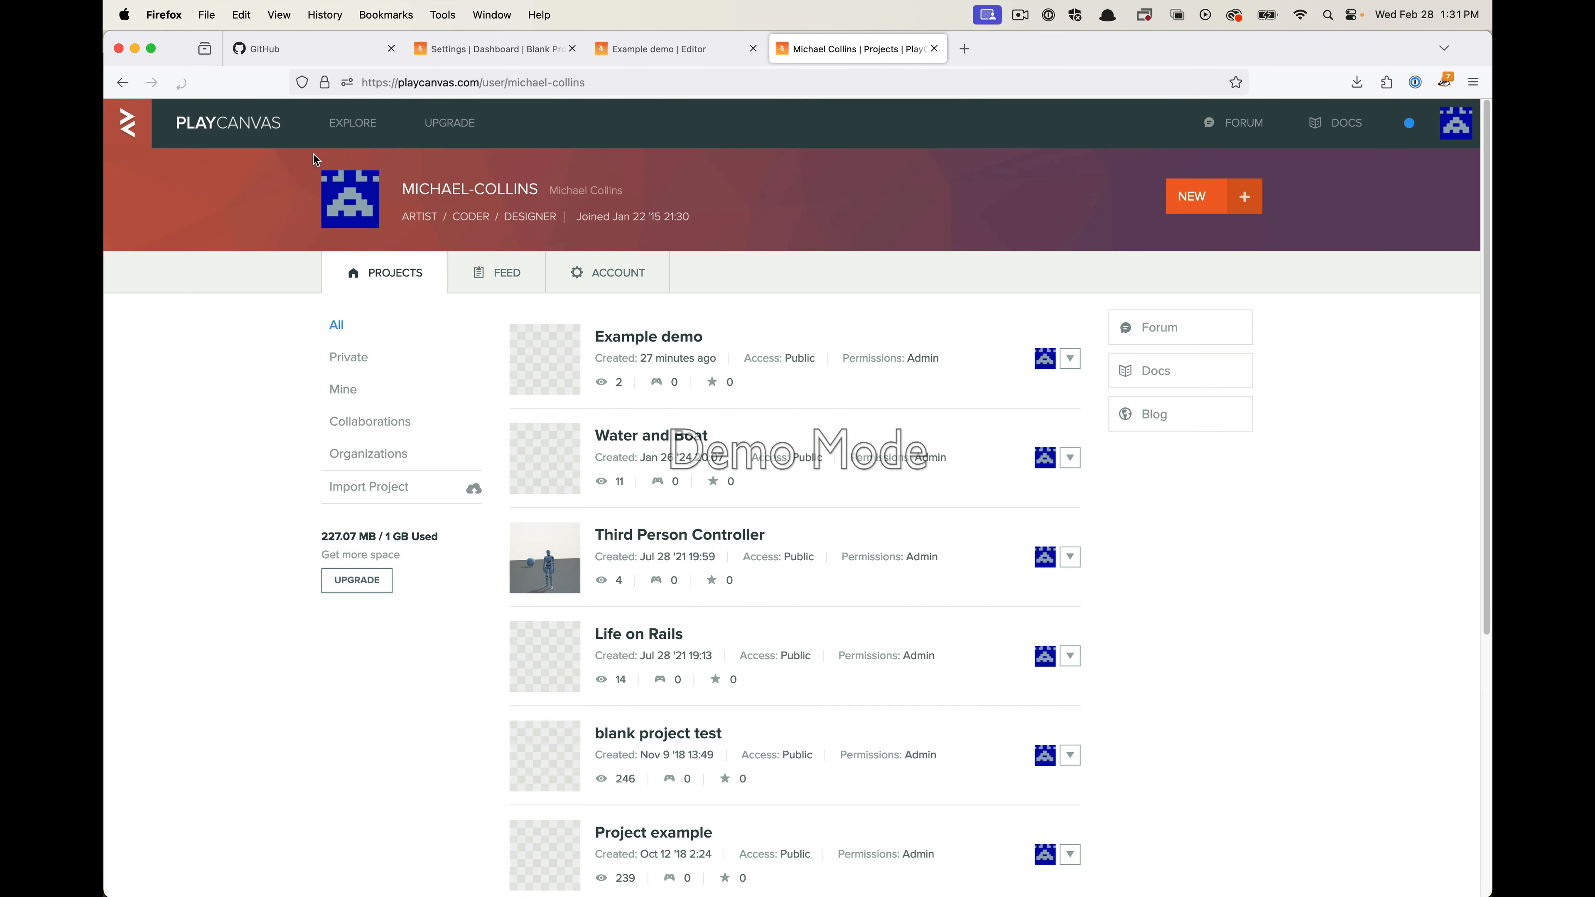
{"action": "left_click", "coordinate": [663, 436]}
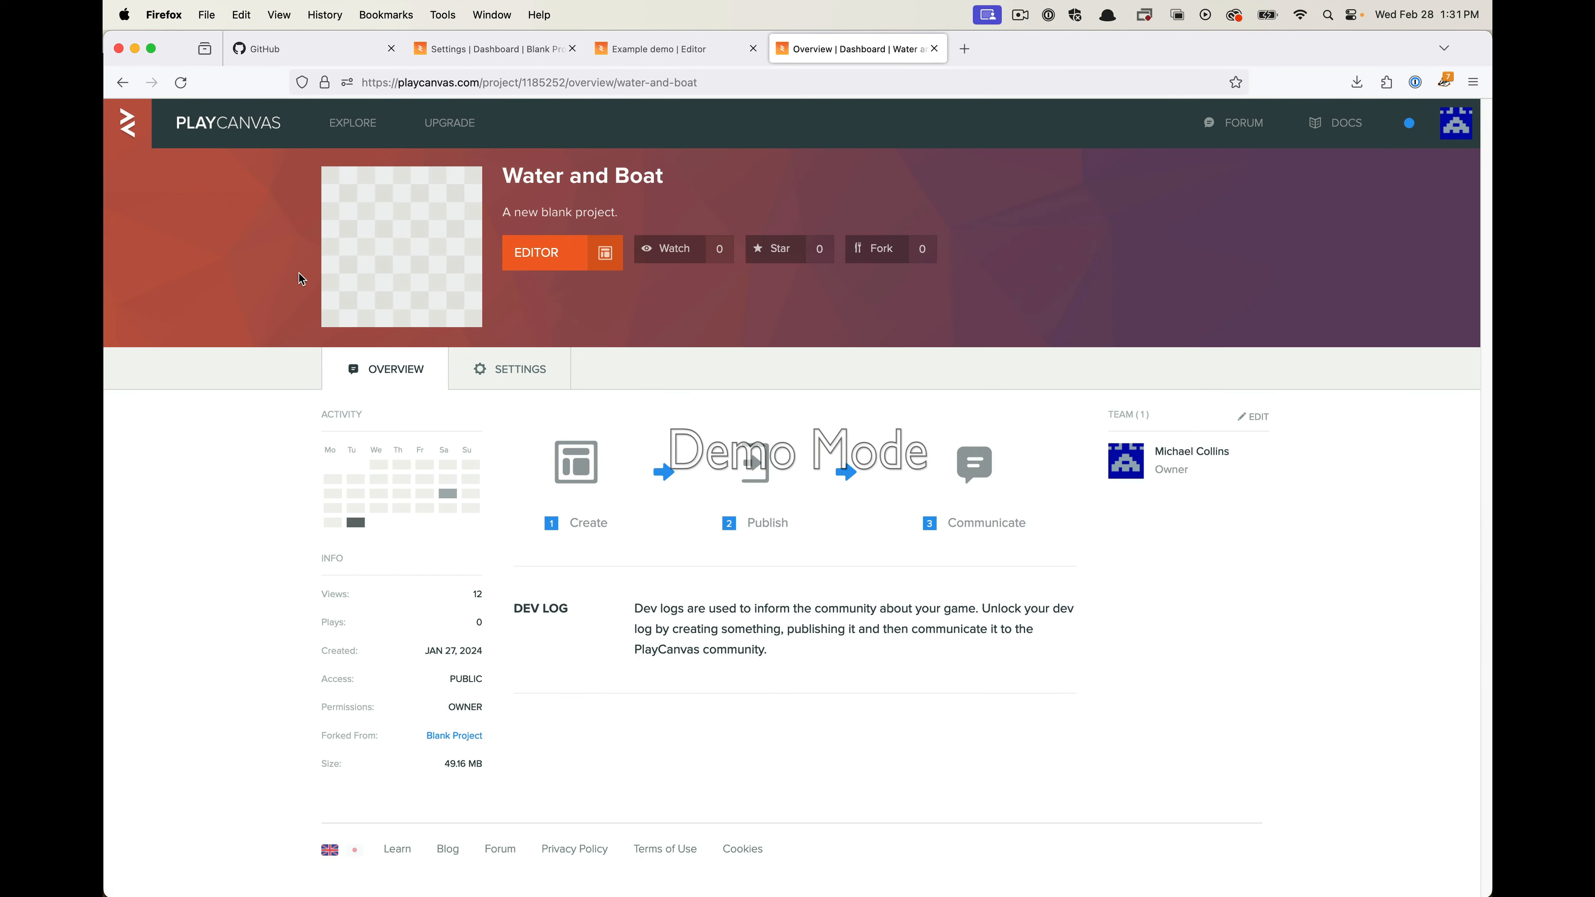
{"action": "left_click", "coordinate": [538, 252]}
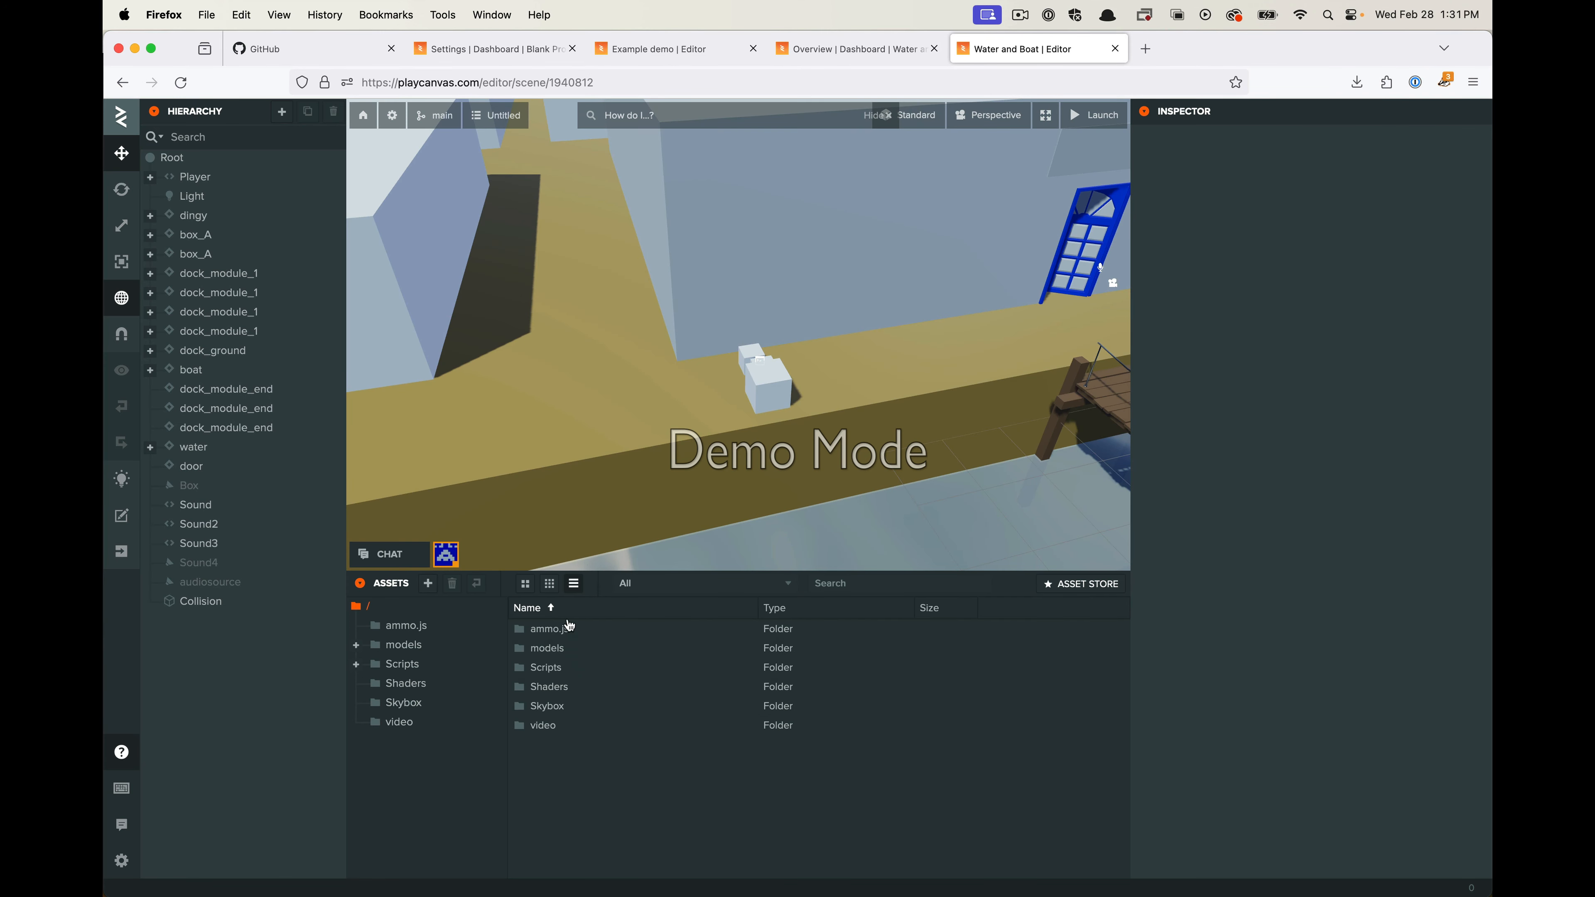
Open the Water and Boat project's Scripts folder and inspect the first-person-movement.js asset
{"action": "left_click", "coordinate": [572, 673]}
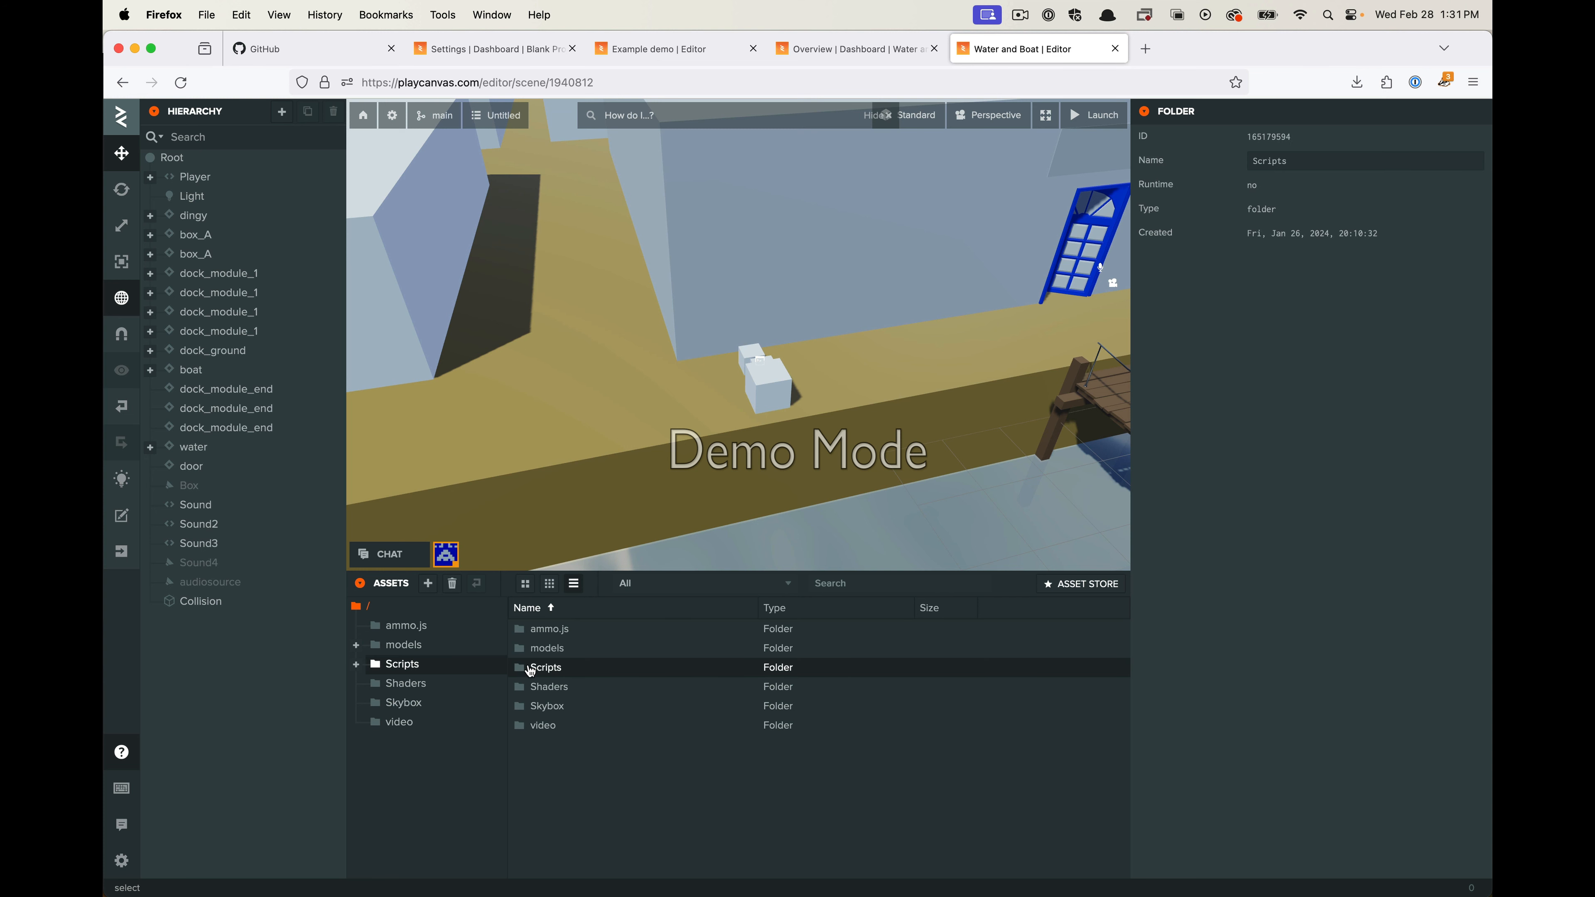
{"action": "double_click", "coordinate": [531, 671]}
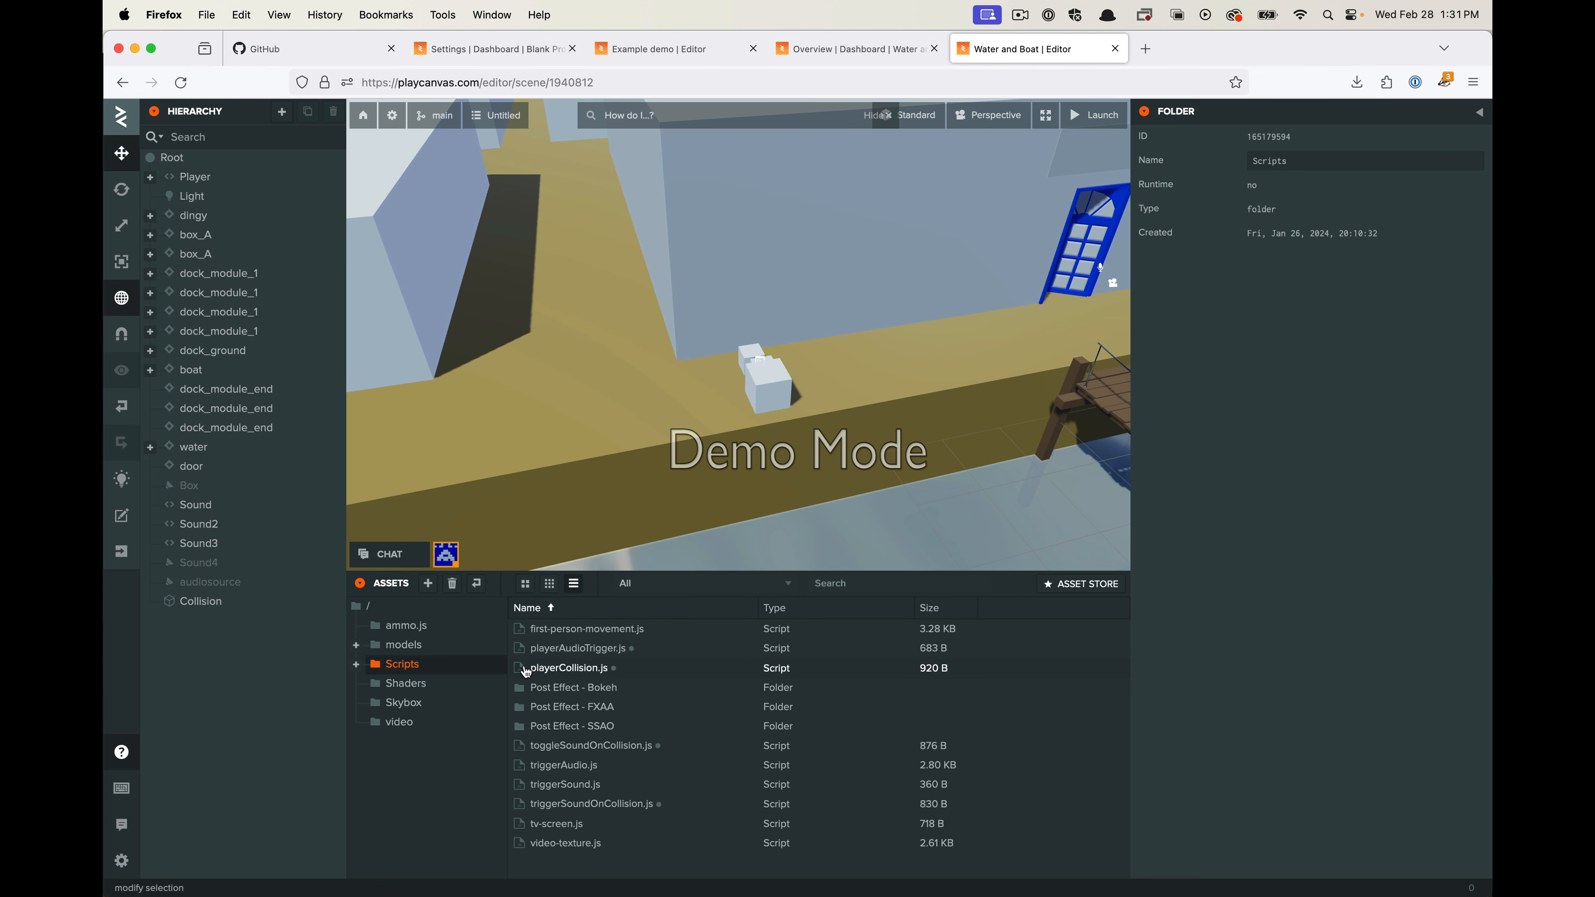
{"action": "left_click", "coordinate": [569, 633]}
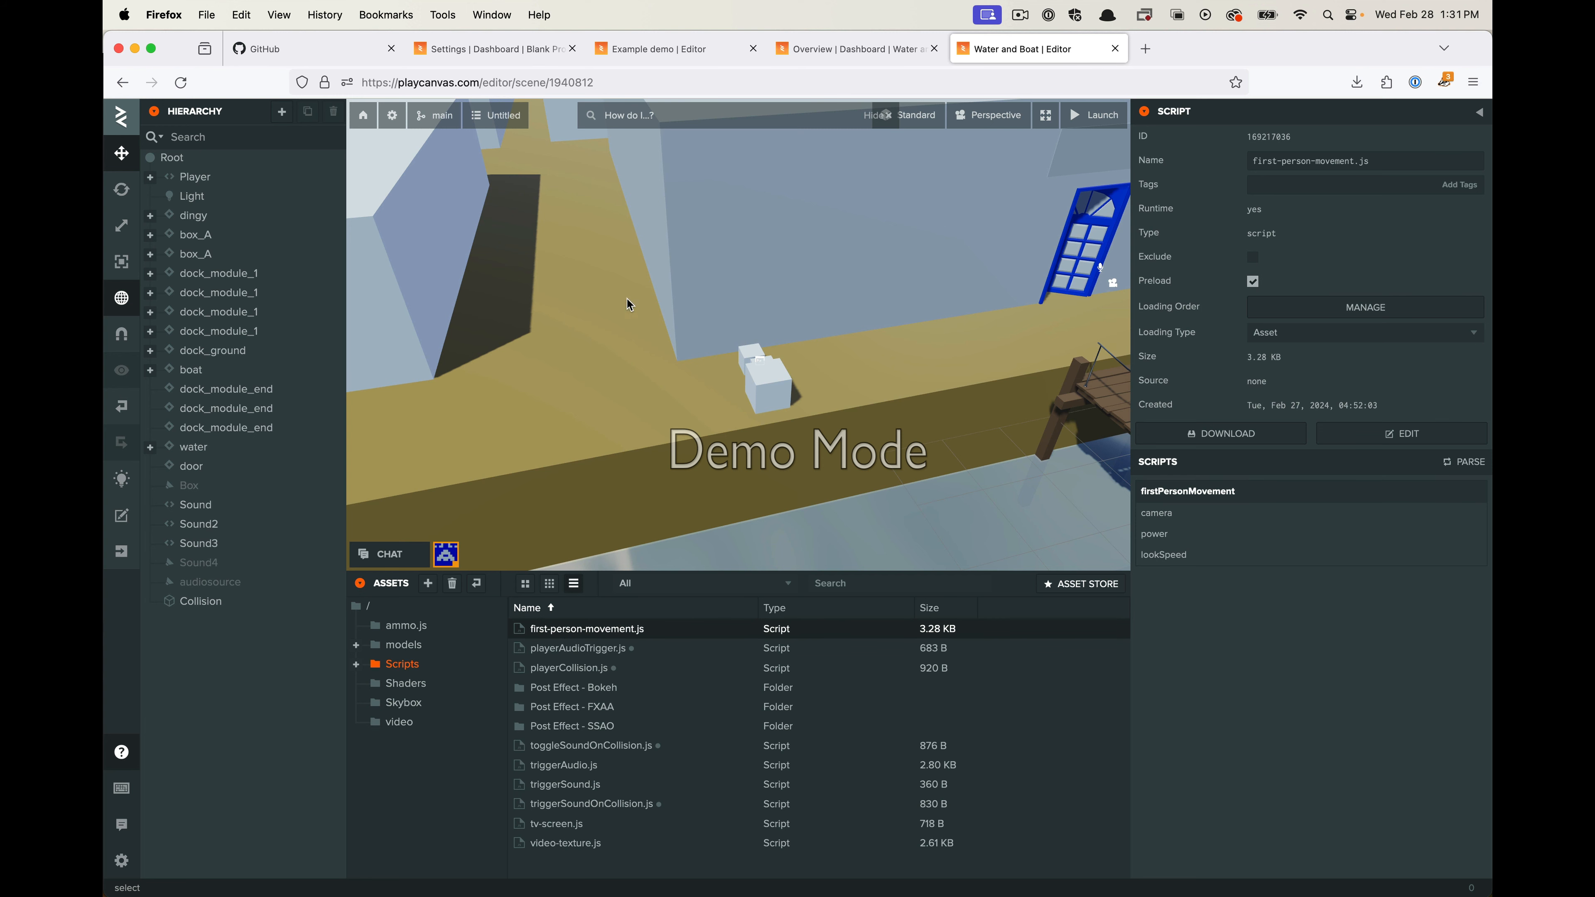
Create a script named firstPersonMovement.js in the Example demo project and move it to the root assets folder
{"action": "left_click", "coordinate": [486, 50]}
{"action": "left_click", "coordinate": [622, 48]}
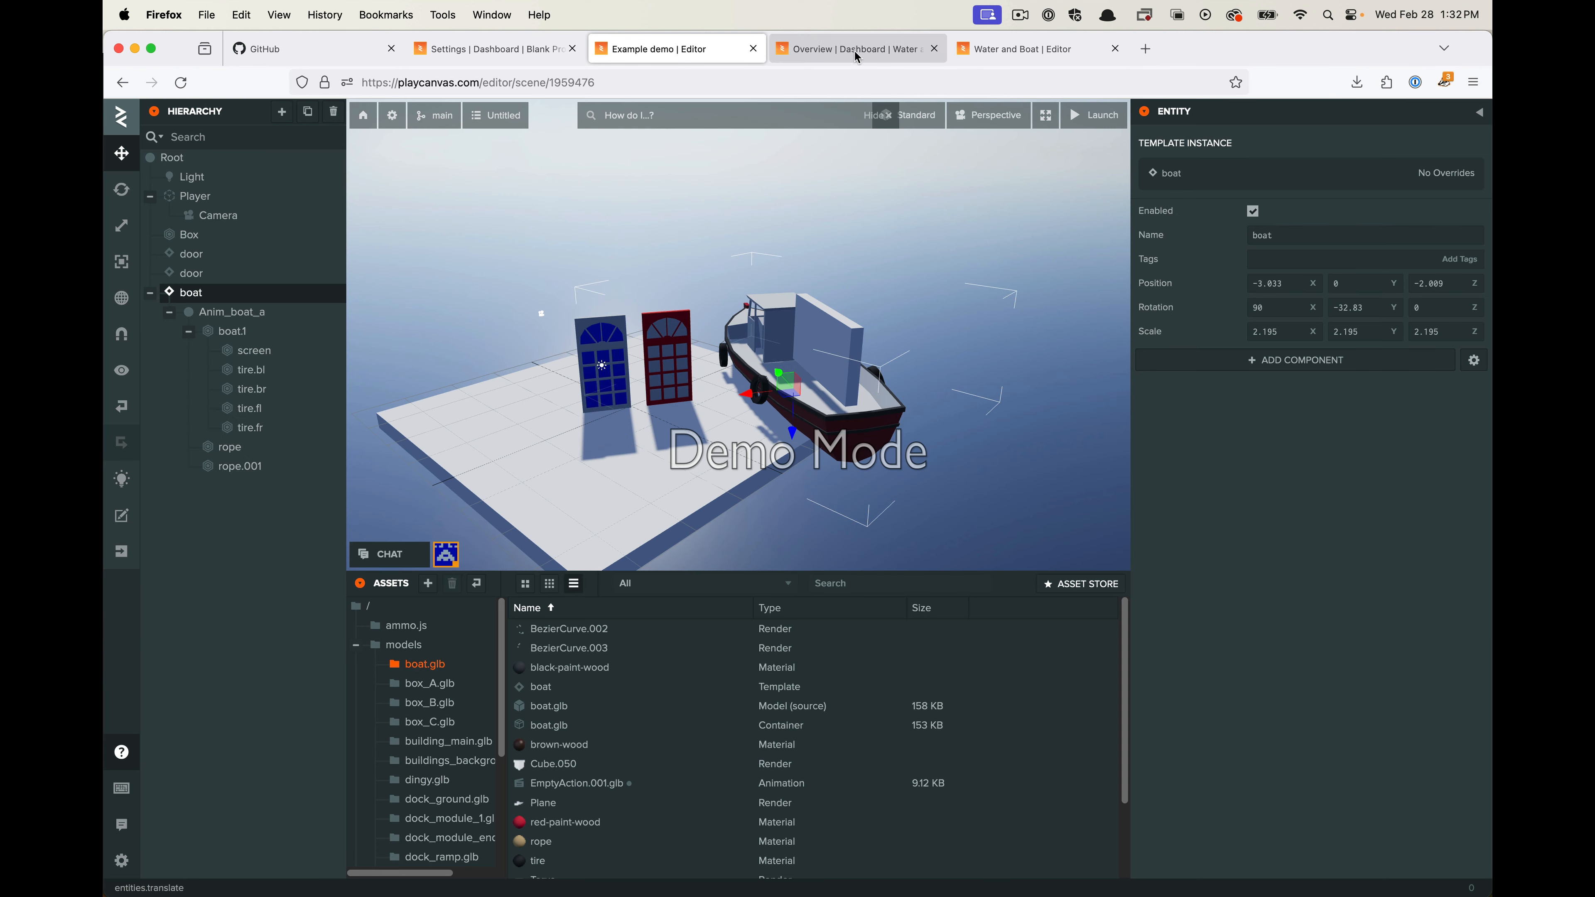
{"action": "left_click", "coordinate": [359, 648]}
{"action": "right_click", "coordinate": [397, 708]}
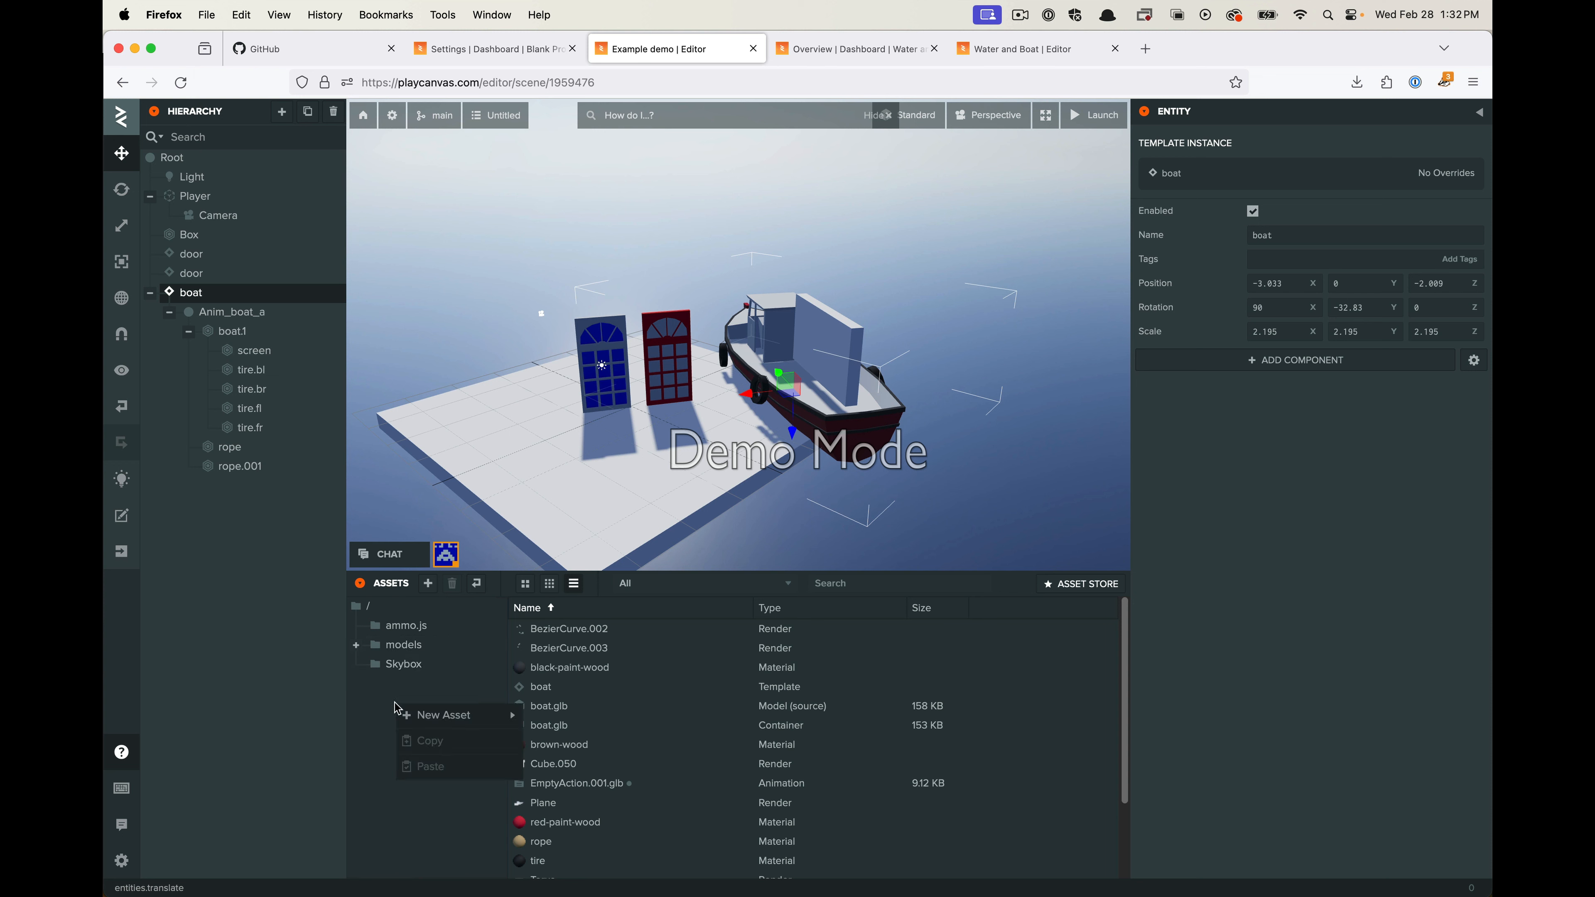
{"action": "left_click", "coordinate": [376, 689]}
{"action": "right_click", "coordinate": [404, 693]}
{"action": "mouse_move", "coordinate": [461, 703]}
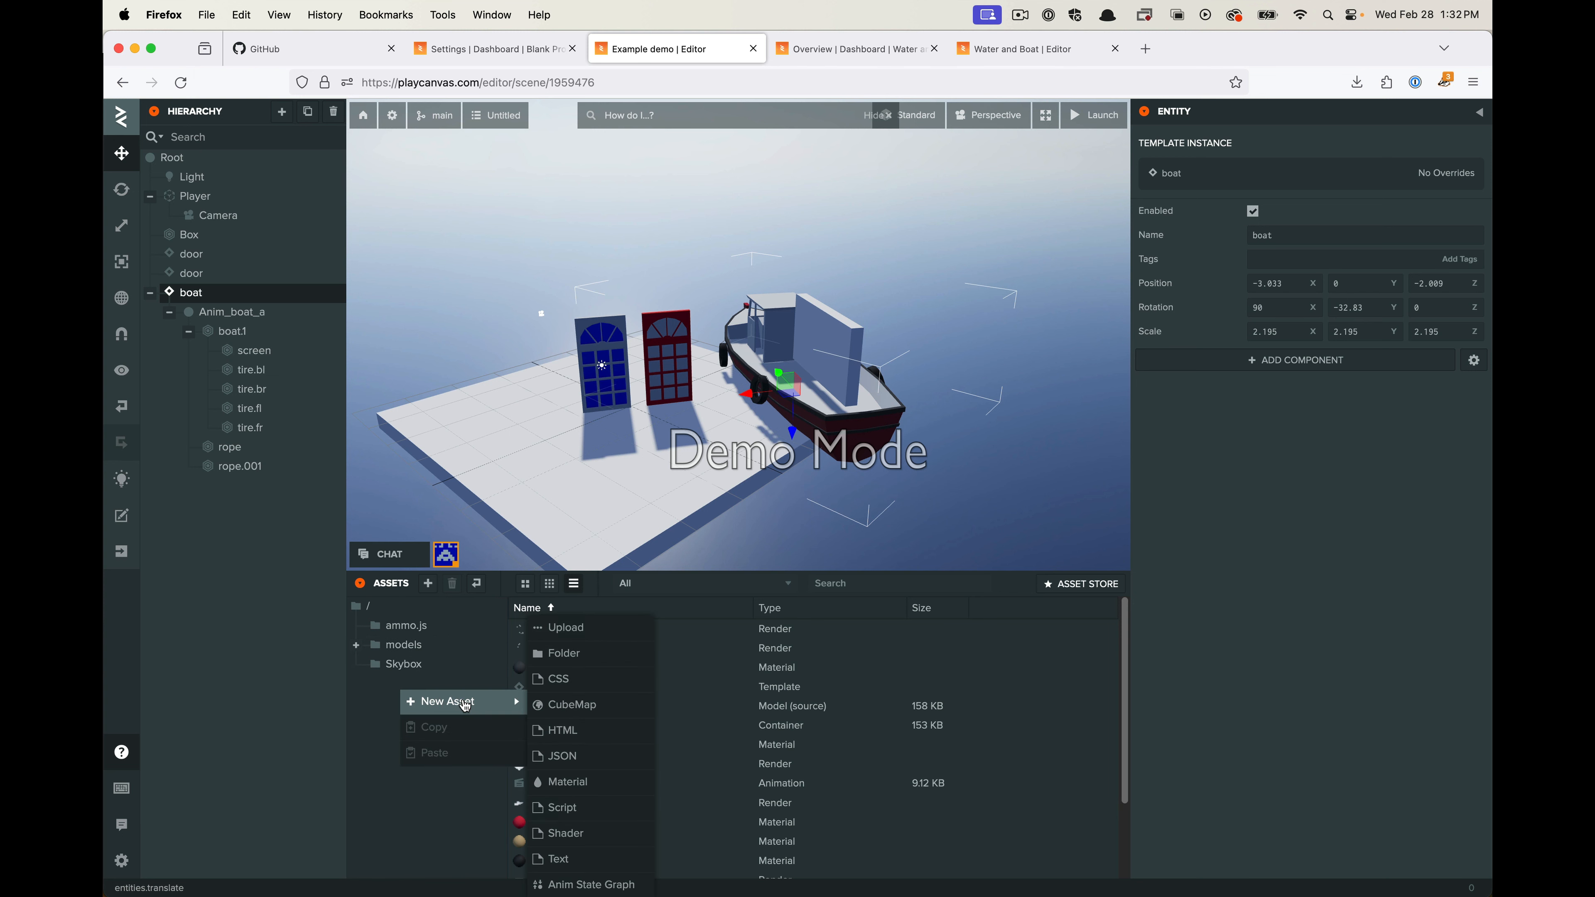
{"action": "left_click", "coordinate": [595, 809]}
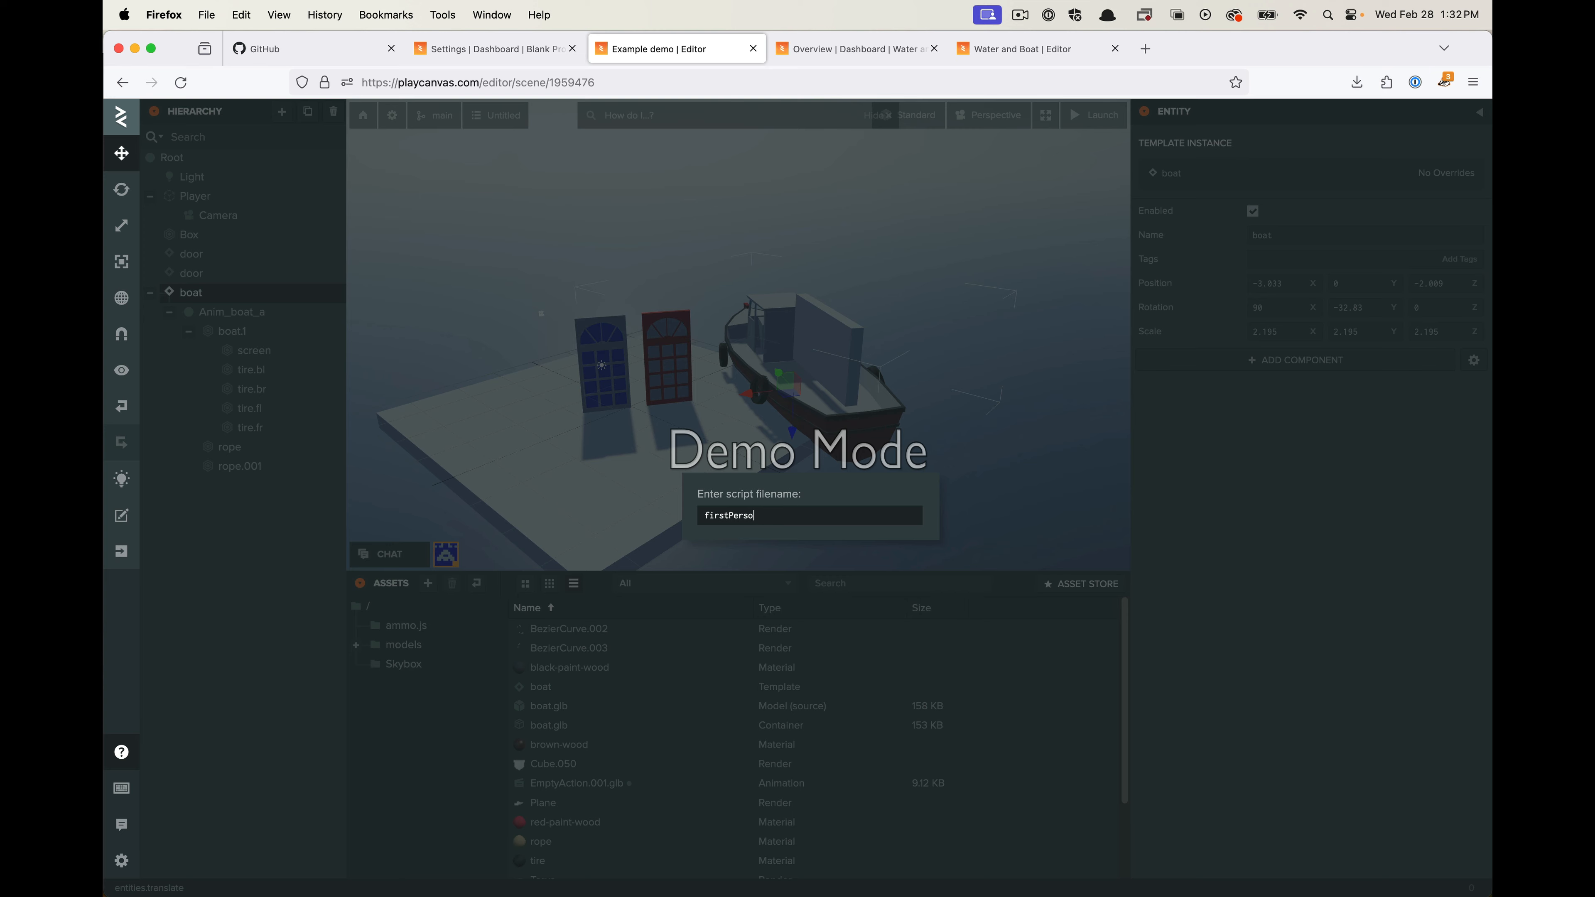
{"action": "key", "text": "Return"}
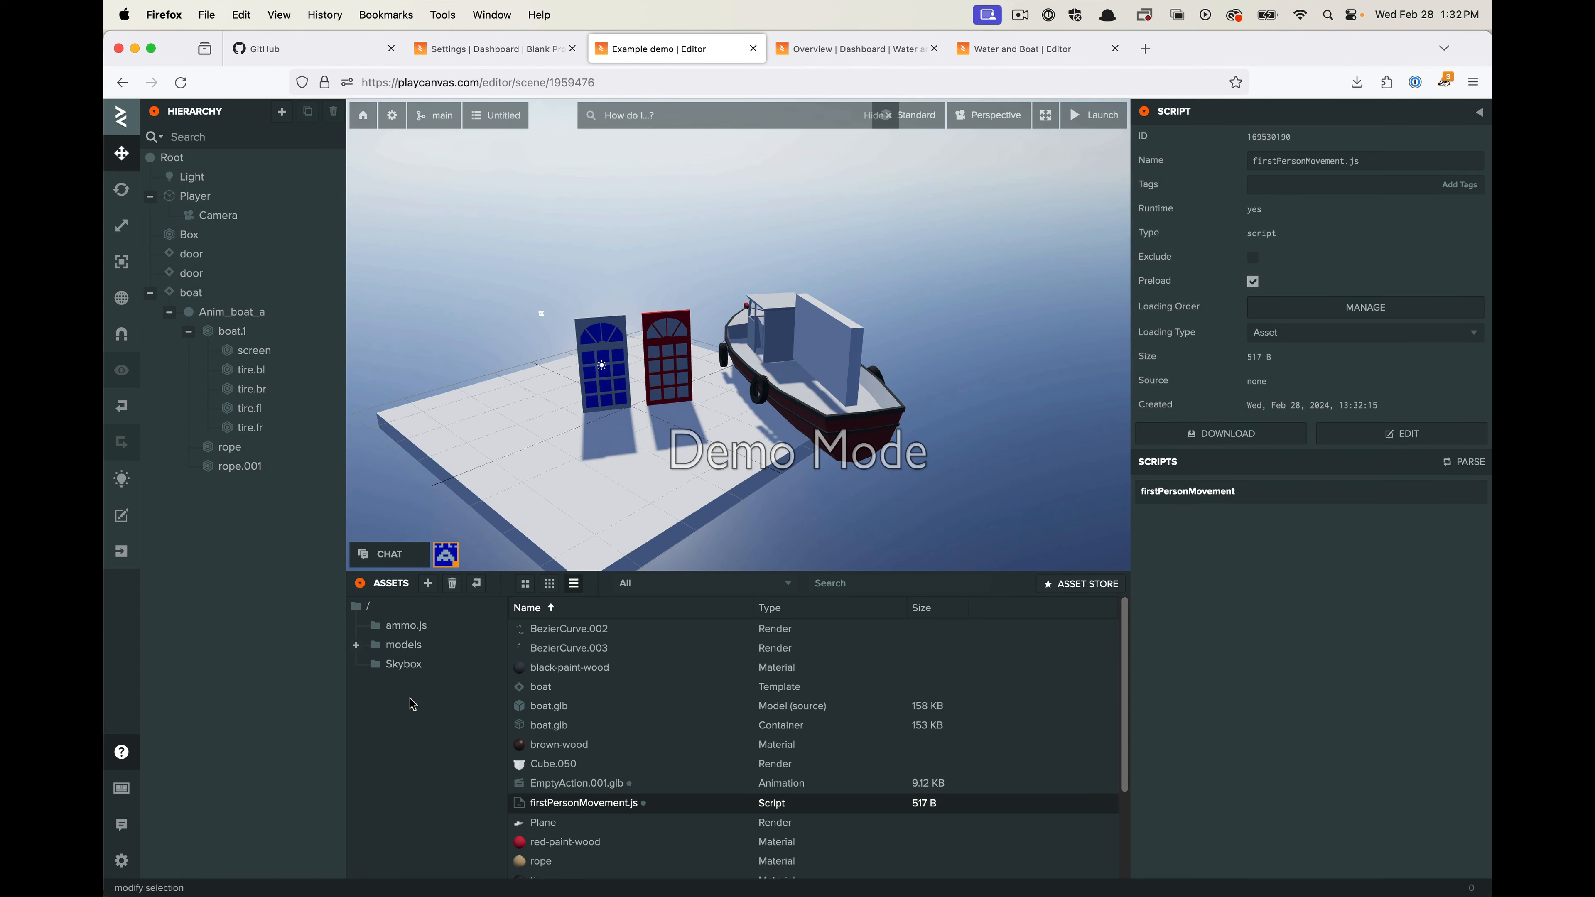
{"action": "left_click_drag", "start_coordinate": [546, 802], "coordinate": [368, 608]}
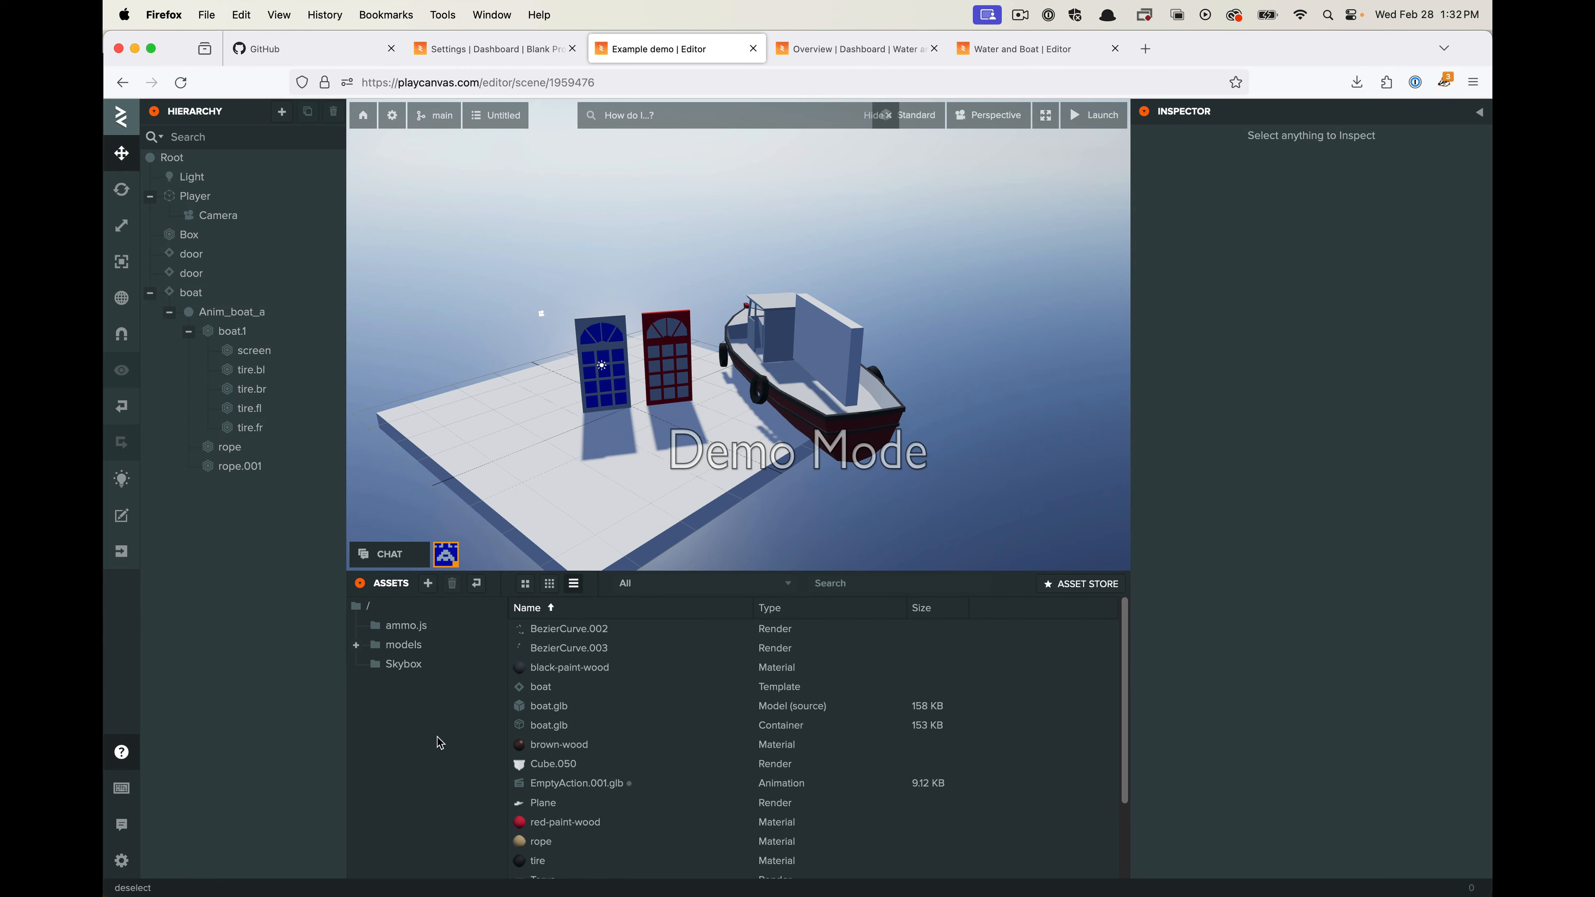
{"action": "left_click", "coordinate": [363, 606]}
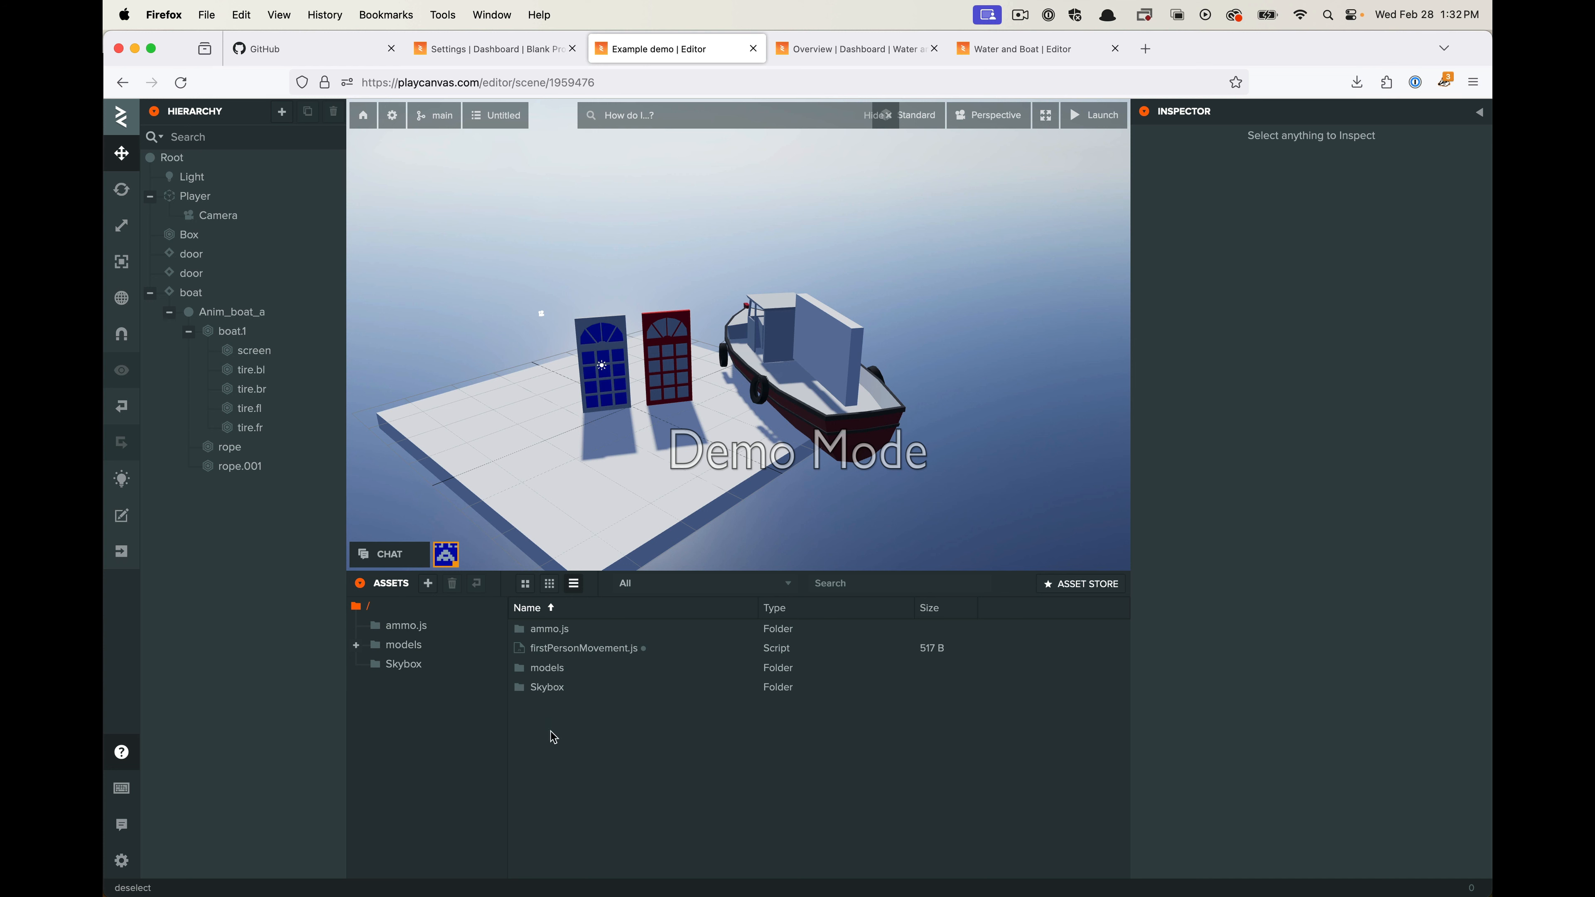
Create a root assets folder named scripts, move firstPersonMovement.js into it and open the folder
{"action": "left_click", "coordinate": [428, 583]}
{"action": "left_click", "coordinate": [516, 609]}
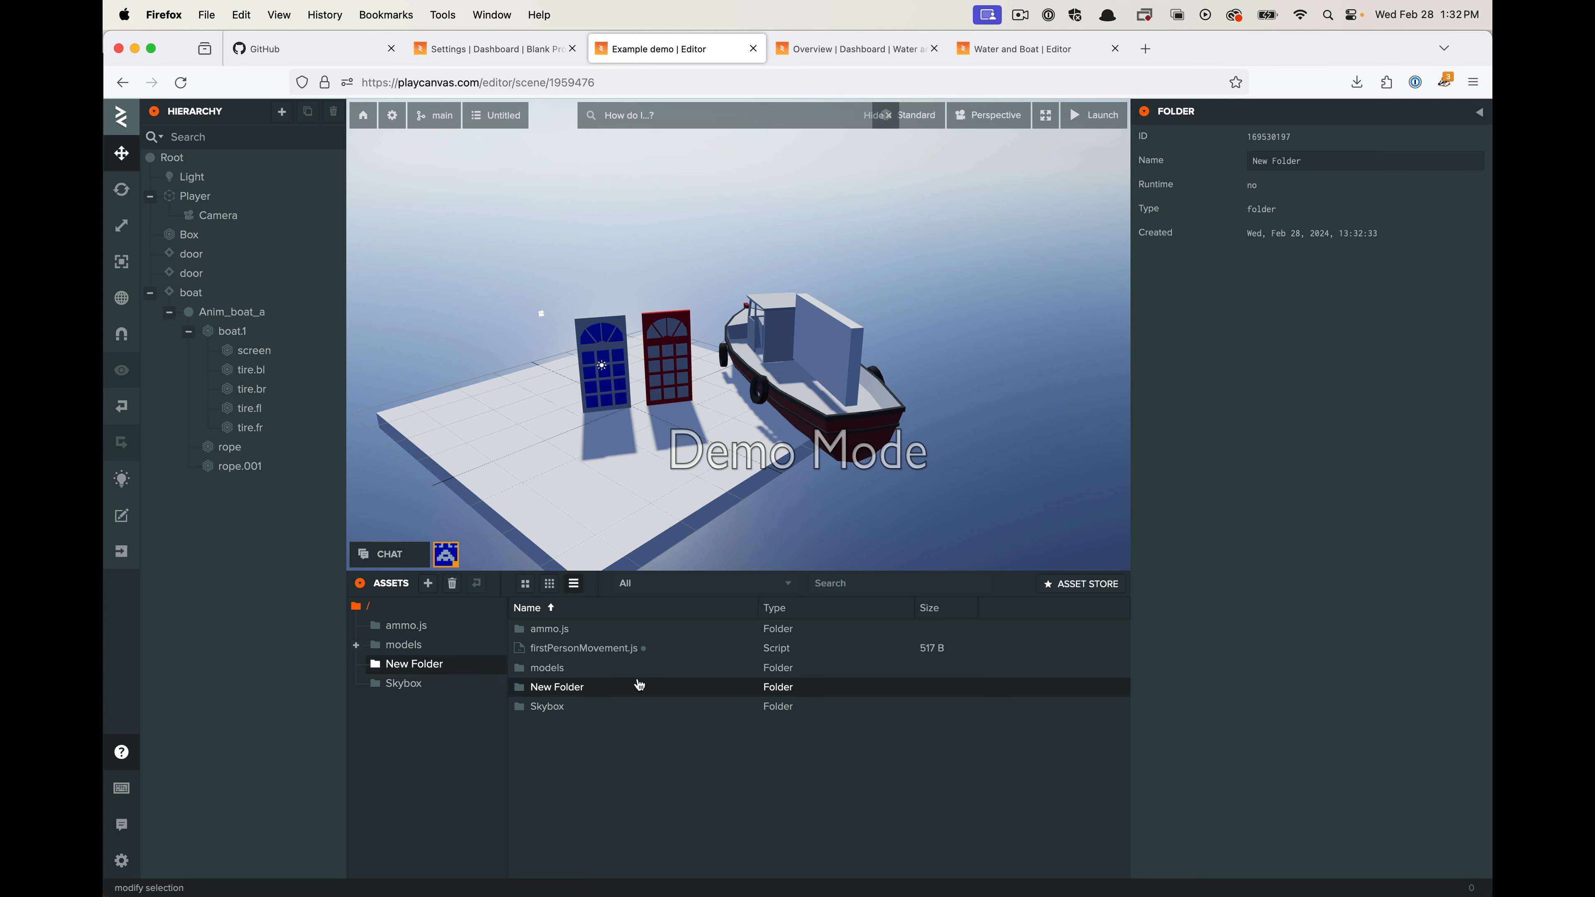
{"action": "mouse_move", "coordinate": [1200, 162]}
{"action": "type", "text": "scripts"}
{"action": "key", "text": "Return"}
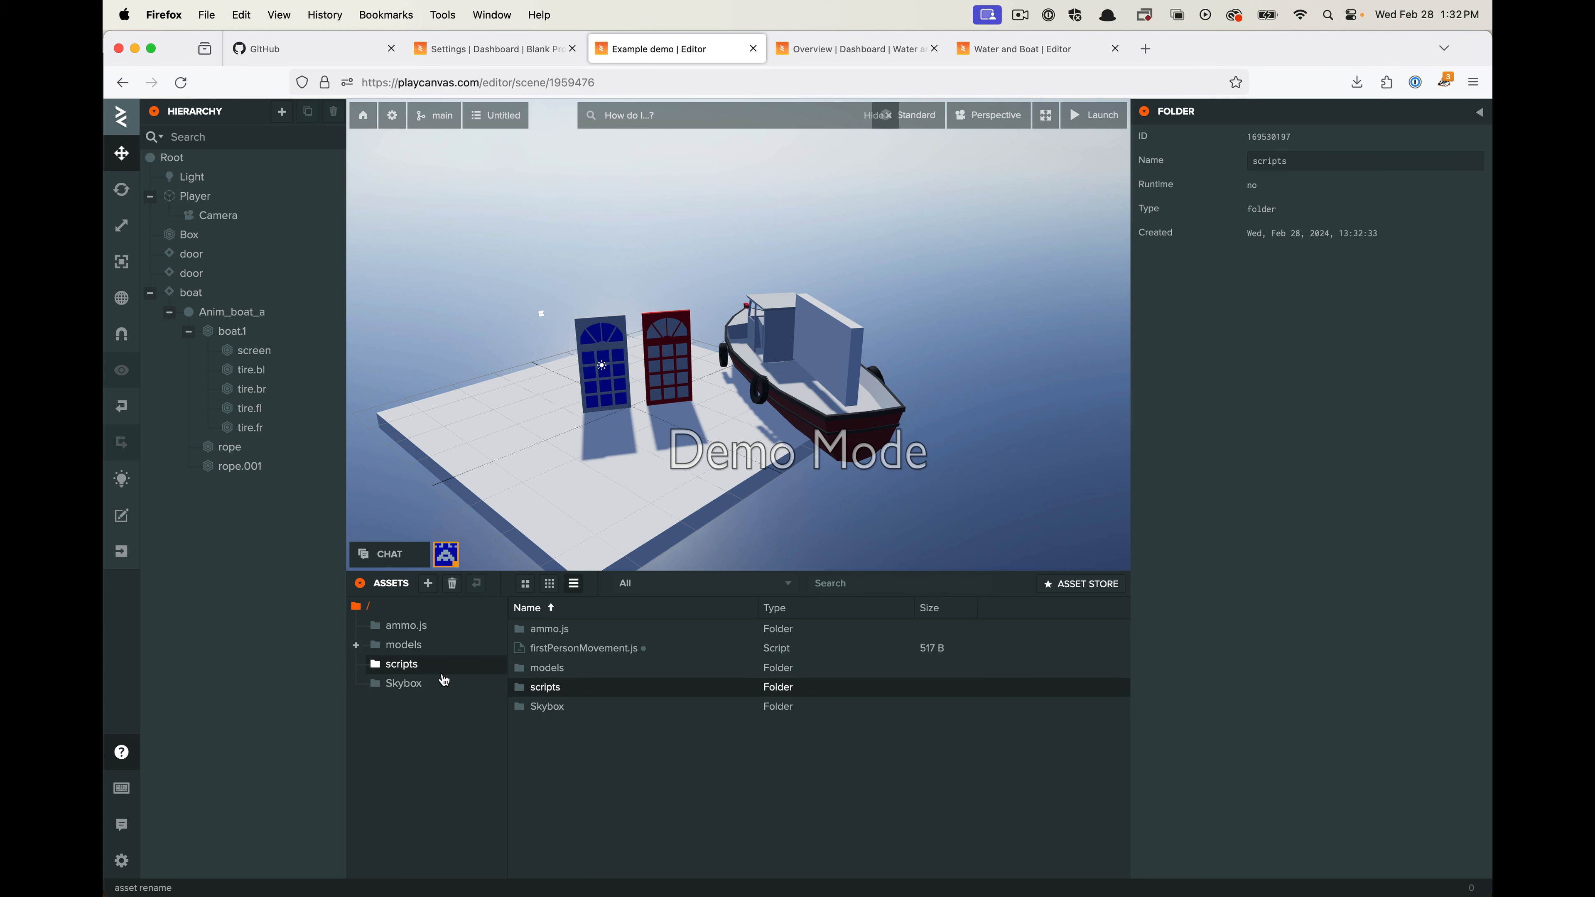
{"action": "left_click_drag", "start_coordinate": [564, 654], "coordinate": [537, 690]}
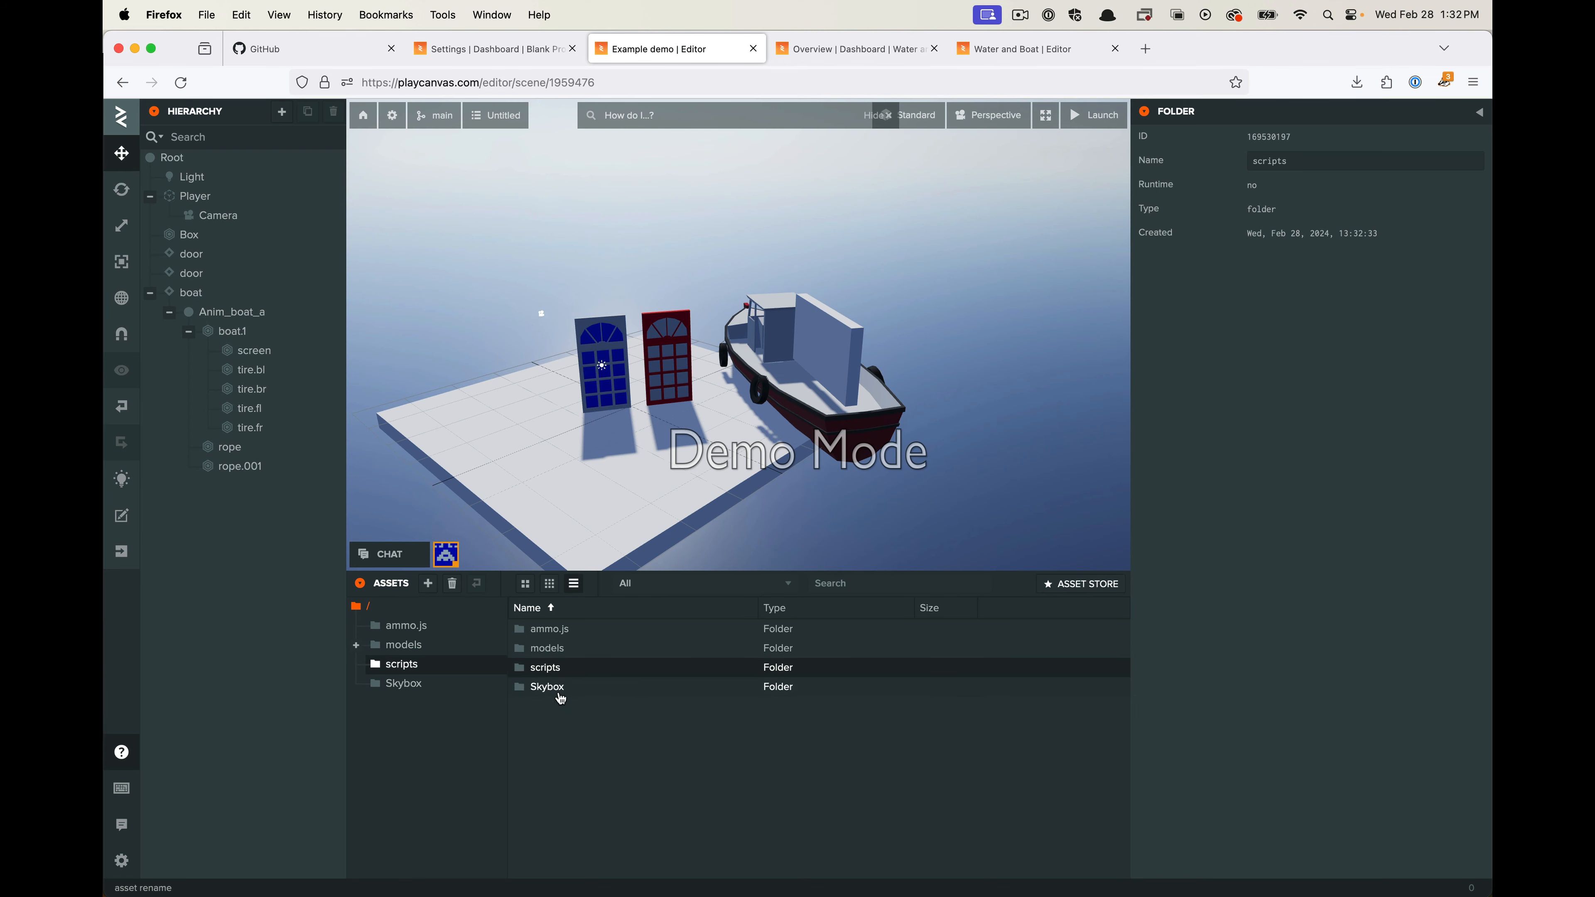
{"action": "double_click", "coordinate": [526, 669]}
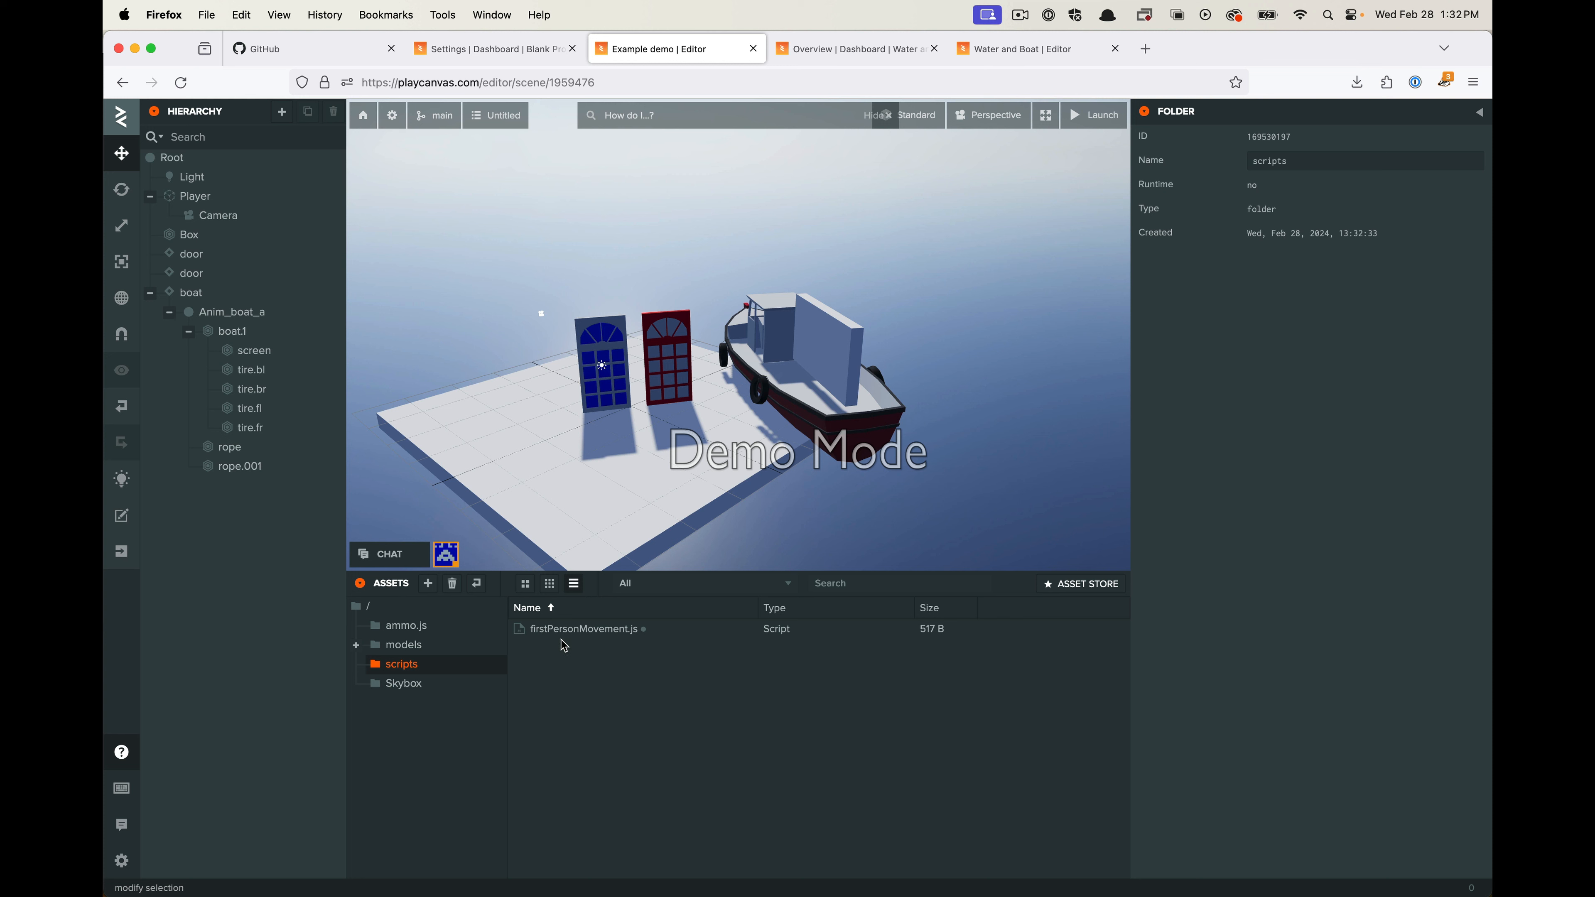
Open the firstPersonMovement.js script for editing in the code editor
{"action": "left_click", "coordinate": [607, 630]}
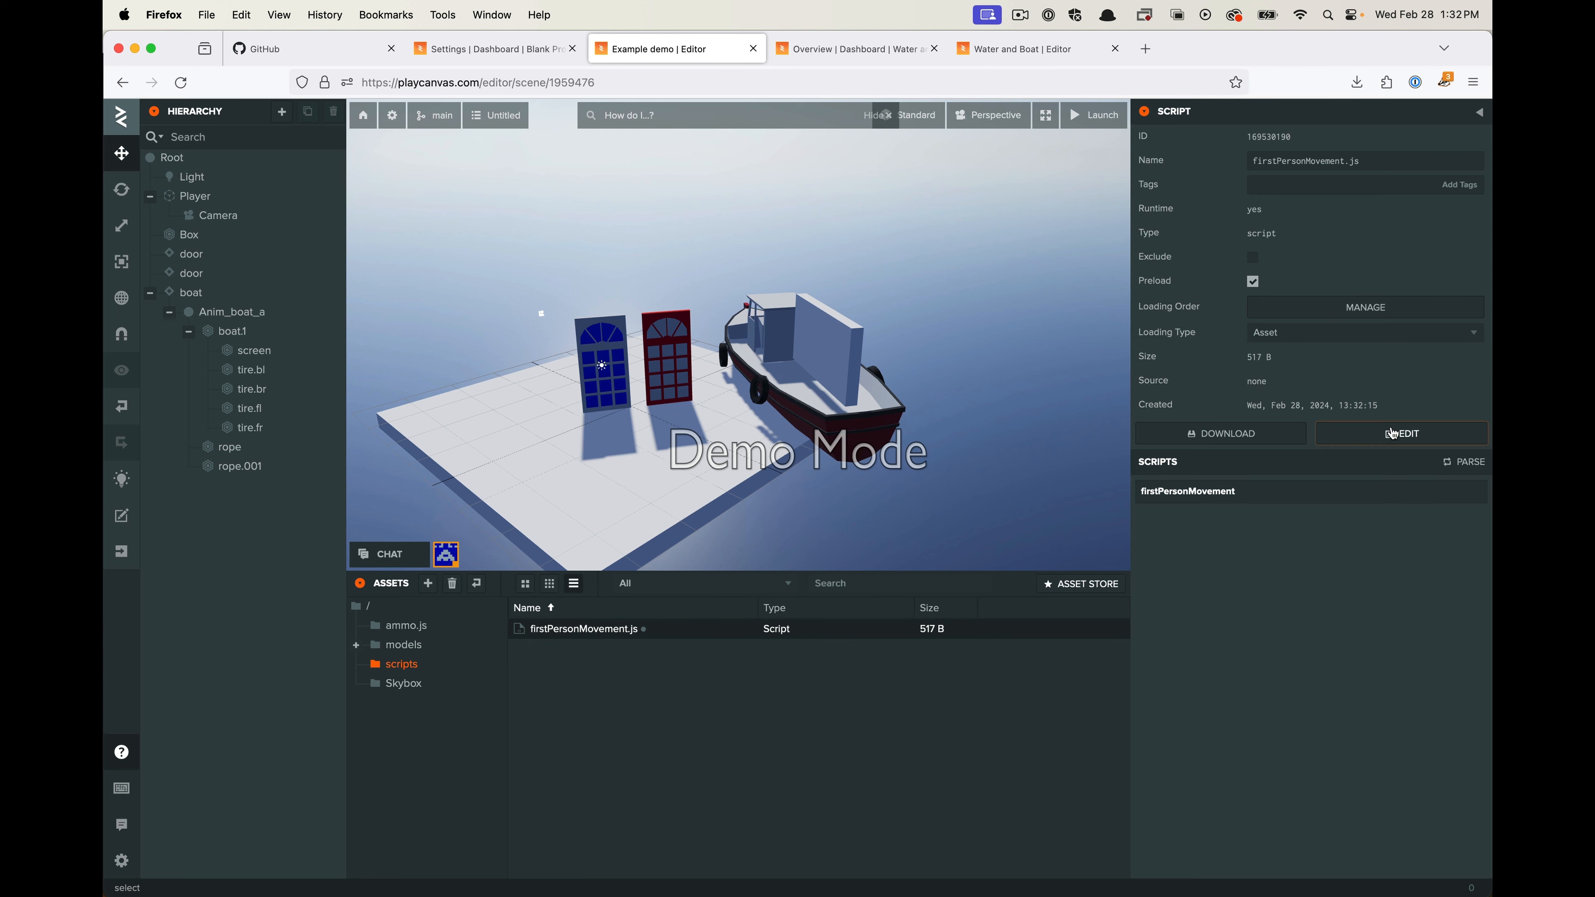
{"action": "left_click", "coordinate": [1418, 440]}
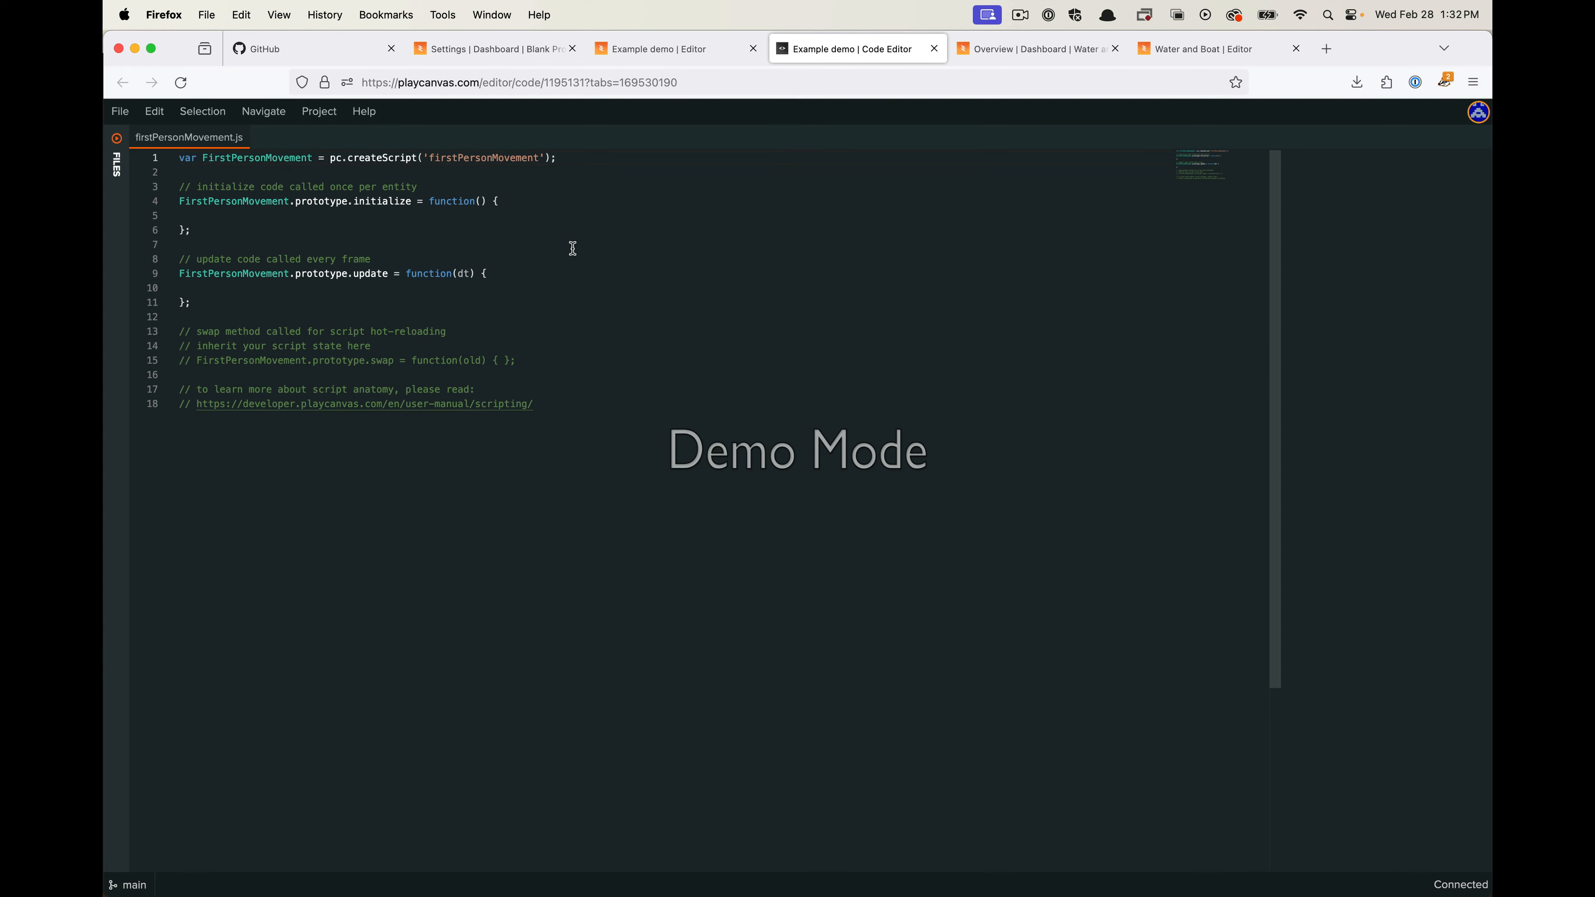
{"action": "left_click", "coordinate": [565, 50]}
{"action": "left_click", "coordinate": [612, 52]}
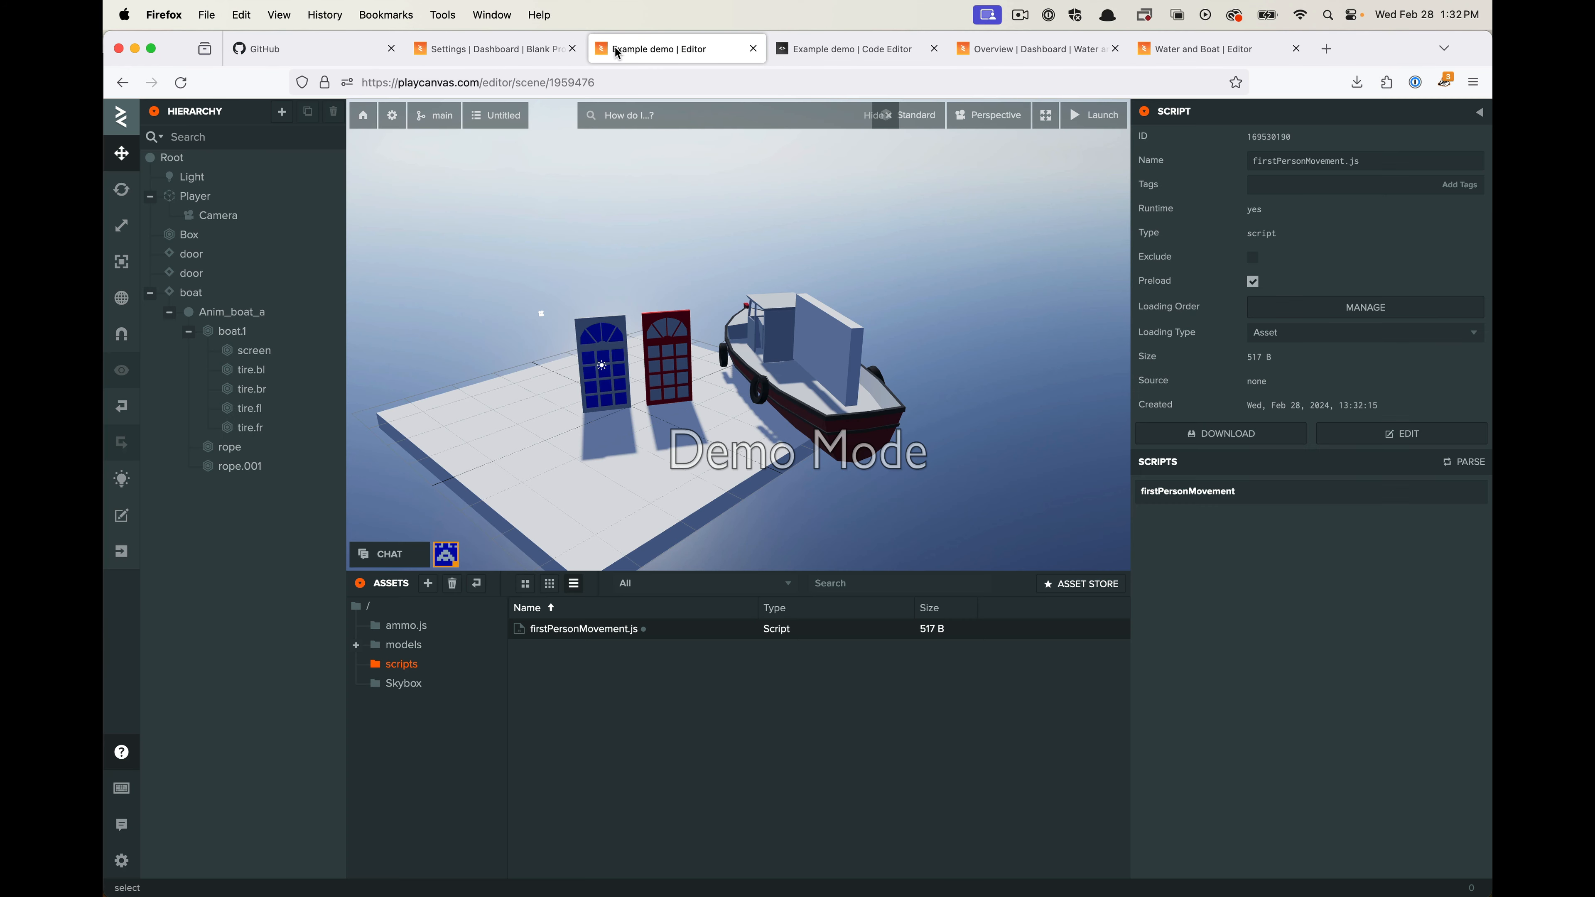
{"action": "left_click", "coordinate": [1395, 435]}
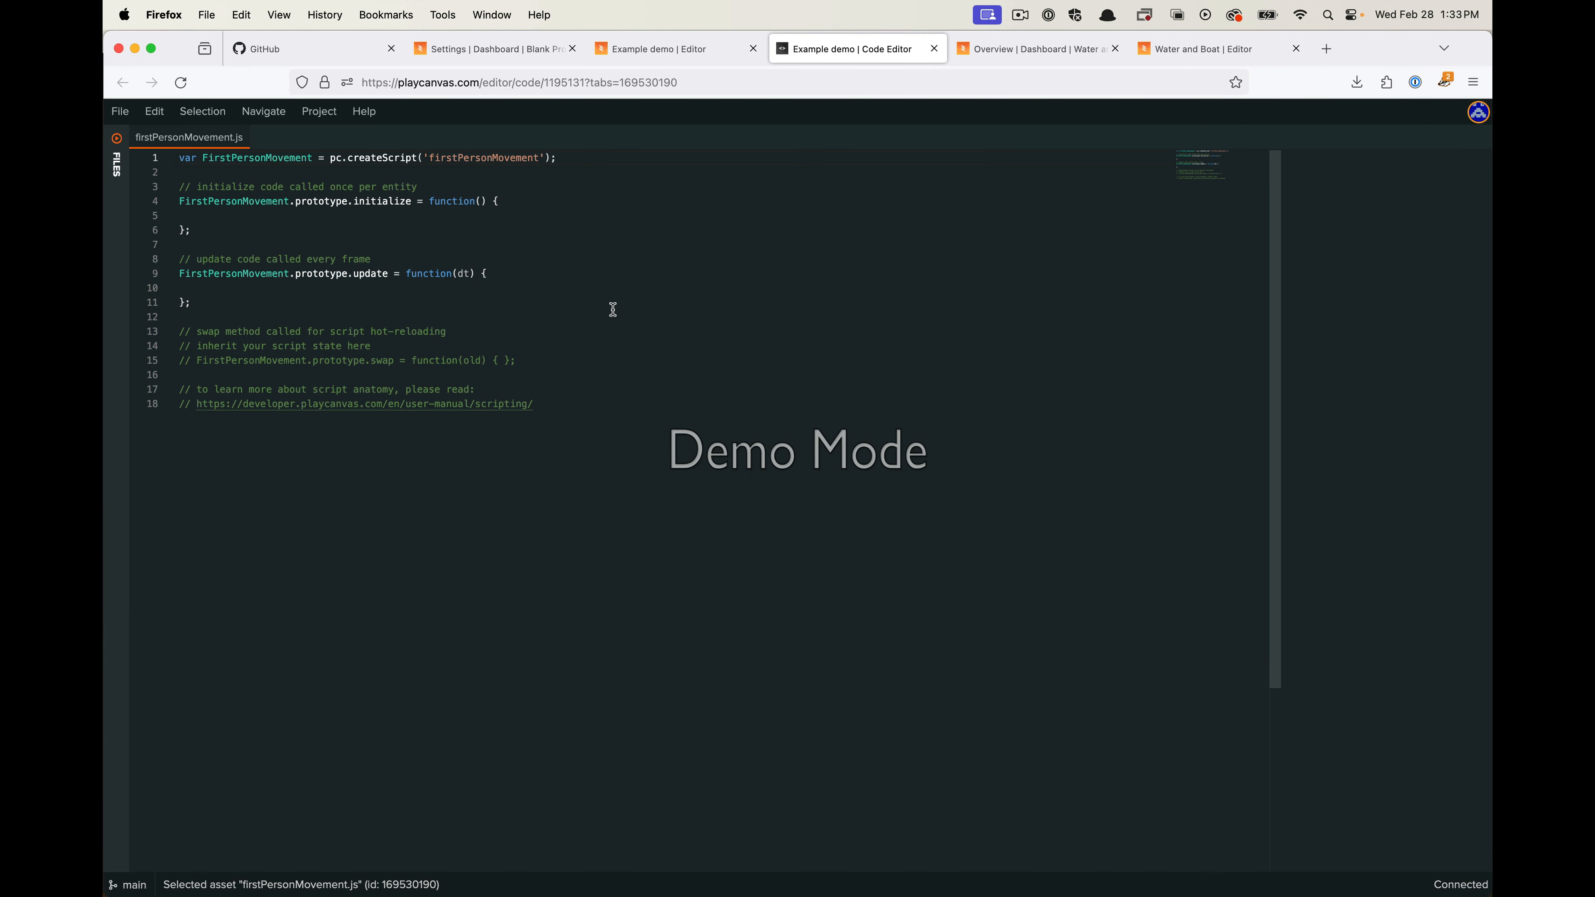
Return to the Example demo scene and inspect the components of the Player, Camera and Root entities
{"action": "left_click", "coordinate": [685, 50]}
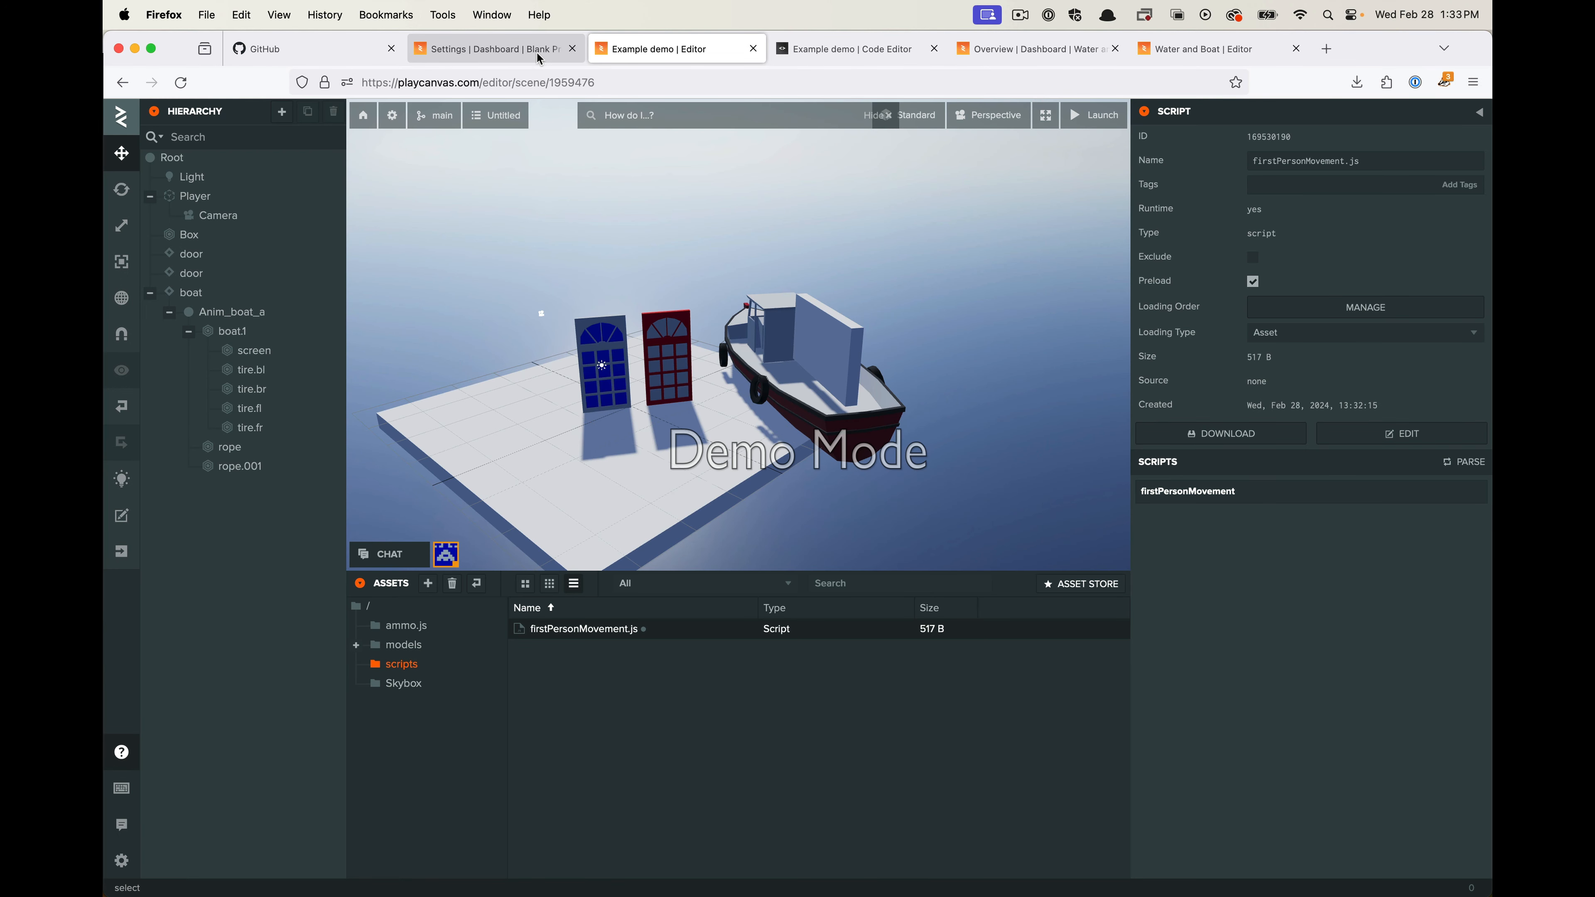
{"action": "left_click", "coordinate": [195, 197]}
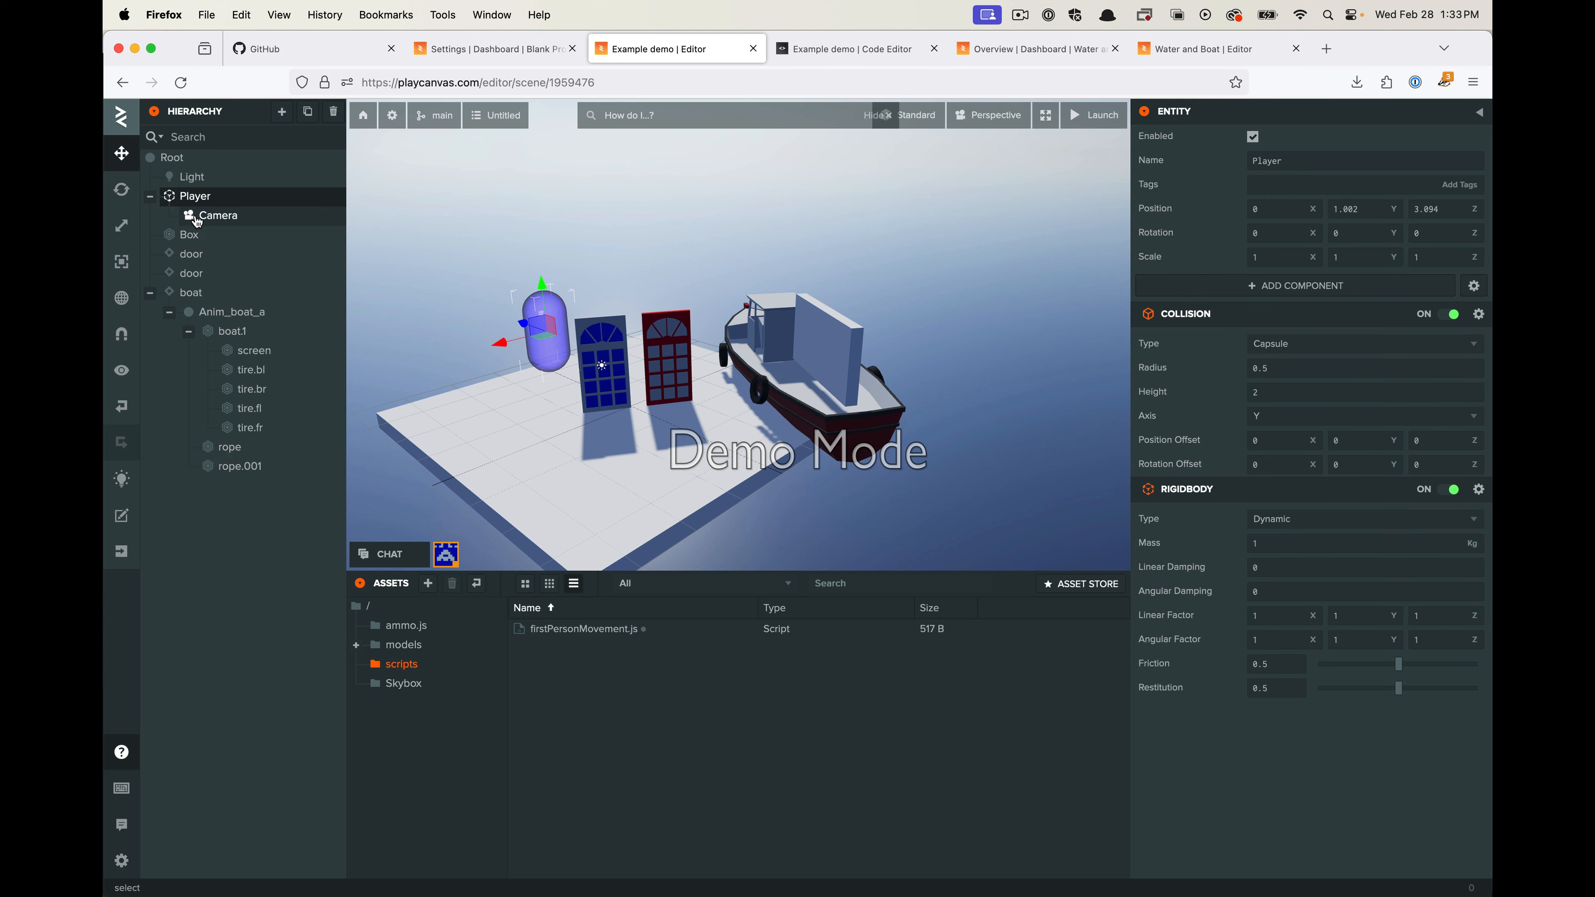
{"action": "mouse_move", "coordinate": [1317, 300]}
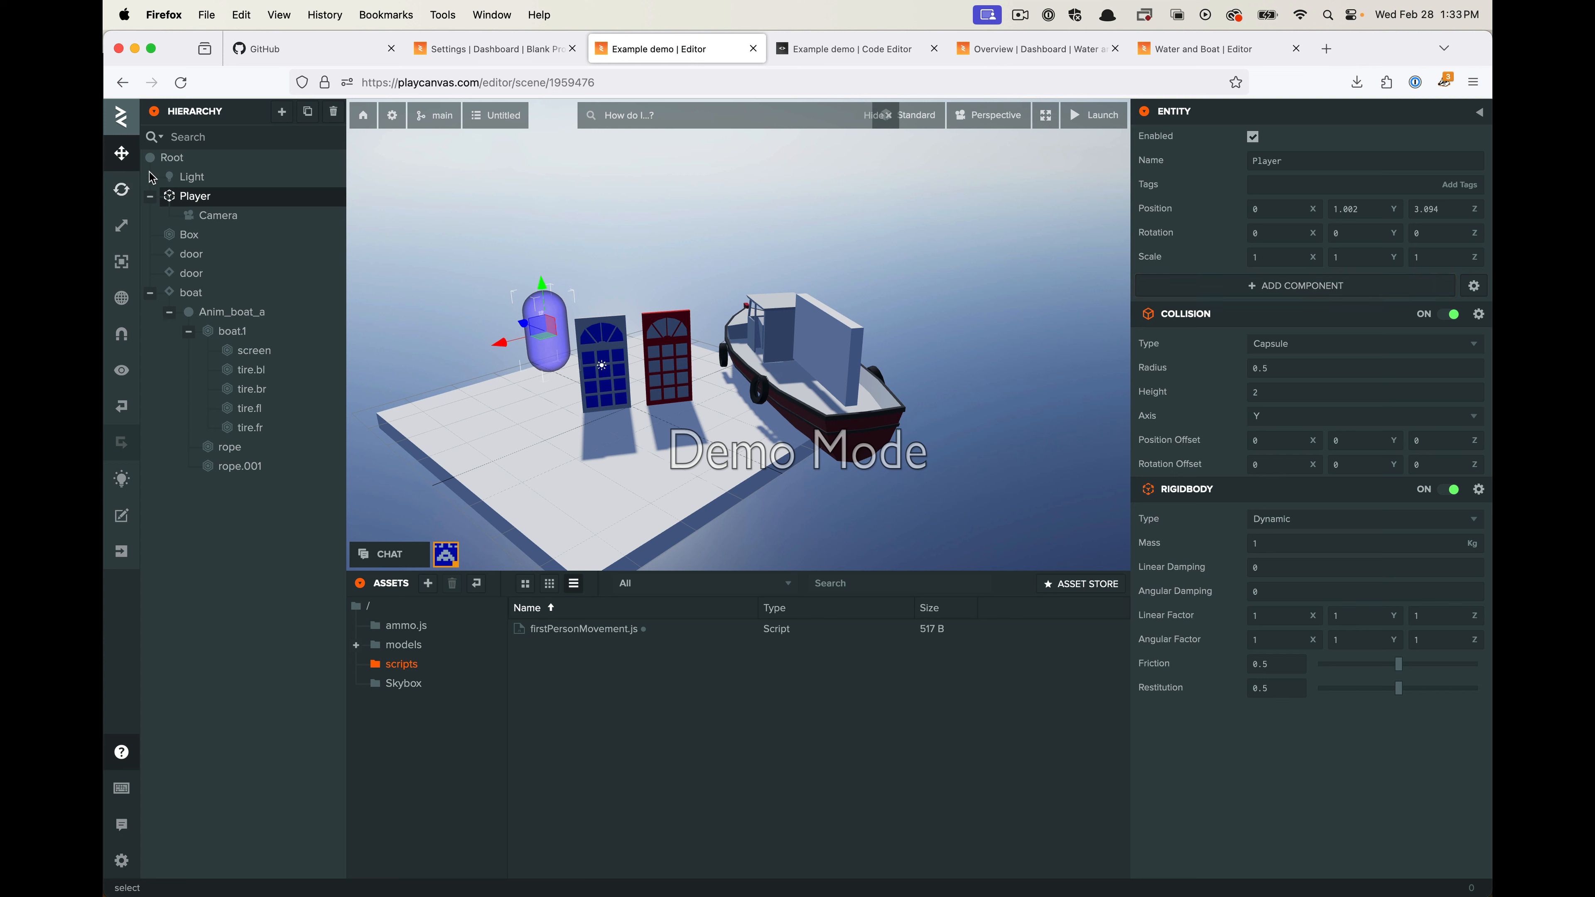
{"action": "left_click", "coordinate": [231, 221]}
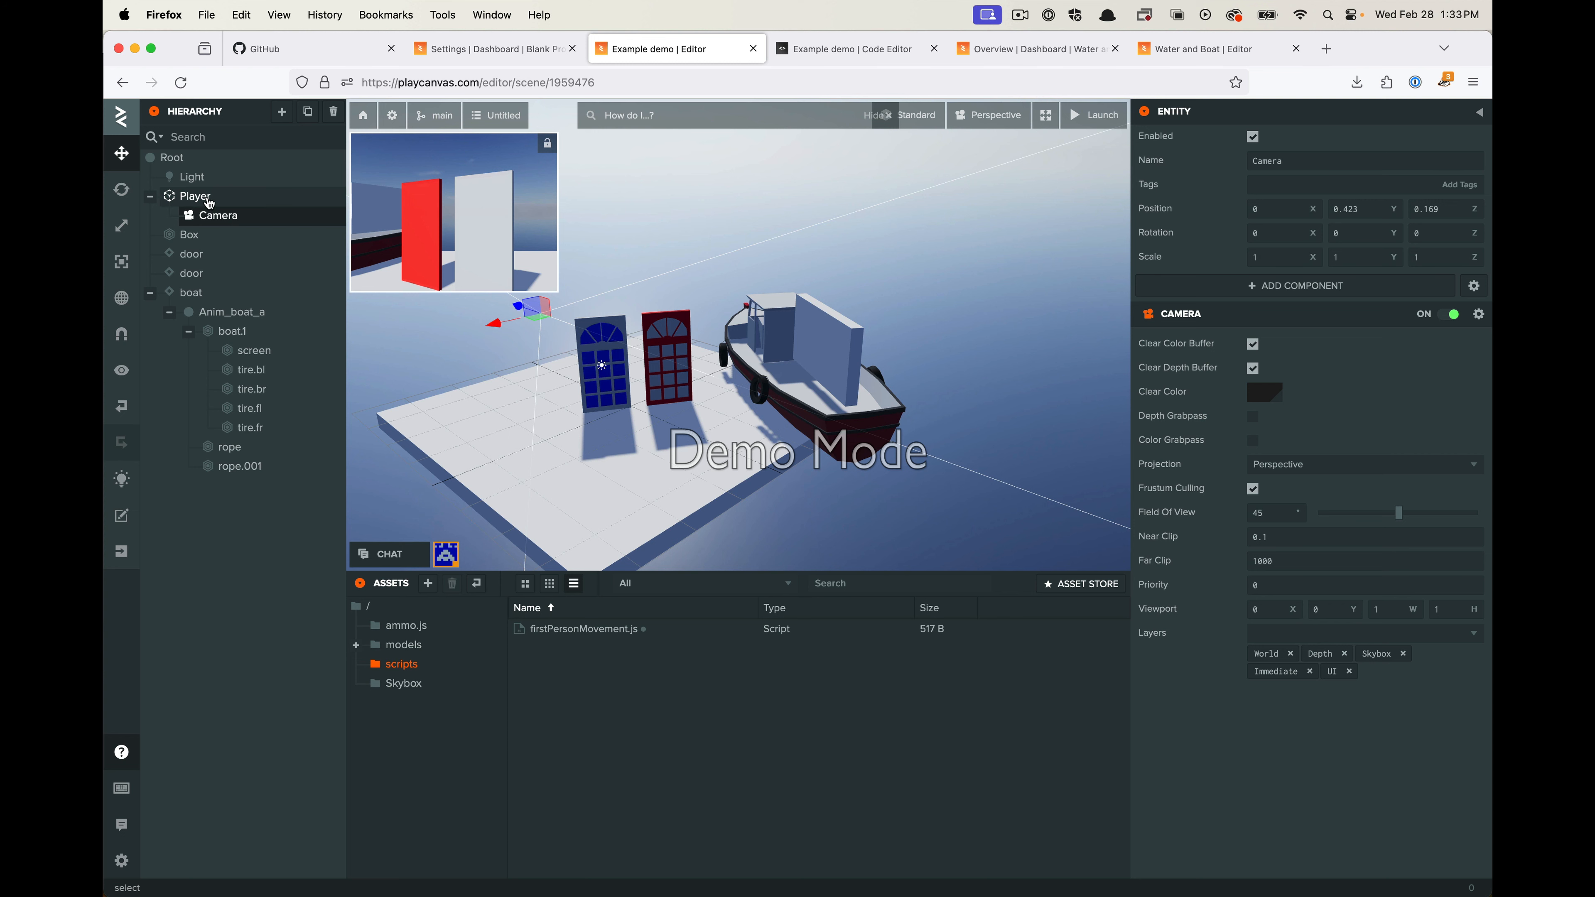
{"action": "left_click", "coordinate": [190, 197]}
{"action": "left_click", "coordinate": [180, 161]}
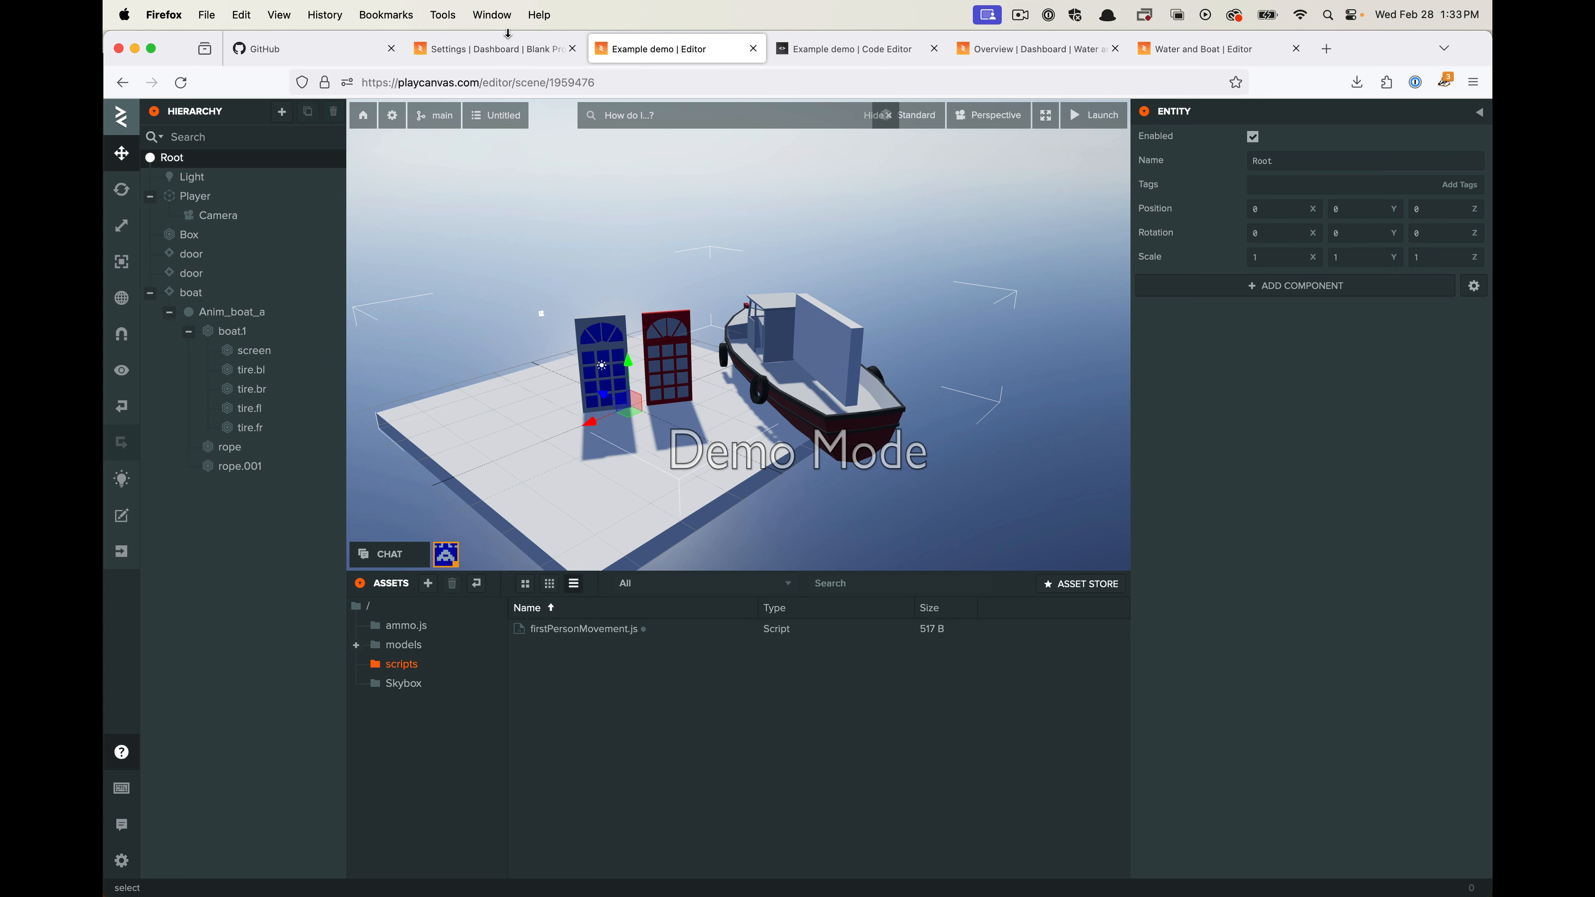
Switch to the Water and Boat scene and inspect its Player entity's rigidbody and script components
{"action": "left_click", "coordinate": [1033, 48]}
{"action": "left_click", "coordinate": [1196, 48]}
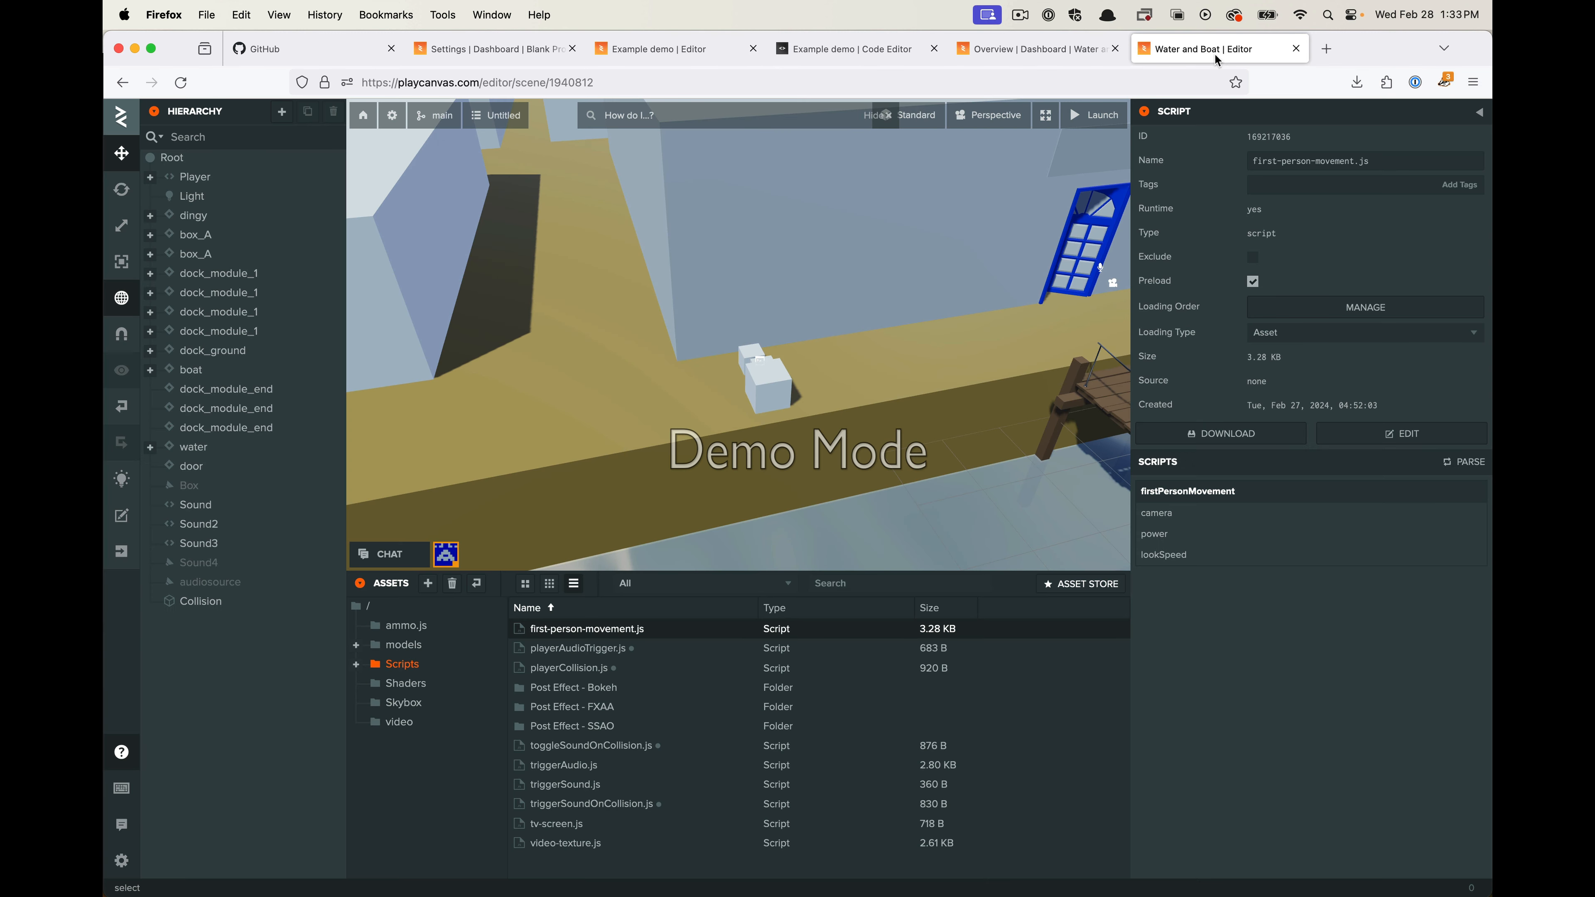
{"action": "left_click", "coordinate": [212, 174]}
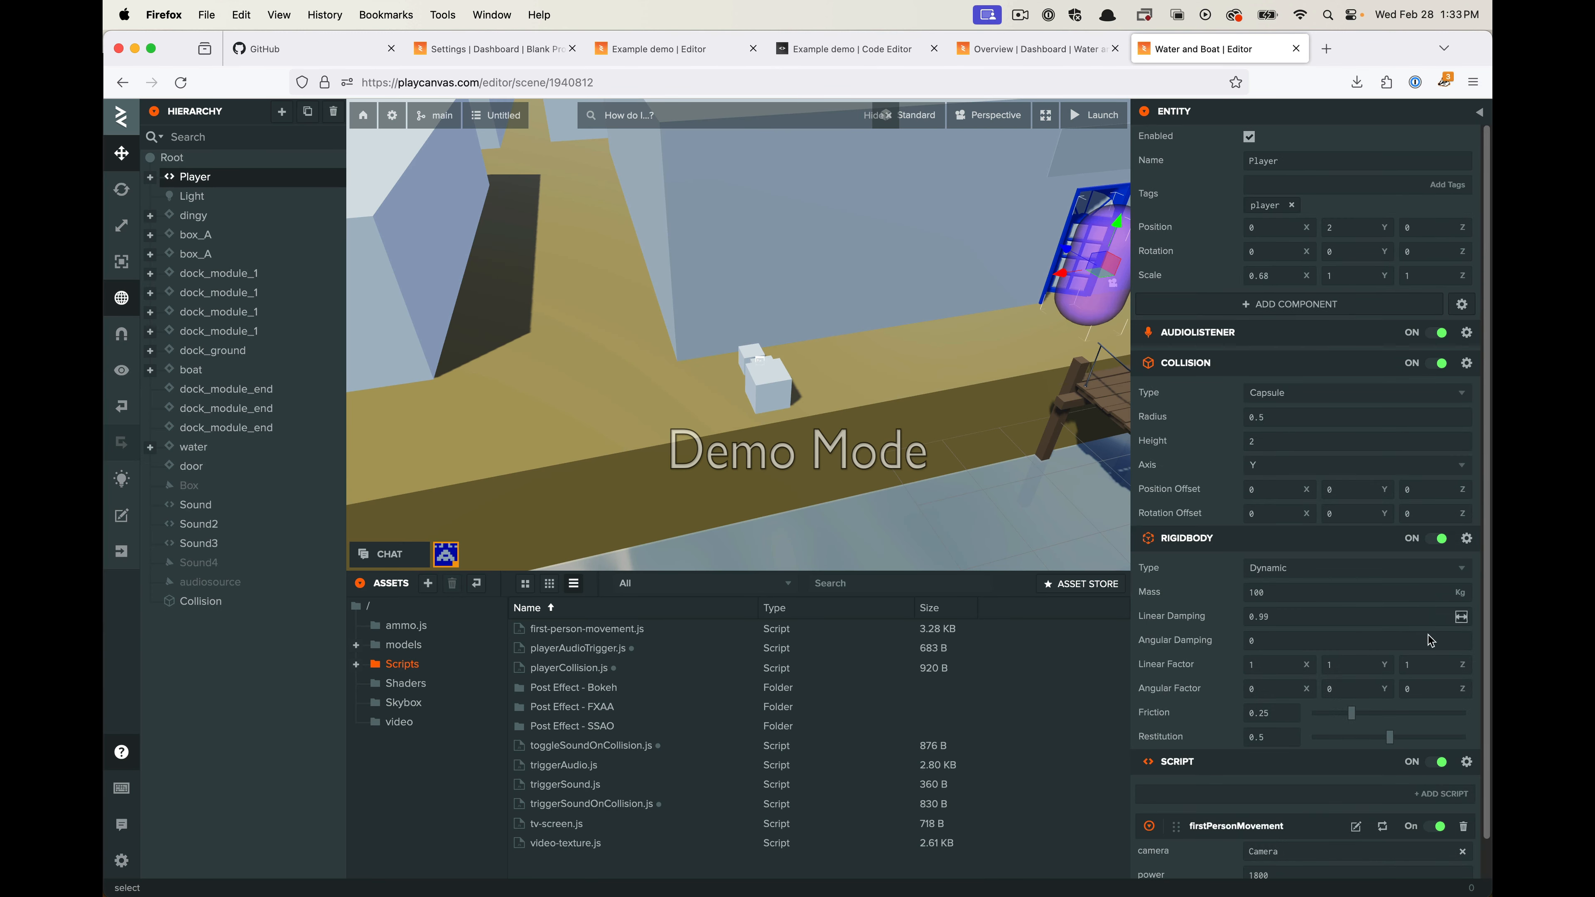
Open the Water and Boat Player's firstPersonMovement script in the code editor and copy all of its code
{"action": "scroll", "coordinate": [1223, 793], "scroll_direction": "down", "scroll_amount": 1}
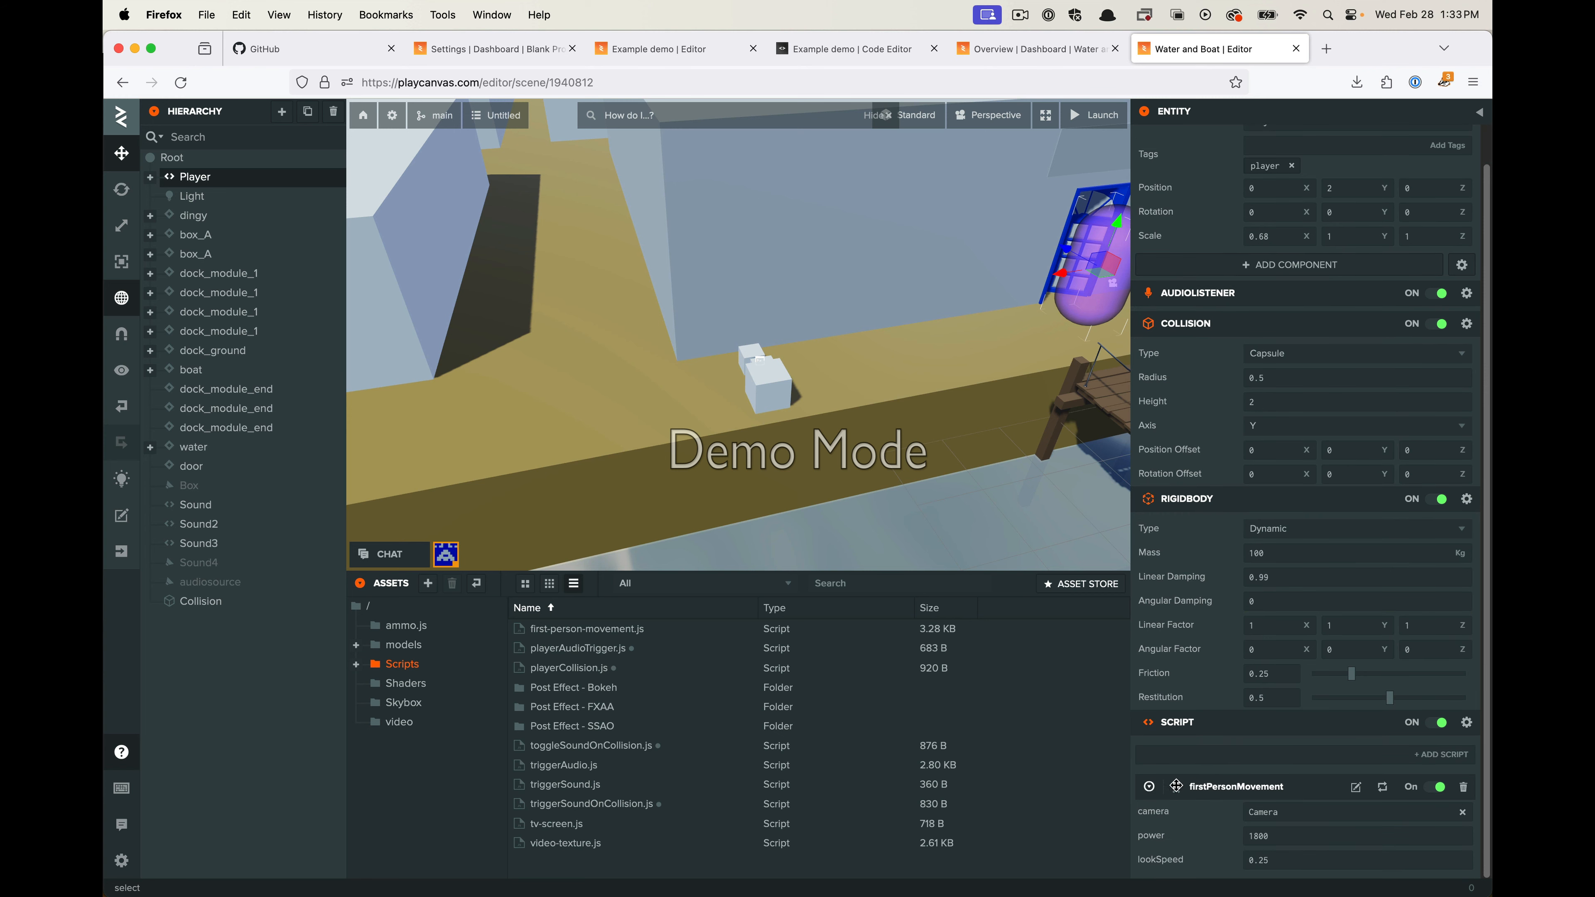
{"action": "left_click", "coordinate": [1355, 790]}
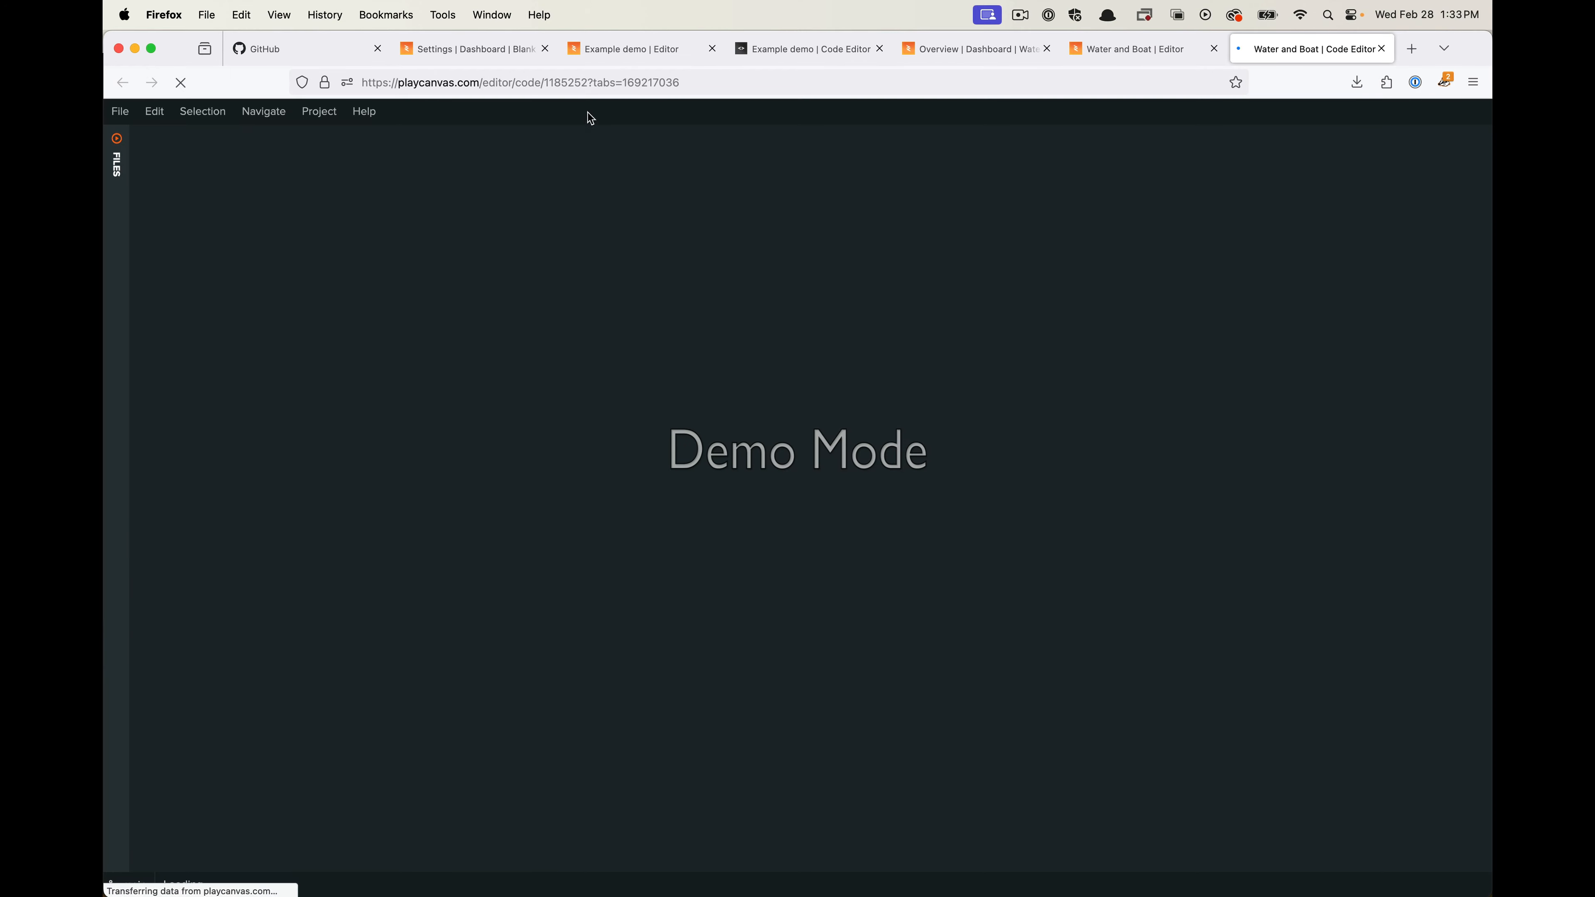
{"action": "key", "text": "super+a"}
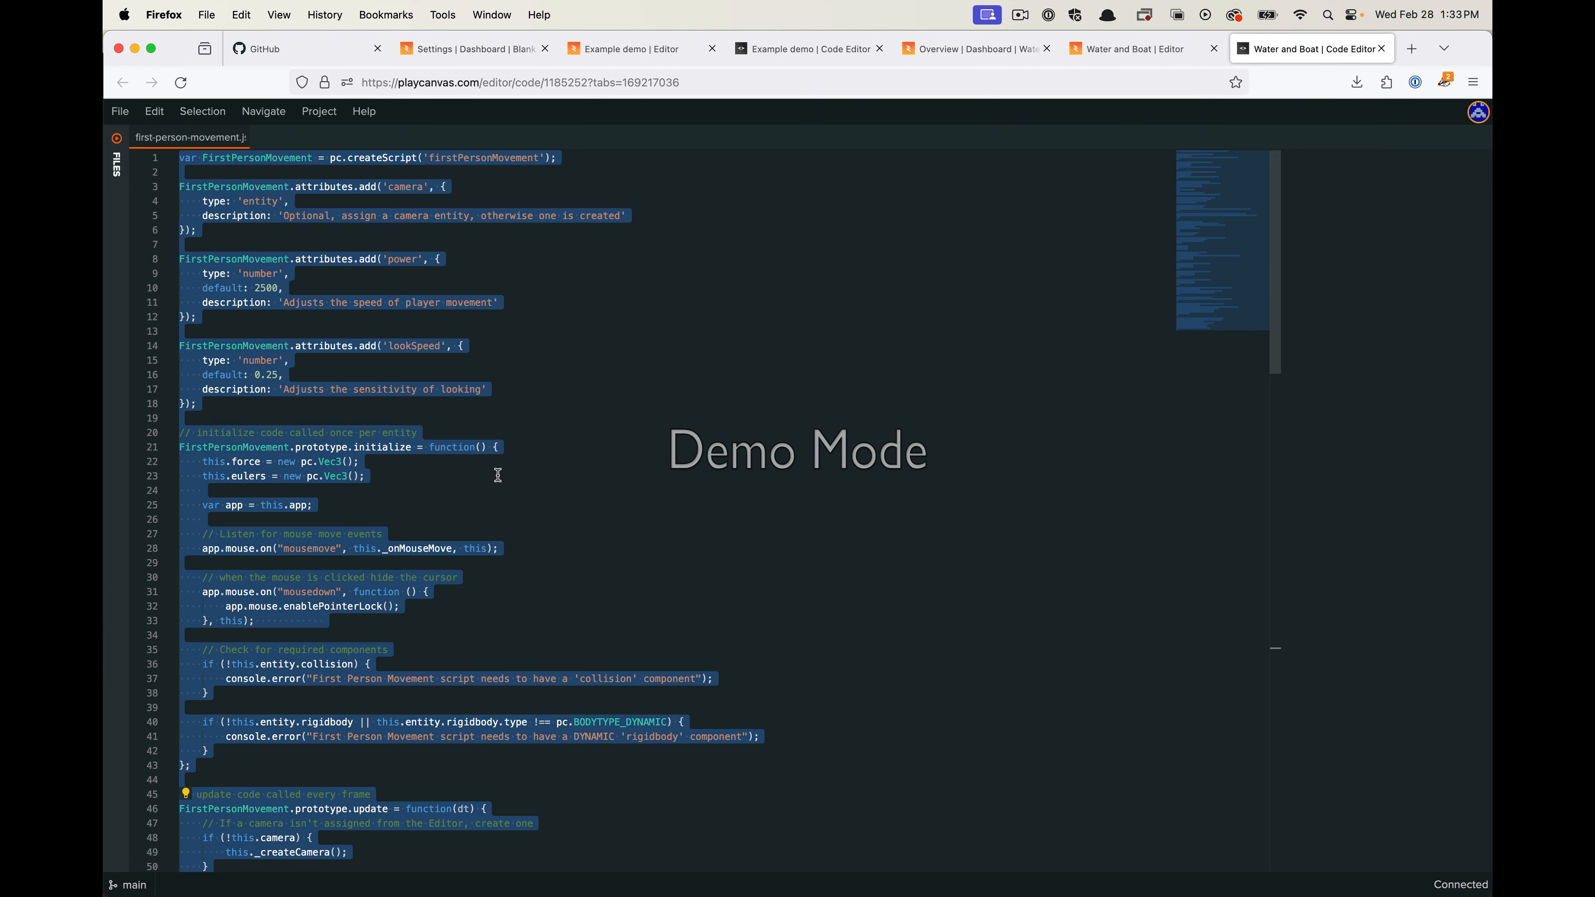
{"action": "left_click", "coordinate": [314, 453]}
{"action": "scroll", "coordinate": [377, 449], "scroll_direction": "down", "scroll_amount": 20}
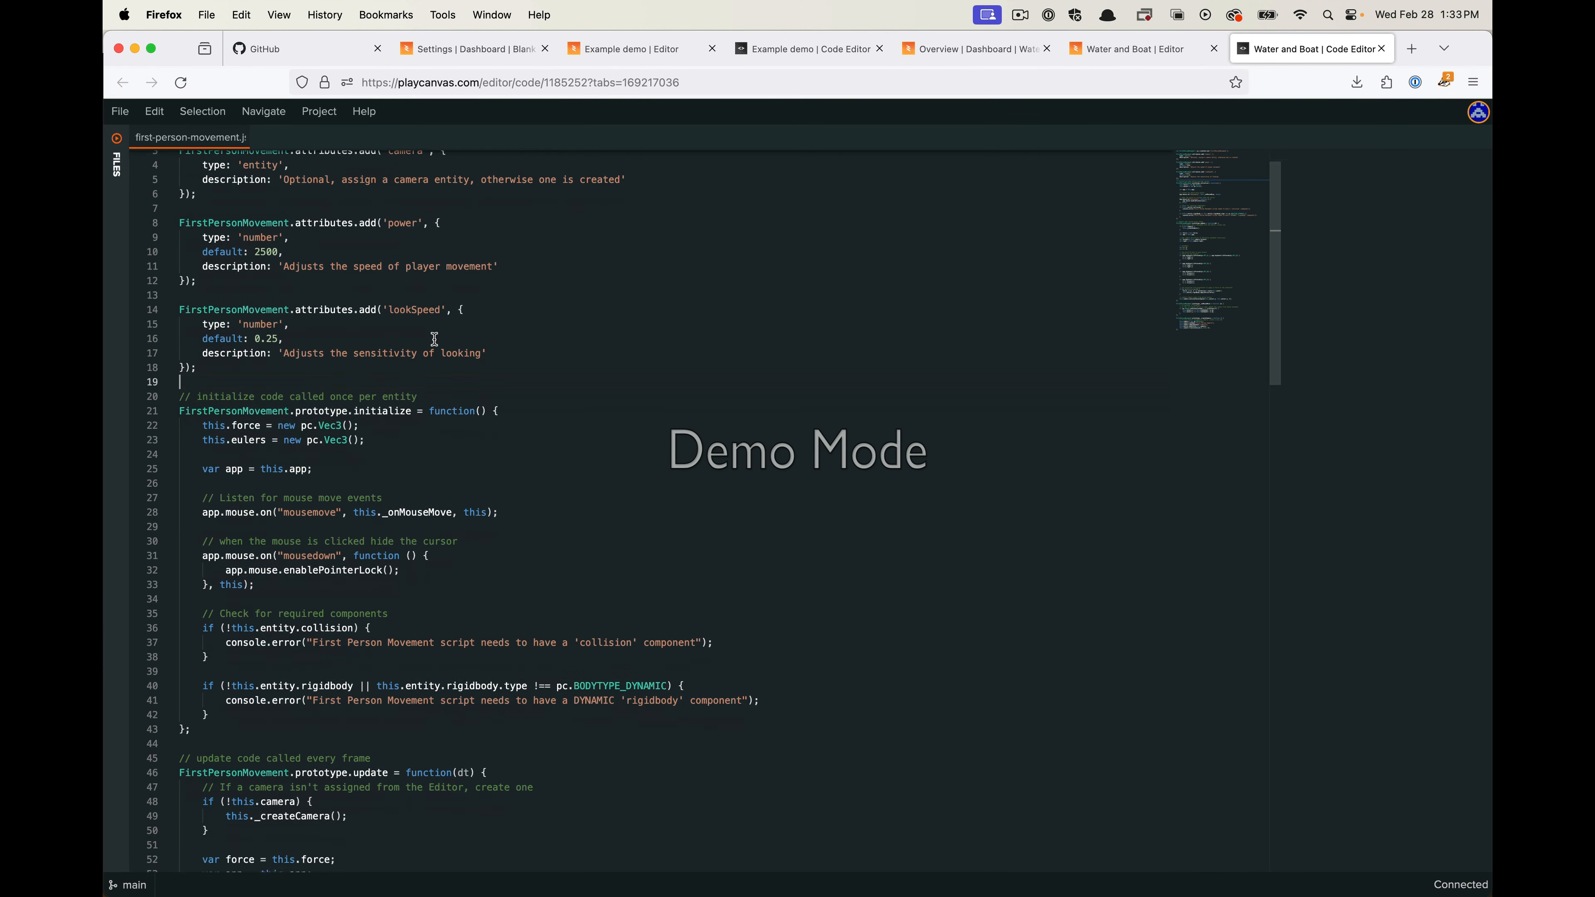
{"action": "scroll", "coordinate": [448, 443], "scroll_direction": "up", "scroll_amount": 20}
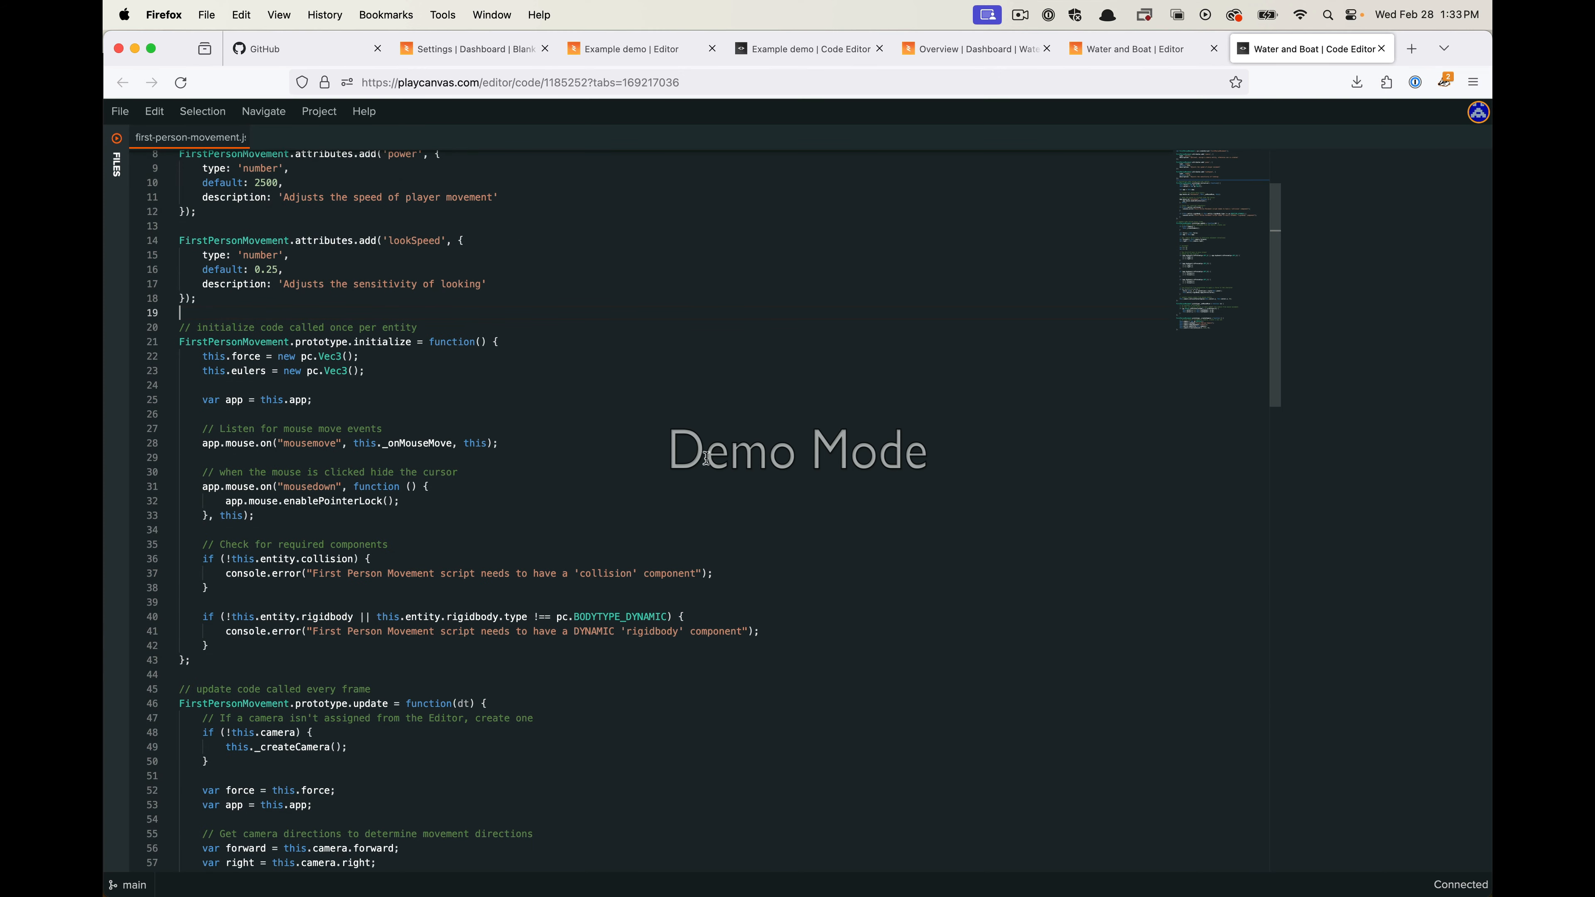
Replace the template code in the Example demo's firstPersonMovement.js with the copied movement code and save the file
{"action": "left_click", "coordinate": [1005, 49]}
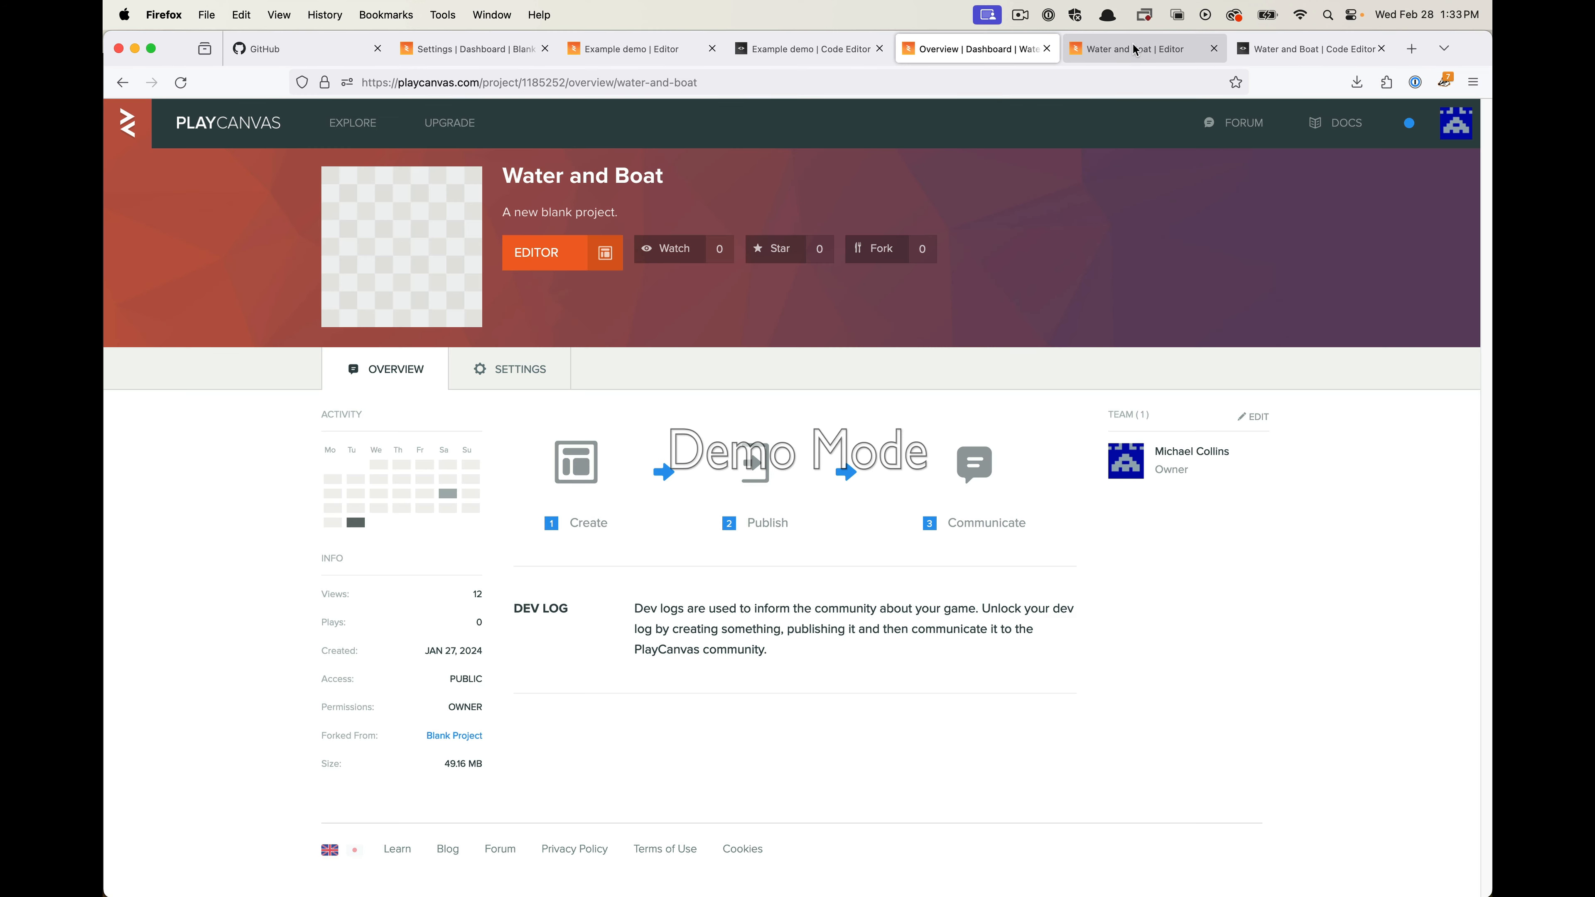
{"action": "left_click", "coordinate": [1136, 49]}
{"action": "left_click", "coordinate": [538, 39]}
{"action": "left_click", "coordinate": [629, 50]}
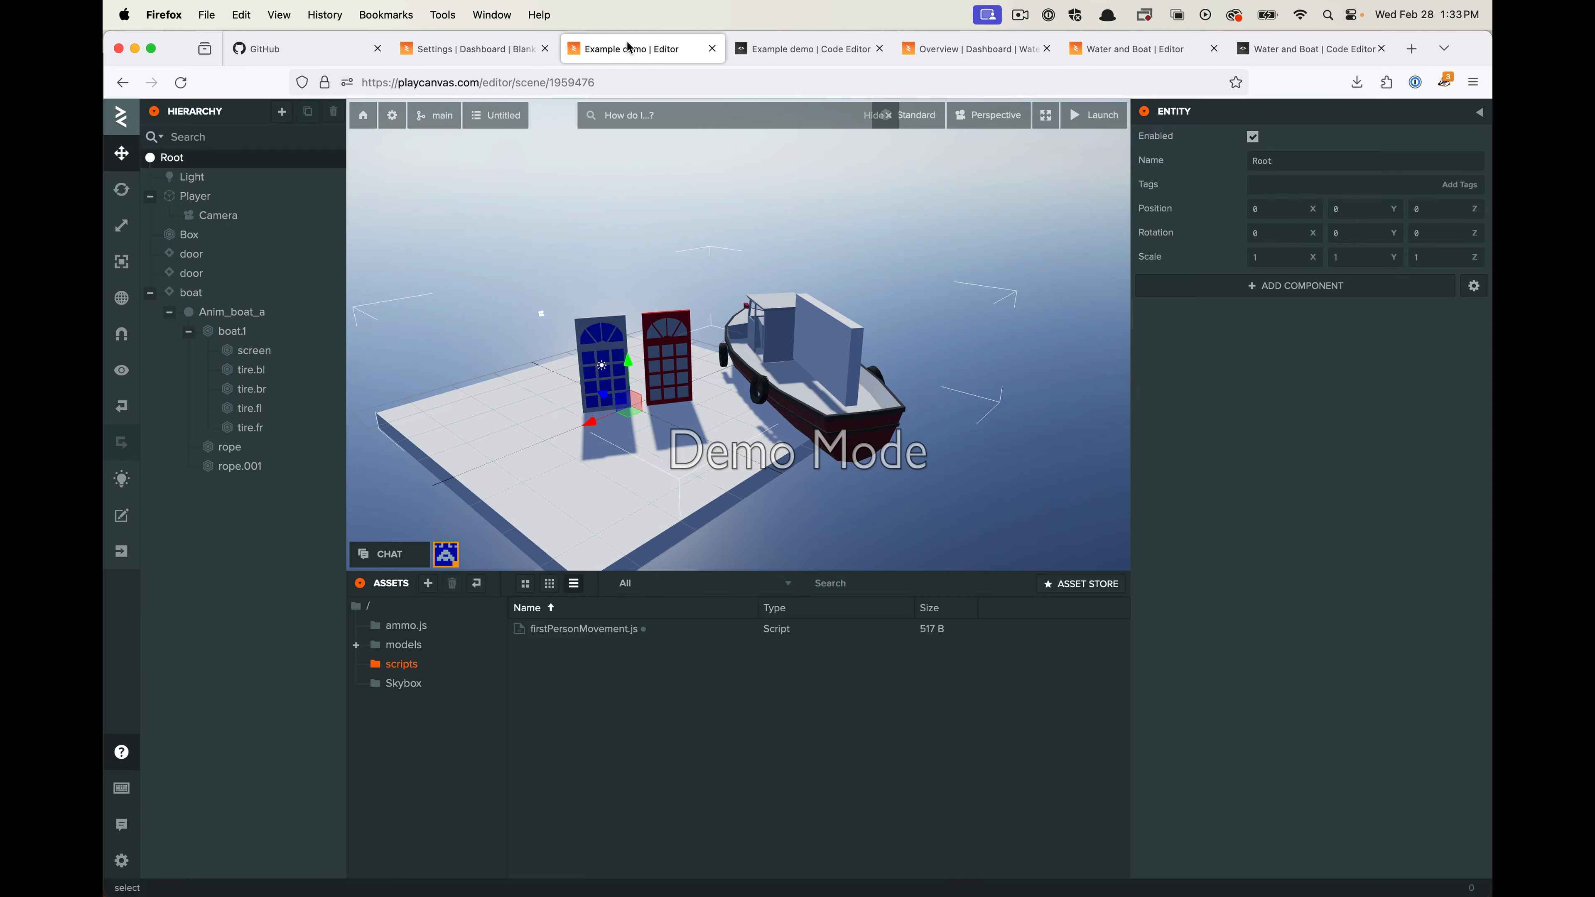
{"action": "left_click", "coordinate": [576, 634]}
{"action": "left_click", "coordinate": [804, 49]}
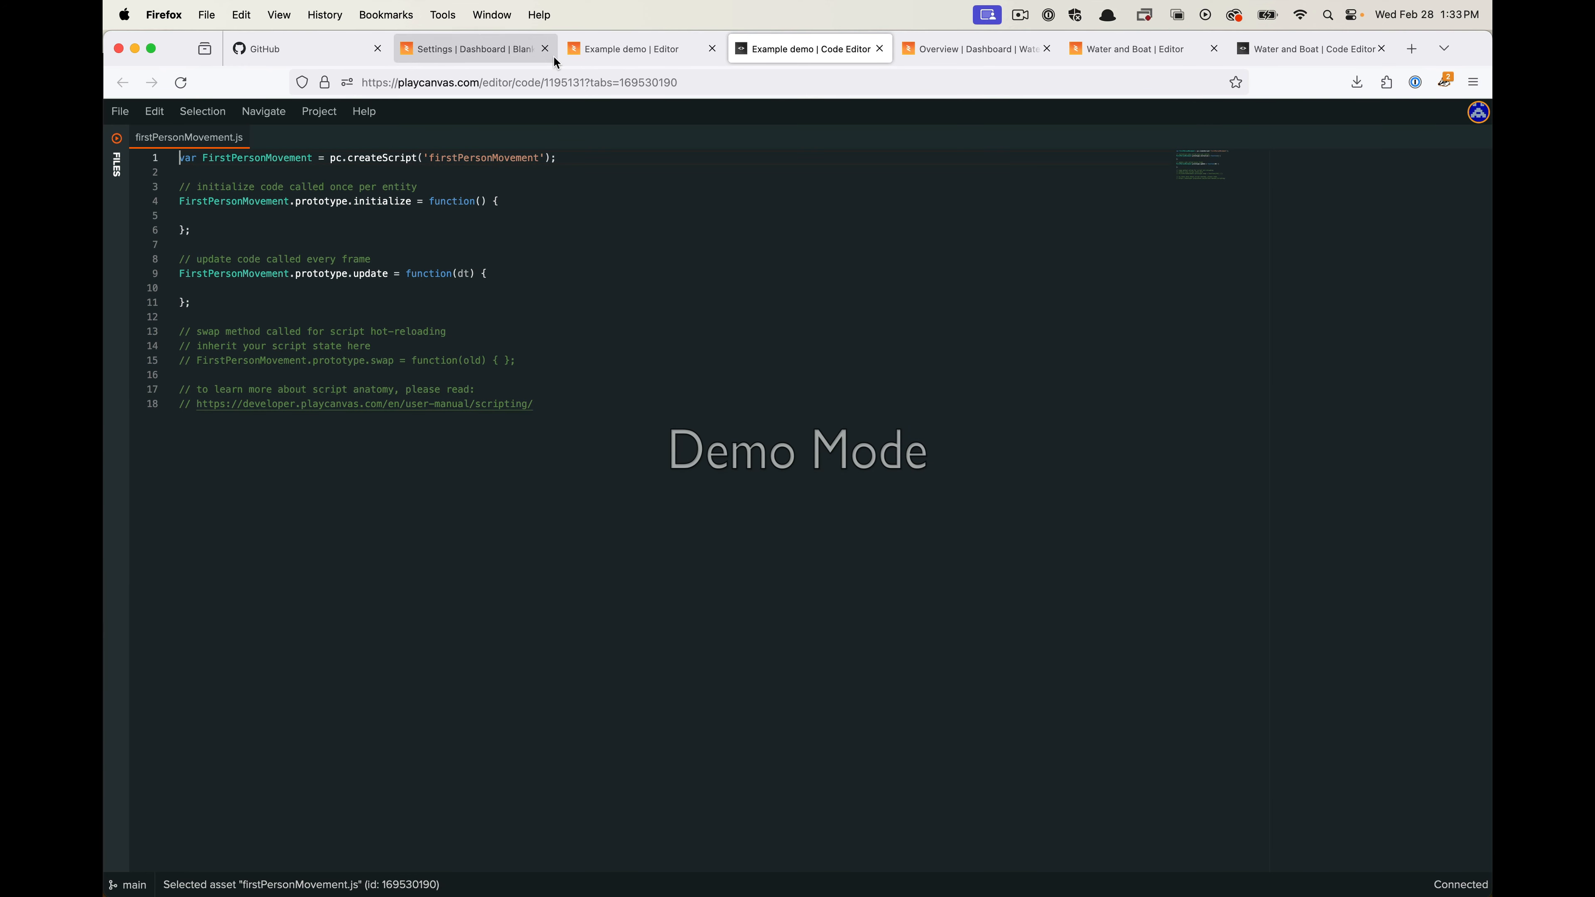
{"action": "key", "text": "super+a"}
{"action": "key", "text": "super+v"}
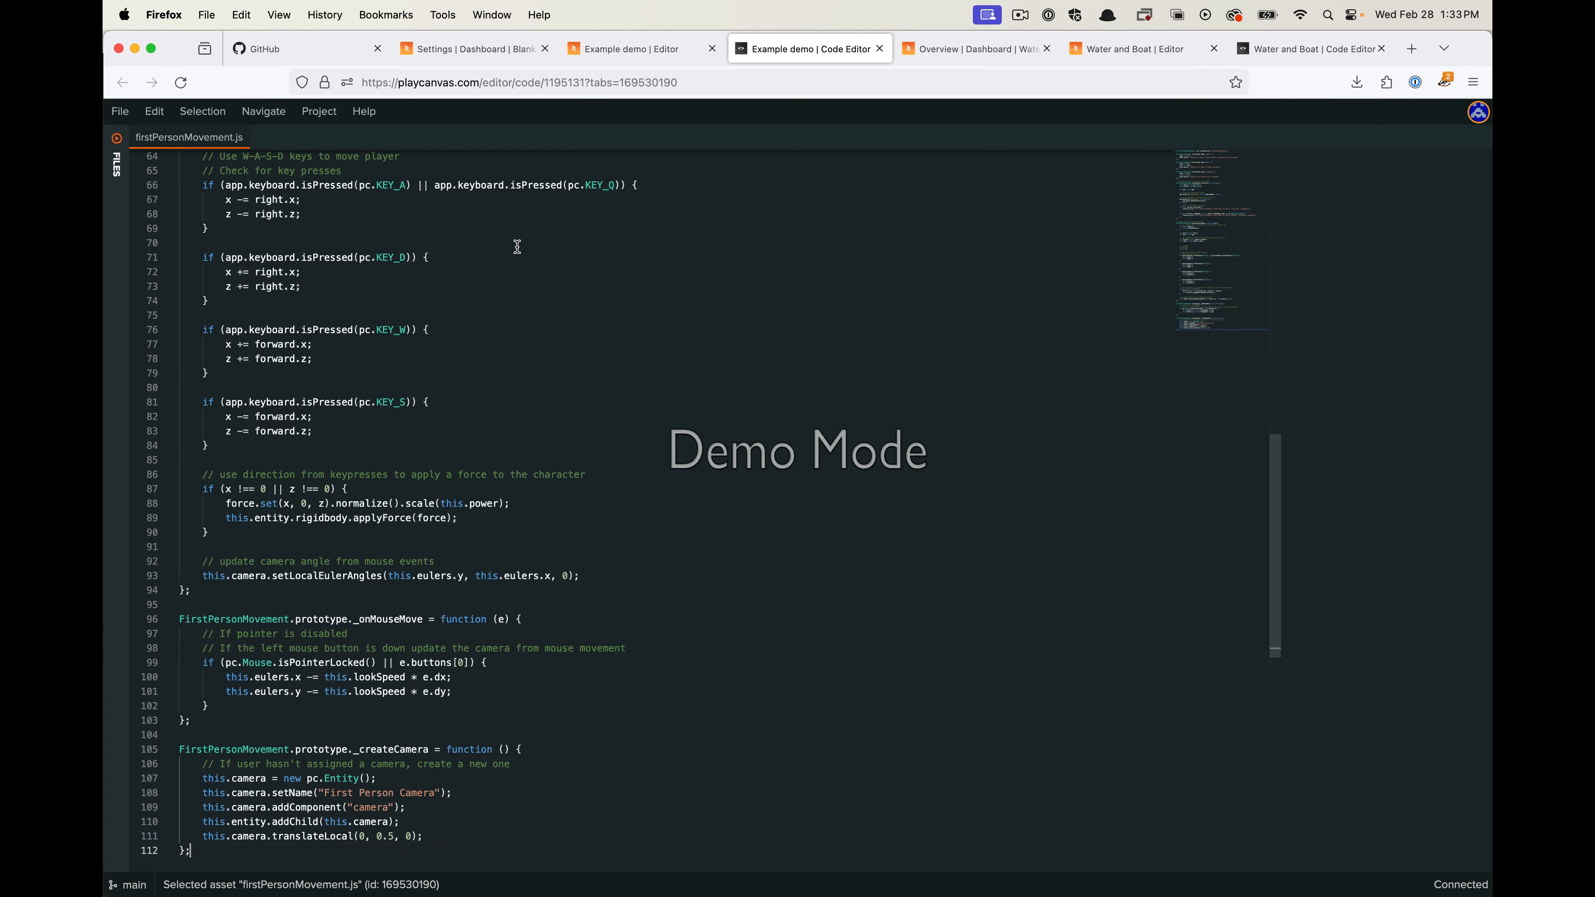
{"action": "left_click", "coordinate": [564, 410]}
{"action": "key", "text": "super+s"}
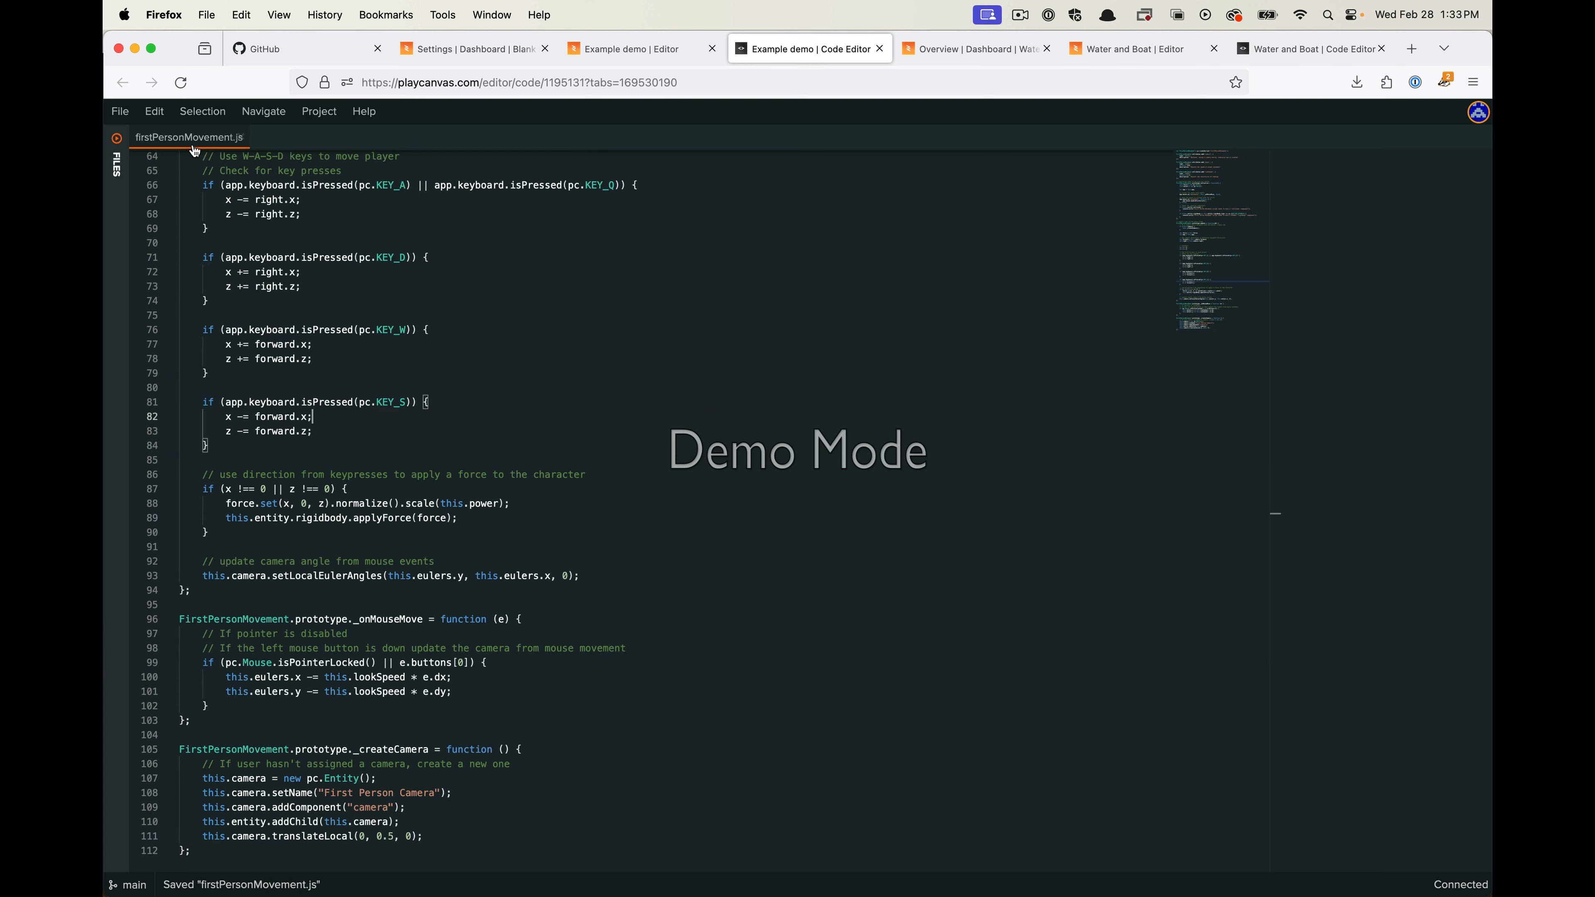
Add a Script component to the Example demo's Player entity and attach the firstPersonMovement script to it
{"action": "left_click", "coordinate": [653, 50]}
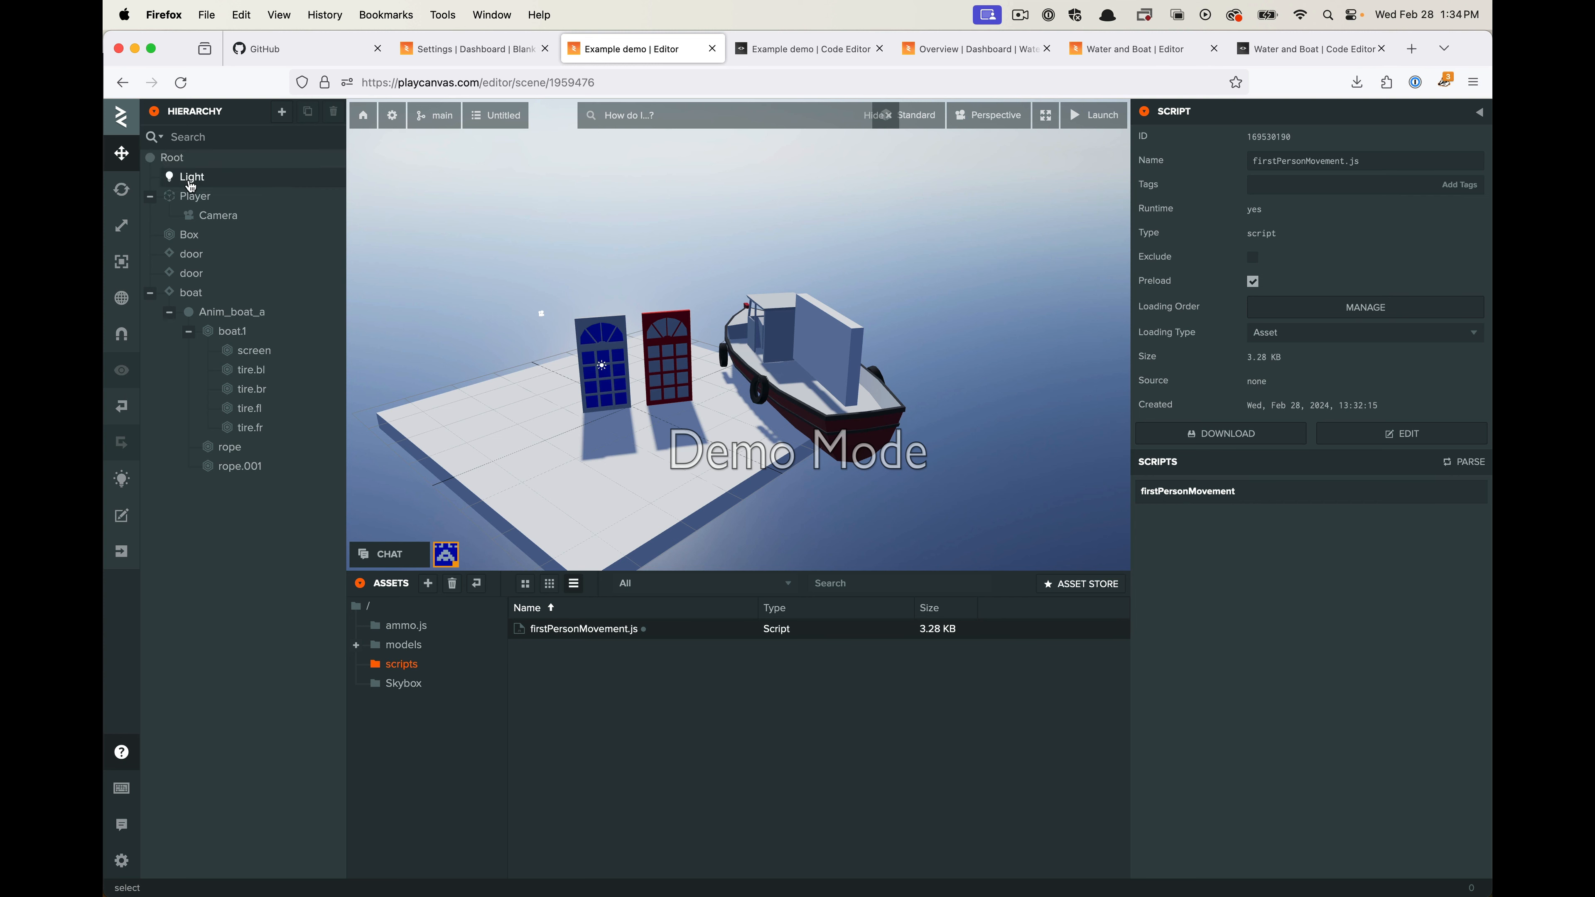
{"action": "left_click", "coordinate": [232, 203]}
{"action": "mouse_move", "coordinate": [1277, 490]}
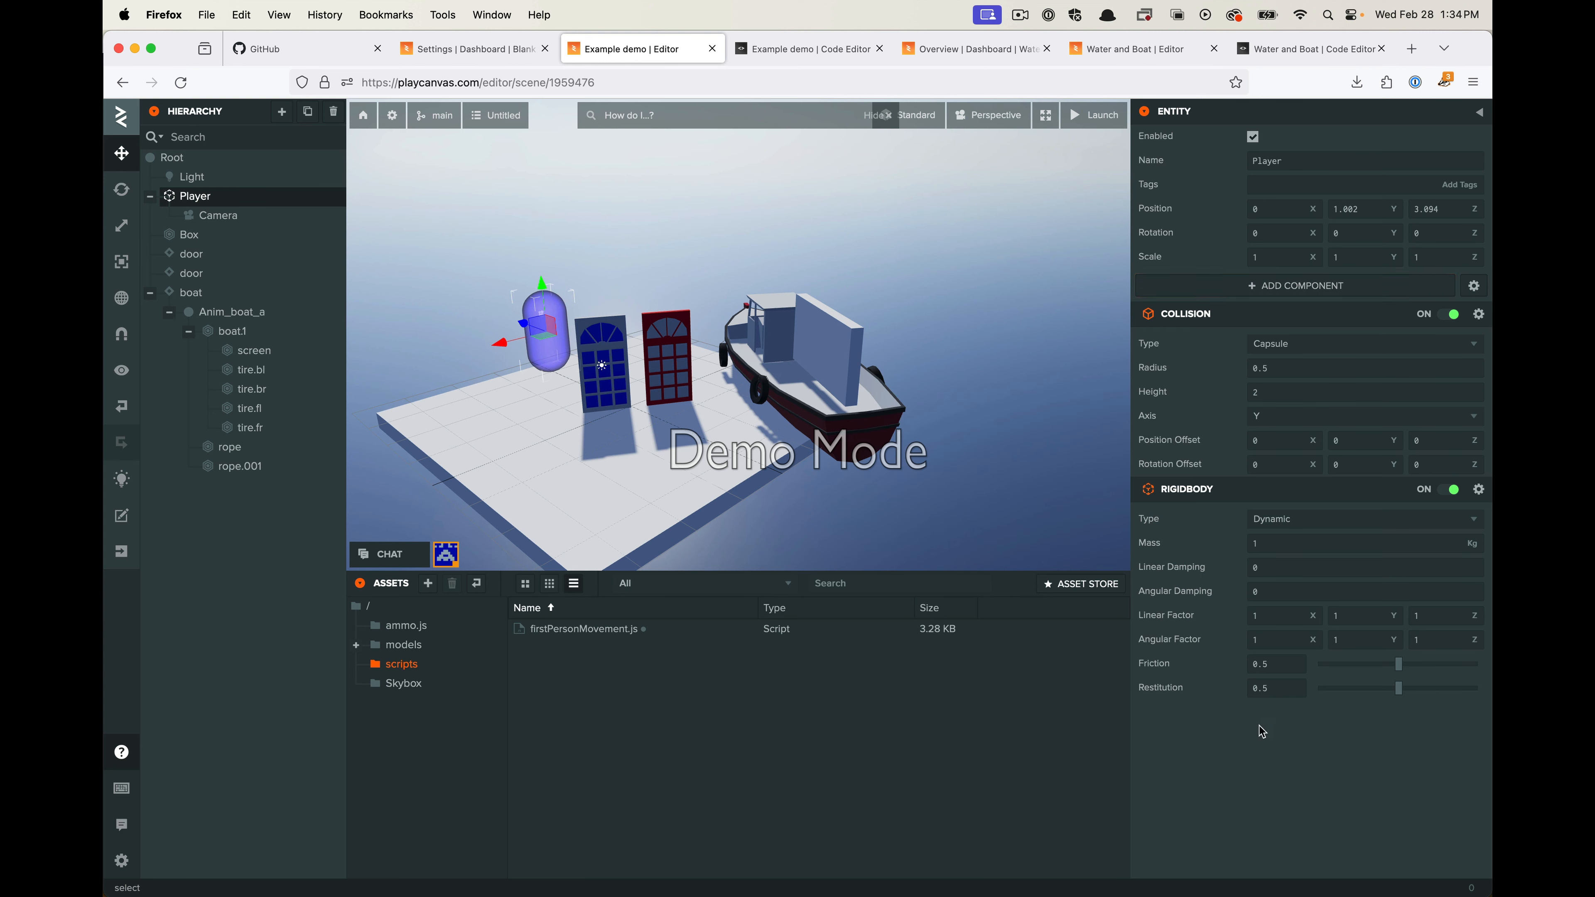
{"action": "left_click", "coordinate": [1312, 291]}
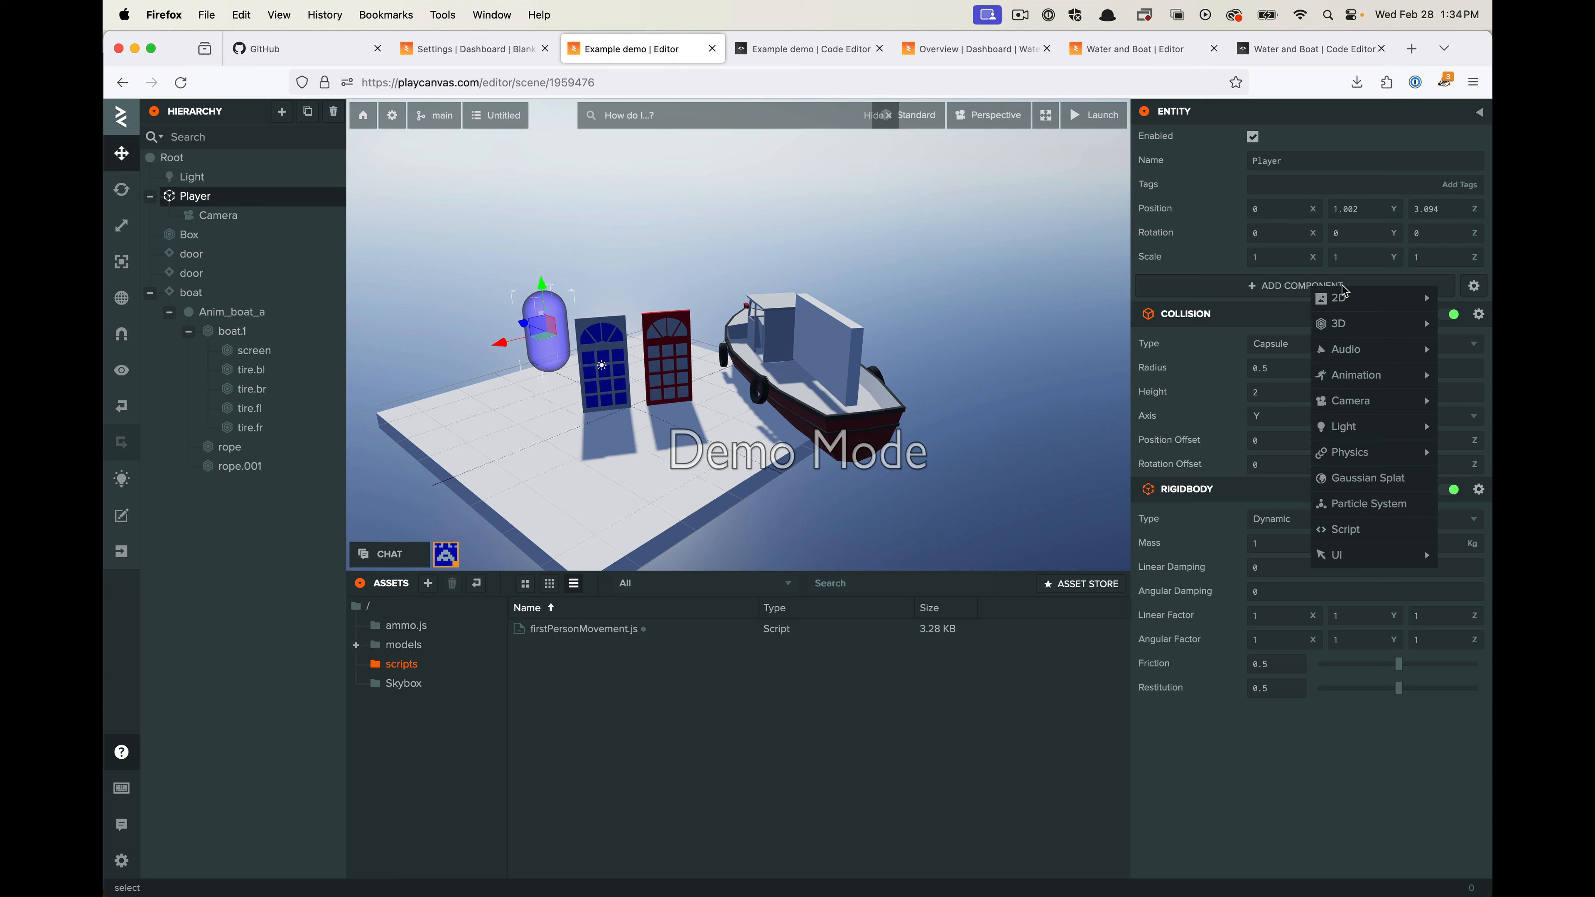
{"action": "mouse_move", "coordinate": [1372, 432]}
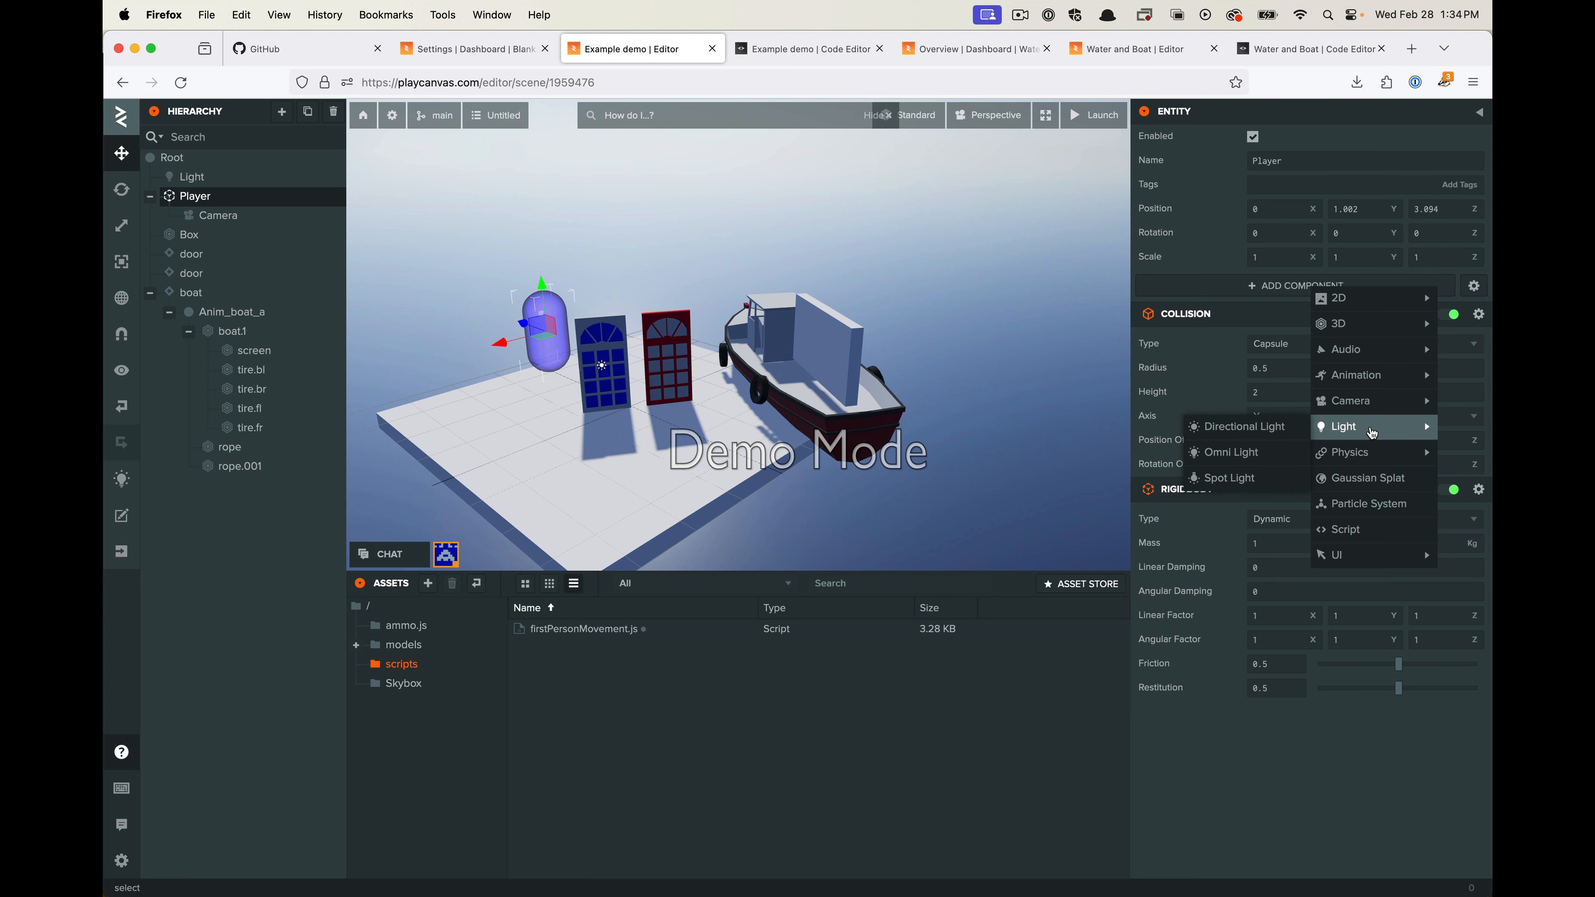
{"action": "left_click", "coordinate": [1380, 535]}
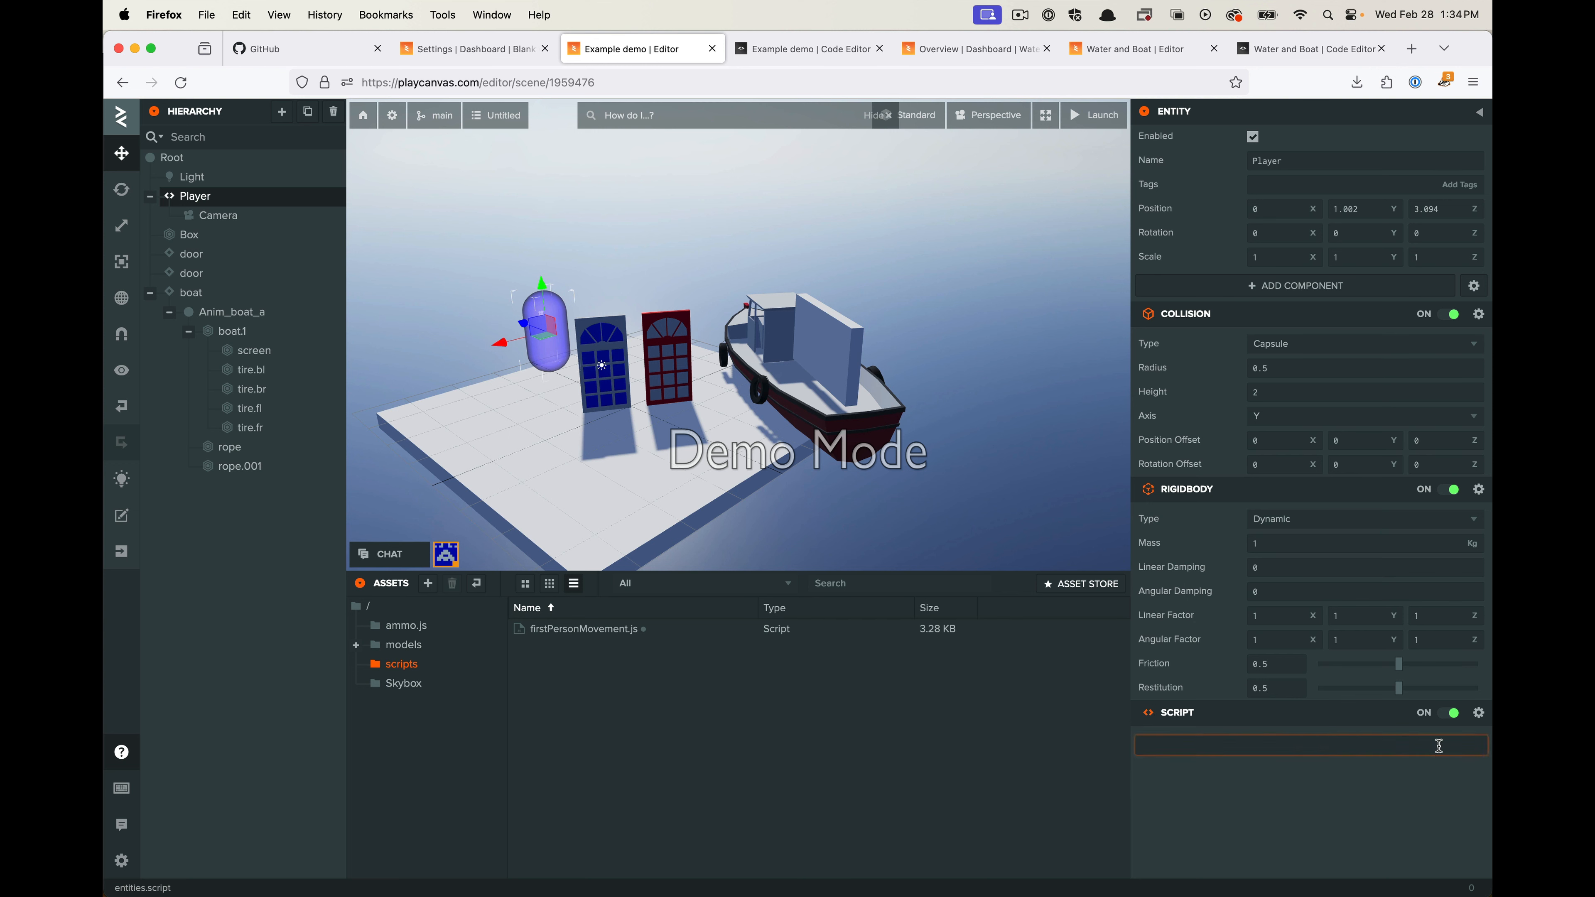
{"action": "left_click", "coordinate": [1438, 745]}
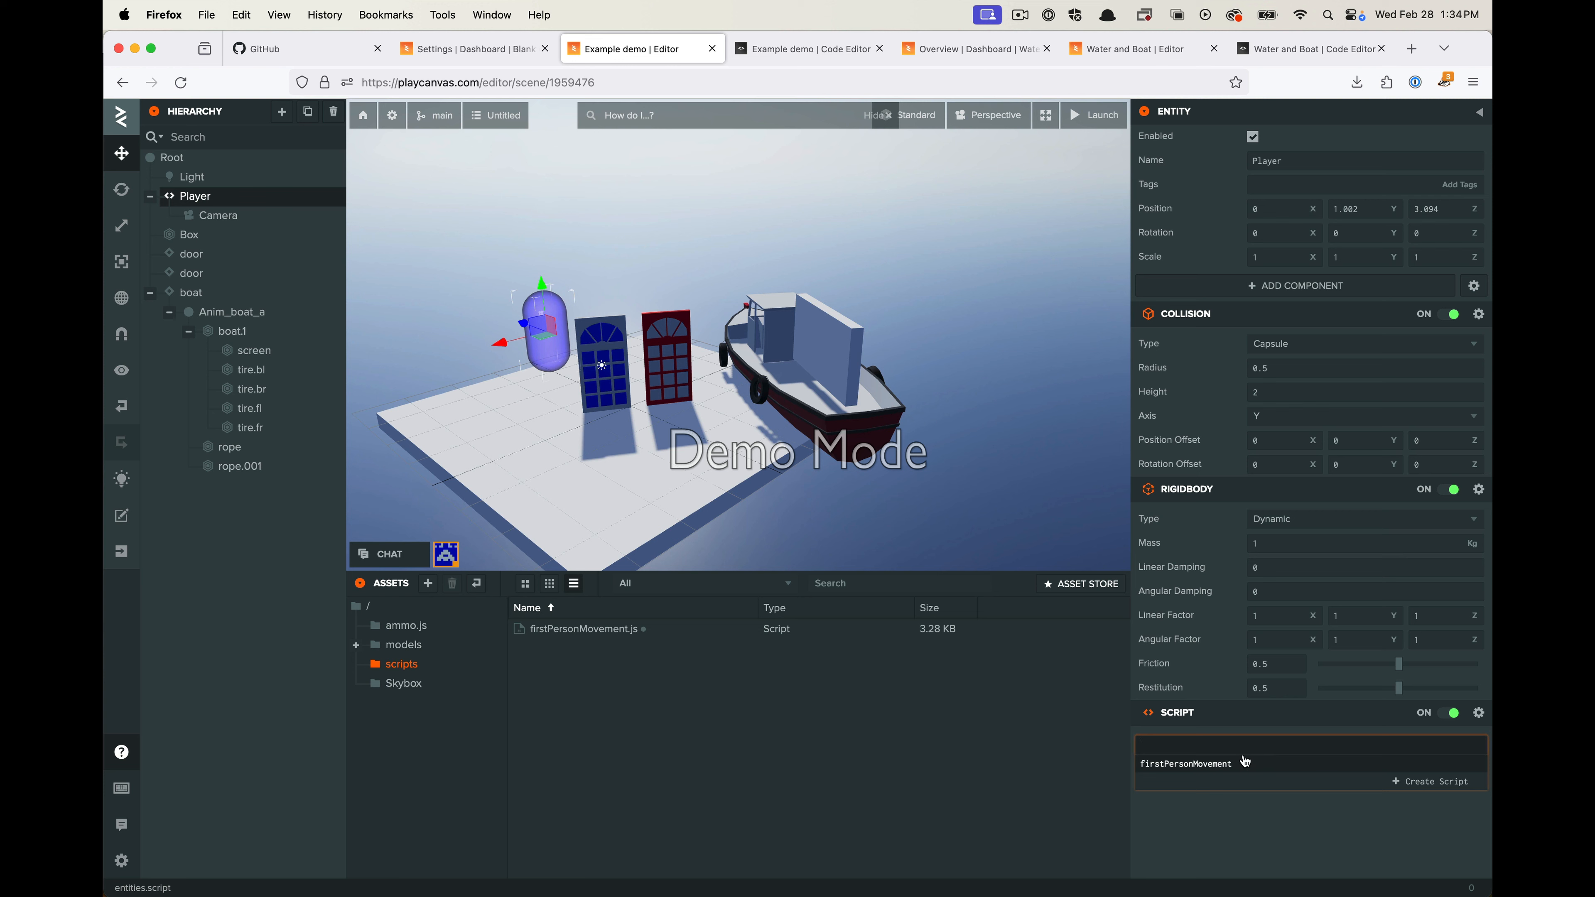
{"action": "left_click", "coordinate": [1267, 773]}
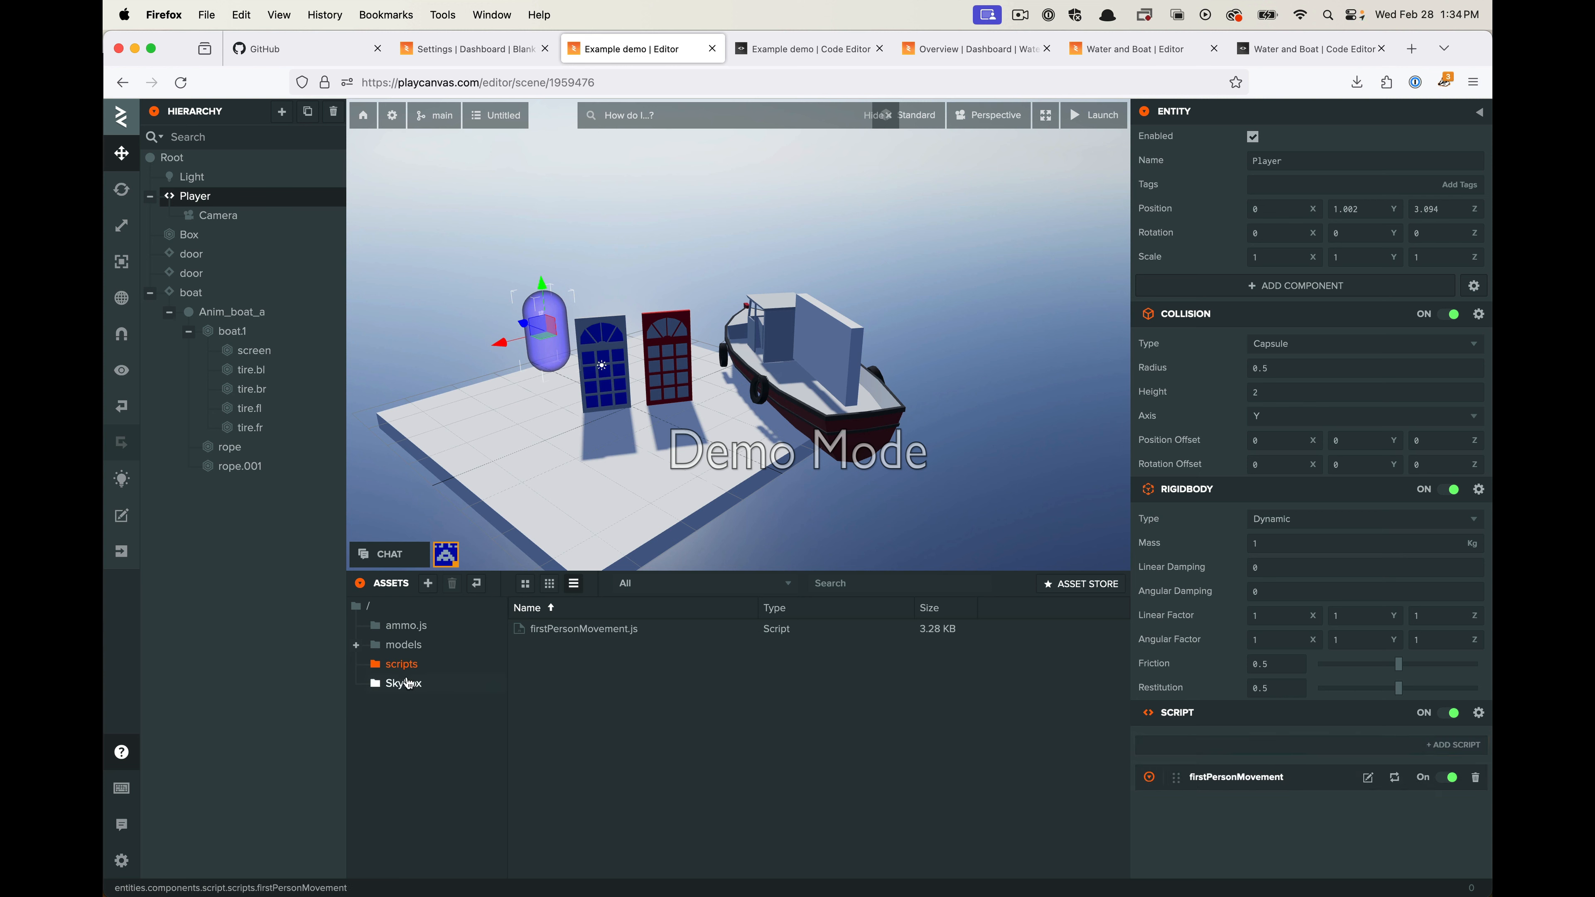
Launch the Example demo scene, test the first-person movement and close the launched scene
{"action": "left_click", "coordinate": [1094, 116]}
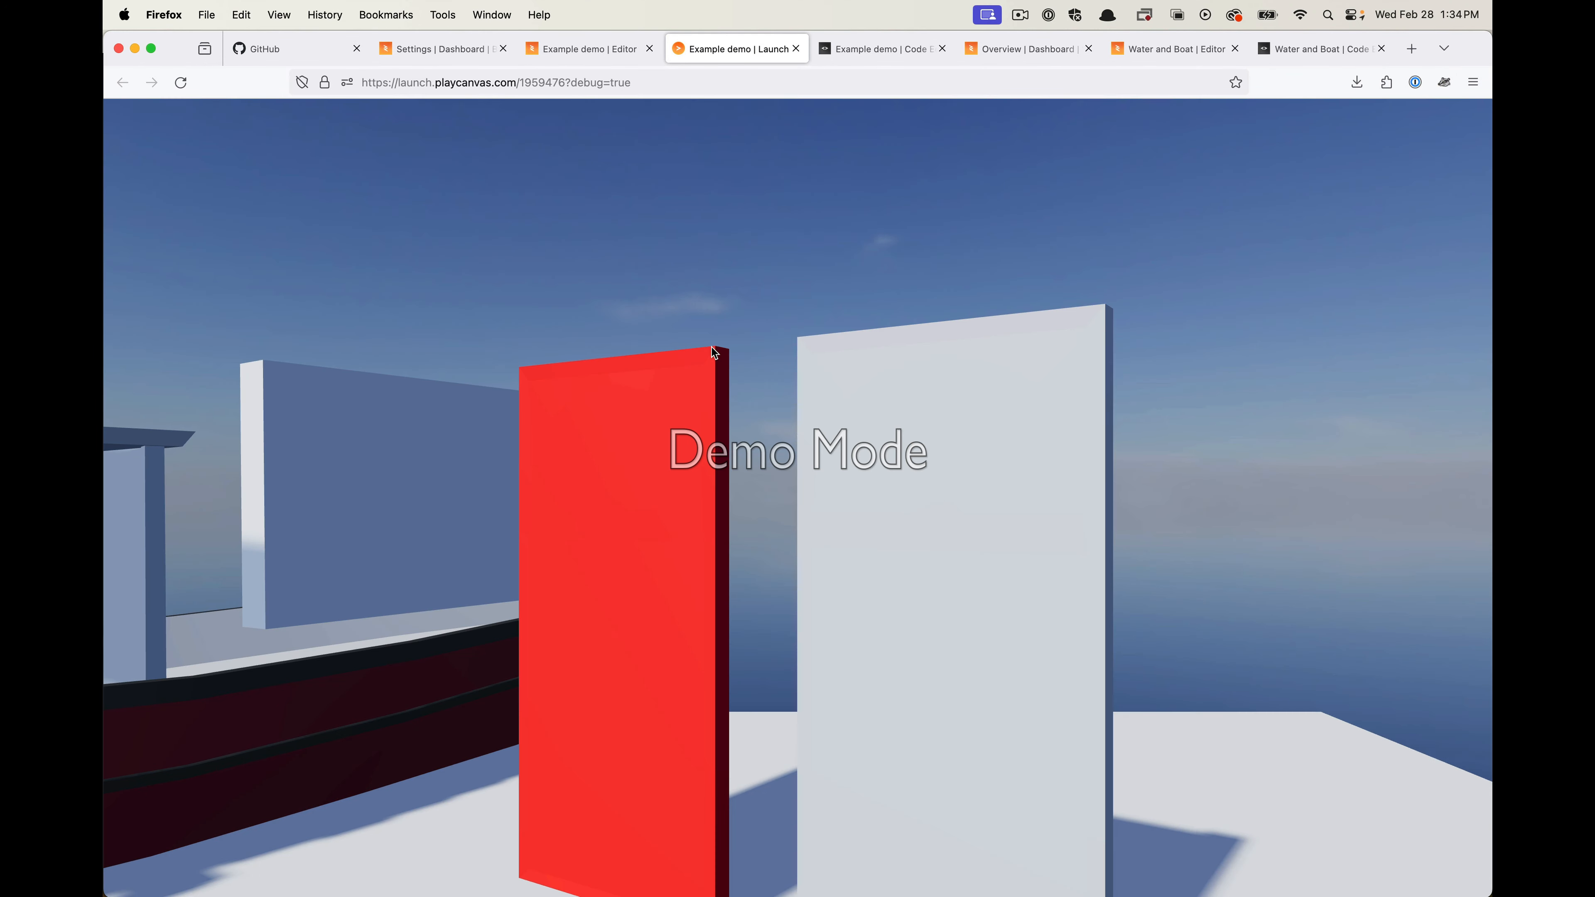
{"action": "left_click", "coordinate": [711, 347]}
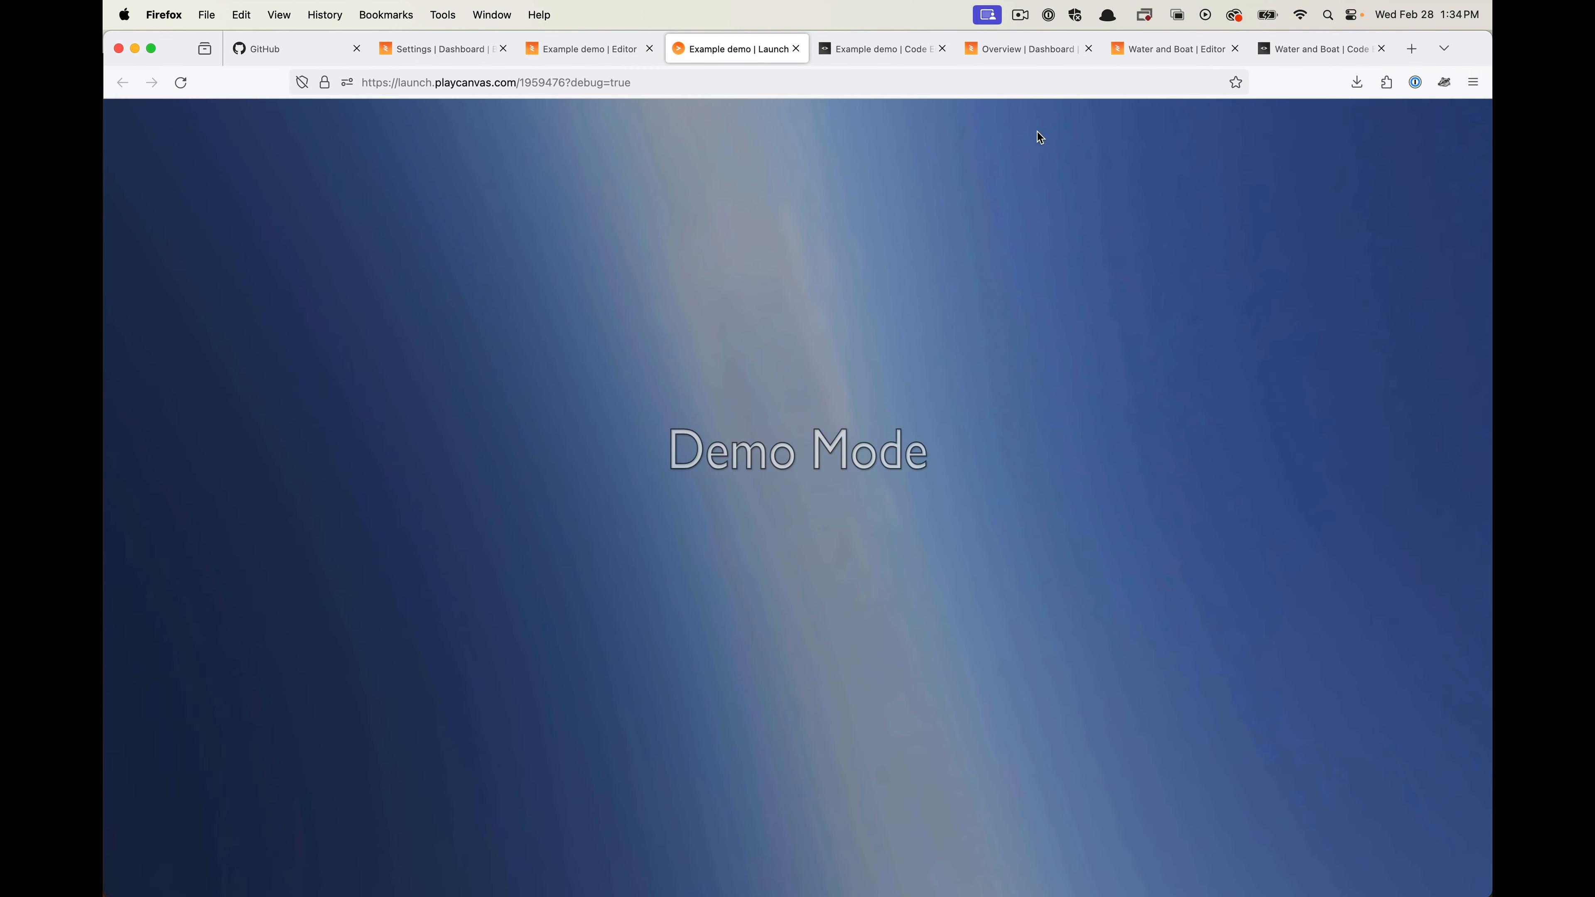
{"action": "left_click", "coordinate": [795, 50]}
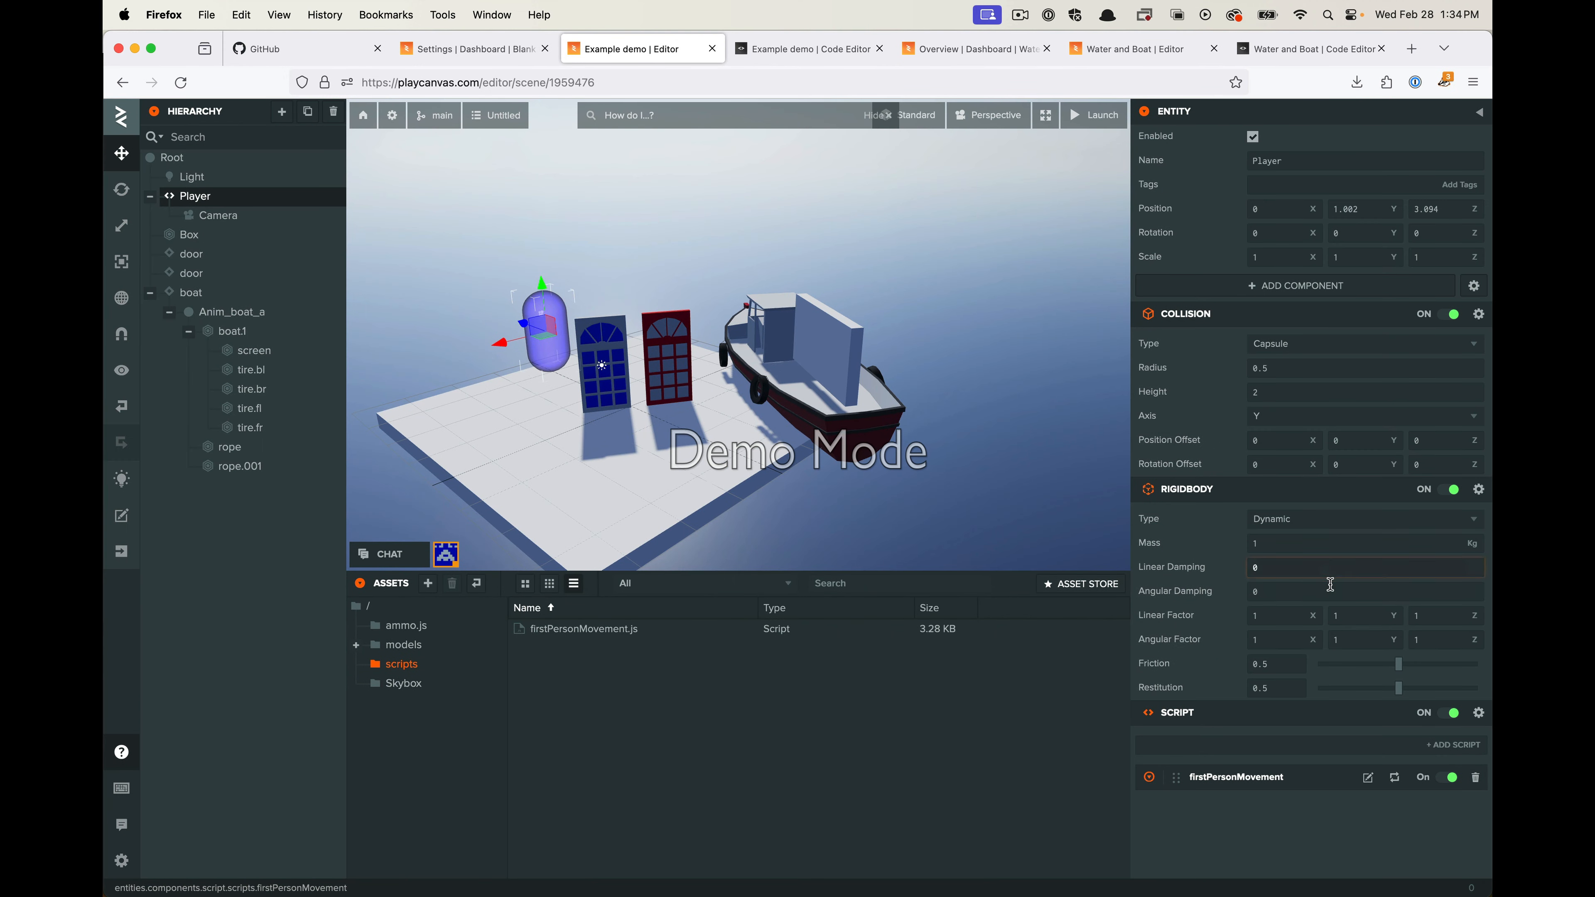
Review the Water and Boat Player's rigidbody and script values for reference, and return to the Example demo scene
{"action": "left_click", "coordinate": [1271, 544]}
{"action": "left_click", "coordinate": [1110, 57]}
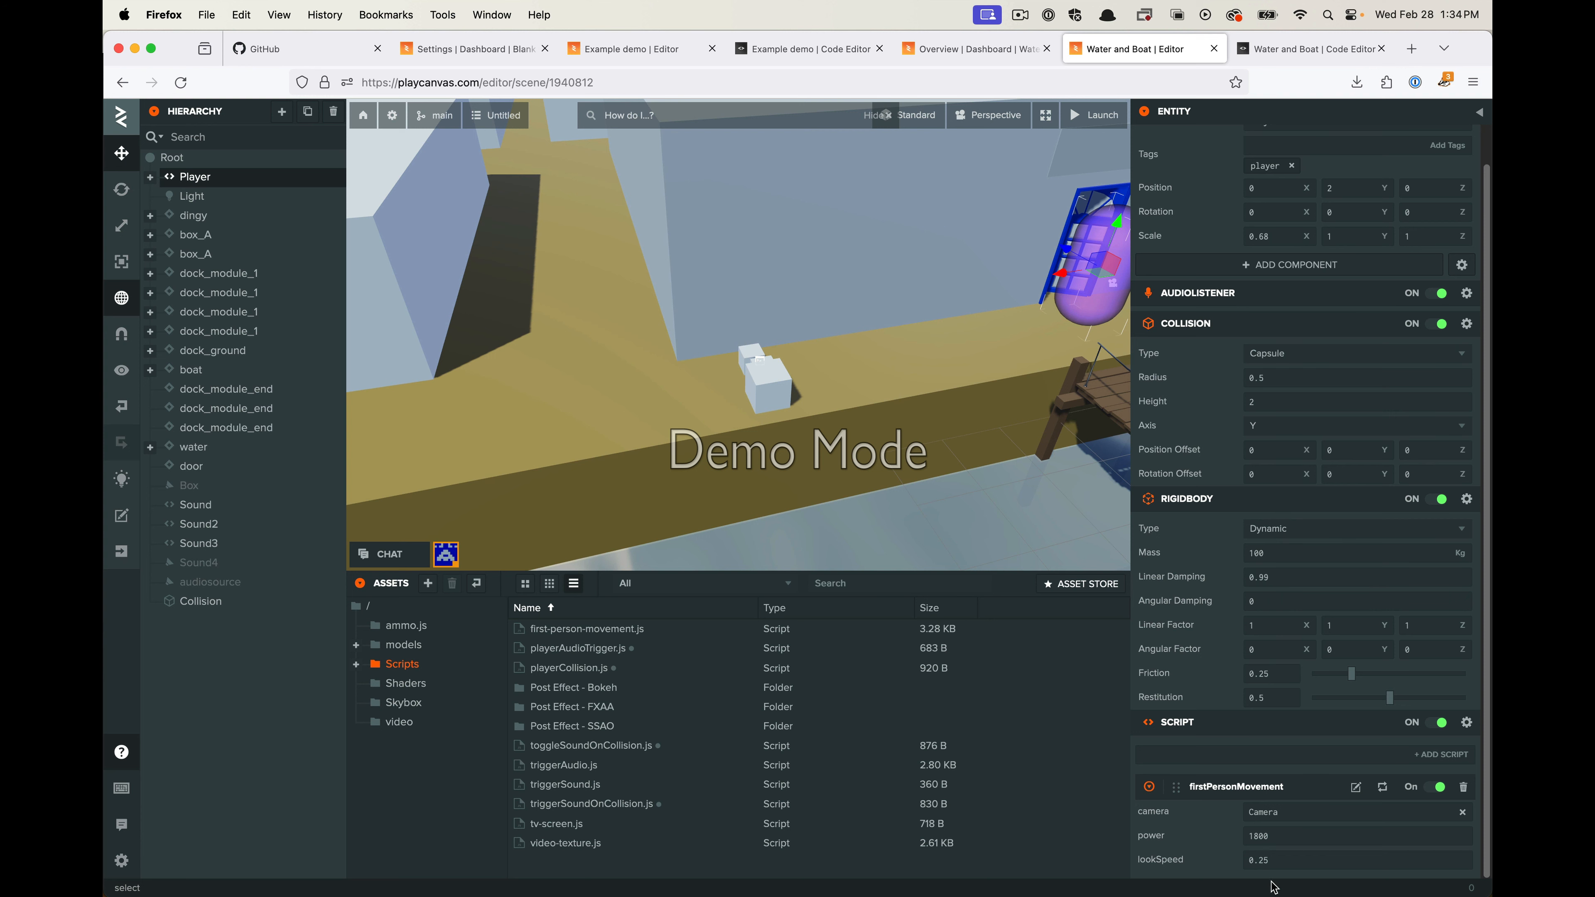
{"action": "left_click", "coordinate": [530, 50]}
{"action": "left_click", "coordinate": [626, 49]}
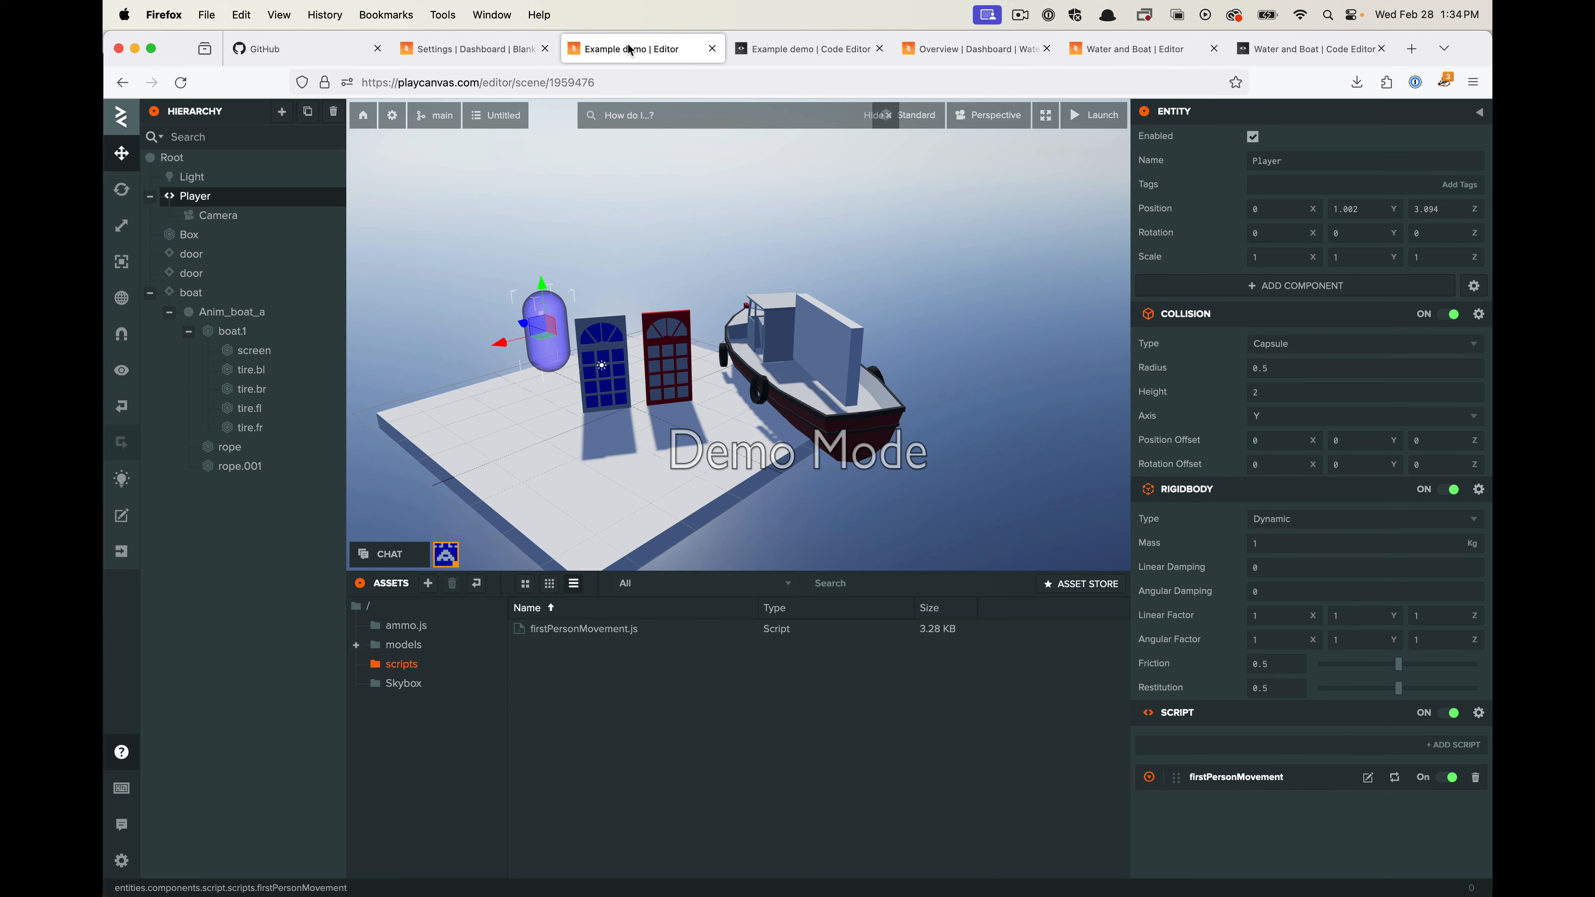
Parse the Player's firstPersonMovement script, assign the Camera entity to its camera attribute and set power to 800
{"action": "left_click", "coordinate": [1404, 784]}
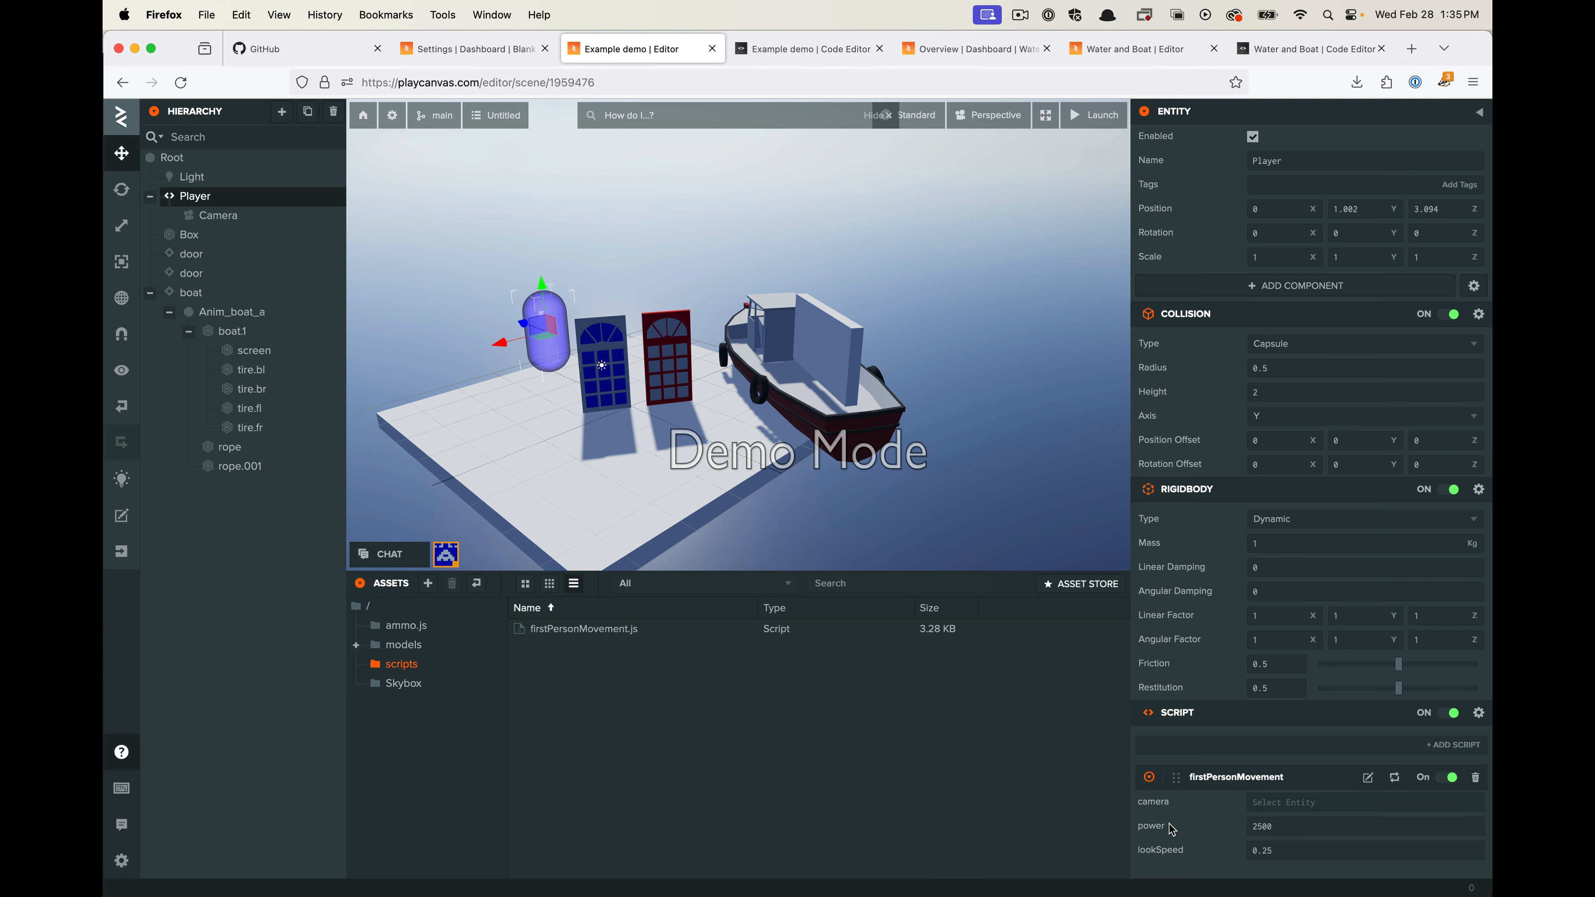
{"action": "left_click", "coordinate": [1303, 810]}
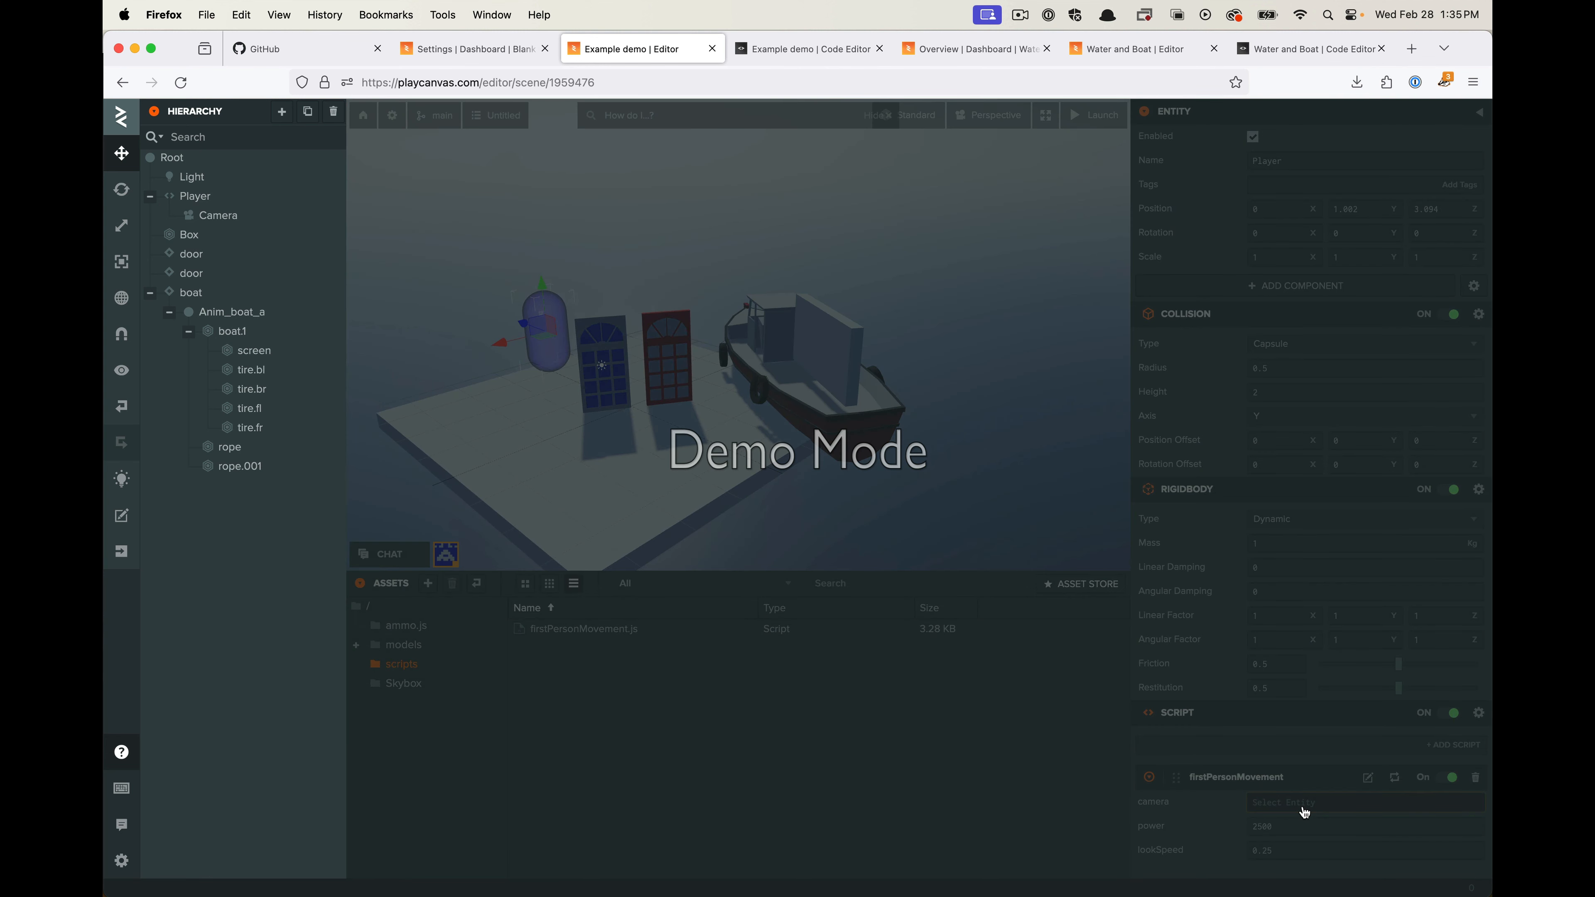
{"action": "left_click", "coordinate": [233, 217]}
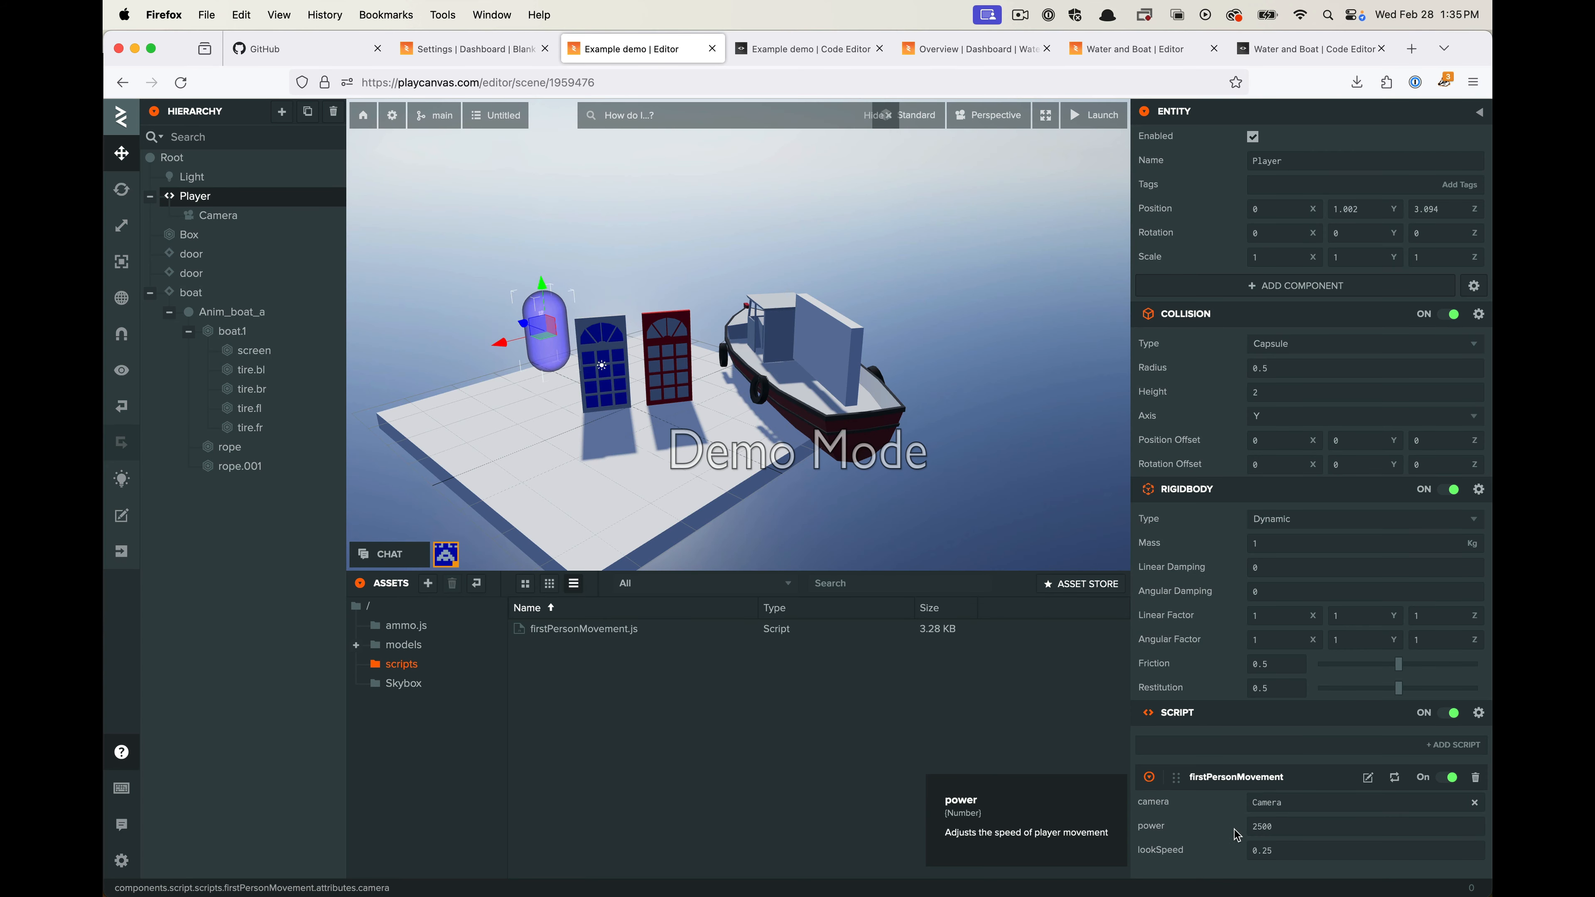
{"action": "left_click", "coordinate": [1262, 827]}
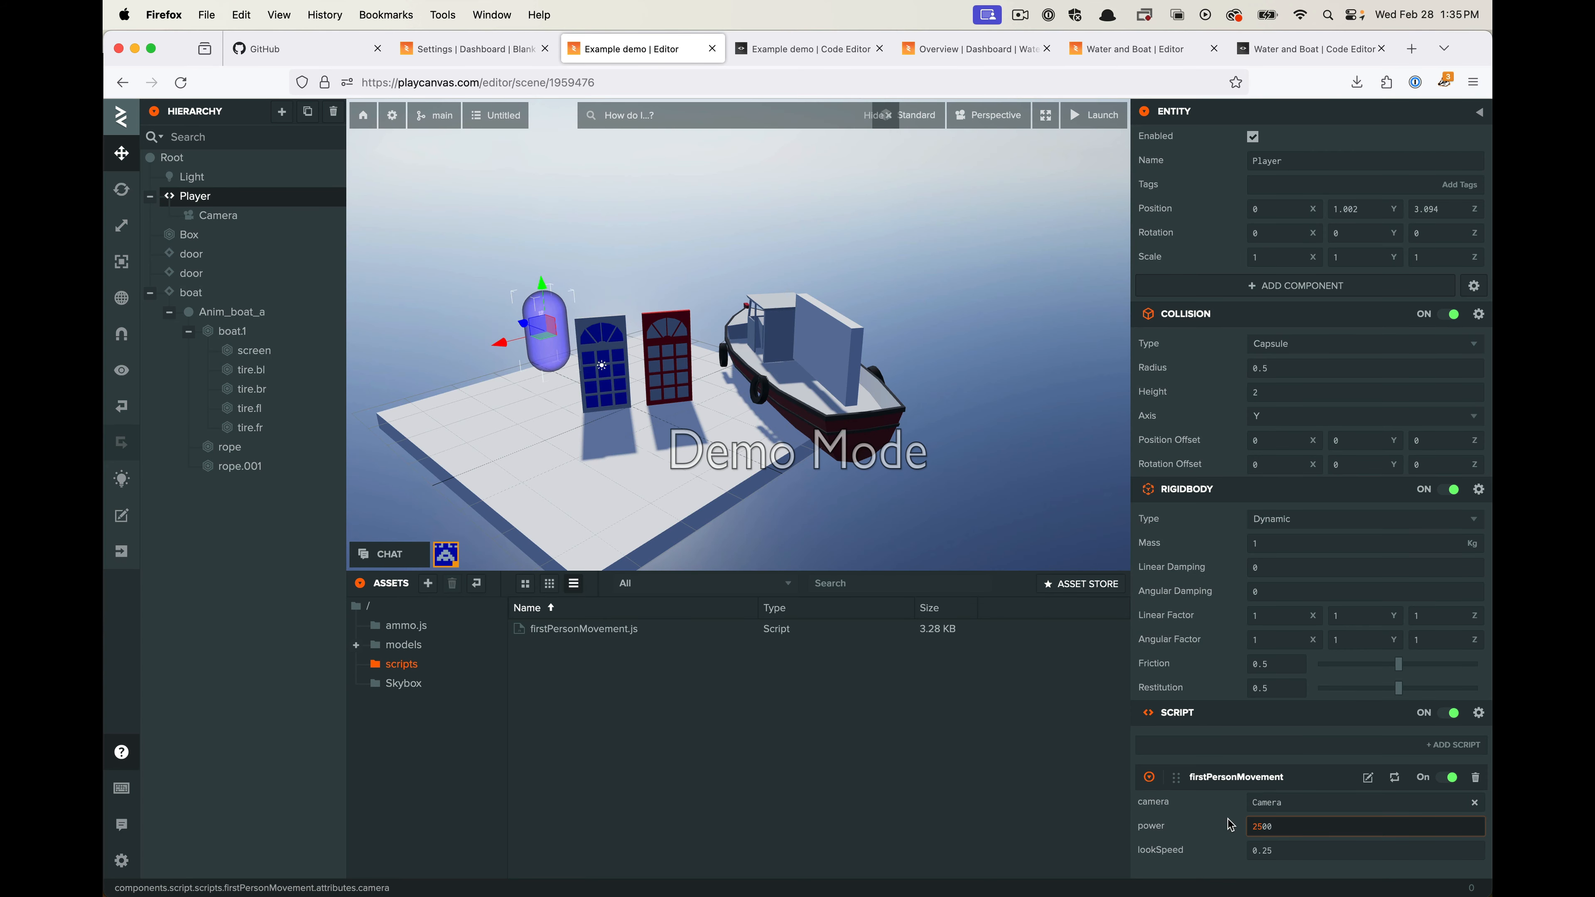
{"action": "key", "text": "Return"}
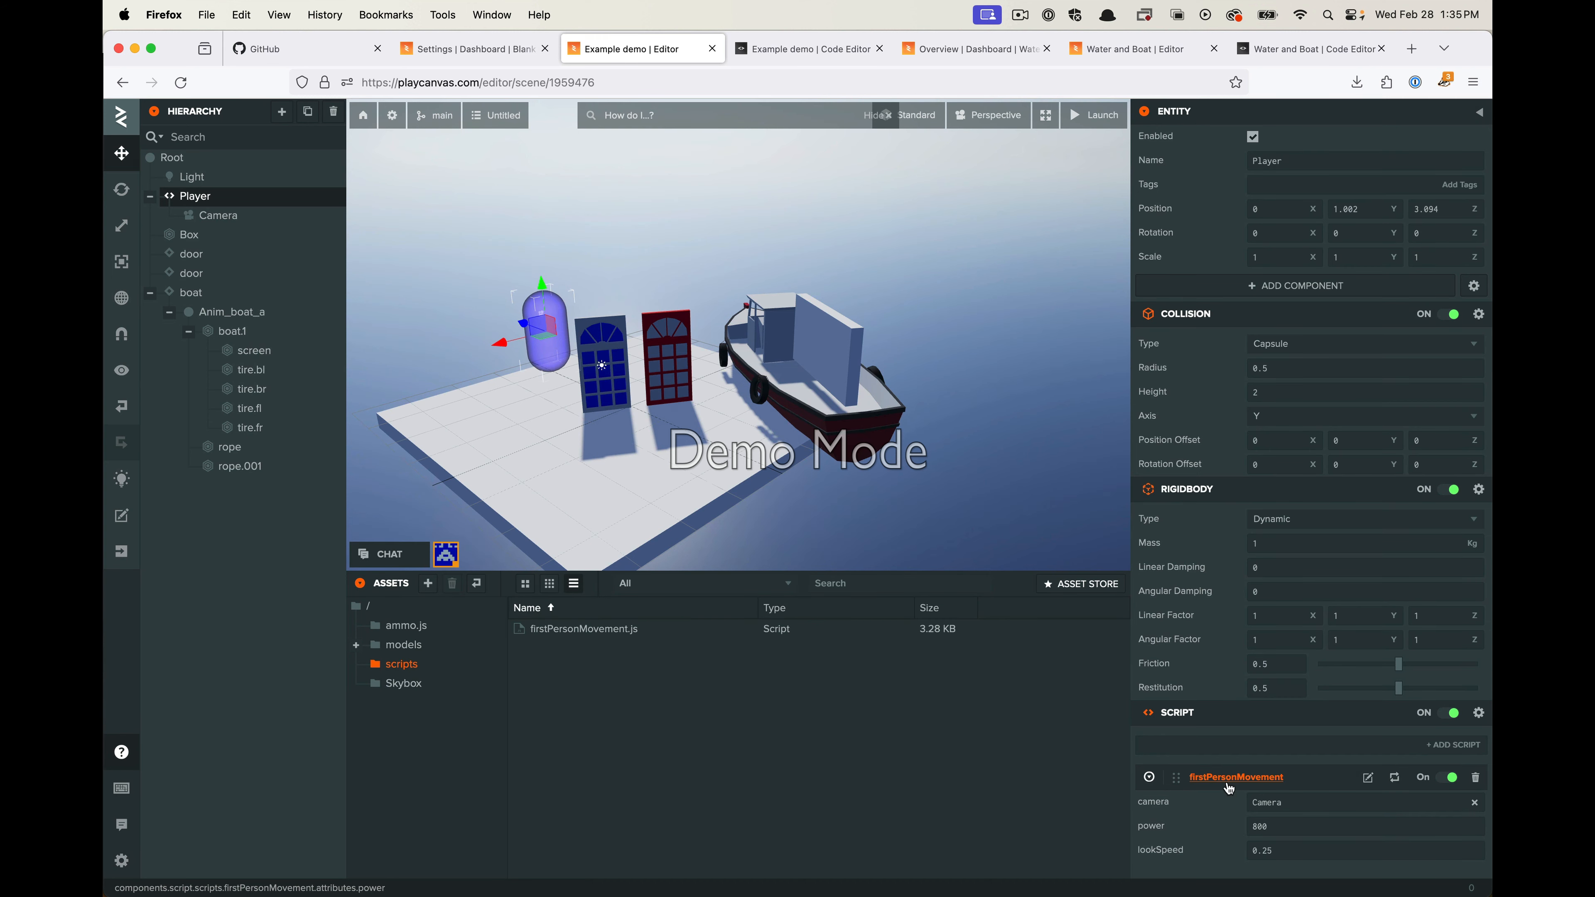
Launch the scene to test the movement with the assigned camera and new power, and close the launched scene
{"action": "left_click", "coordinate": [1102, 115]}
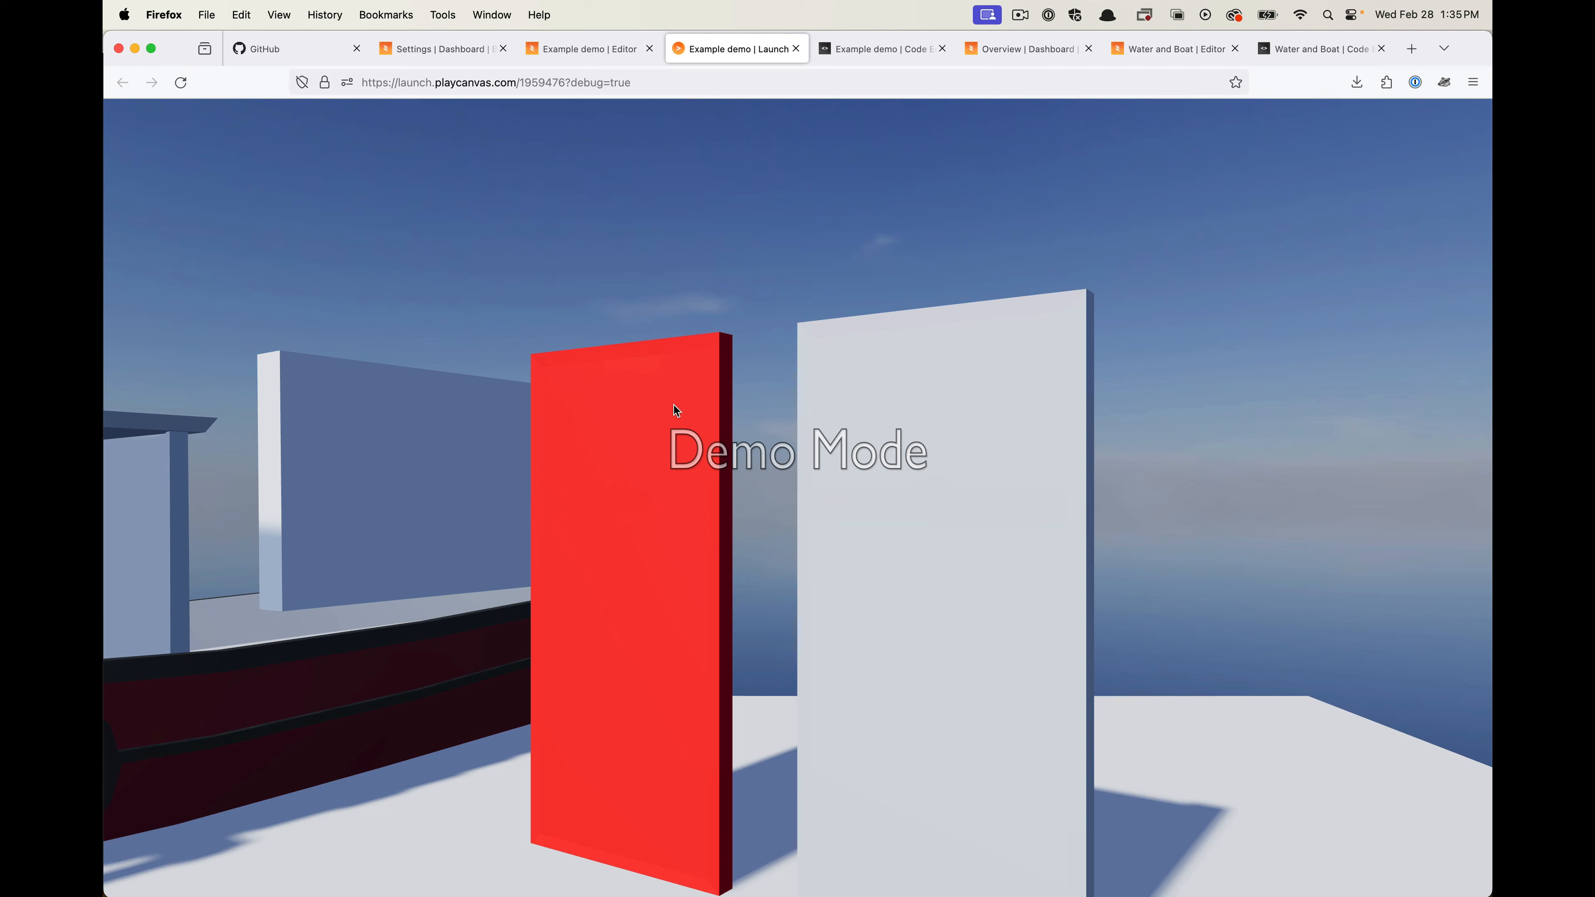
{"action": "left_click", "coordinate": [675, 406]}
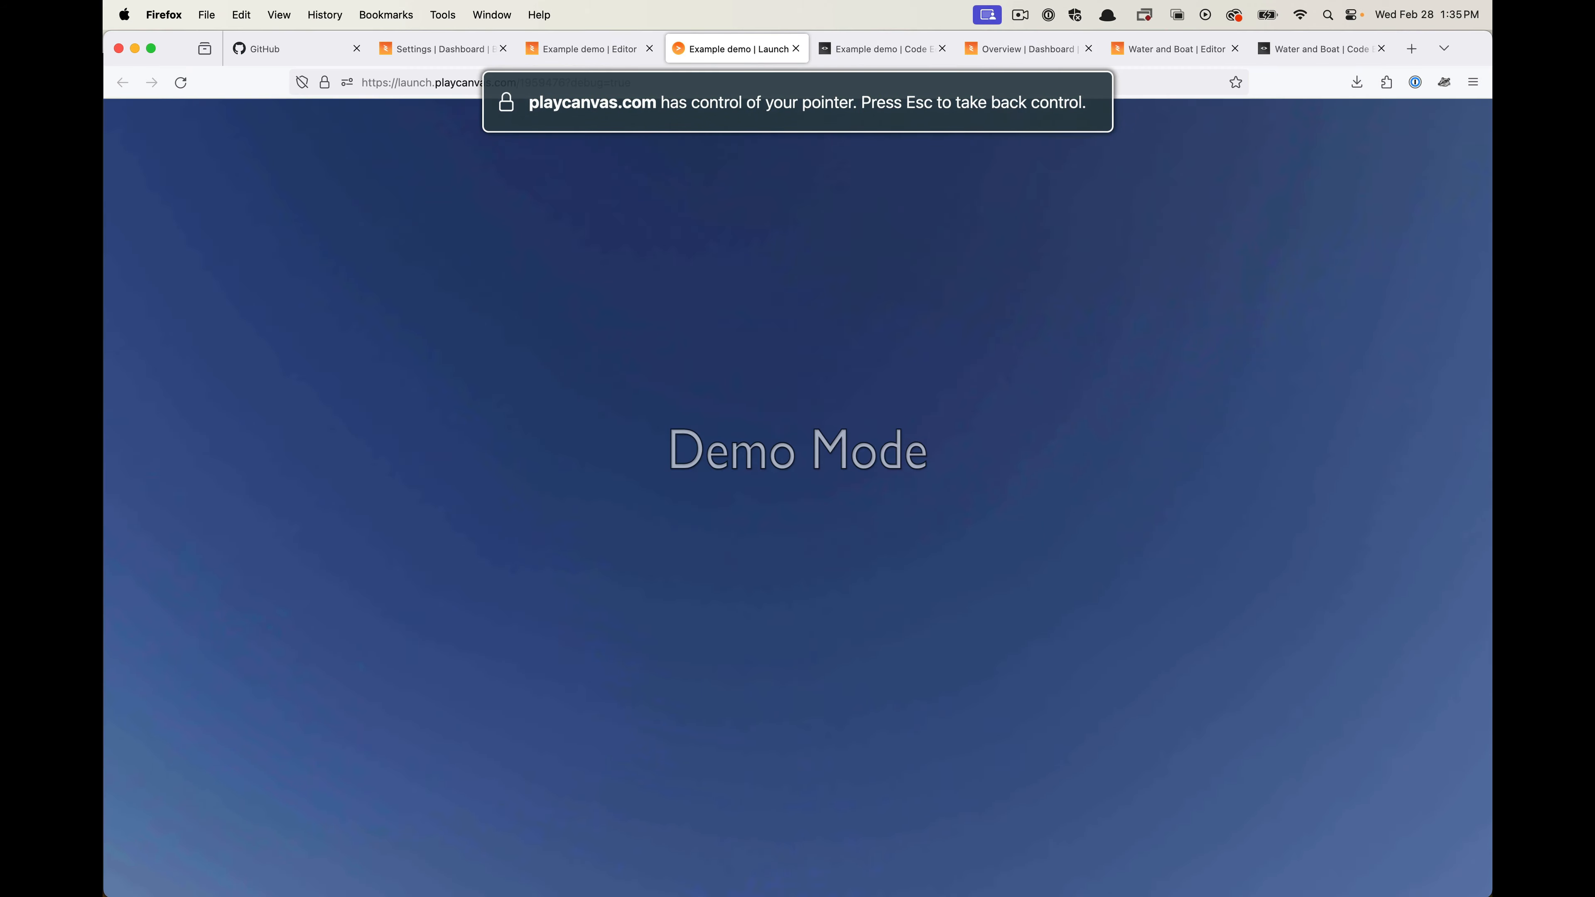
{"action": "key", "text": "Escape"}
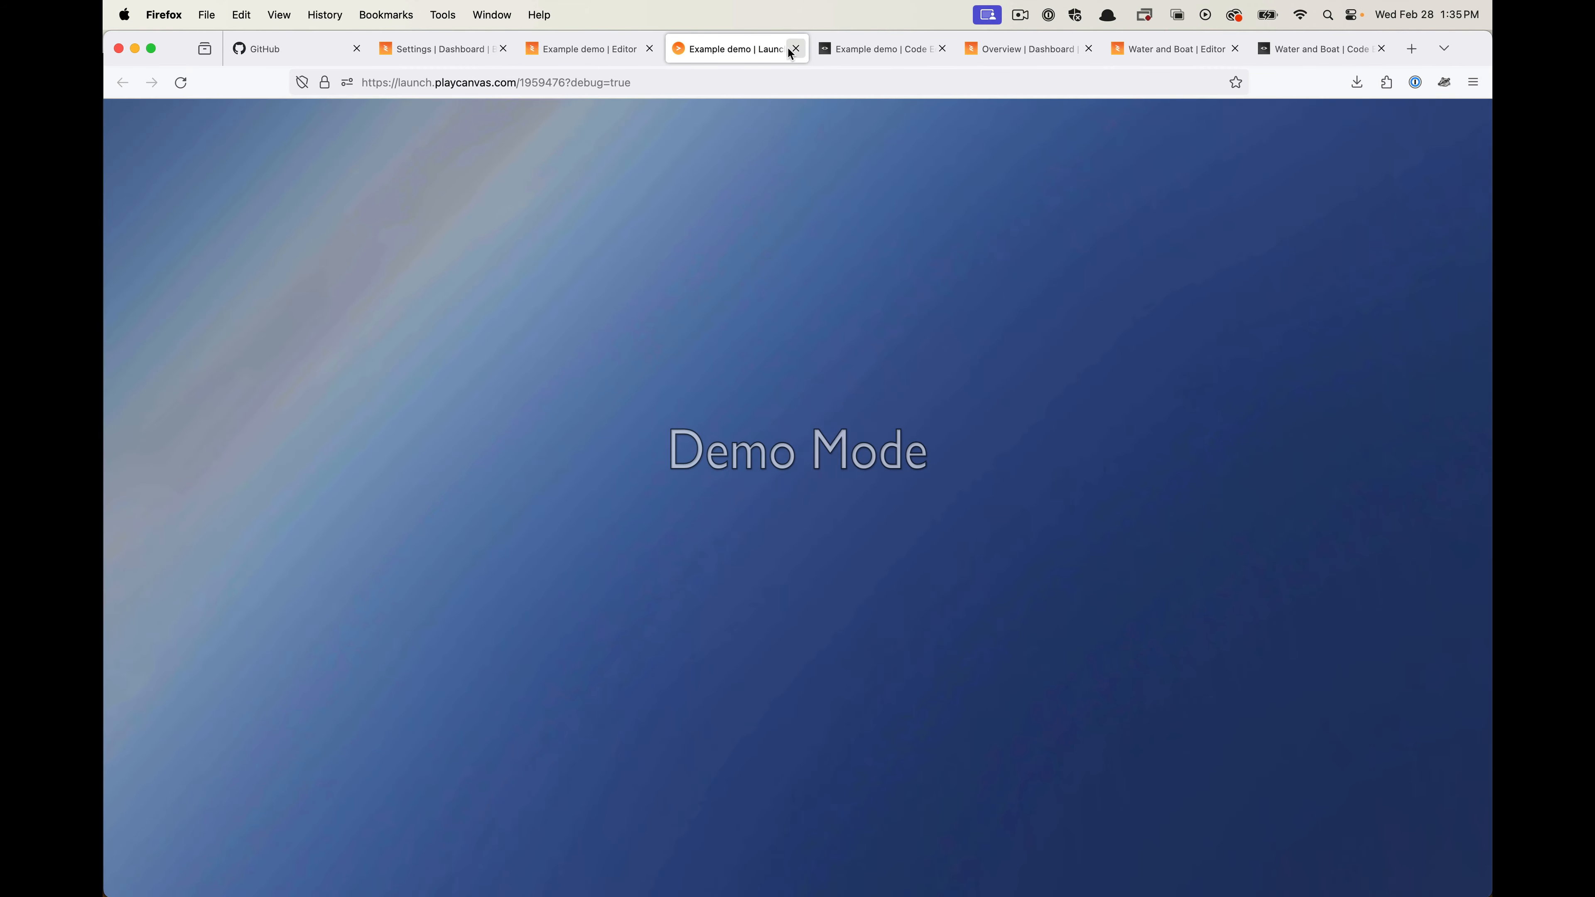
{"action": "left_click", "coordinate": [796, 48]}
Set the Player's rigidbody mass to 100 kg and its linear damping to 0.99
{"action": "left_click", "coordinate": [1270, 541]}
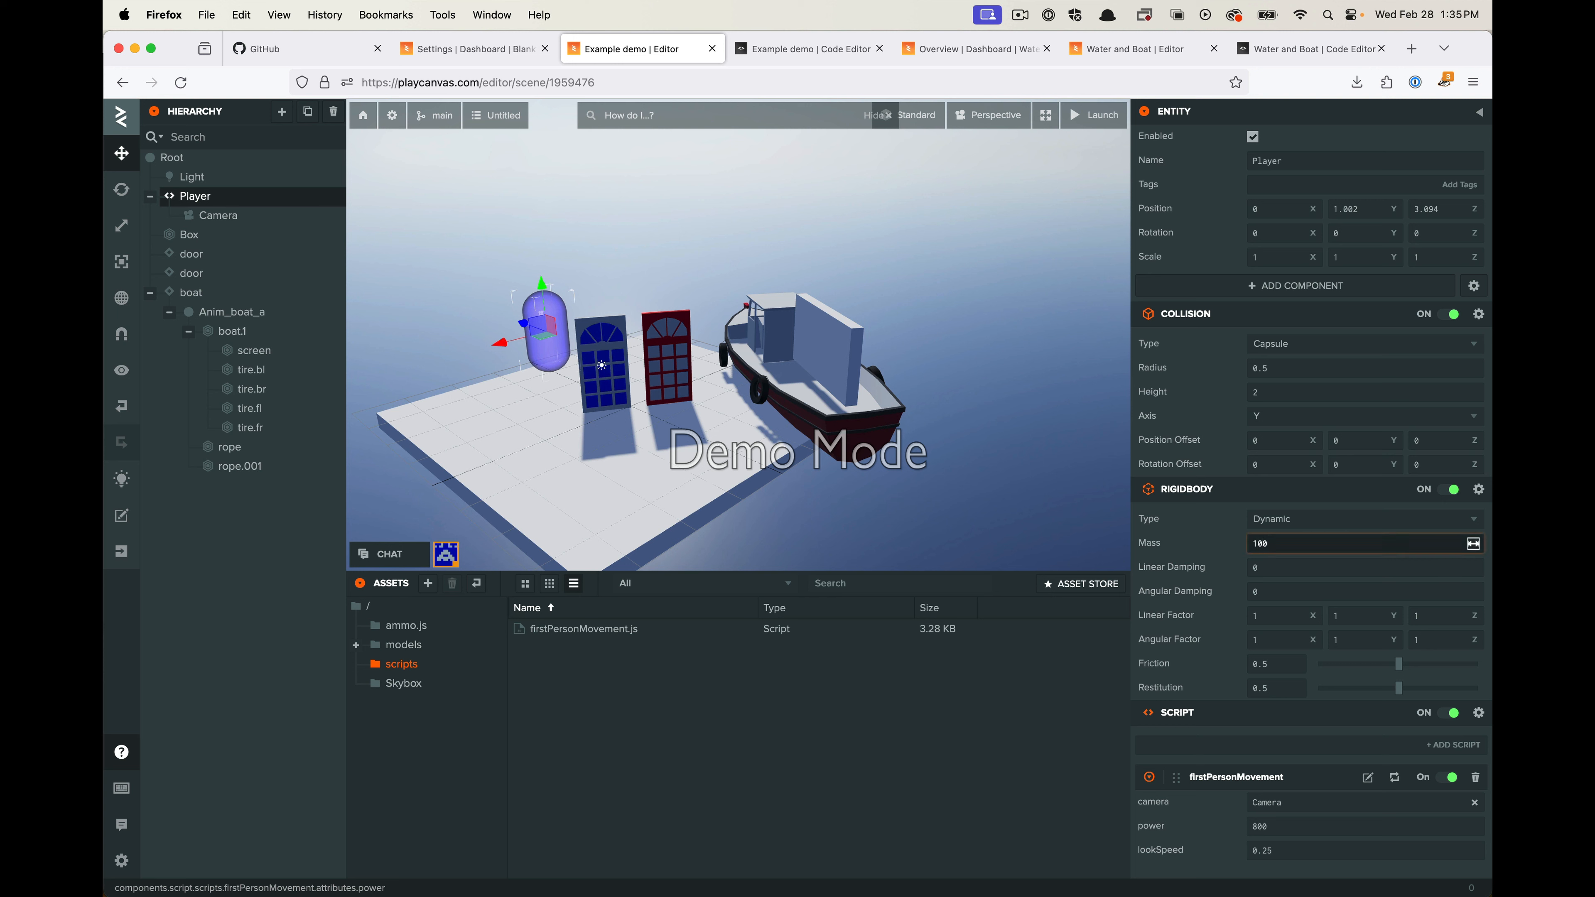
{"action": "key", "text": "Return"}
{"action": "left_click_drag", "start_coordinate": [1259, 565], "coordinate": [1213, 566]}
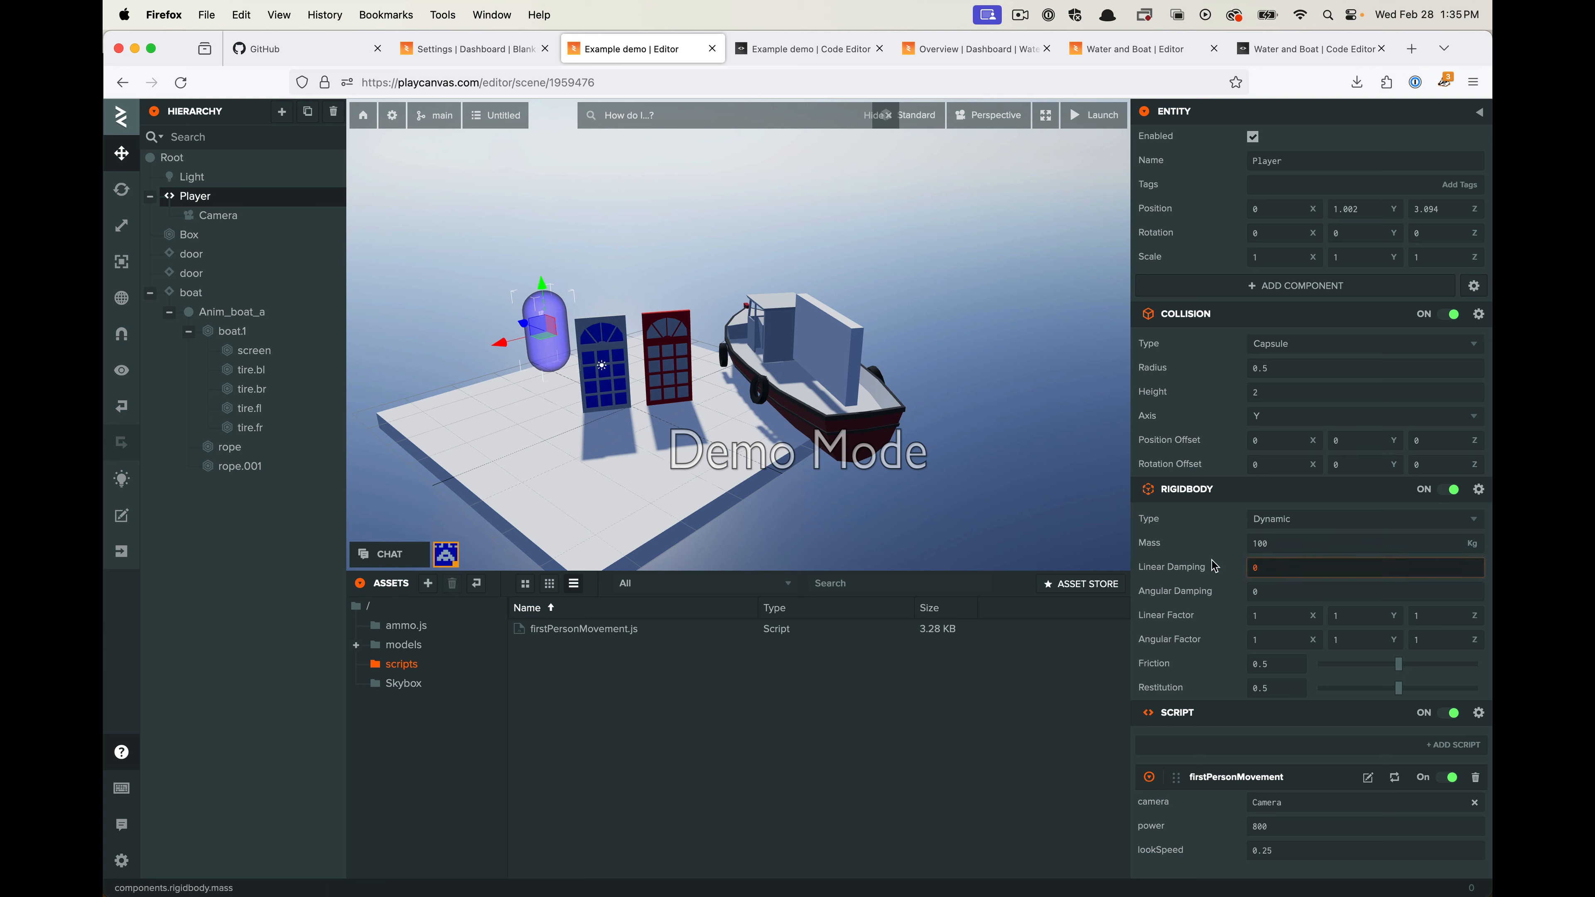
{"action": "type", "text": ".99"}
{"action": "key", "text": "Return"}
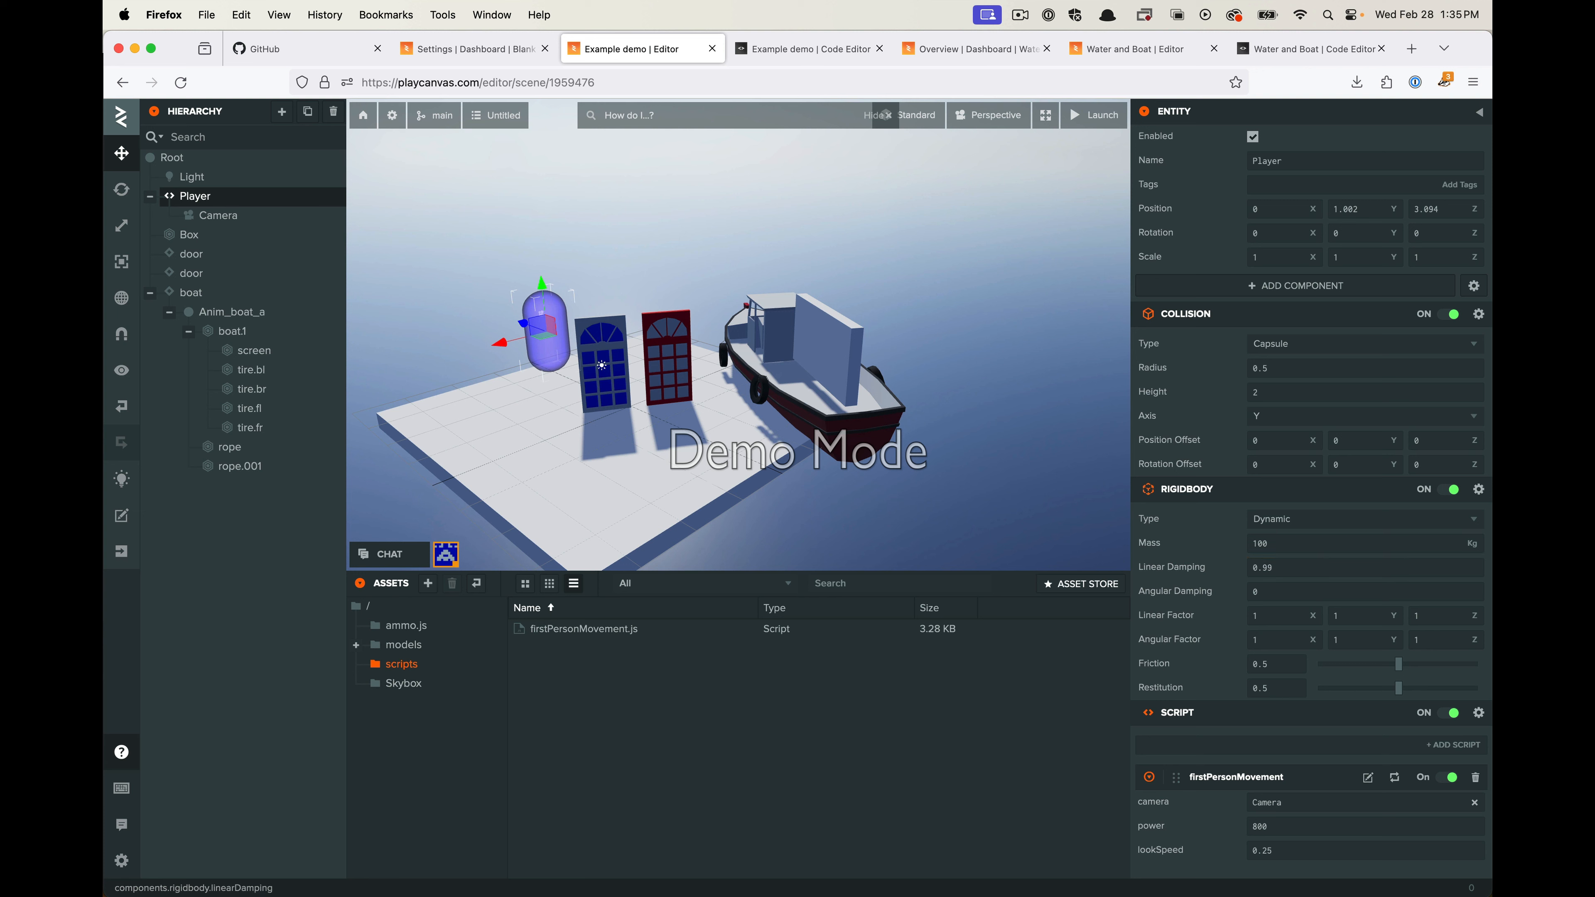
{"action": "left_click", "coordinate": [1259, 662]}
Launch the scene again and test how the Player moves with the changed rigidbody settings
{"action": "left_click", "coordinate": [1094, 115]}
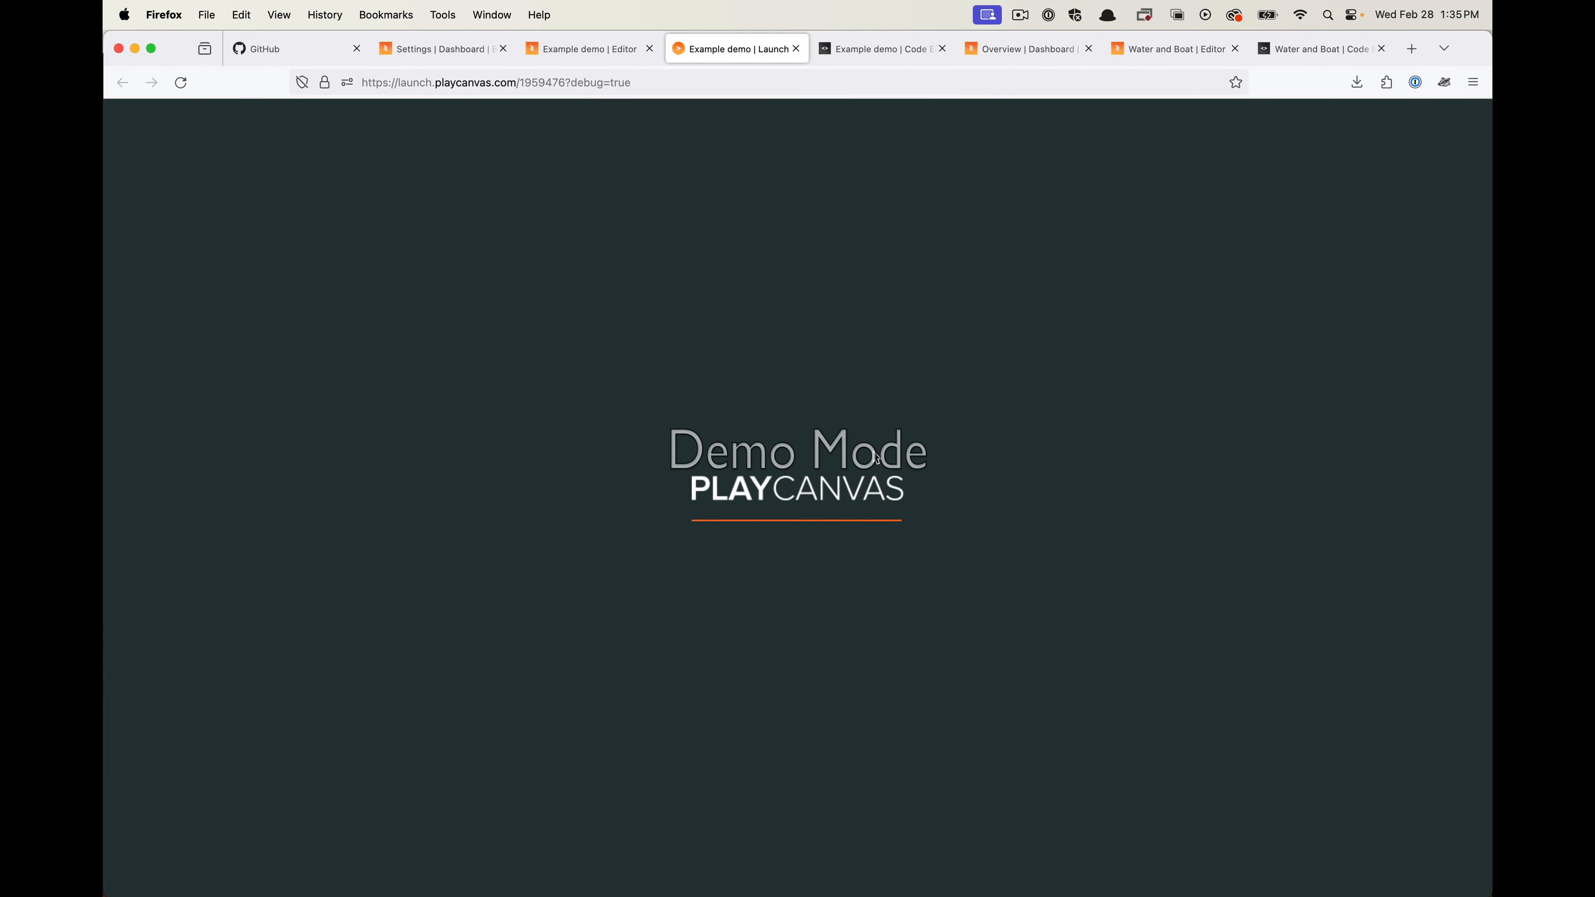
{"action": "left_click", "coordinate": [882, 487]}
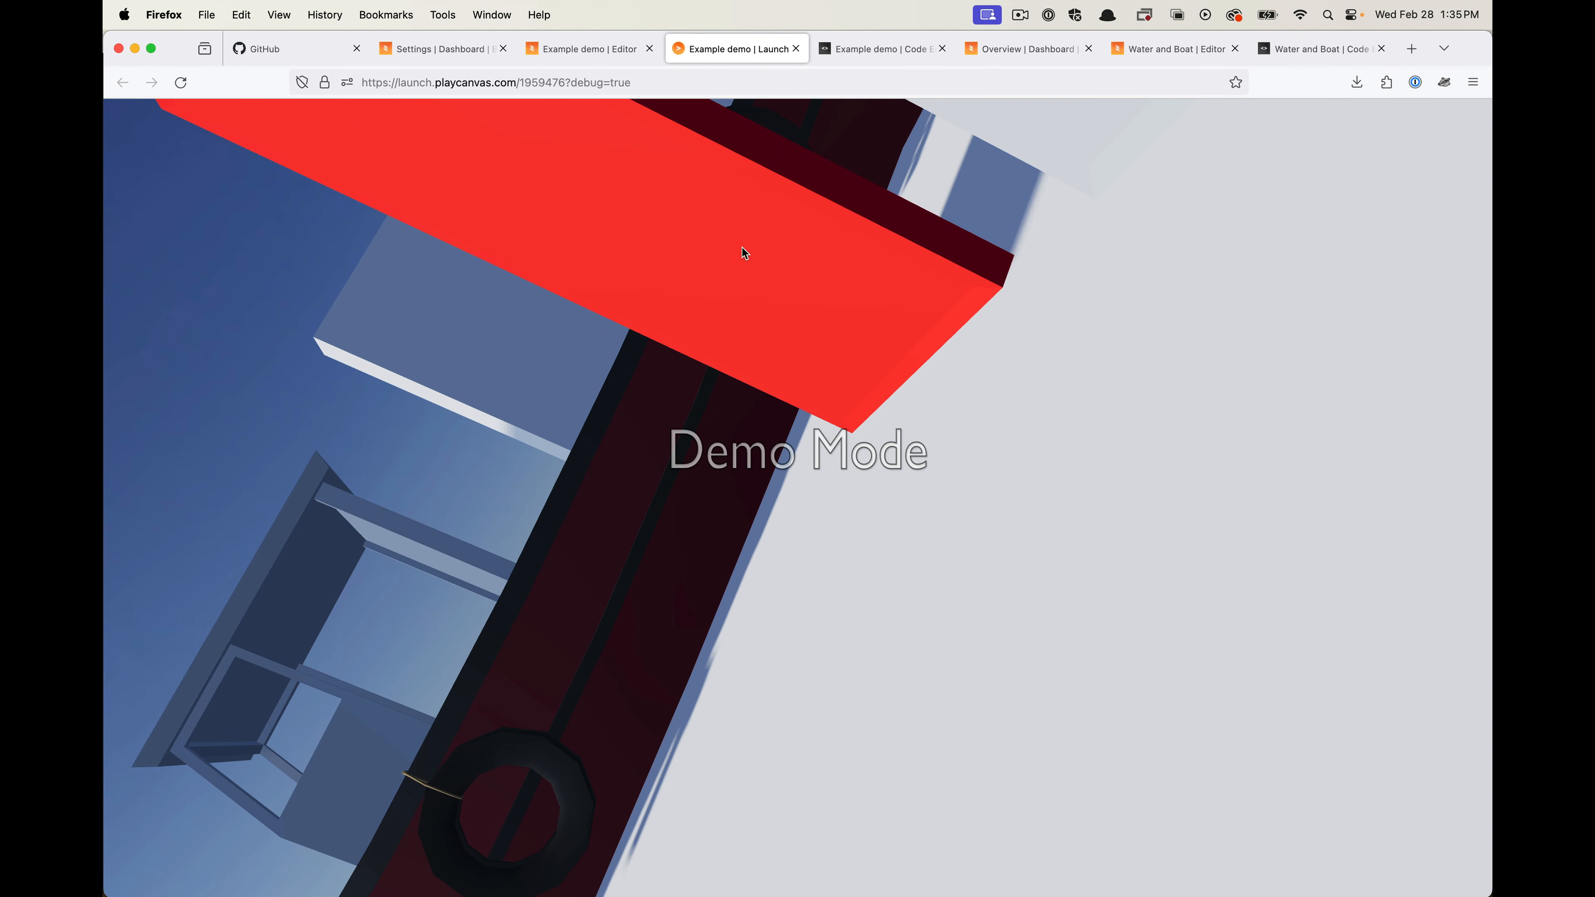
Return to the scene editor and set the Player rigidbody's angular factor to 0 on the X, Y and Z axes
{"action": "left_click", "coordinate": [581, 49]}
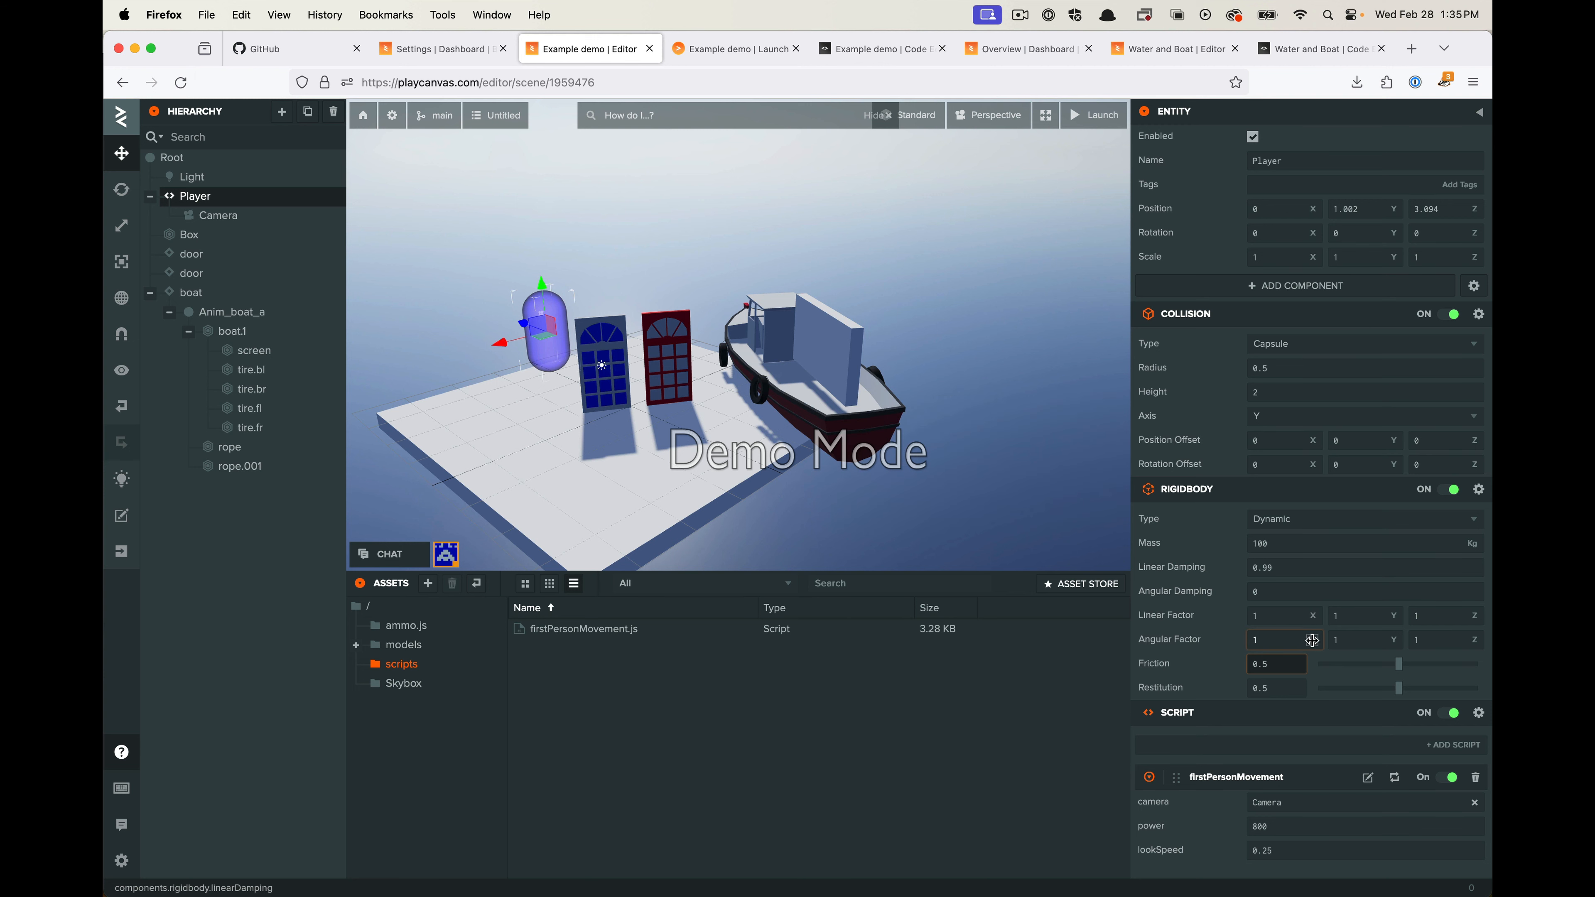
{"action": "type", "text": "0"}
{"action": "left_click_drag", "start_coordinate": [1351, 638], "coordinate": [1323, 644]}
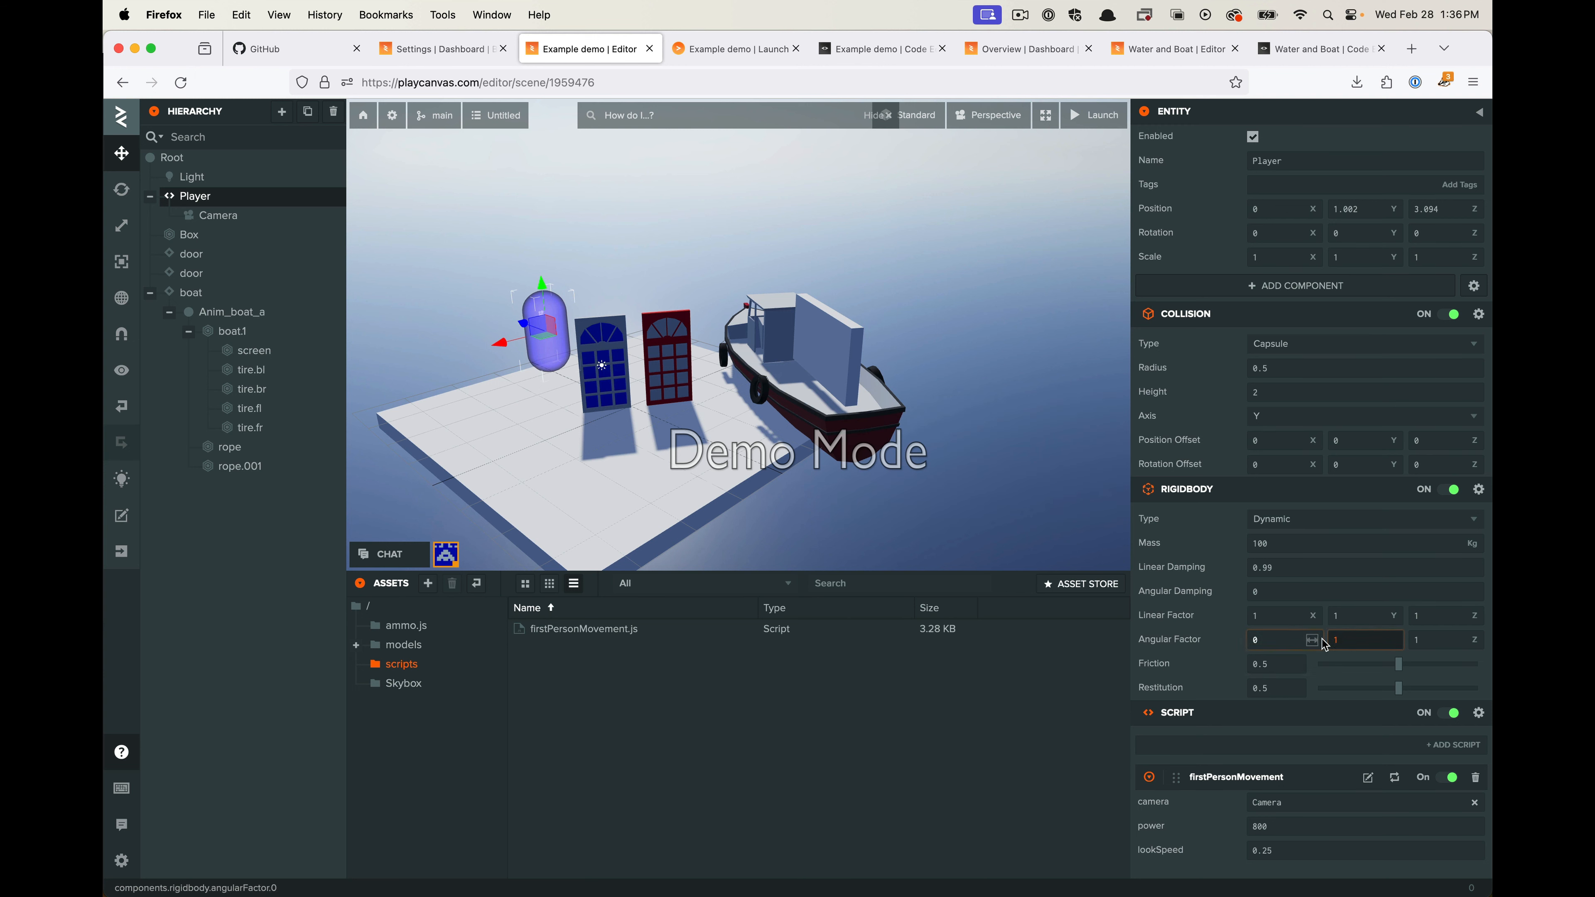
{"action": "type", "text": "0"}
{"action": "left_click_drag", "start_coordinate": [1445, 642], "coordinate": [1402, 644]}
{"action": "type", "text": "0"}
{"action": "mouse_move", "coordinate": [1213, 646]}
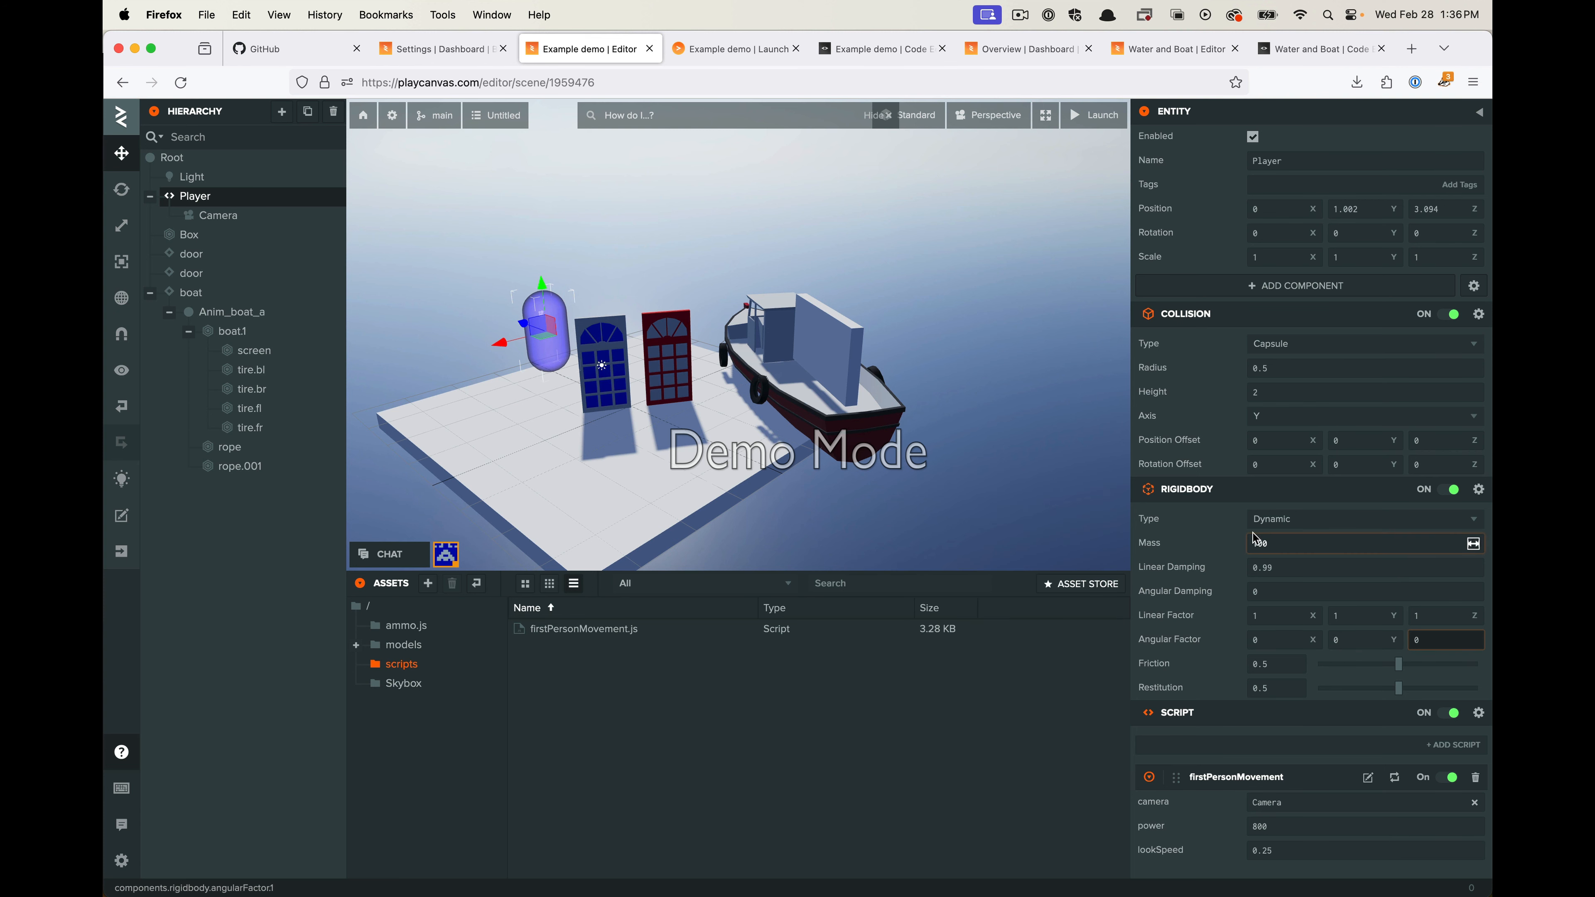
Launch the scene, walk the Player around the doors and boat to test the locked rotation, and close both launched scenes
{"action": "left_click", "coordinate": [1093, 116]}
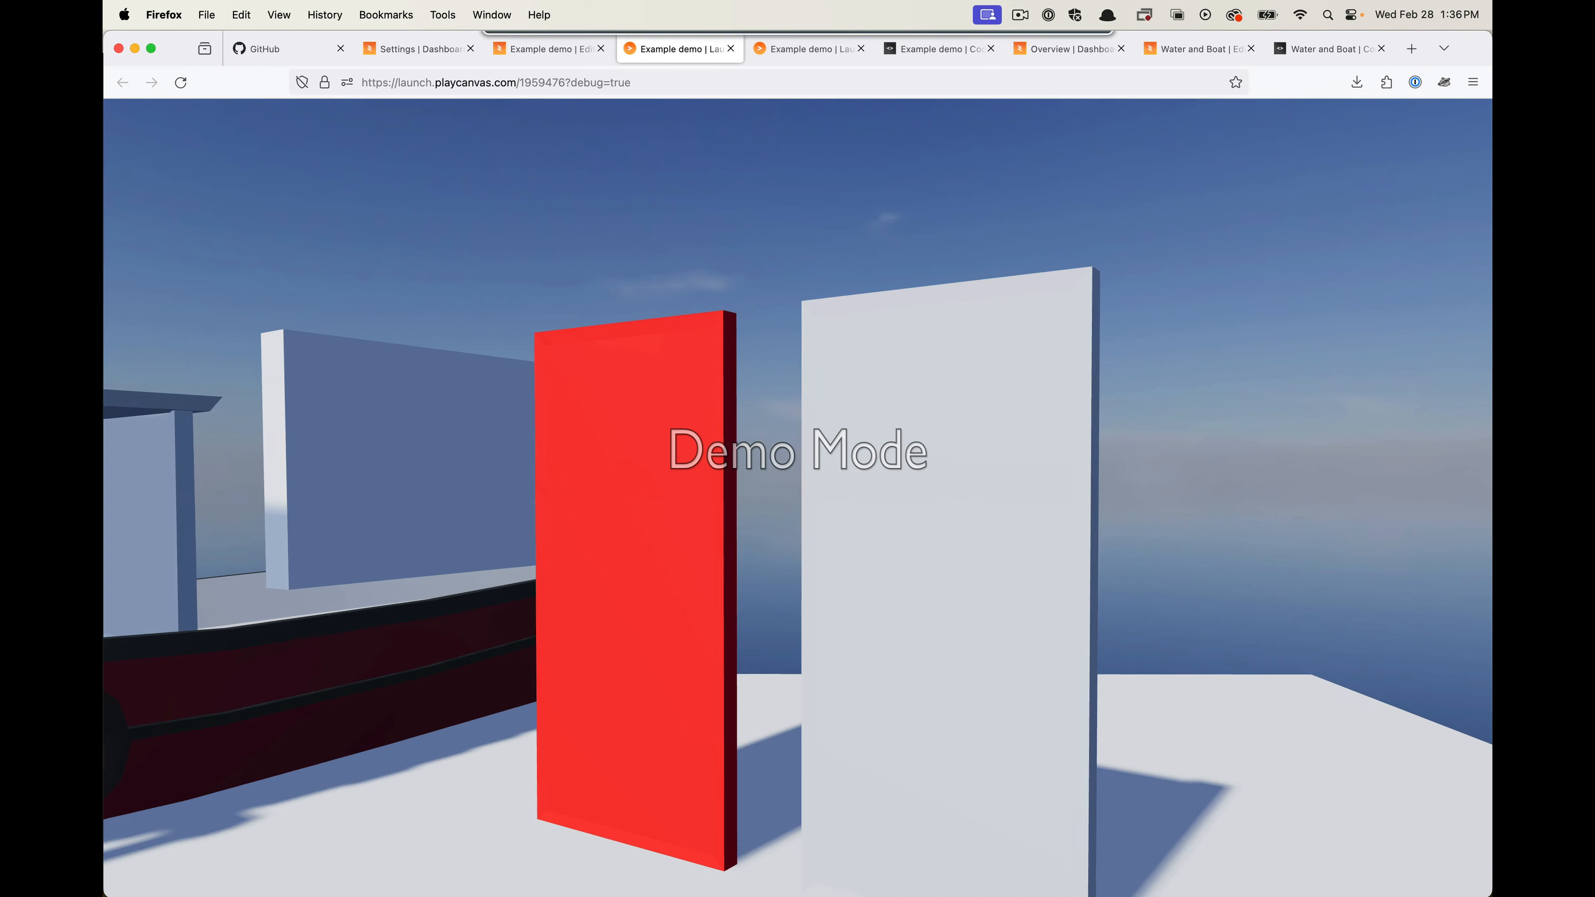
{"action": "left_click", "coordinate": [961, 527]}
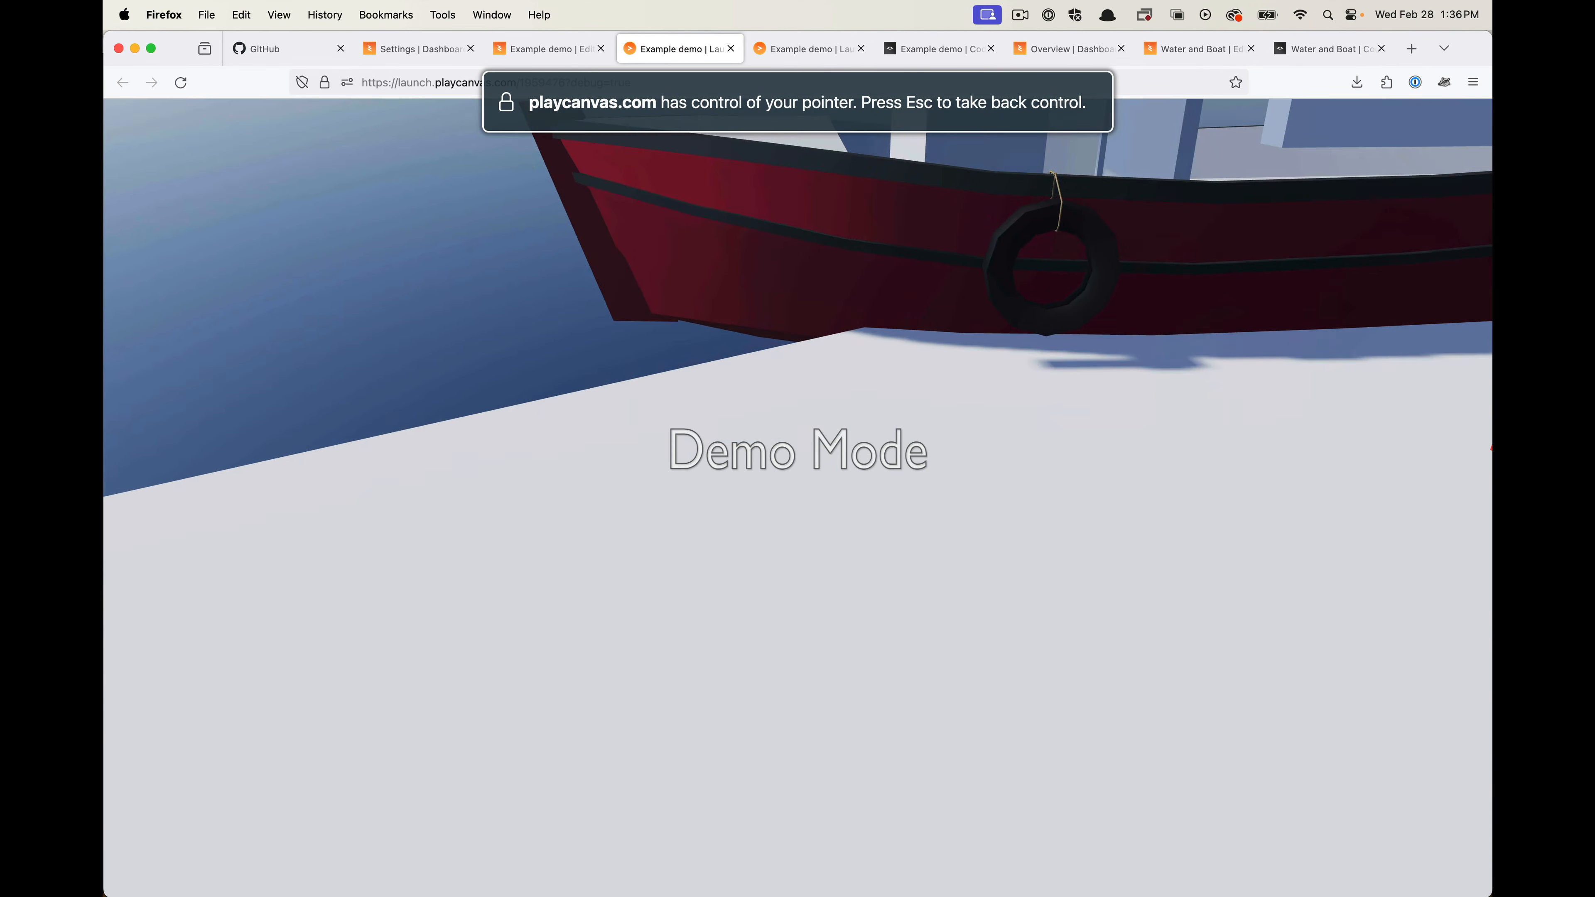
{"action": "key", "text": "w"}
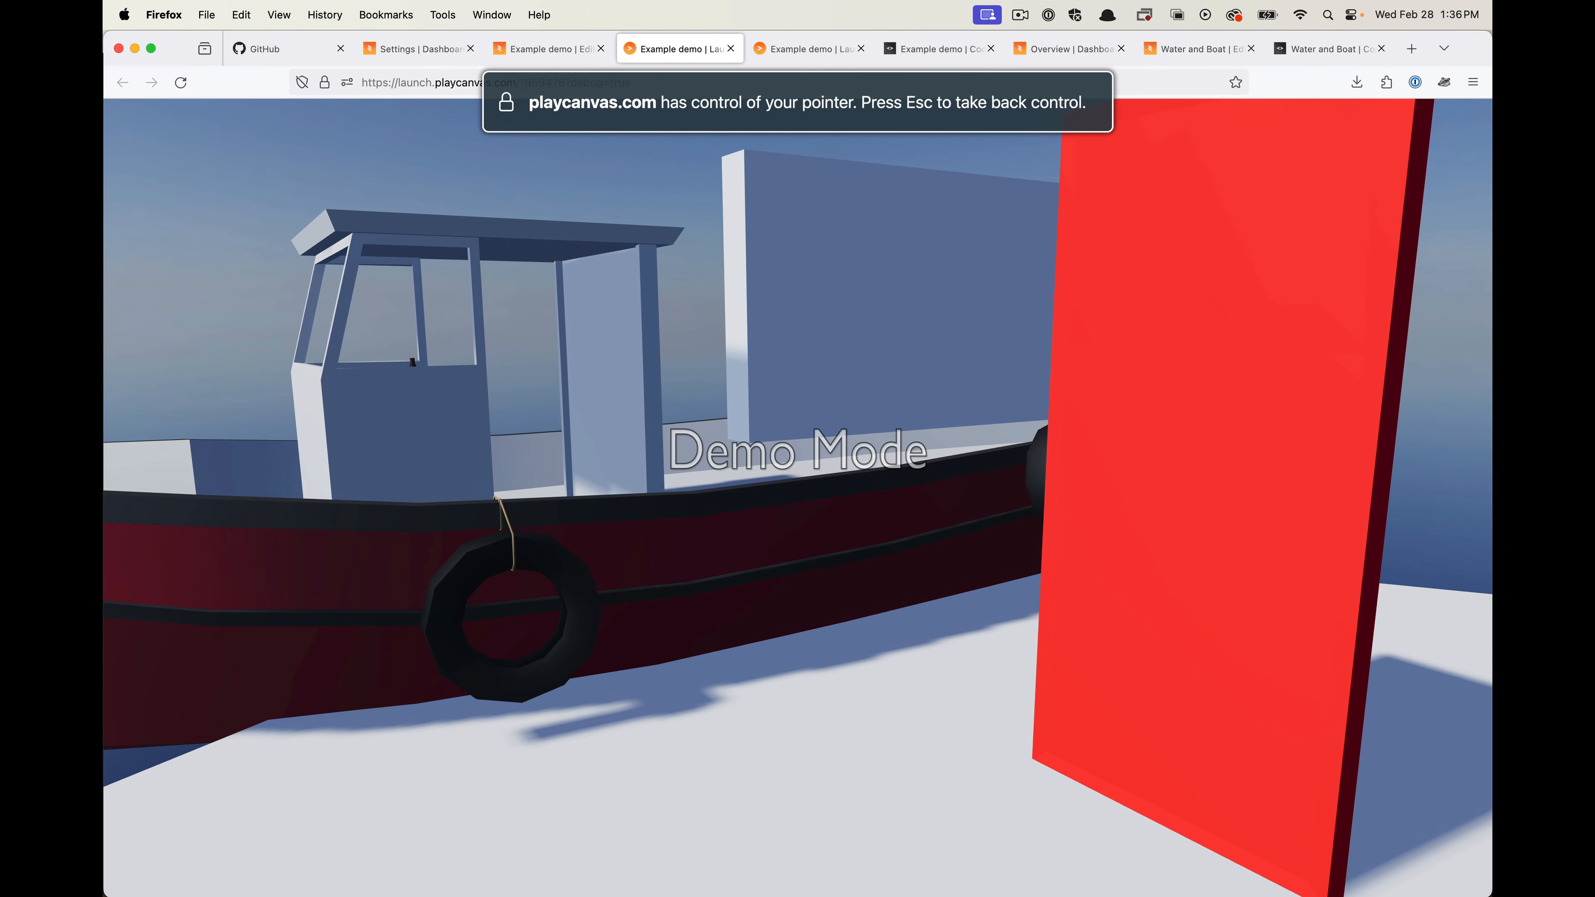
{"action": "key", "text": "w"}
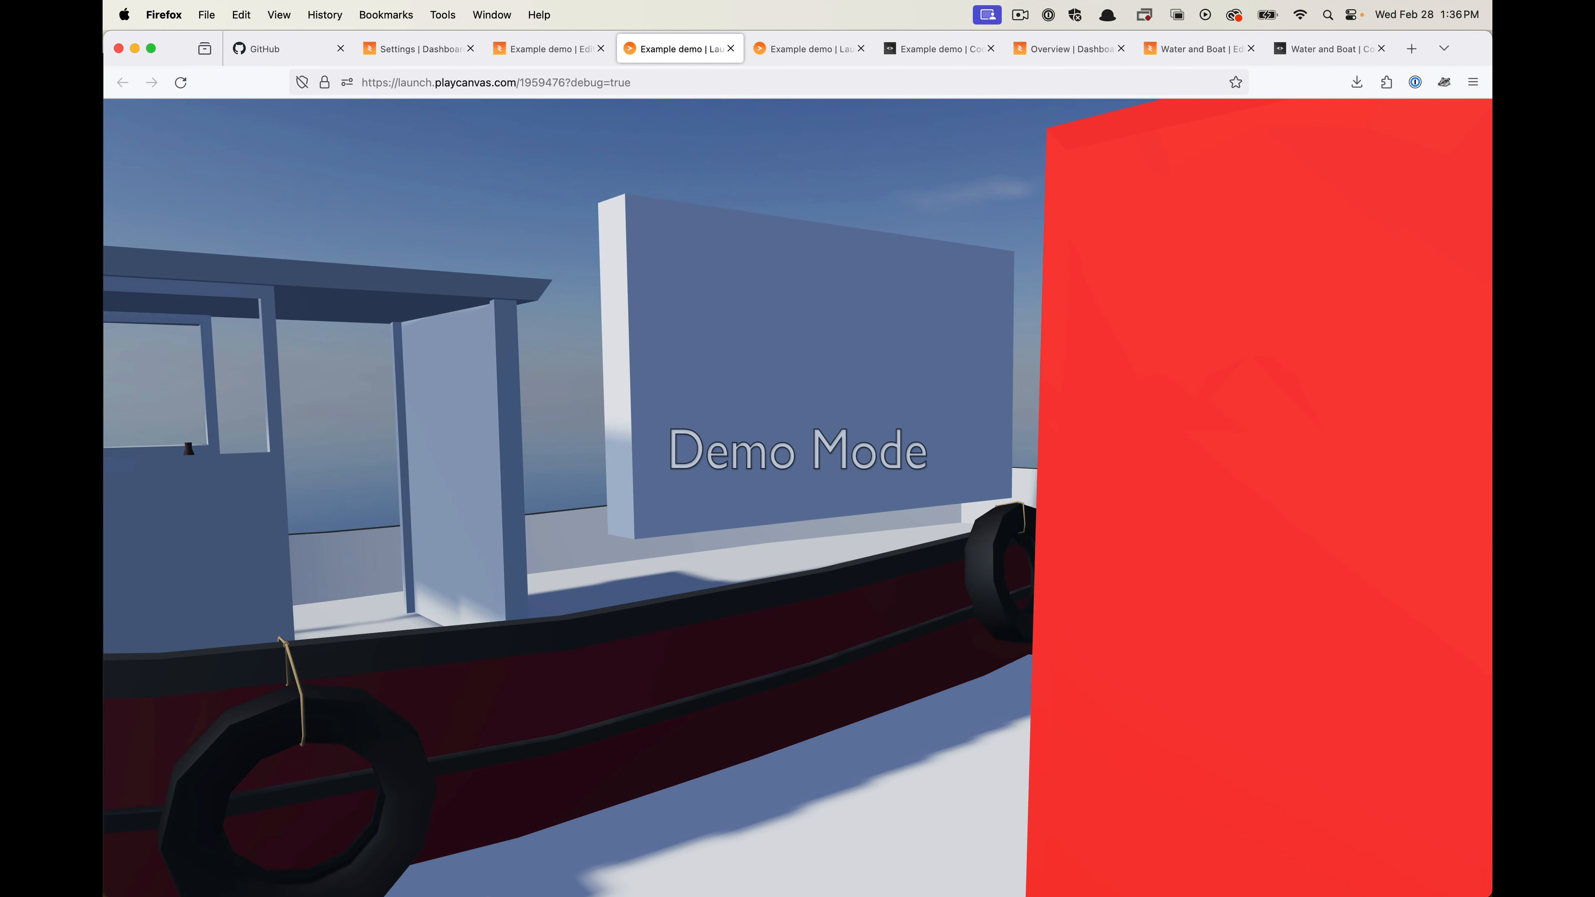
{"action": "key", "text": "w"}
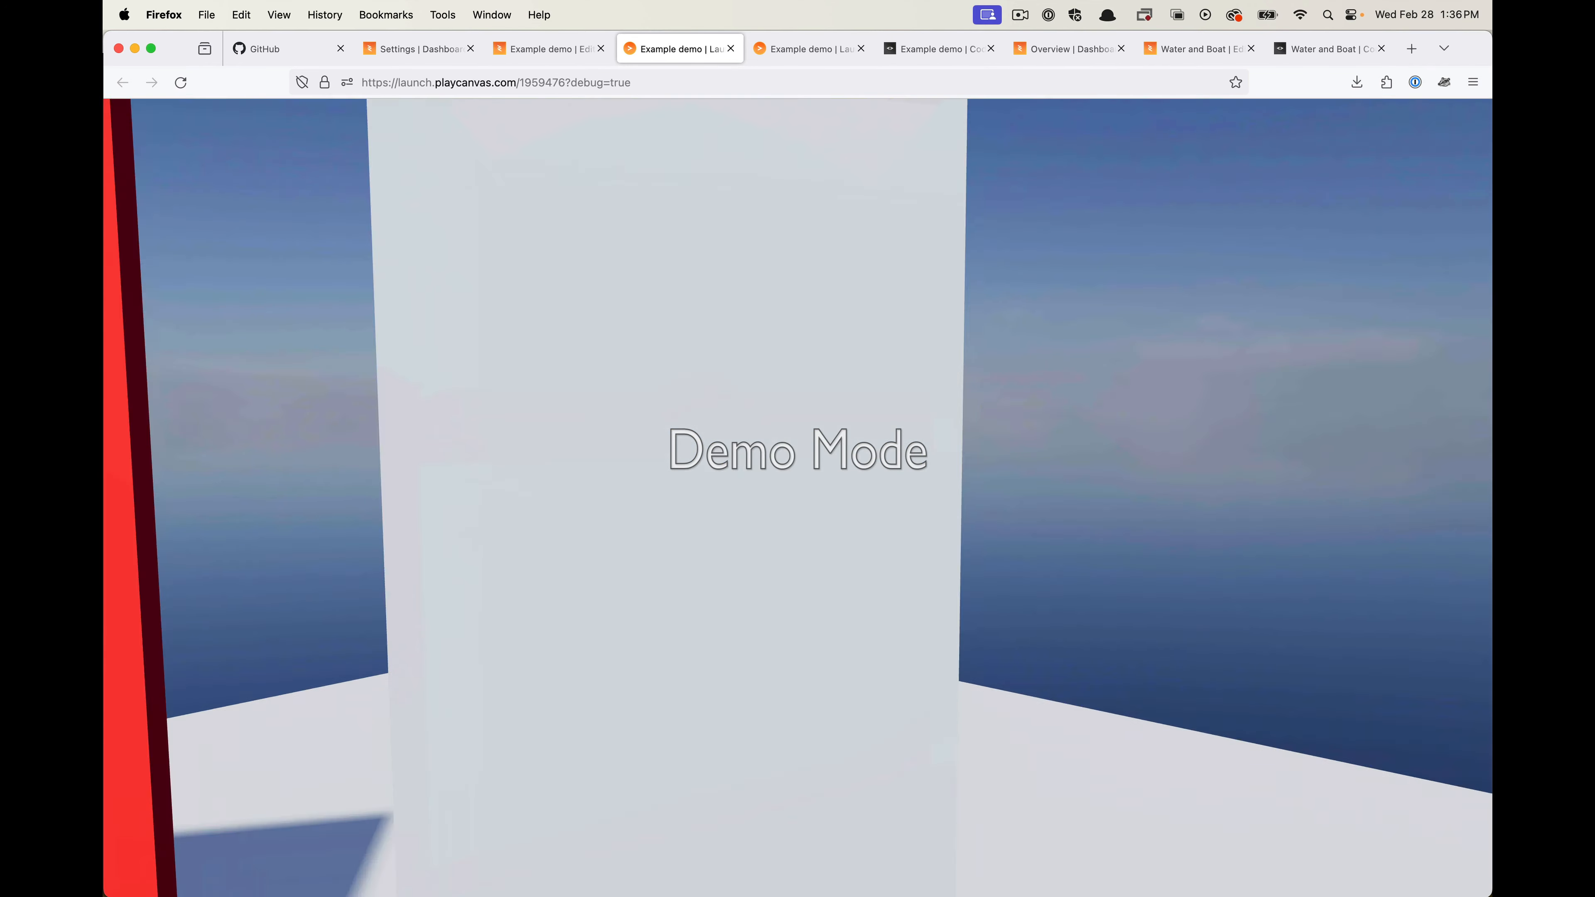
{"action": "key", "text": "w"}
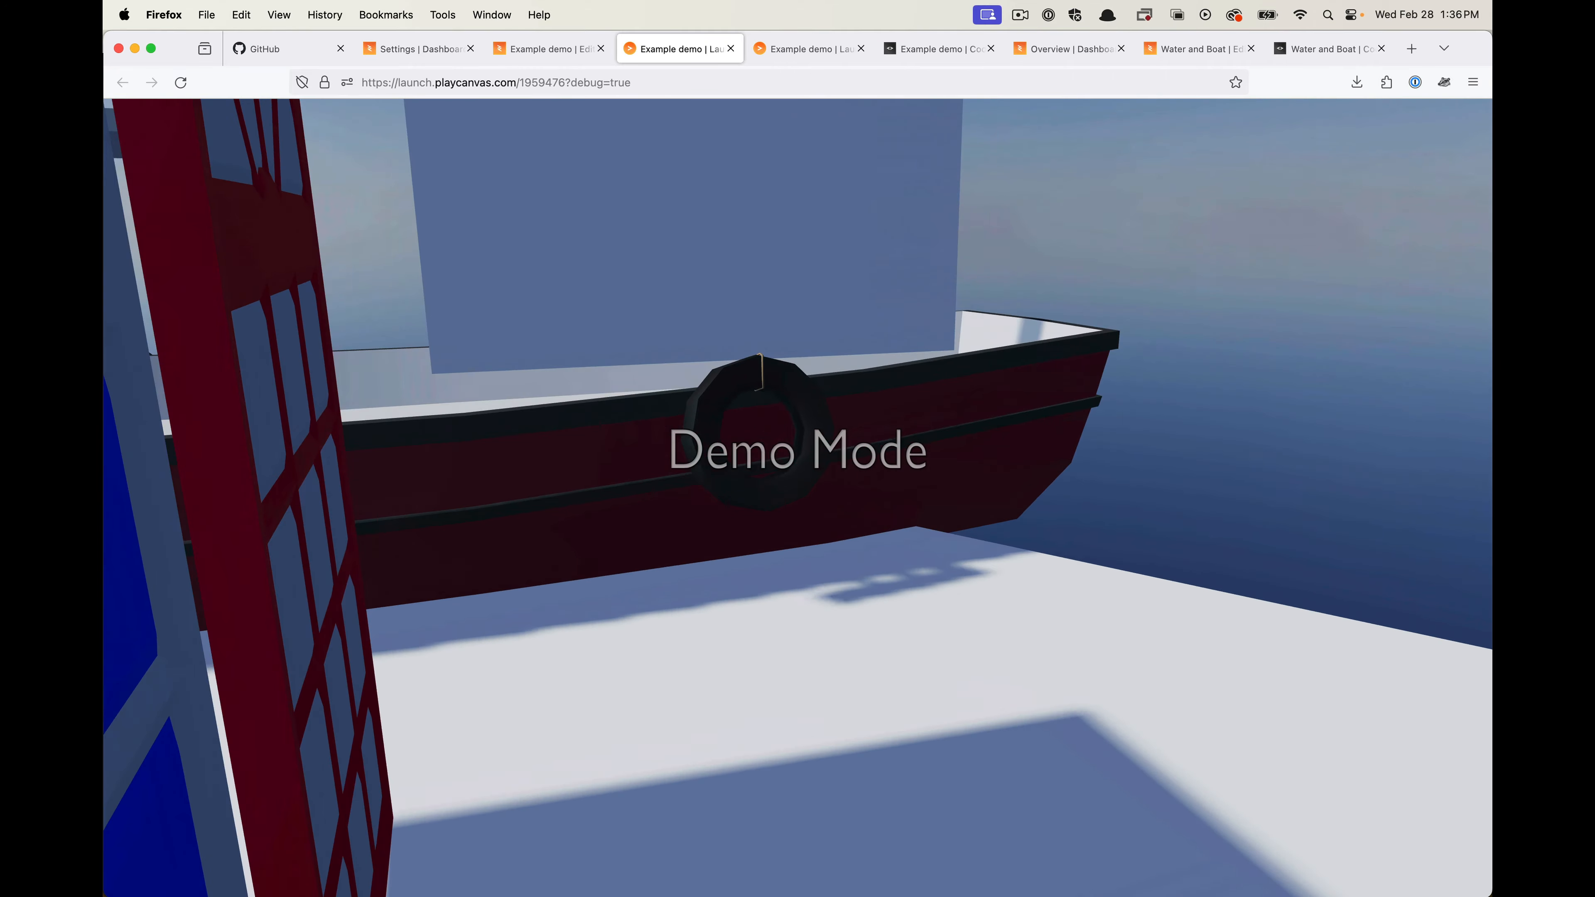
{"action": "key", "text": "w"}
{"action": "key", "text": "s"}
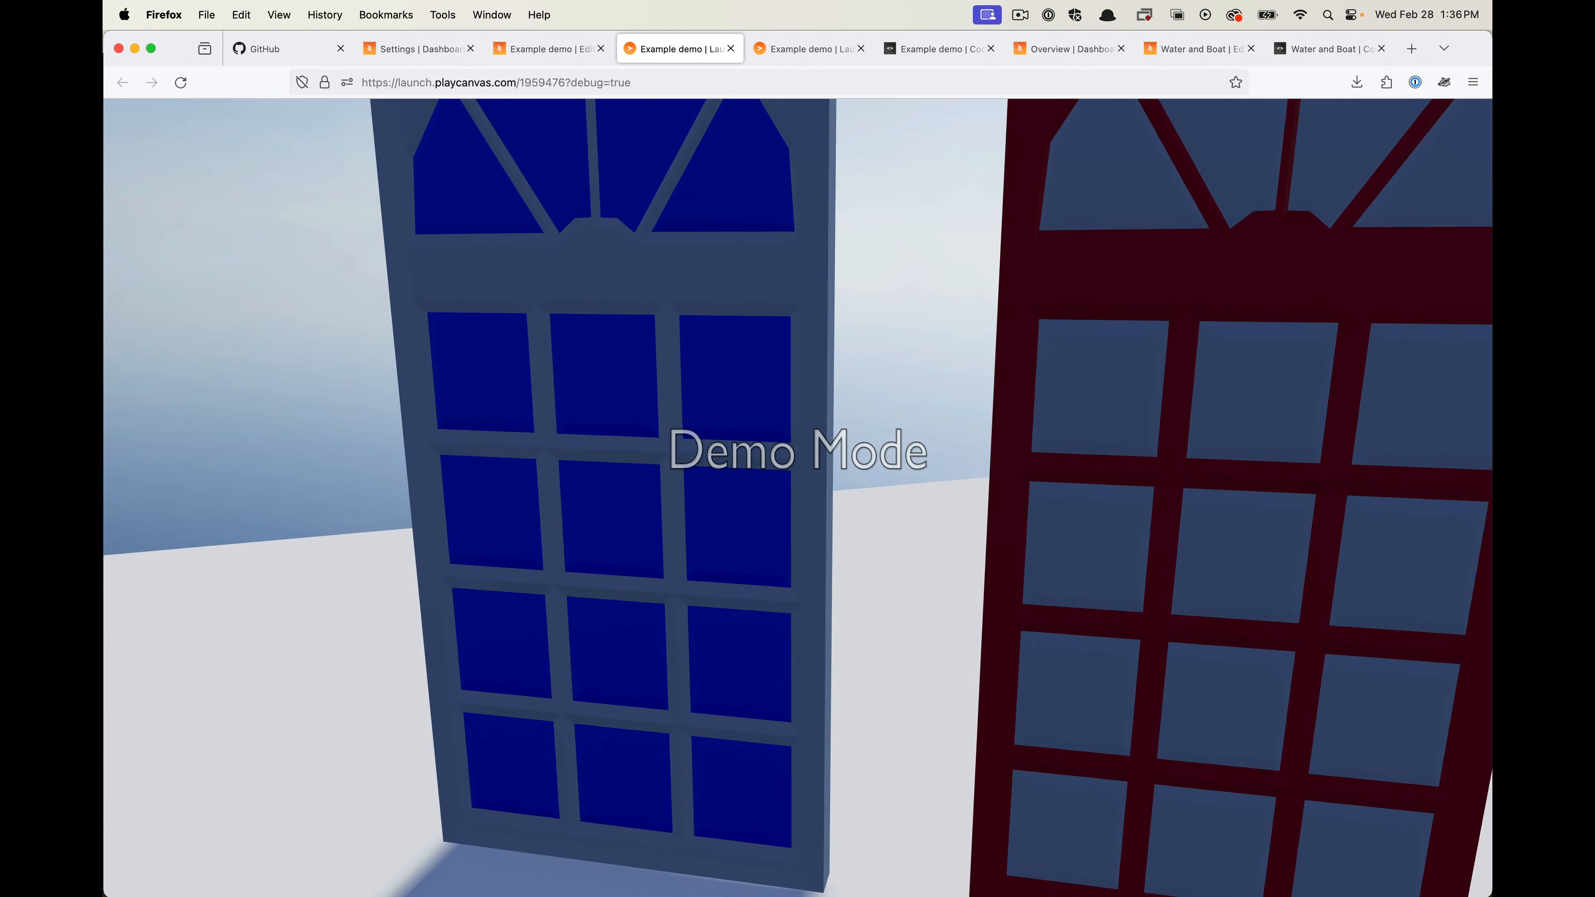
{"action": "key", "text": "s"}
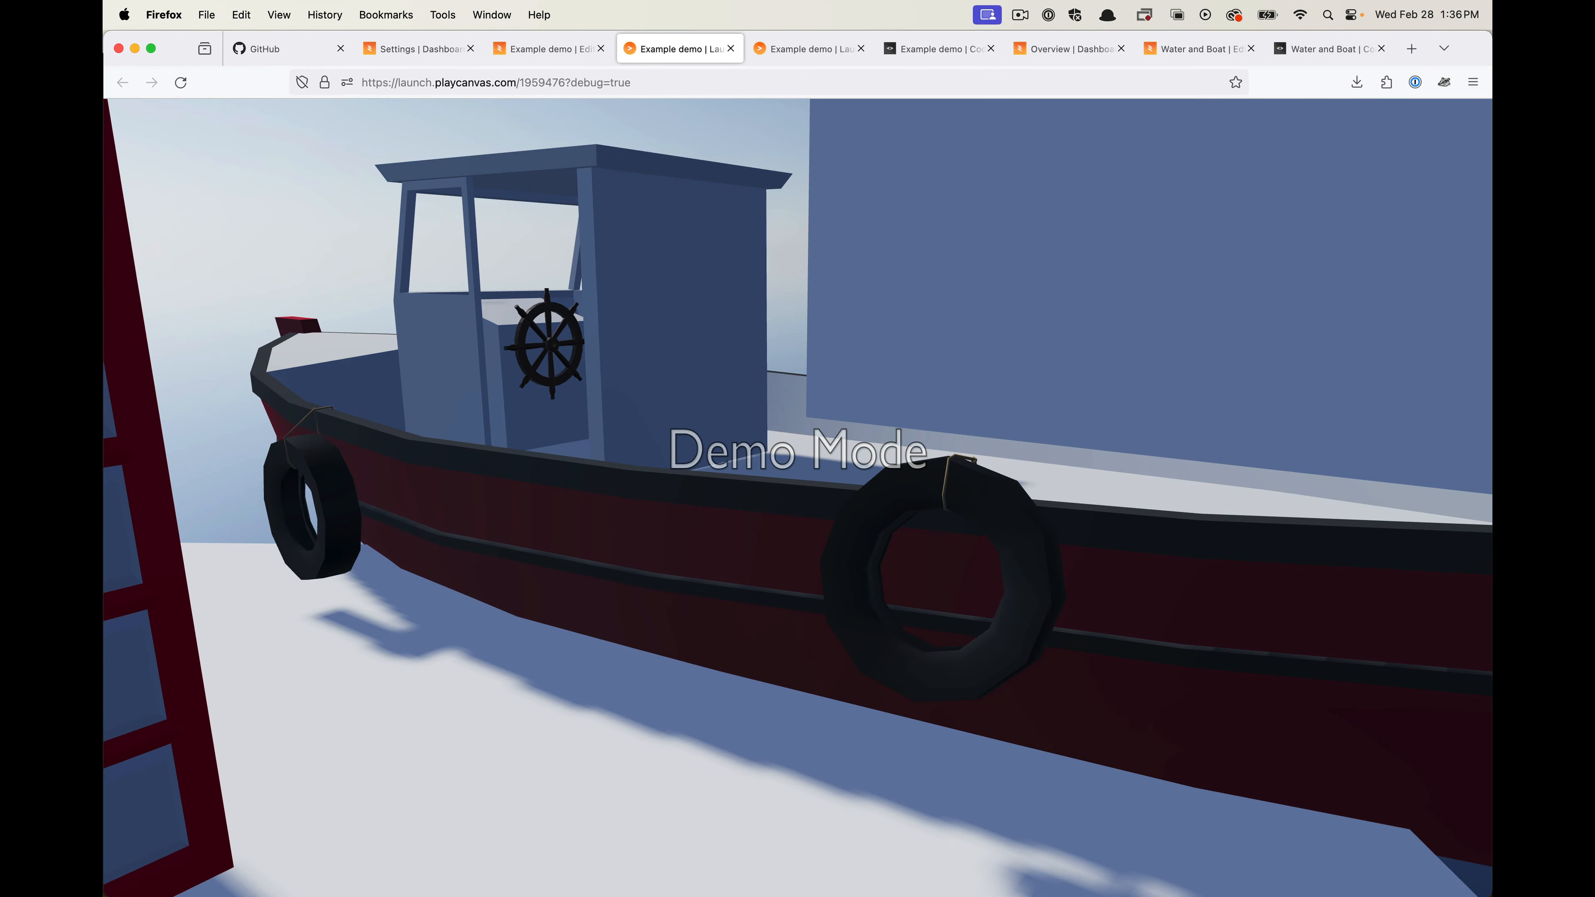
{"action": "key", "text": "w"}
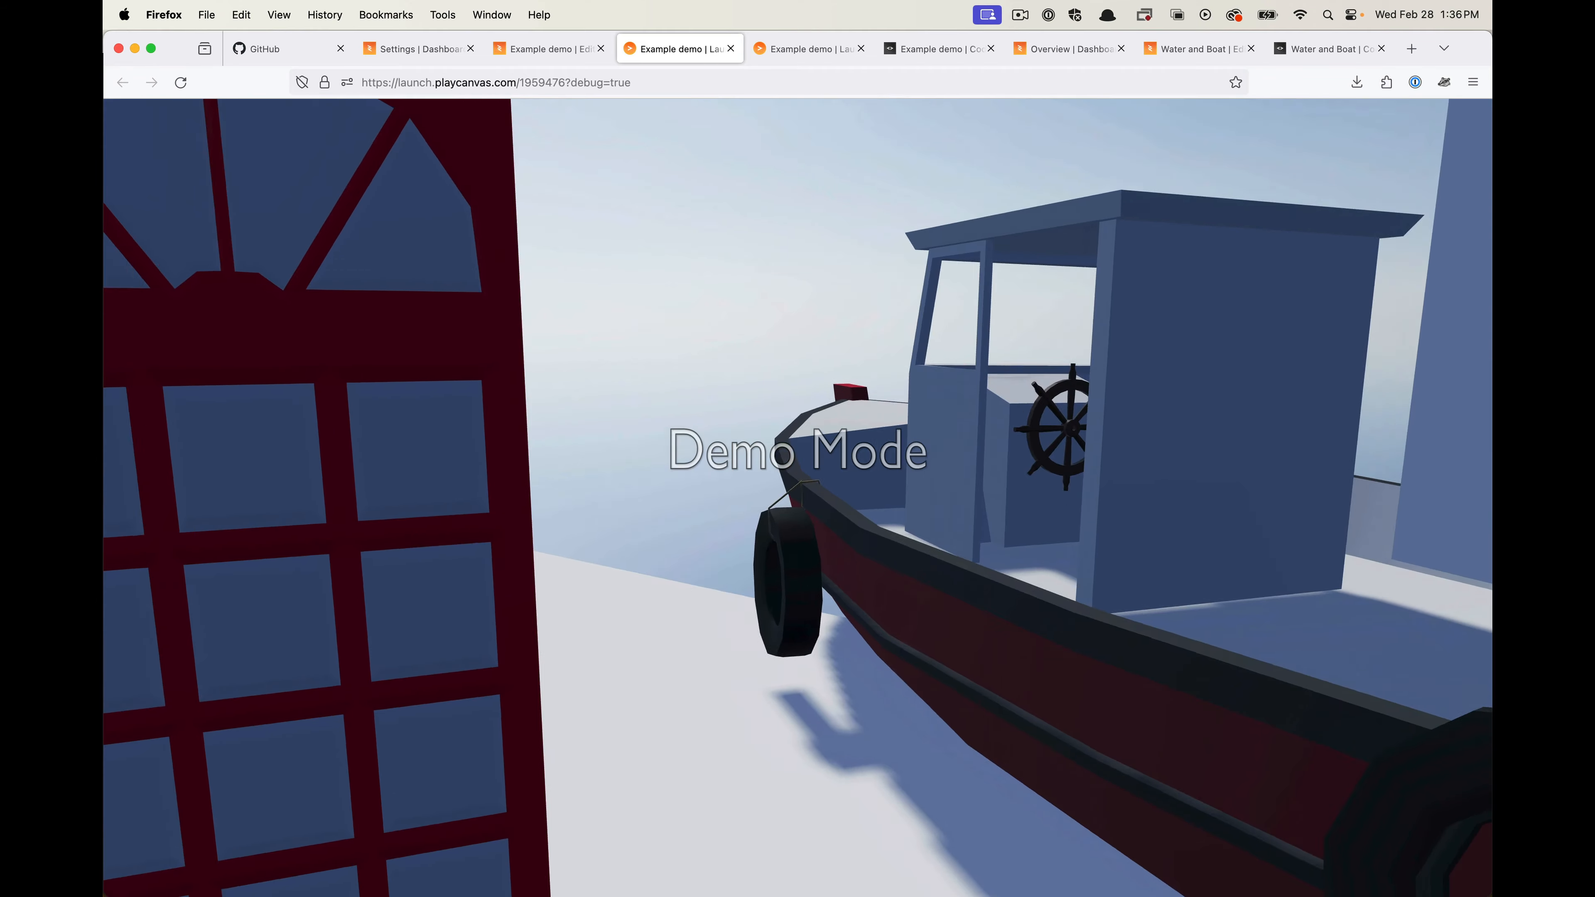
{"action": "key", "text": "w"}
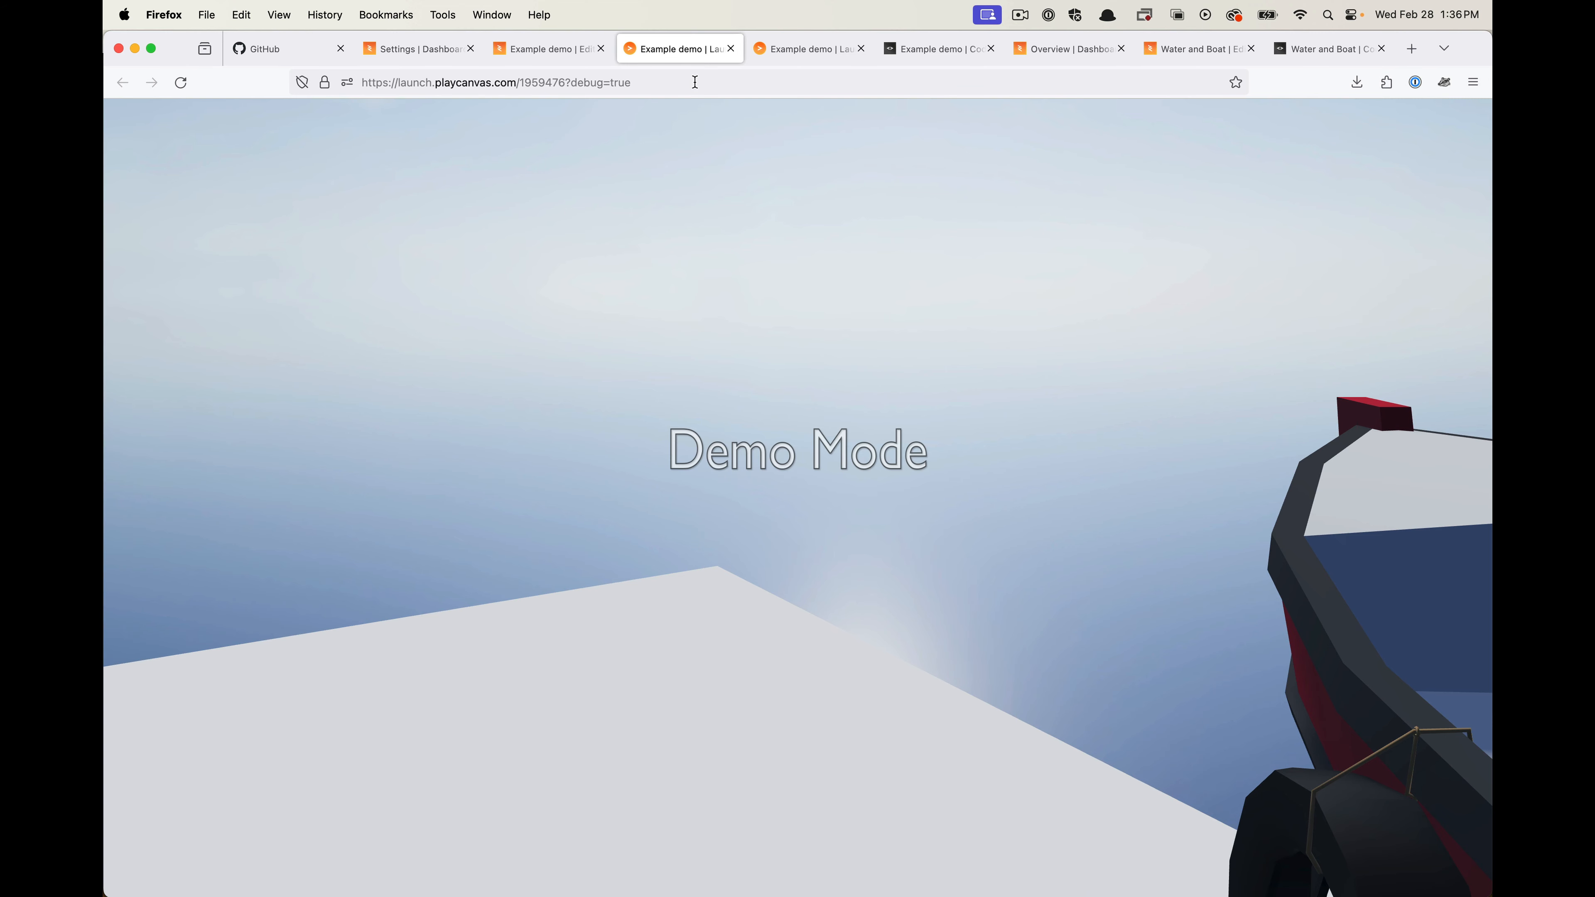
{"action": "left_click", "coordinate": [731, 48]}
{"action": "left_click", "coordinate": [731, 48]}
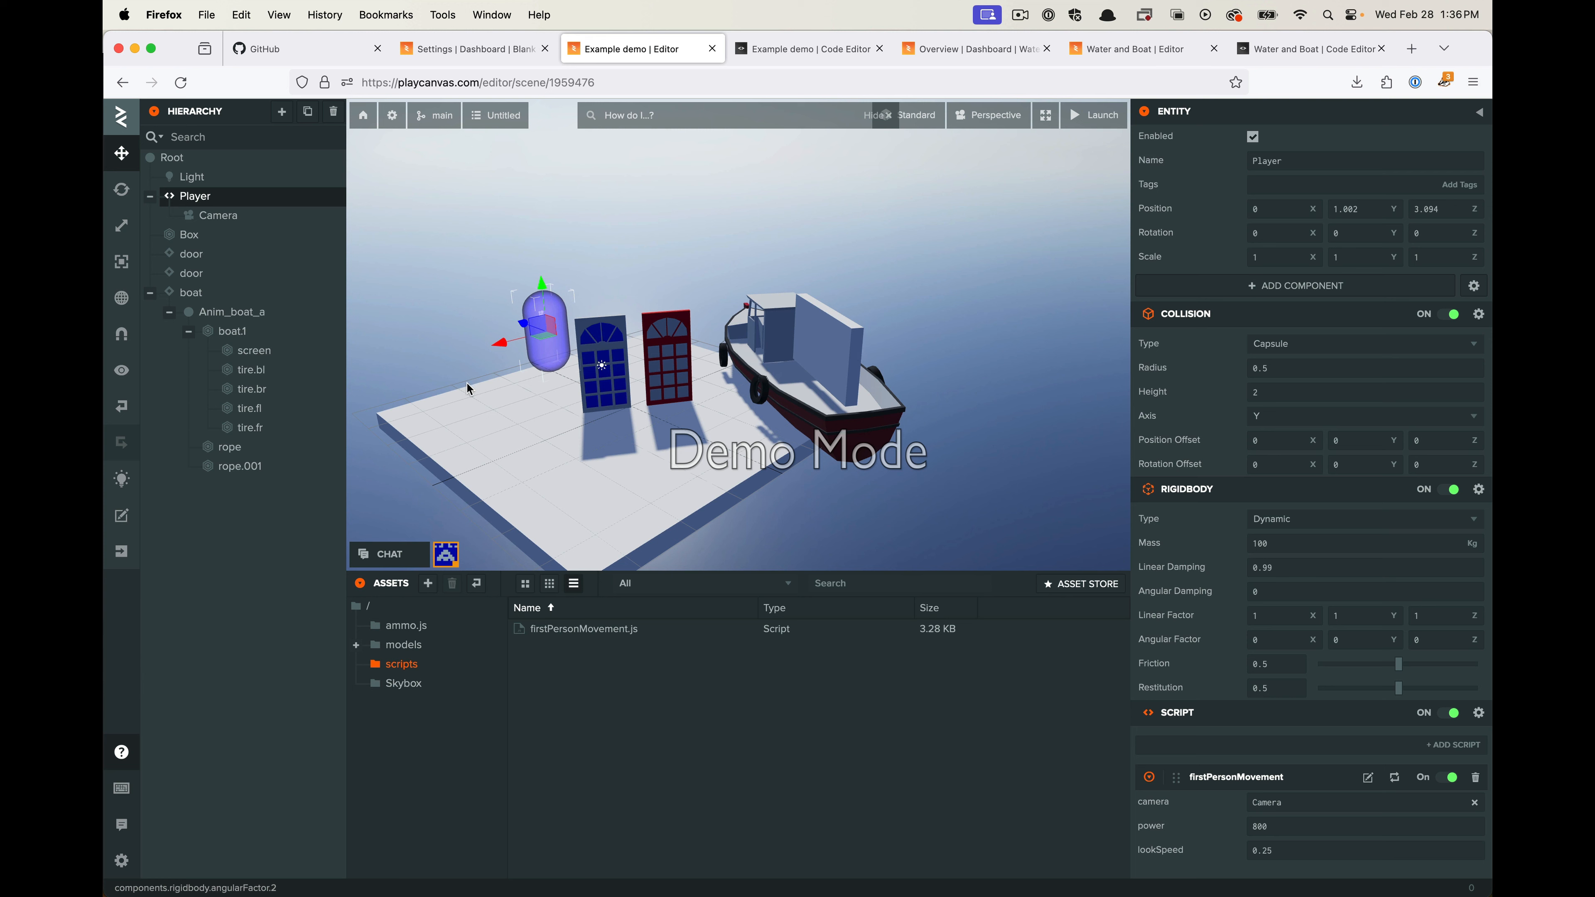
{"action": "middle_click_drag", "start_coordinate": [546, 440], "coordinate": [546, 435]}
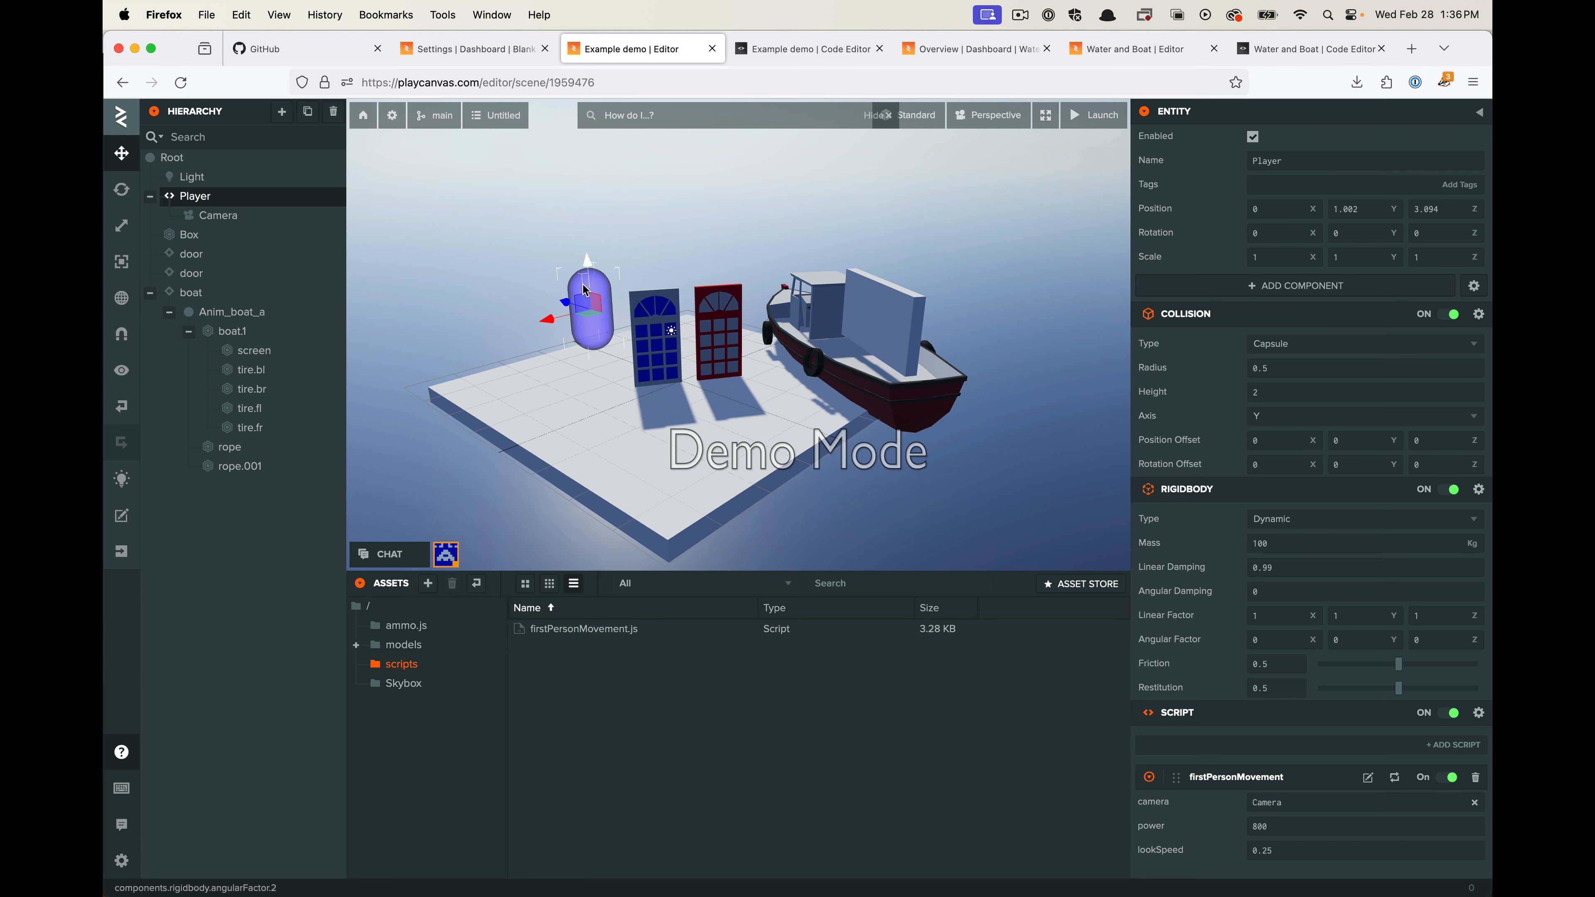
{"action": "left_click_drag", "start_coordinate": [409, 223], "coordinate": [1030, 347]}
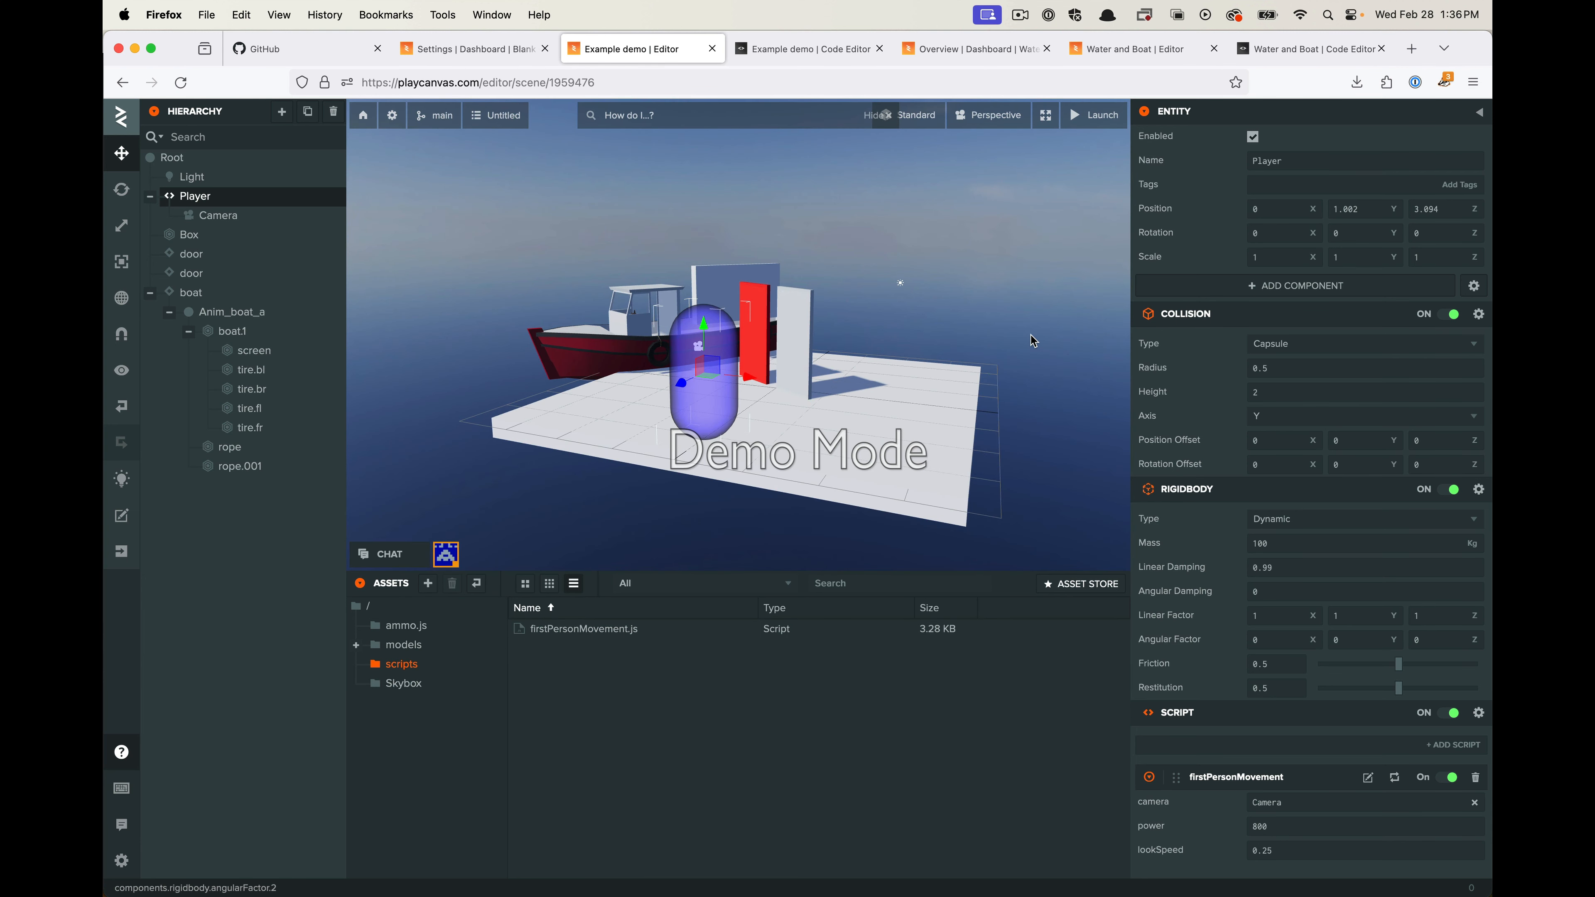